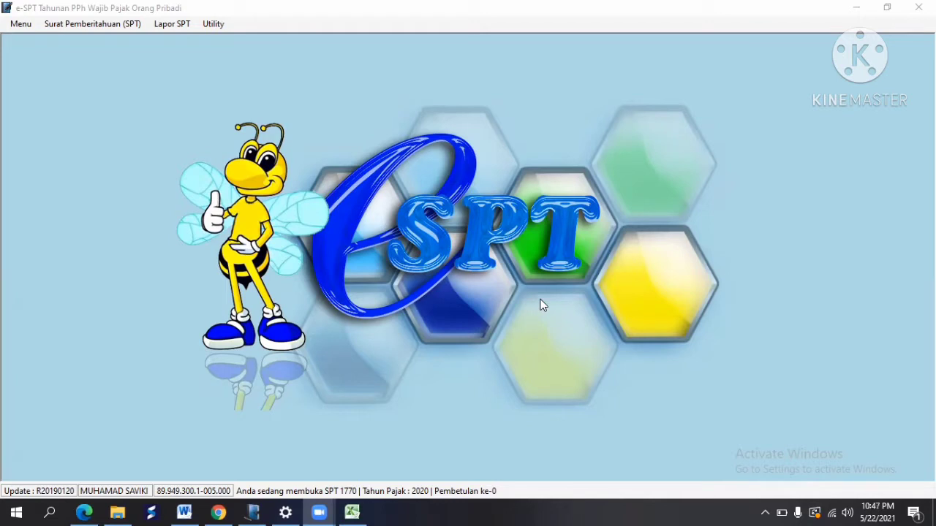
Step: Open the 'data new' database from the Database Kosong folder through Koneksi Database
left_click(12, 26)
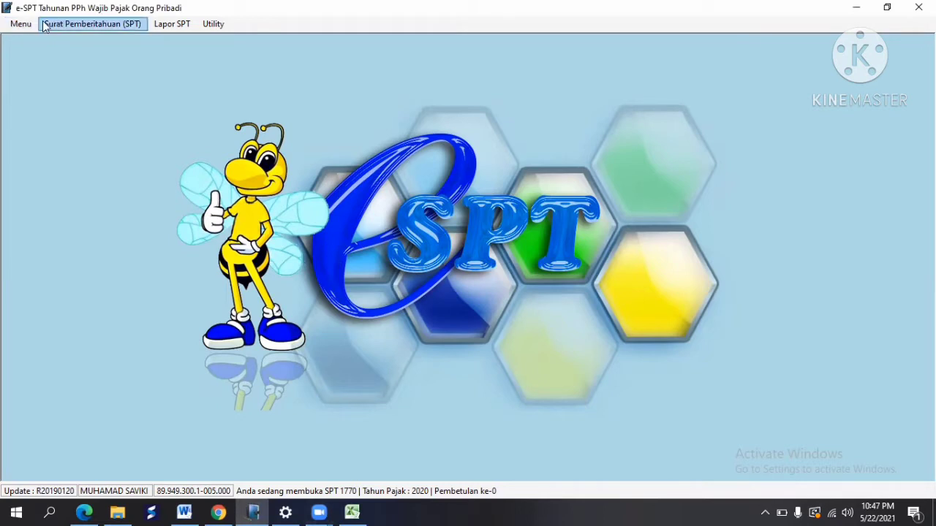
left_click(27, 25)
left_click(27, 26)
left_click(20, 24)
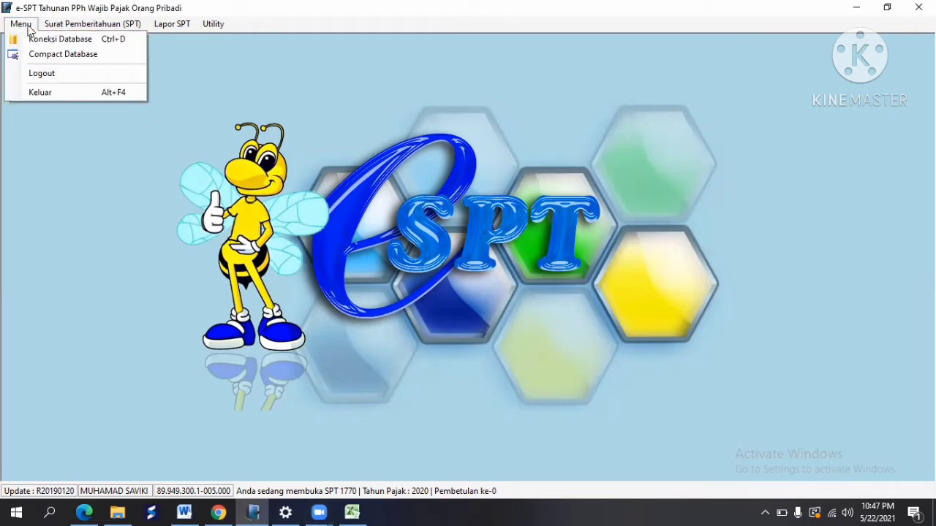
left_click(41, 39)
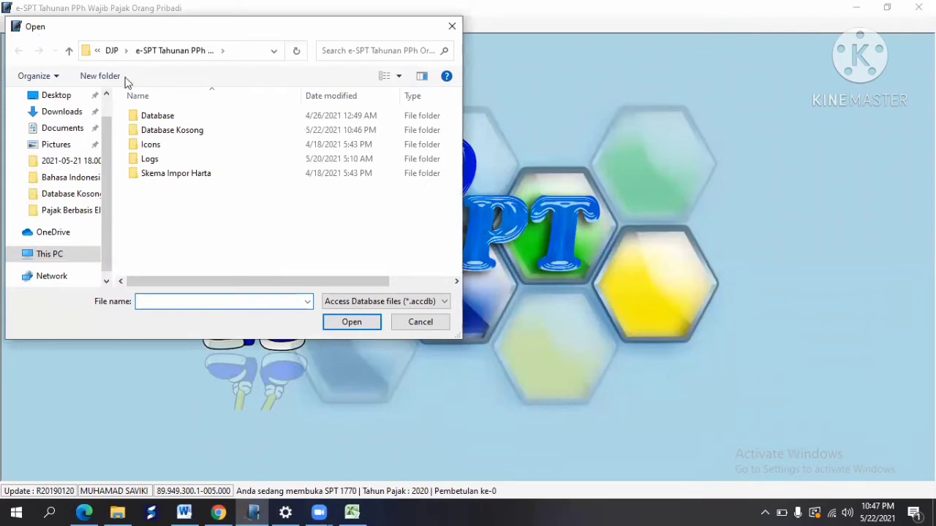
double_click(163, 131)
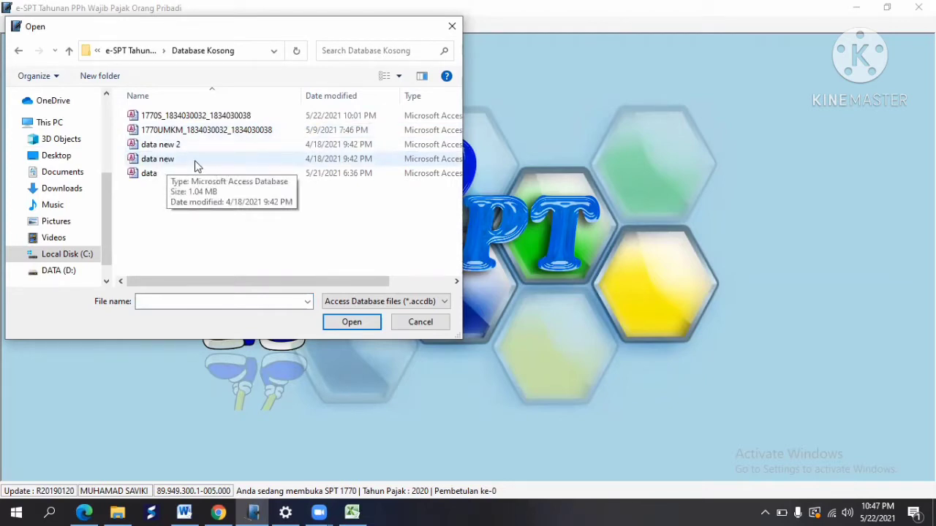
left_click(196, 162)
left_click(349, 326)
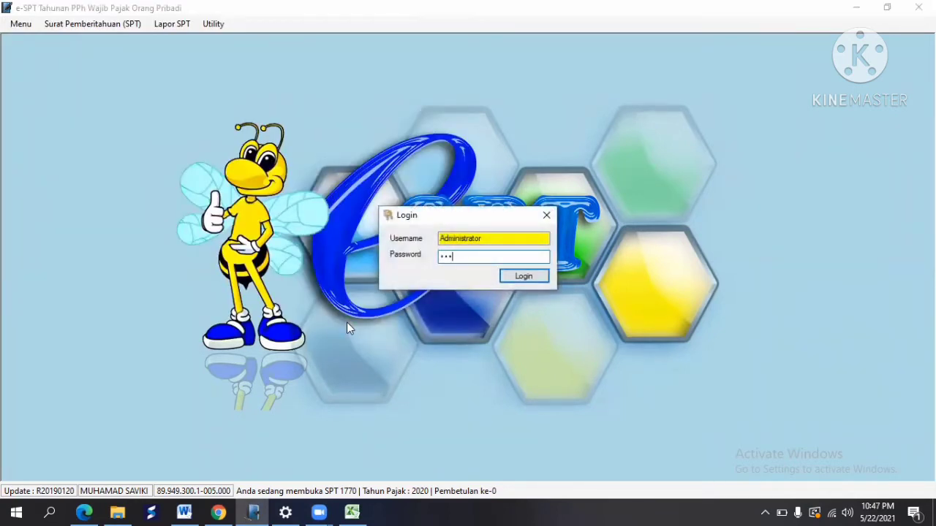
Step: Log in to the database with the account password
key("BackSpace")
key("BackSpace")
key("BackSpace")
type("123")
key("Return")
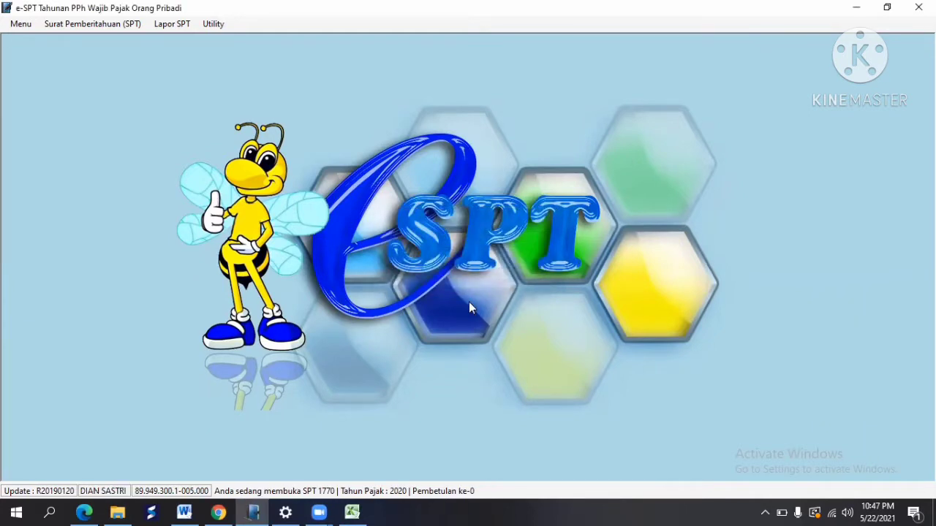
Step: In Informasi Profile, delete the taxpayer name, phone number and KARYAWAN SWASTA business type
left_click(211, 27)
left_click(253, 38)
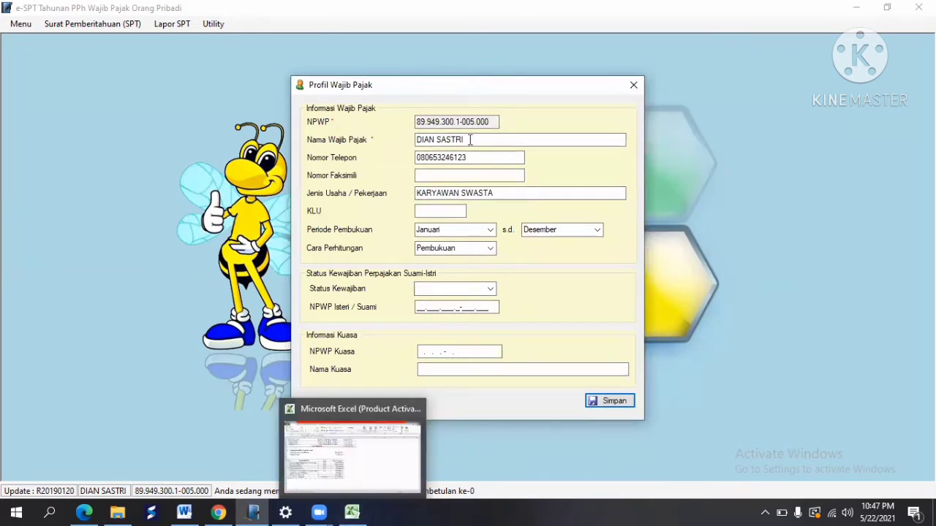
left_click_drag(470, 140, 370, 146)
key("BackSpace")
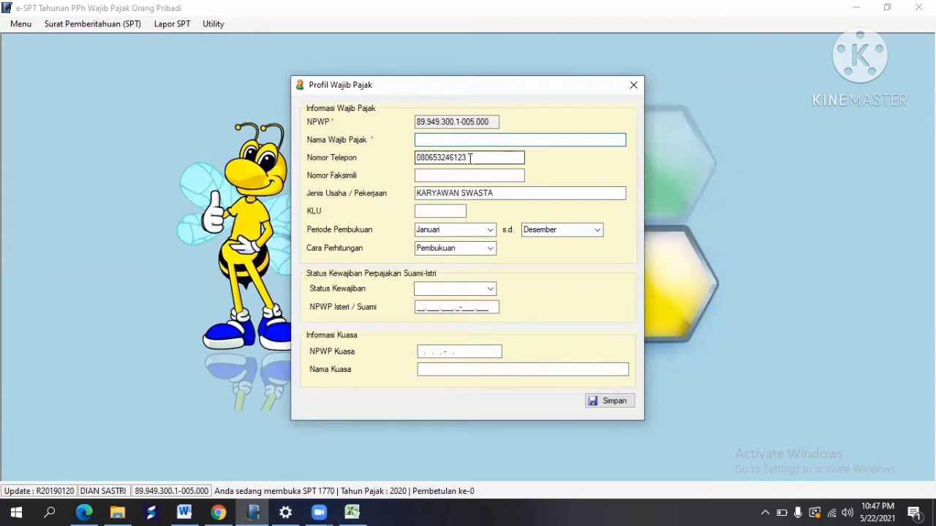
left_click_drag(469, 157, 402, 177)
key("BackSpace")
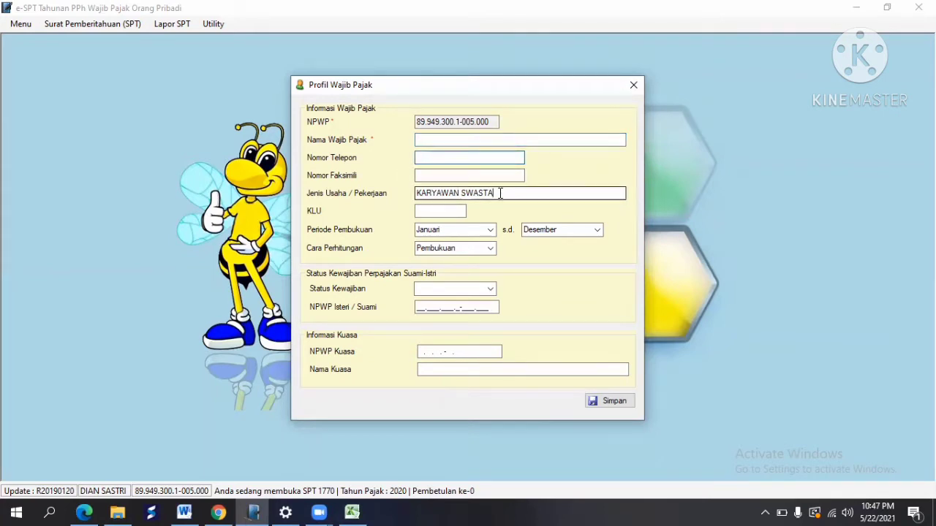
left_click_drag(500, 193, 395, 203)
key("BackSpace")
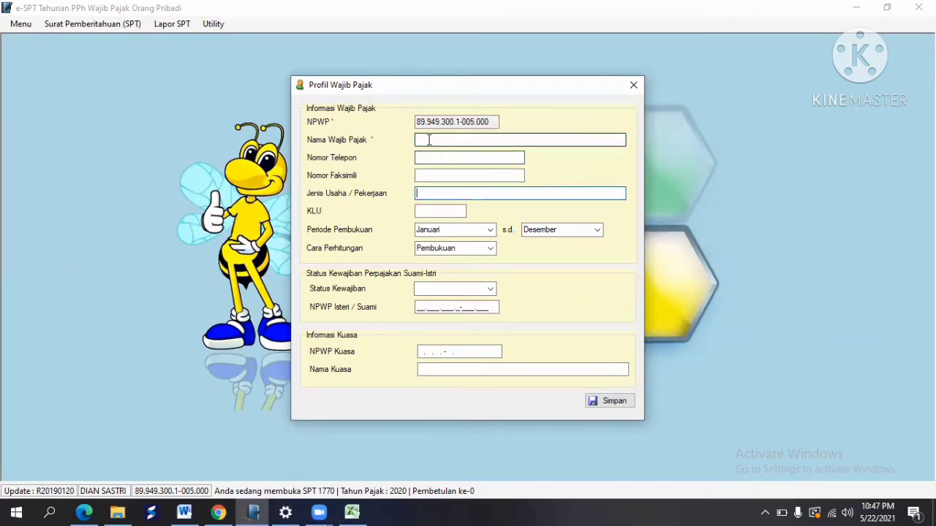
left_click(429, 140)
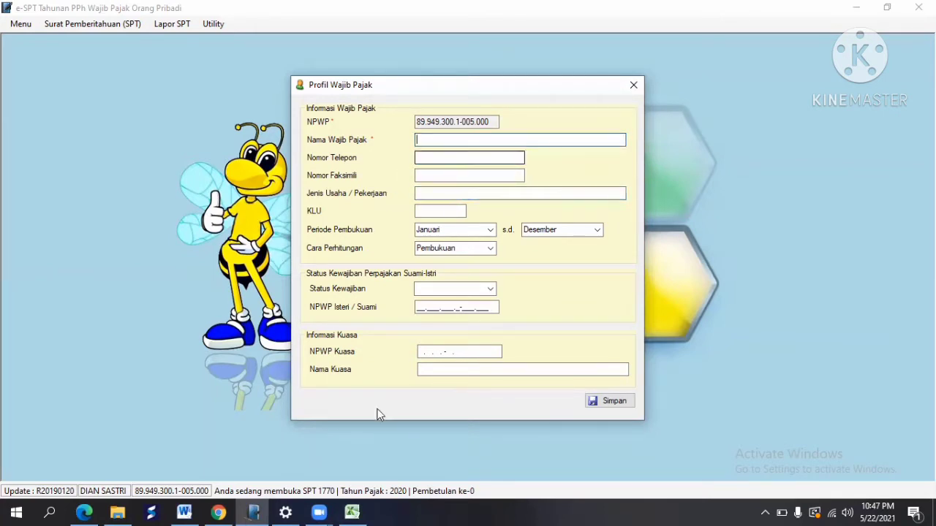
left_click(370, 512)
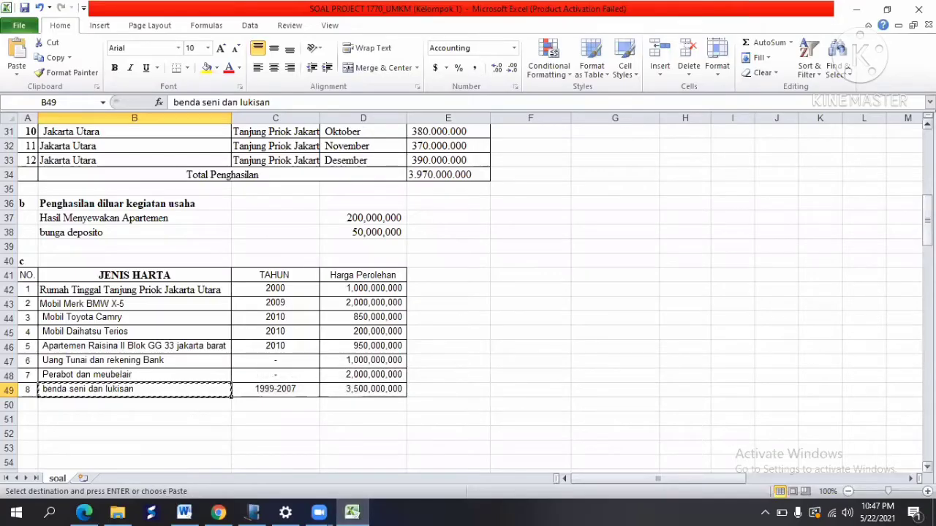
left_click_drag(926, 219, 910, 117)
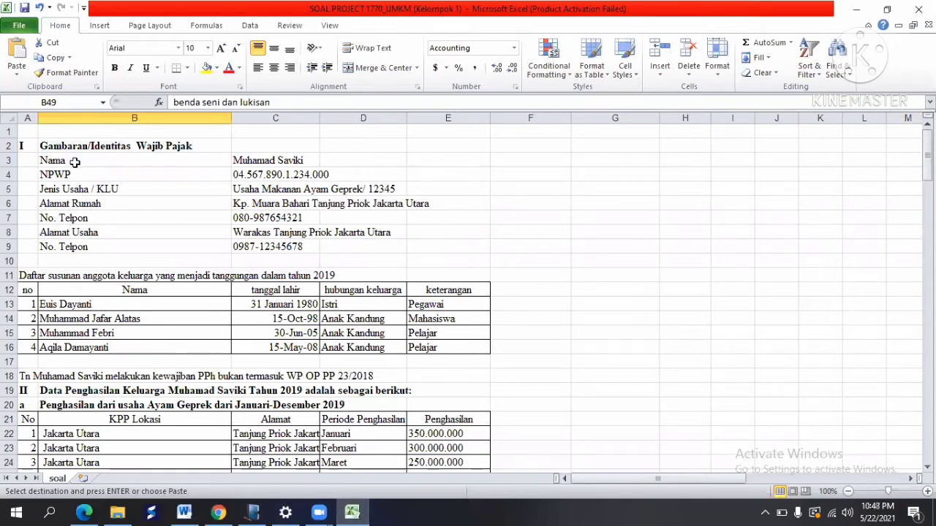
left_click(28, 146)
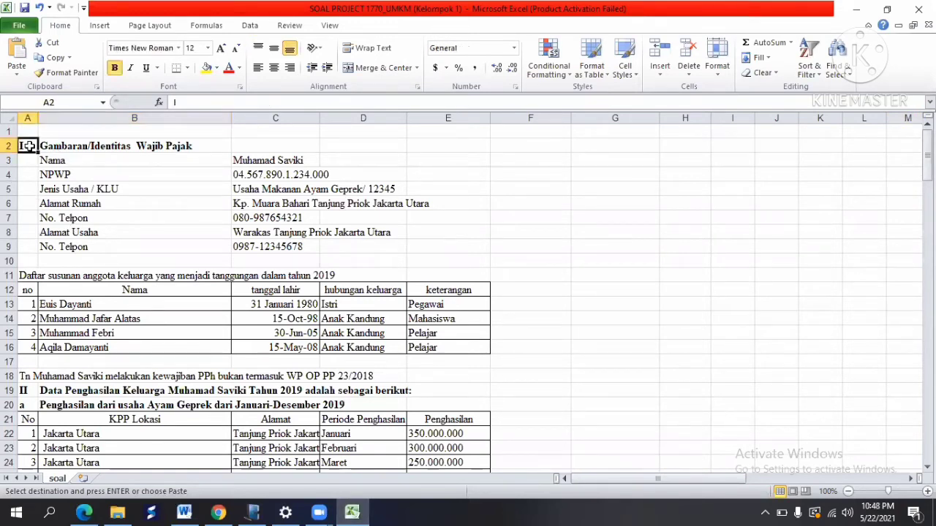
left_click(74, 185)
left_click_drag(33, 145, 445, 246)
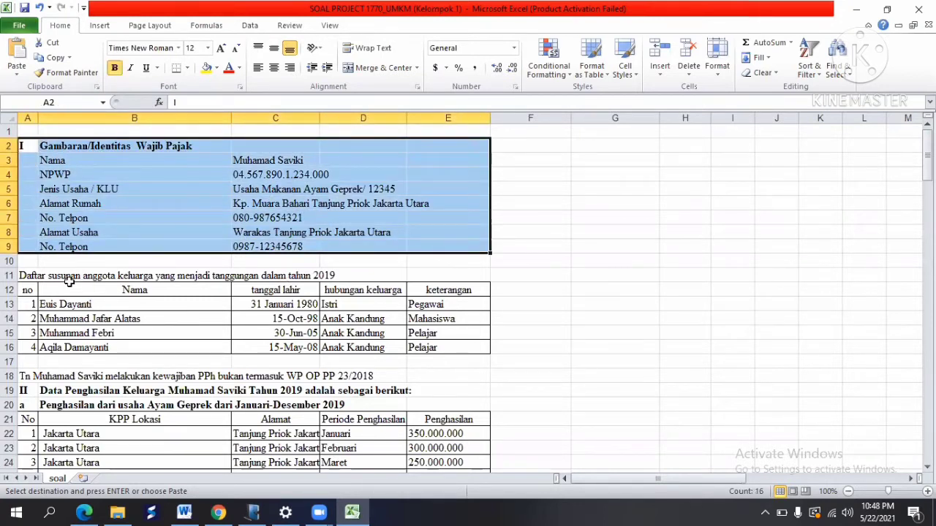
left_click_drag(25, 275, 455, 349)
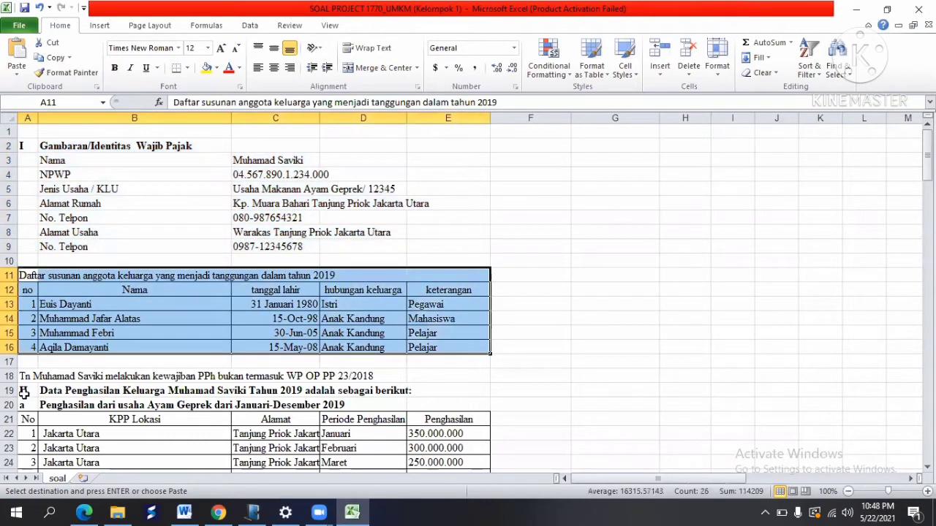
left_click_drag(25, 392, 460, 356)
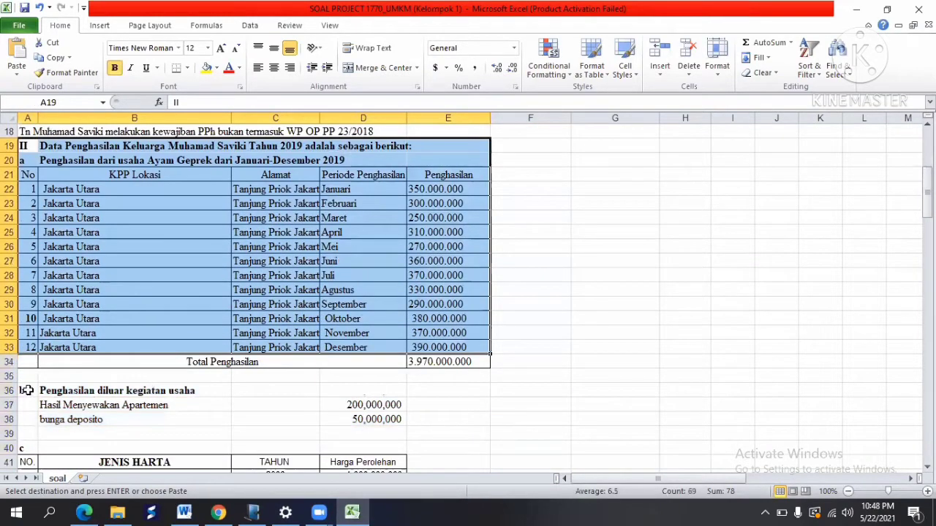
left_click_drag(26, 391, 428, 429)
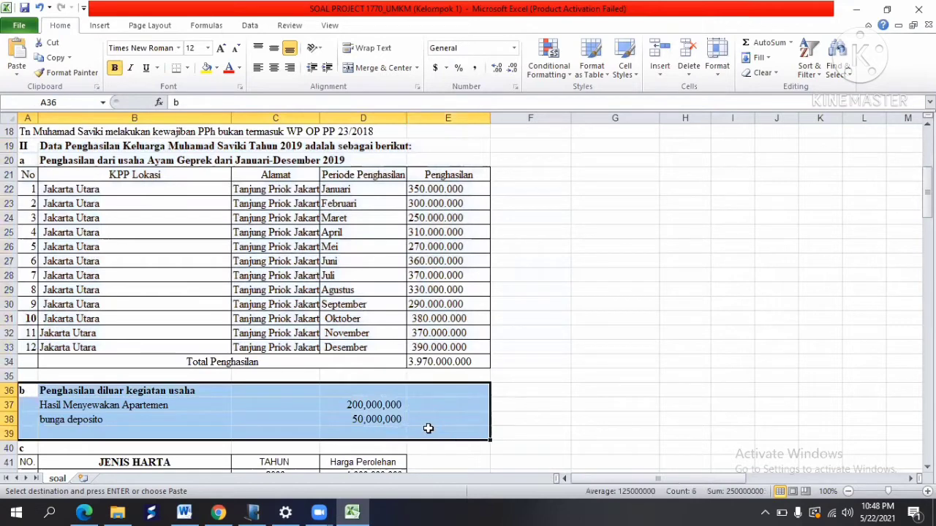
left_click_drag(927, 194, 927, 235)
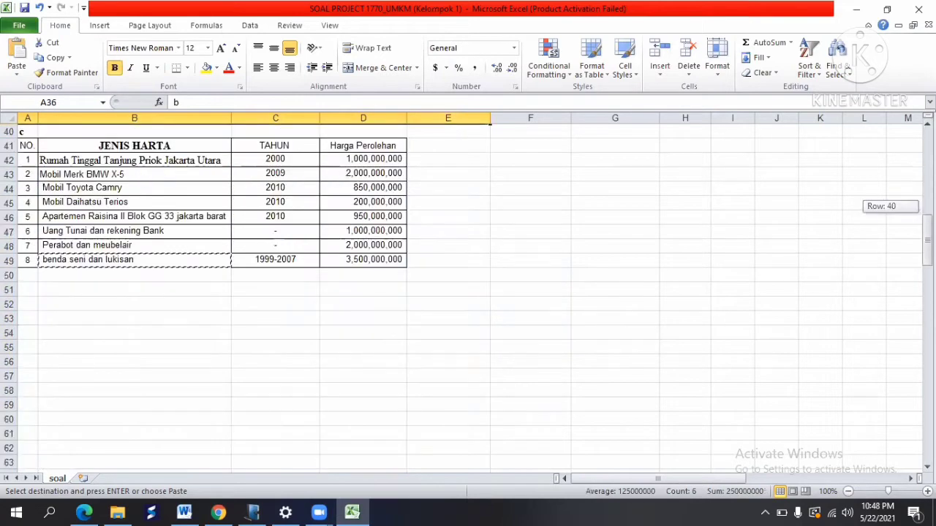
left_click_drag(25, 139, 401, 272)
left_click(455, 261, "shift")
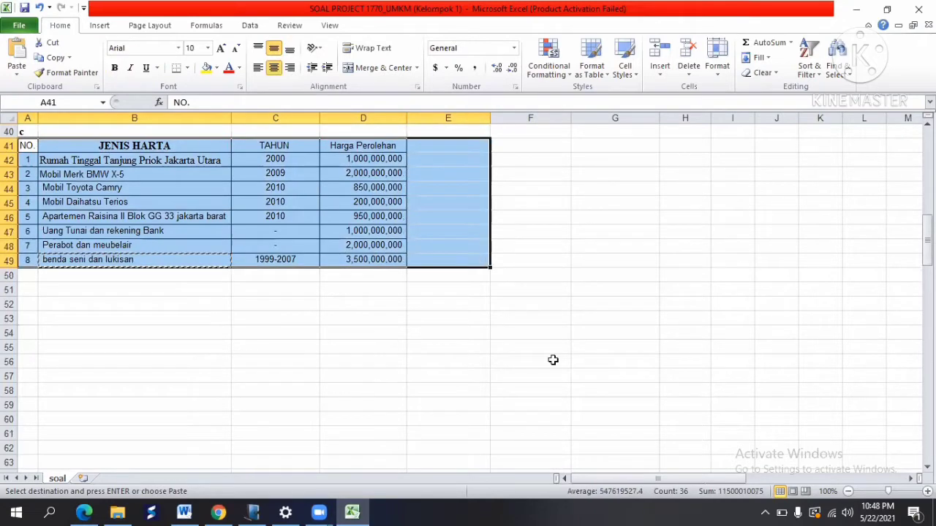
scroll(300, 207, "up", 13)
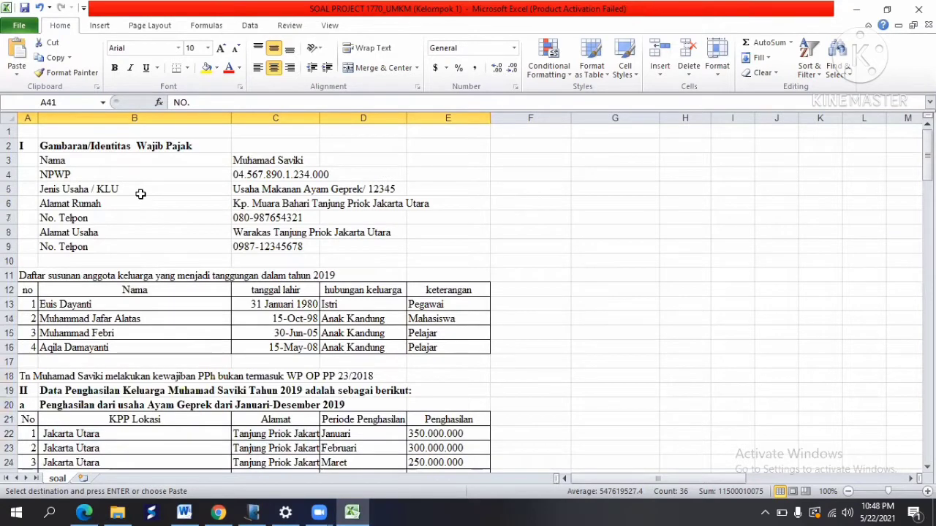
left_click(140, 194)
left_click(110, 157)
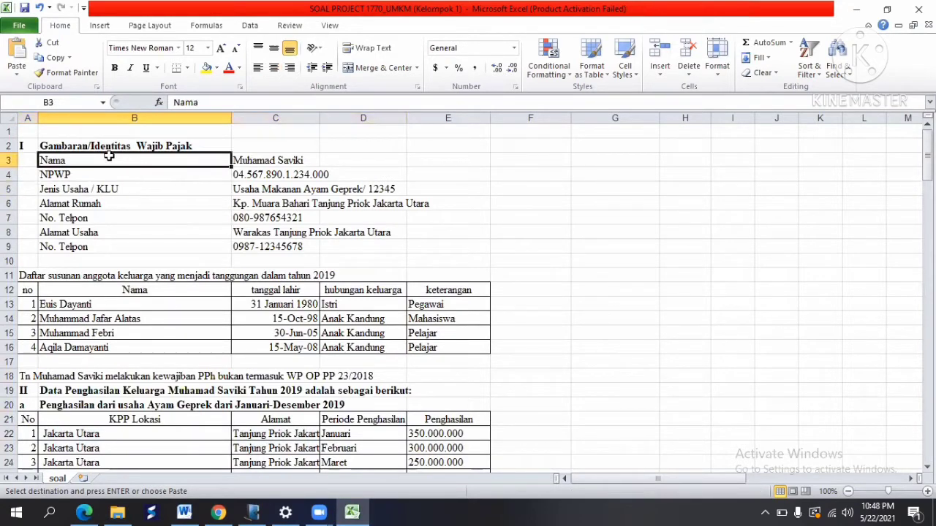
left_click(250, 159)
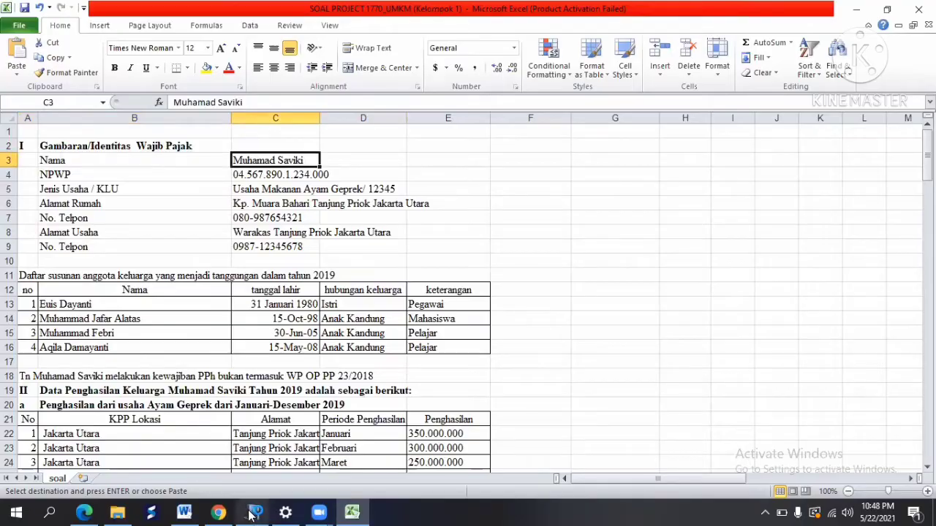
left_click(253, 513)
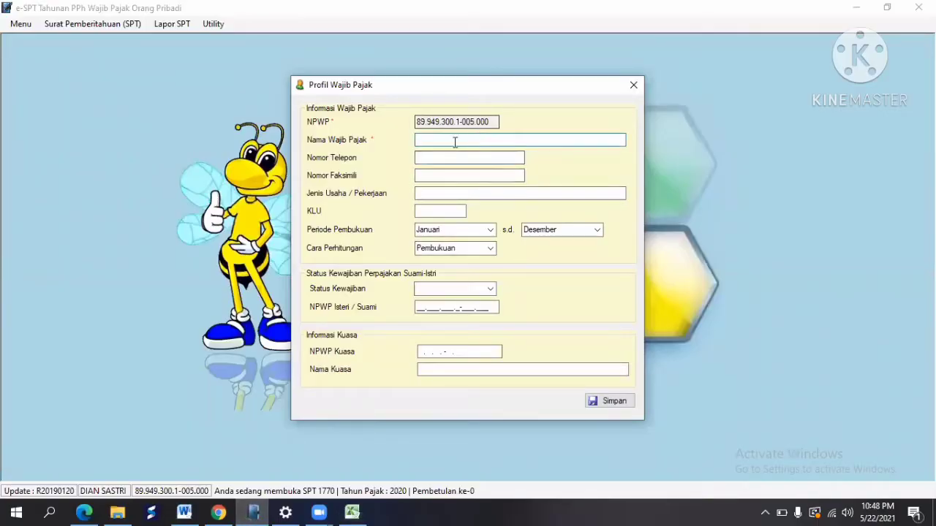
Step: Copy the taxpayer's name from Excel cell C3 into the Nama Wajib Pajak field
left_click(351, 513)
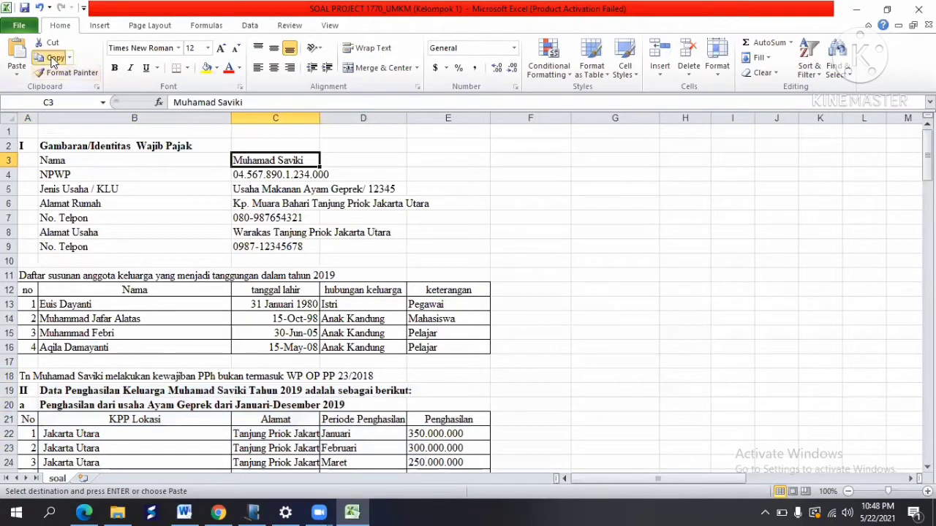
key("alt+Tab")
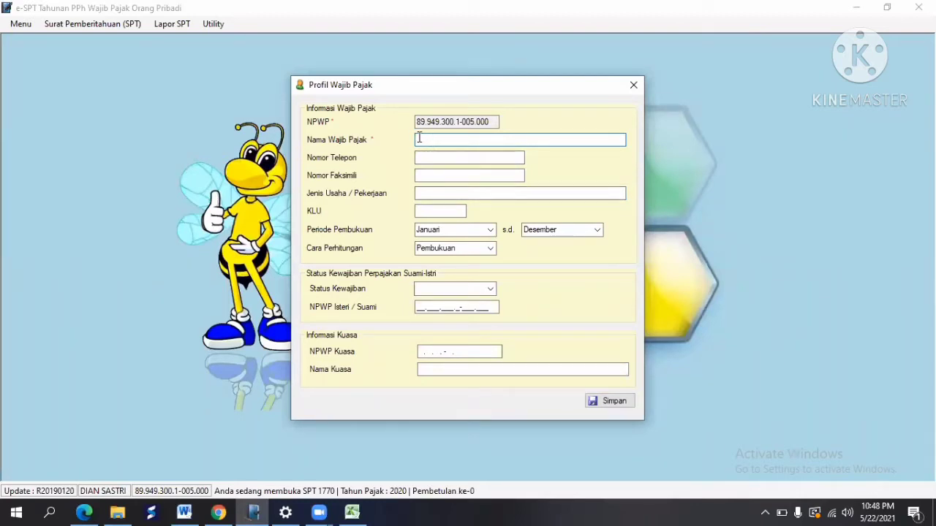
right_click(420, 138)
left_click(442, 145)
key("BackSpace")
key("alt+Tab")
left_click(56, 58)
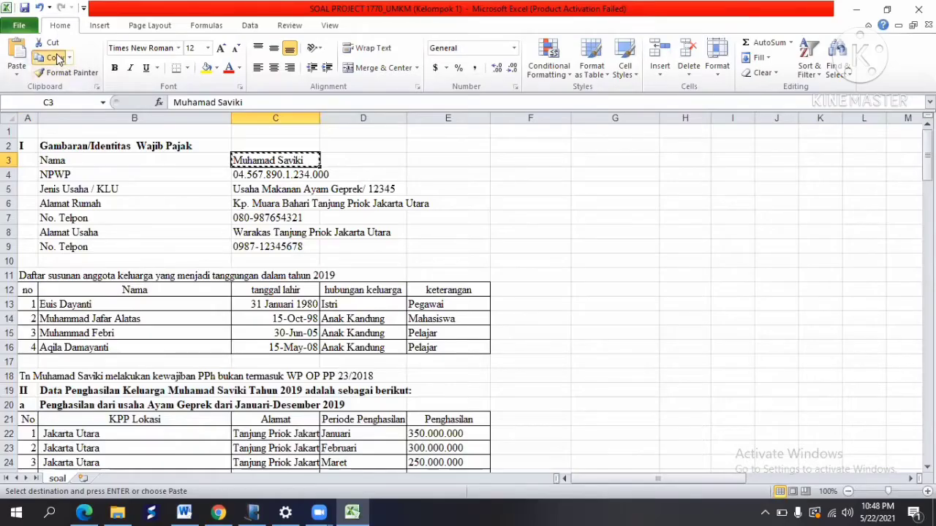
key("alt+Tab")
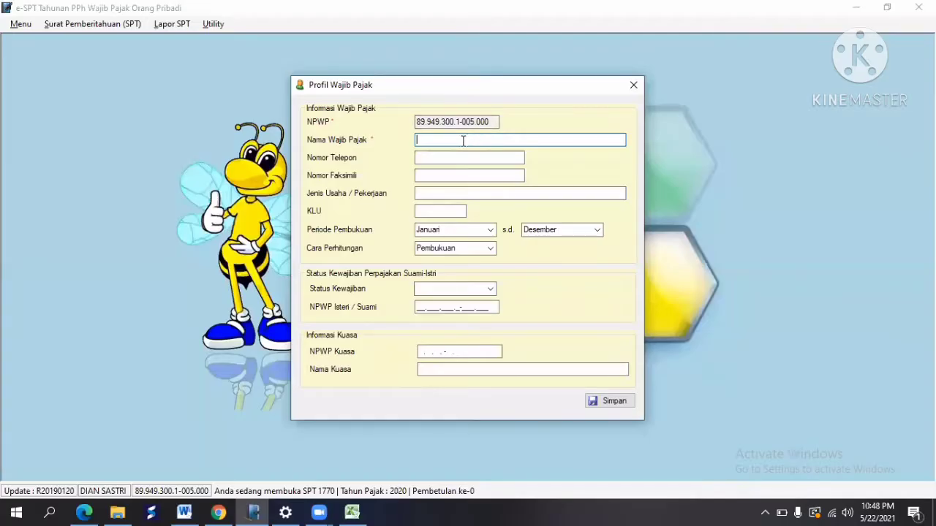
right_click(479, 141)
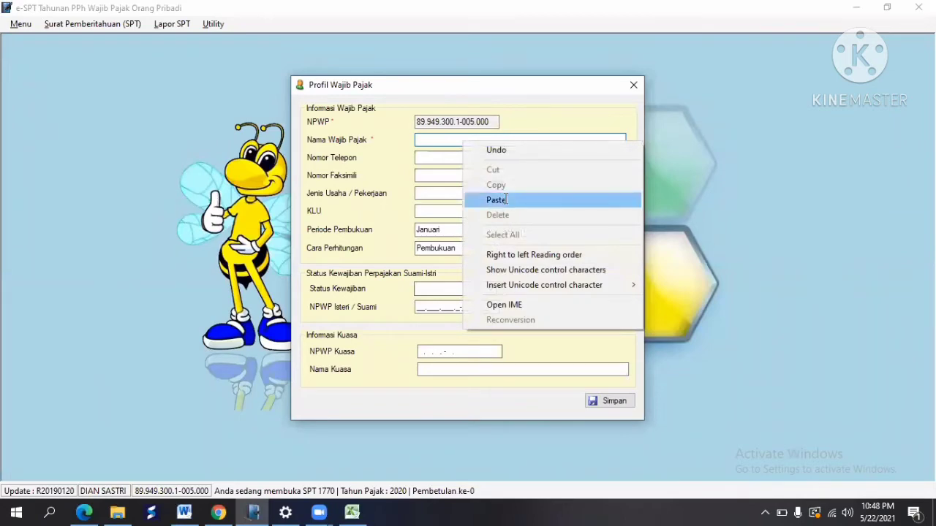
left_click(501, 198)
Step: Copy the phone number from Excel cell C7 for the profile form
key("alt+Tab")
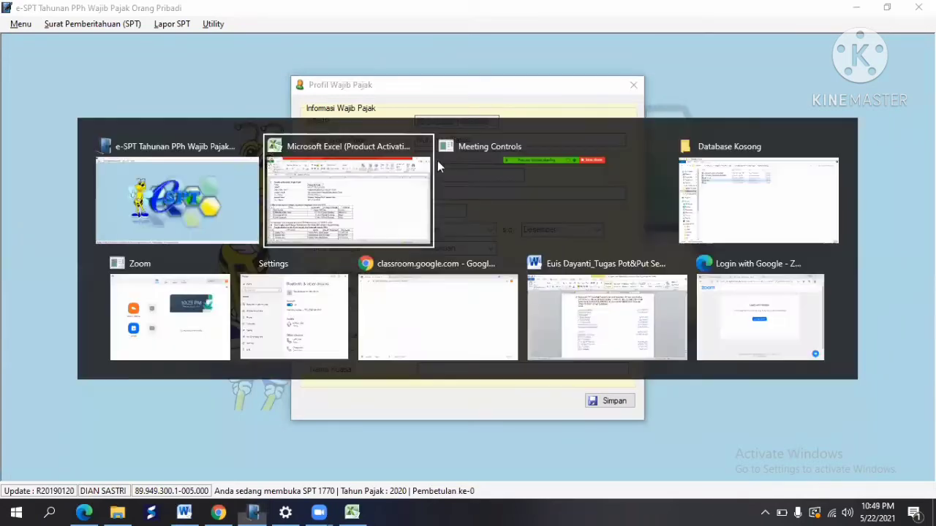
left_click(253, 220)
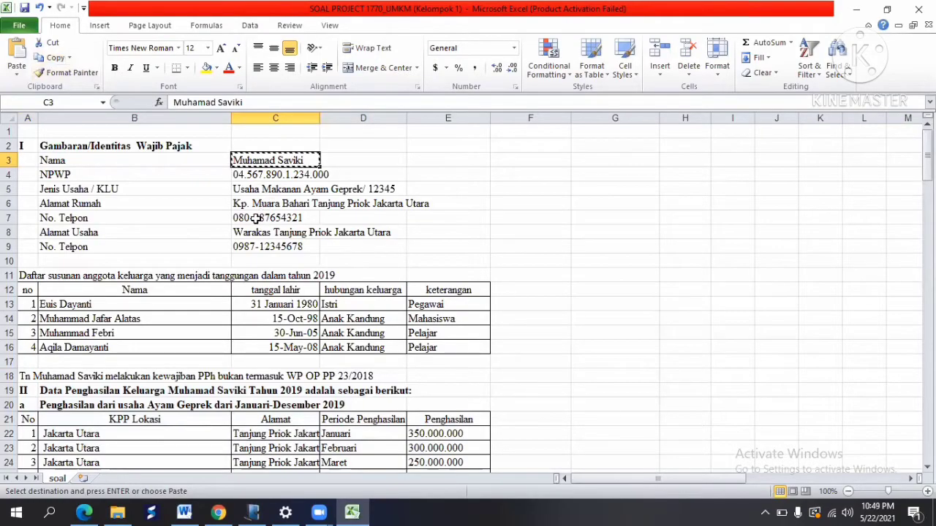
left_click(45, 60)
key("alt+Tab")
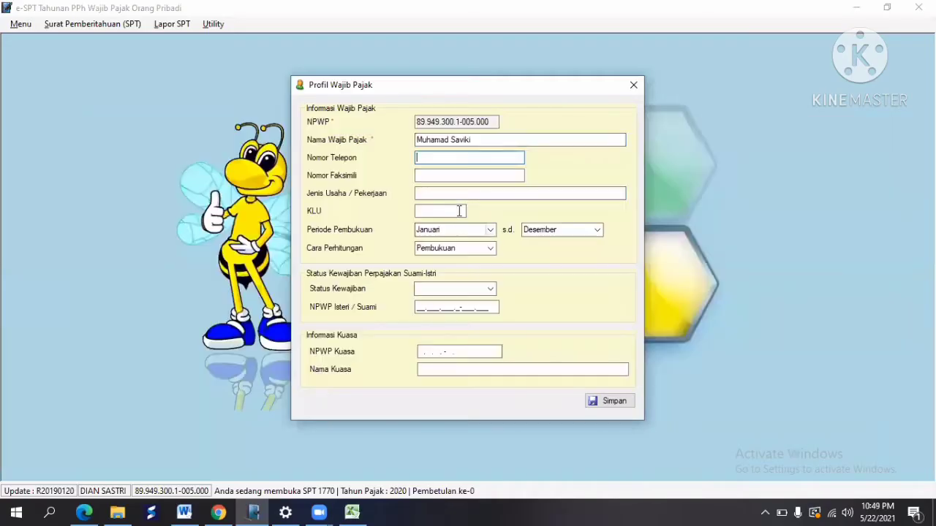
Step: Paste the copied phone number into Nomor Telepon
right_click(424, 159)
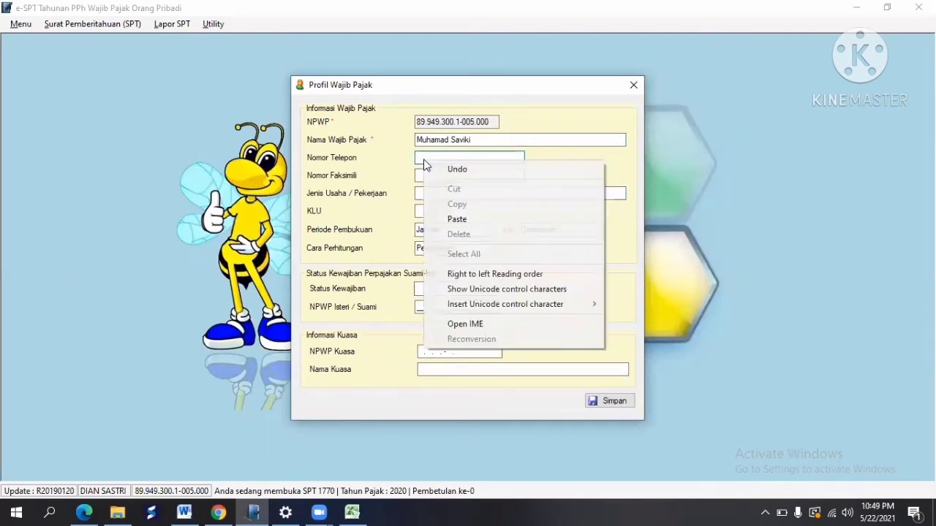
left_click(459, 214)
left_click(436, 194)
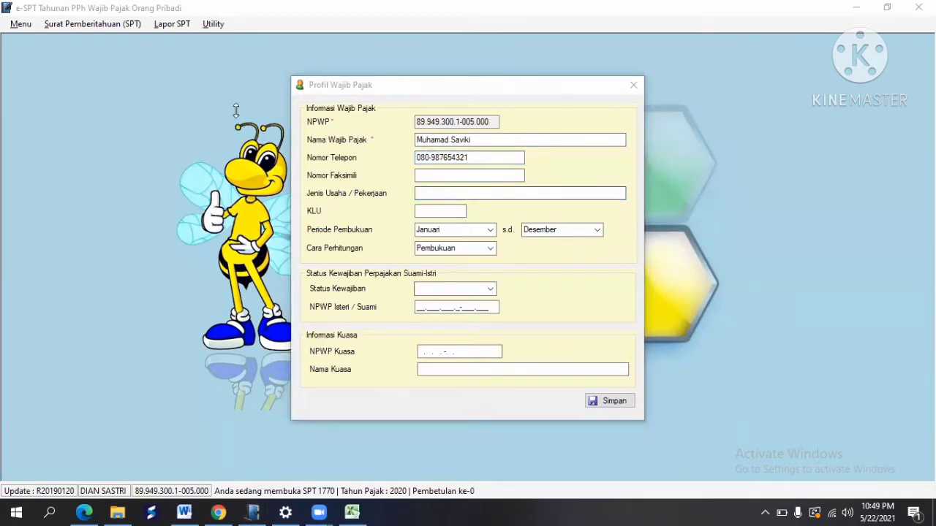
Step: Copy 'Usaha Makanan Ayam Geprek' from cell C5 into Jenis Usaha / Pekerjaan
key("alt+Tab")
left_click(249, 189)
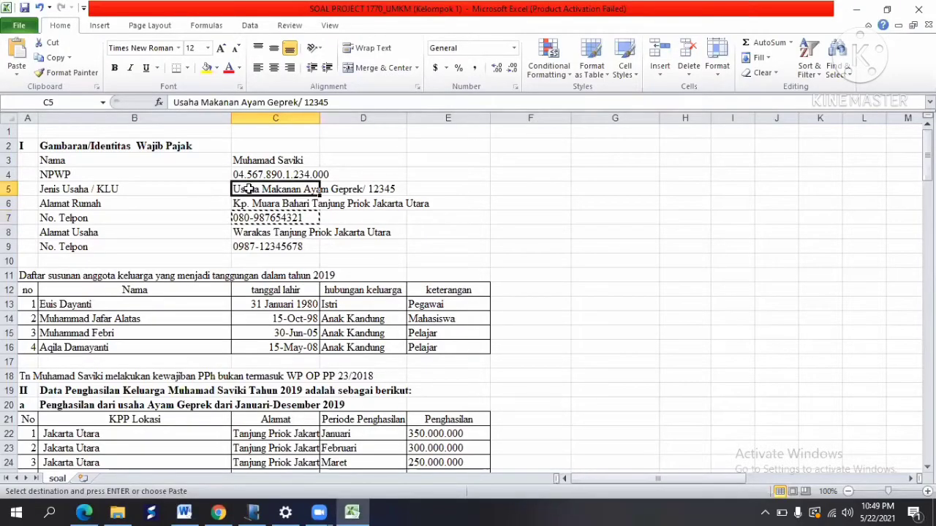
left_click(297, 102)
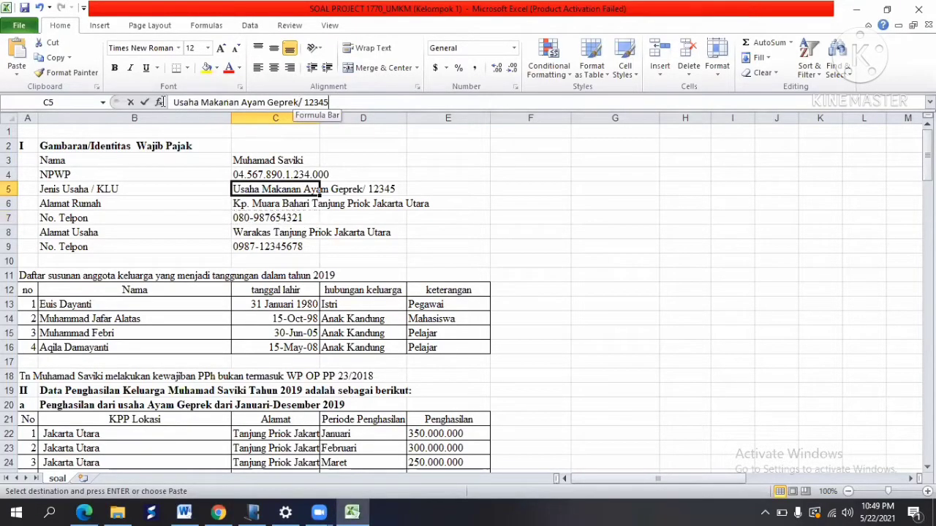
key("shift+Home")
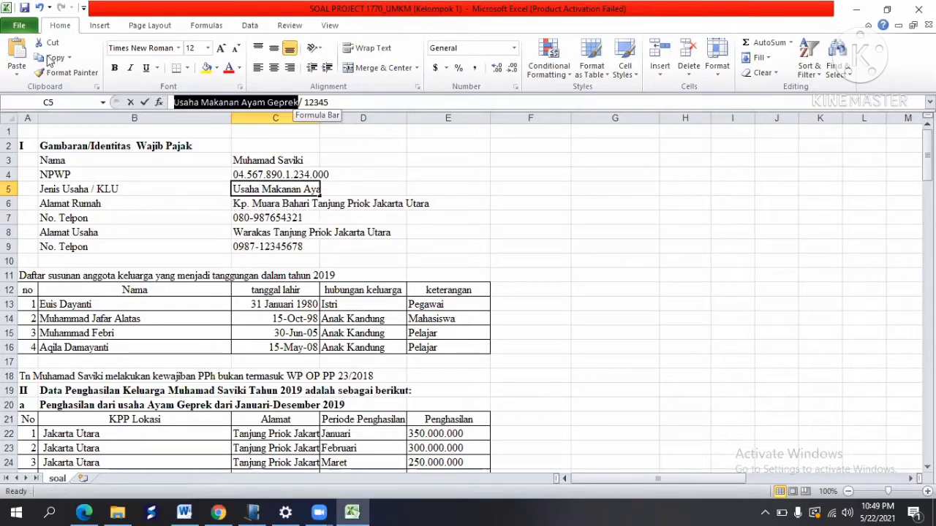
left_click(53, 58)
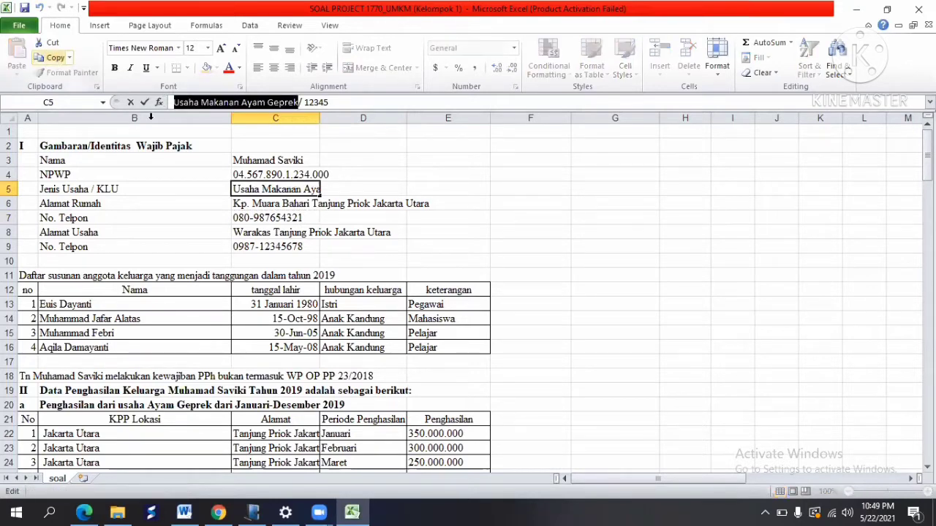
key("alt+Tab")
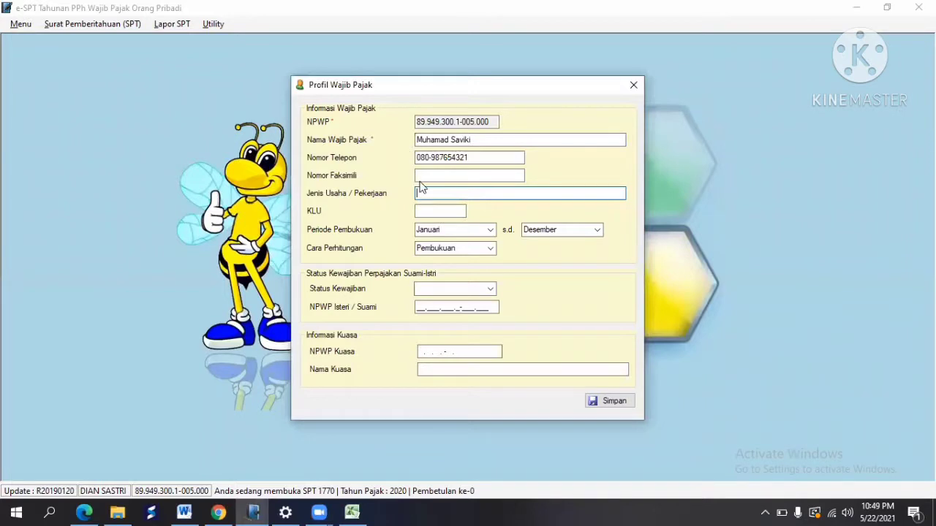
left_click(428, 194)
right_click(427, 196)
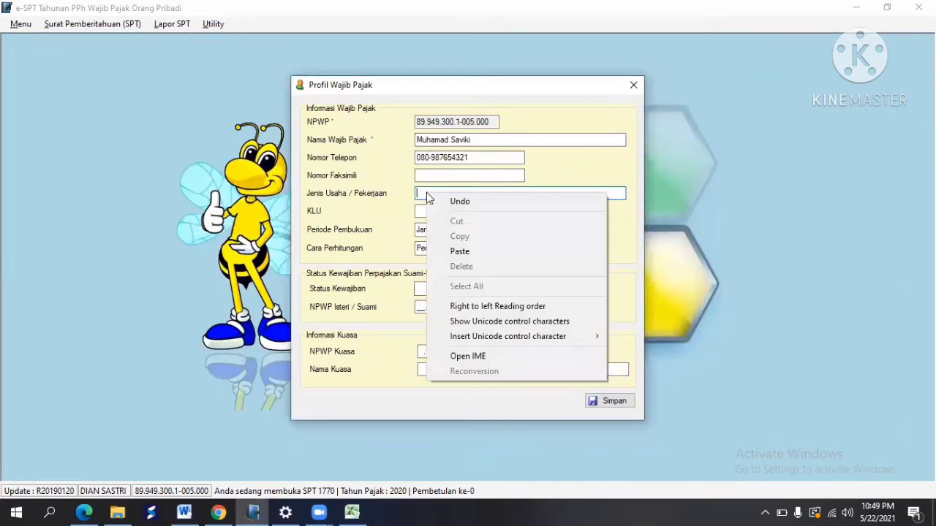
left_click(472, 255)
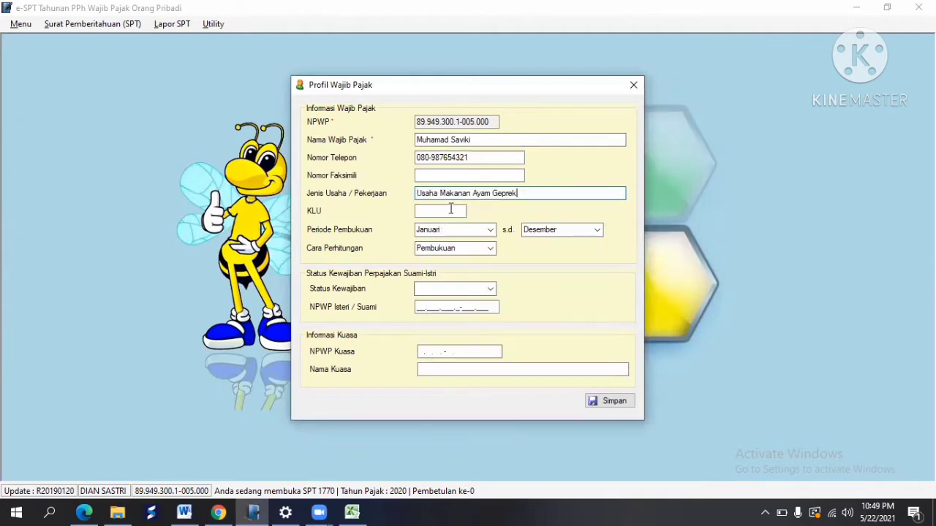
Step: Copy KLU code 12345 from cell C5 into the KLU field
left_click(451, 212)
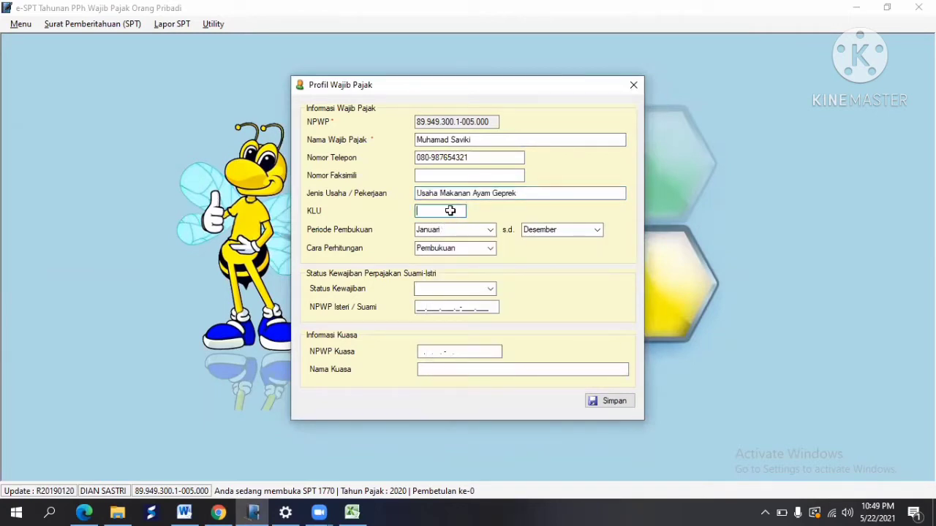
key("alt+Tab")
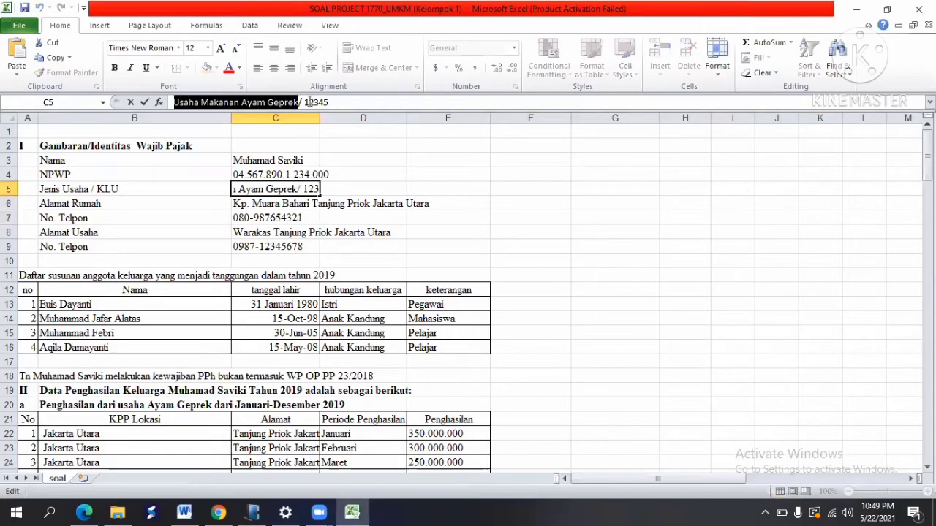
left_click_drag(329, 102, 304, 102)
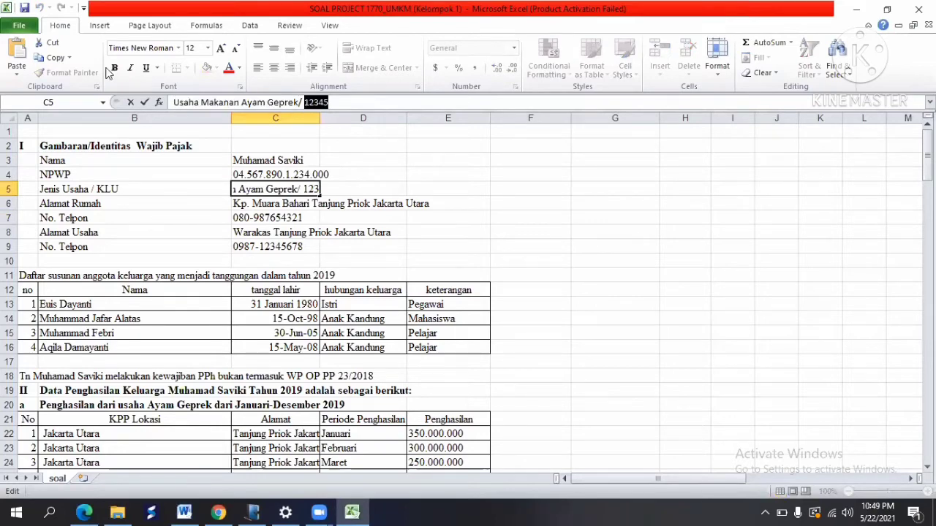
left_click(48, 63)
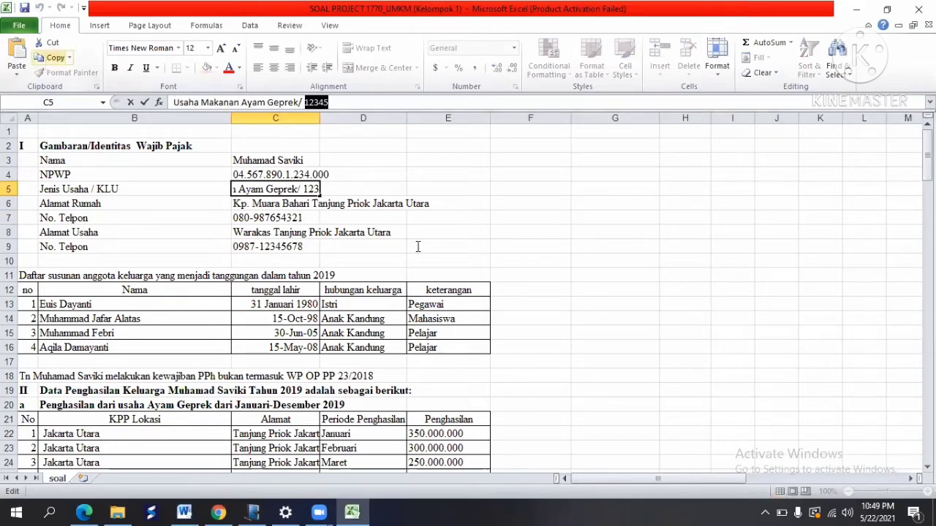
key("alt+Tab")
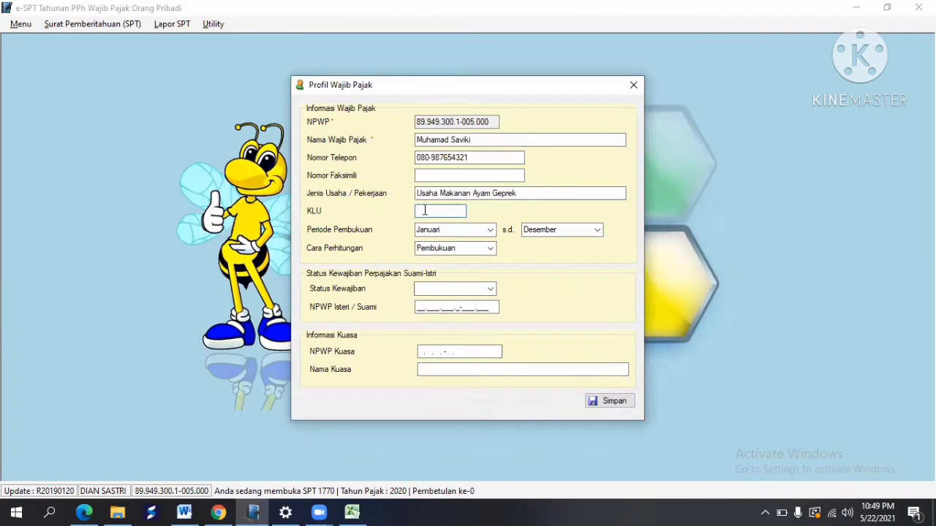
right_click(424, 210)
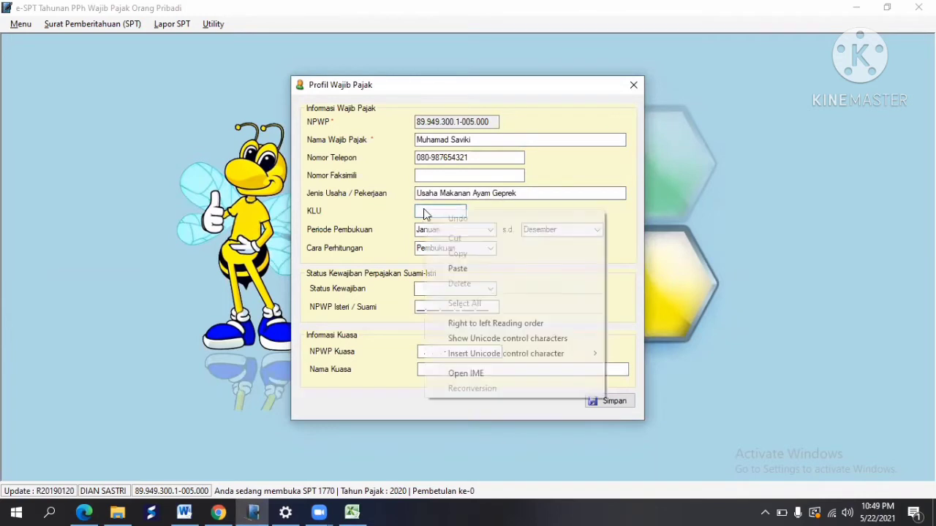
left_click(475, 267)
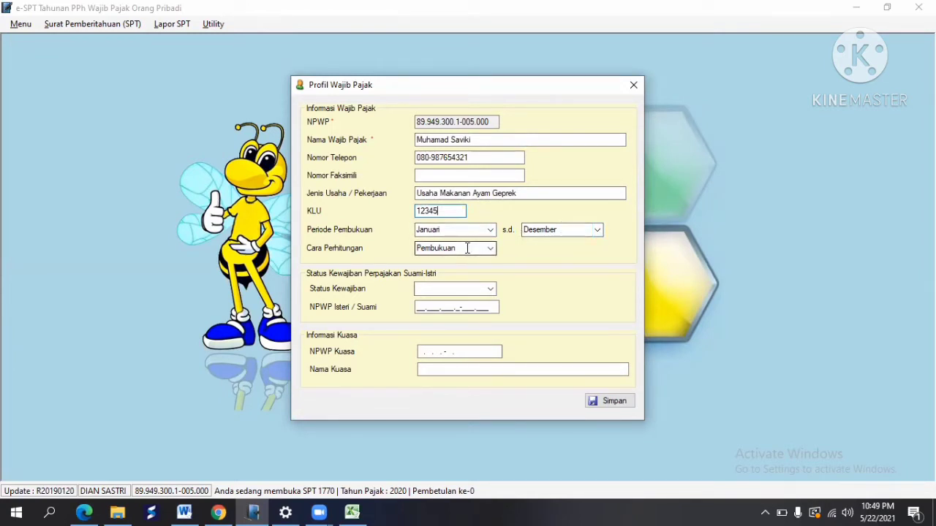
Step: Set Cara Perhitungan to Pencatatan and Status Kewajiban to KK, then save the profile
left_click(491, 251)
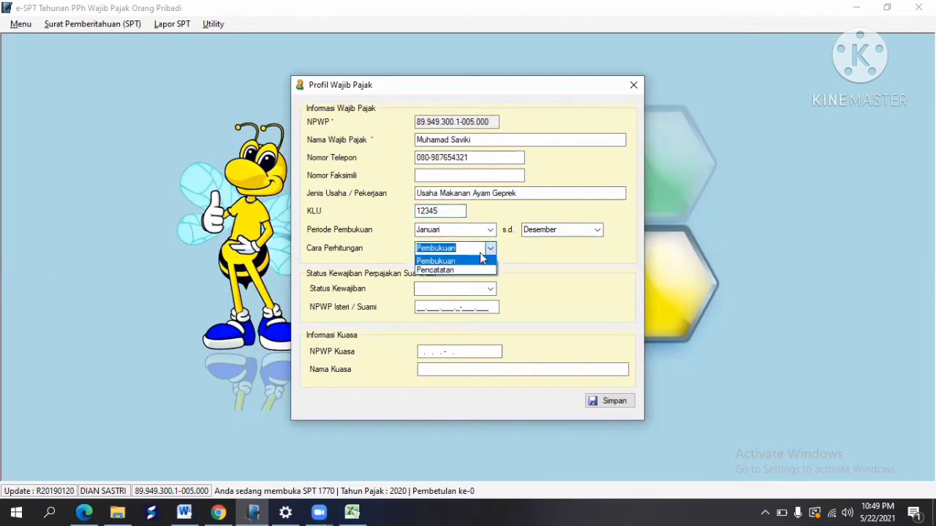
left_click(449, 270)
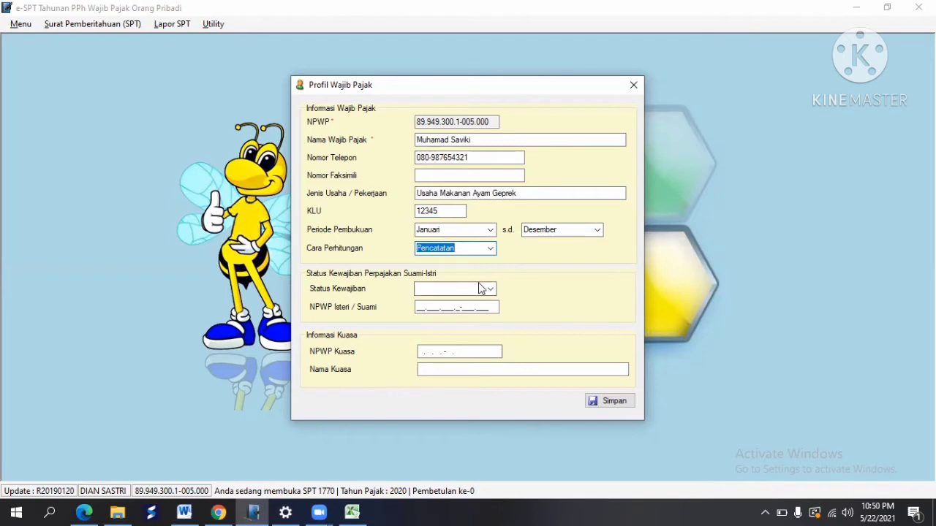
left_click(488, 288)
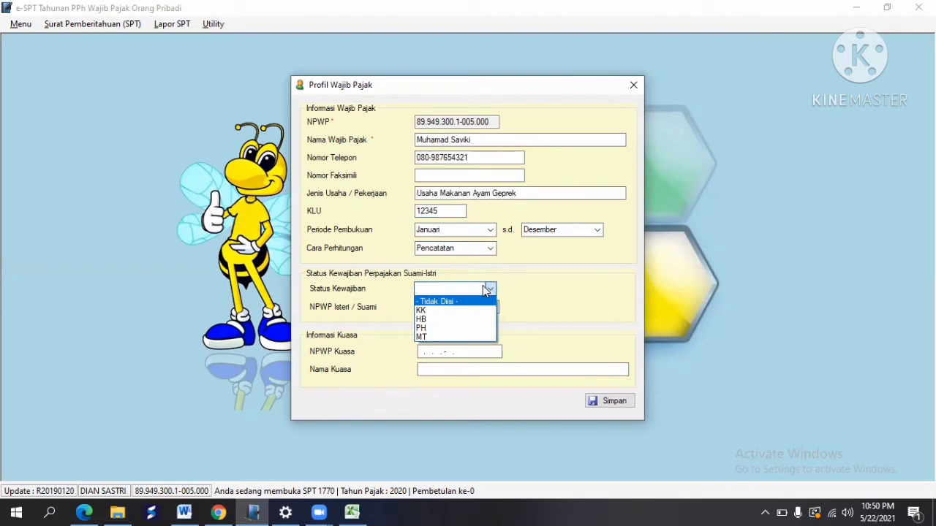
left_click(434, 310)
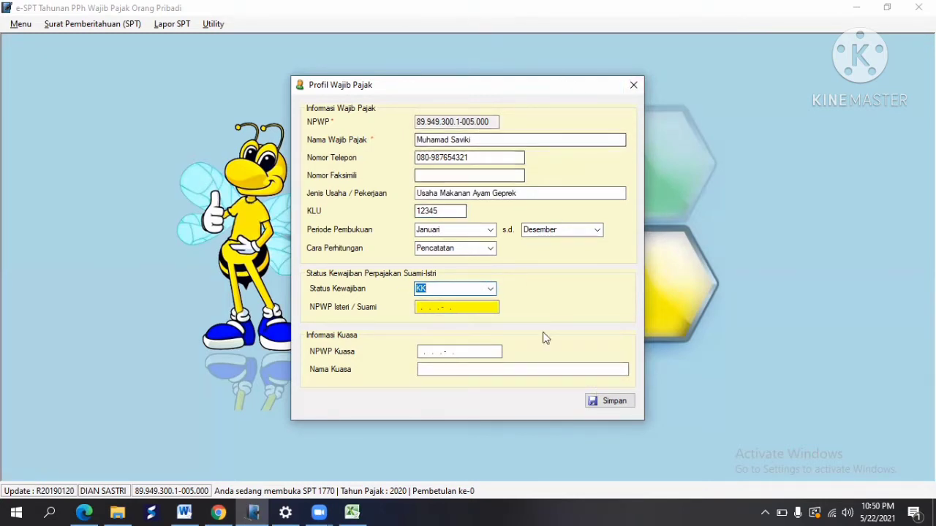
left_click(618, 404)
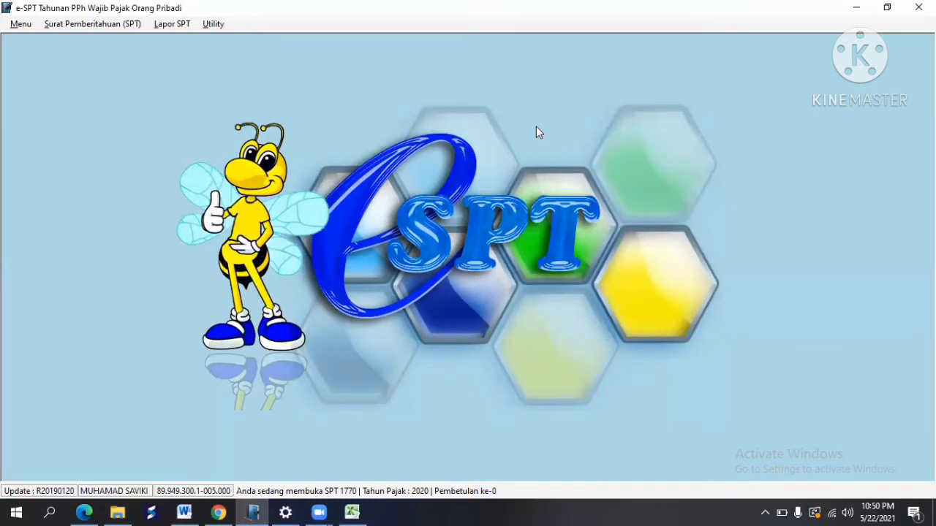
Step: Create a new SPT Tahunan OP 1770 for tax year 2020, Pembetulan ke-0
left_click(102, 25)
left_click(91, 38)
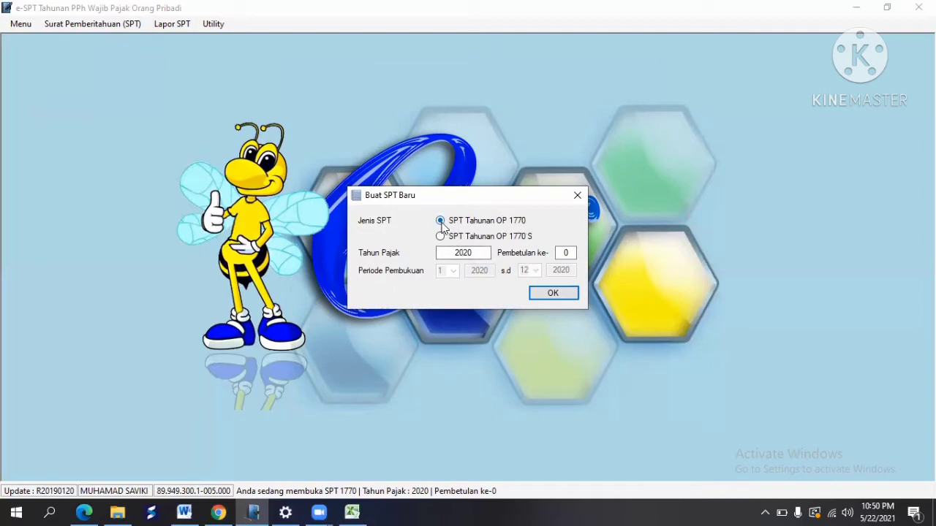
left_click(482, 252)
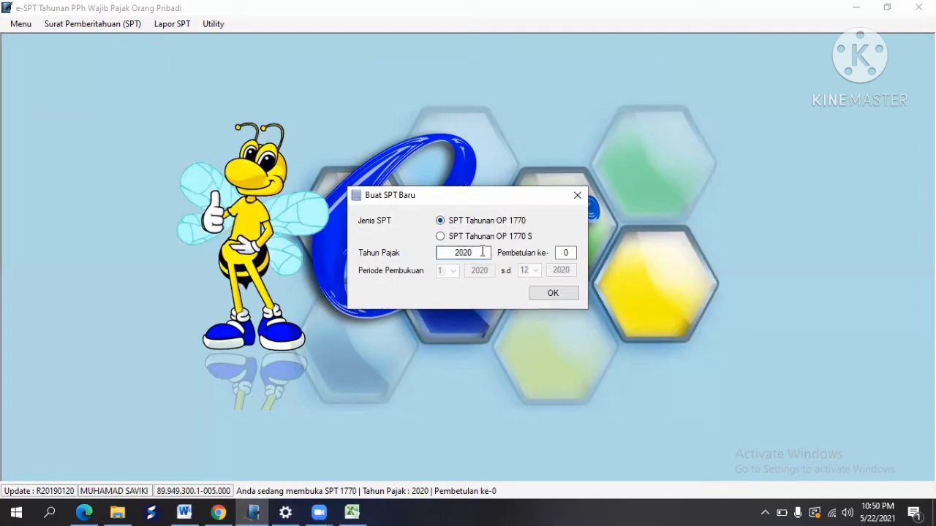
left_click(553, 294)
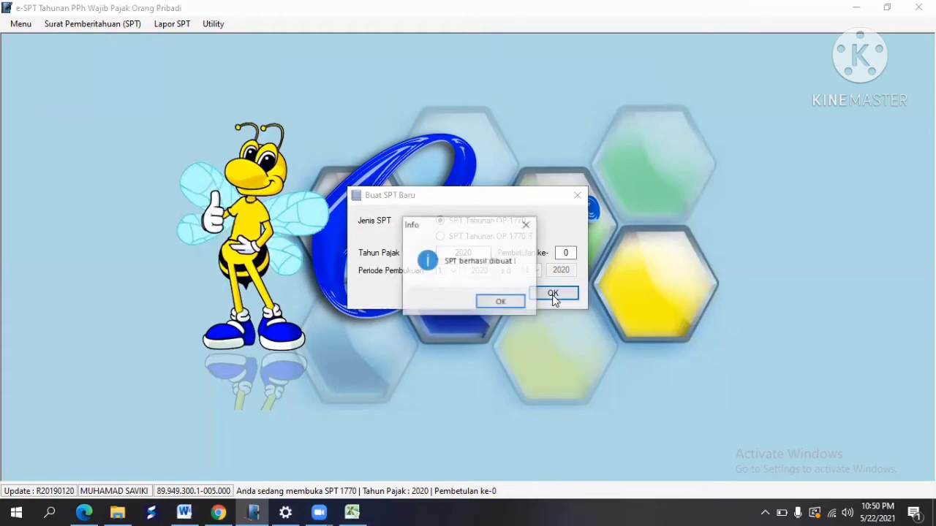
left_click(501, 302)
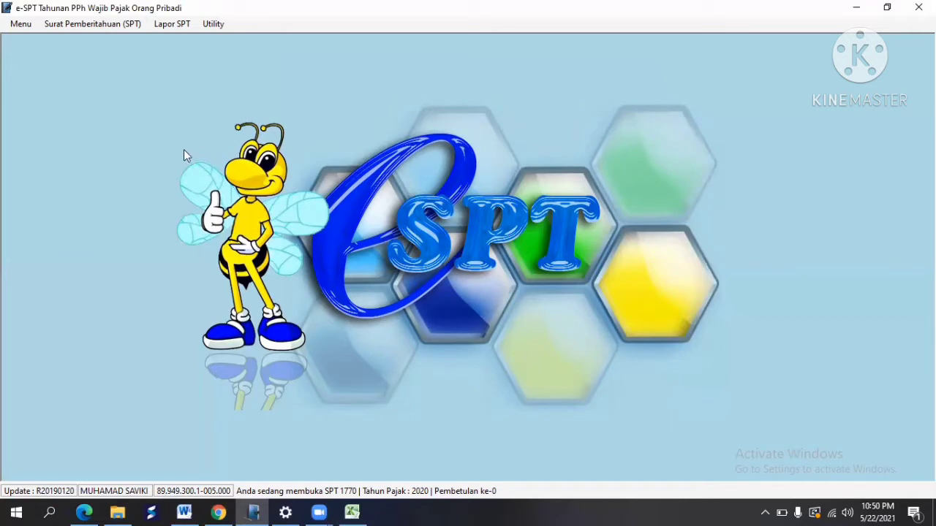
left_click(207, 26)
Step: Add a PTKP entry of 54,000,000 with 4,500,000 per dependant, valid 01/01/2016–31/12/2020
mouse_move(245, 55)
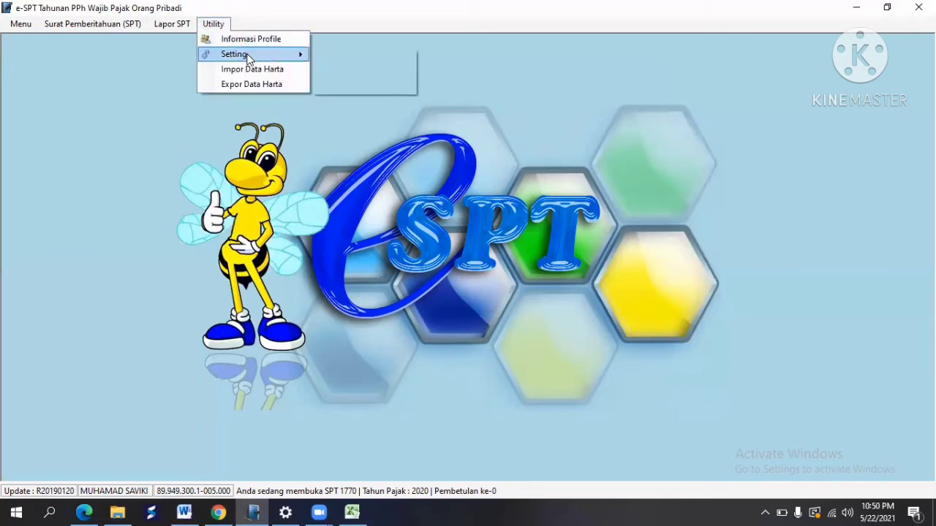
left_click(351, 55)
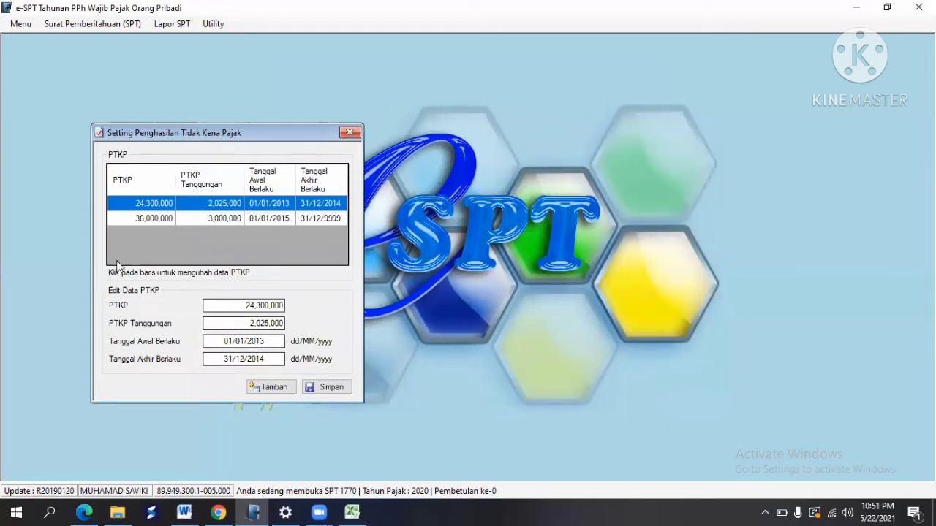
left_click(269, 387)
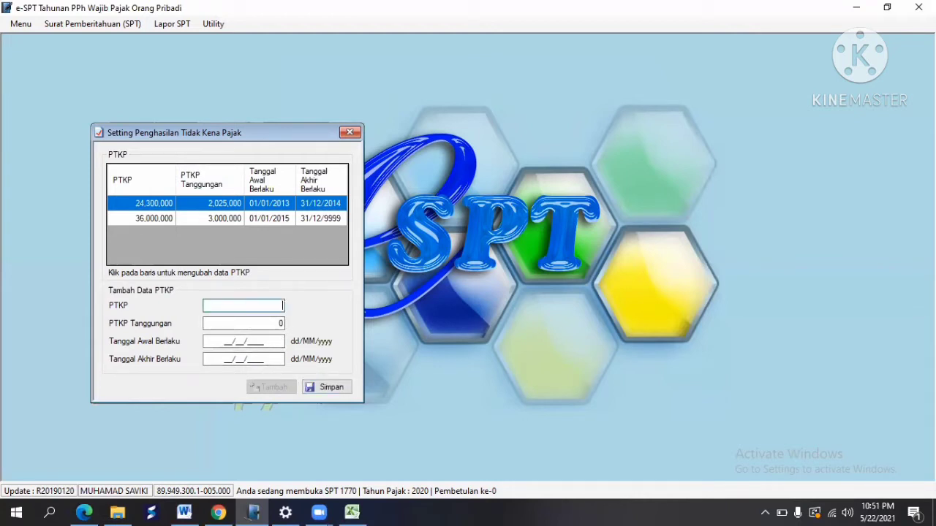
type("54000000")
key("Tab")
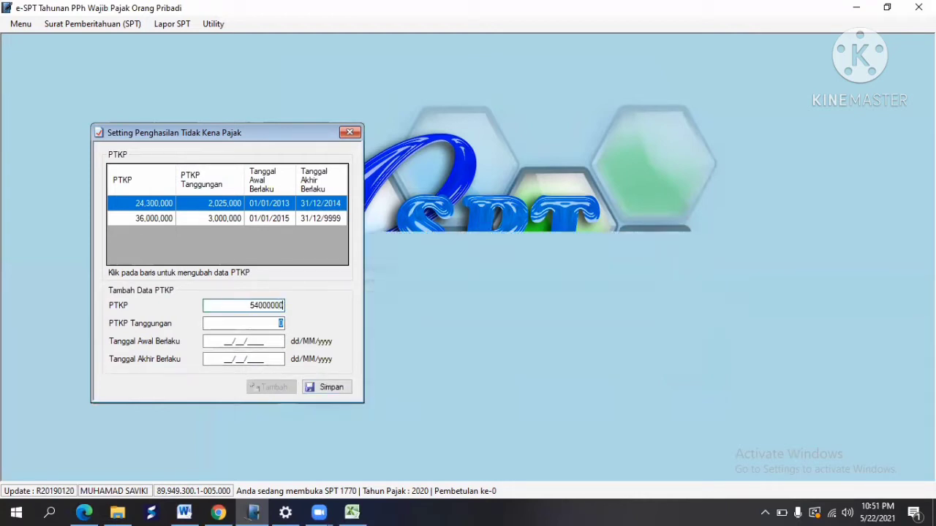
type("4500000")
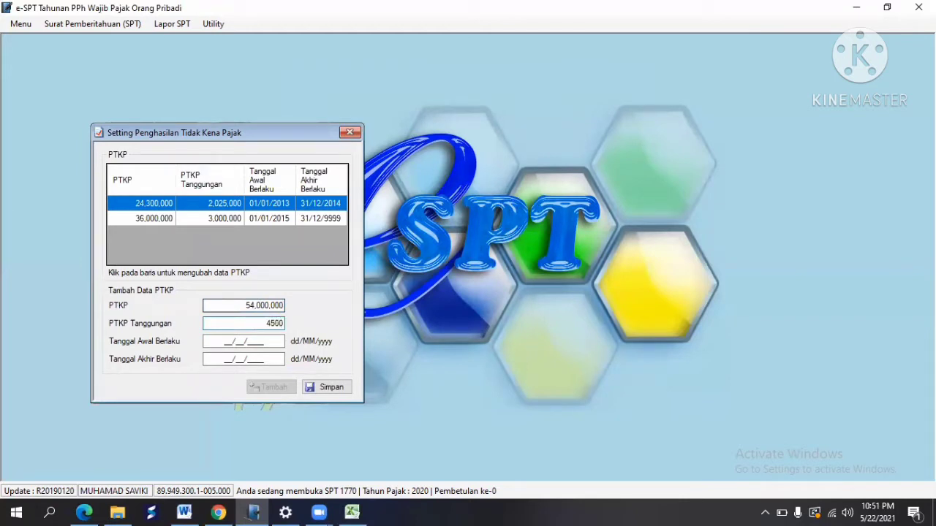
key("Tab")
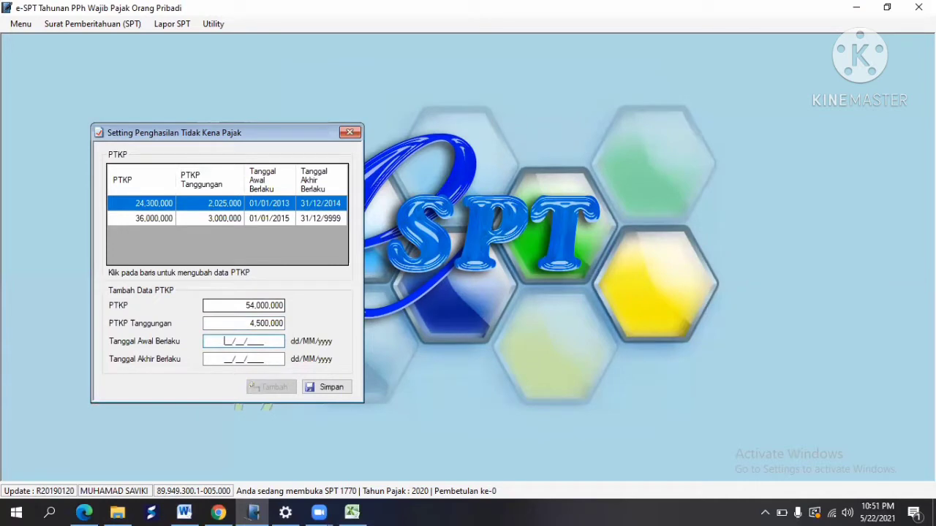
type("01/01/2016")
key("Tab")
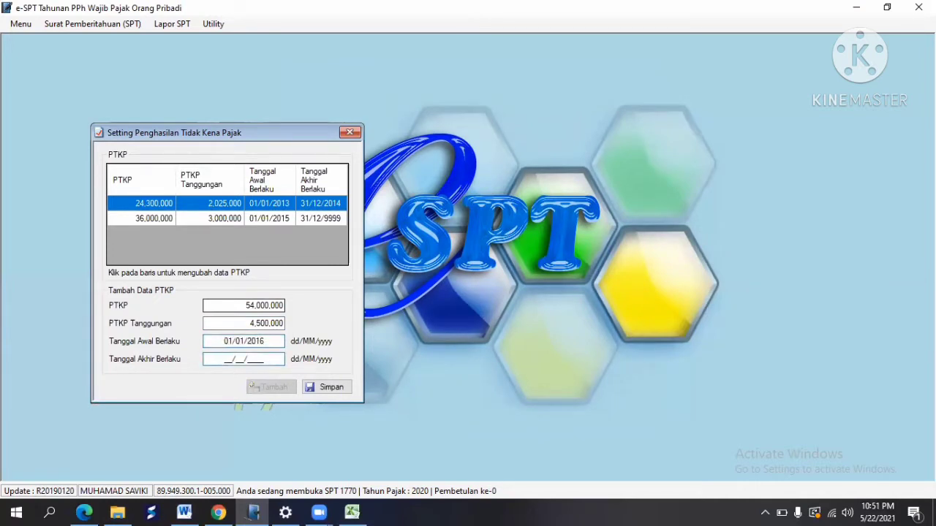
type("31/12/2020")
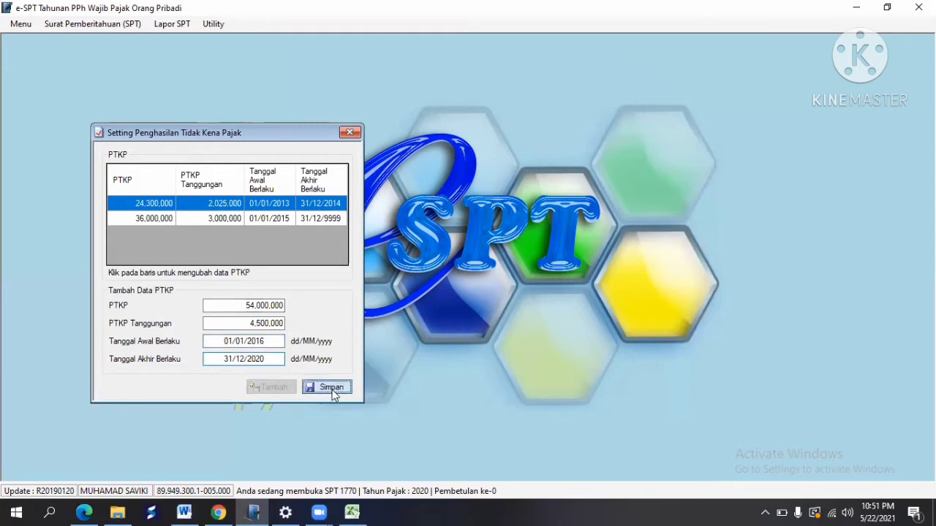
Step: Save the new PTKP entry and close the Setting PTKP dialog
left_click(332, 392)
left_click(523, 305)
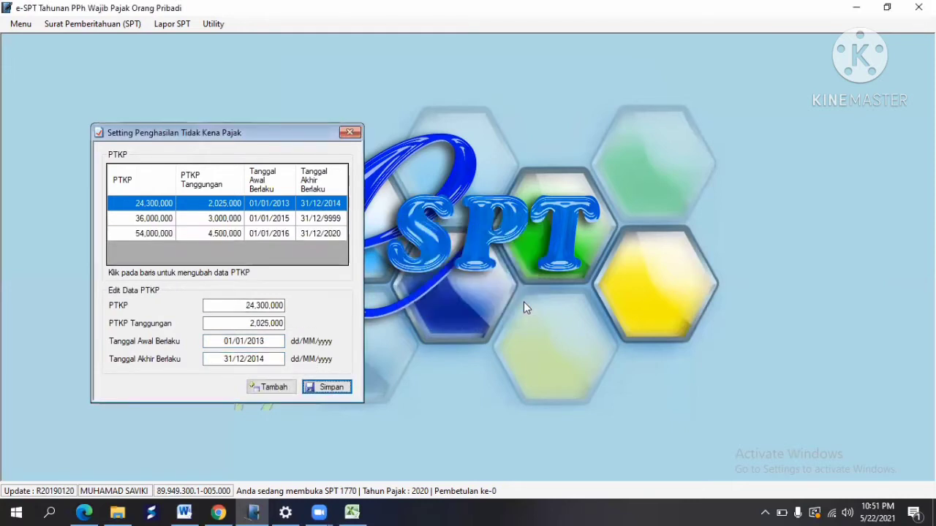
left_click(349, 133)
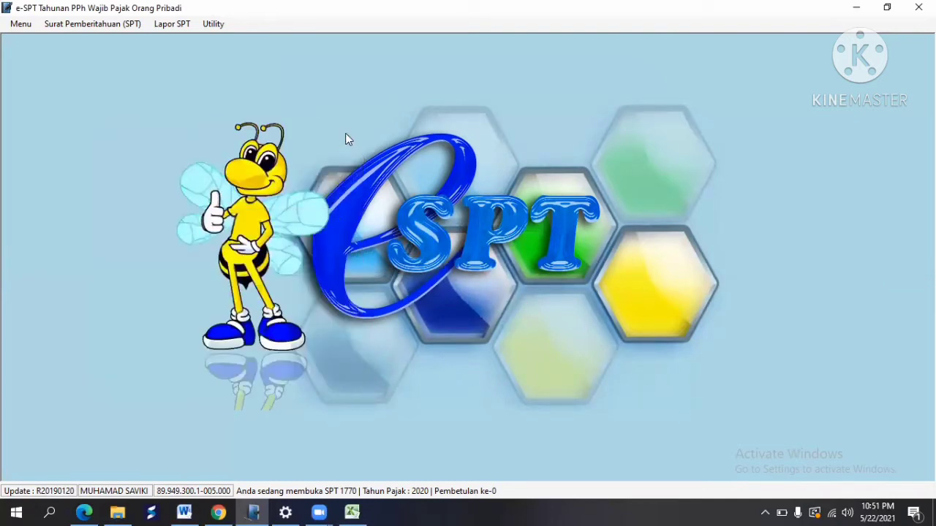
Step: Open the SPT 1770 Daftar Pembayaran PPh Final Untuk Jumlah Peredaran Bruto Tertentu list
left_click(139, 24)
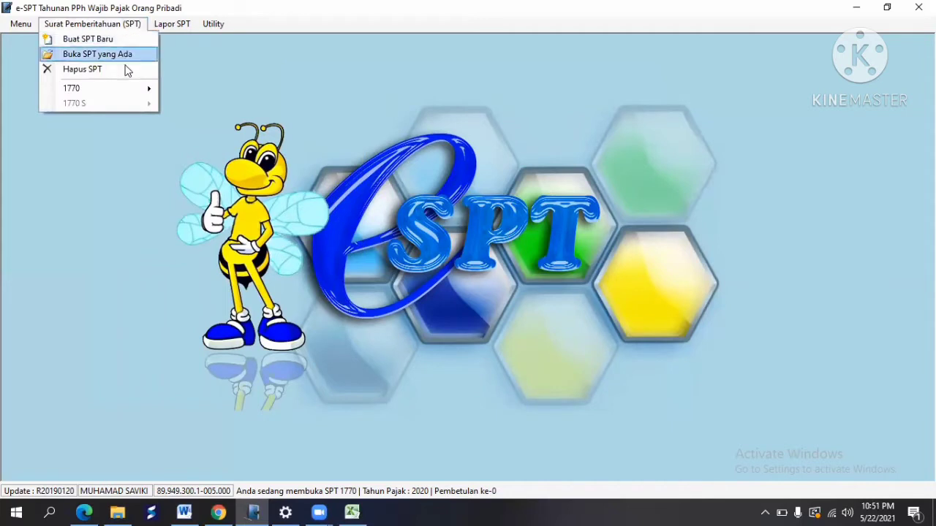
mouse_move(126, 95)
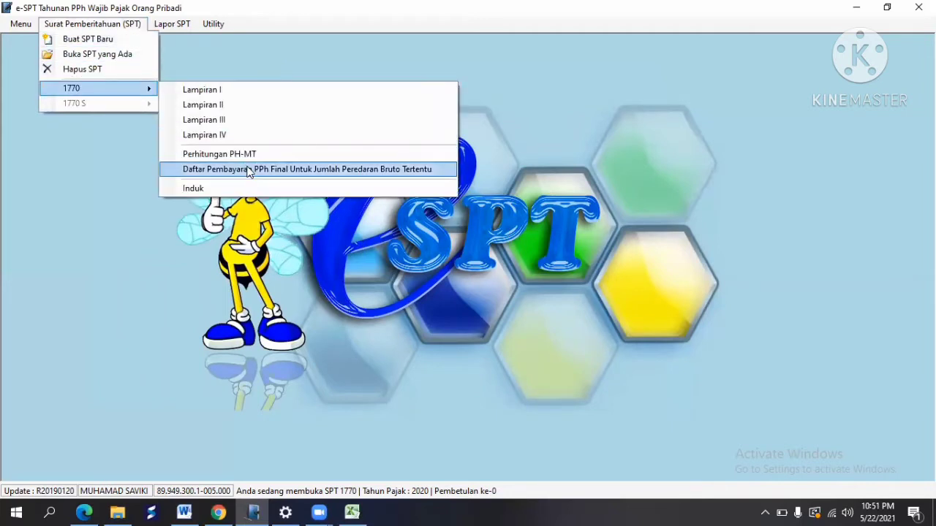
left_click(249, 171)
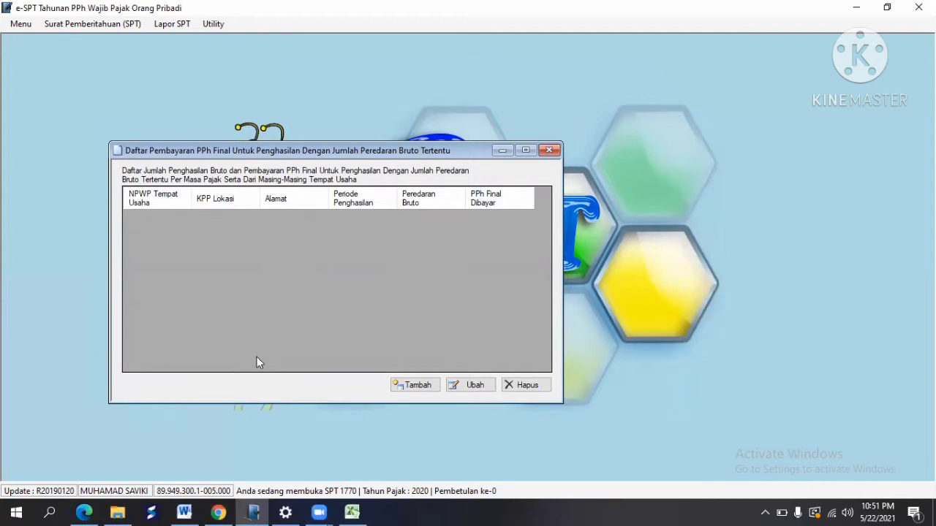
Step: Review the Ayam Geprek monthly income table in Excel, then return to e-SPT
left_click(349, 512)
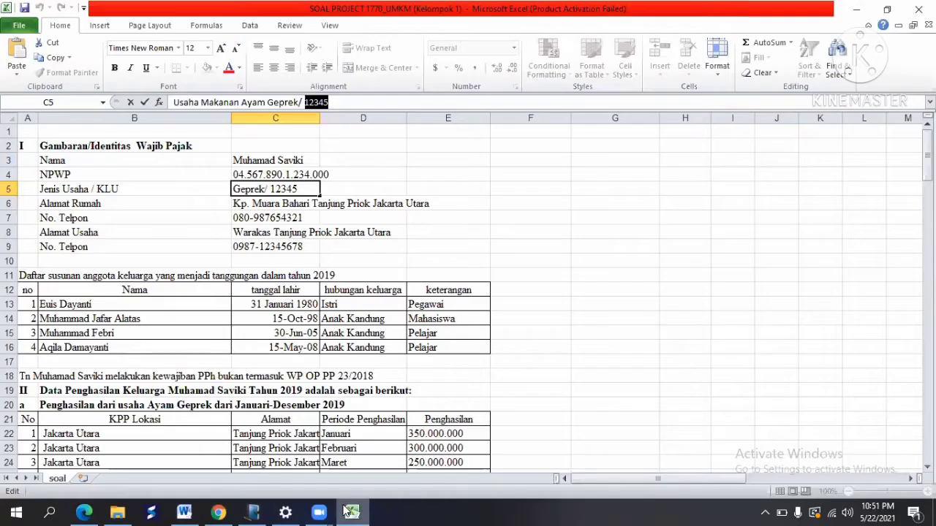
left_click_drag(926, 146, 927, 172)
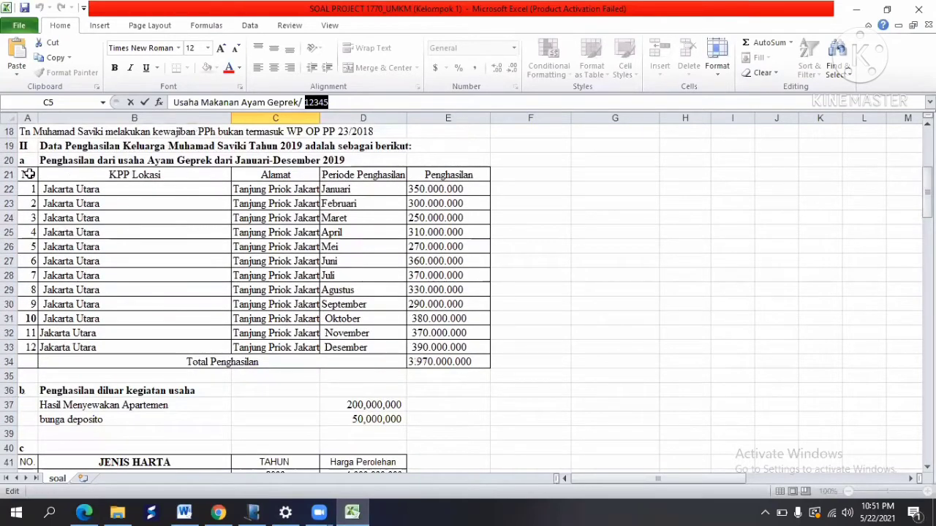
left_click_drag(24, 164, 421, 358)
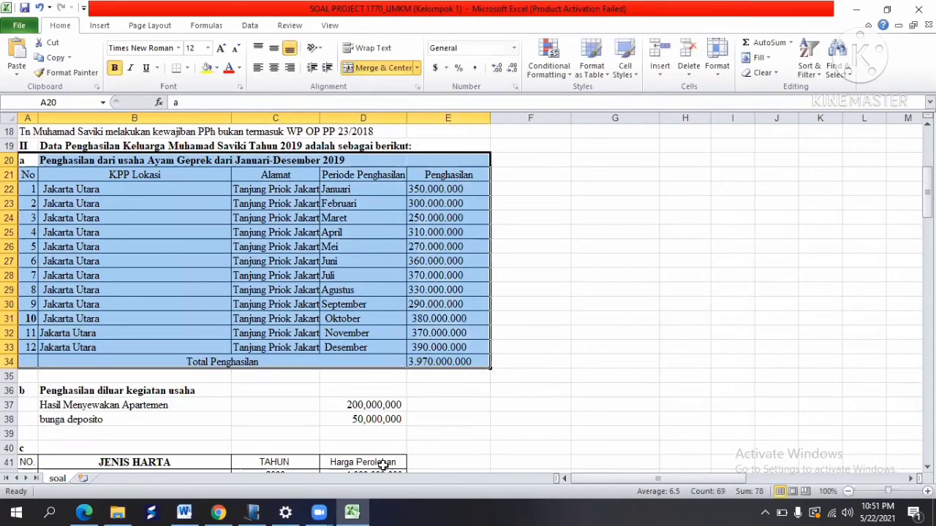
left_click(252, 512)
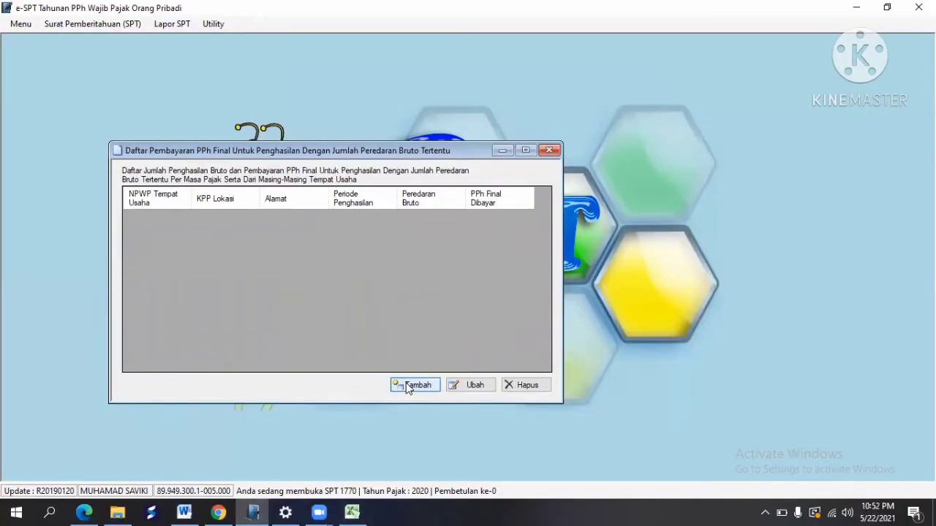
Step: Start a new PPh Final record, enter the business location's NPWP, and copy it
left_click(411, 386)
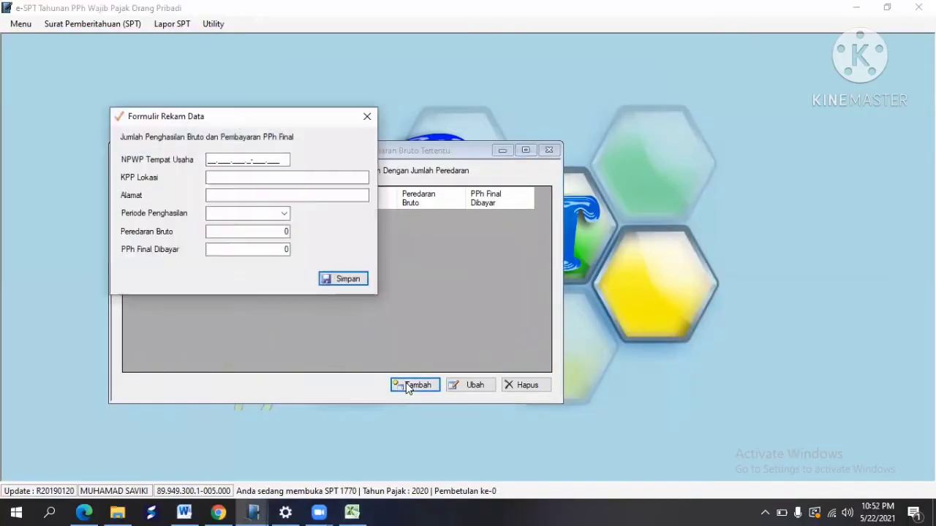
left_click(209, 161)
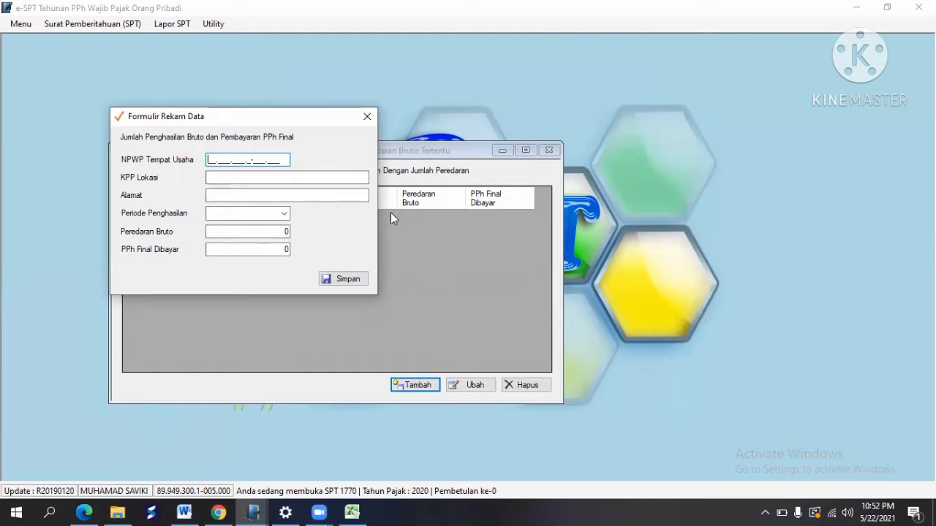
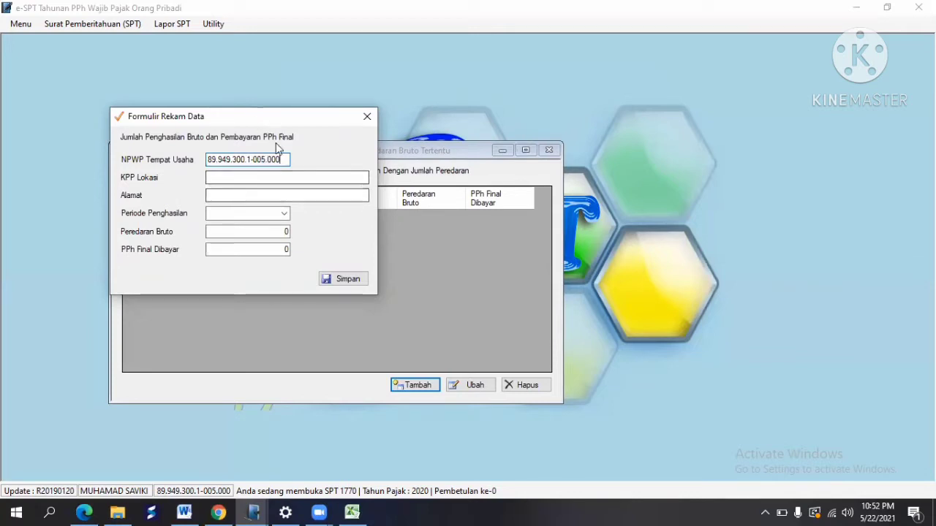
left_click_drag(283, 159, 208, 160)
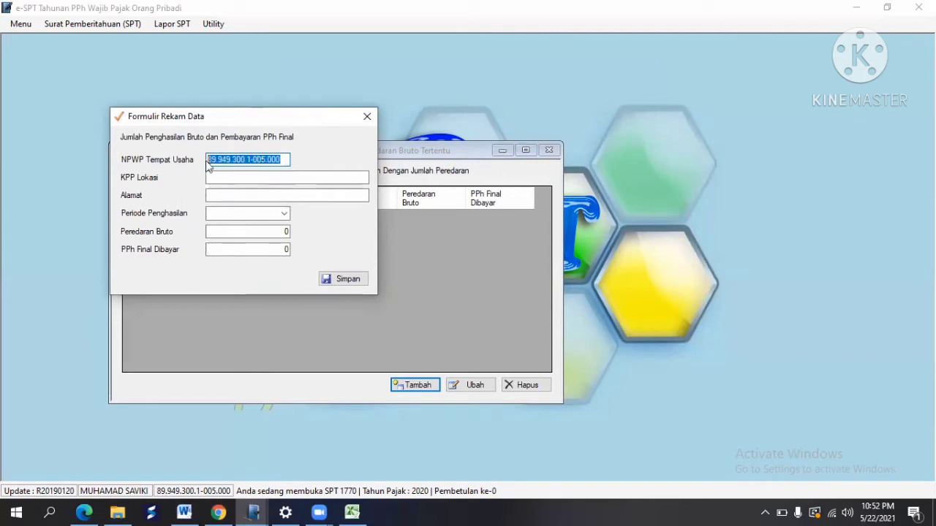
right_click(208, 159)
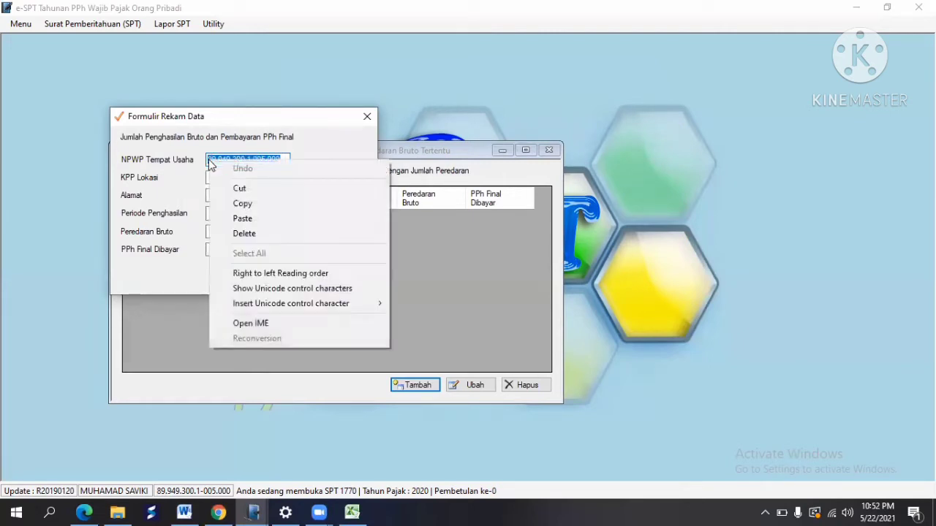
left_click(244, 203)
left_click(240, 179)
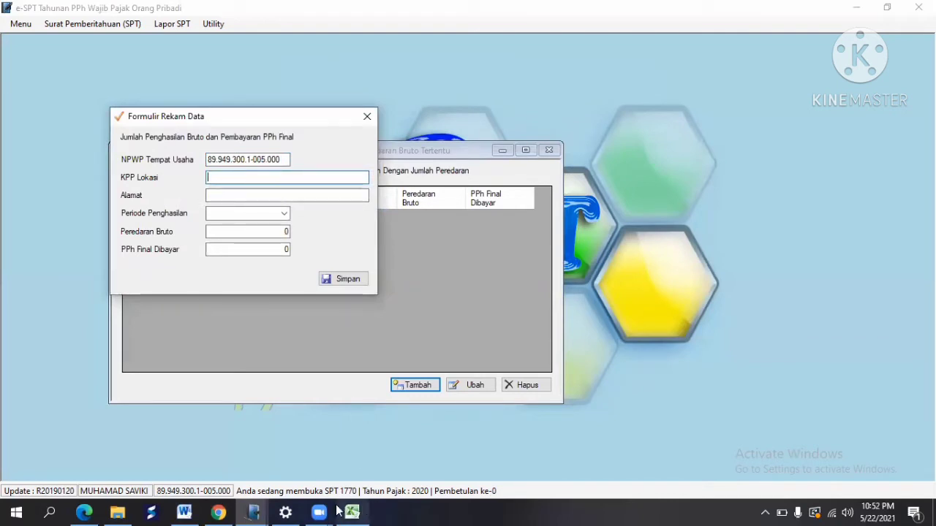
Step: Fill KPP Lokasi and Alamat with Jakarta Utara
left_click(272, 512)
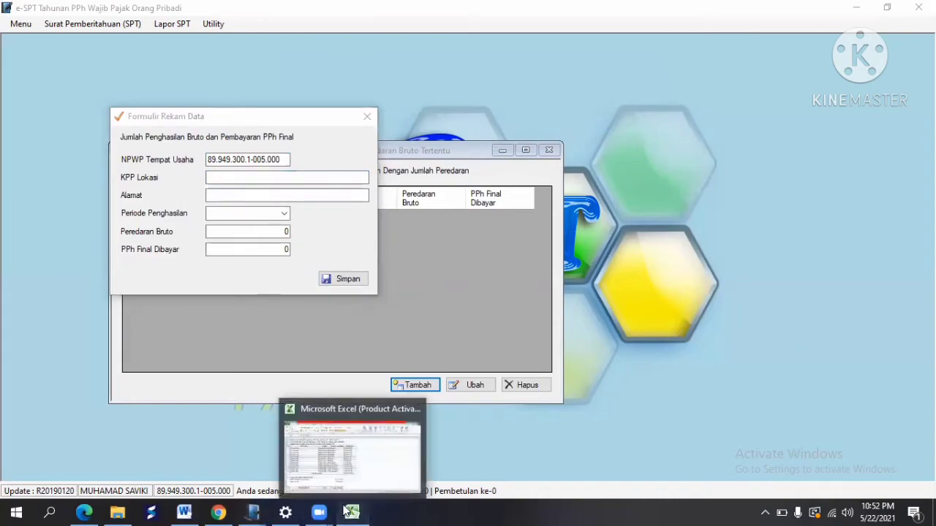
left_click(351, 511)
left_click(612, 257)
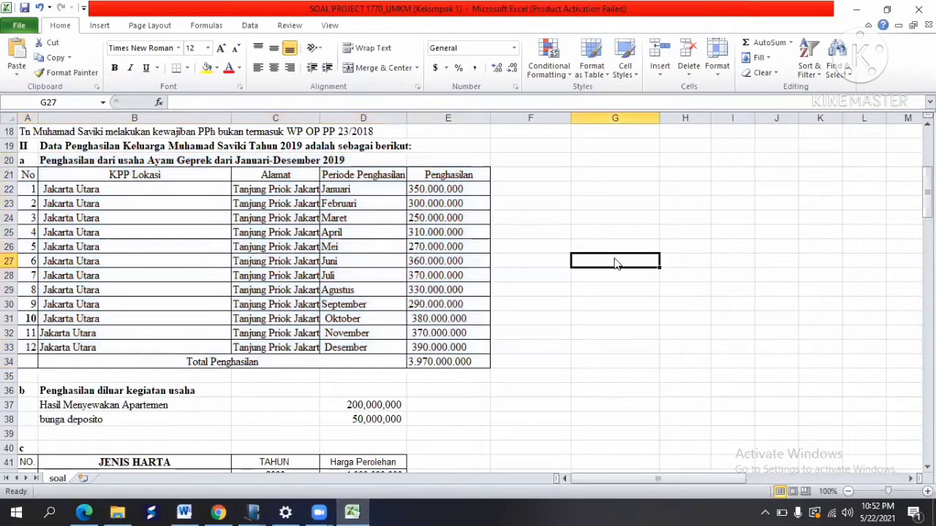
key("alt+Tab")
type("Jakarta Utara")
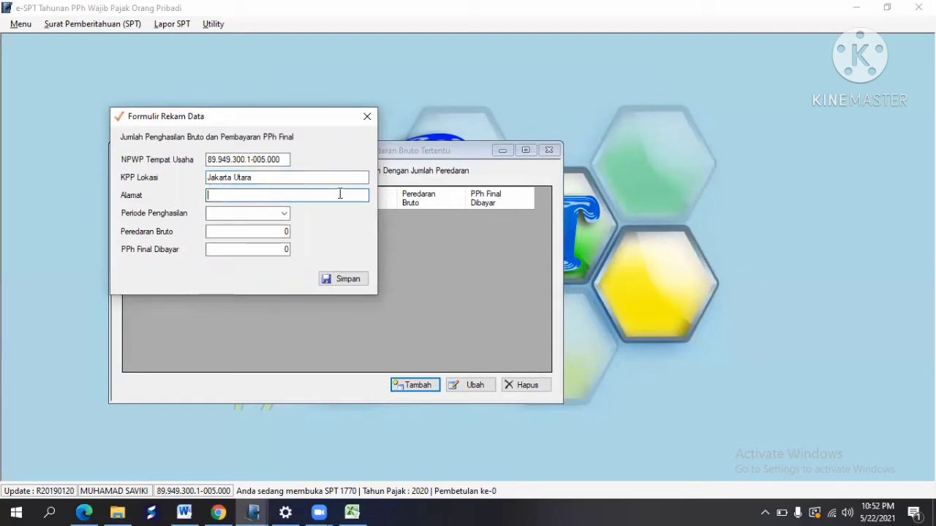
left_click(350, 512)
key("alt+Tab")
type("J")
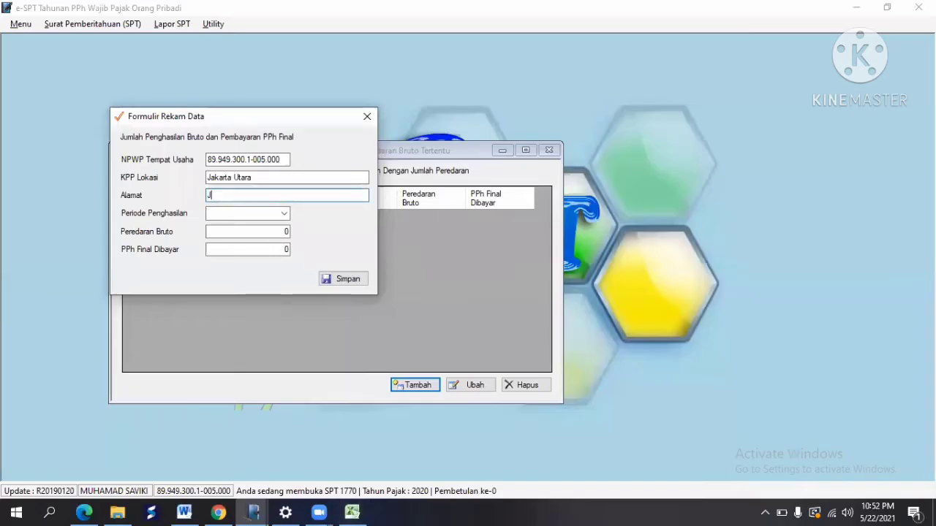
type("akarta Utara")
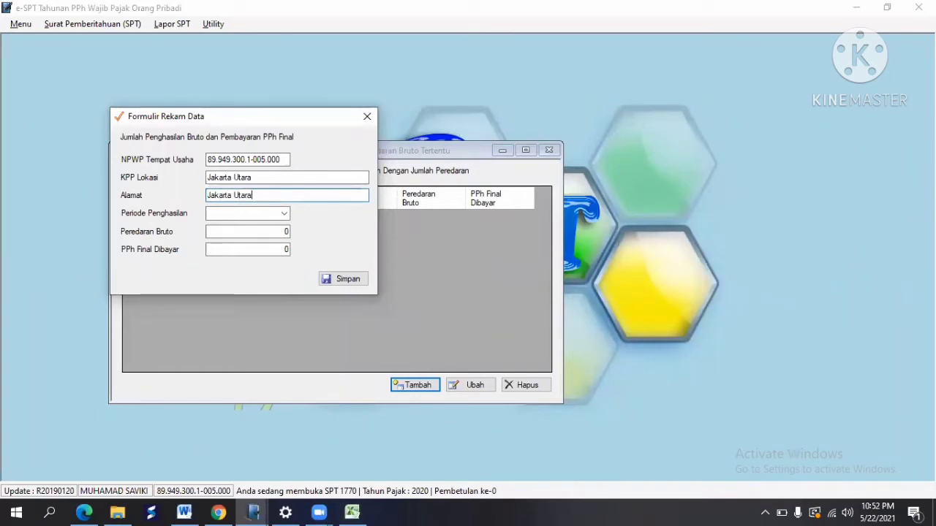
key("Tab")
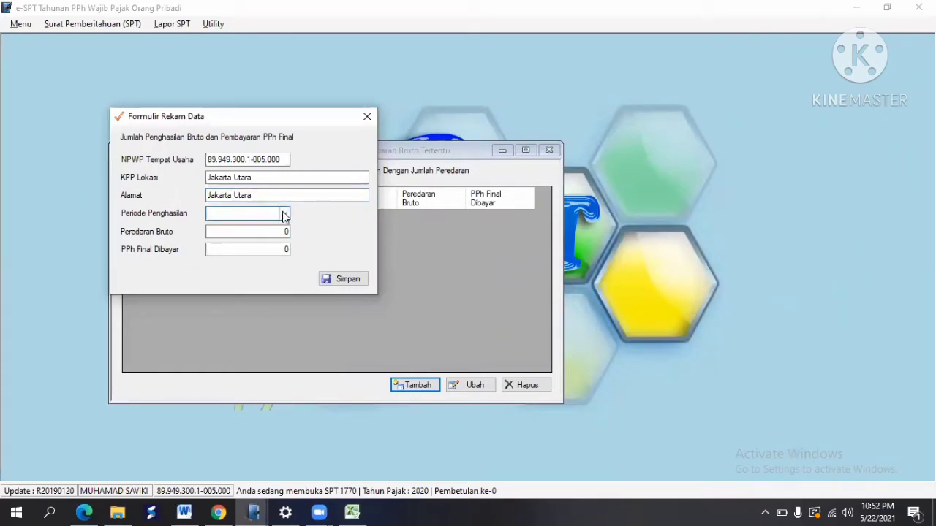
Step: Set the period to Januari with 350,000,000 gross turnover and save the record
left_click(285, 214)
left_click(248, 226)
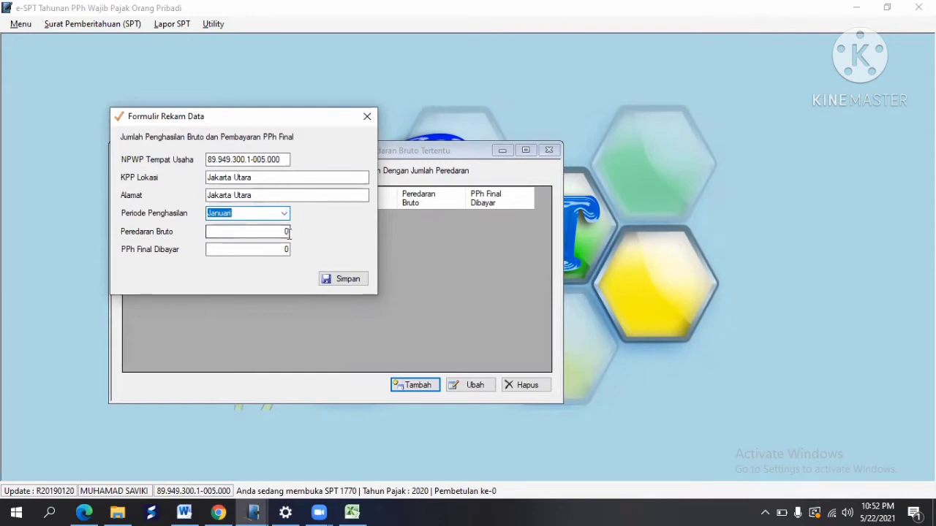
left_click(288, 232)
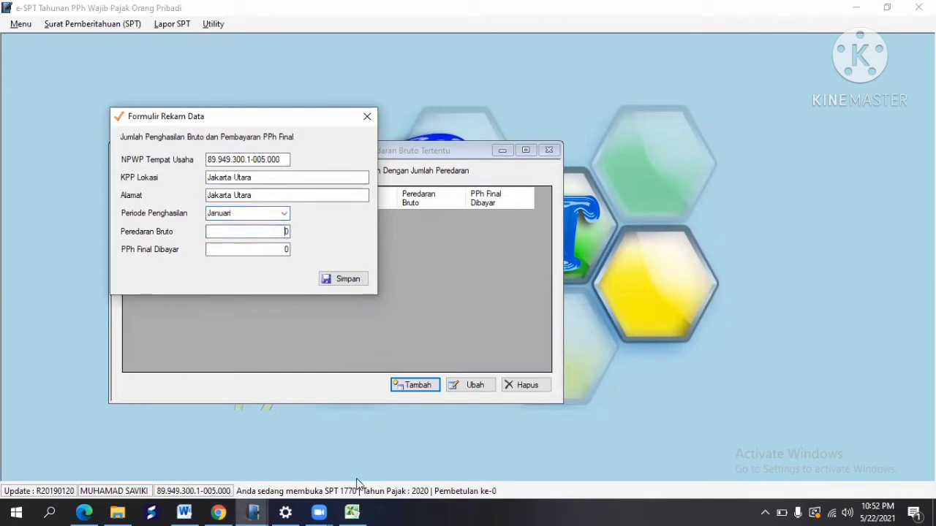
left_click(355, 511)
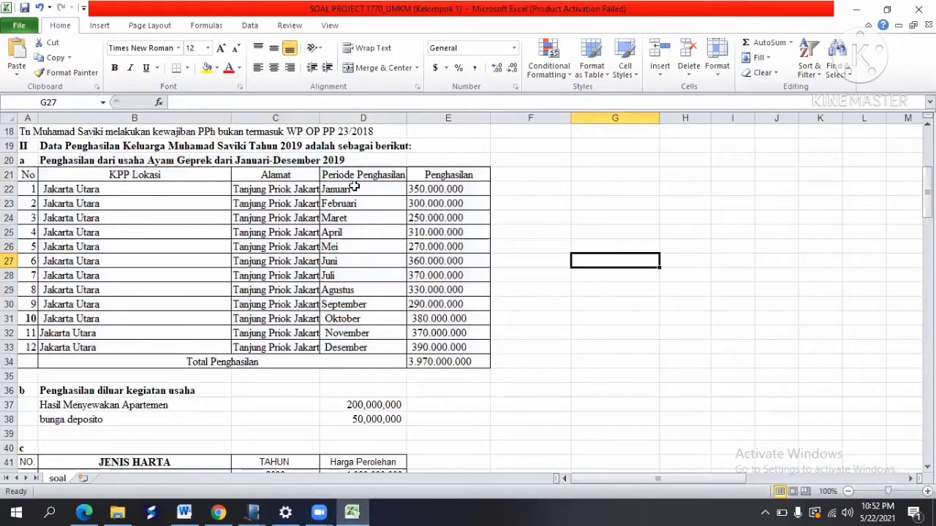
left_click(431, 187)
key("alt+Tab")
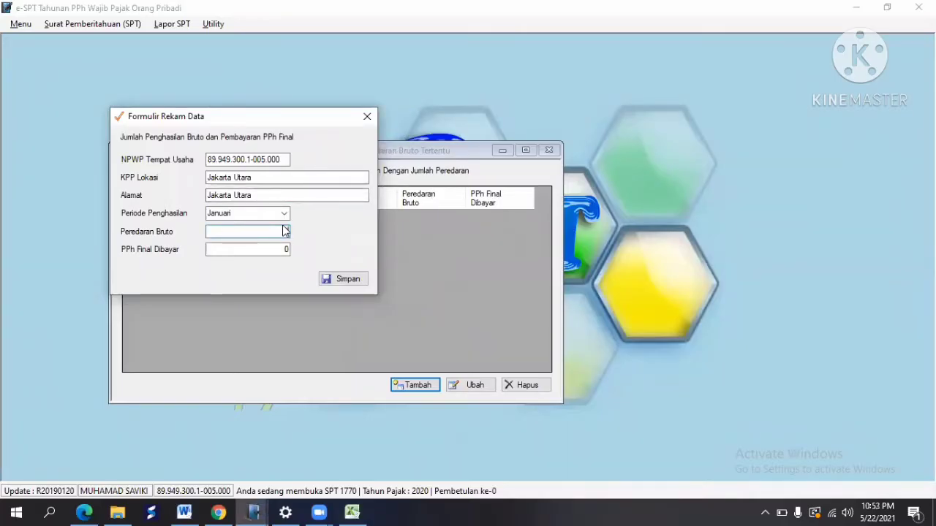
type("350,000,000")
key("Tab")
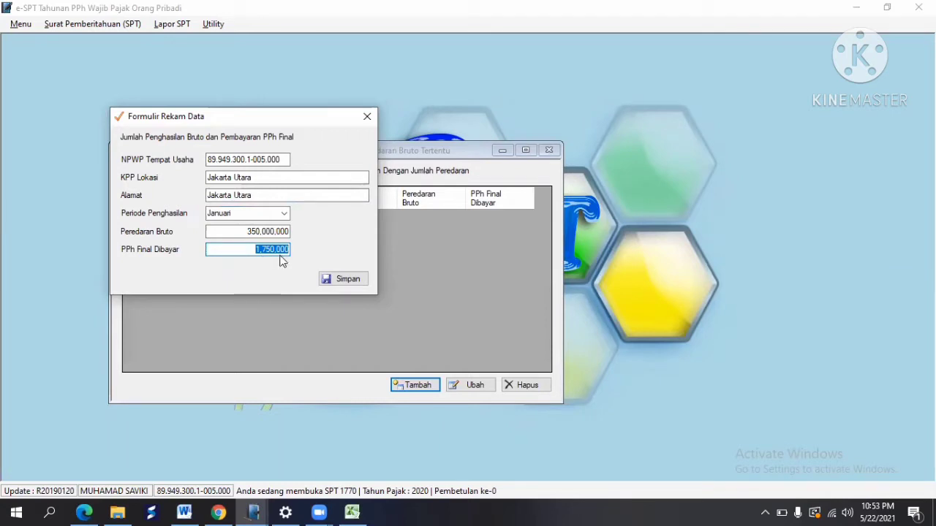
left_click(342, 279)
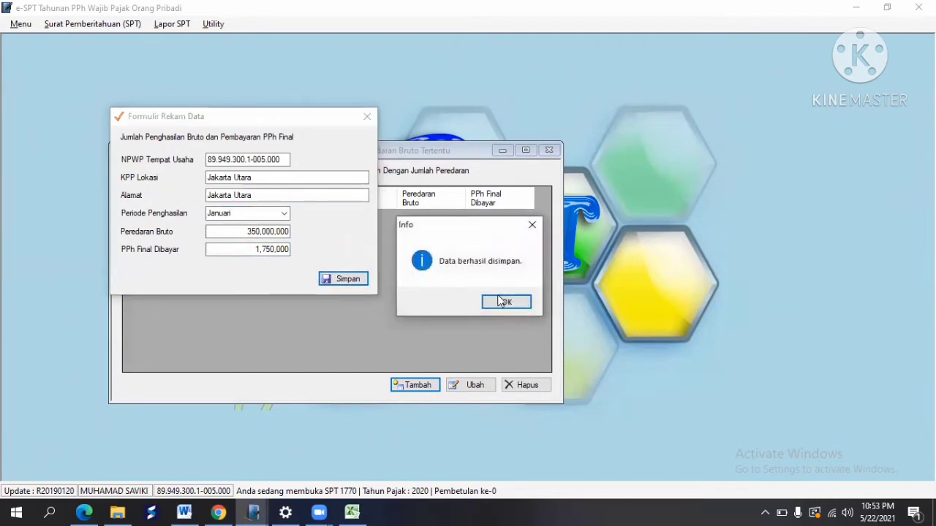
left_click(501, 301)
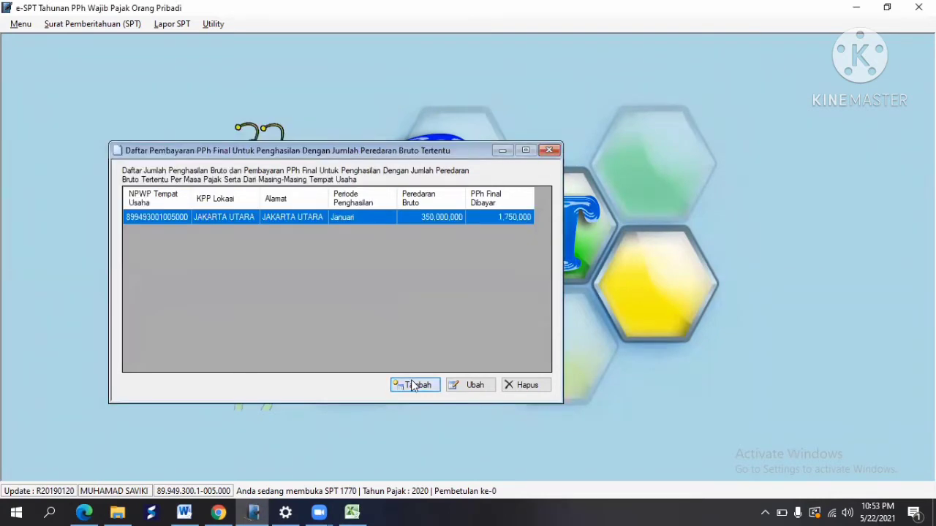
Step: Start a new record with the pasted NPWP and KPP Lokasi Jakarta Utara
left_click(414, 385)
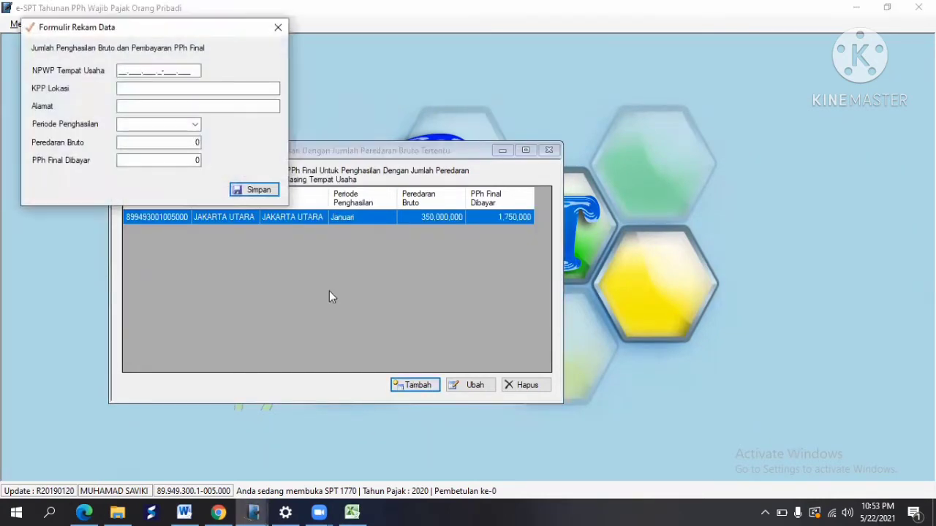
left_click(121, 71)
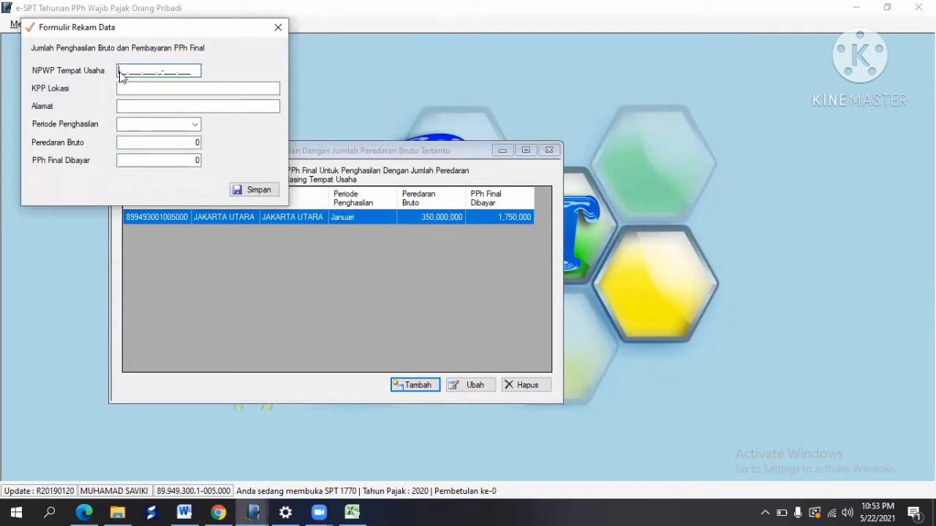
right_click(121, 72)
left_click(171, 131)
left_click(130, 88)
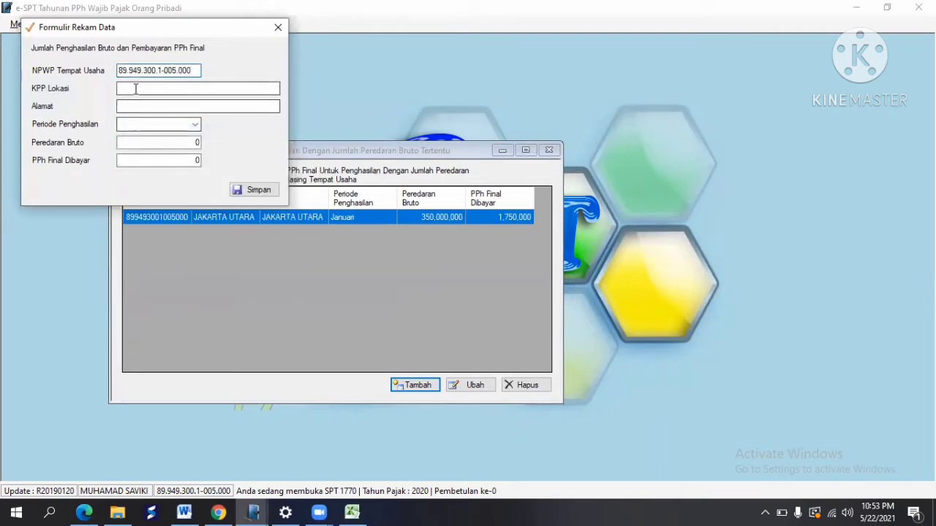
type("Jakart")
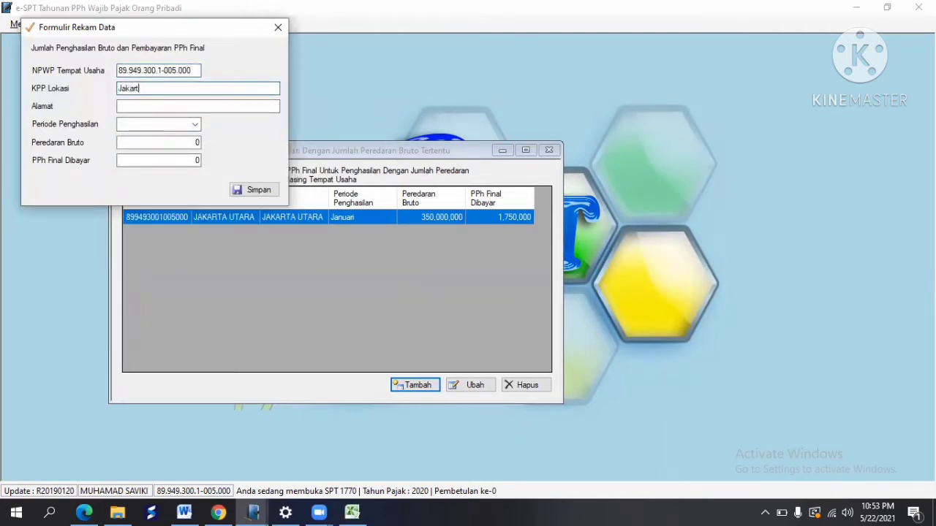
type("a Utara")
key("Tab")
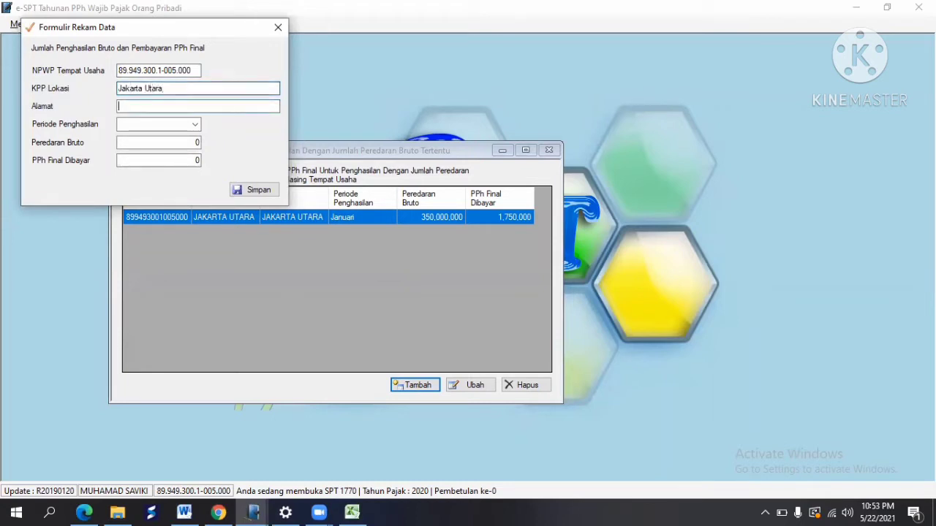
type("Jakarta Utara")
key("Tab")
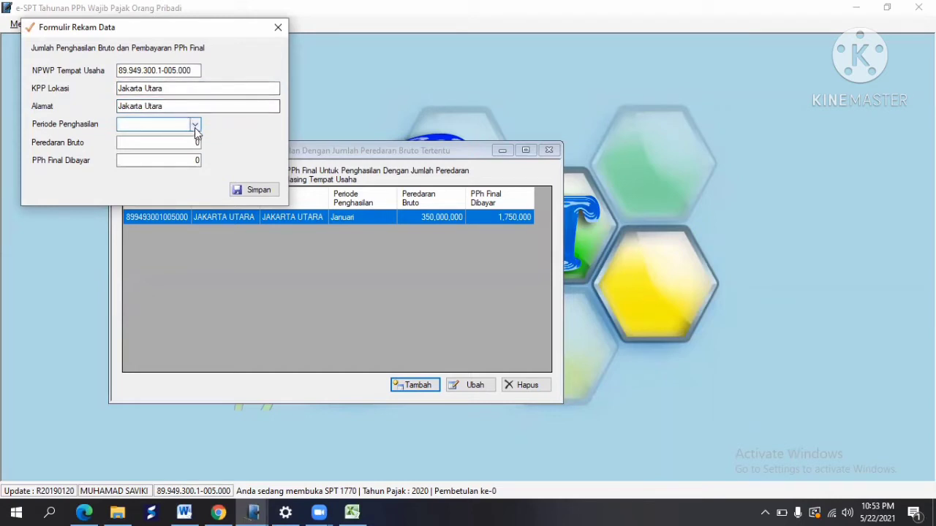
Step: Set the period to Februari with 300,000,000 gross turnover and save the entry
left_click(194, 125)
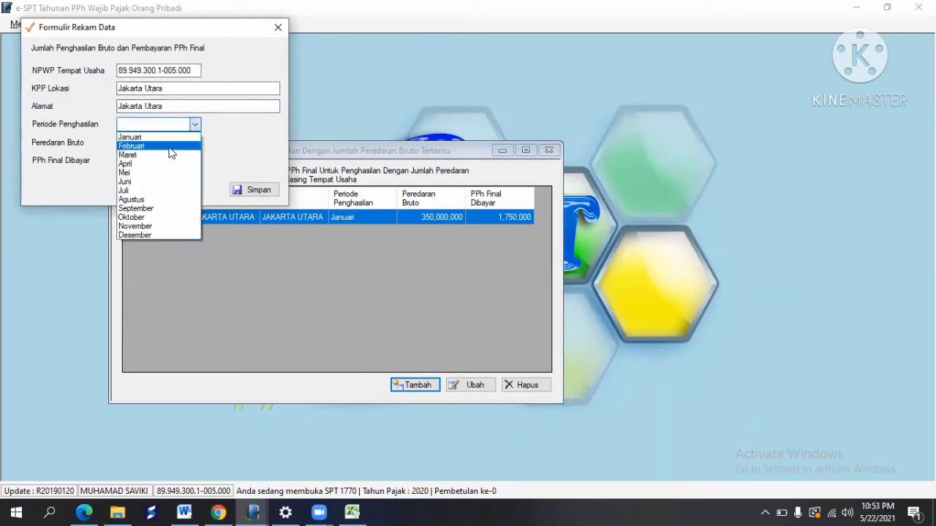
left_click(171, 146)
left_click(196, 143)
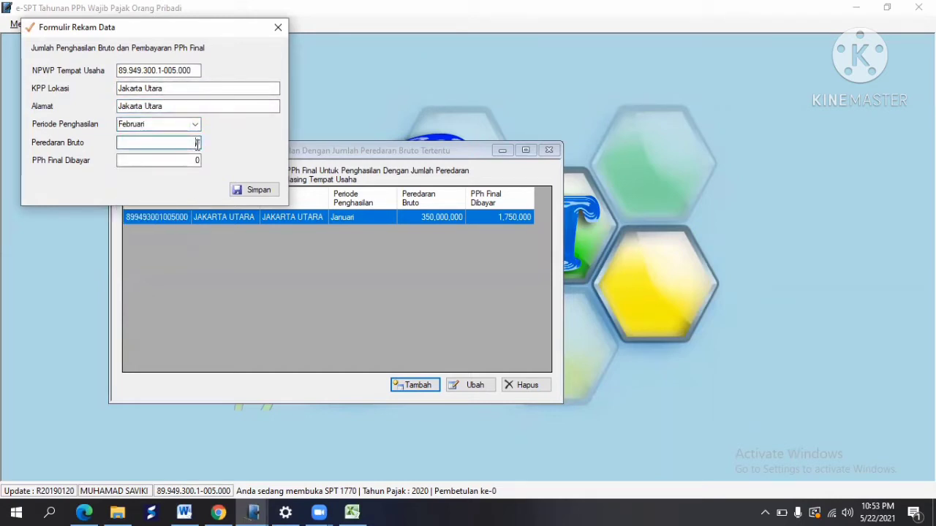
left_click(353, 512)
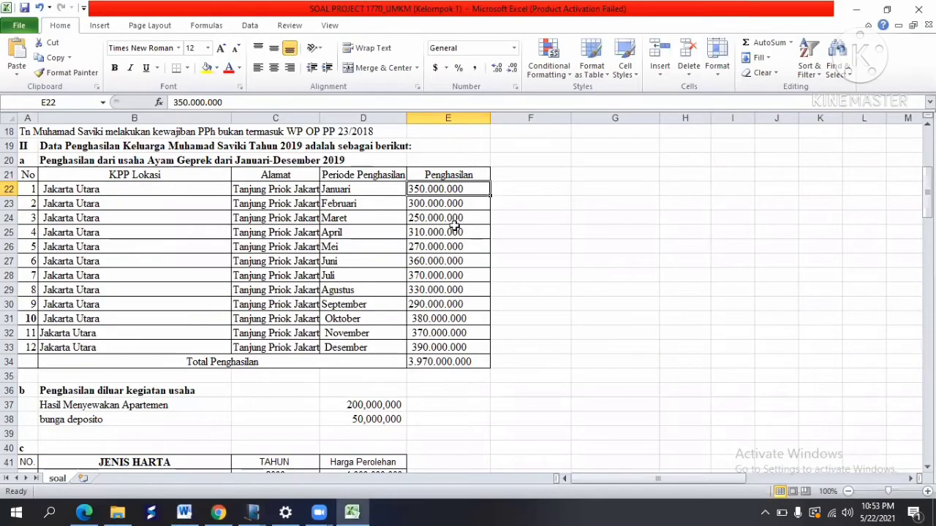
left_click(443, 205)
key("alt+Tab")
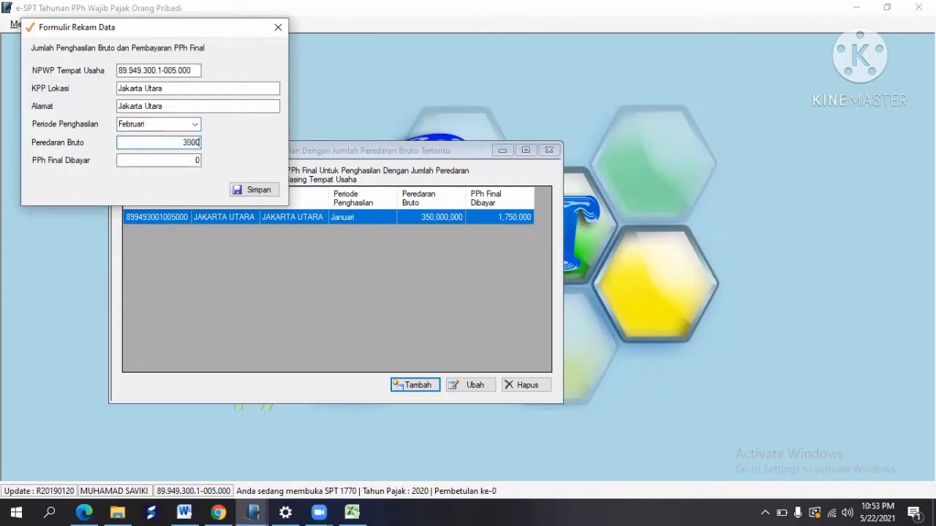
key("Tab")
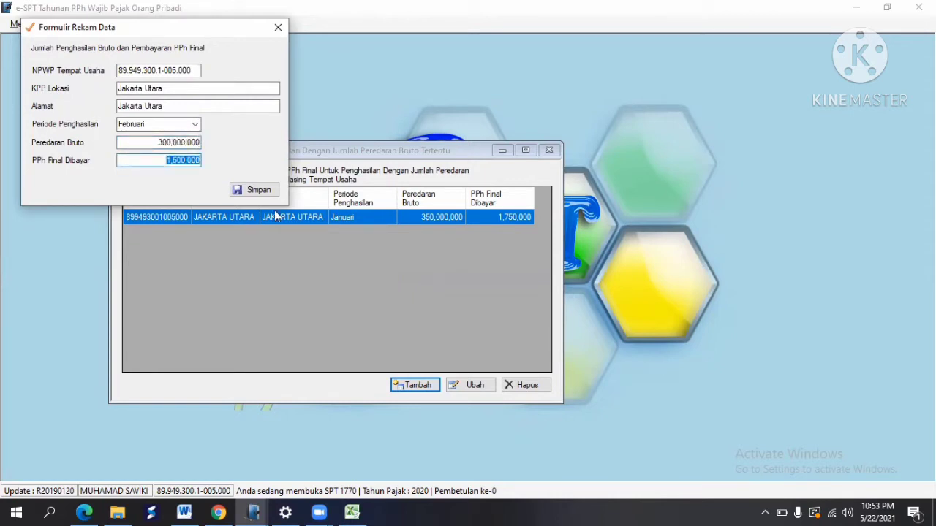
left_click(258, 189)
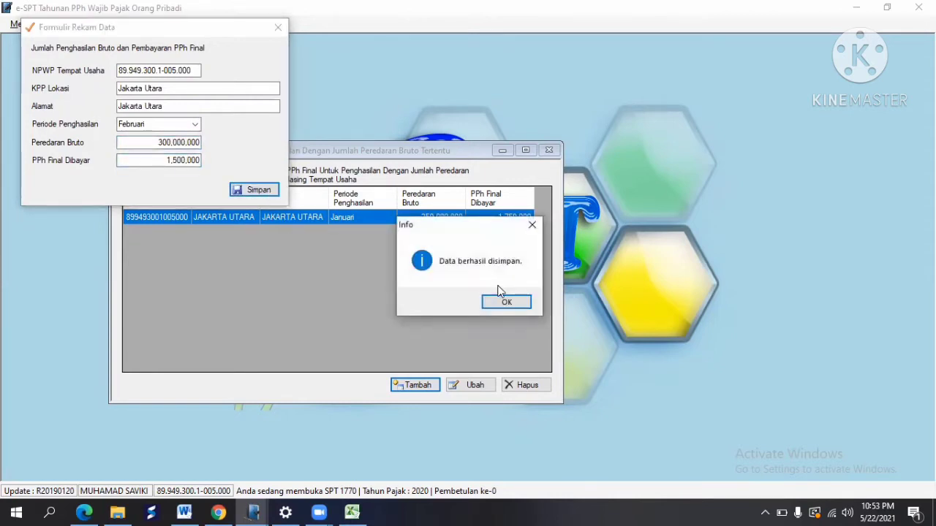
left_click(506, 300)
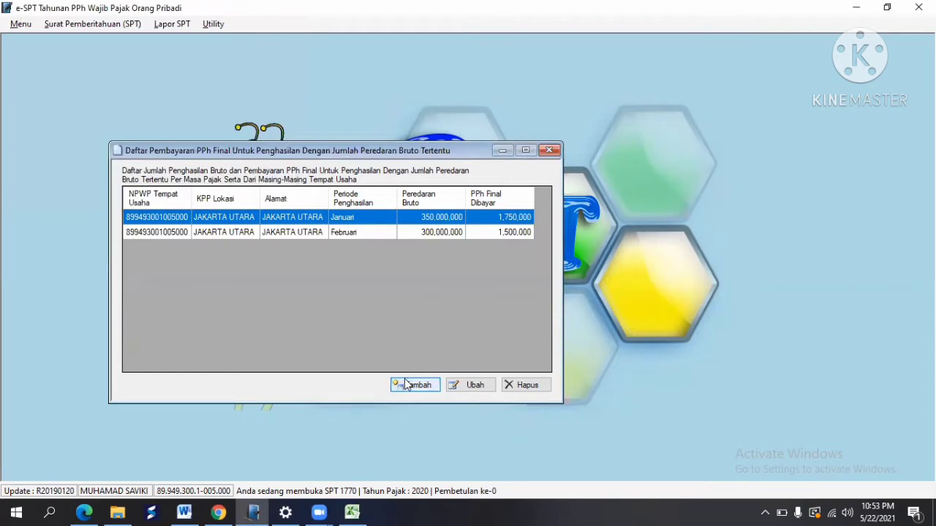
Step: Start a new entry with the pasted NPWP, KPP Lokasi and Alamat filled, and period Maret
left_click(413, 386)
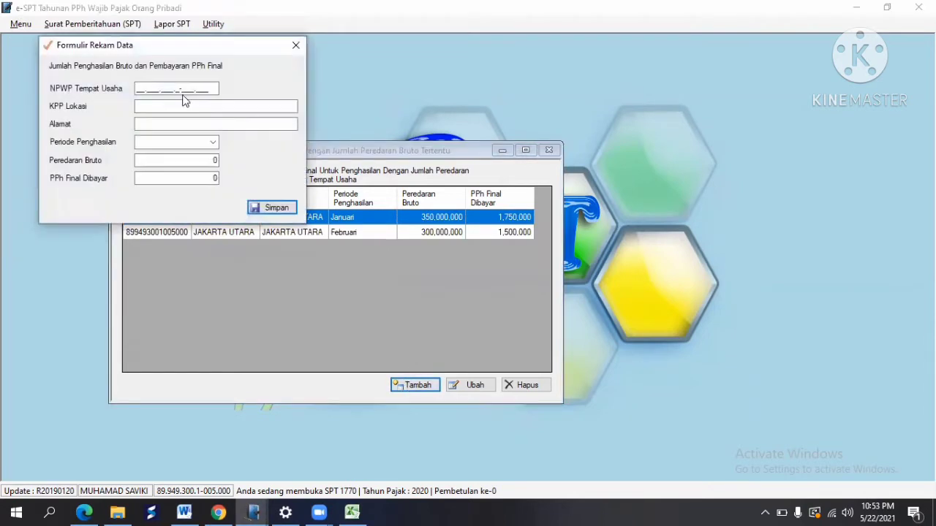
right_click(137, 89)
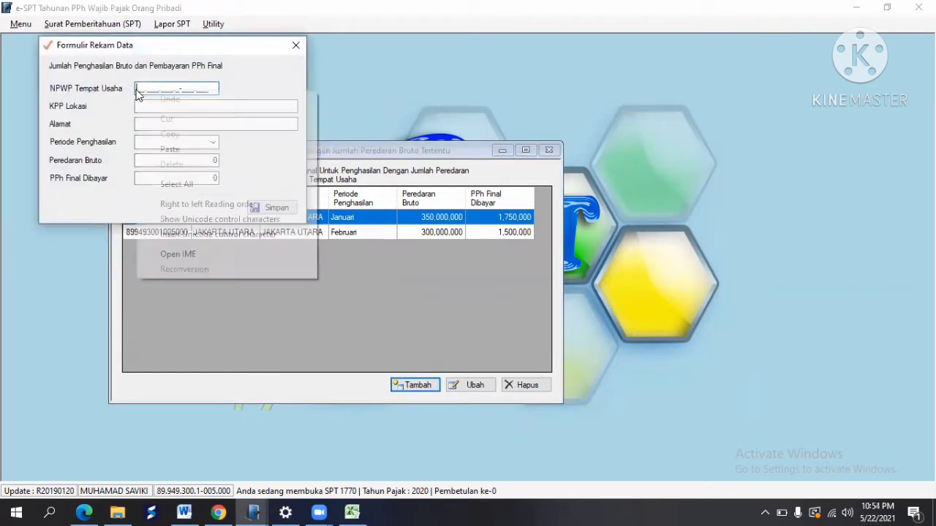
left_click(175, 150)
left_click(153, 105)
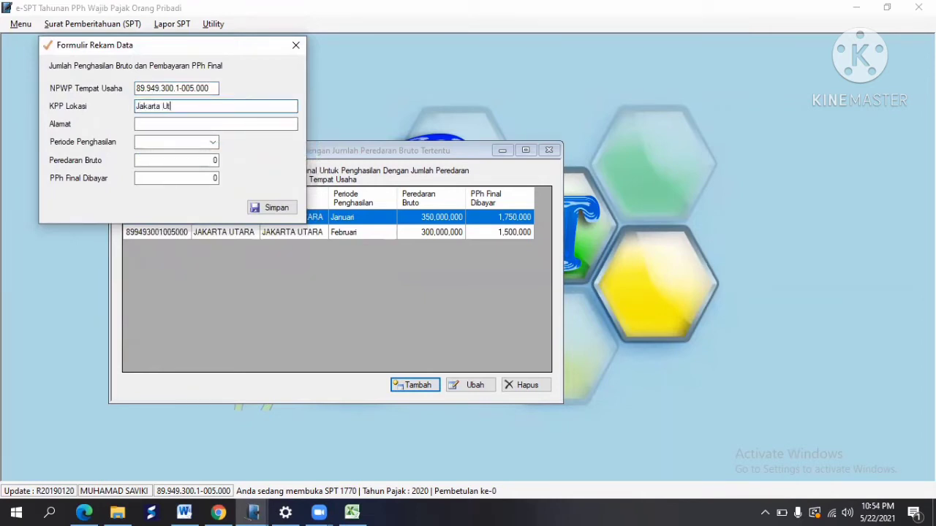
key("Tab")
type("Jakarta")
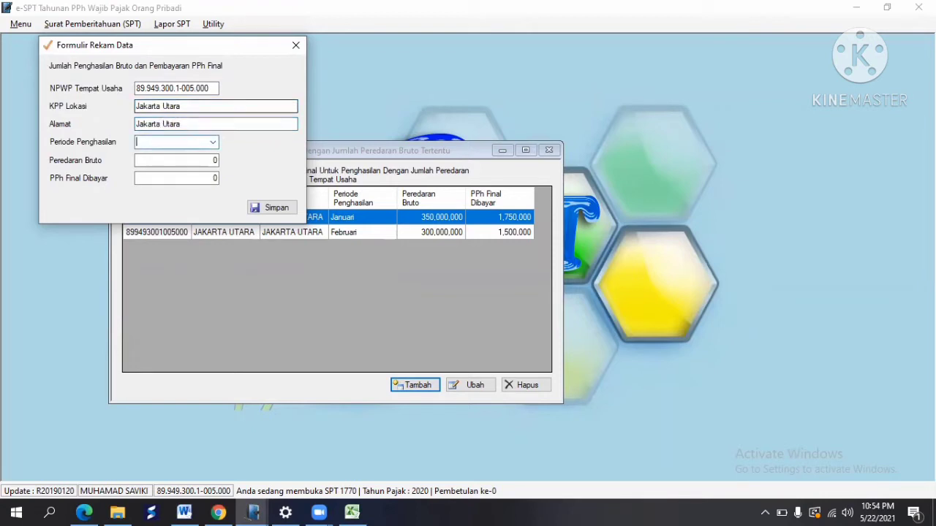
left_click(213, 142)
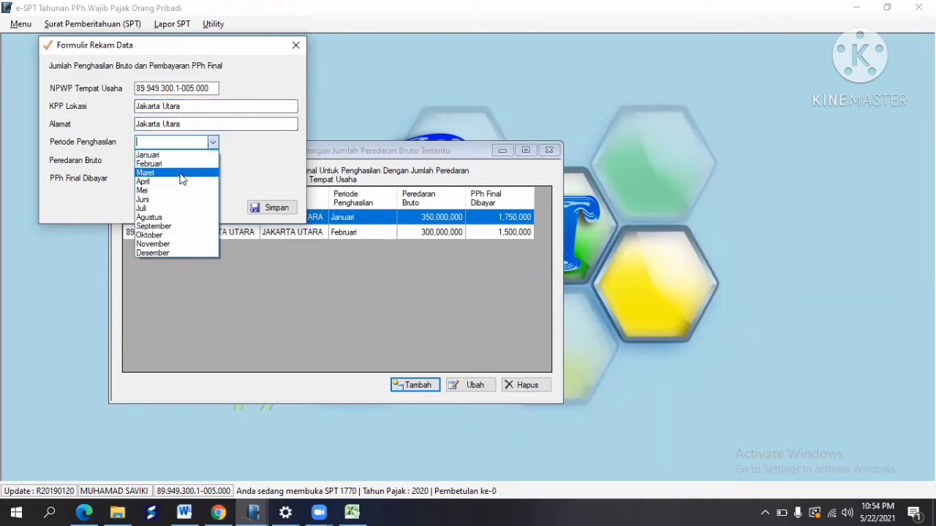
left_click(195, 172)
Step: Enter March's 250,000,000 turnover from Excel, save the Maret row, and begin another entry
left_click(353, 511)
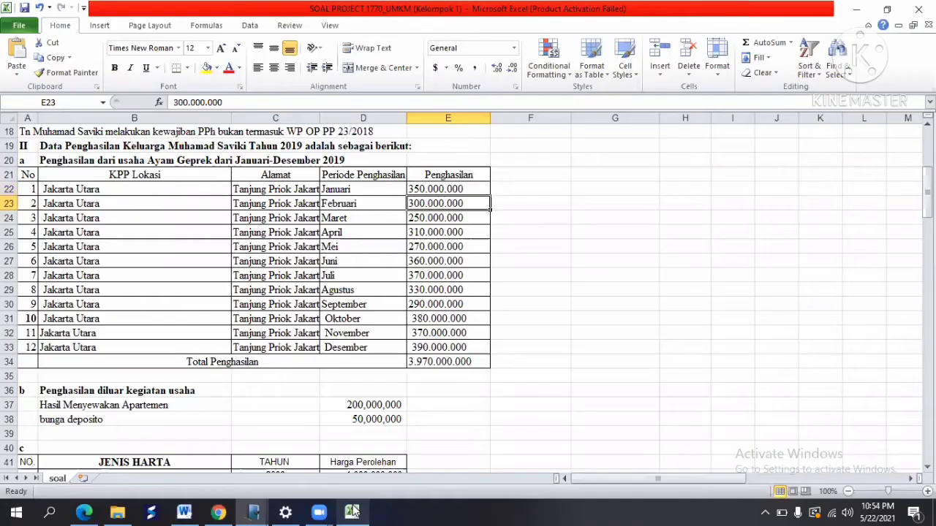
left_click(442, 213)
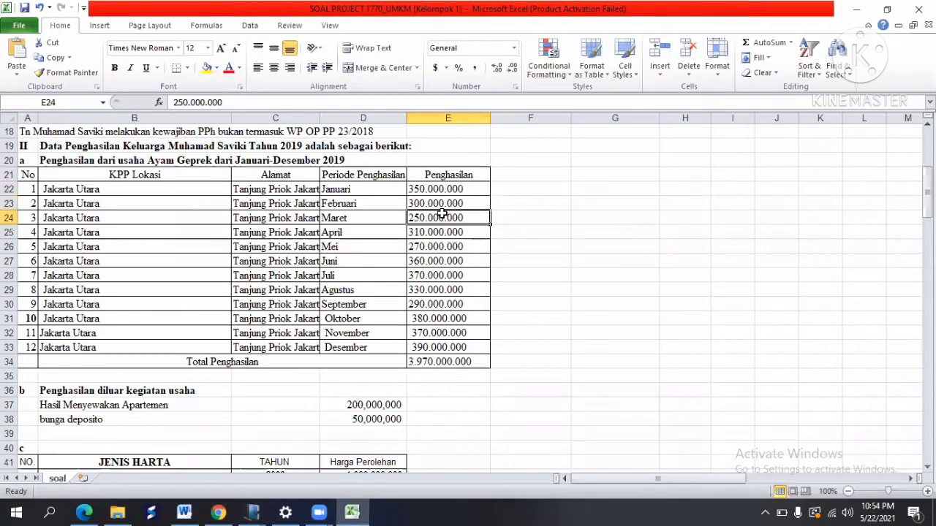
key("alt+Tab")
left_click(210, 158)
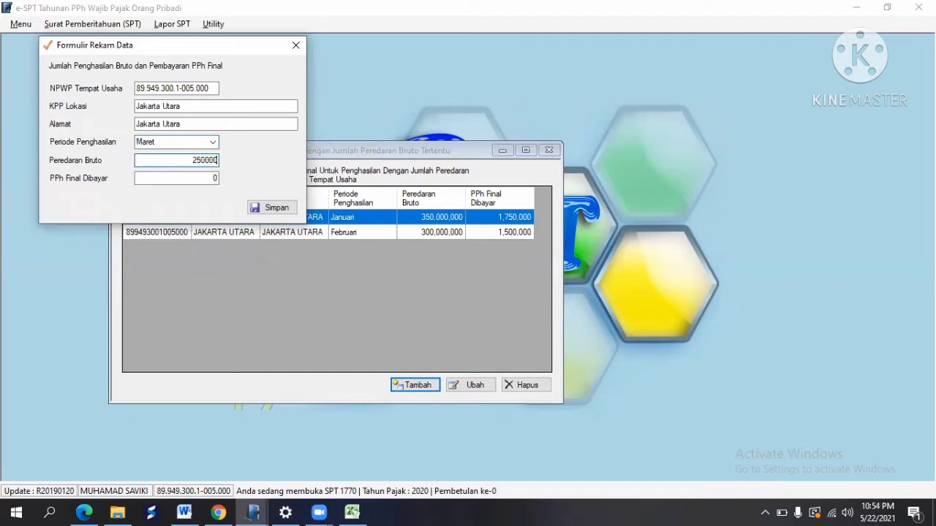
type("250000000")
key("Tab")
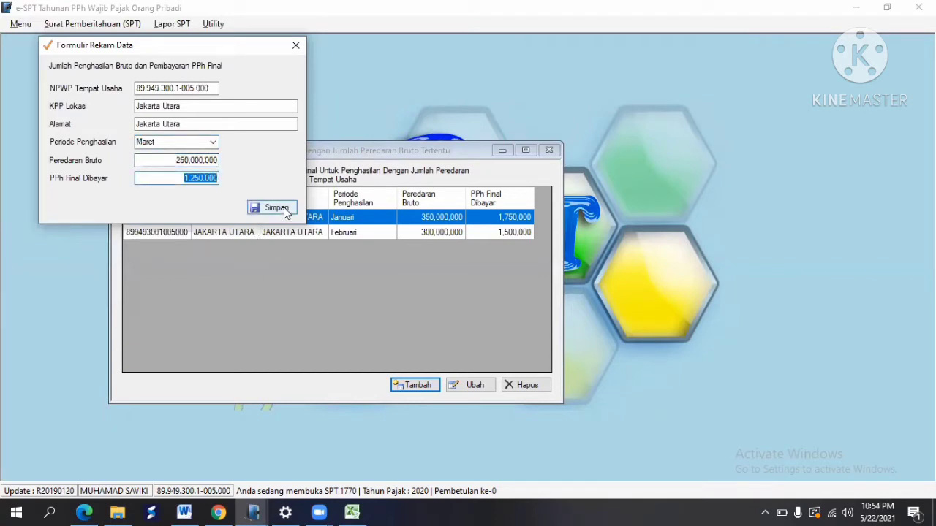
left_click(285, 209)
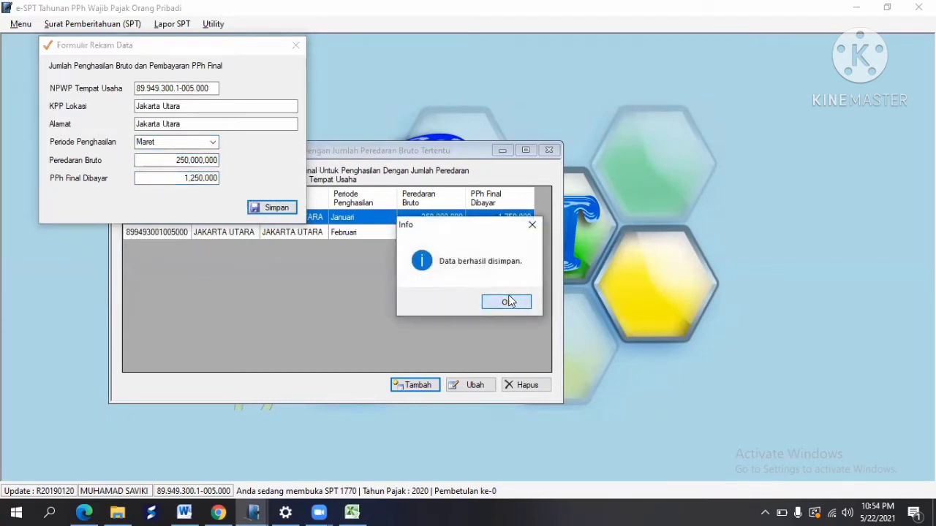
left_click(508, 301)
left_click(425, 385)
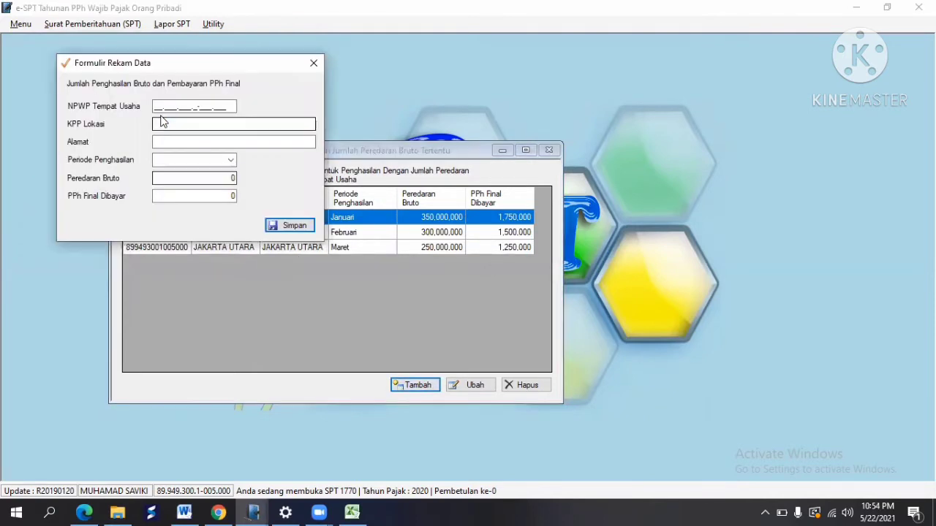
Step: Paste the NPWP, fill KPP Lokasi and Alamat, and set the income period to April
left_click(154, 106)
right_click(172, 106)
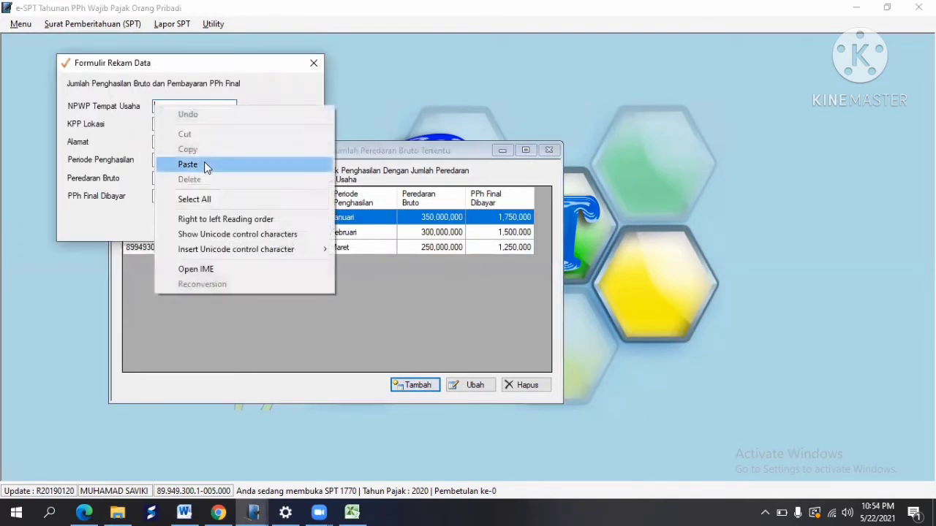
left_click(204, 161)
left_click(163, 122)
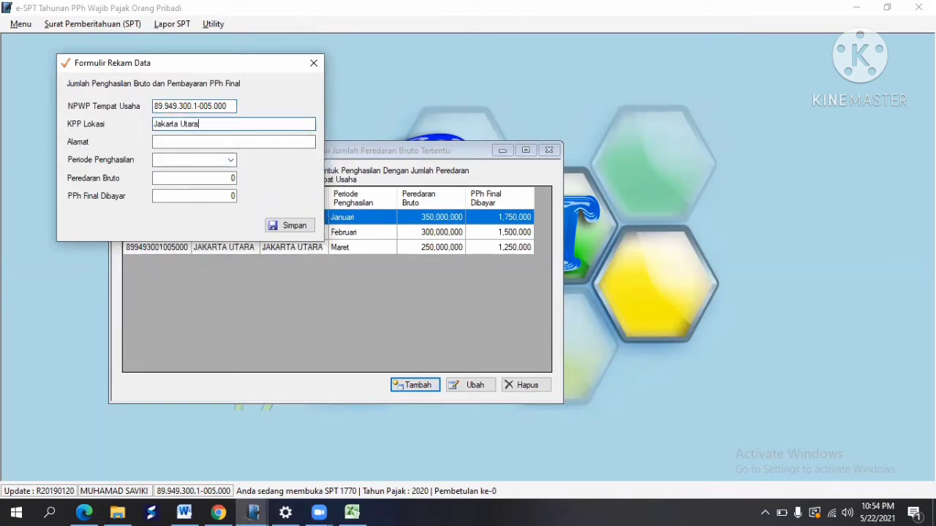
key("Tab")
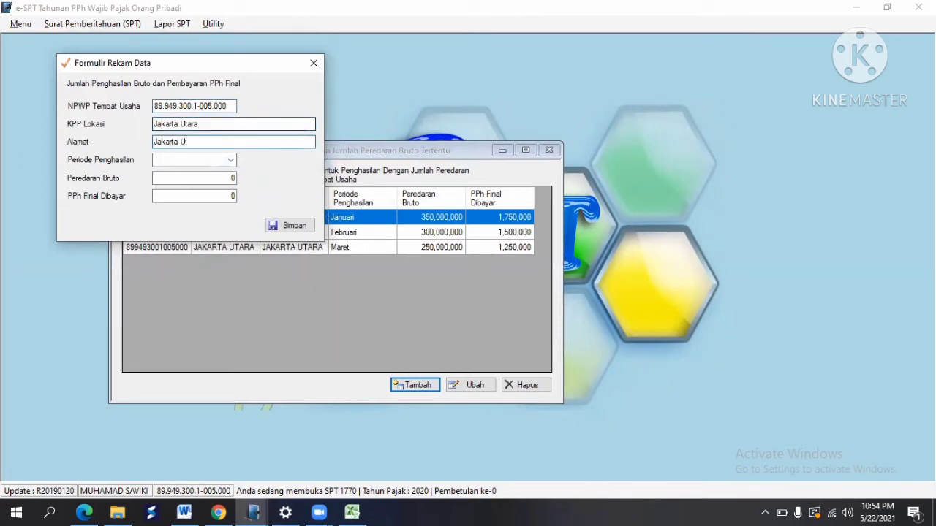
key("Tab")
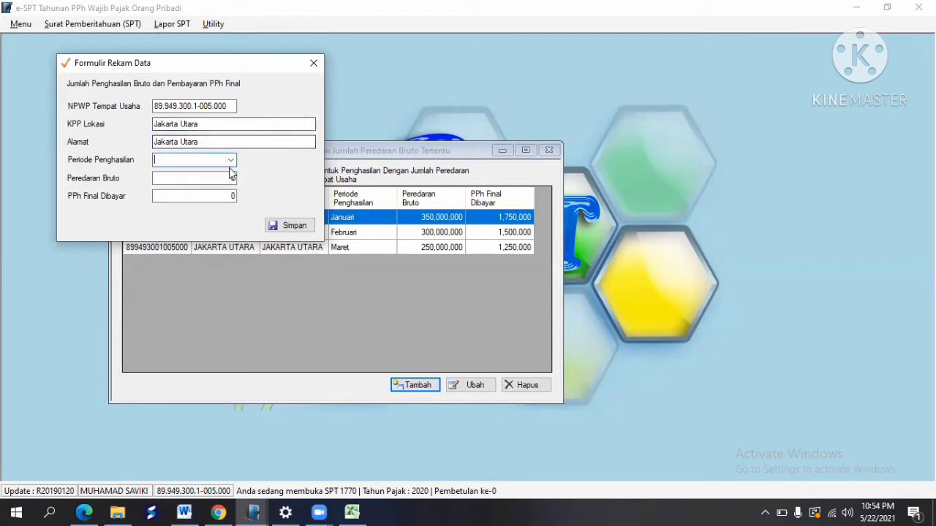
left_click(230, 162)
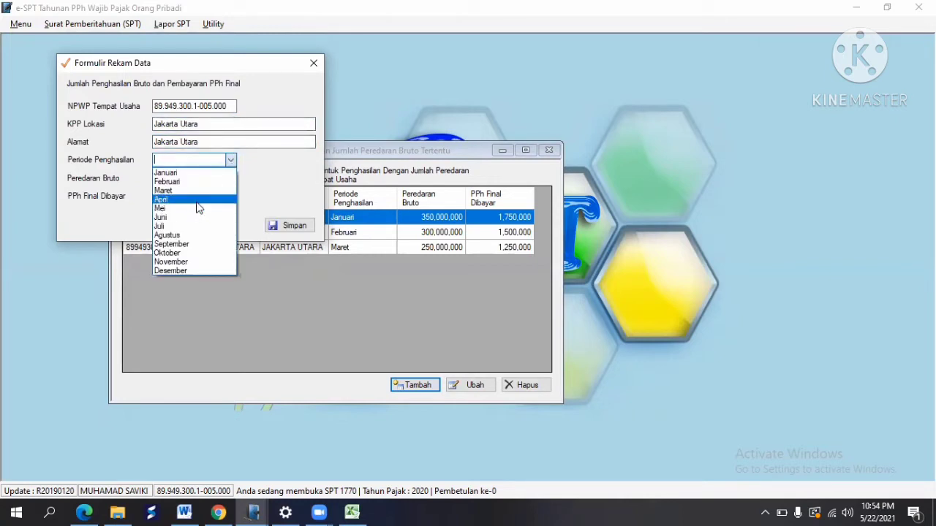
left_click(196, 201)
Step: Enter April's 310,000,000 turnover from cell E25 and save the April entry
left_click(219, 180)
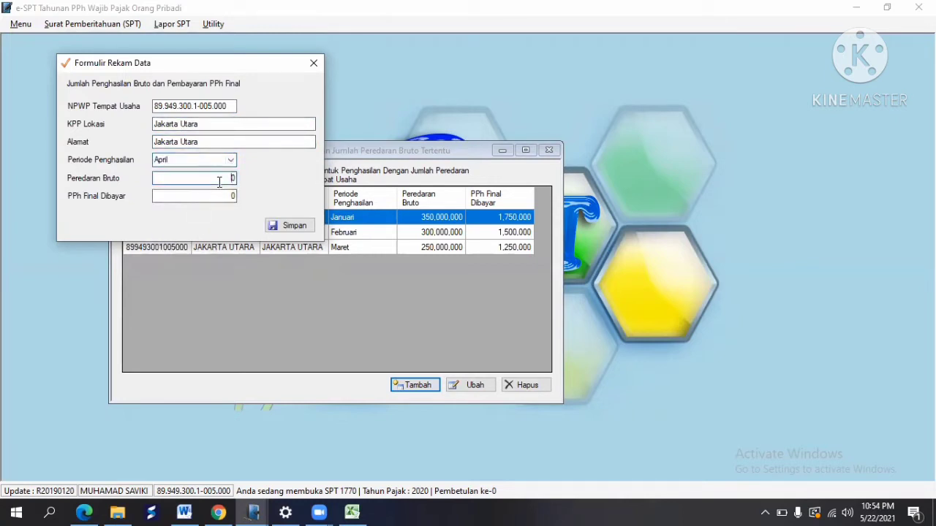
left_click(352, 512)
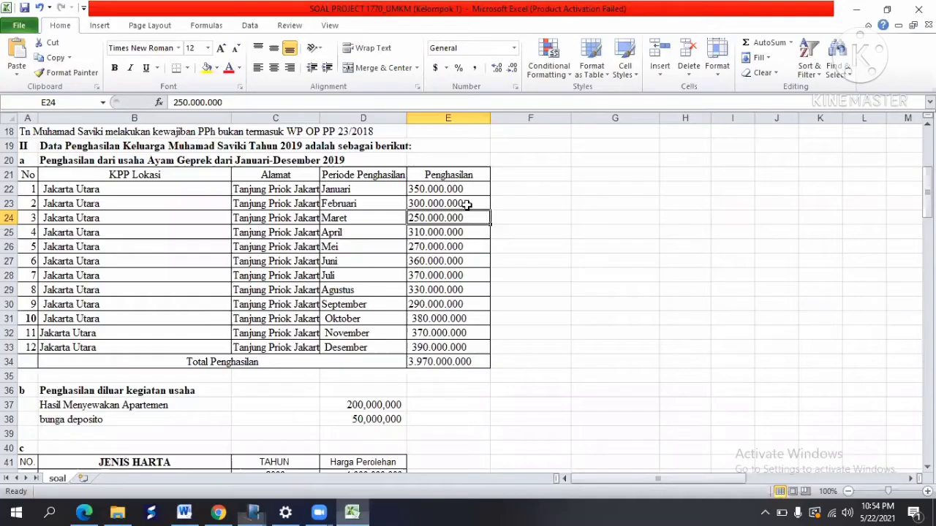
left_click(440, 235)
key("ctrl+c")
key("alt+Tab")
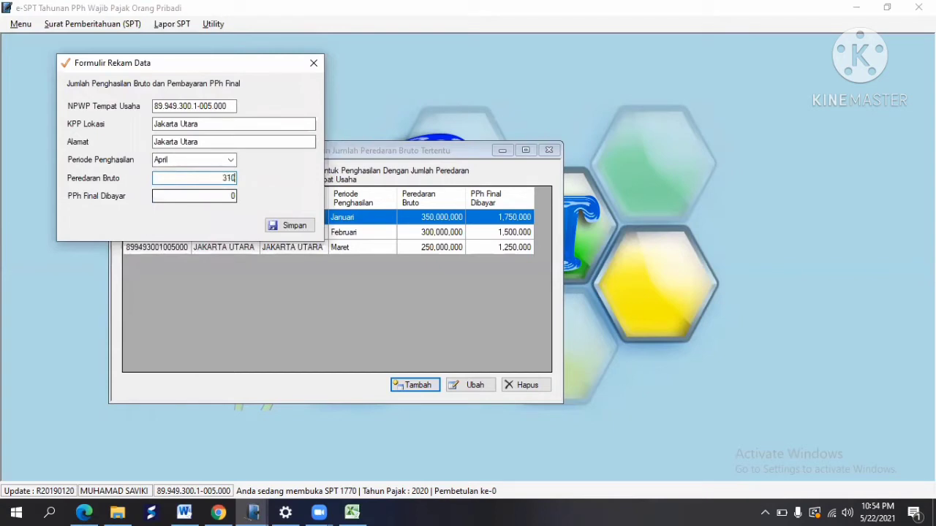
type("310.000.000")
key("Tab")
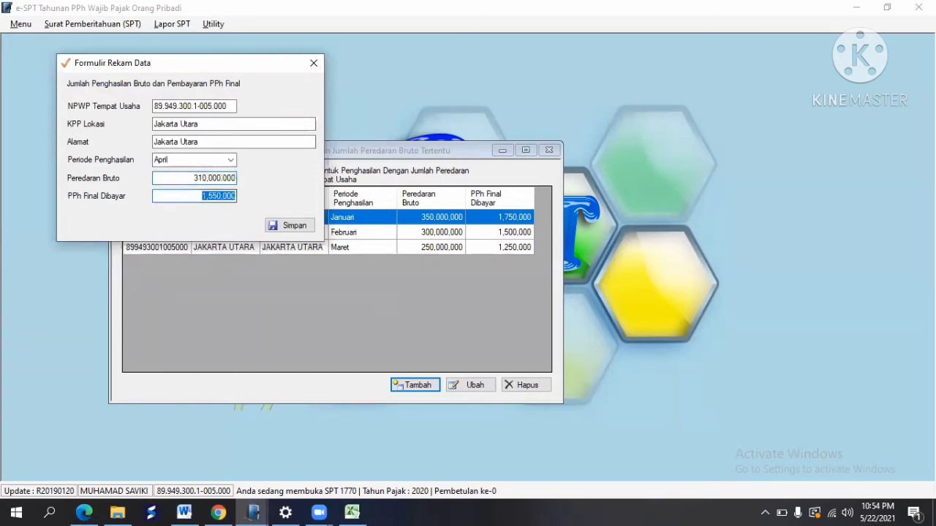
left_click(305, 229)
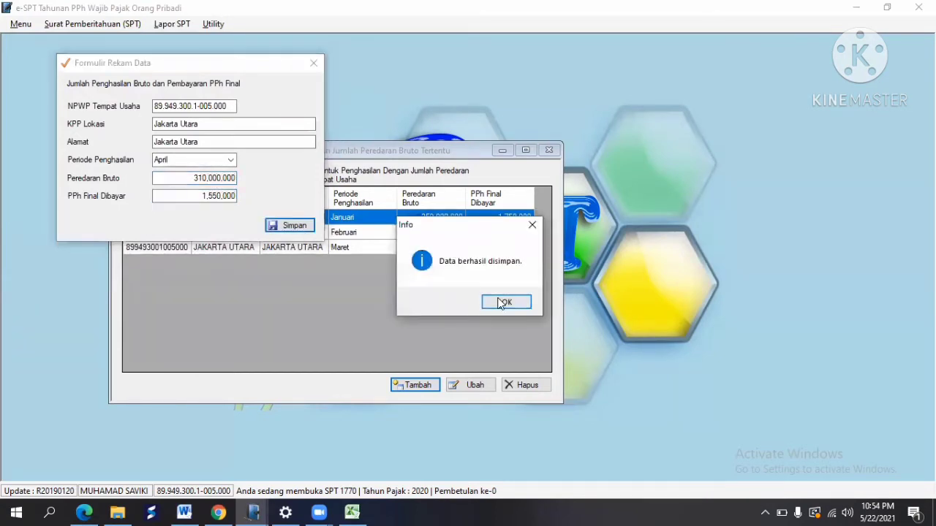
left_click(522, 307)
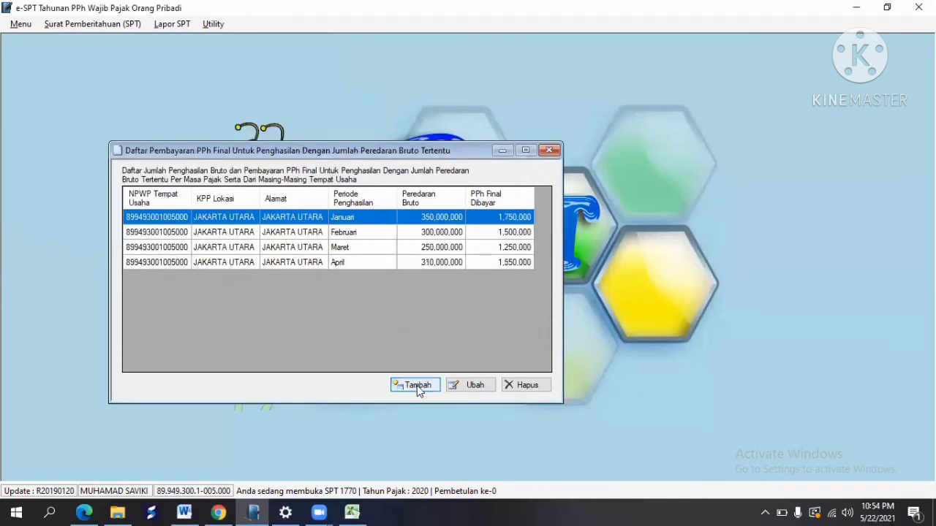
Step: Start a new entry with the pasted NPWP, KPP Lokasi and Alamat filled, and period Mei
left_click(417, 385)
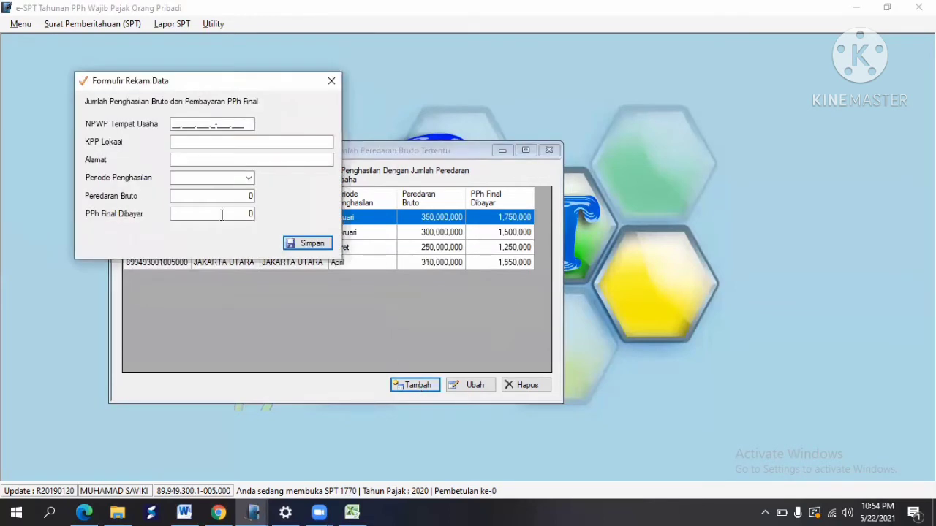
left_click(173, 121)
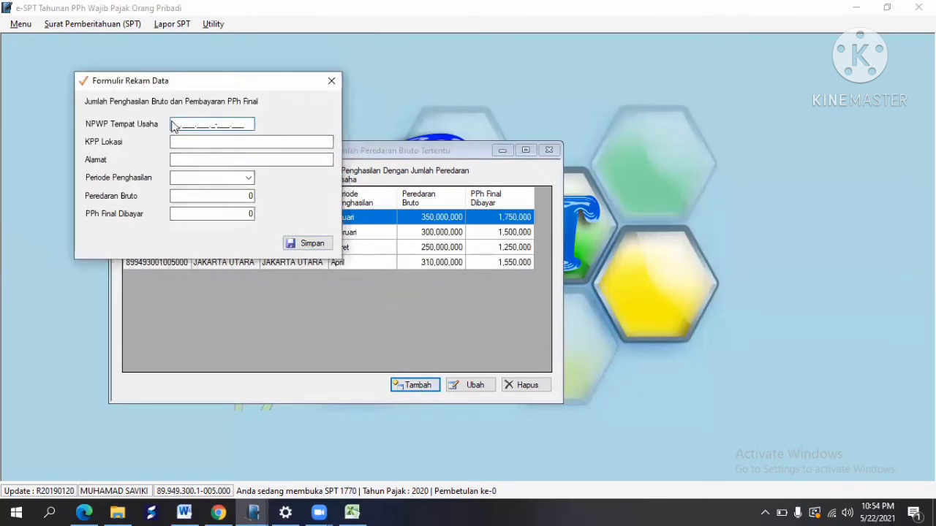
right_click(174, 124)
left_click(216, 179)
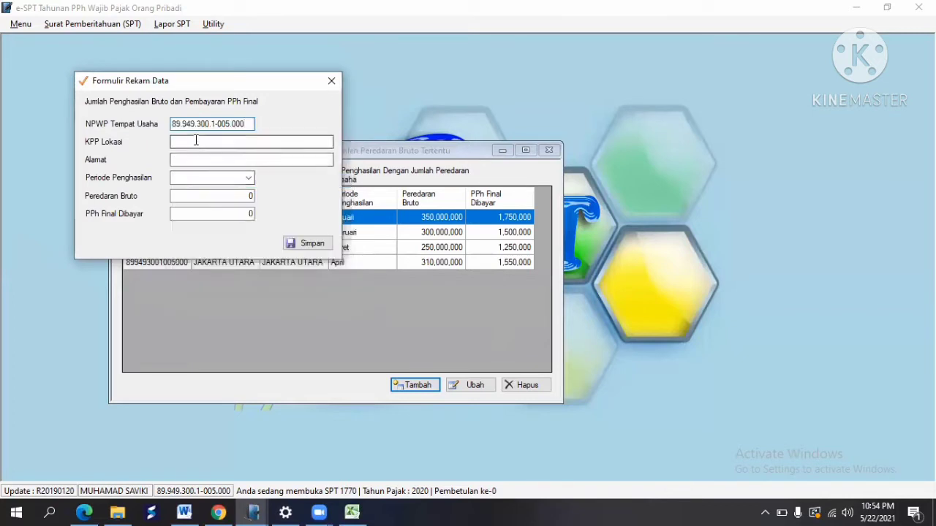
left_click(196, 140)
type("Jakarta Utara")
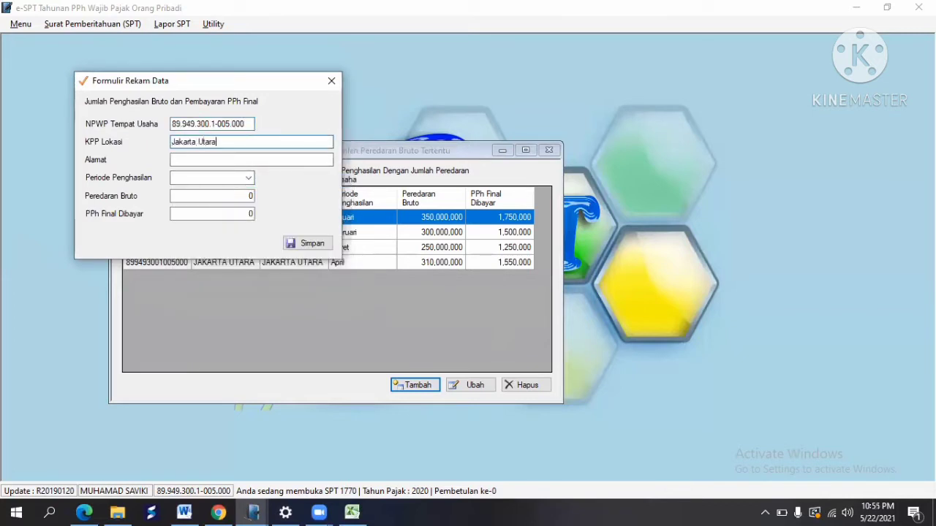
key("Tab")
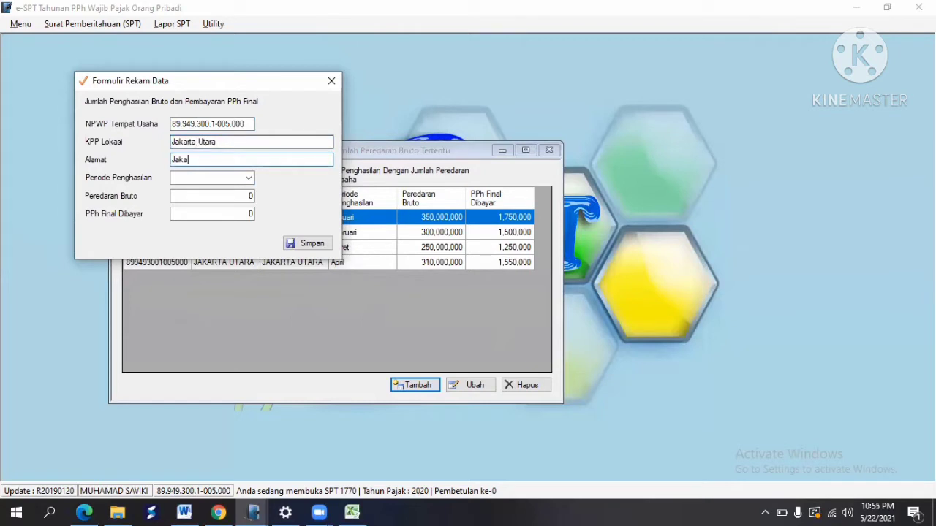
key("Tab")
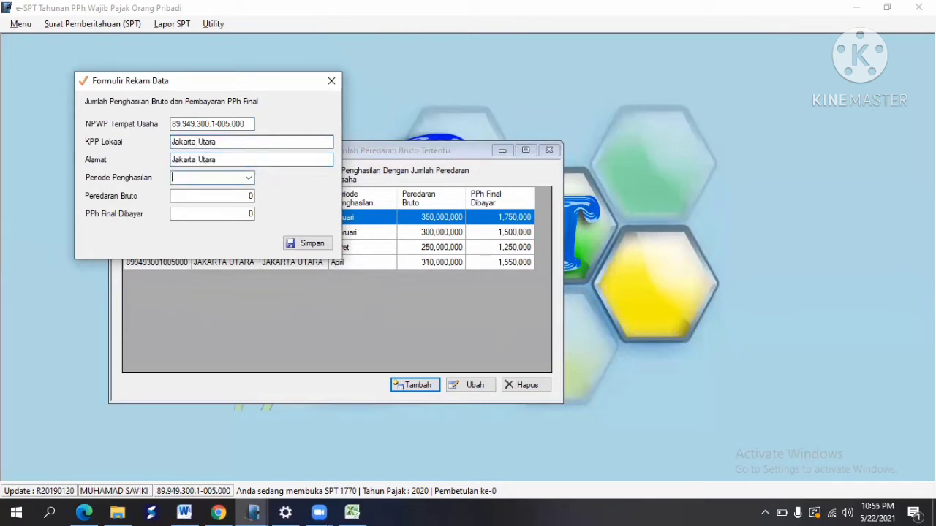
left_click(249, 178)
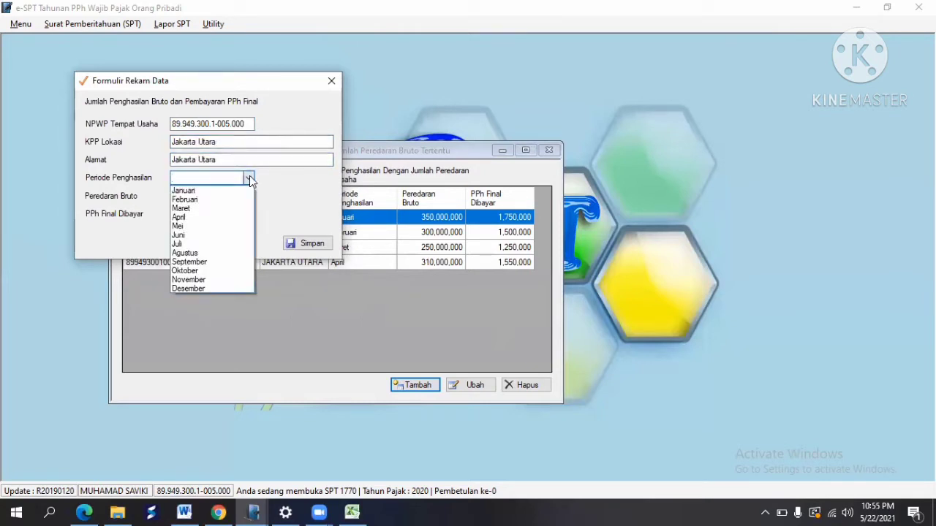
left_click(219, 228)
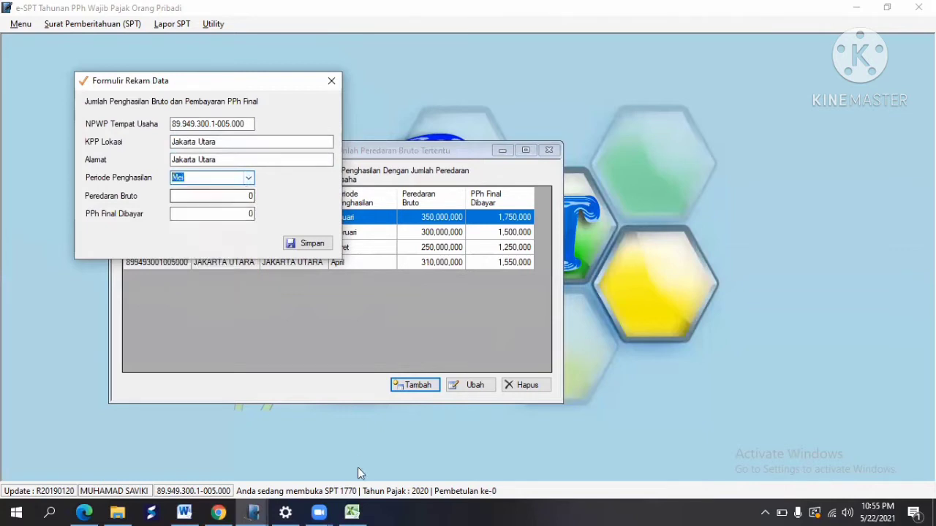
Step: Enter May's 270,000,000 turnover from cell E26 and save the Mei entry
left_click(352, 512)
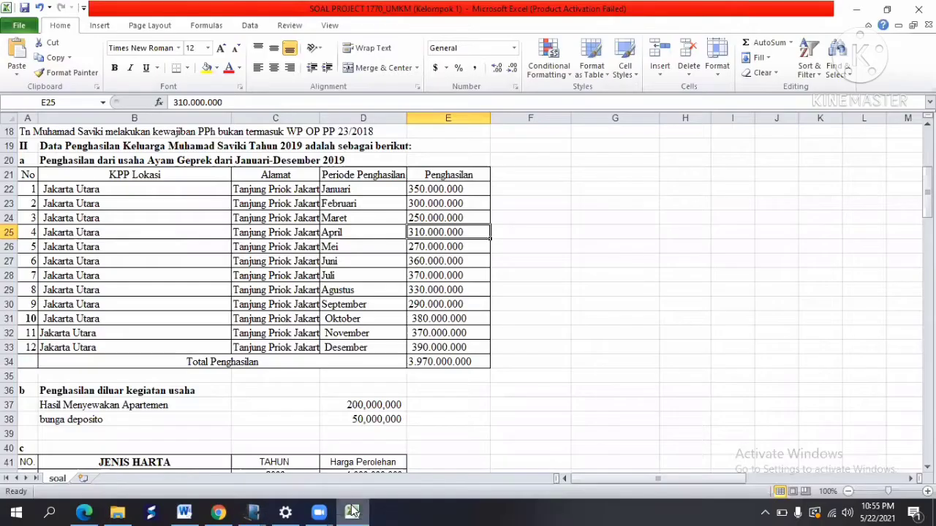
left_click(442, 246)
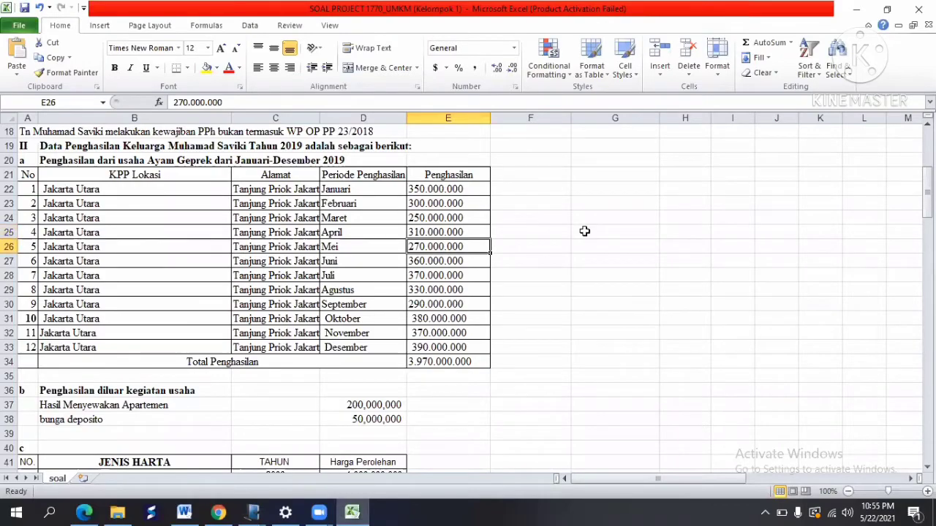
key("alt+Tab")
left_click(225, 196)
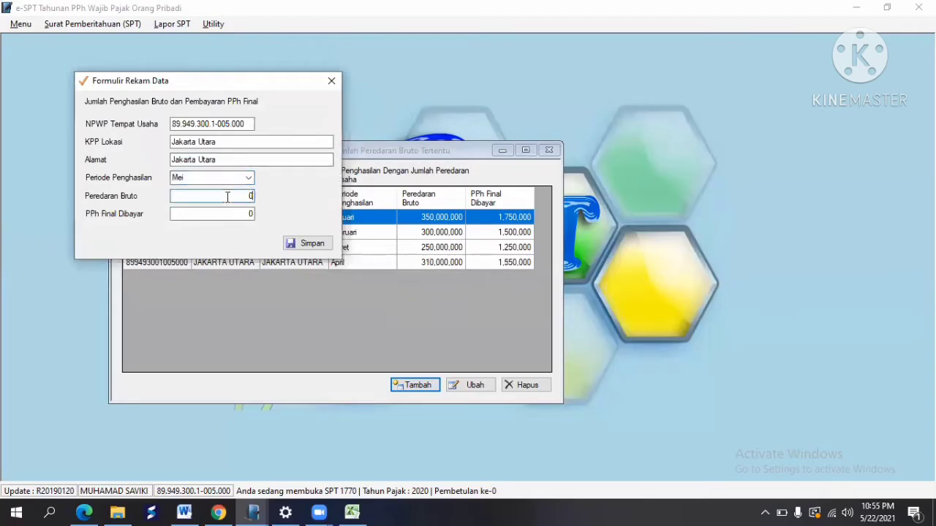
type("27")
type("270000000")
key("Tab")
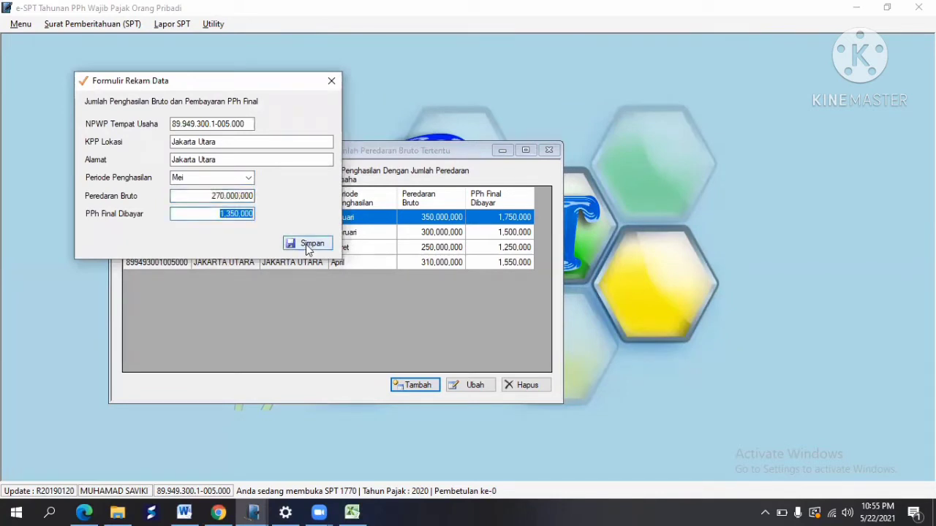
left_click(307, 245)
left_click(521, 304)
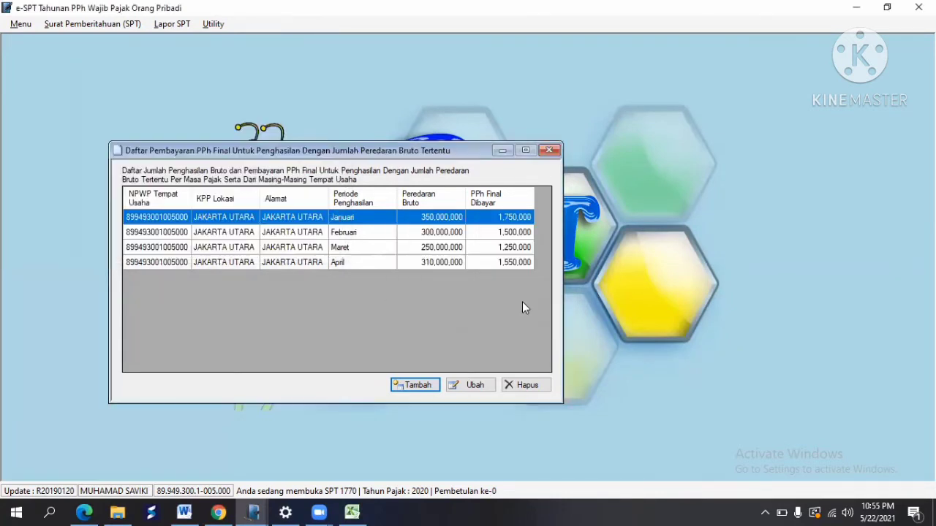
Step: Start a new entry with the pasted NPWP, KPP Lokasi and Alamat filled, and period Juni
left_click(427, 386)
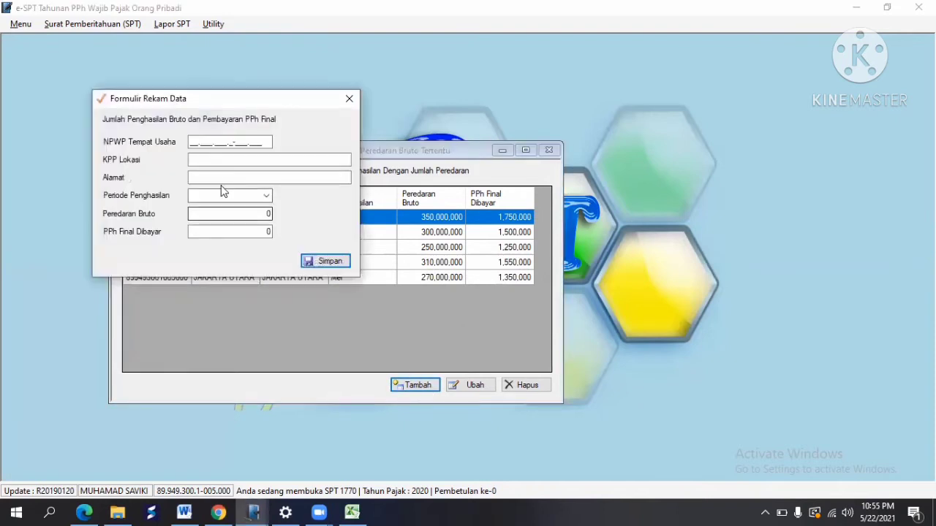
right_click(193, 144)
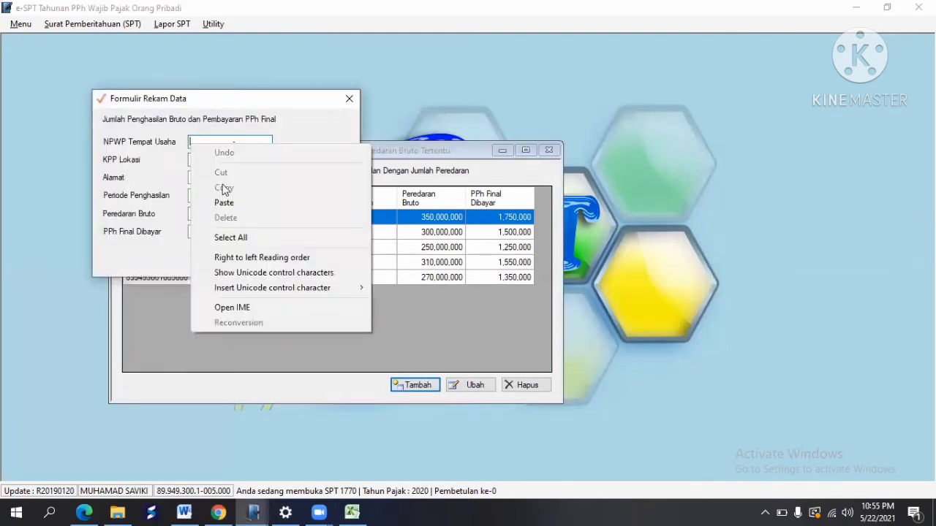
left_click(229, 203)
left_click(206, 163)
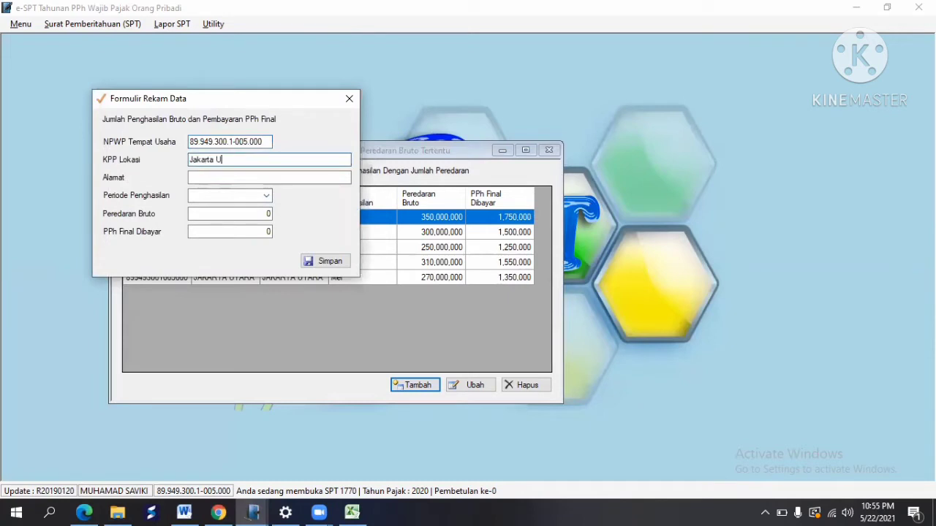
key("Tab")
type("Jakar")
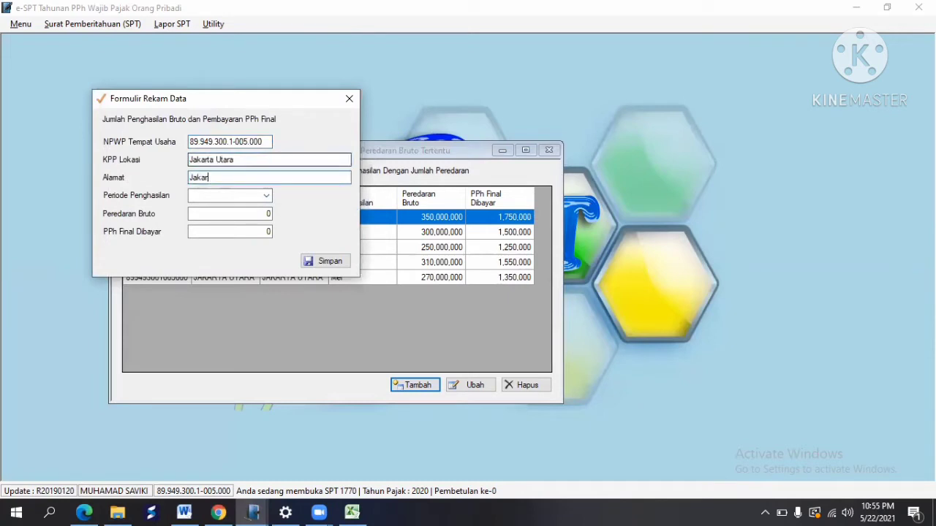
type("ta Utara")
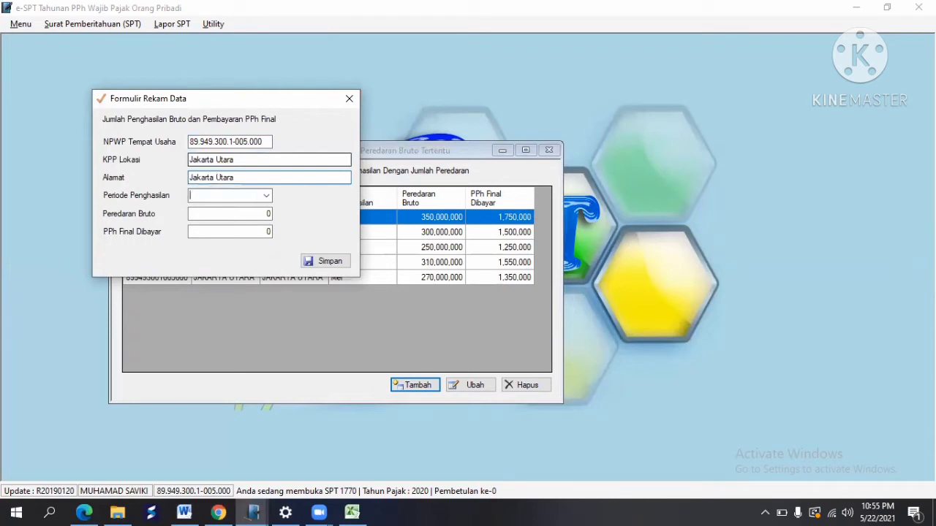
left_click(267, 195)
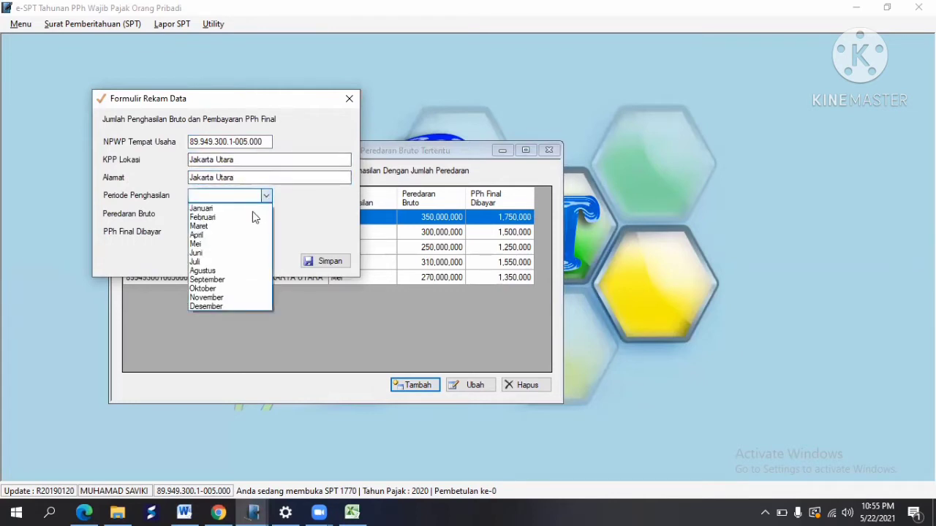
left_click(223, 253)
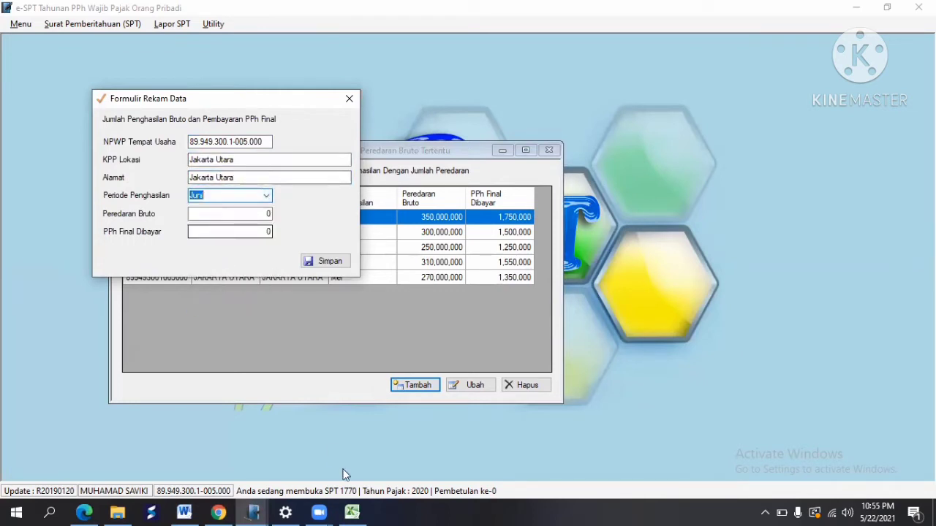
Step: Enter June's 360,000,000 turnover from cell E27, save the Juni row, and begin another entry
left_click(352, 512)
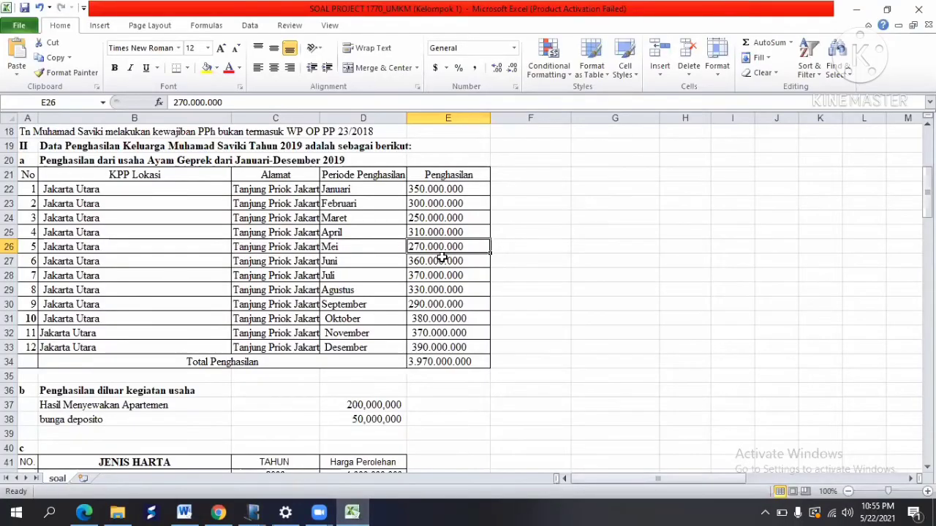
left_click(442, 260)
key("alt+Tab")
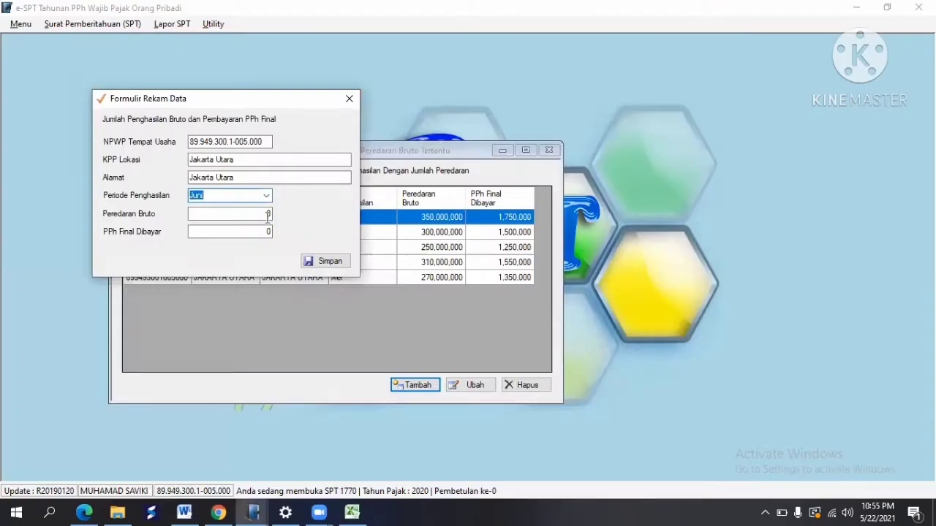
left_click(260, 213)
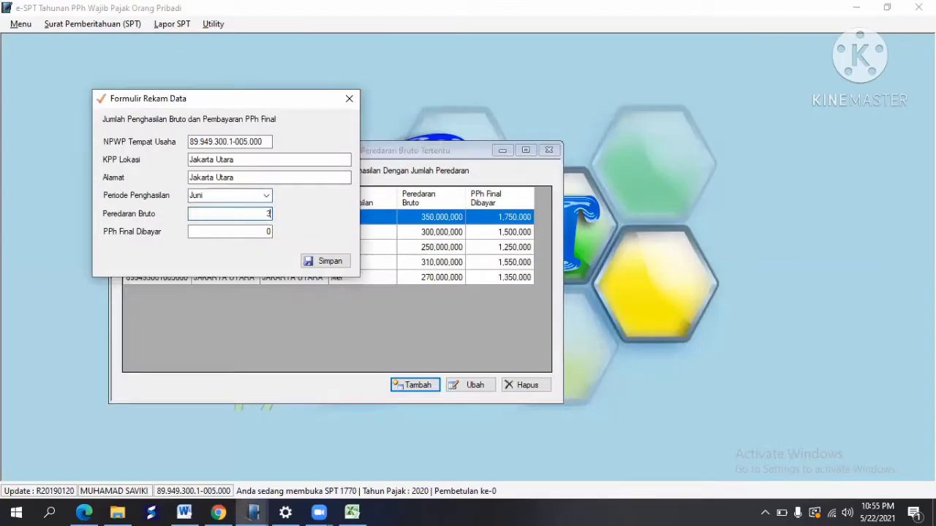
type("360,000,000")
key("Tab")
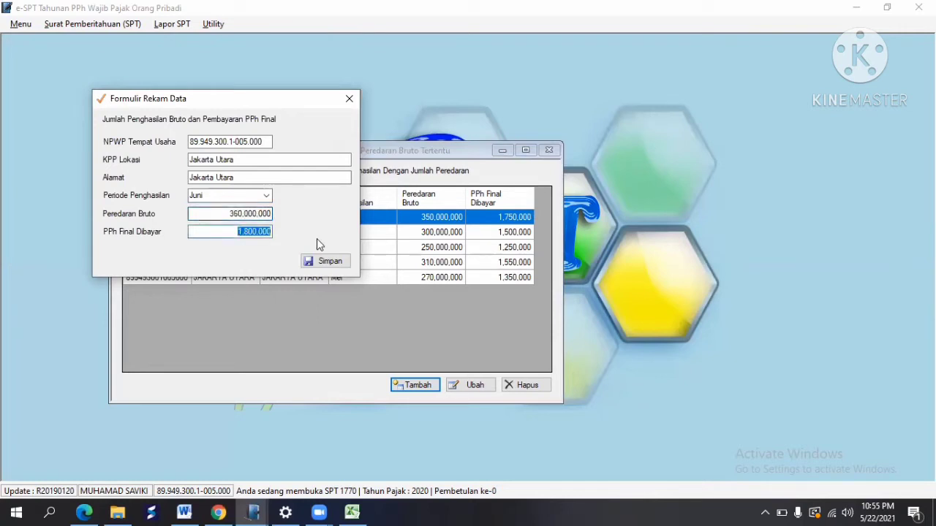
left_click(324, 261)
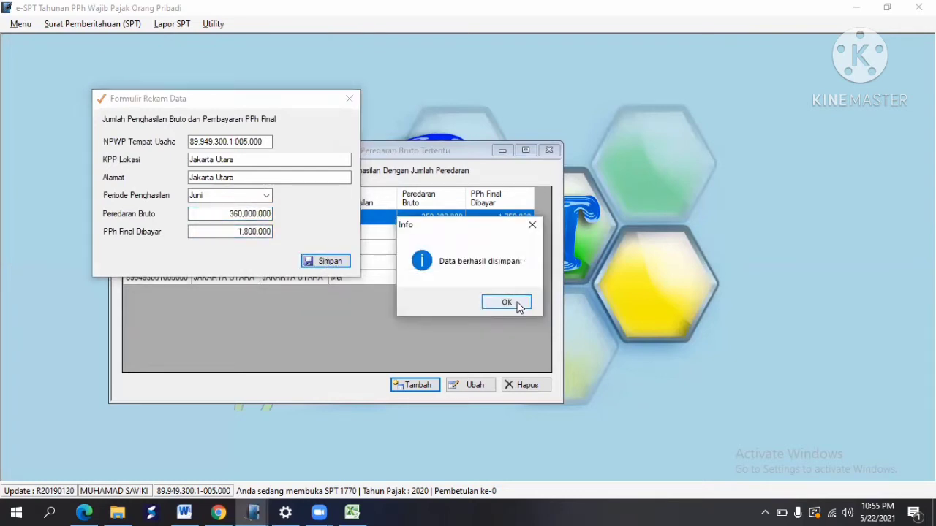
left_click(519, 303)
left_click(415, 385)
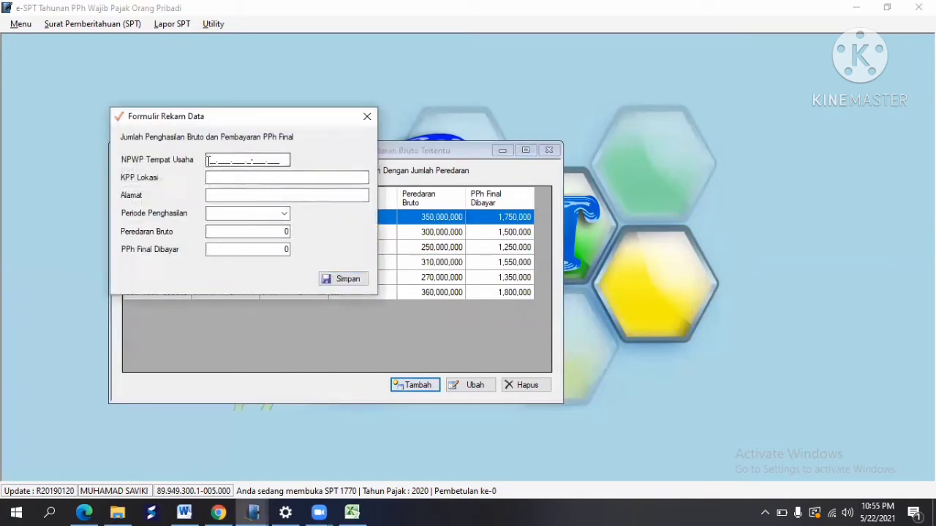
Step: Paste the NPWP, fill KPP Lokasi and Alamat, and set the income period to Juli
right_click(209, 161)
left_click(242, 220)
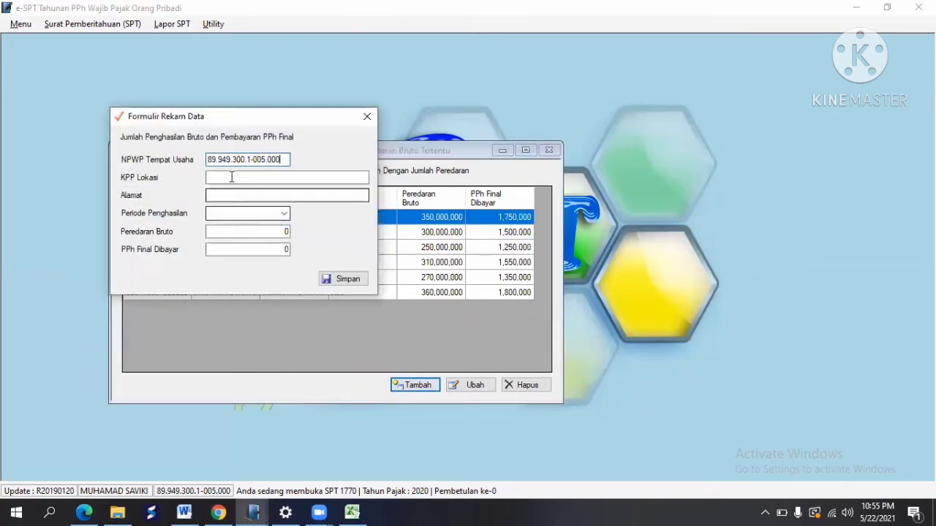
left_click(209, 177)
type("Jakarta ")
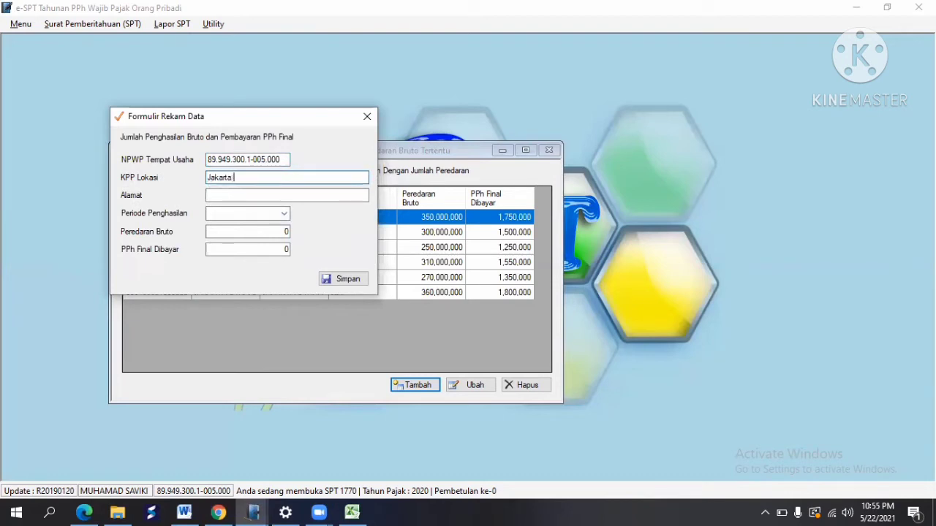
type("Jakarta Utara")
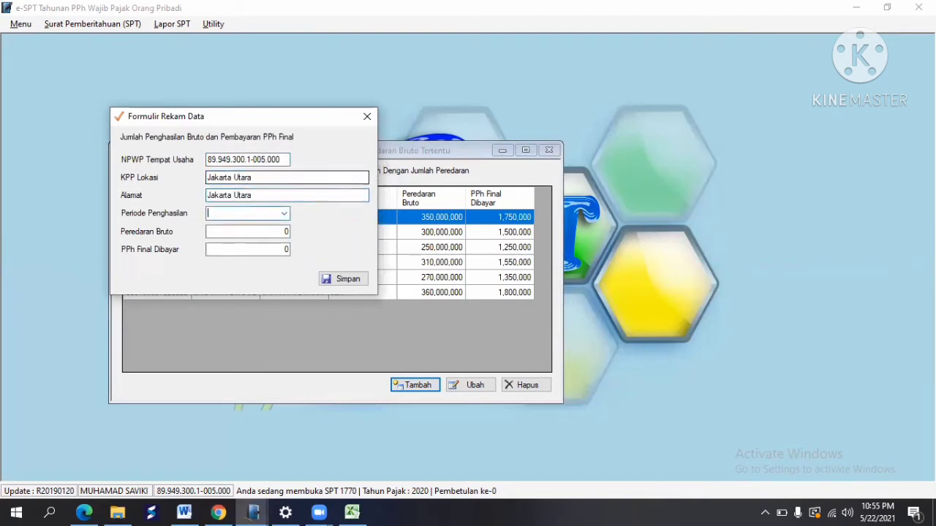
left_click(284, 214)
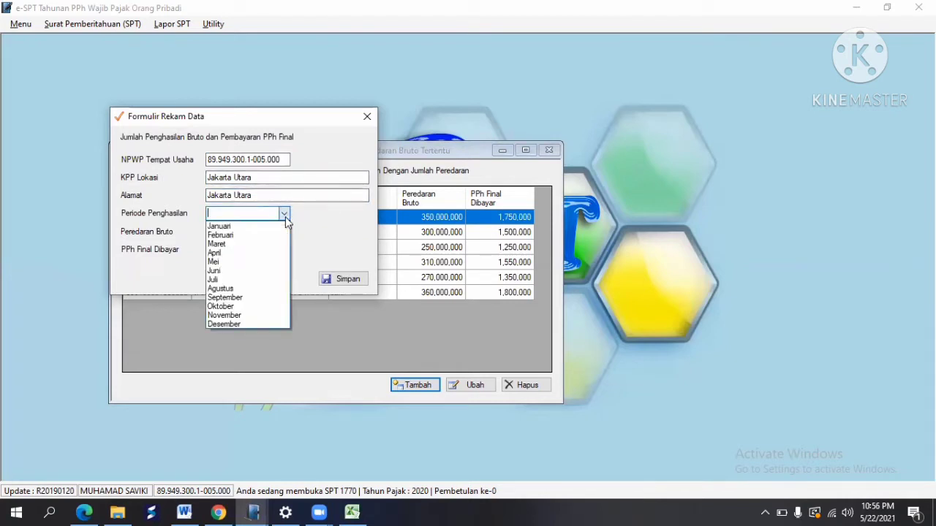
left_click(285, 216)
left_click(285, 216)
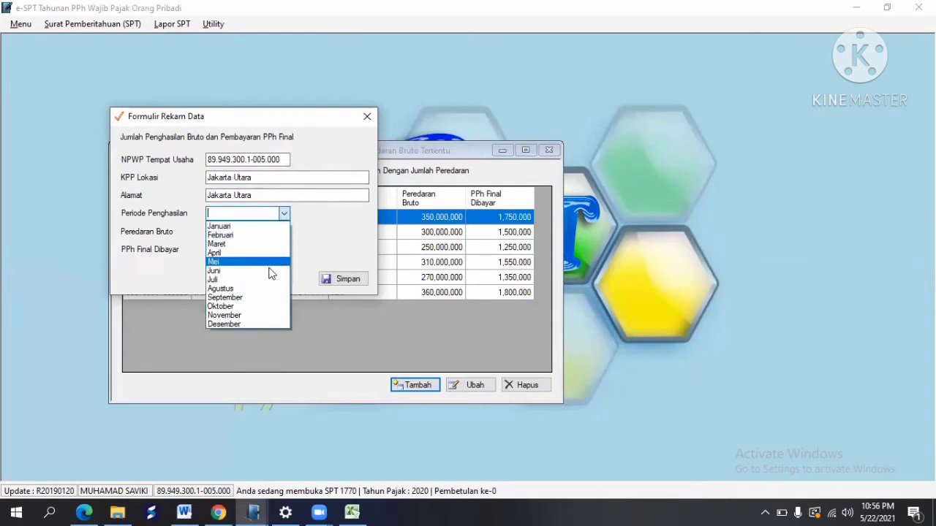
left_click(253, 281)
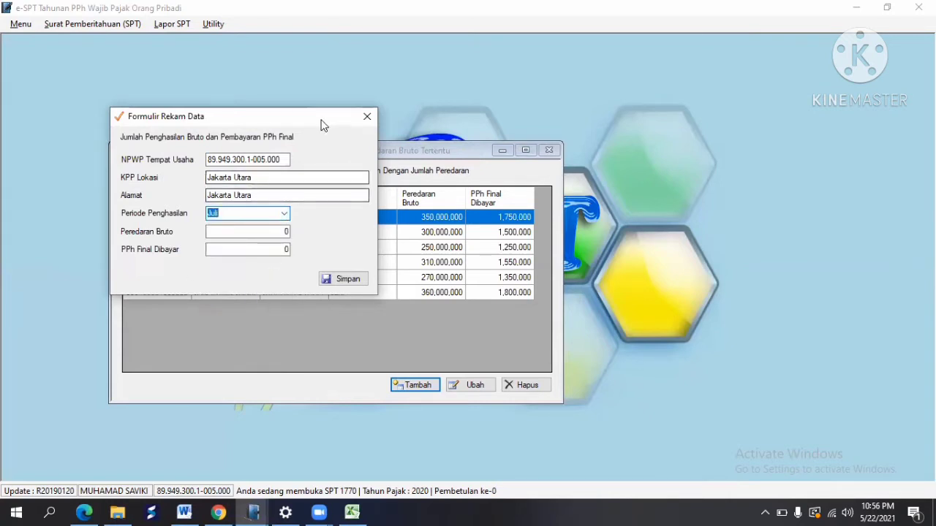
Step: Enter July's 370,000,000 turnover from cell E28 and save the Juli entry
left_click_drag(318, 117, 314, 98)
left_click(280, 209)
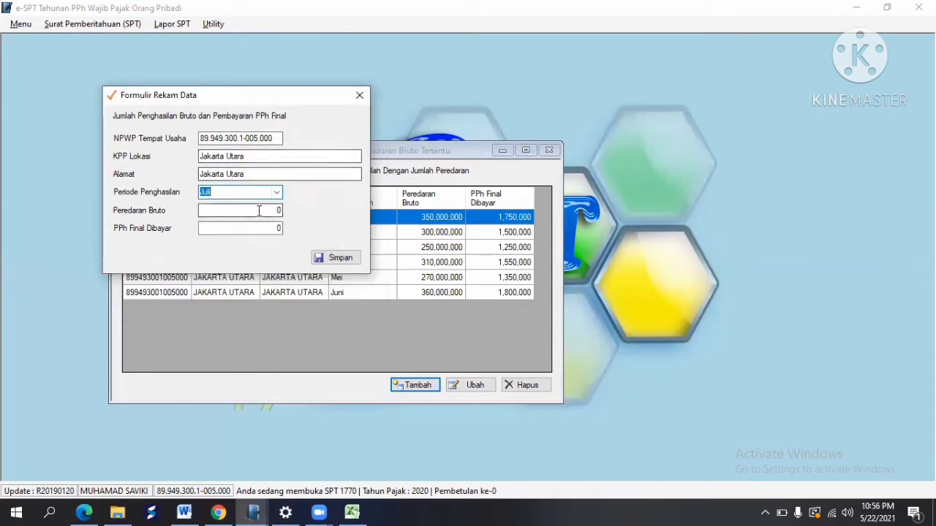
left_click(352, 512)
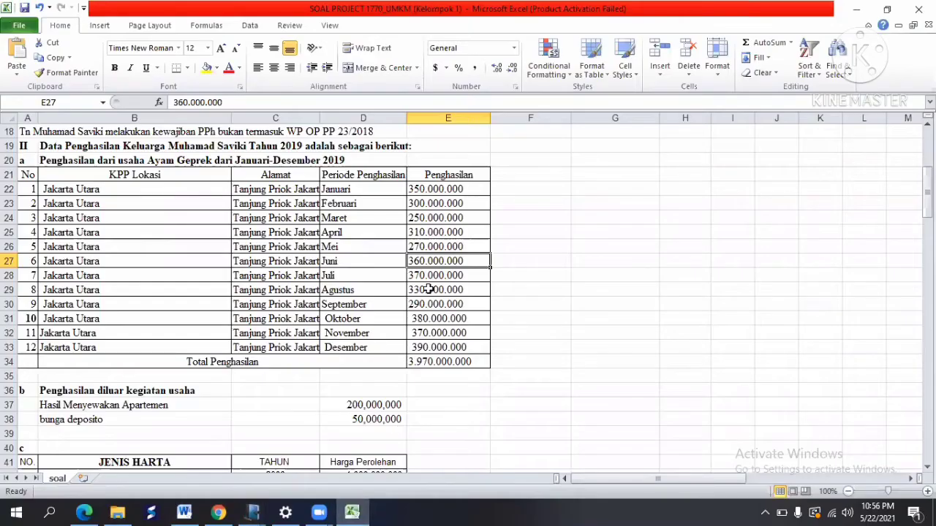
left_click(422, 281)
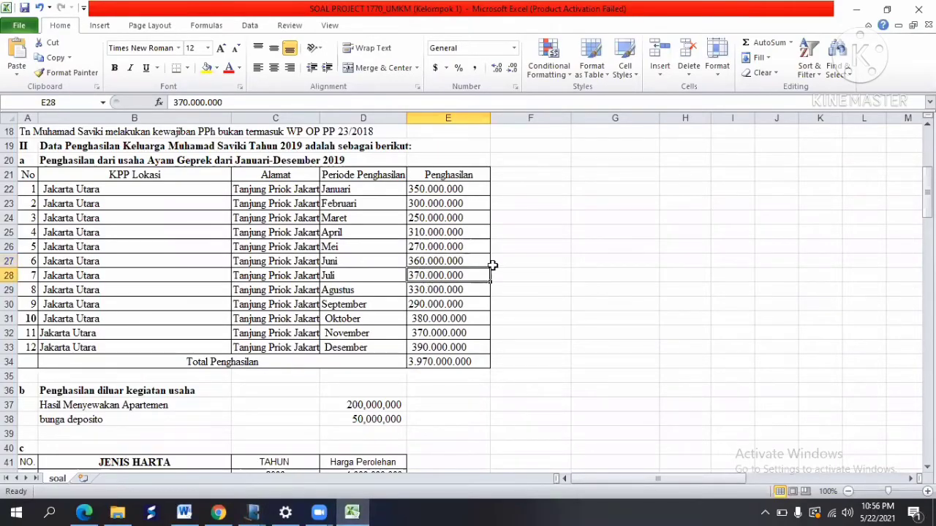
key("alt+Tab")
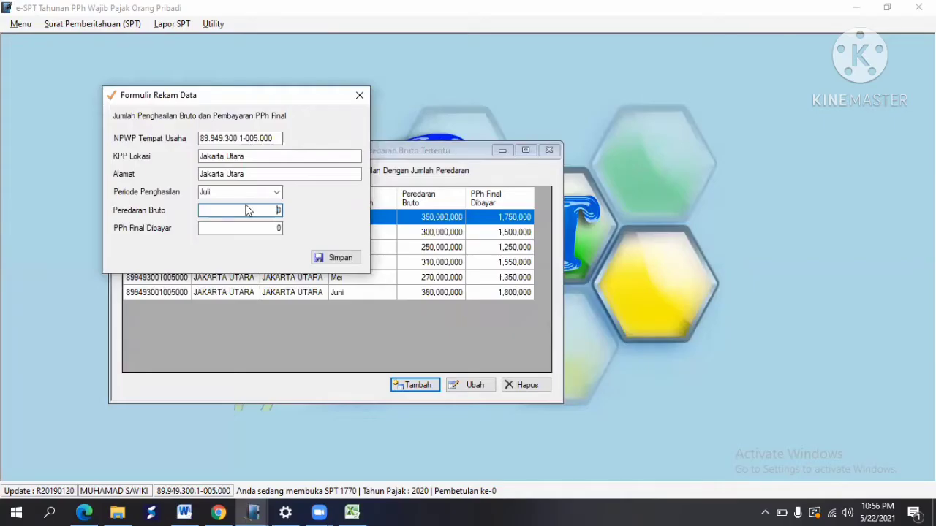
key("BackSpace")
type("370,000,000")
key("Tab")
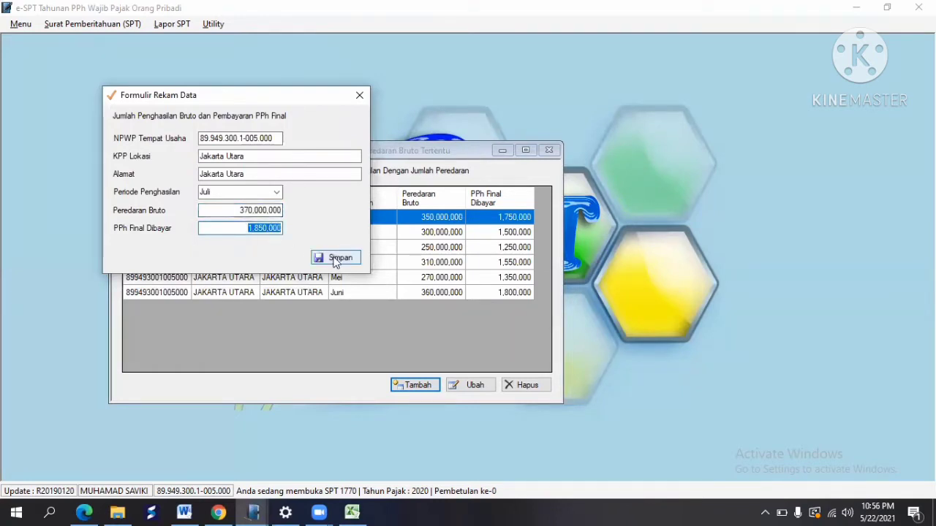
left_click(334, 261)
left_click(510, 307)
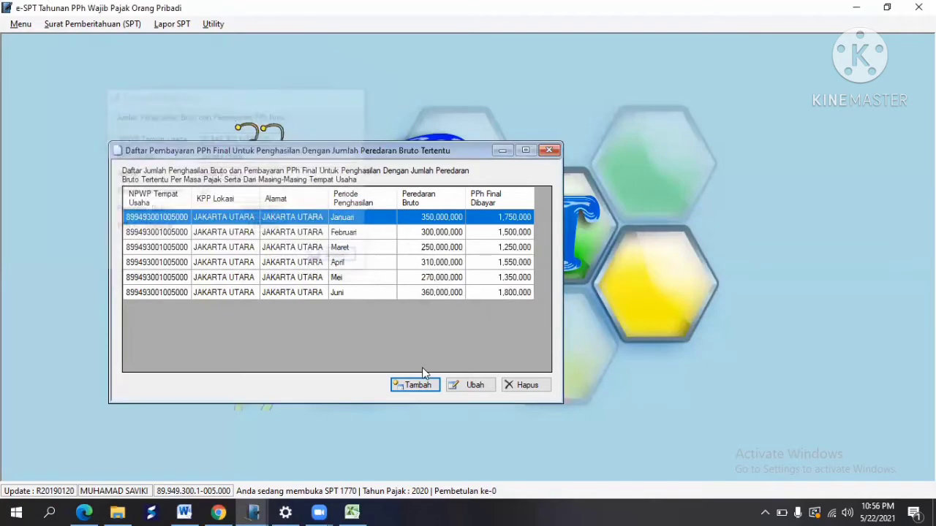
Step: Start a new entry with the pasted NPWP, KPP Lokasi and Alamat filled, and period Agustus
left_click(415, 386)
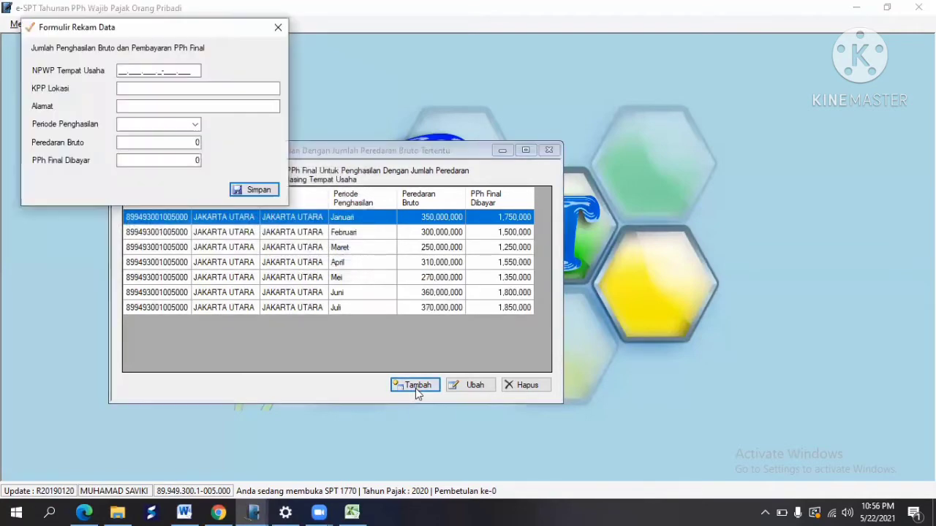
right_click(120, 69)
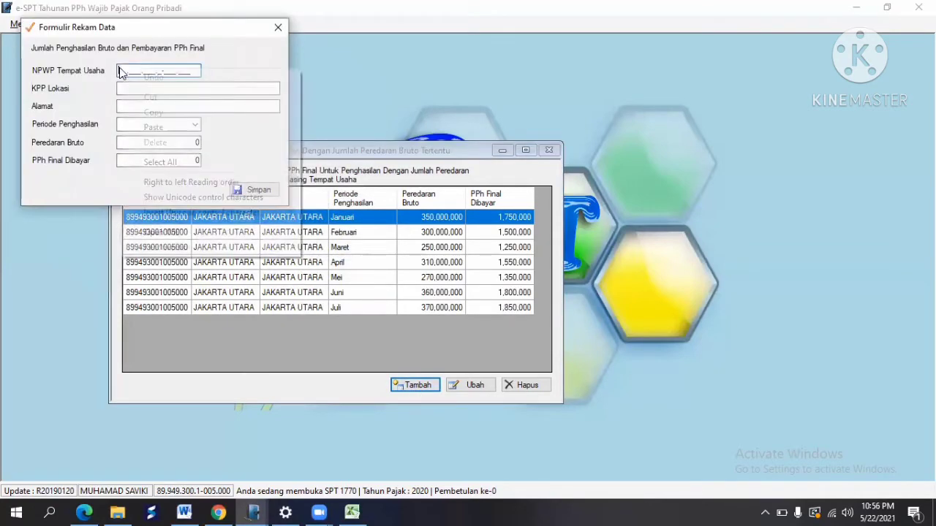
left_click(165, 127)
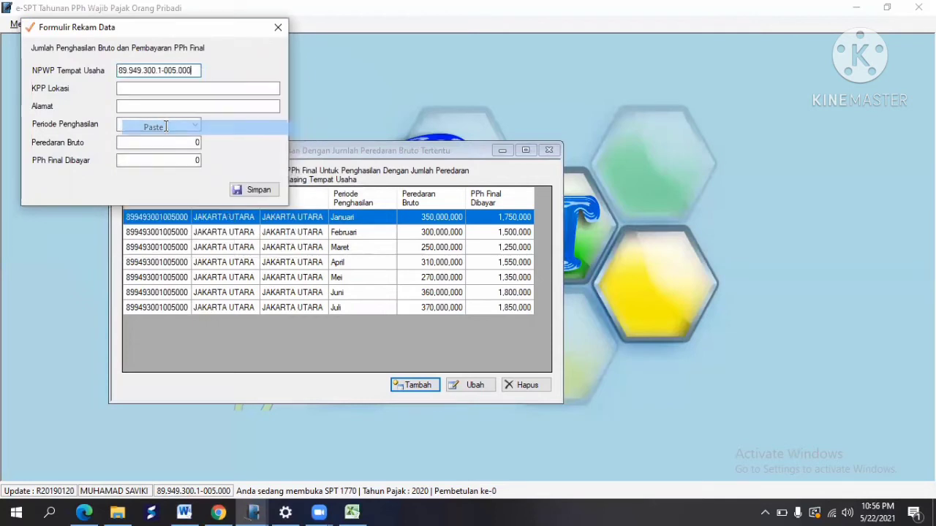
left_click(137, 89)
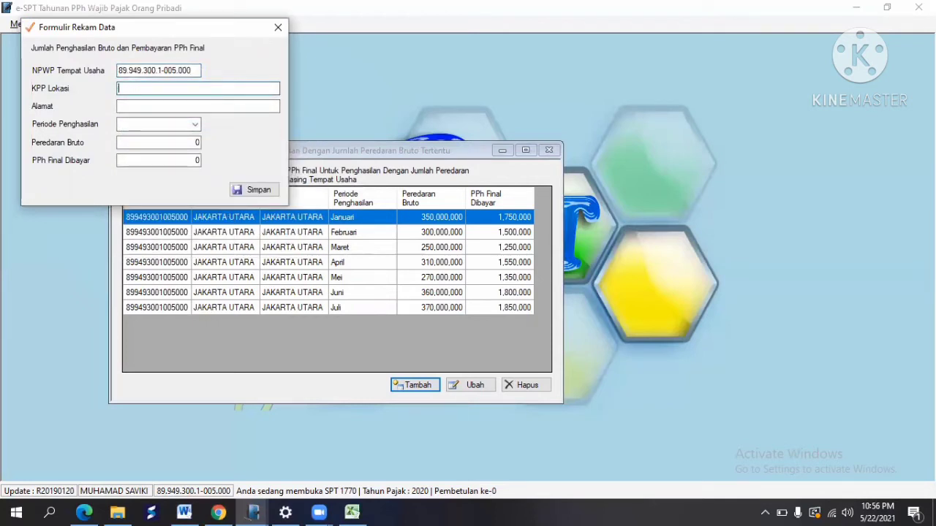
type("J")
key("Tab")
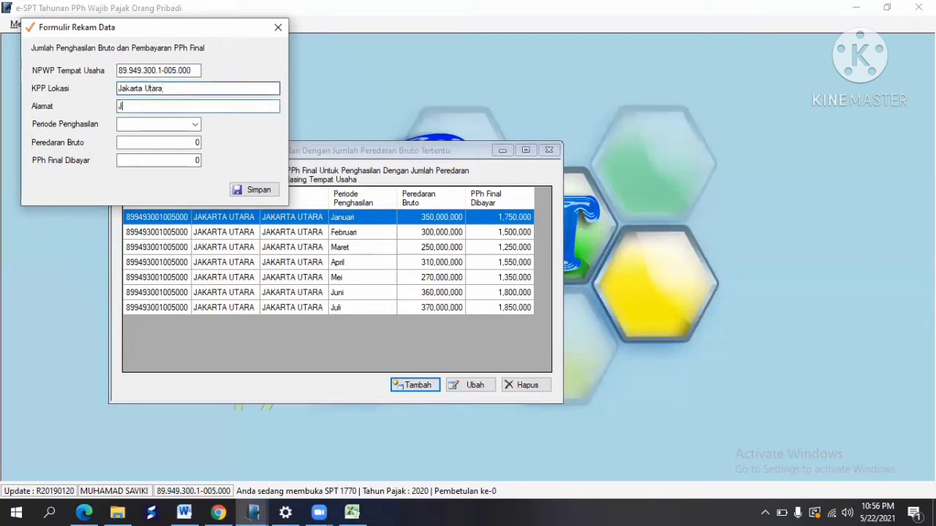
type("Jakarta Utara")
key("Tab")
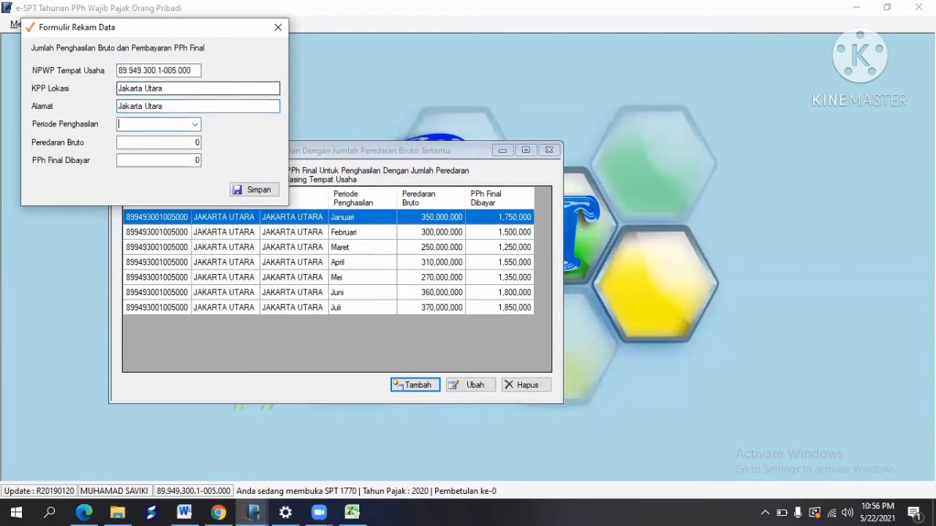
left_click(195, 125)
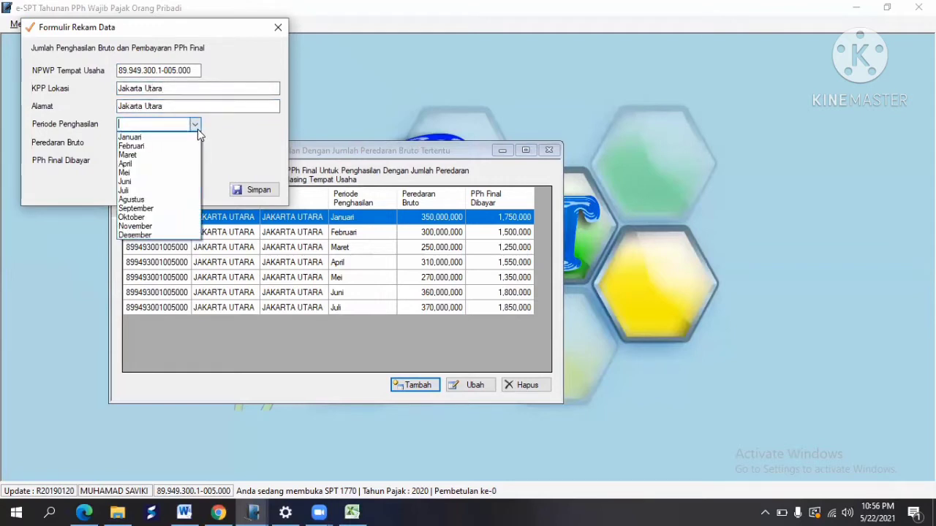
left_click(155, 199)
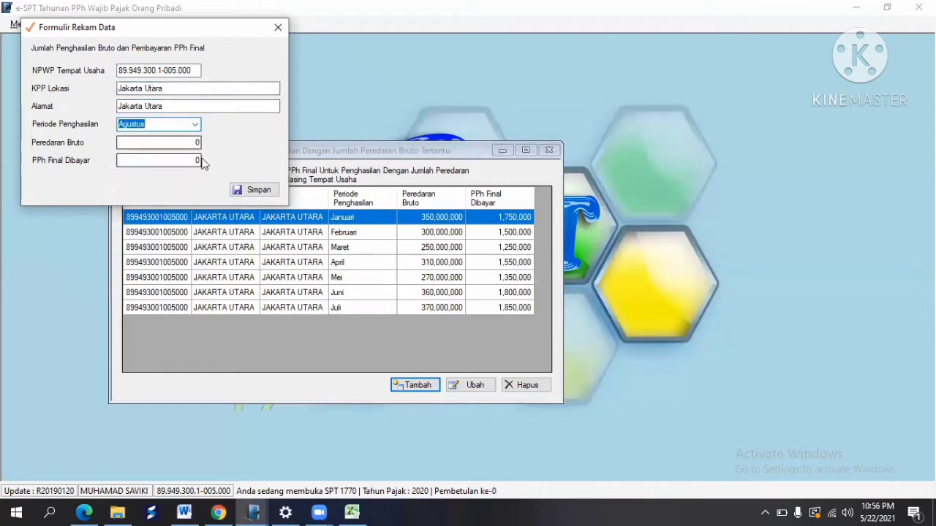
Step: Enter August's 330,000,000 turnover from cell E29 and save the Agustus entry
left_click(362, 512)
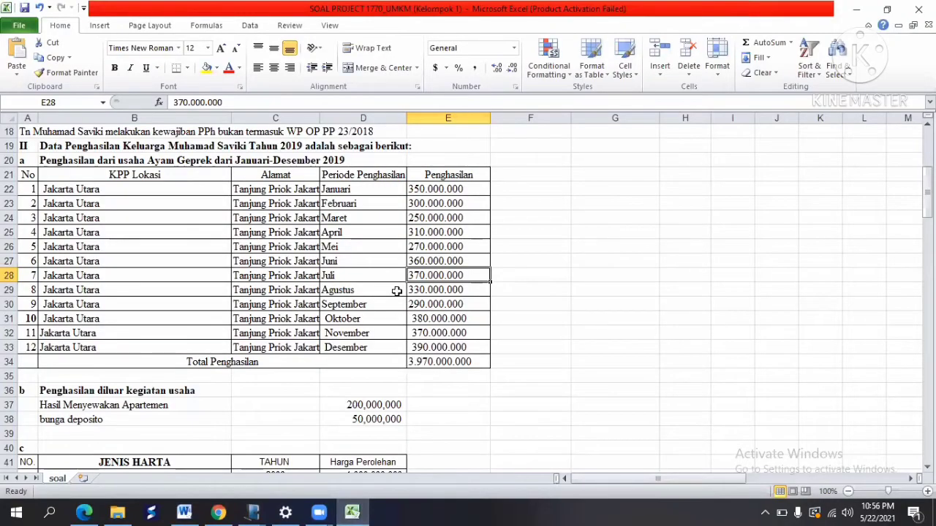
left_click(431, 288)
key("alt+Tab")
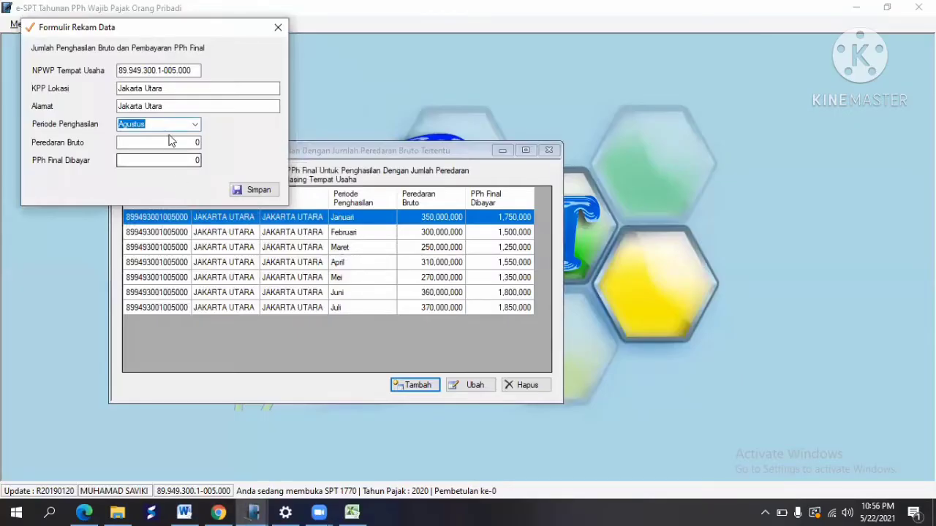
left_click(176, 141)
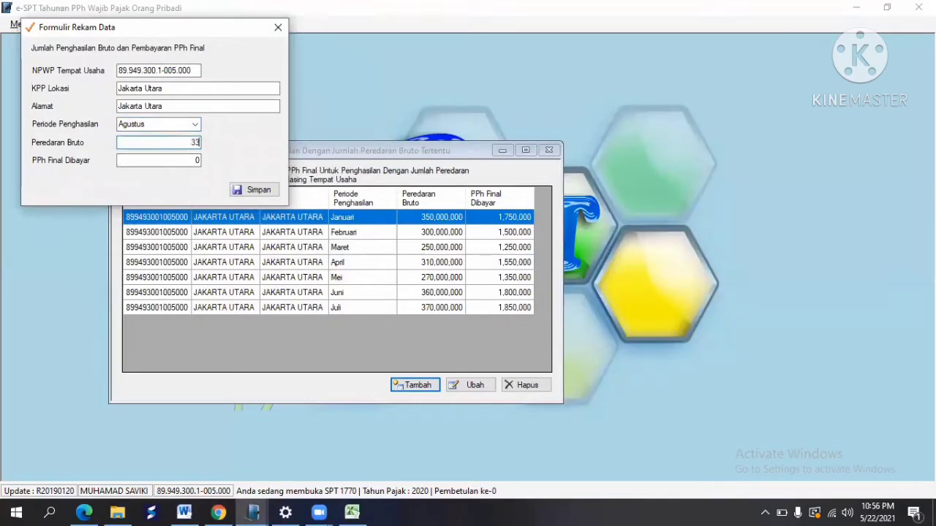
type("330,000,000")
key("Tab")
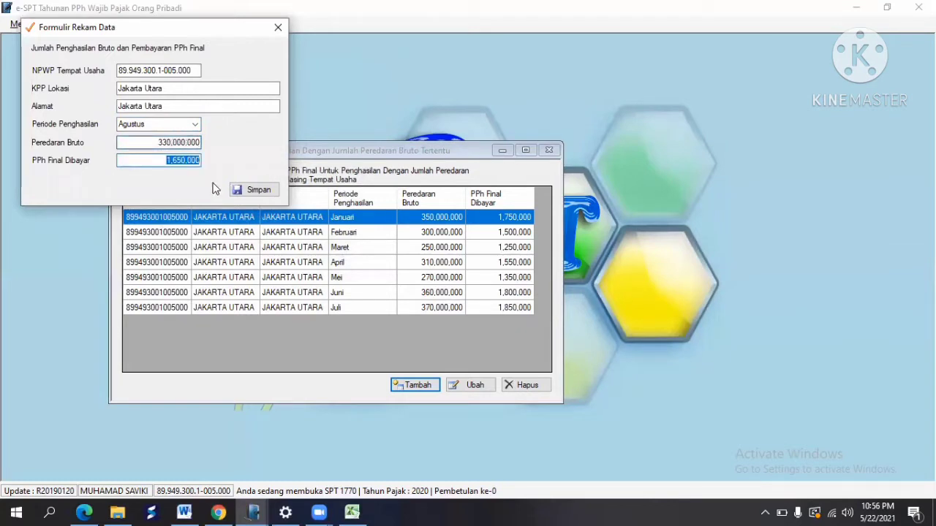
left_click(254, 191)
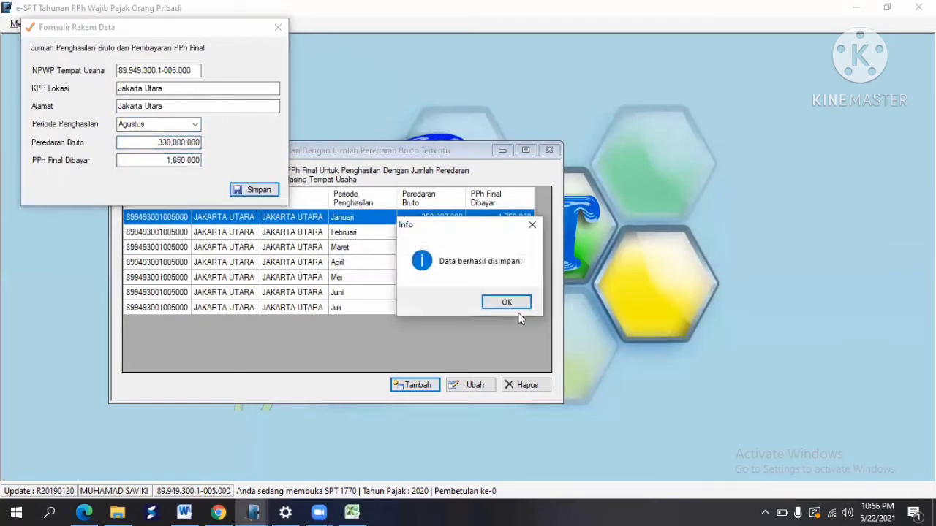
left_click(510, 302)
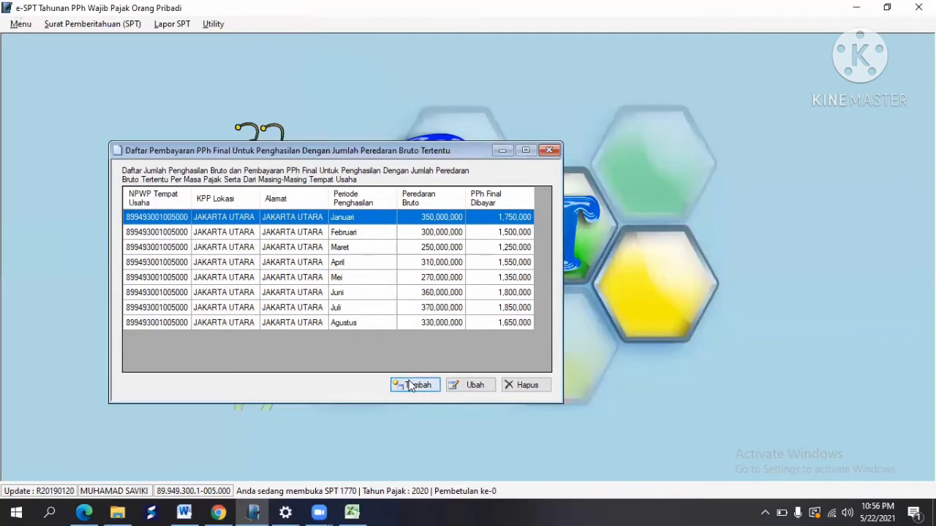
Step: Start a new entry with the pasted NPWP, KPP Lokasi and Alamat filled, and period September
left_click(410, 386)
left_click(143, 86)
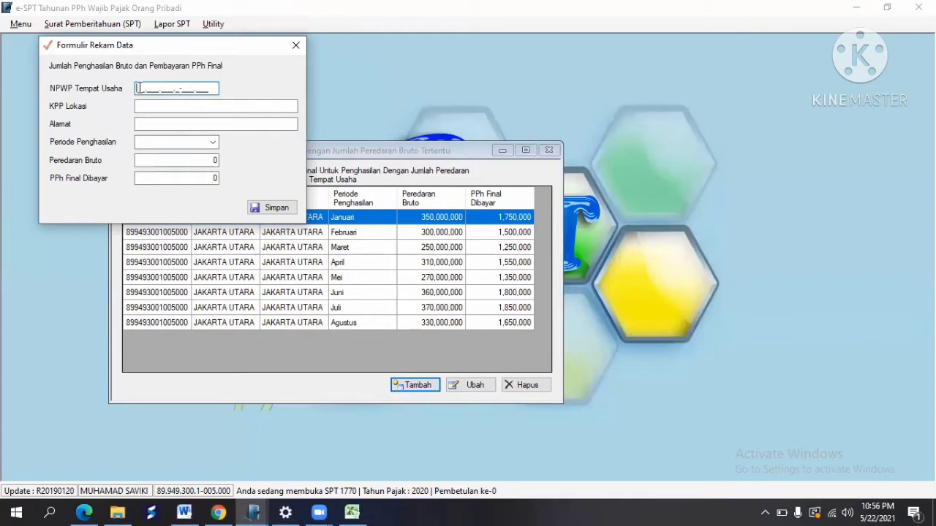
right_click(140, 88)
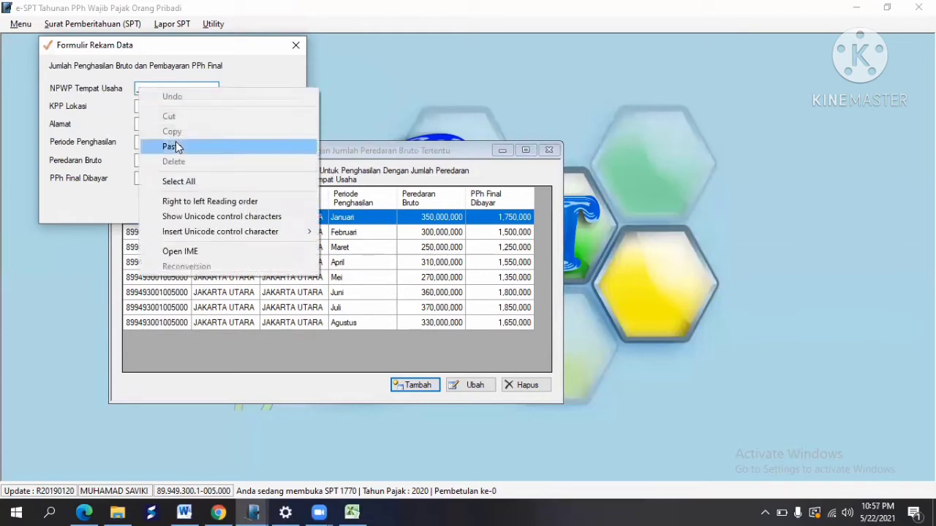
left_click(172, 146)
left_click(157, 109)
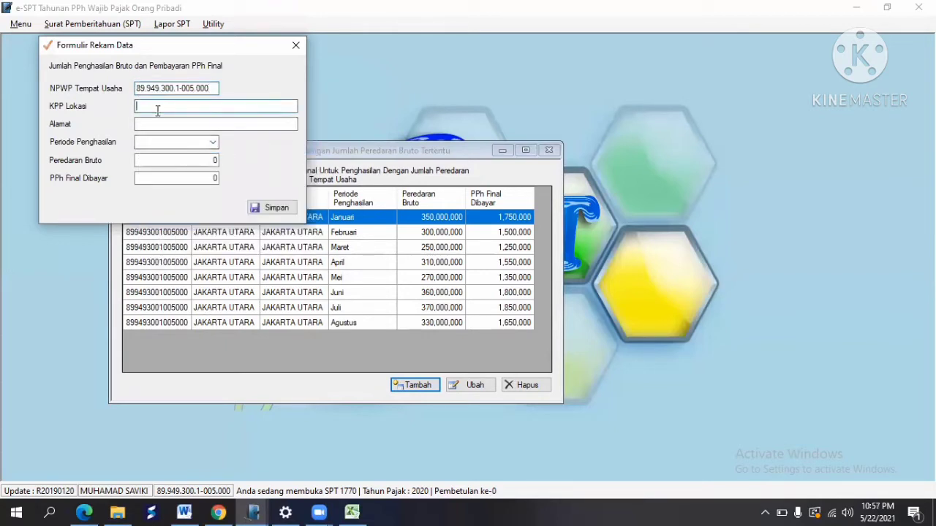
type("Jakarta Utara")
key("Tab")
type("Jakarta Utar")
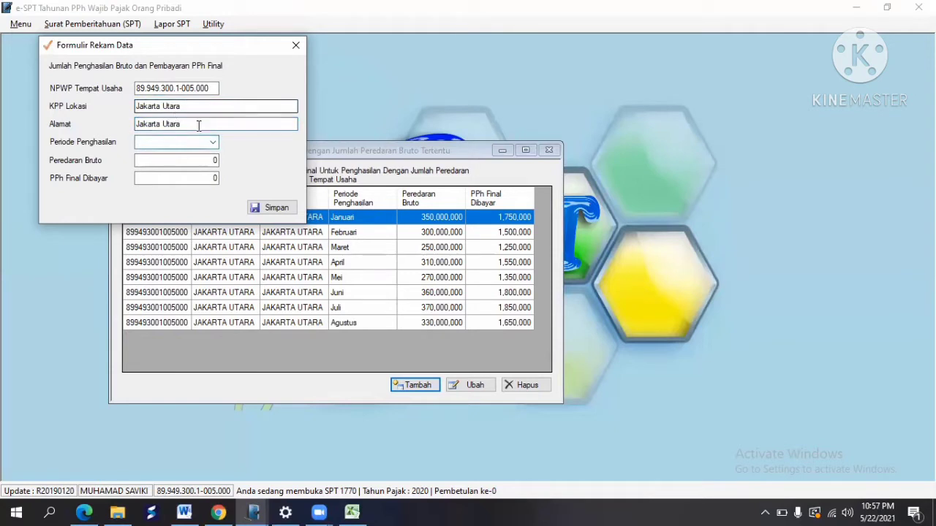
key("Tab")
left_click(212, 143)
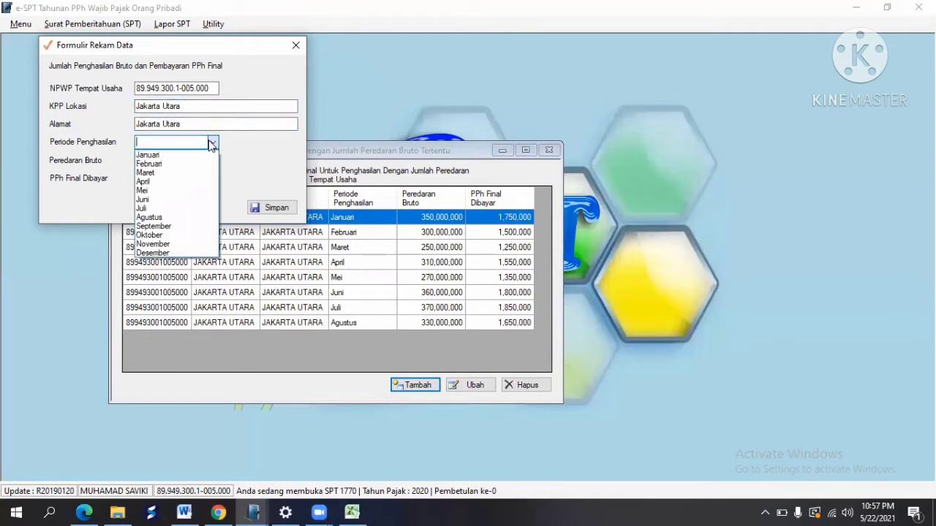
left_click(172, 227)
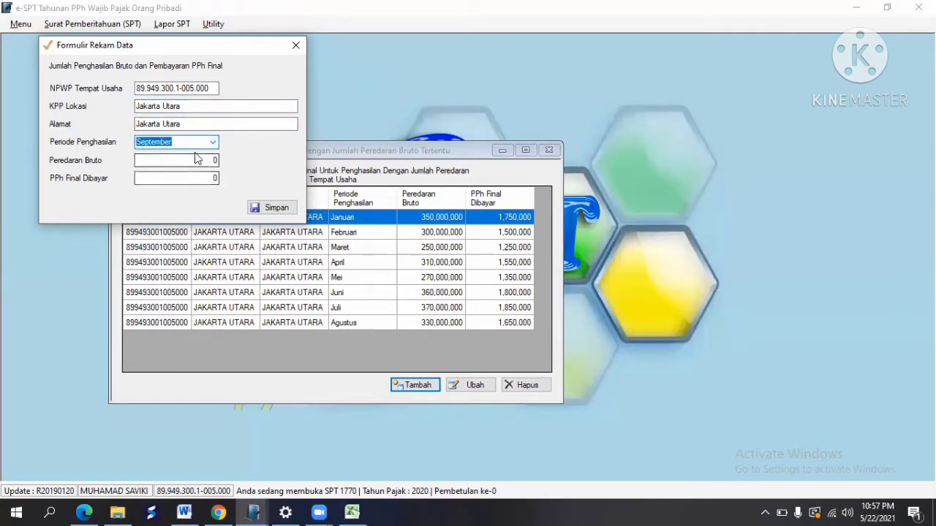
Step: Enter September's 290,000,000 turnover from cell E30 and save the September record
left_click(200, 159)
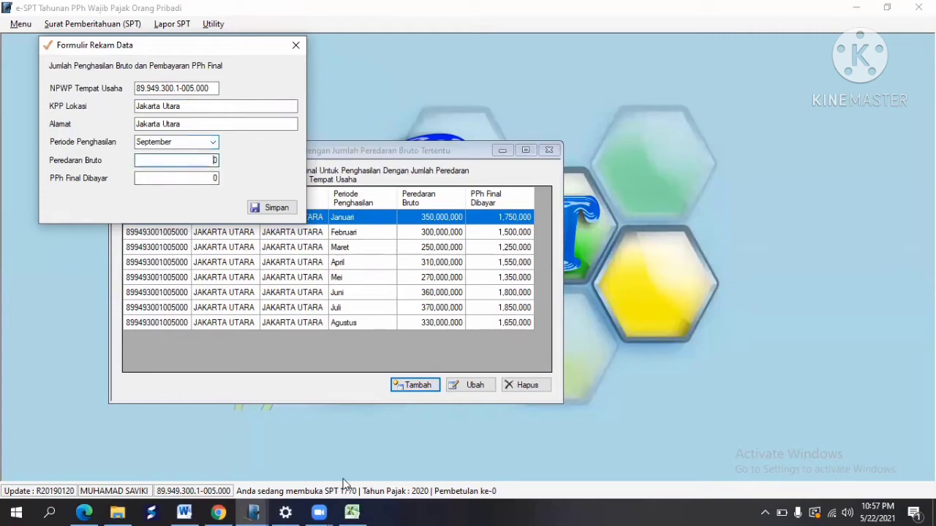
left_click(354, 511)
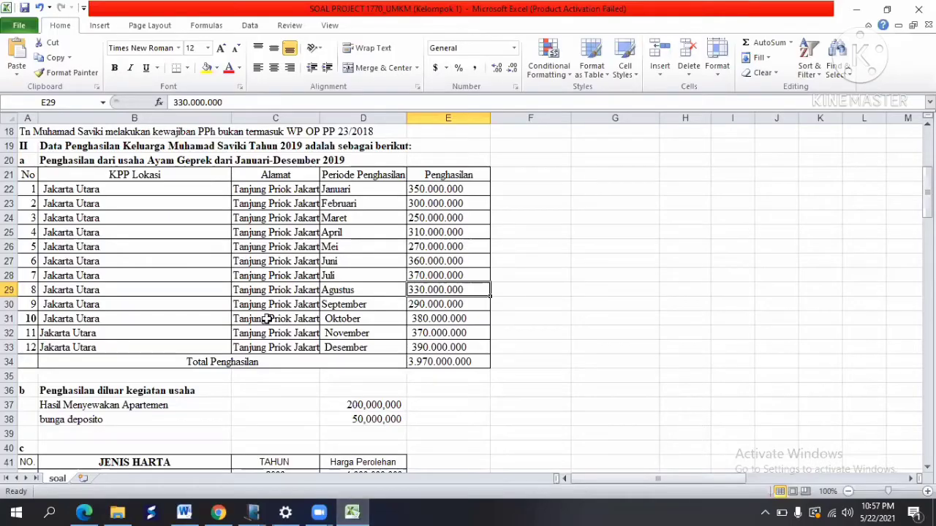
left_click(461, 305)
key("alt+Tab")
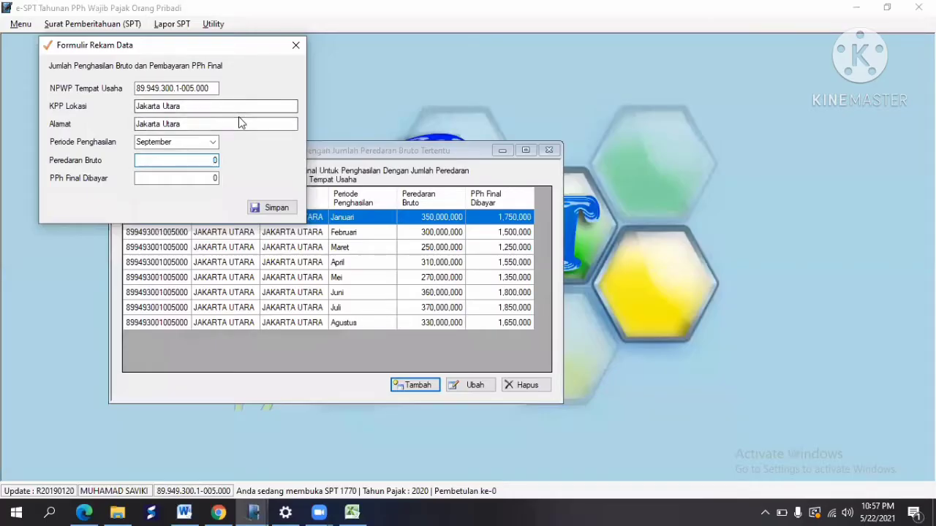
type("290000000")
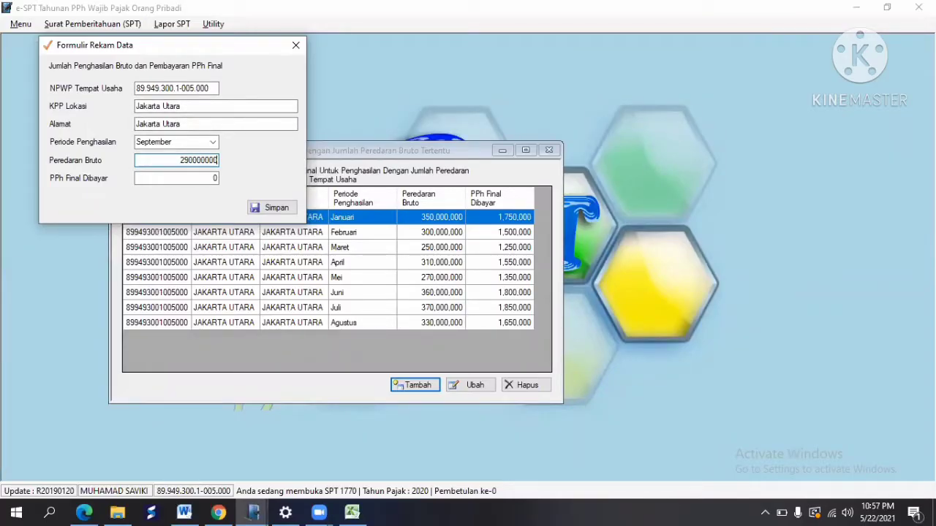
key("Tab")
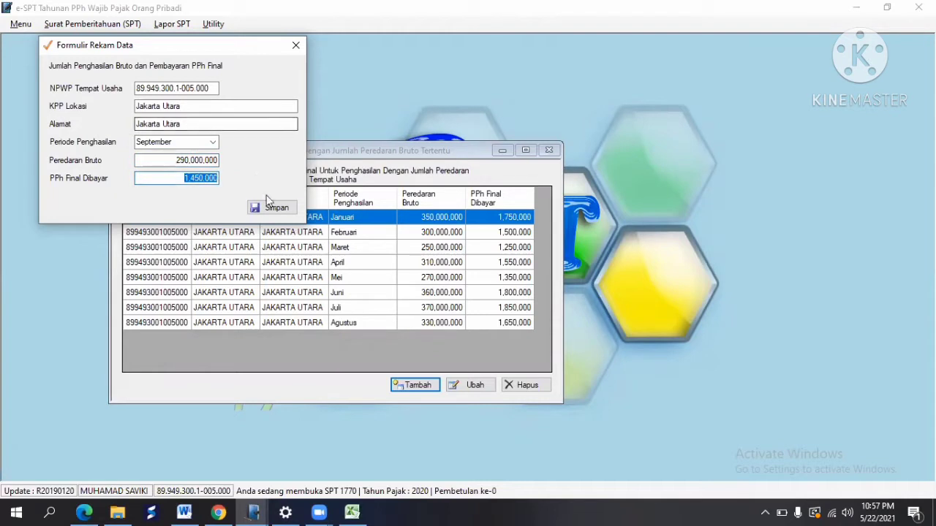
left_click(269, 207)
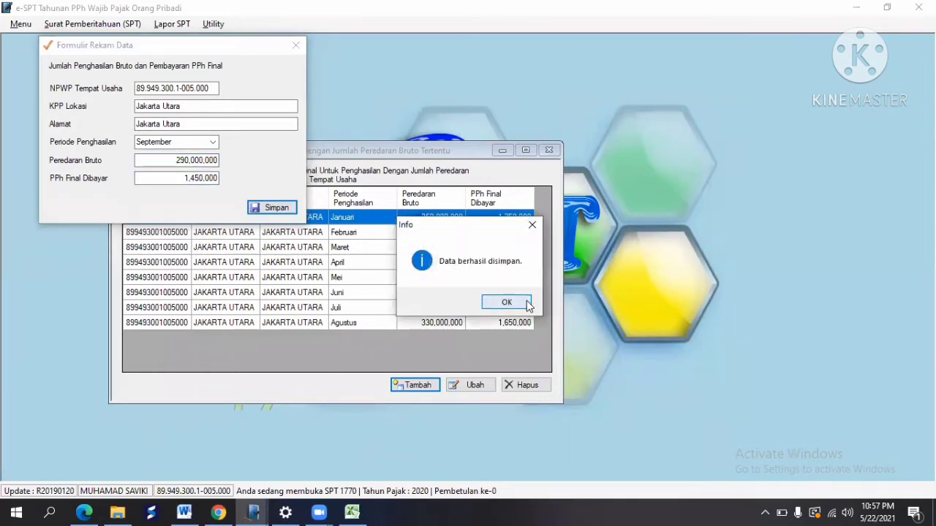
left_click(527, 303)
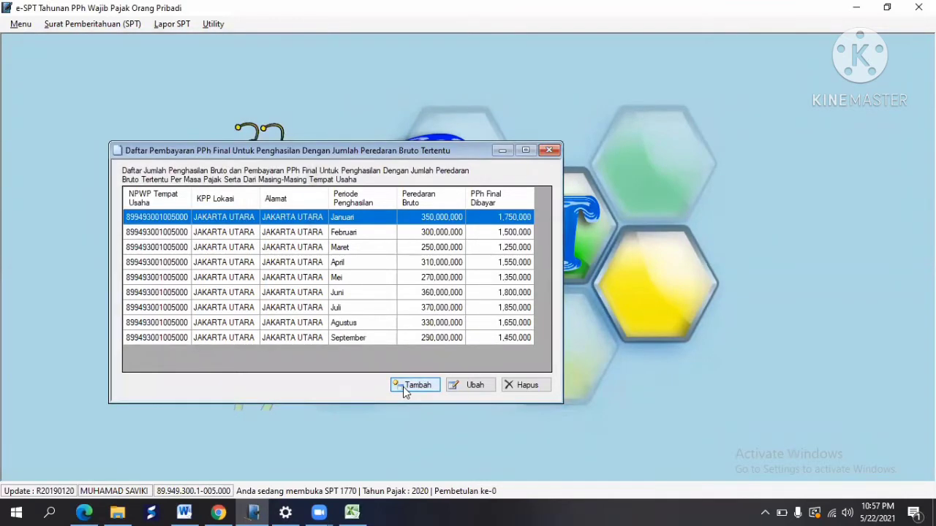
Step: Start a new record with the pasted NPWP, KPP Lokasi filled, and period Oktober
key("Return")
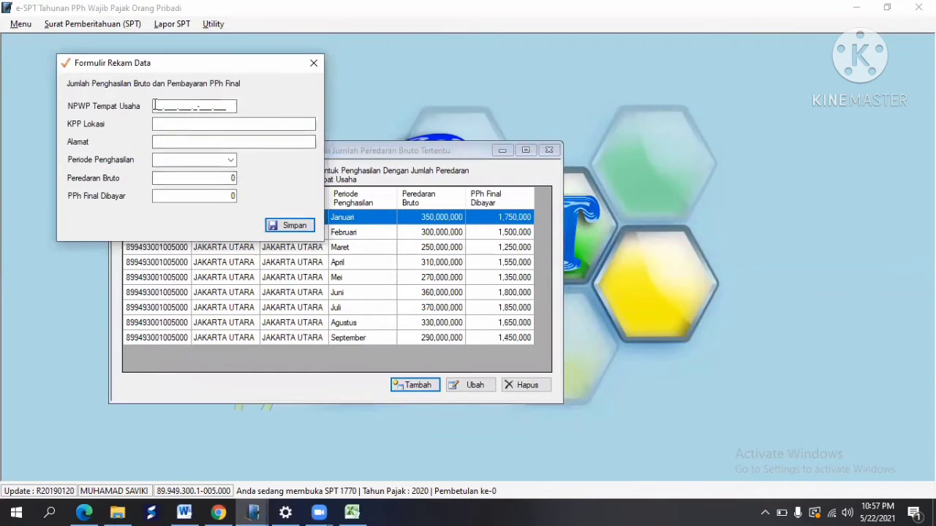
right_click(154, 107)
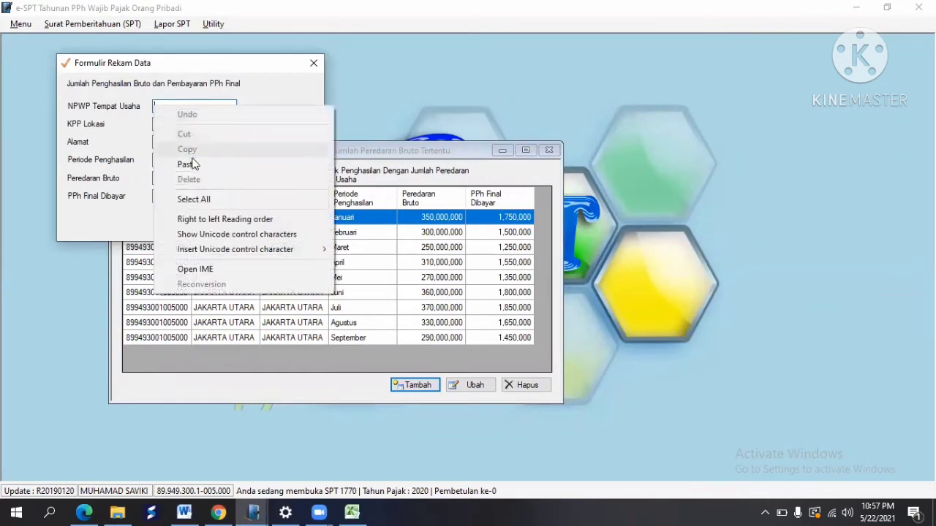
left_click(187, 164)
left_click(180, 123)
type("Jakarta Utara")
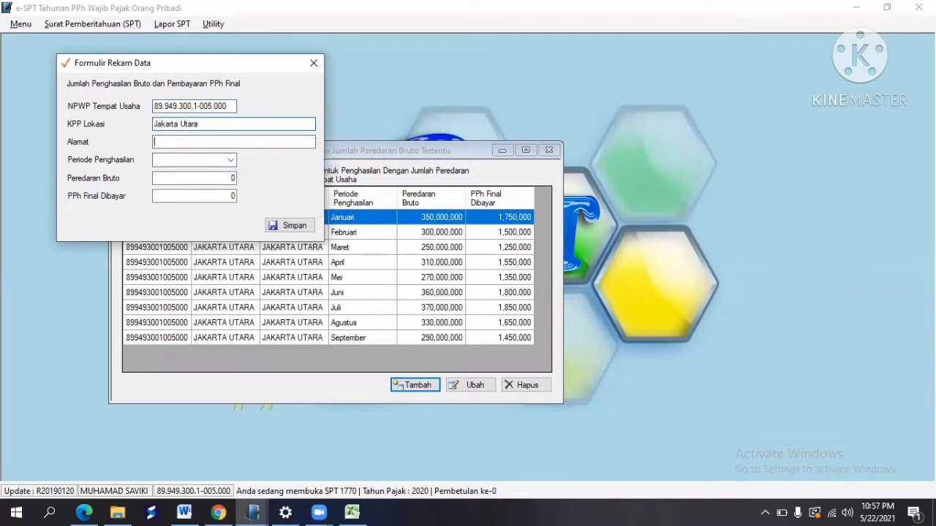
type("JA")
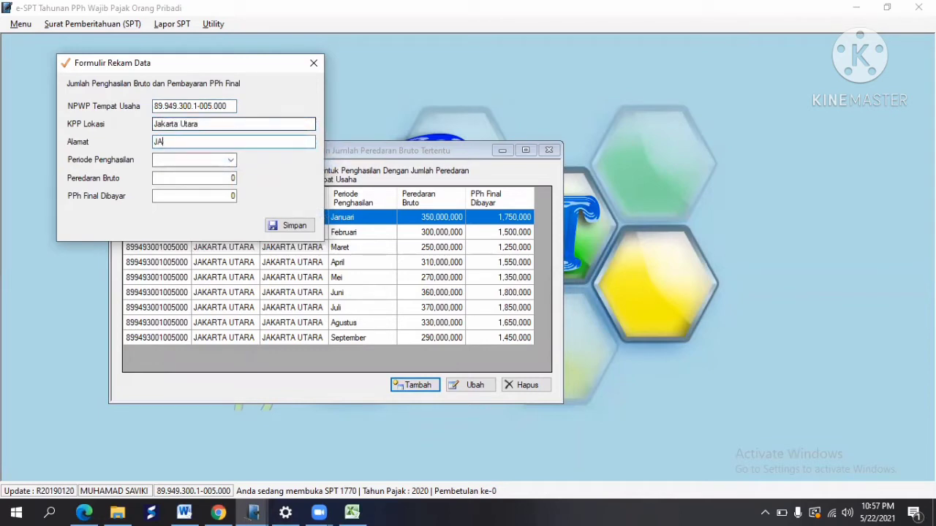
type("karta Utara")
left_click(182, 160)
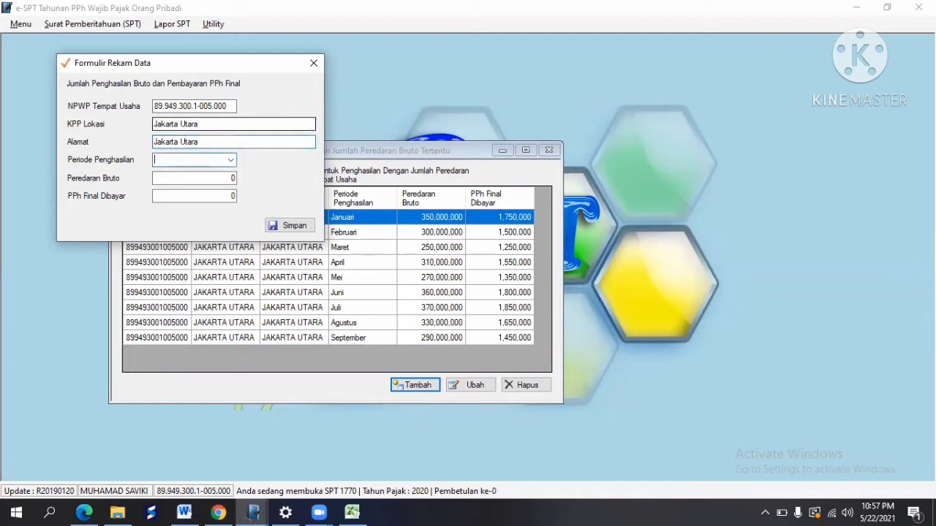
left_click(230, 159)
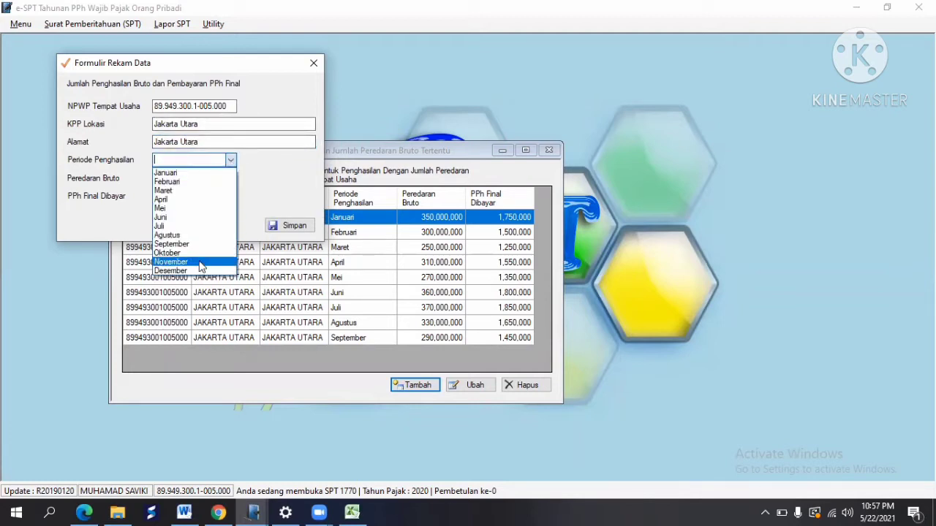
left_click(195, 253)
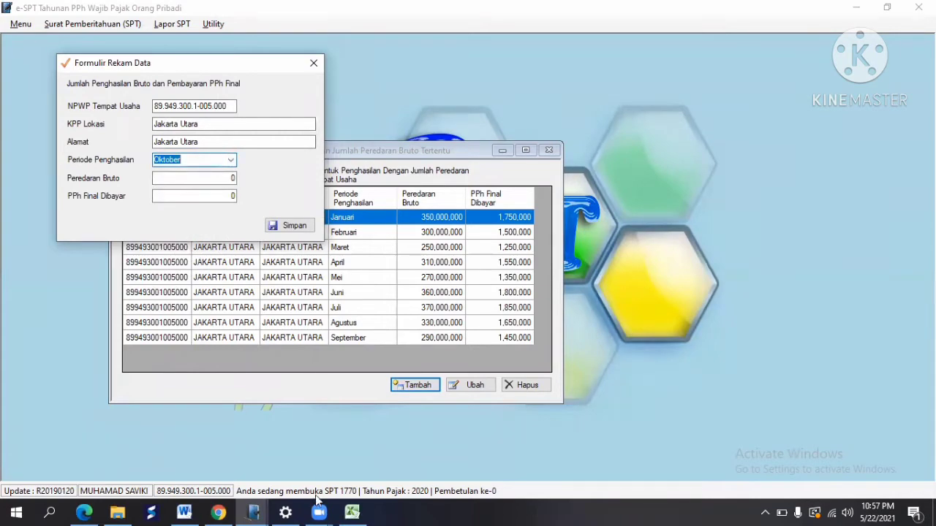
Step: Enter October's 380,000,000 turnover from cell E31 and save the Oktober record
left_click(351, 512)
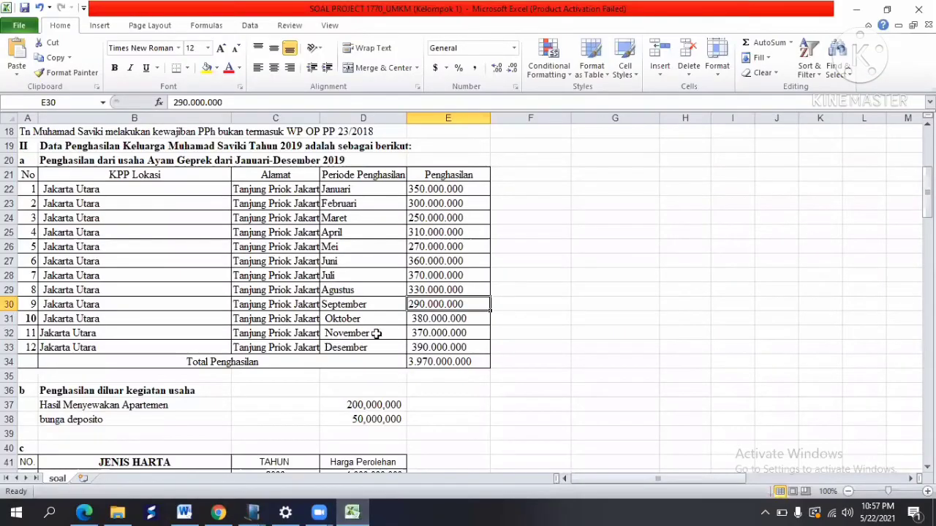
left_click(437, 318)
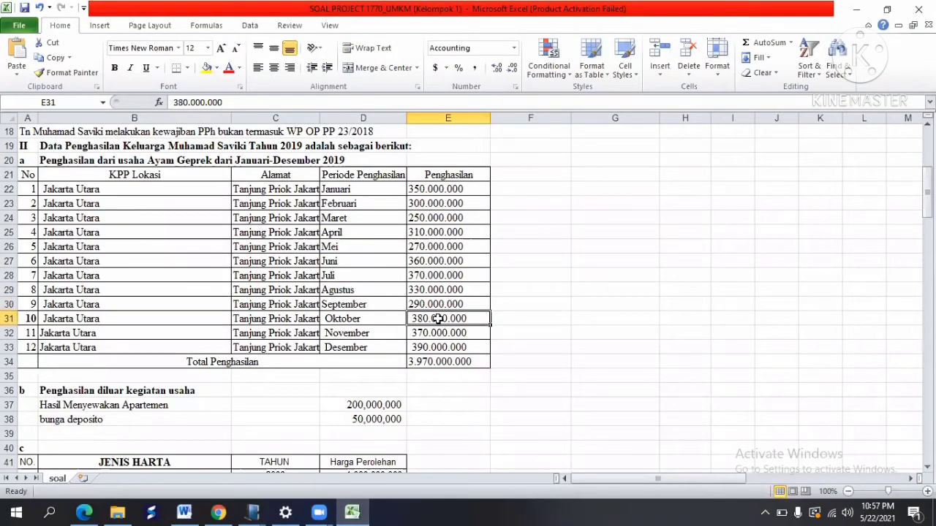
left_click(253, 512)
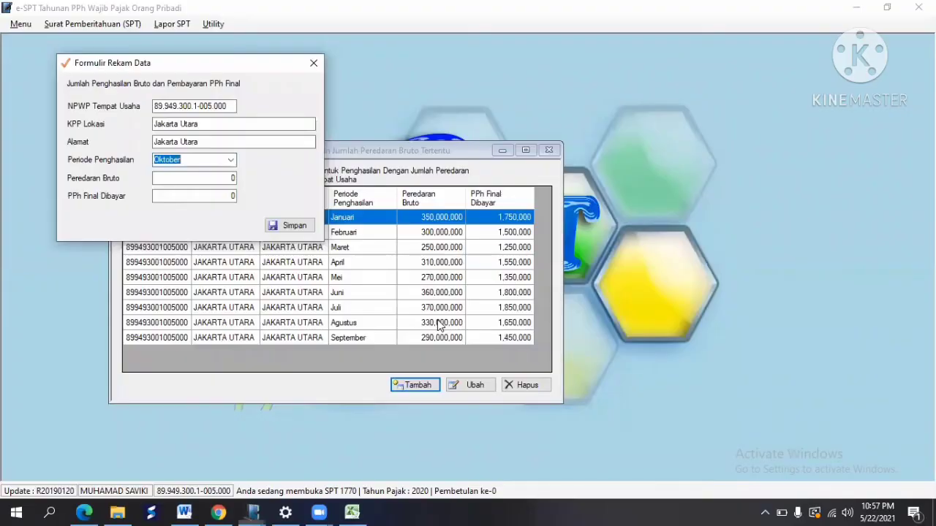
left_click(217, 178)
type("38")
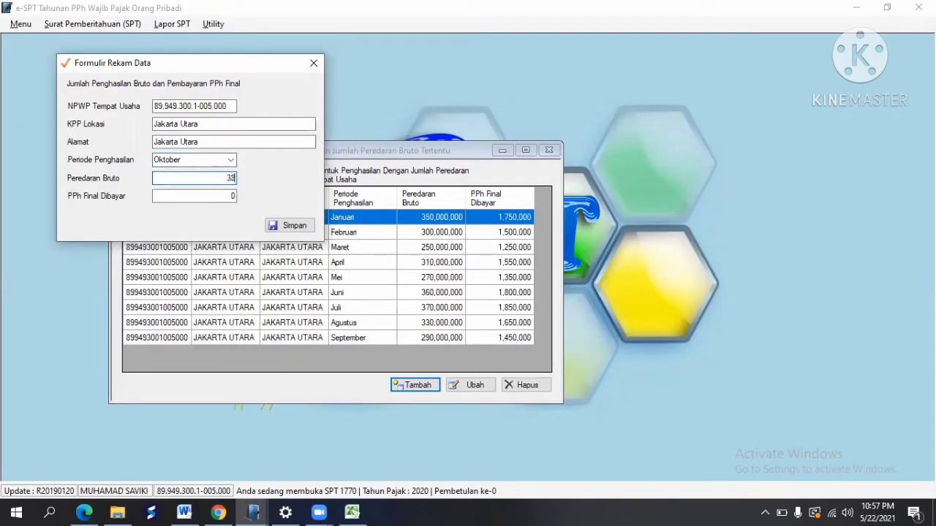
type("0,000,000")
key("Tab")
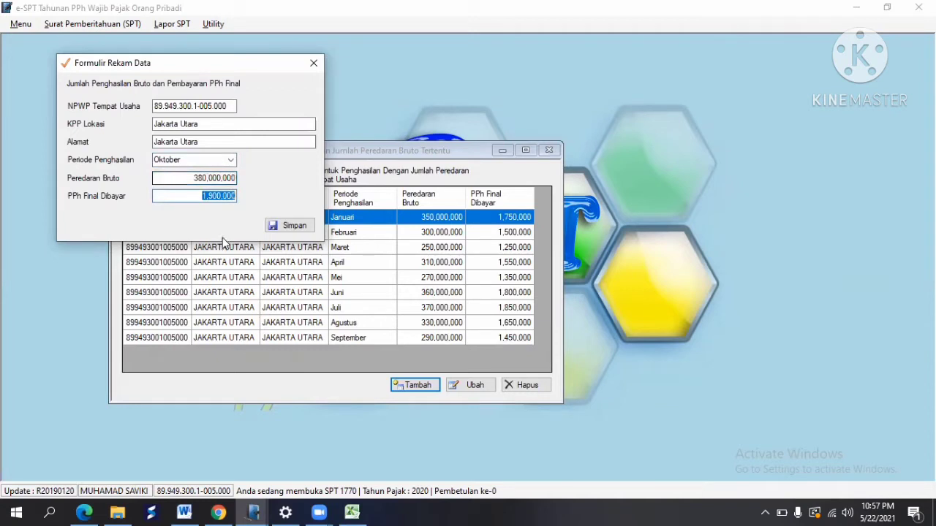
left_click(292, 225)
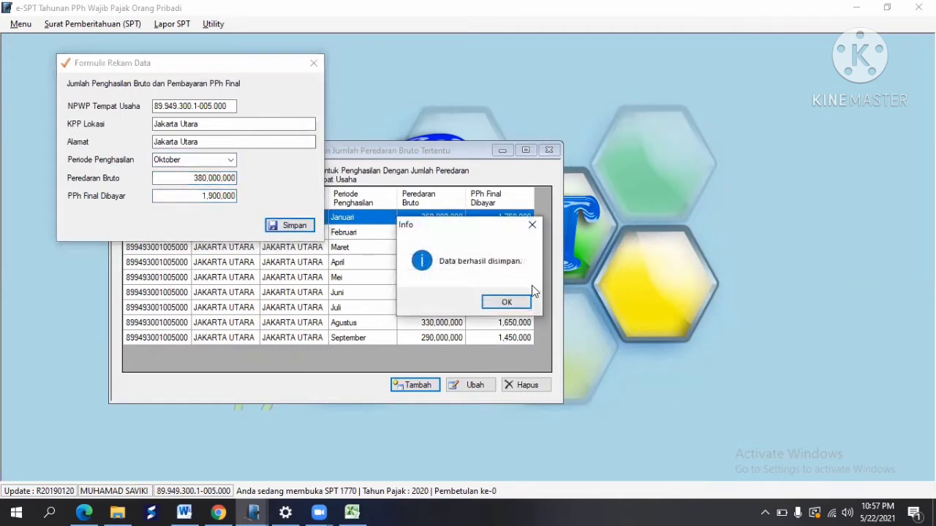
Step: Start a new income record with the business NPWP and Jakarta Utara as KPP Lokasi and address
left_click(508, 301)
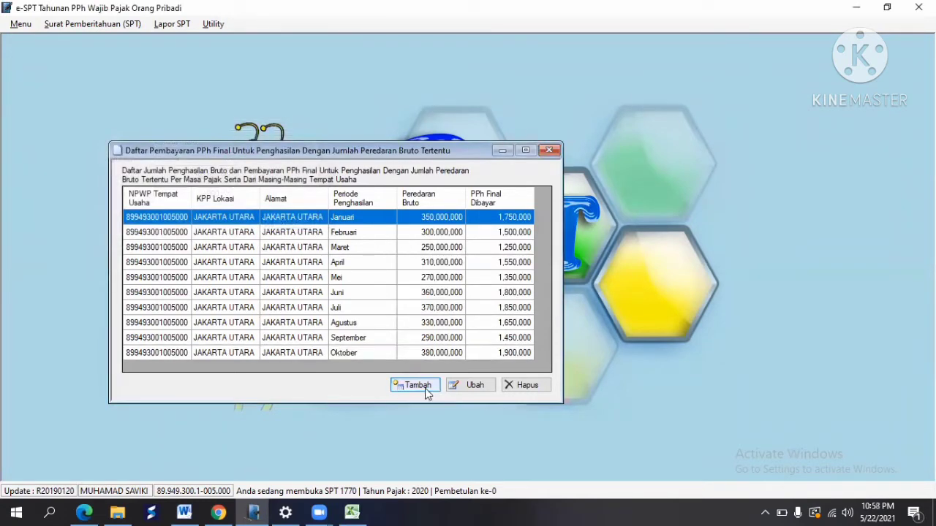
left_click(417, 385)
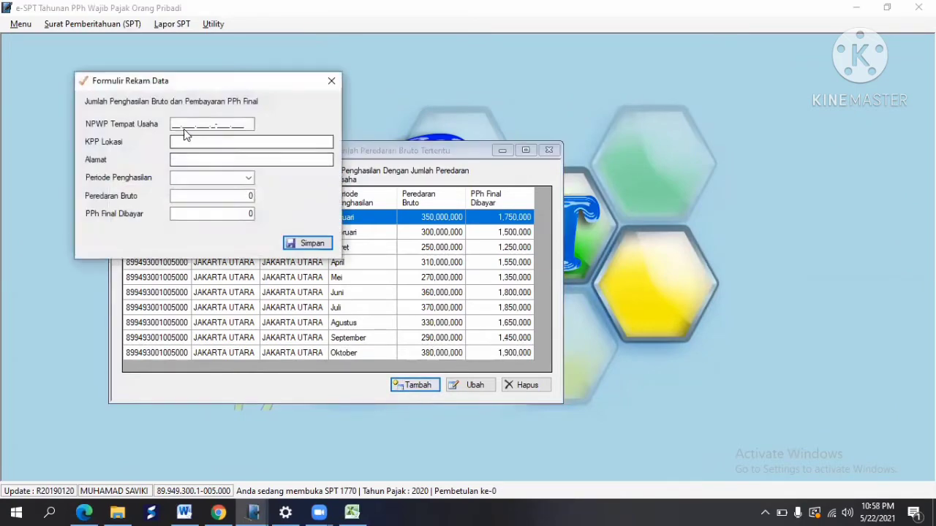
right_click(175, 127)
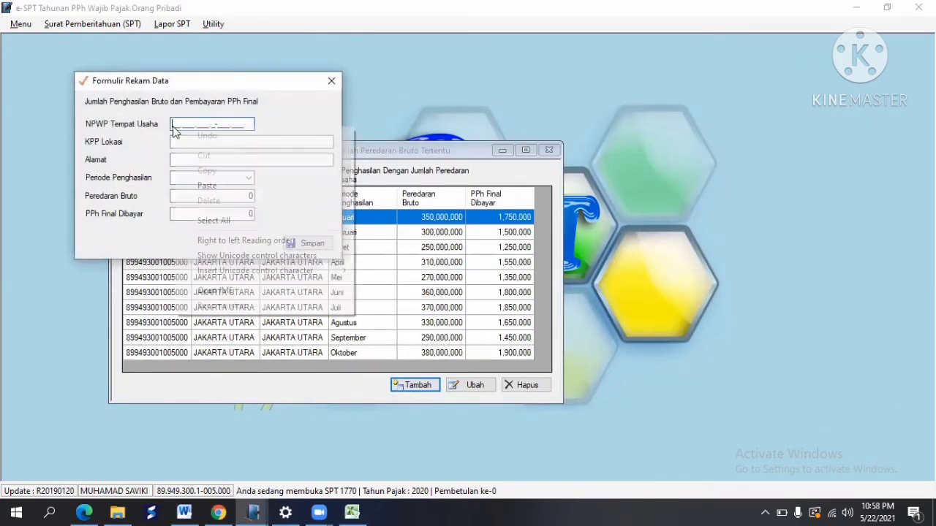
left_click(220, 186)
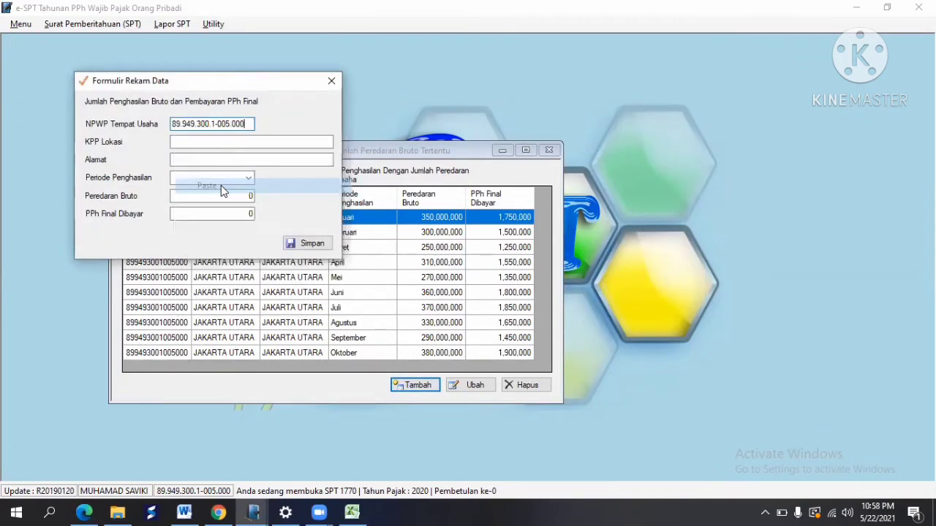
left_click(188, 142)
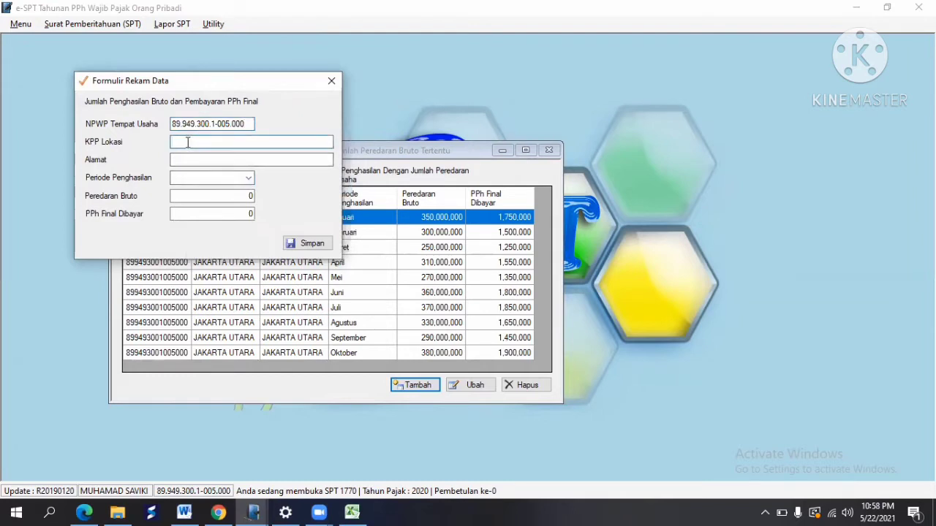
type("Jakarta Utara")
key("Tab")
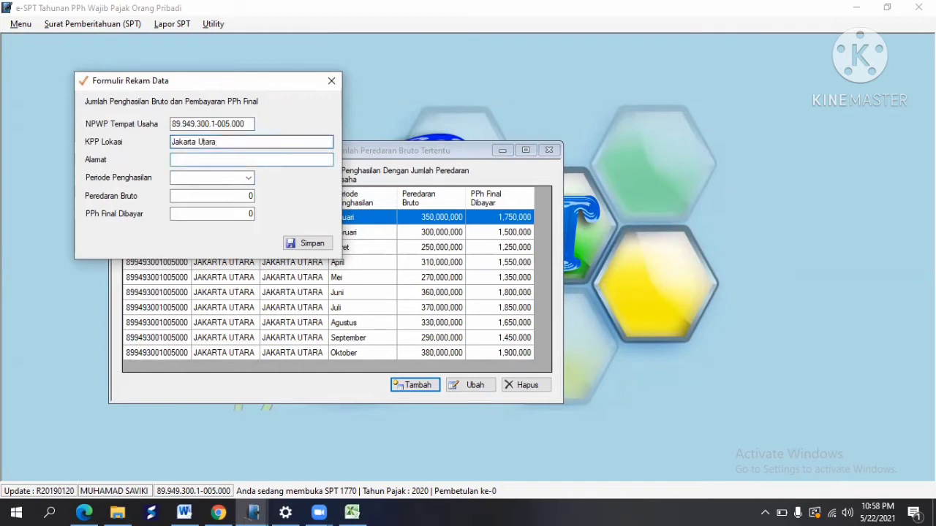
type("Jakarta Utara")
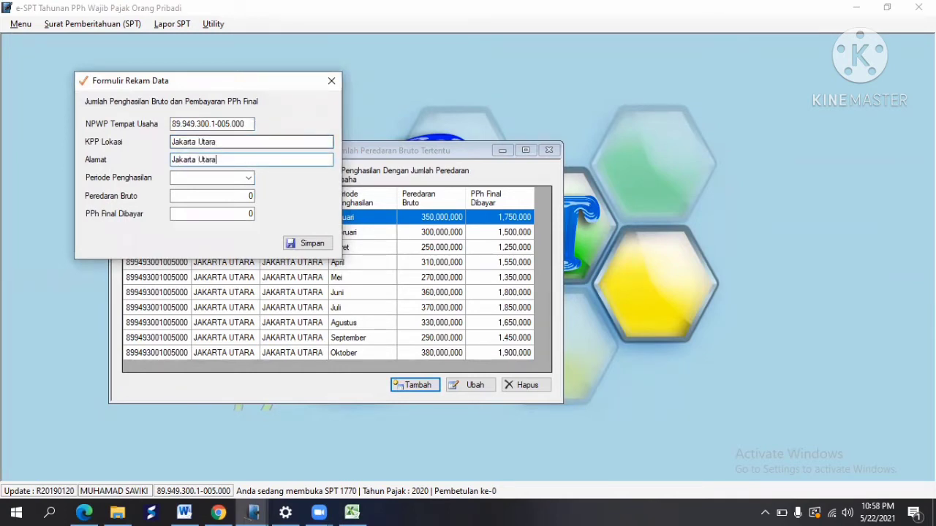
Step: Set the income period to November and look up its 370.000.000 turnover in Excel
left_click(249, 178)
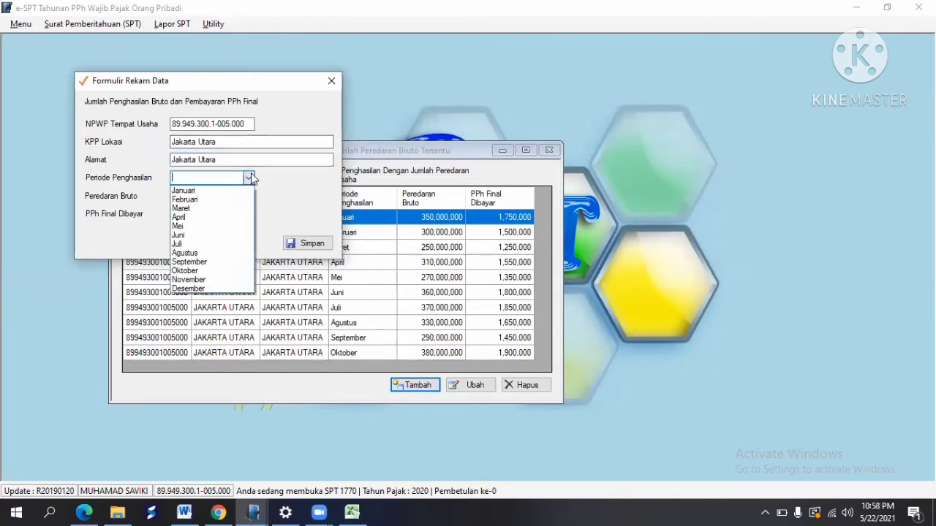
left_click(215, 284)
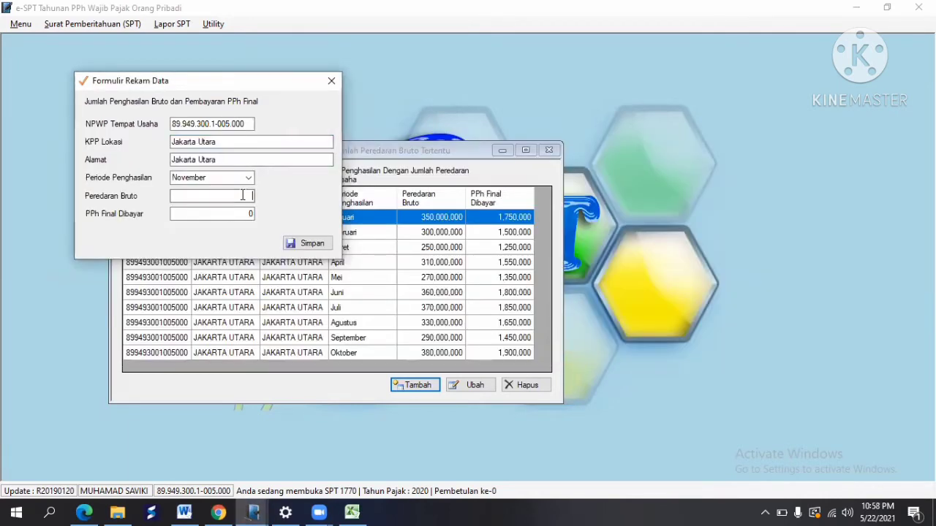
left_click(351, 512)
left_click(386, 331)
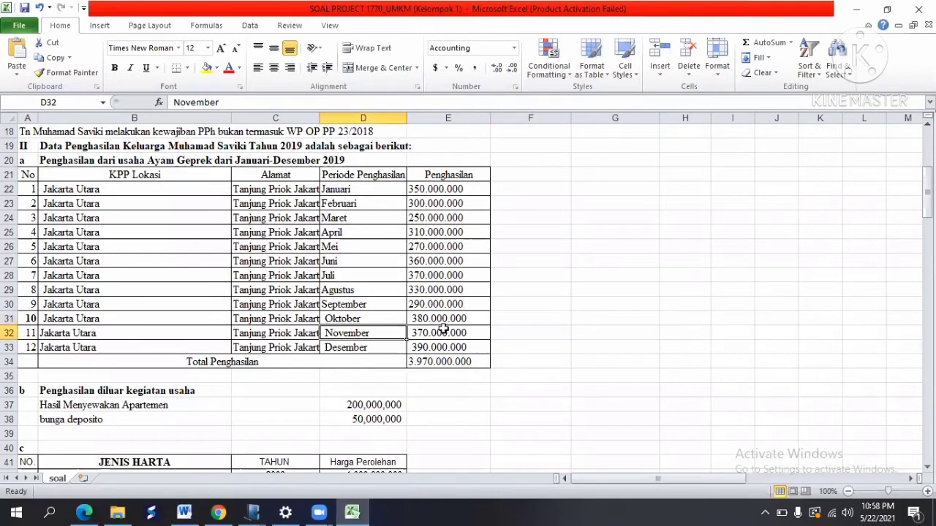
left_click(456, 333)
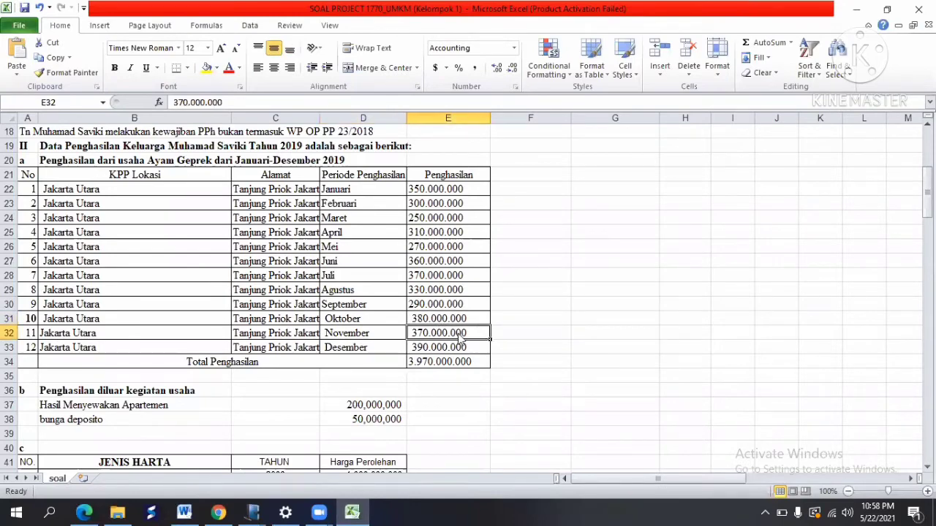
key("alt+Tab")
Step: Enter 370,000,000 as November's gross turnover, giving 1,850,000 PPh Final, and save the record
type("370")
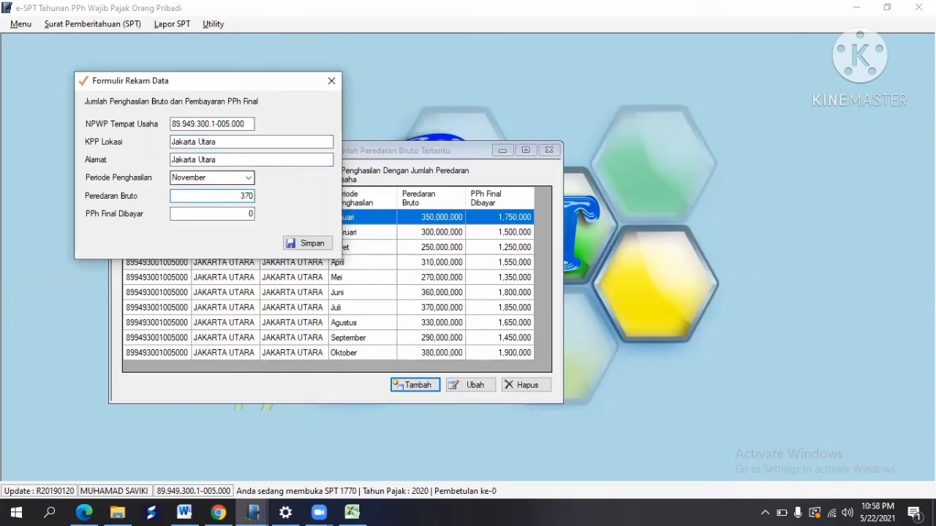
type(",000,000")
key("Tab")
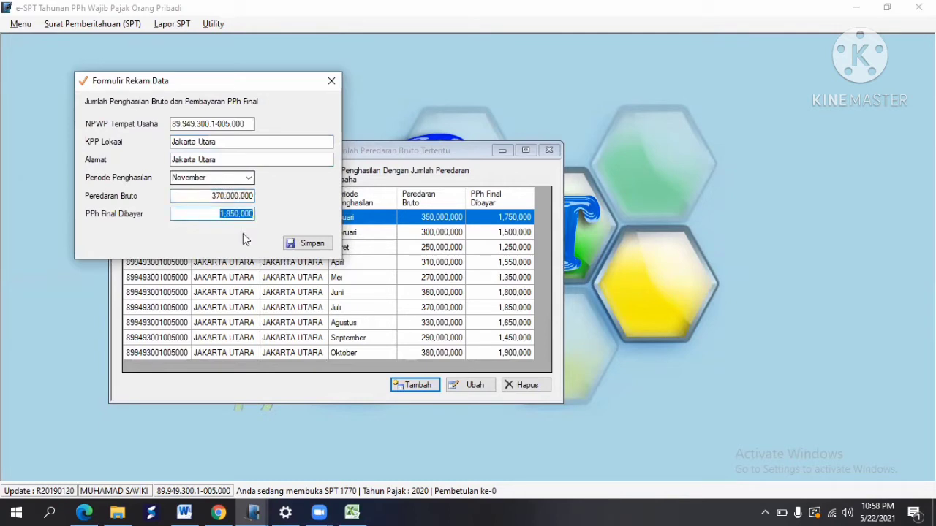
left_click(307, 243)
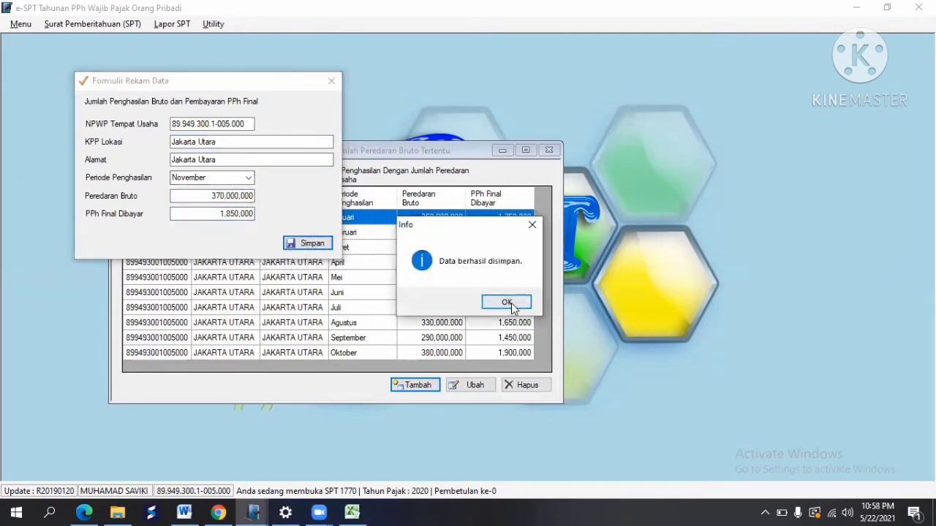
left_click(507, 303)
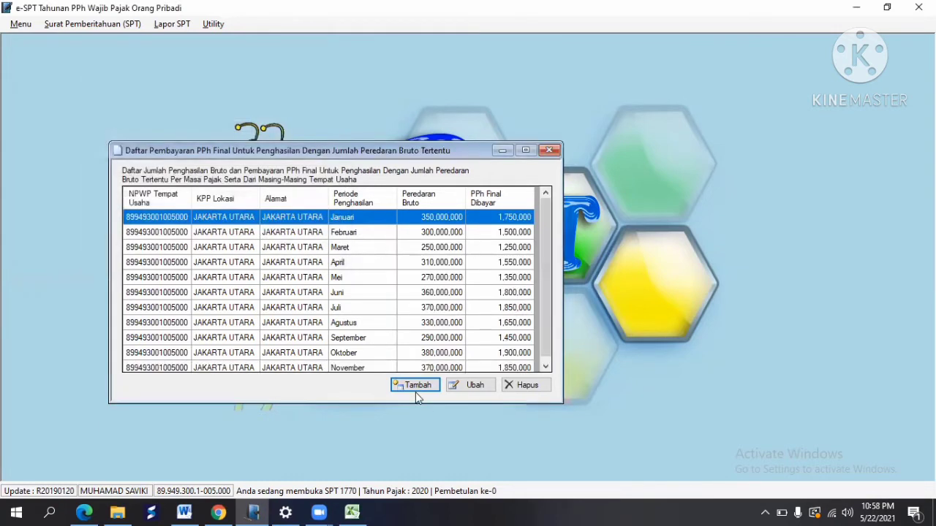
Step: Start a new monthly entry with the business NPWP and Jakarta Utara as KPP Lokasi
left_click(413, 385)
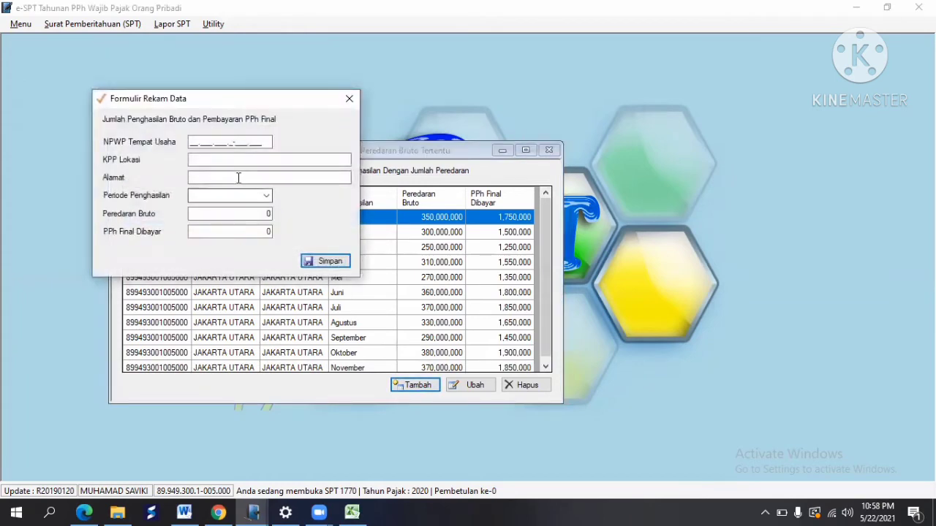
right_click(193, 146)
left_click(227, 204)
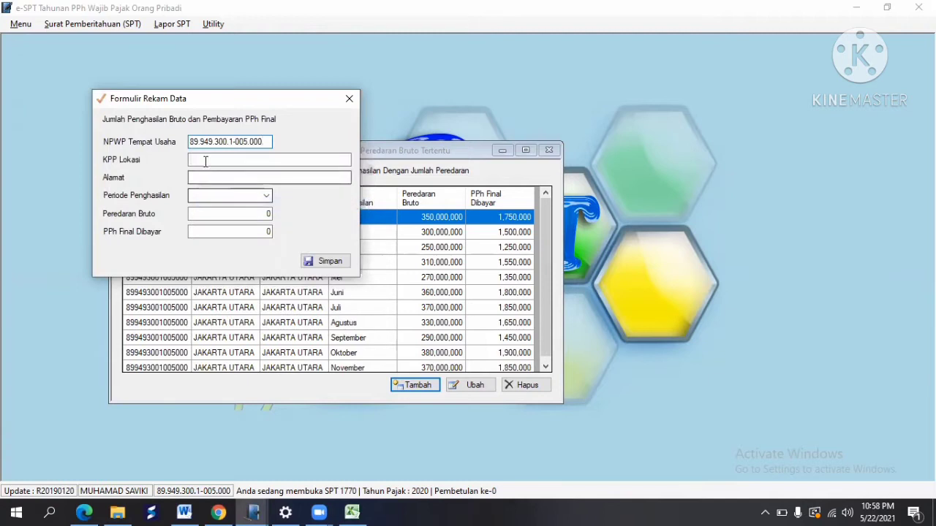
type("Jakart")
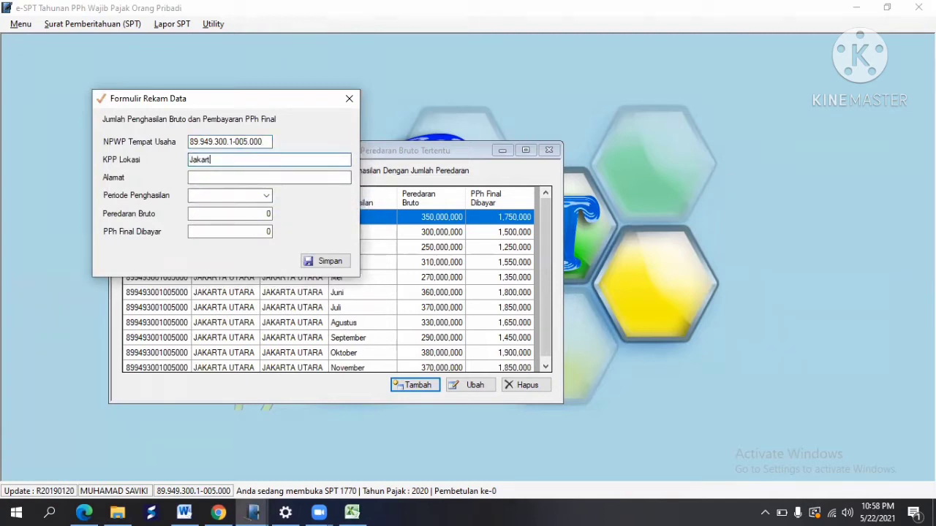
type("a UT")
type("TARA")
key("Tab")
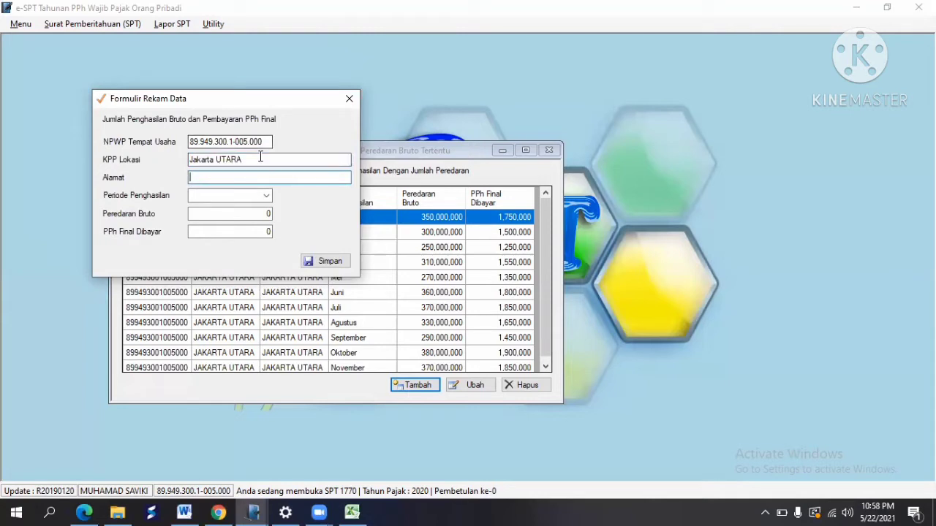
key("shift+Tab")
left_click(260, 157)
key("BackSpace")
key("BackSpace")
key("BackSpace")
key("BackSpace")
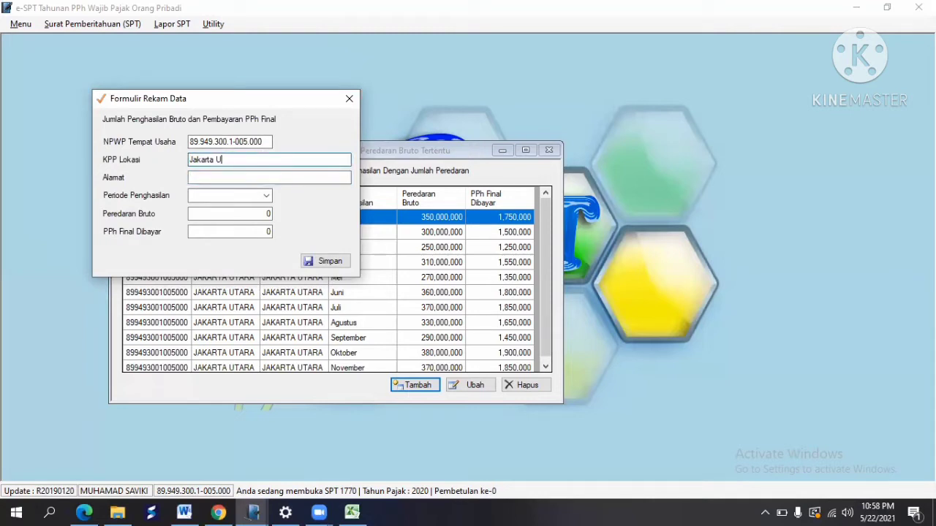
type("Atara")
Step: Enter Jakarta Utara as the entry's address
key("Tab")
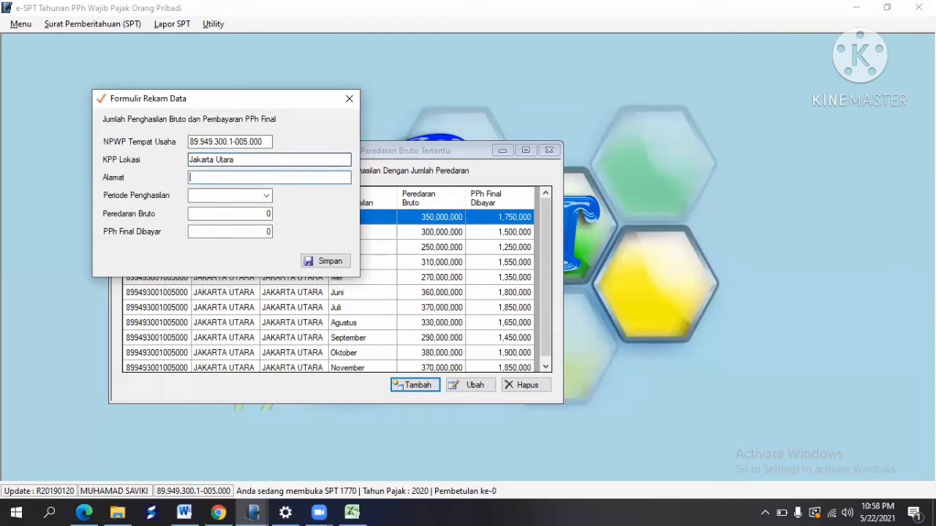
type("Jakarta uTARA")
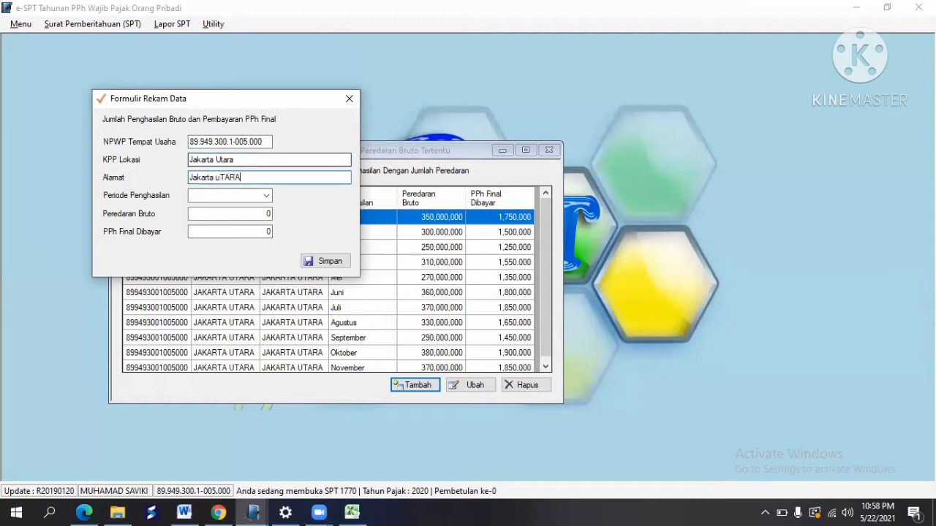
key("BackSpace")
key("BackSpace")
key("BackSpace")
type("tara")
key("Tab")
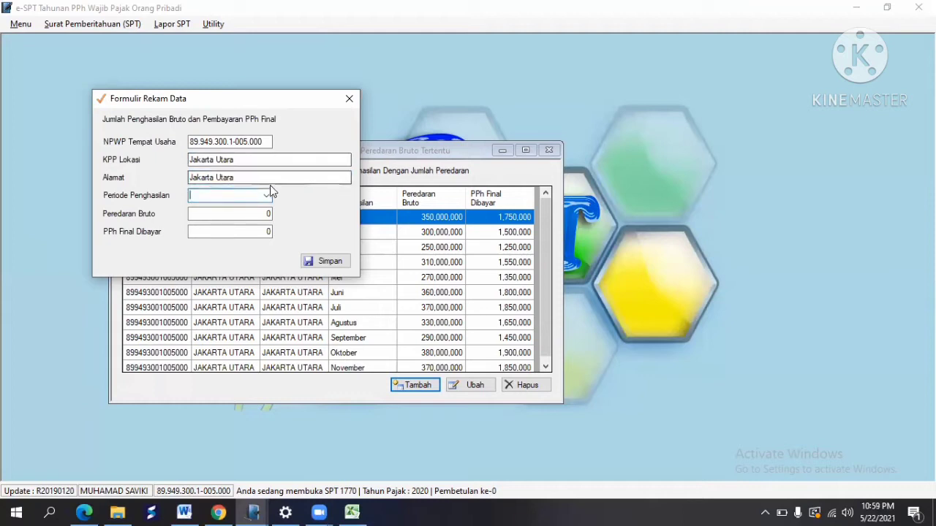
Step: Set the income period to Desember and look up its 390.000.000 turnover in Excel
left_click(266, 195)
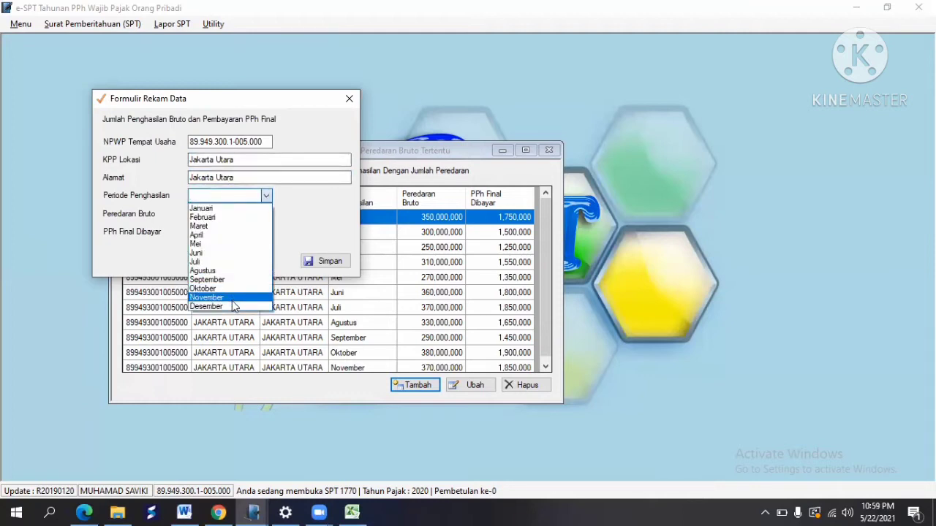
left_click(221, 307)
left_click(259, 211)
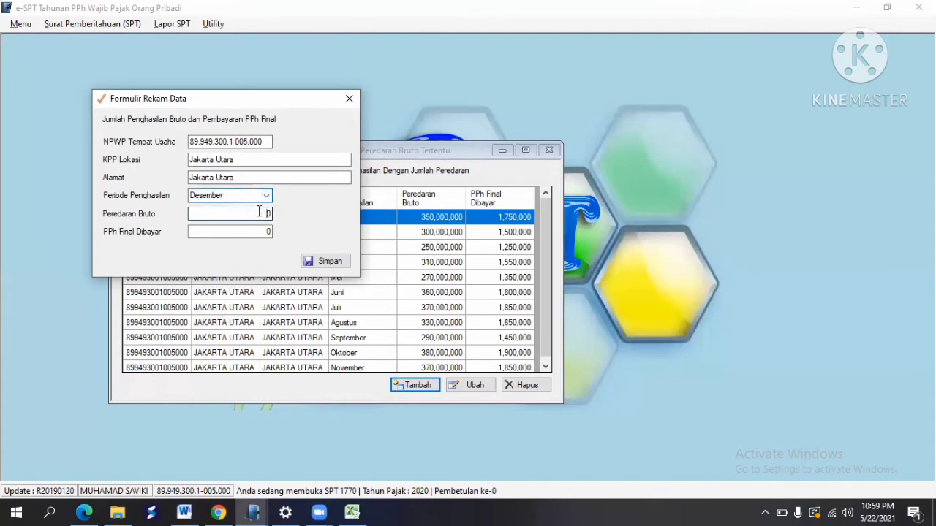
left_click(352, 513)
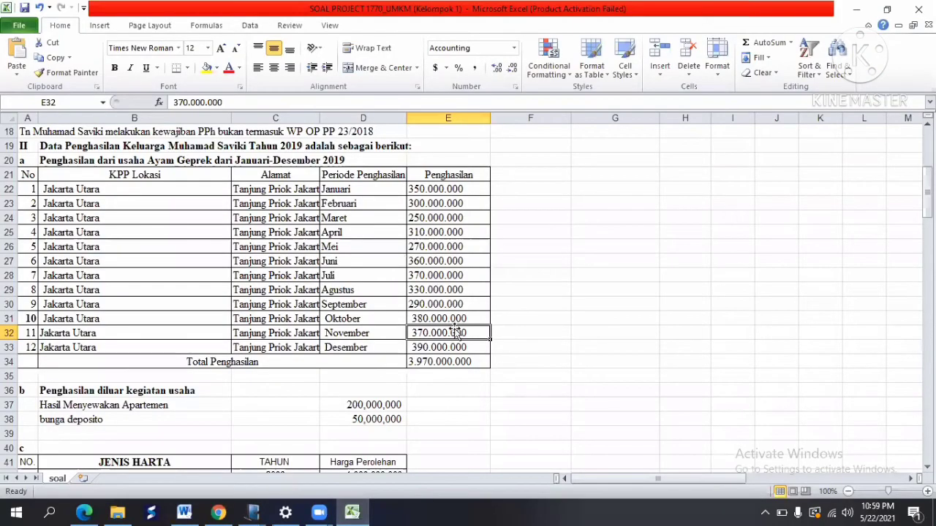
left_click(451, 347)
Step: Enter 390000000 as Desember's gross turnover, giving 1,950,000 PPh Final, and save the record
key("alt+Tab")
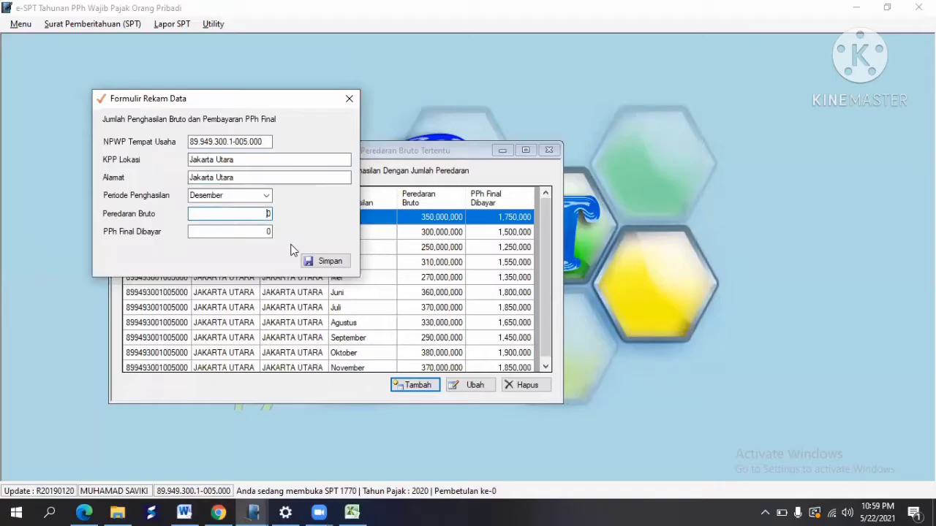
type("390000000")
key("Tab")
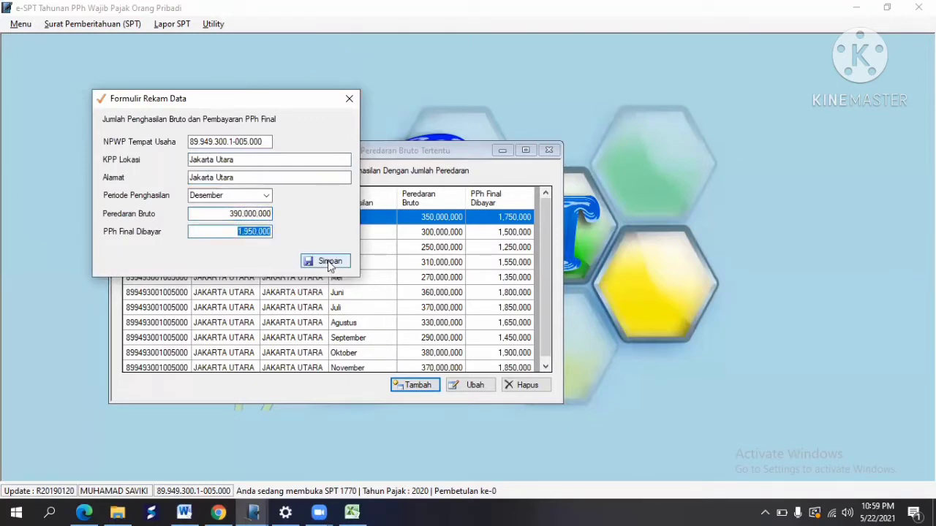
left_click(329, 263)
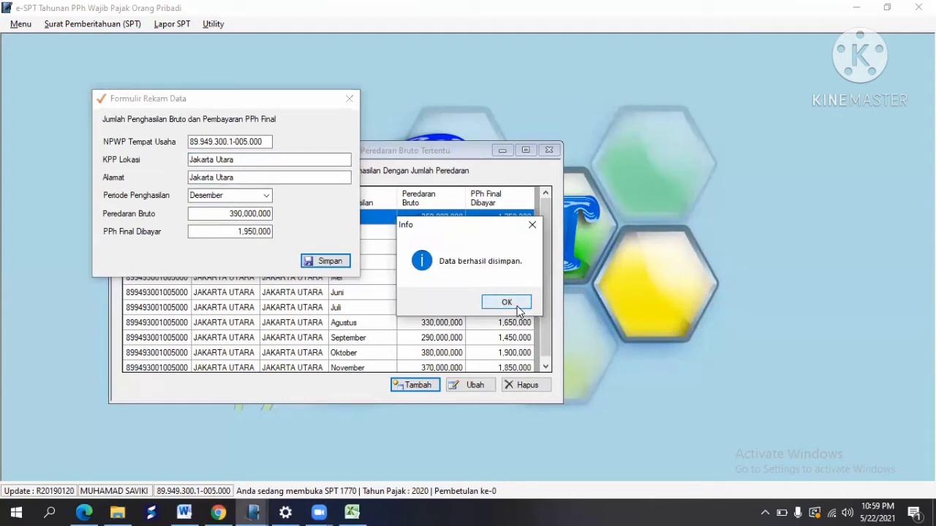
left_click(506, 302)
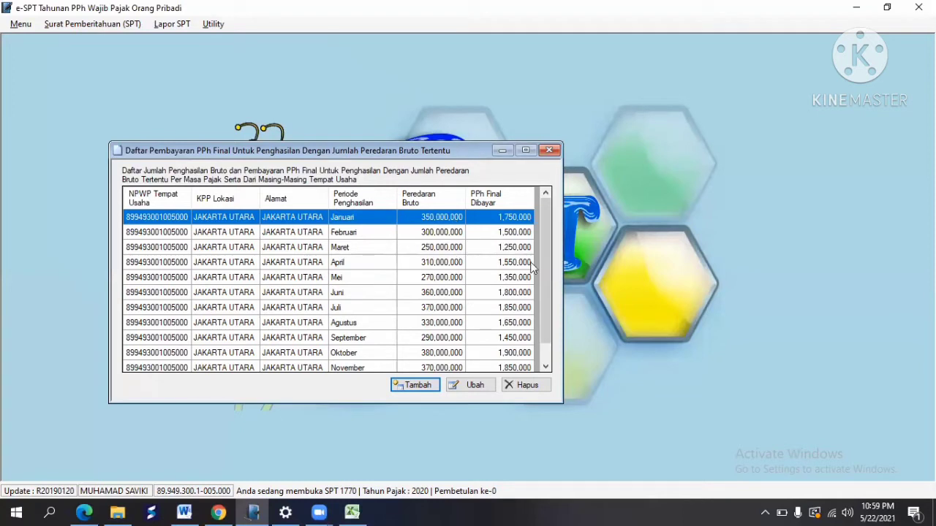
Step: Scroll the Daftar Pembayaran PPh Final list to confirm the Desember row, then close it
left_click_drag(541, 280, 553, 307)
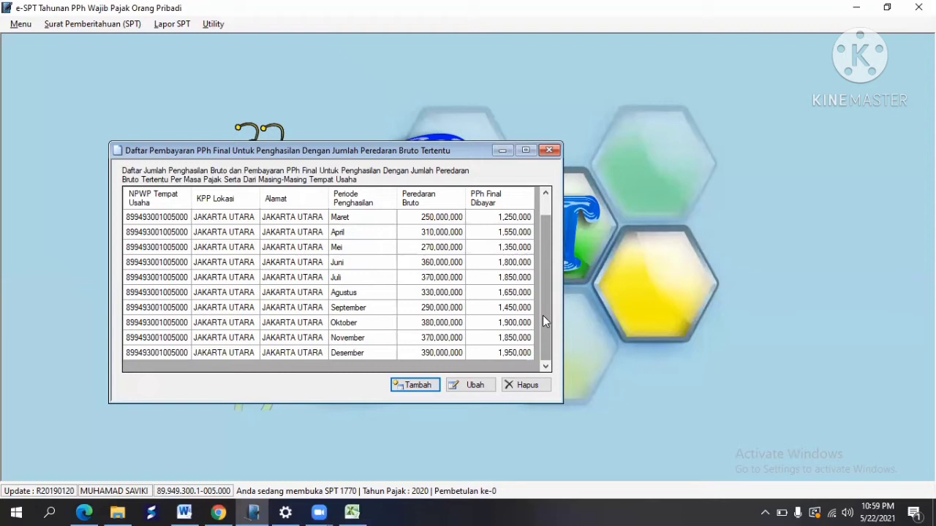
left_click_drag(542, 315, 539, 272)
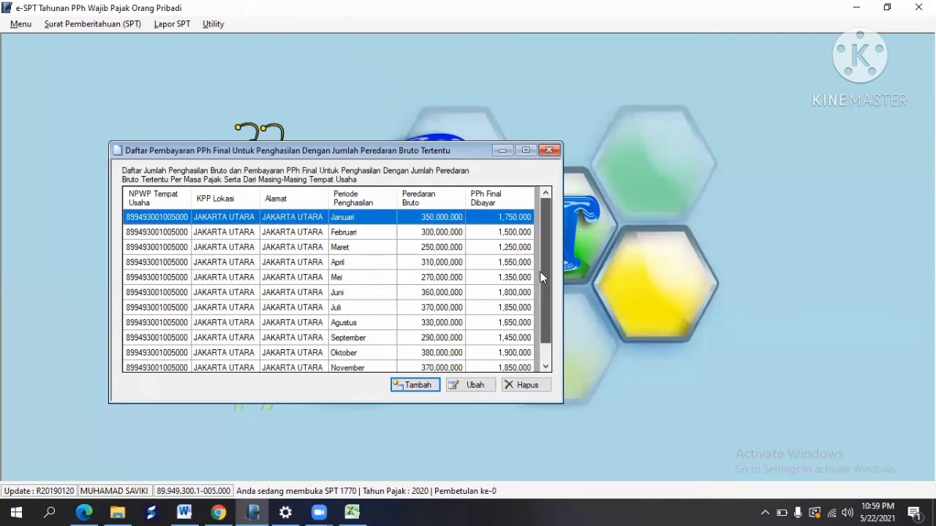
left_click(548, 150)
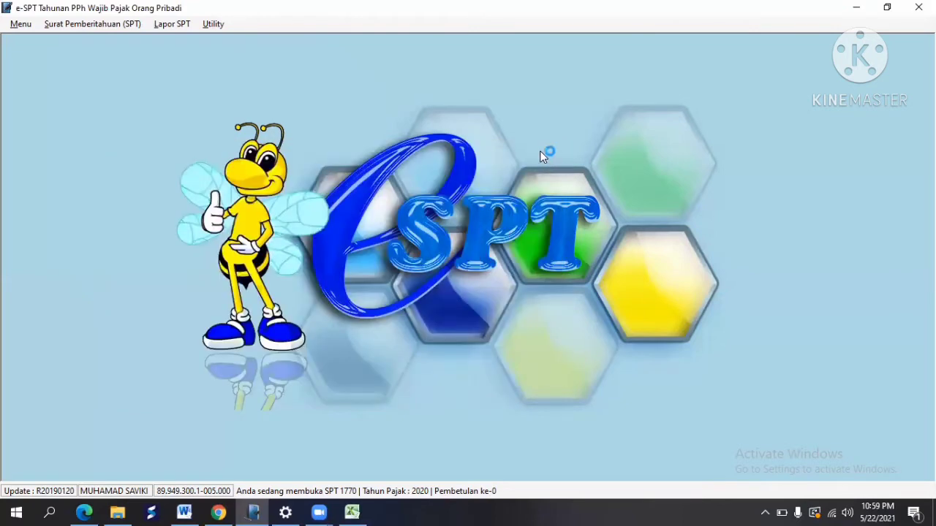
Step: Open the Surat Pemberitahuan (SPT) menu toward the 1770 attachments
left_click(118, 26)
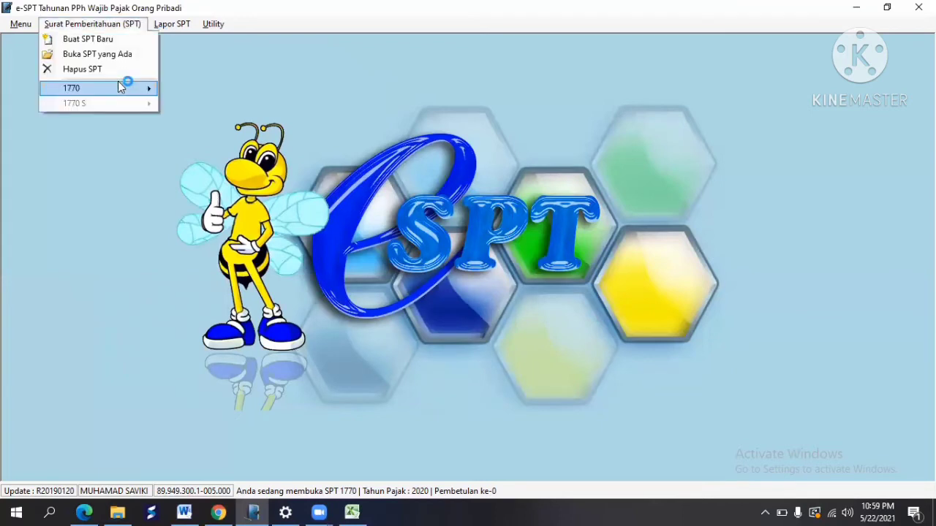
mouse_move(119, 86)
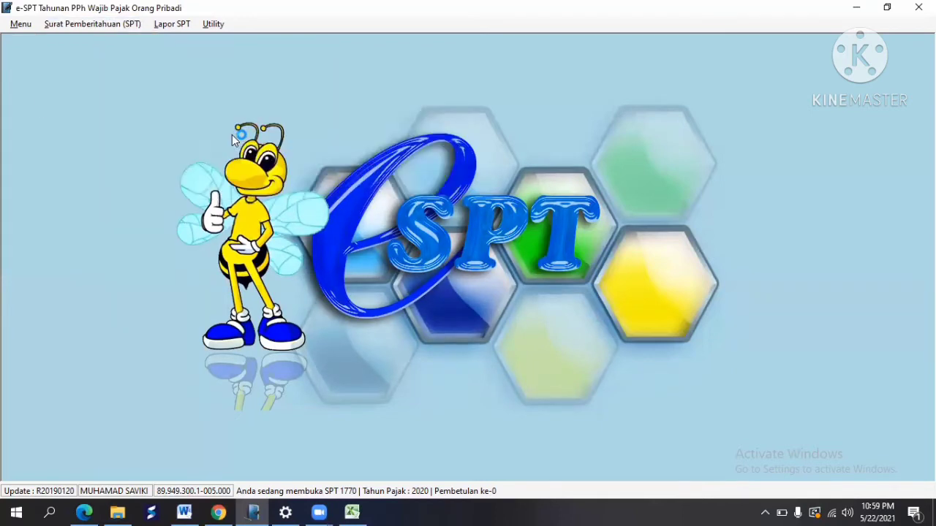
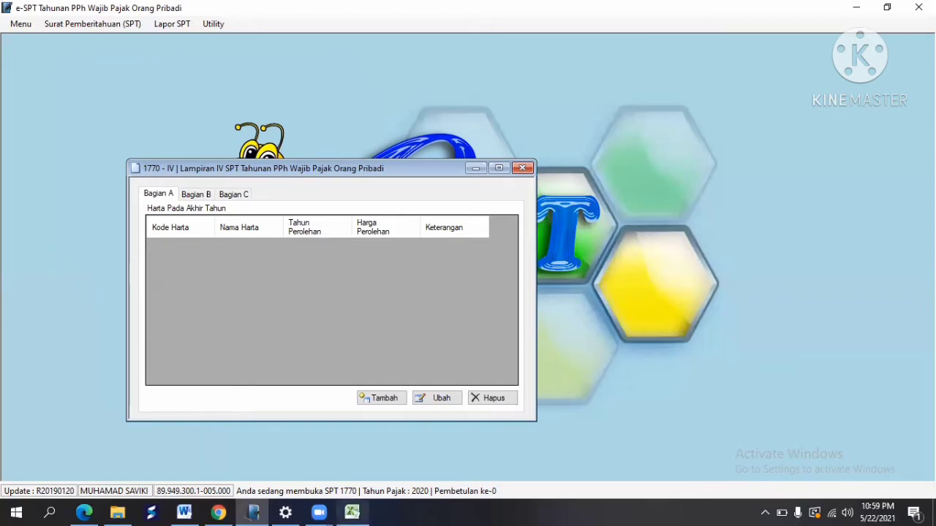
Step: Copy the house name from Excel cell B42 into a new asset entry with Kode Harta 061
left_click(352, 512)
left_click_drag(927, 190, 911, 215)
scroll(309, 192, "up", 2)
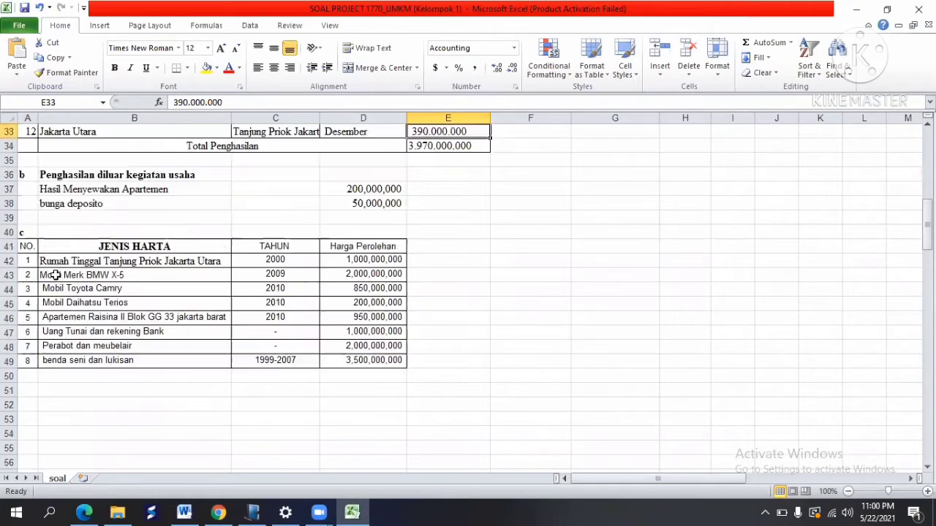
left_click(54, 261)
left_click(54, 58)
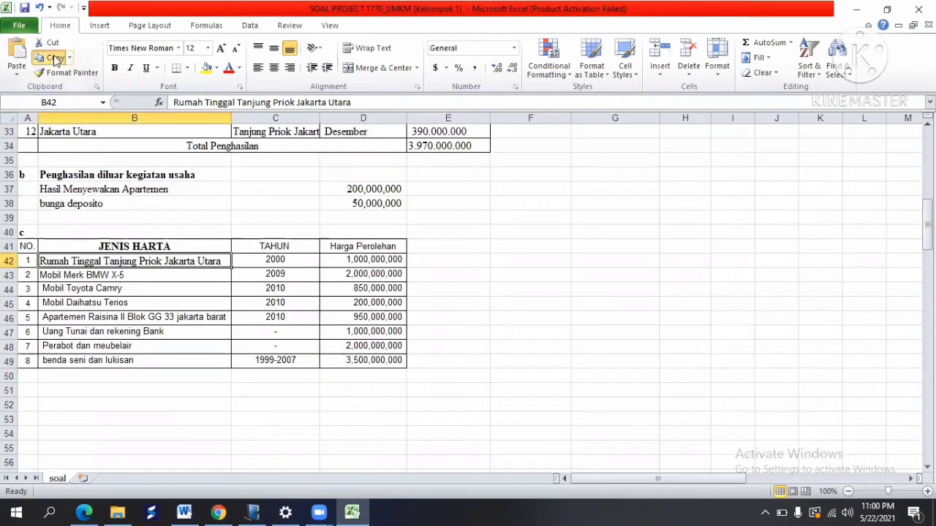
left_click(253, 512)
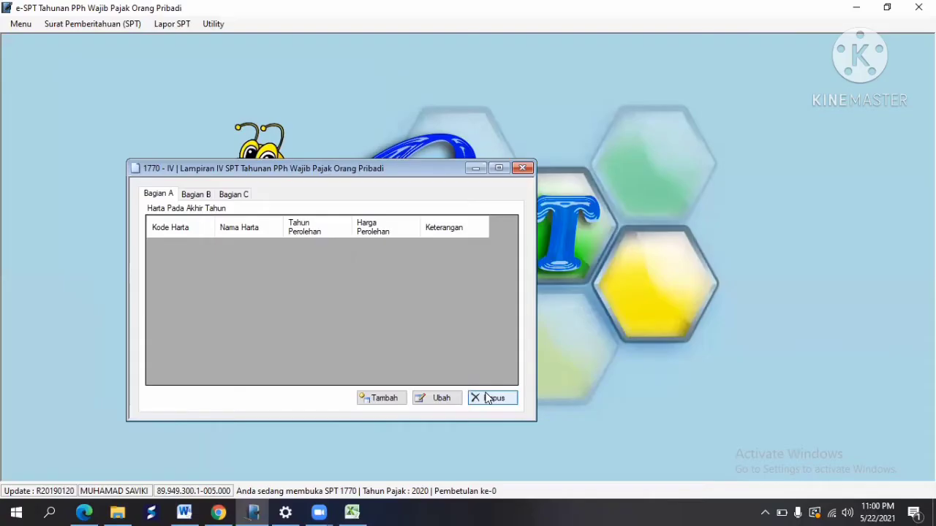
left_click(373, 399)
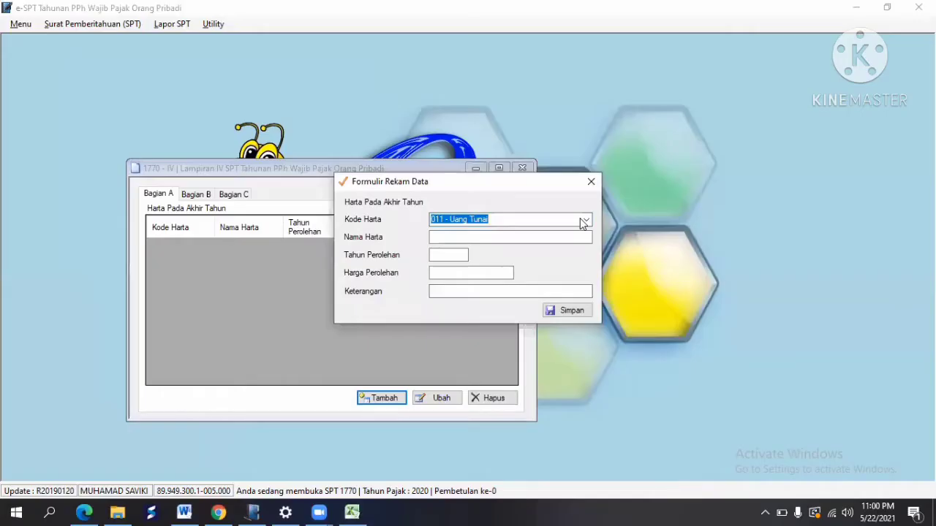
left_click(586, 220)
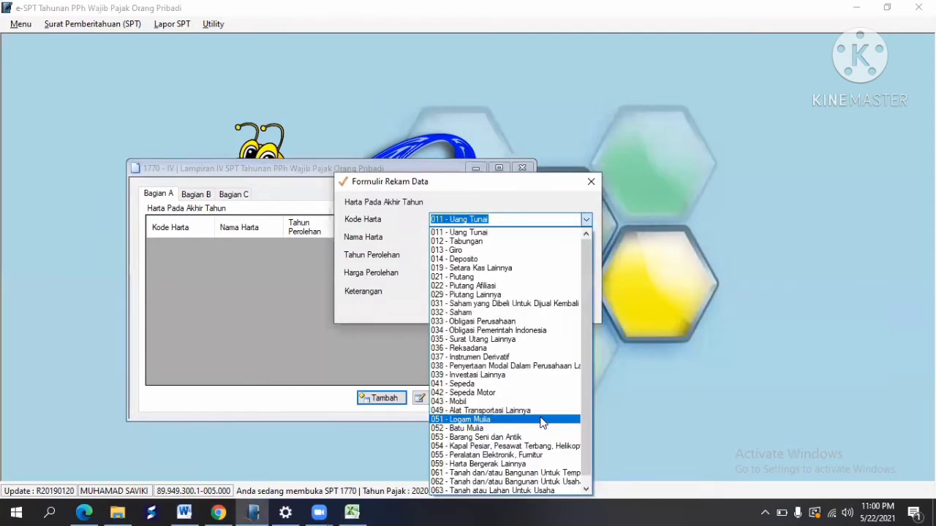
left_click(531, 473)
left_click(448, 239)
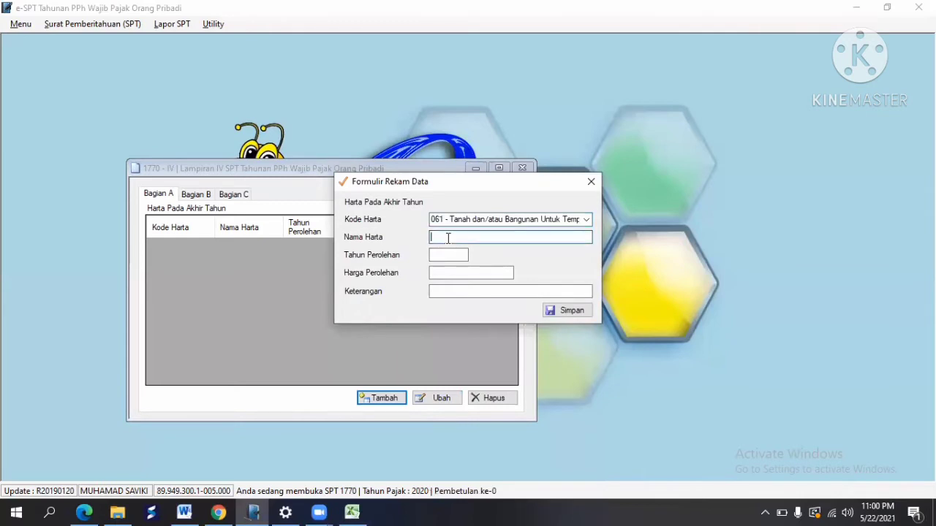
right_click(446, 237)
left_click(482, 298)
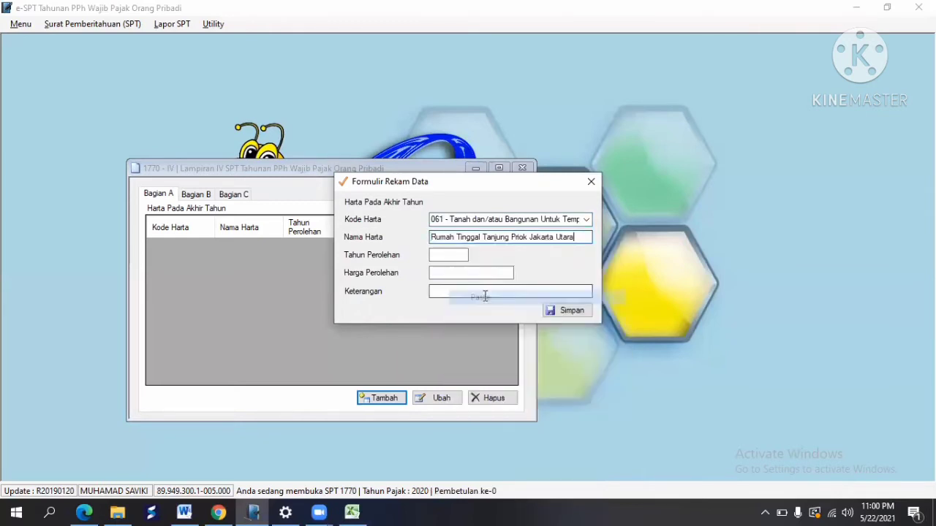
Step: Enter acquisition year 2000 and price 1.000.000.000 for the house, then save the entry
left_click(448, 255)
key("alt+Tab")
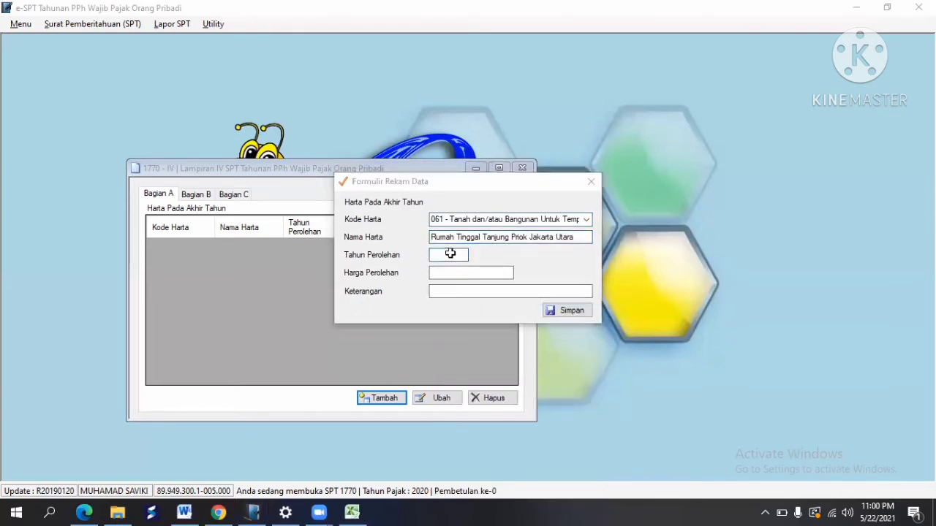
key("ctrl+c")
key("alt+Tab")
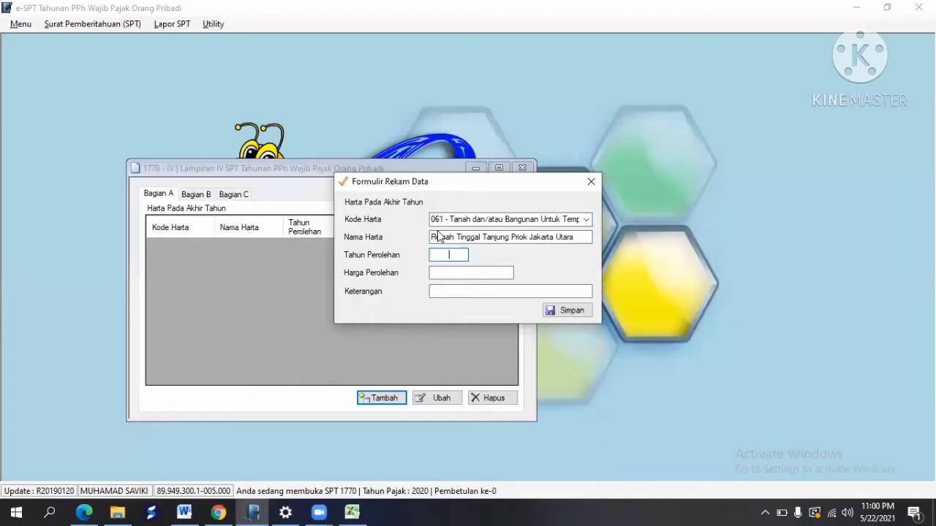
key("Tab")
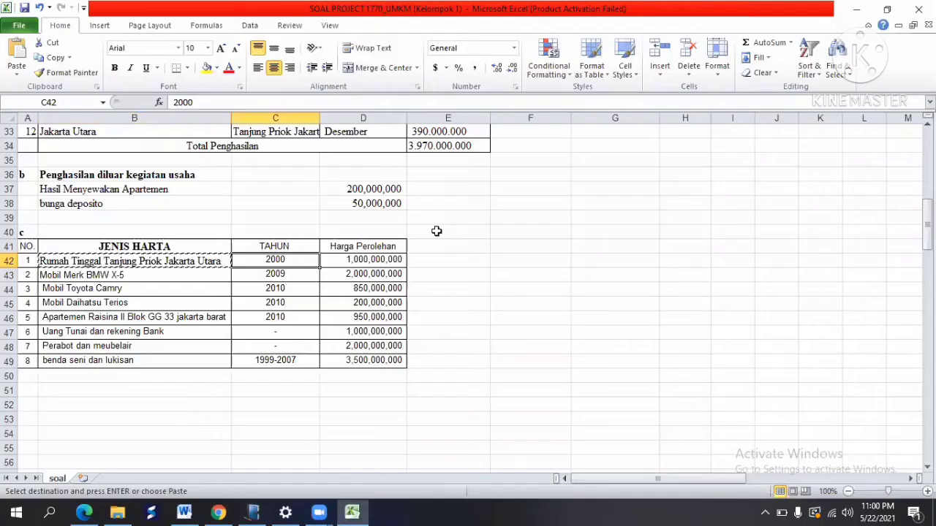
key("alt+Tab")
left_click(383, 258)
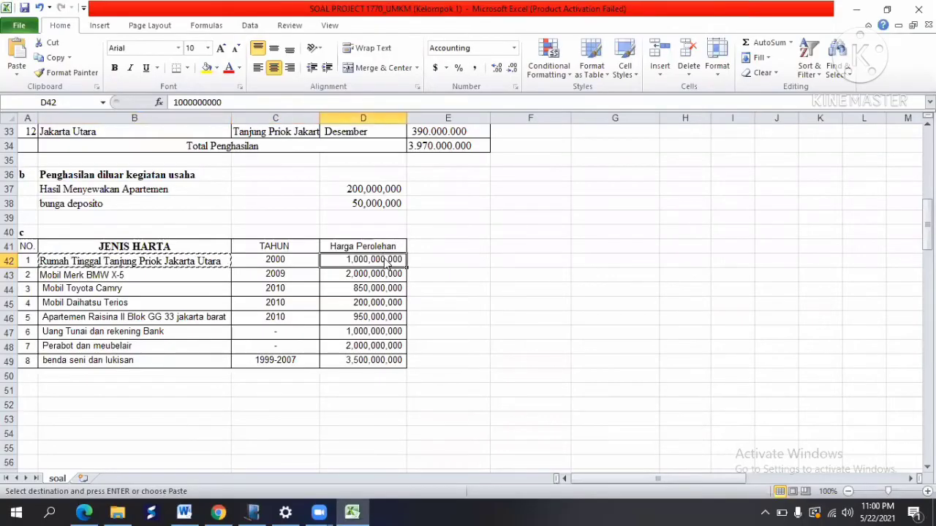
key("alt+Tab")
type("1.0")
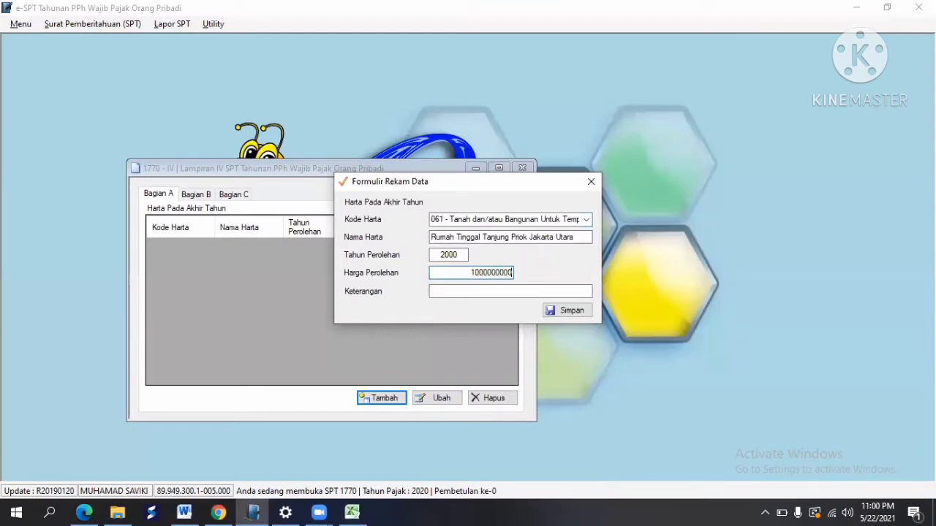
type("00.000.000")
key("Tab")
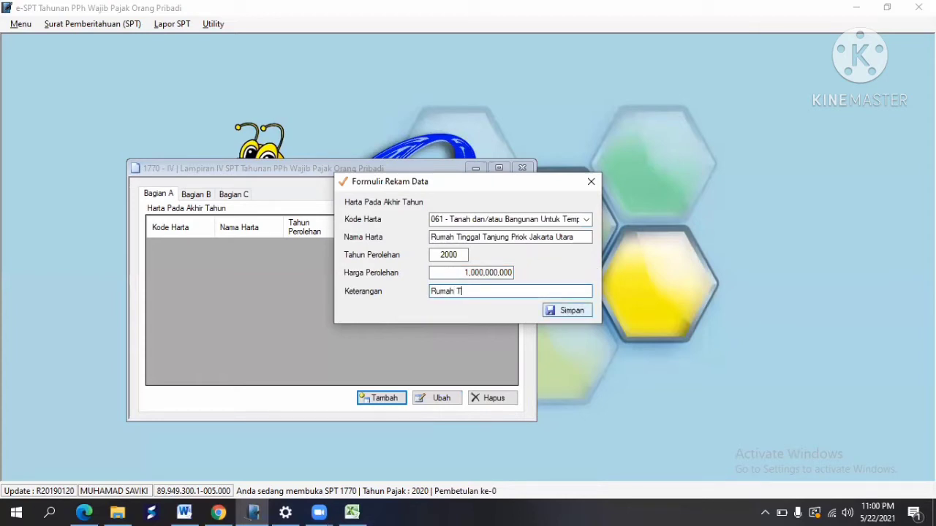
left_click(582, 312)
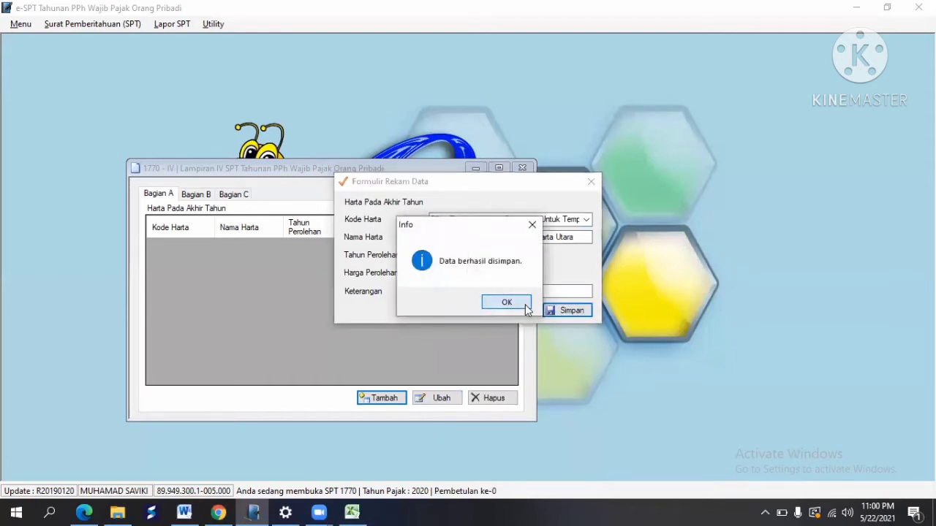
left_click(506, 302)
Step: Start a new asset with code 043 - Mobil named 'Mobil Merk BMW X-5', copied from cell B43
key("alt+Tab")
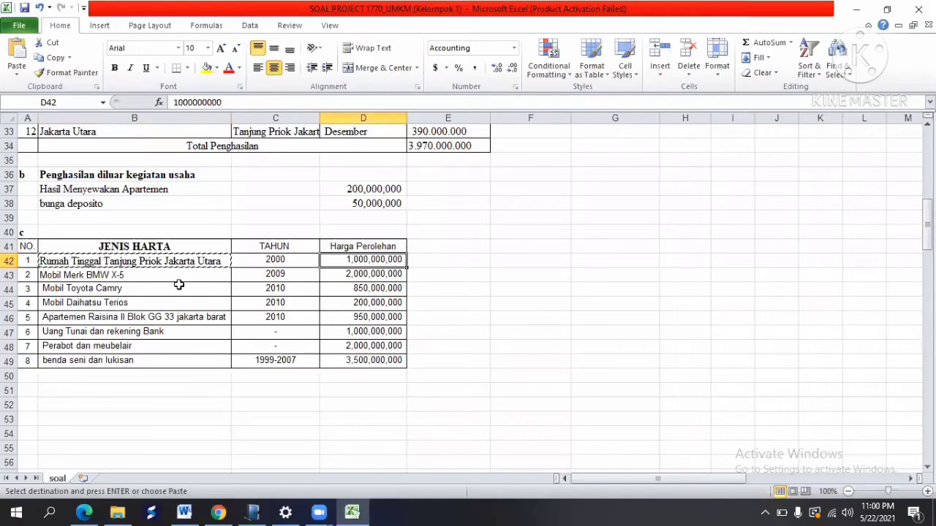
left_click(108, 275)
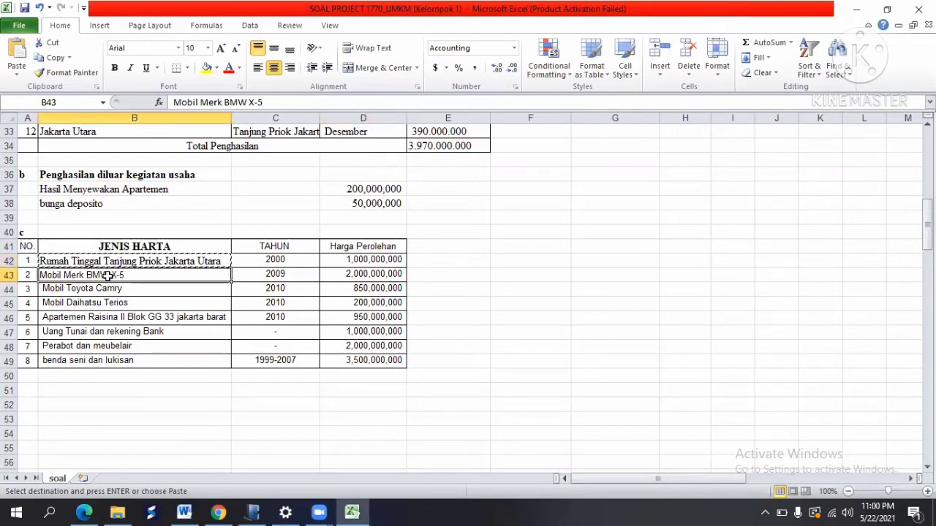
left_click(57, 58)
key("alt+Tab")
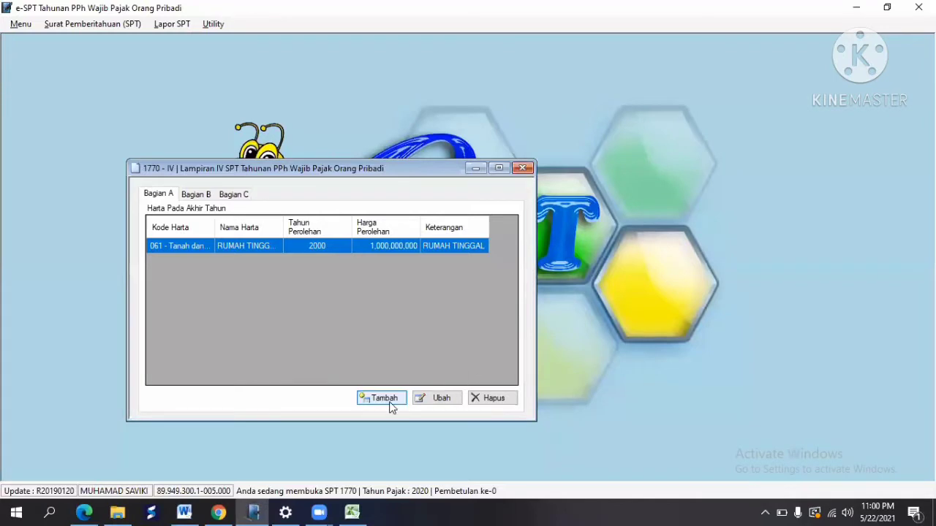
left_click(390, 406)
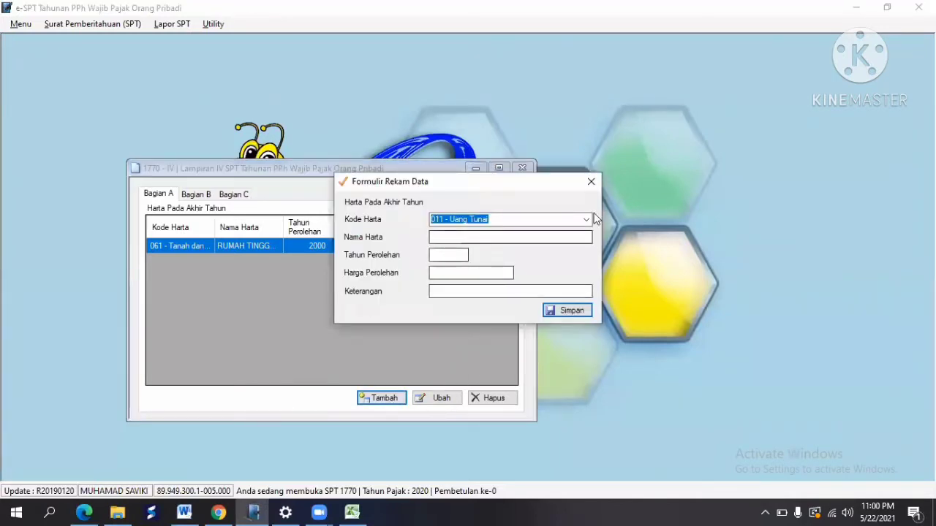
left_click(586, 220)
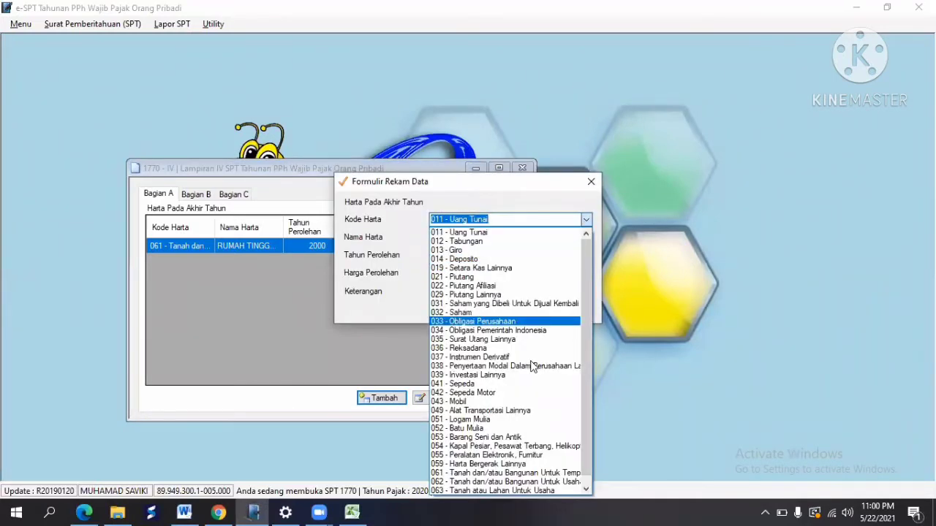
left_click(505, 402)
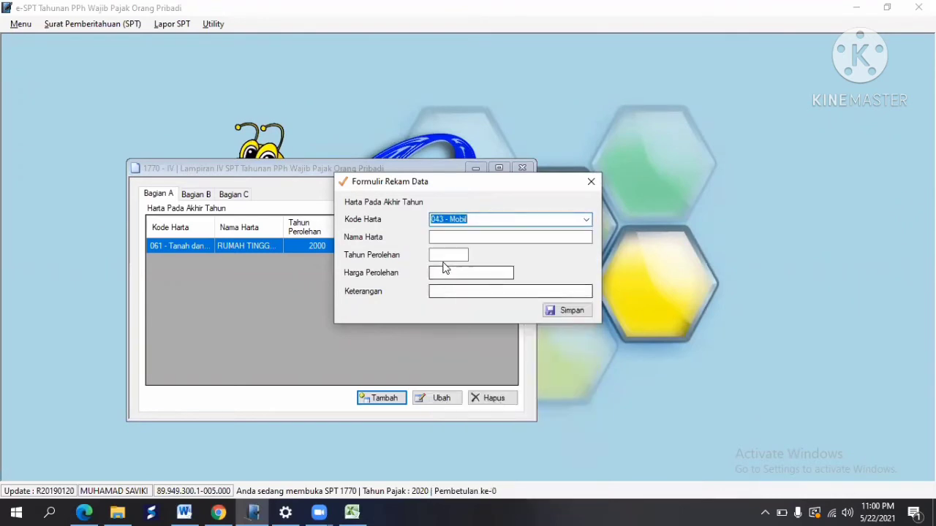
left_click(432, 237)
right_click(433, 237)
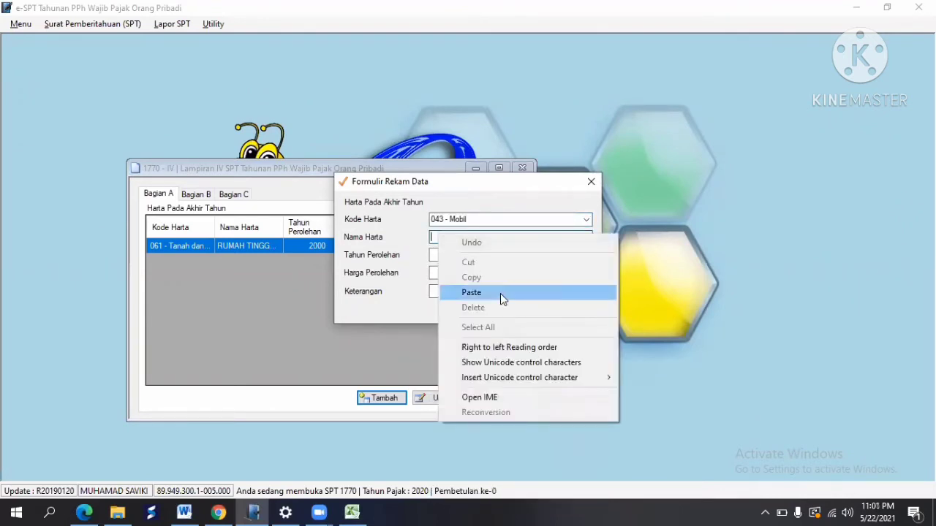
left_click(500, 293)
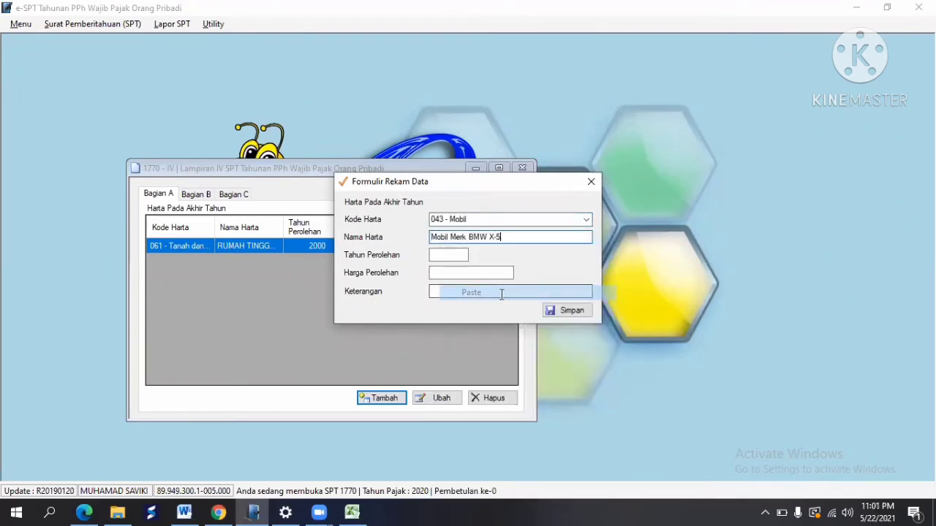
Step: Enter year 2009 and price 2,000,000,000 for the BMW, then save the entry
left_click(453, 256)
key("alt+Tab")
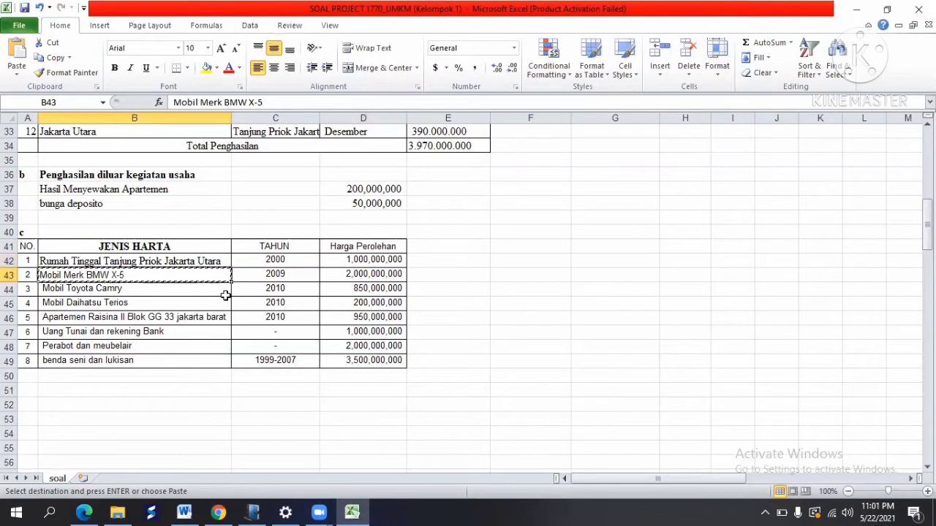
left_click(263, 276)
key("ctrl+c")
key("alt+Tab")
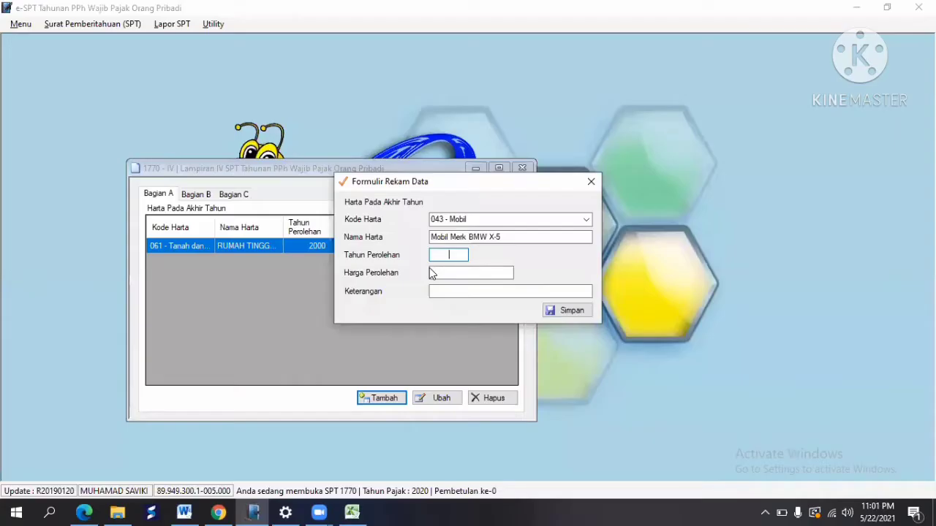
key("Tab")
key("alt+Tab")
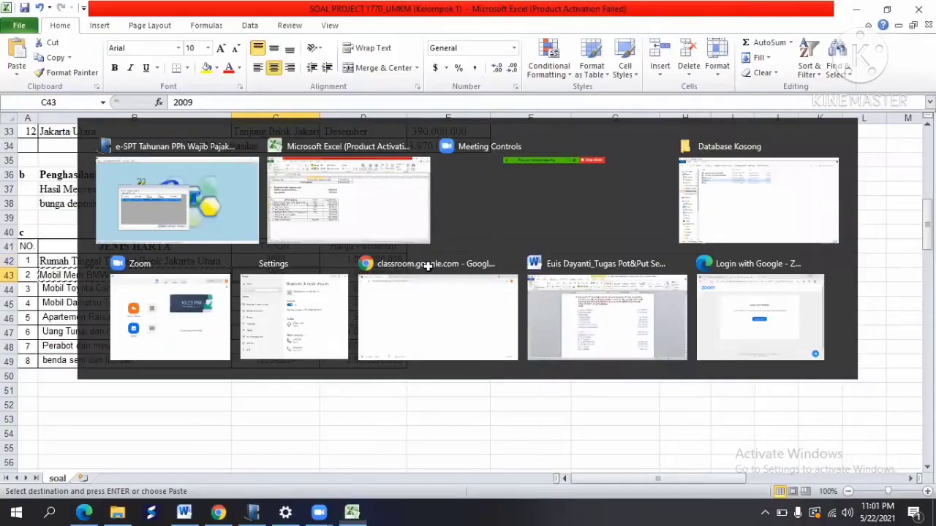
left_click(375, 274)
key("ctrl+c")
key("alt+Tab")
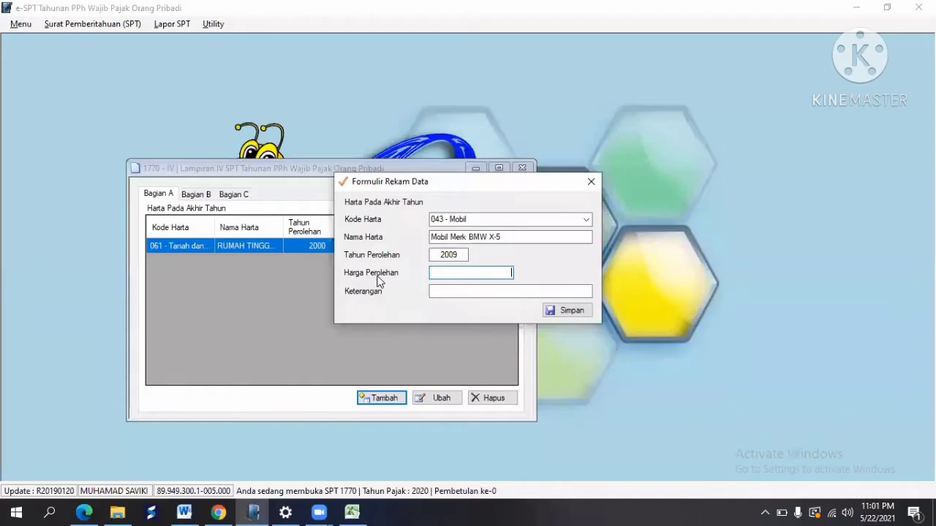
type("2,000,000,000")
key("Tab")
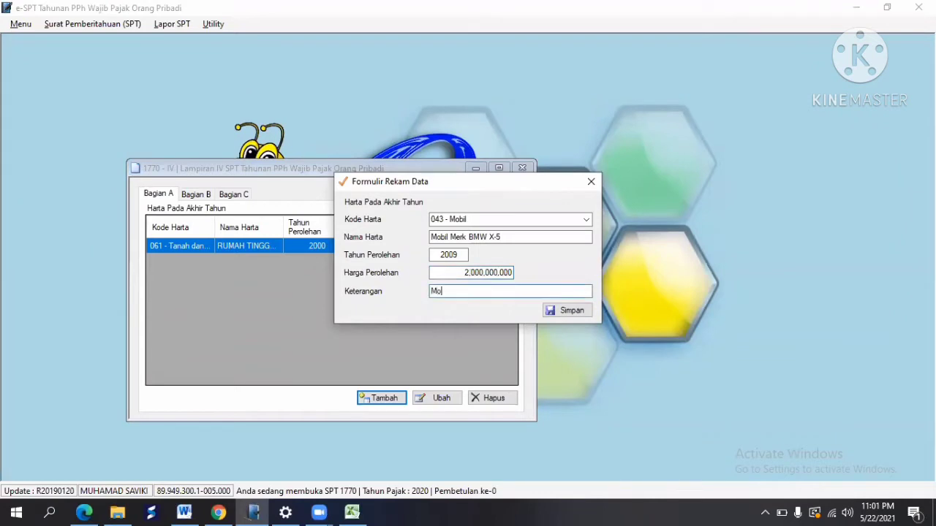
left_click(577, 310)
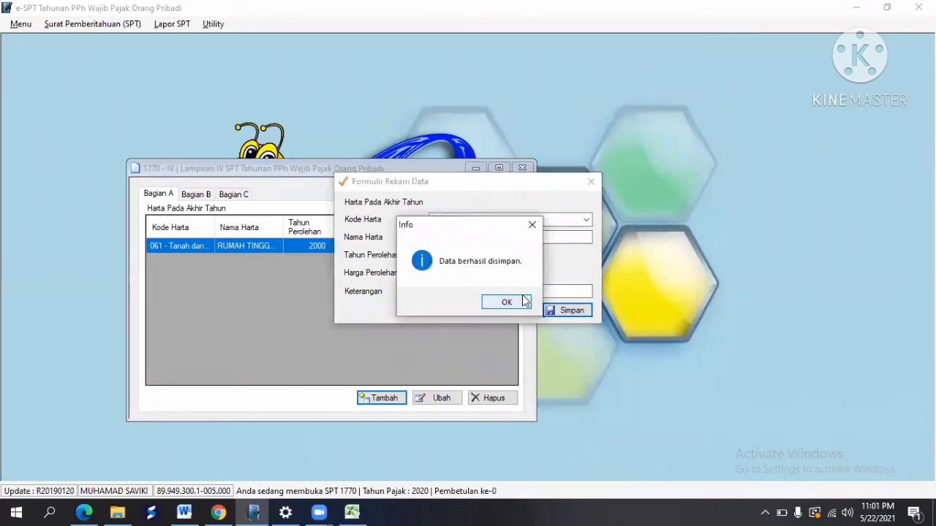
left_click(507, 302)
key("alt+Tab")
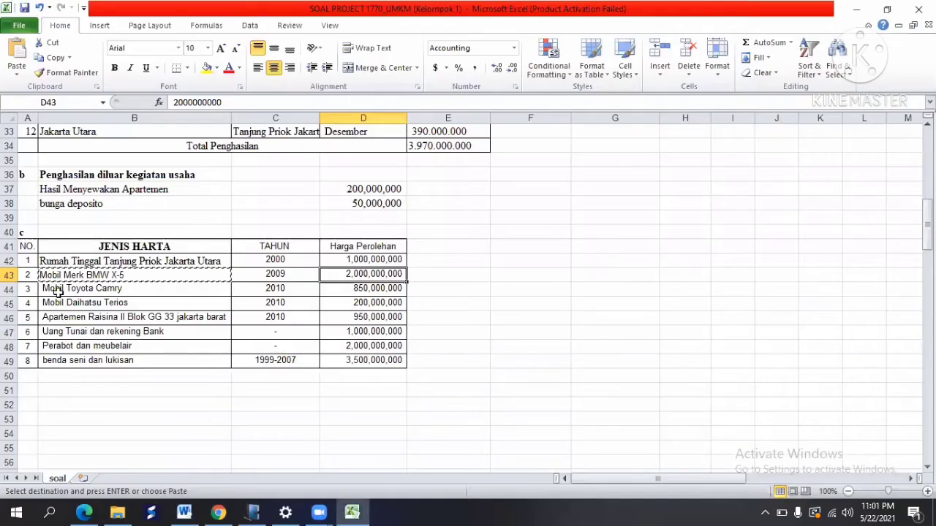
Step: Start a new asset with code 043 - Mobil named 'Mobil Toyota Camry', copied from cell B44
left_click(58, 291)
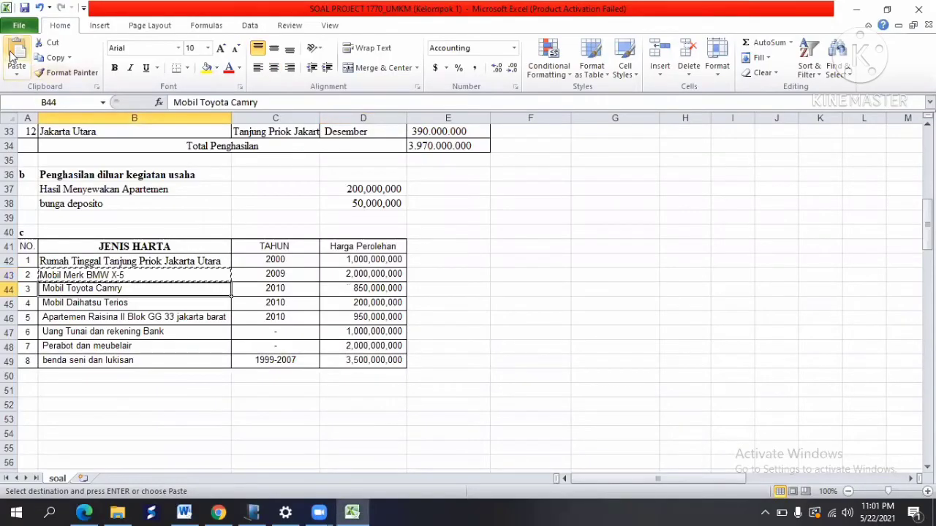
left_click(53, 57)
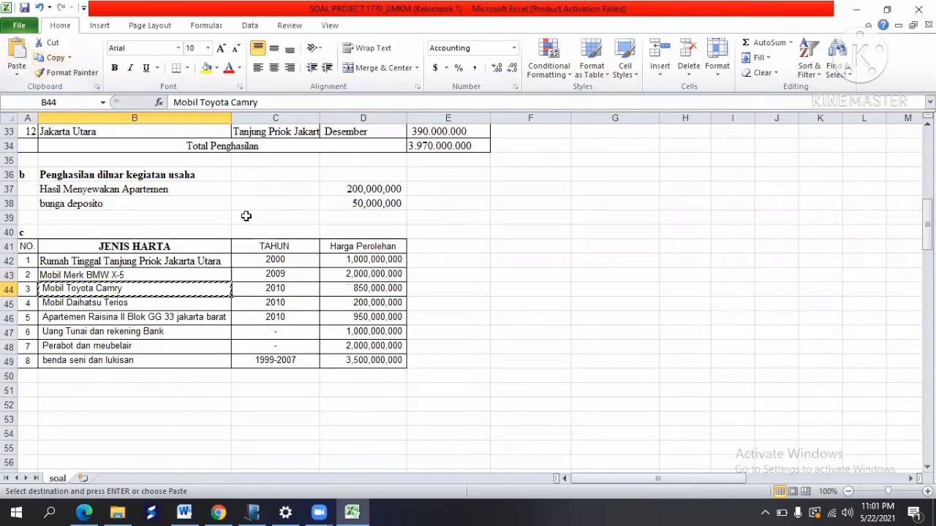
key("alt+Tab")
left_click(377, 399)
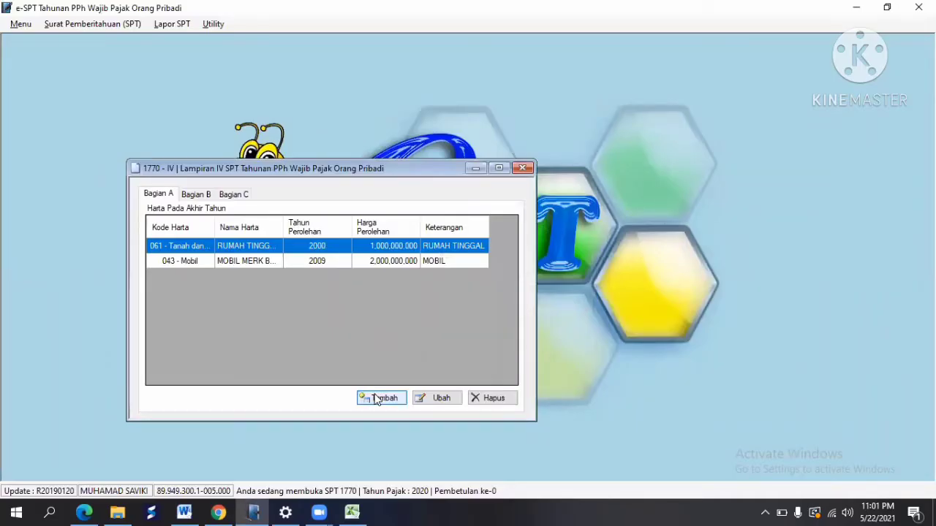
left_click(586, 221)
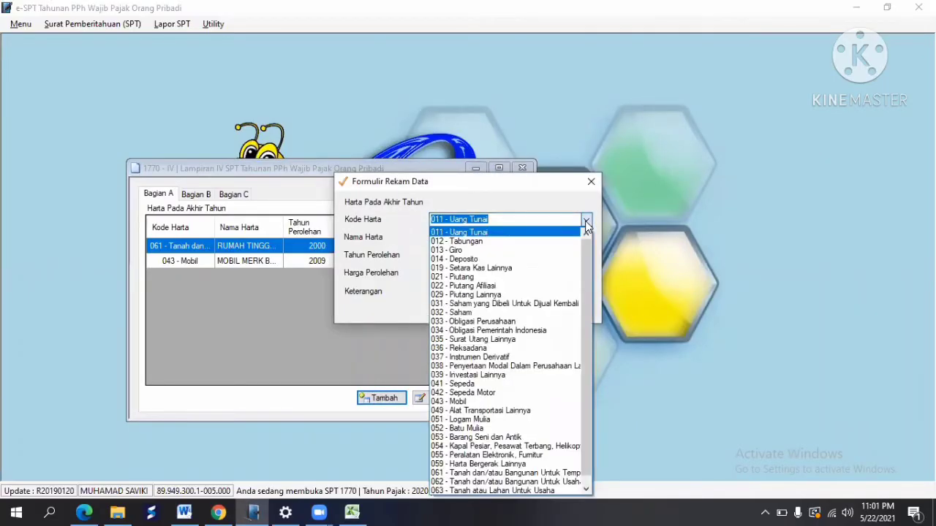
left_click(520, 402)
left_click(459, 236)
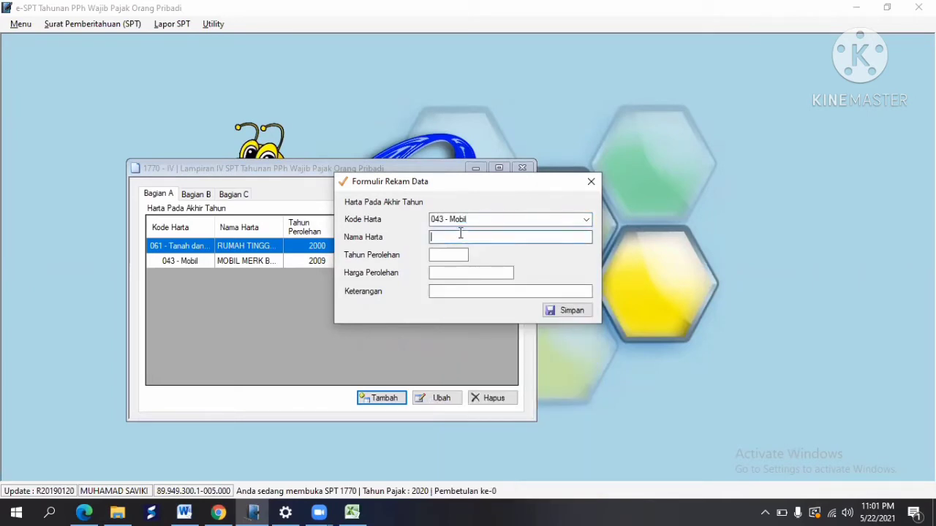
right_click(460, 236)
left_click(494, 293)
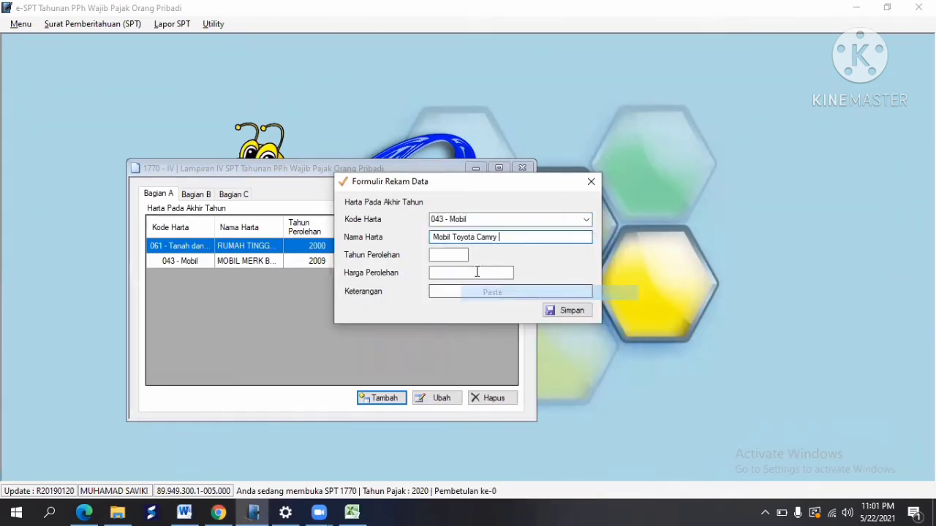
Step: Enter year 2010, cost 850,000,000 and description 'Mobil' for the Camry, then save
left_click(440, 253)
key("alt+Tab")
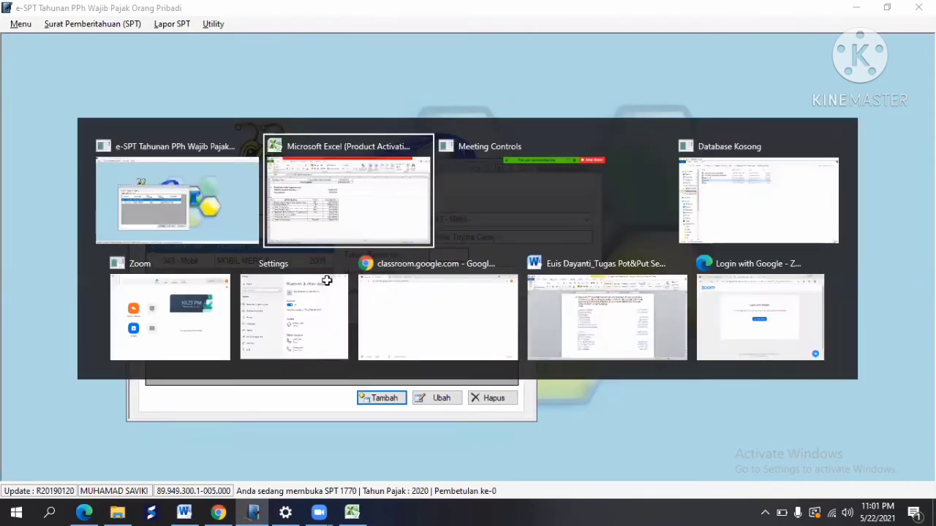
left_click(297, 288)
key("ctrl+c")
key("alt+Tab")
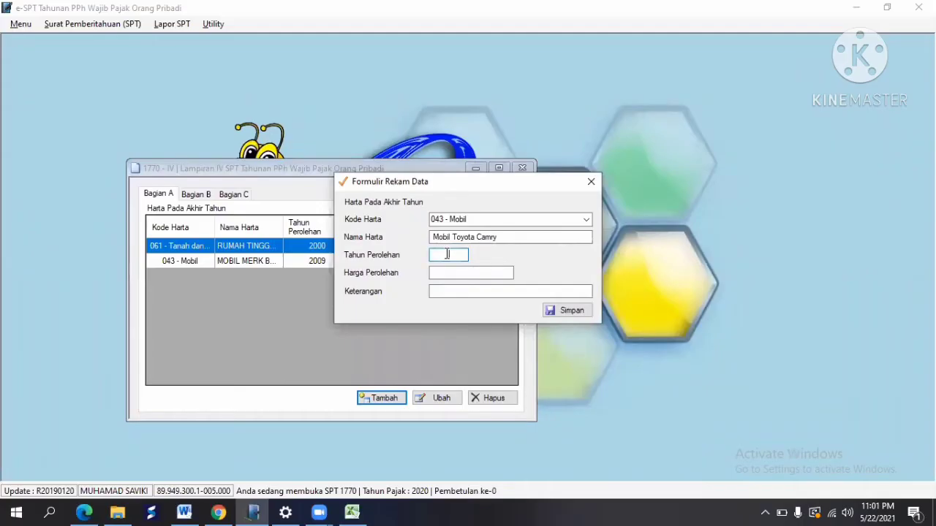
key("Tab")
key("alt+Tab")
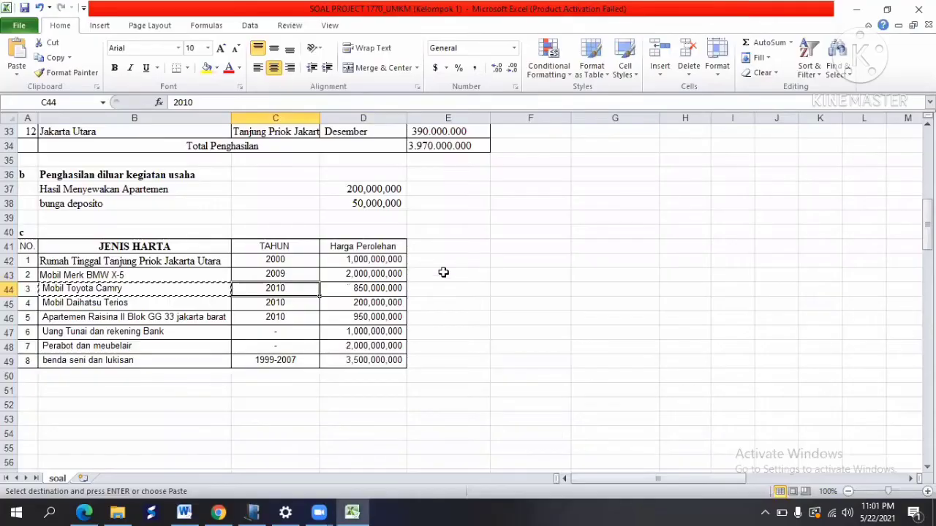
left_click(374, 289)
key("ctrl+c")
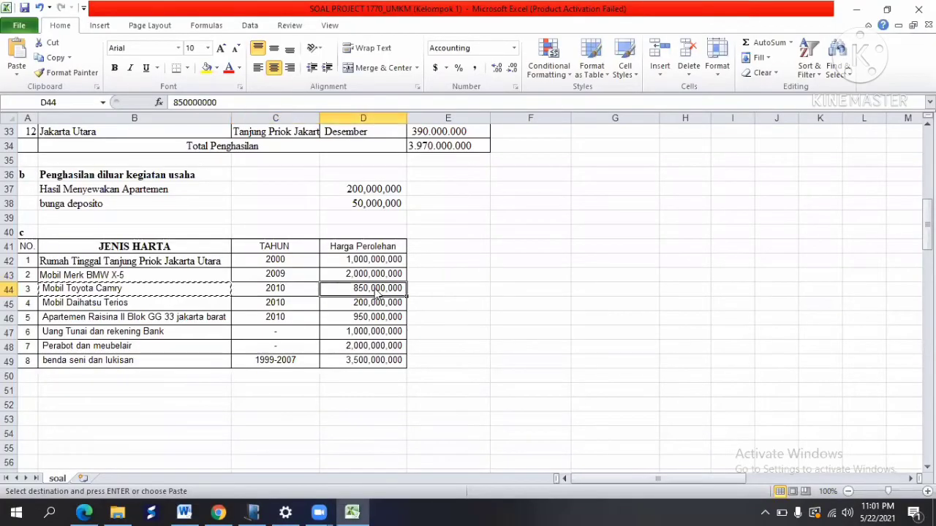
key("alt+Tab")
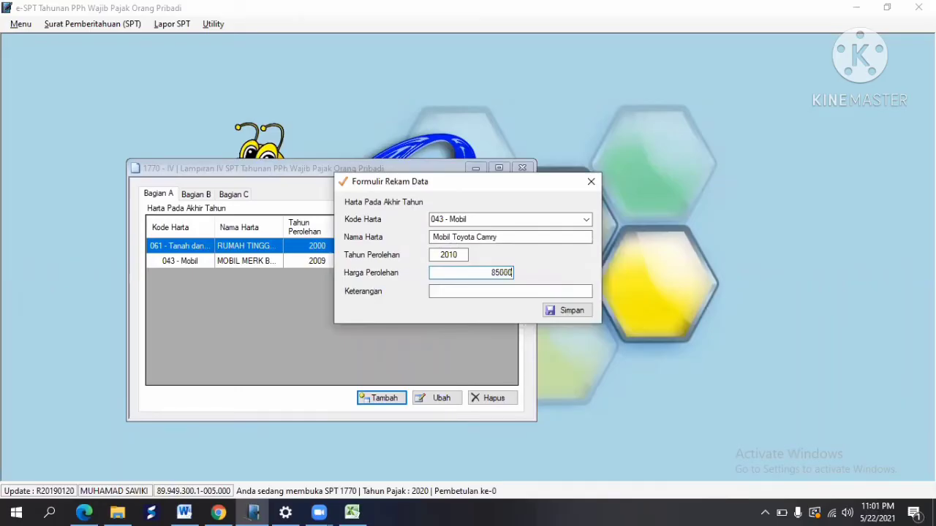
key("Tab")
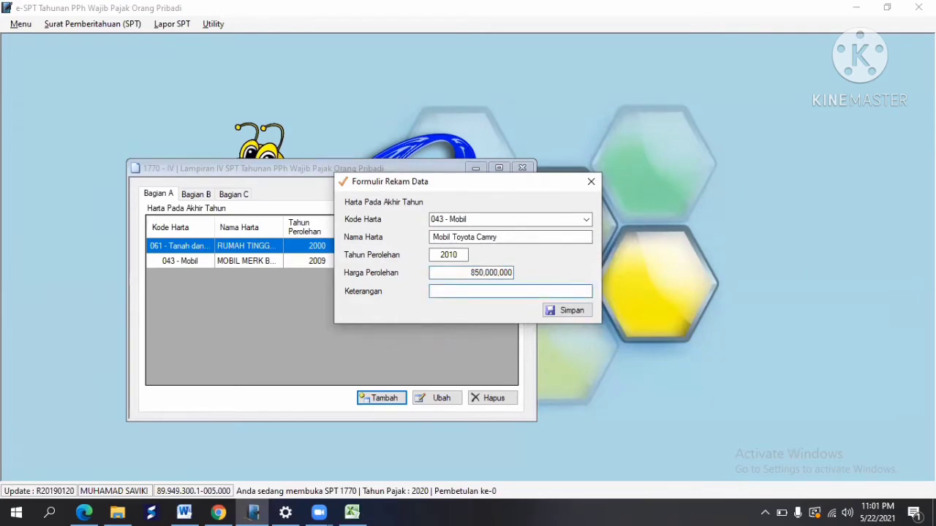
type("Mobil")
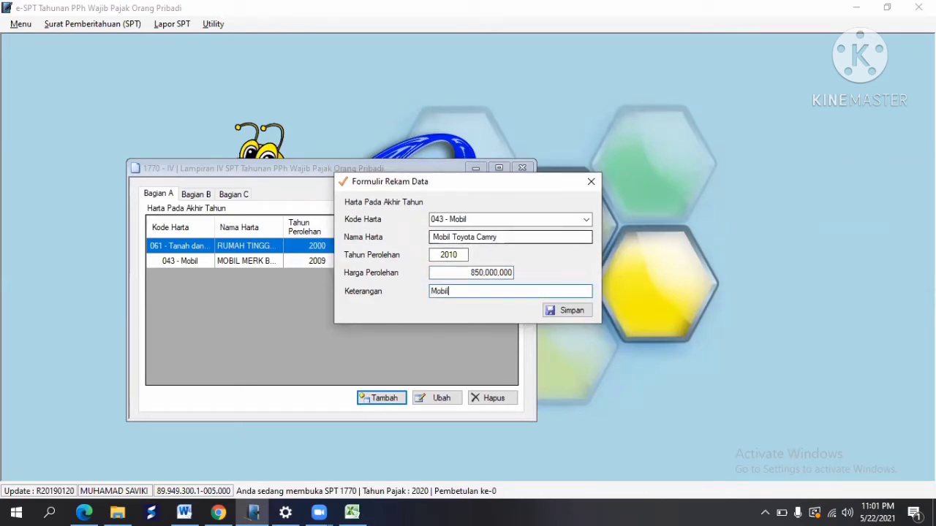
left_click(572, 311)
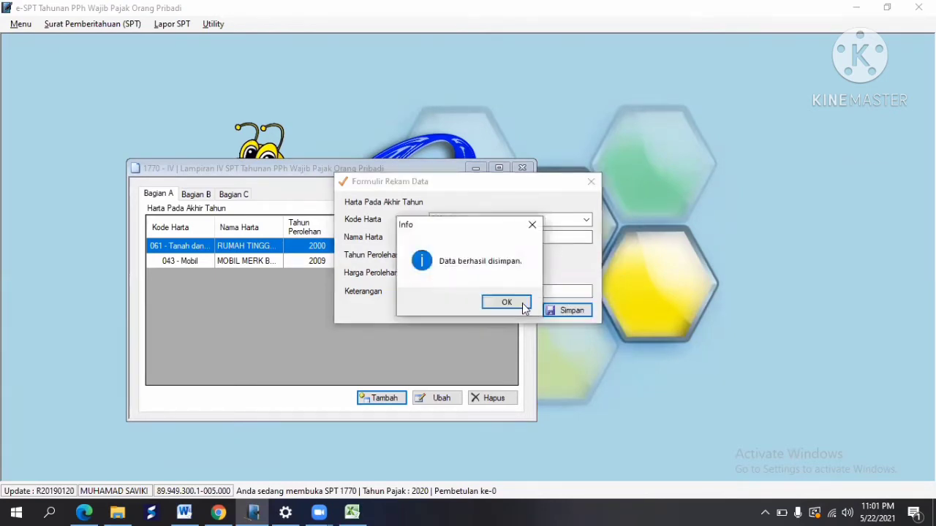
left_click(518, 306)
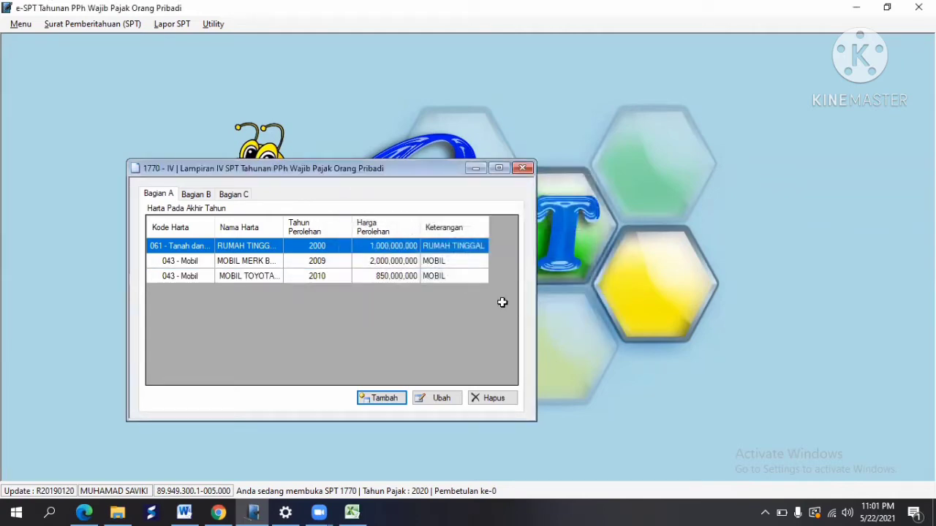
key("alt+Tab")
Step: Start a new asset with code 043 - Mobil named 'Mobil Daihatsu Terios', copied from cell B45
left_click(108, 303)
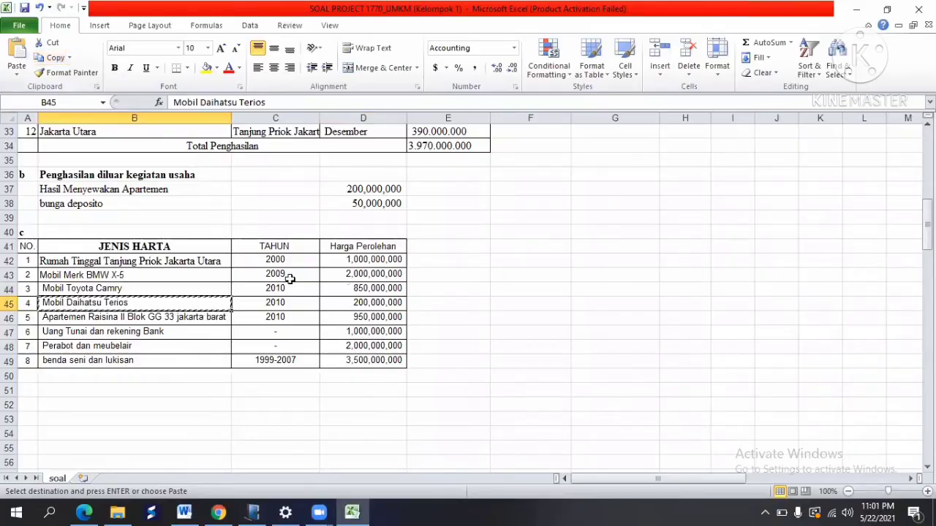
key("alt+Tab")
left_click(386, 400)
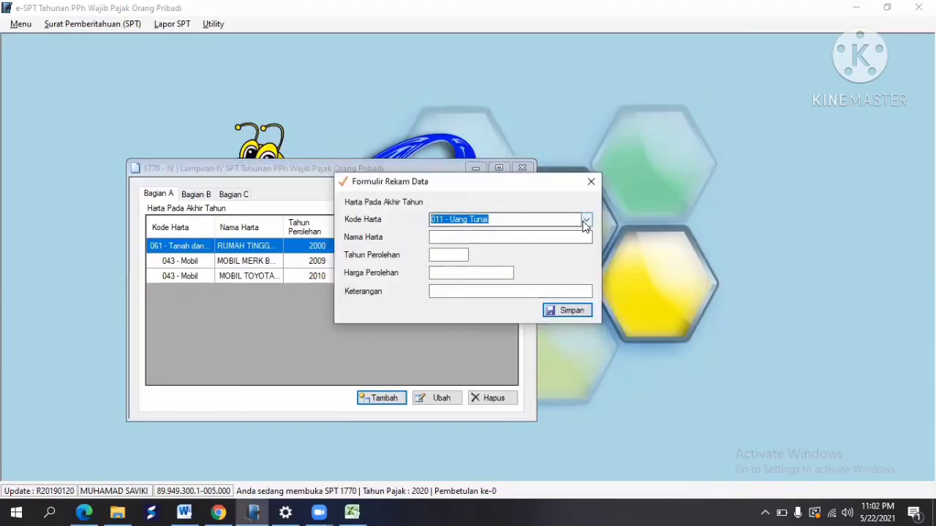
left_click(585, 221)
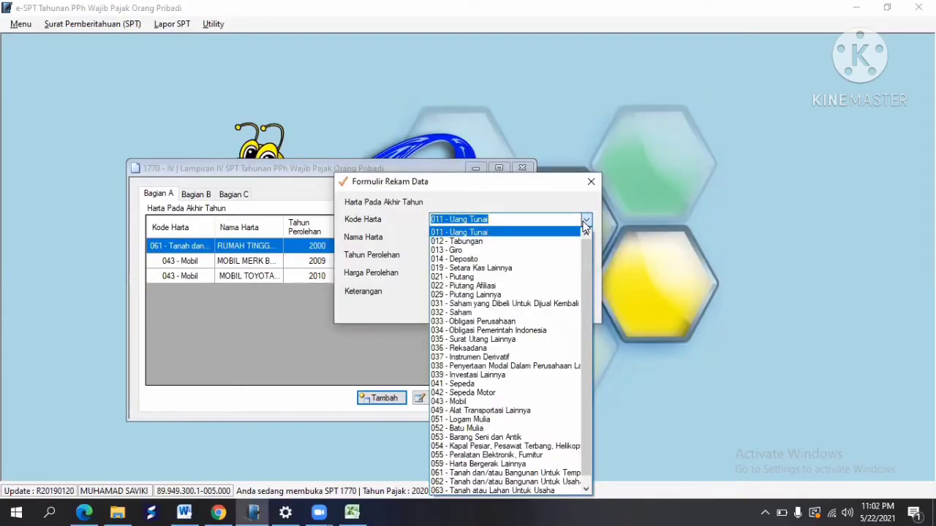
left_click(477, 402)
left_click(444, 239)
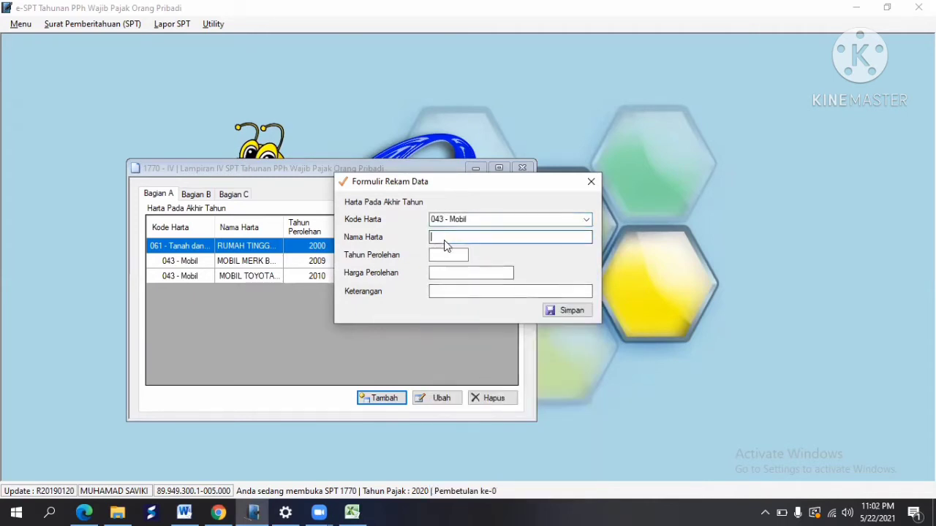
right_click(445, 241)
left_click(477, 299)
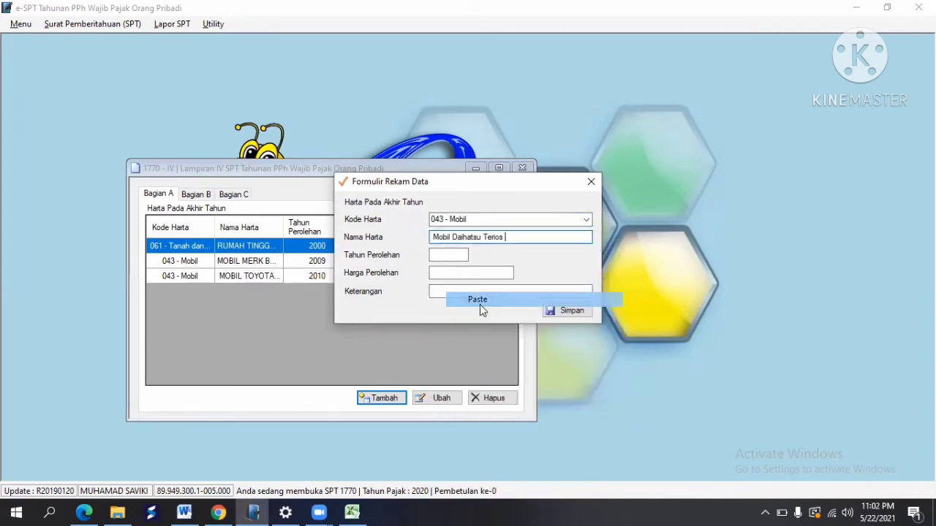
Step: Enter year 2010 and cost 200,000,000 for the Terios, then save the entry
left_click(449, 254)
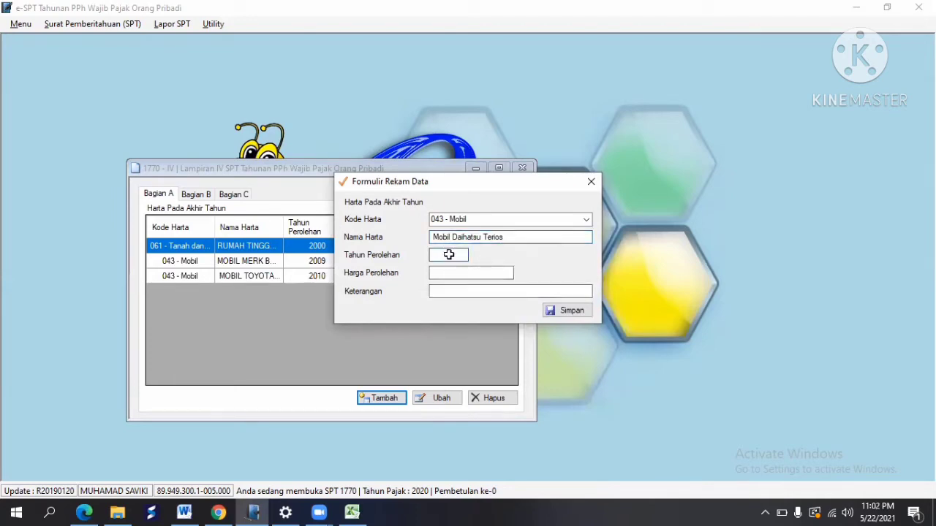
key("alt+Tab")
left_click(278, 303)
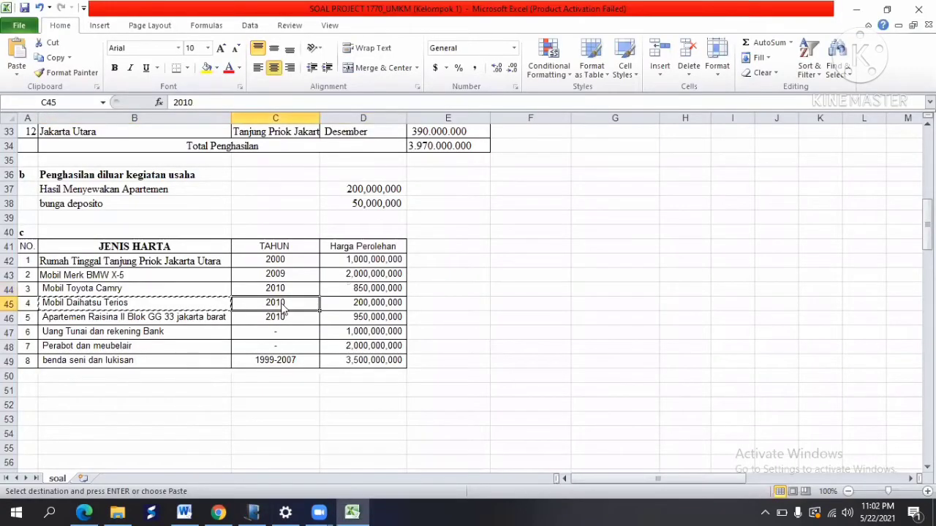
key("alt+Tab")
type("201")
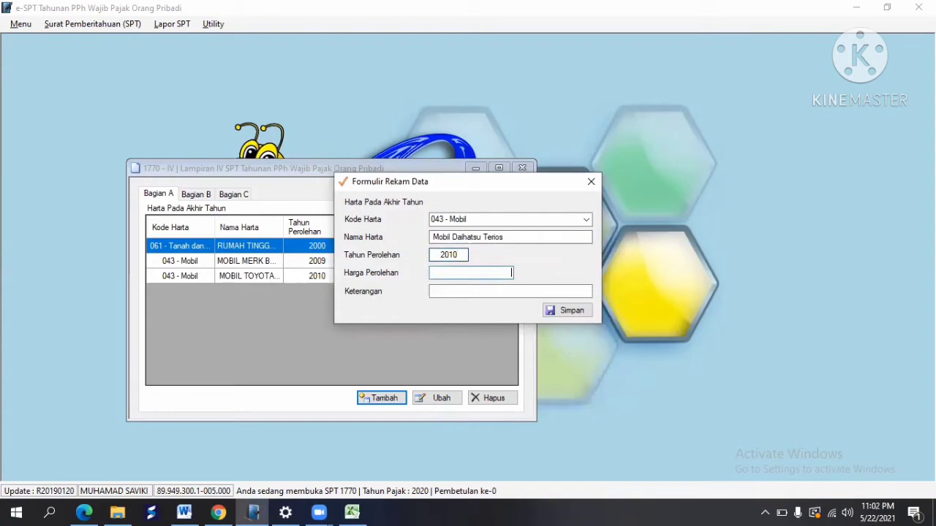
key("alt+Tab")
left_click(395, 305)
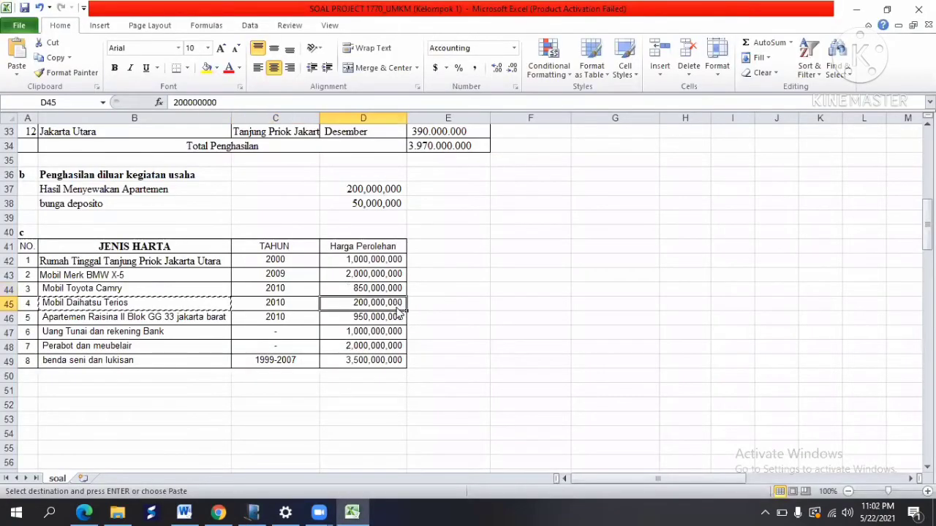
key("alt+Tab")
type("20000")
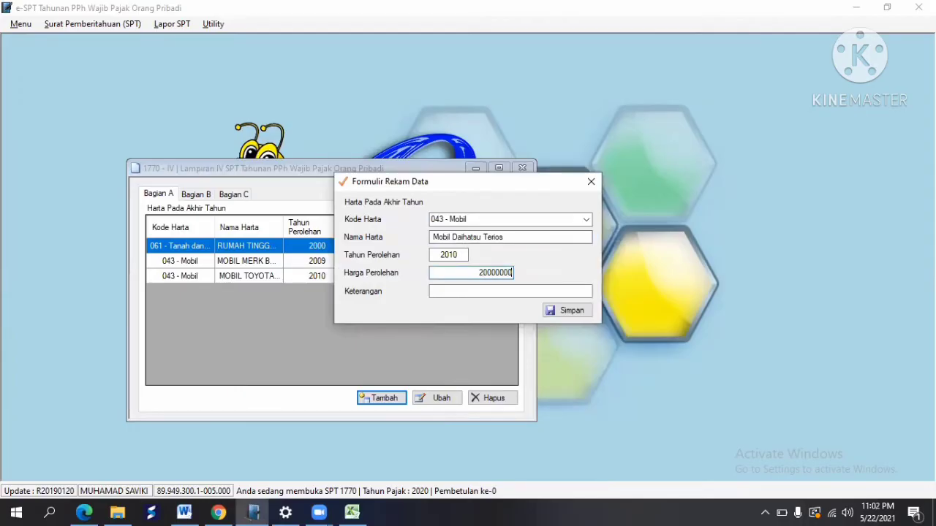
key("Tab")
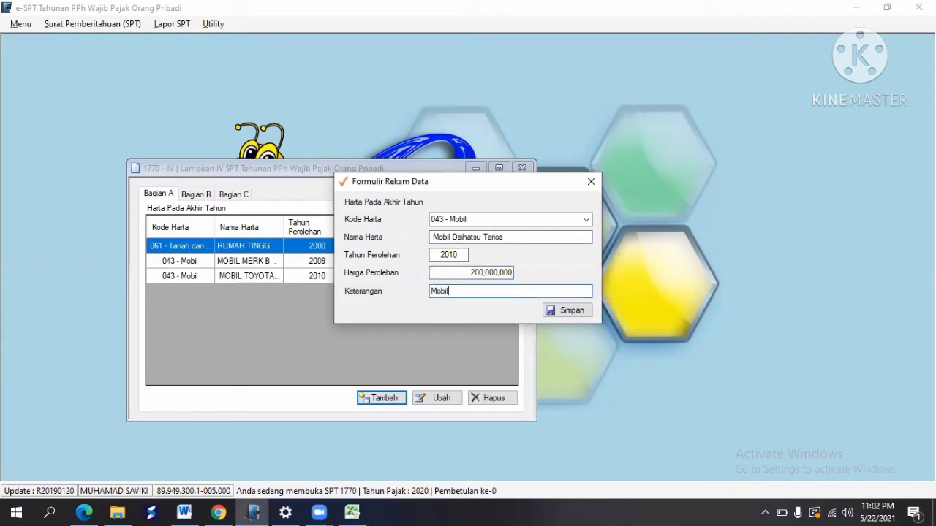
left_click(570, 310)
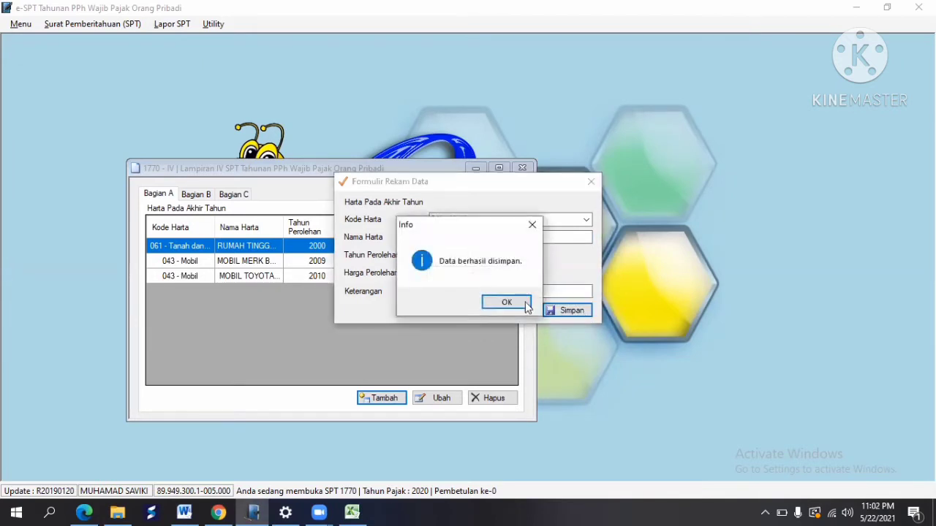
left_click(511, 304)
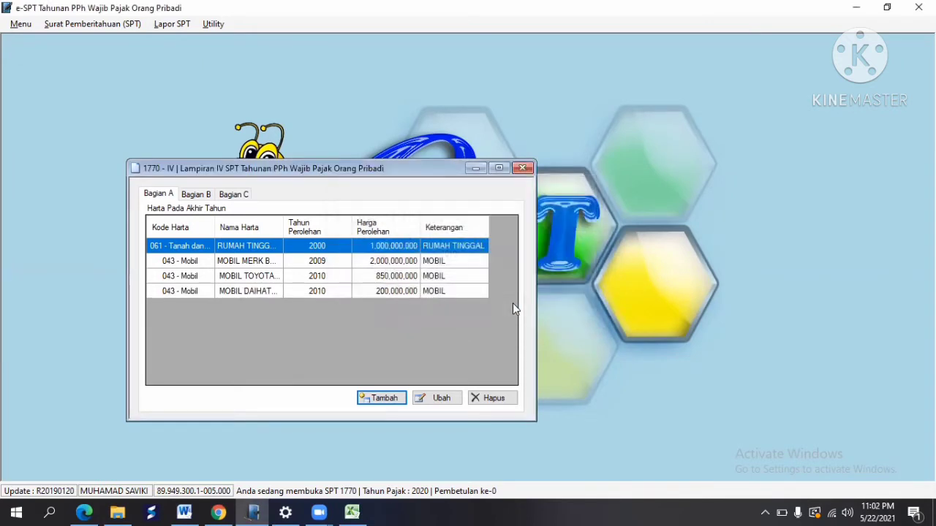
key("alt+Tab")
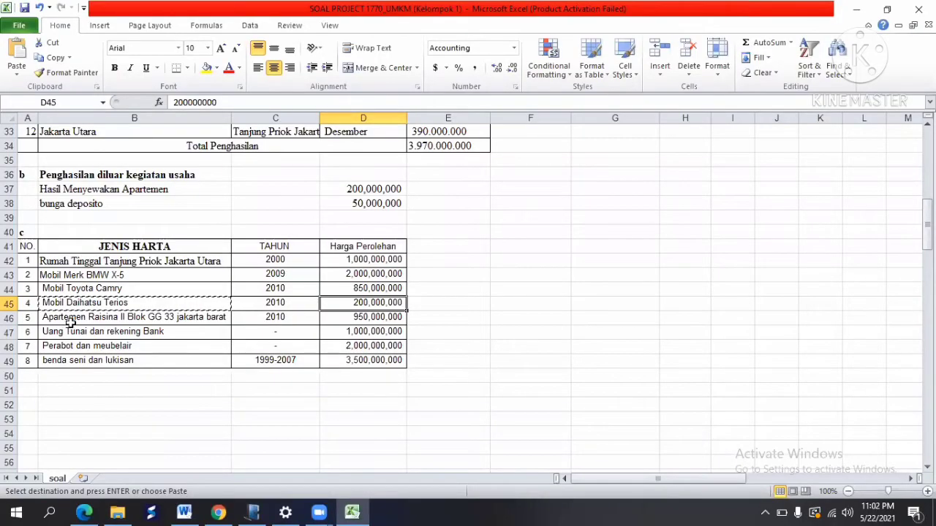
Step: Start a new asset with Kode Harta 062 named 'Apartemen Raisina II', copied from cell B46
left_click(69, 323)
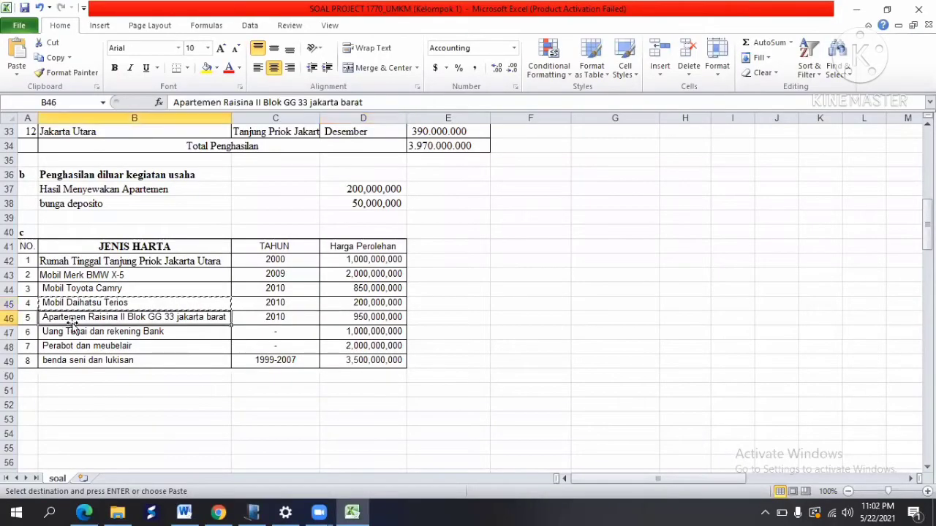
left_click(52, 60)
key("alt+Tab")
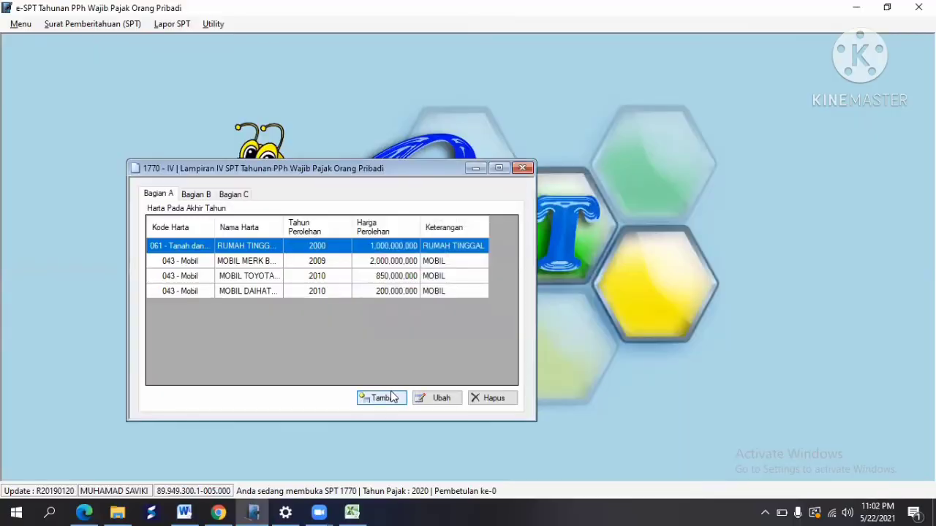
left_click(383, 399)
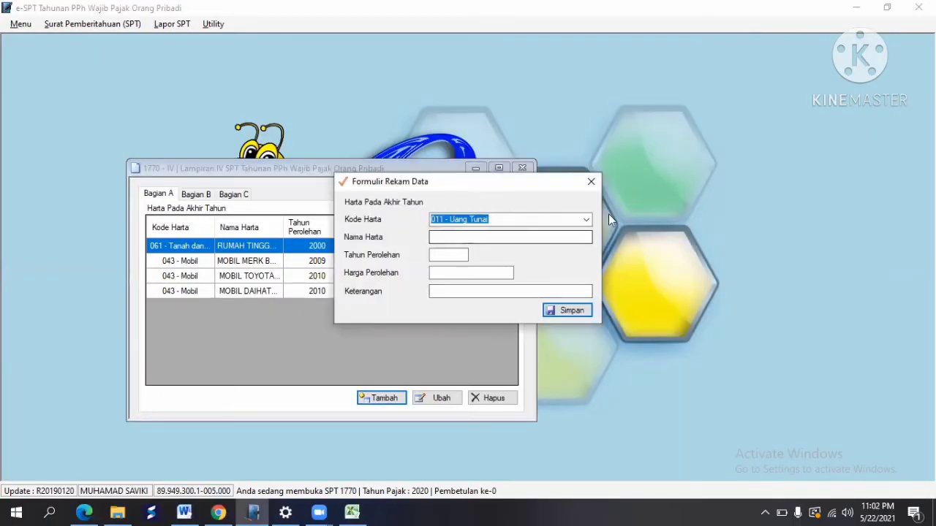
left_click(586, 220)
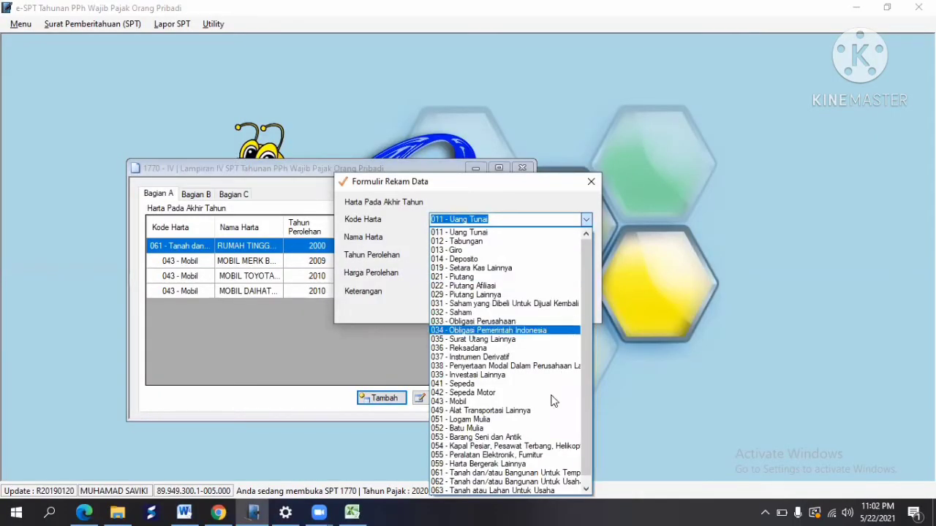
left_click(525, 482)
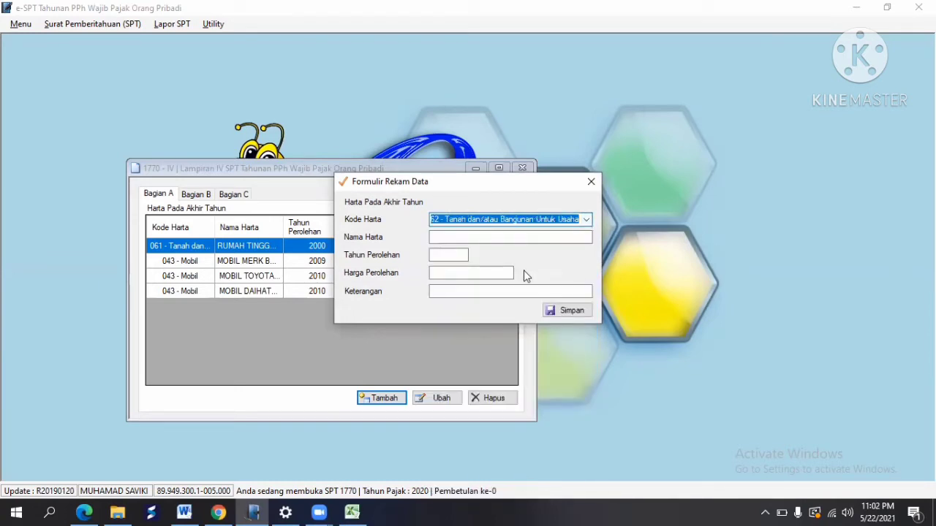
left_click(468, 235)
right_click(468, 235)
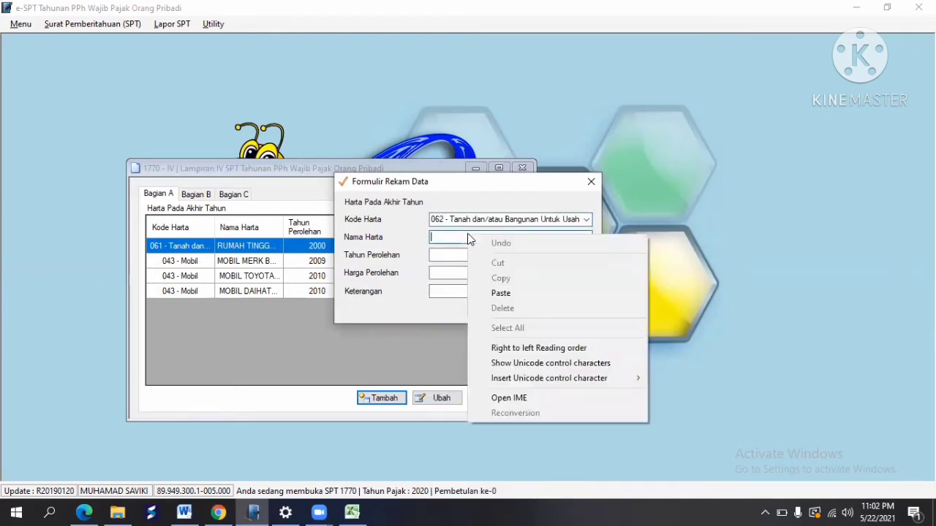
left_click(510, 293)
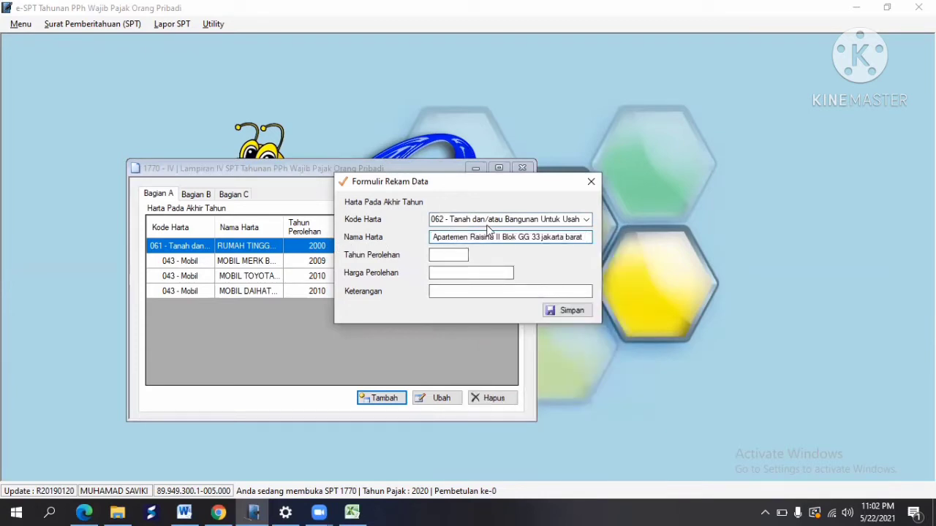
Step: Enter year 2010, price 950.000.000 and note 'Apartemen' for the apartment, then save
left_click(443, 255)
key("alt+Tab")
left_click(275, 317)
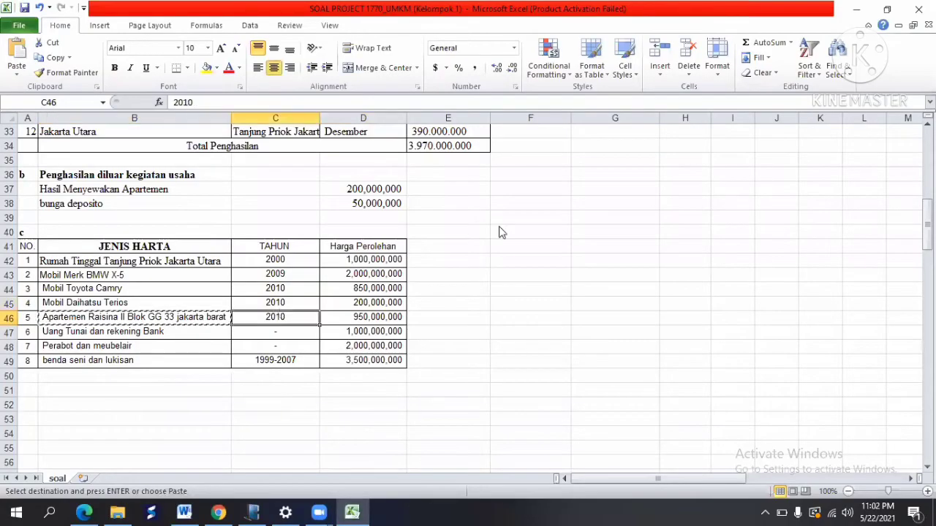
key("alt+Tab")
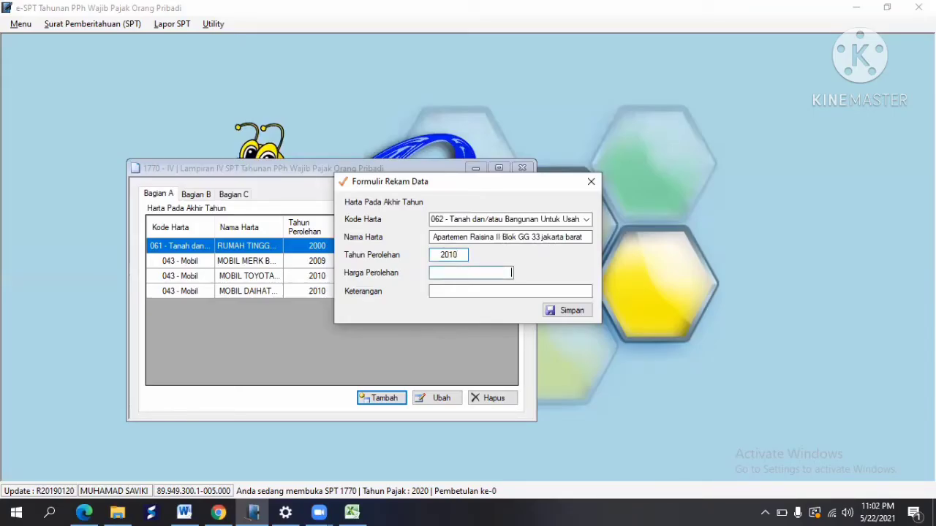
key("alt+Tab")
left_click(369, 318)
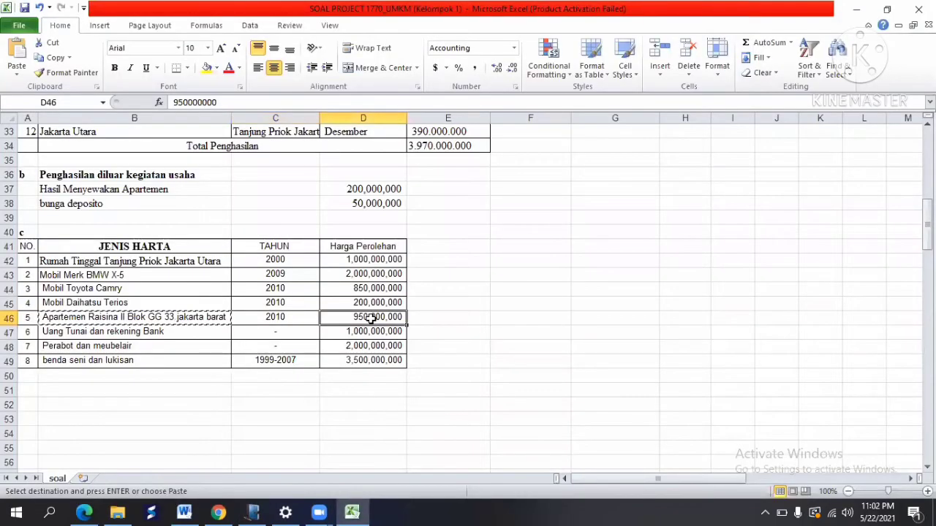
key("alt+Tab")
type("9")
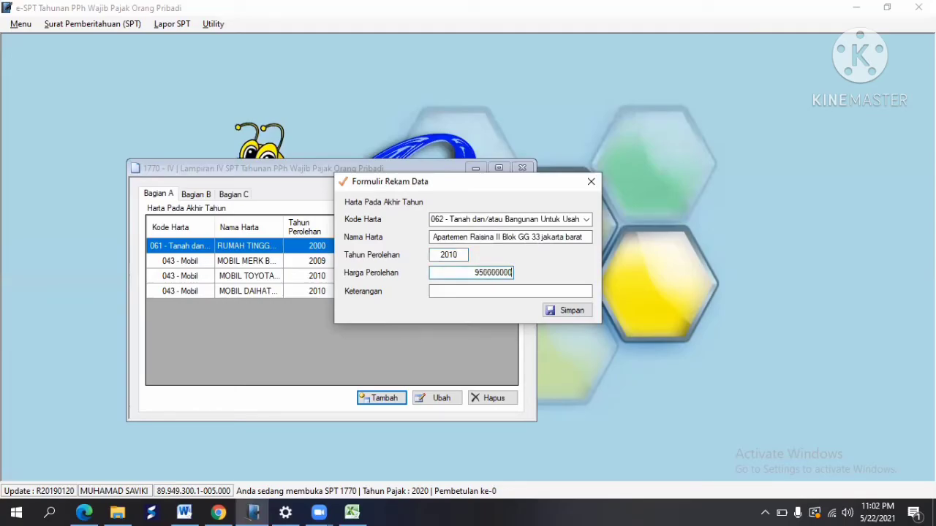
key("Tab")
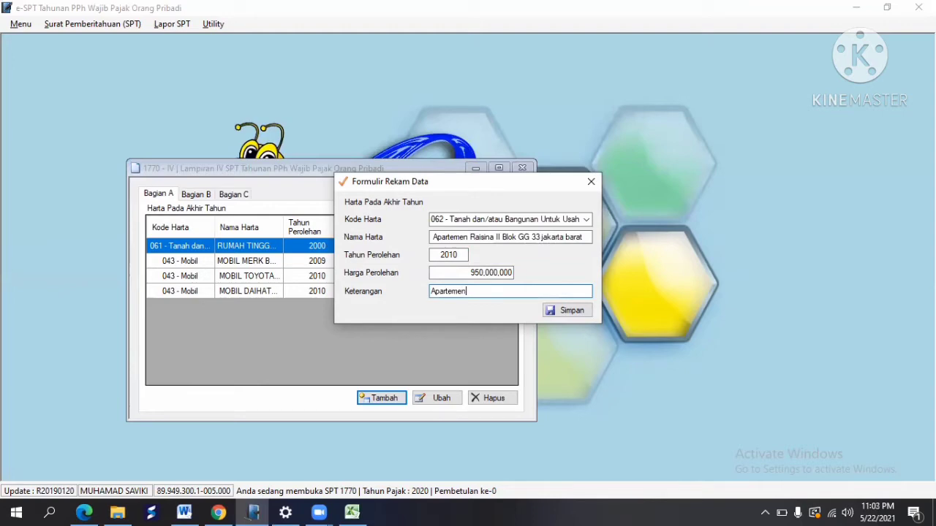
left_click(570, 311)
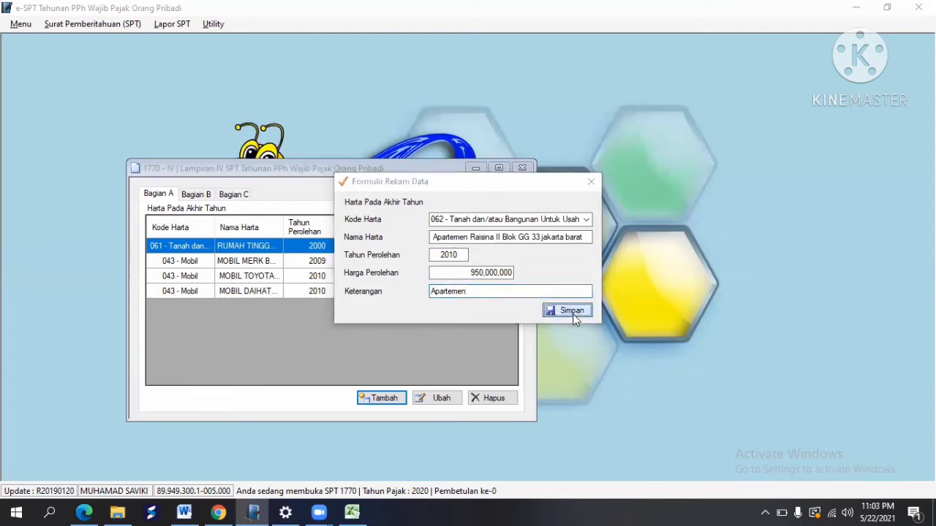
left_click(506, 303)
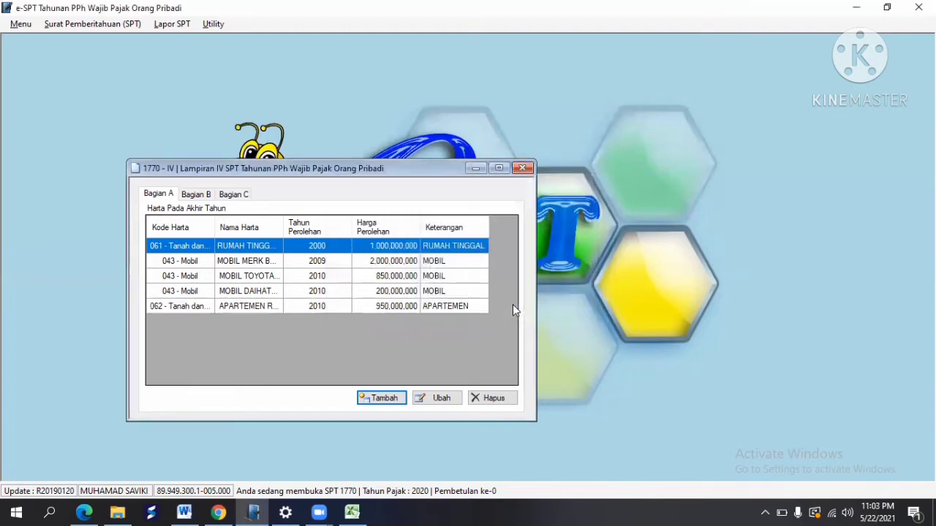
key("alt+Tab")
Step: Start a new asset with code 011 - Uang Tunai named 'Uang Tunai dan rekening Bank'
left_click(77, 329)
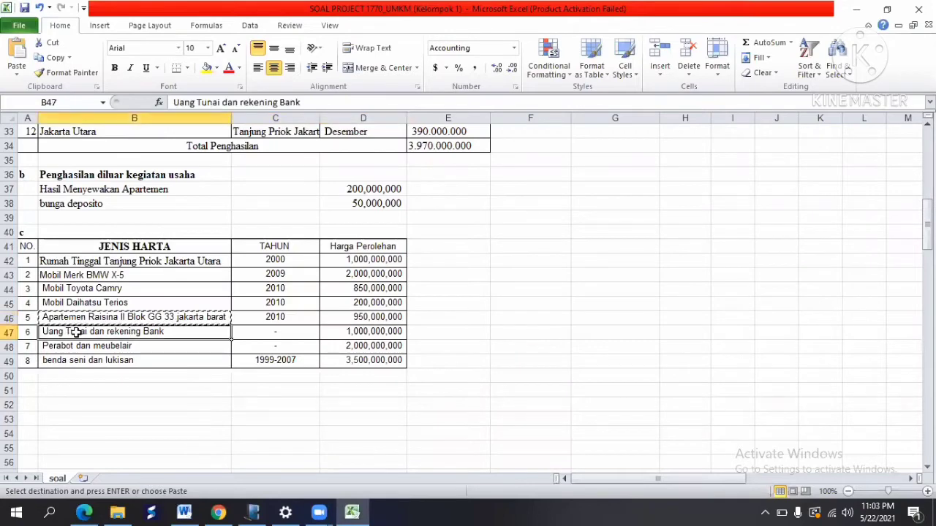
left_click(53, 58)
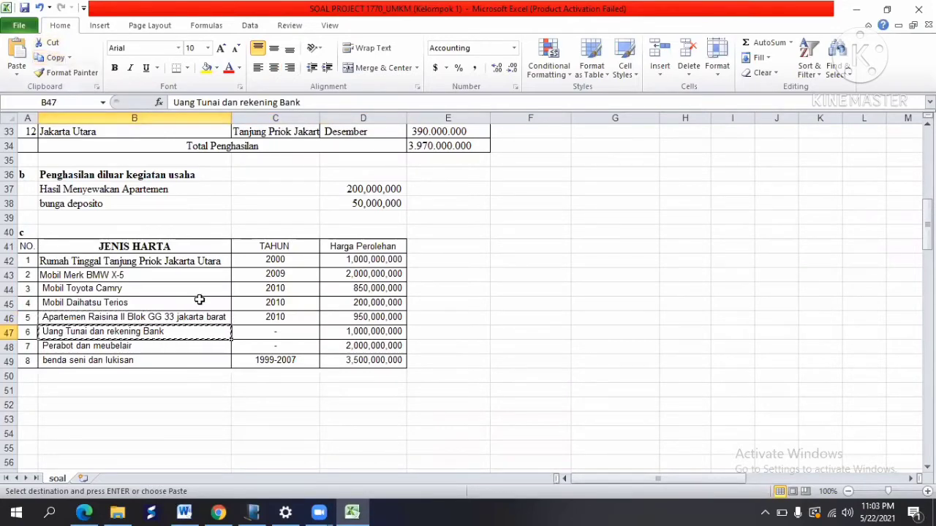
key("alt+Tab")
left_click(381, 398)
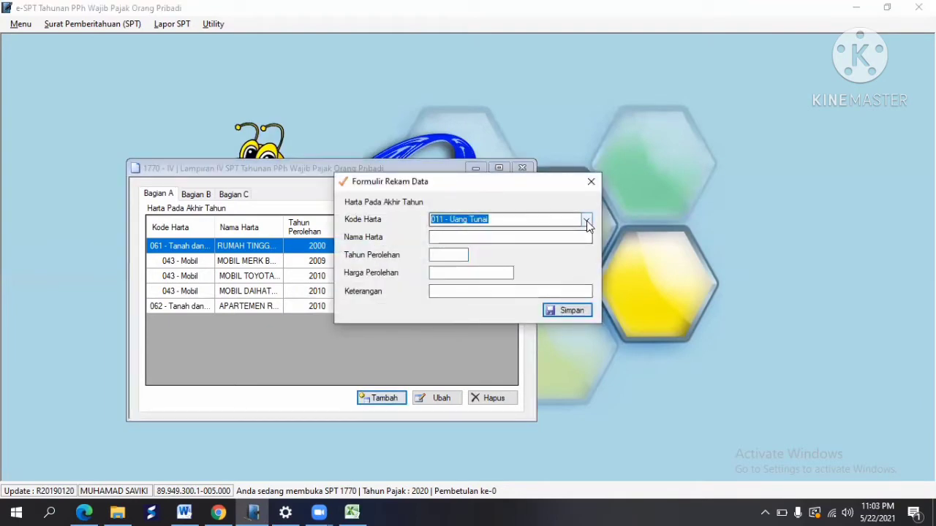
left_click(585, 219)
left_click(535, 231)
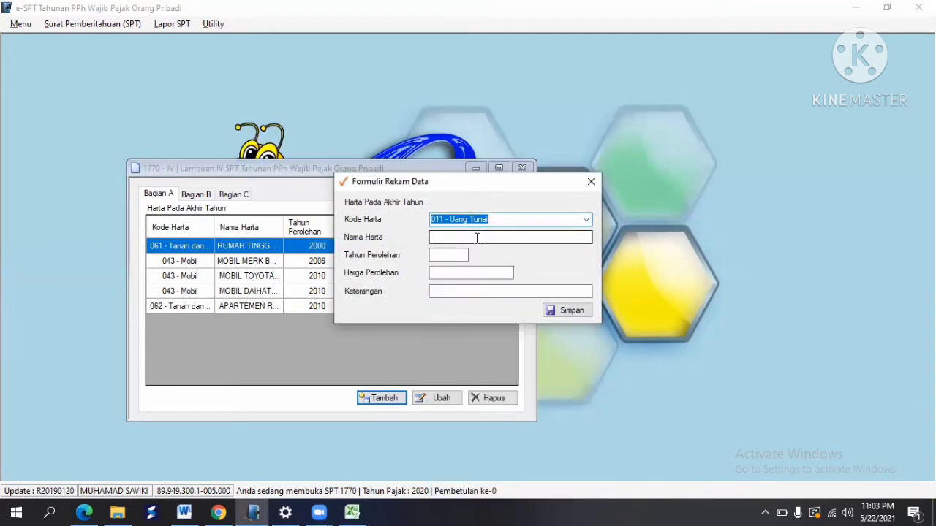
left_click(477, 237)
right_click(476, 237)
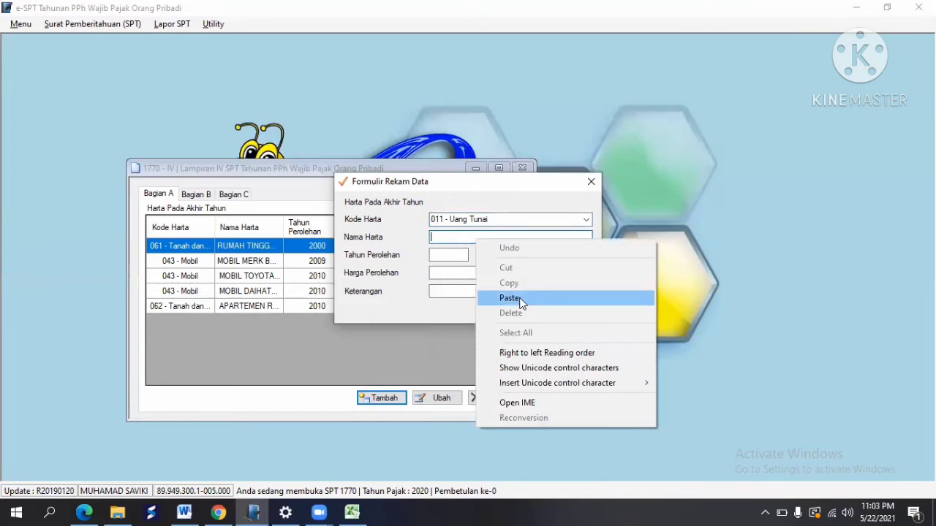
left_click(509, 298)
Step: Enter year 0 and value 1.000.000.000, paste the name as description, and save the cash asset
key("Tab")
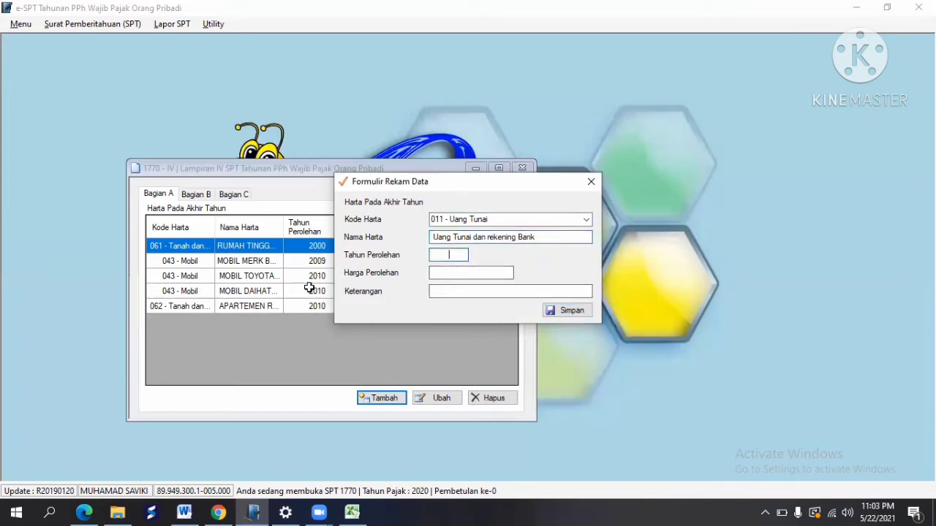
key("alt+Tab")
left_click(303, 328)
key("alt+Tab")
key("alt+Tab")
left_click(392, 334)
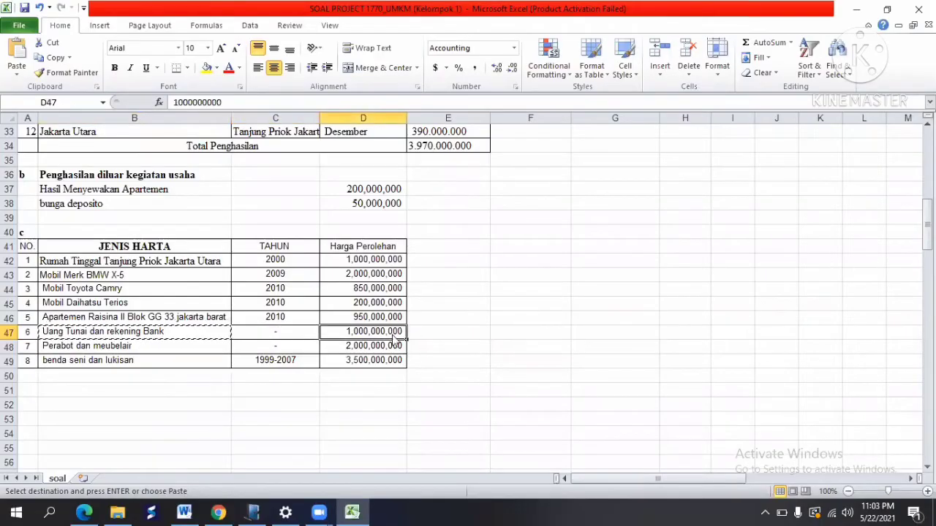
key("alt+Tab")
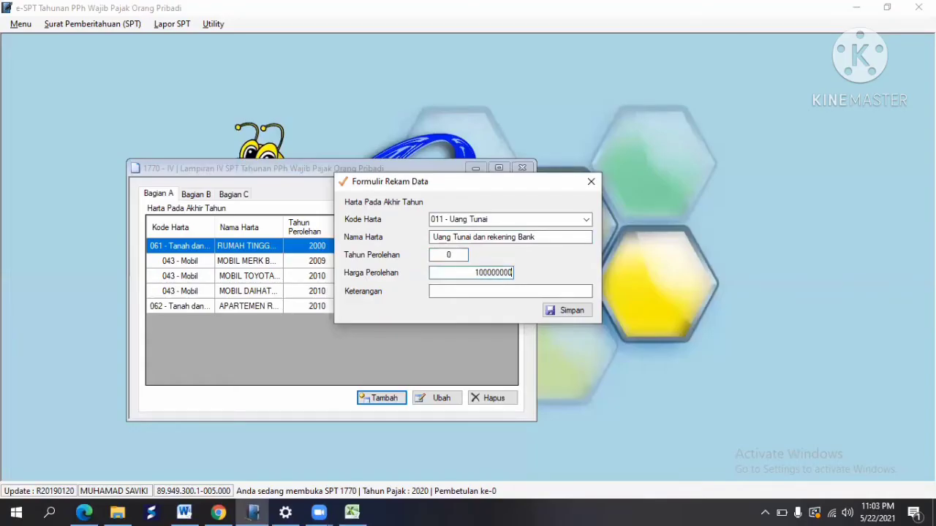
key("Tab")
left_click(503, 272)
type("00.000.")
key("Tab")
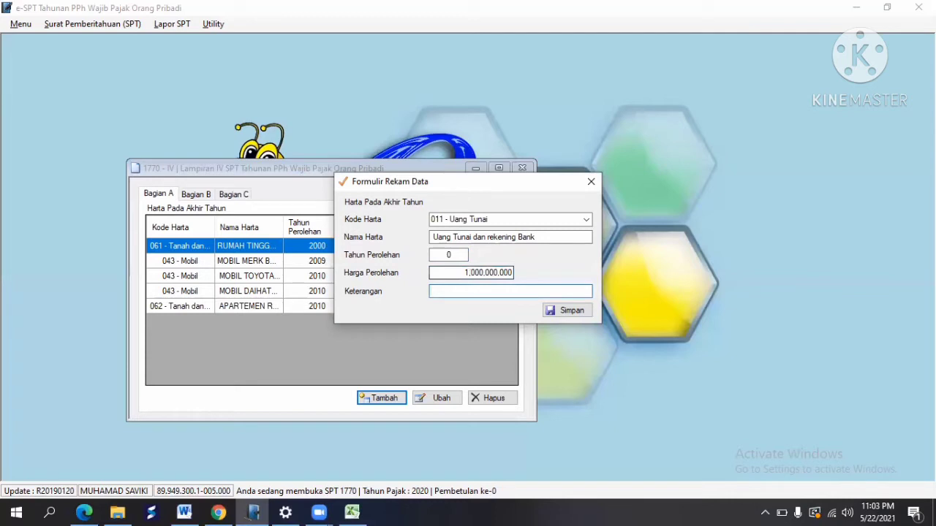
right_click(492, 290)
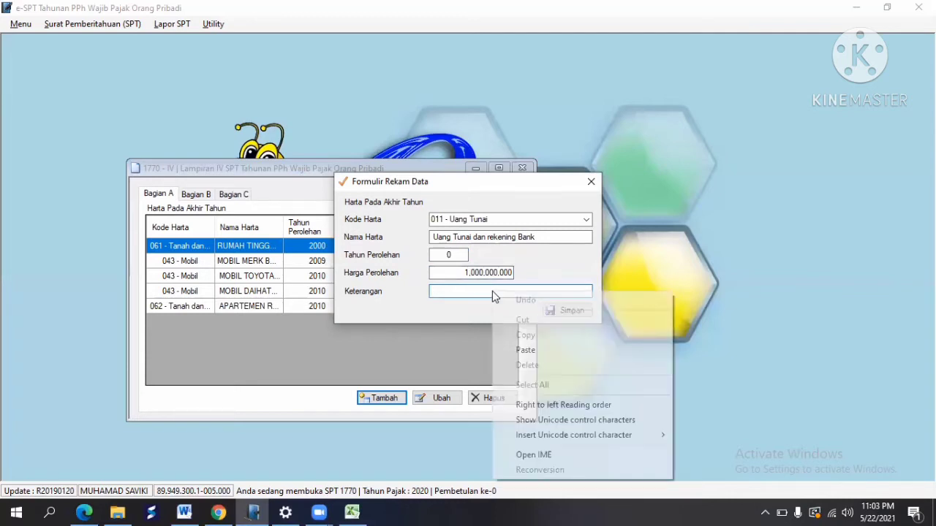
left_click(533, 347)
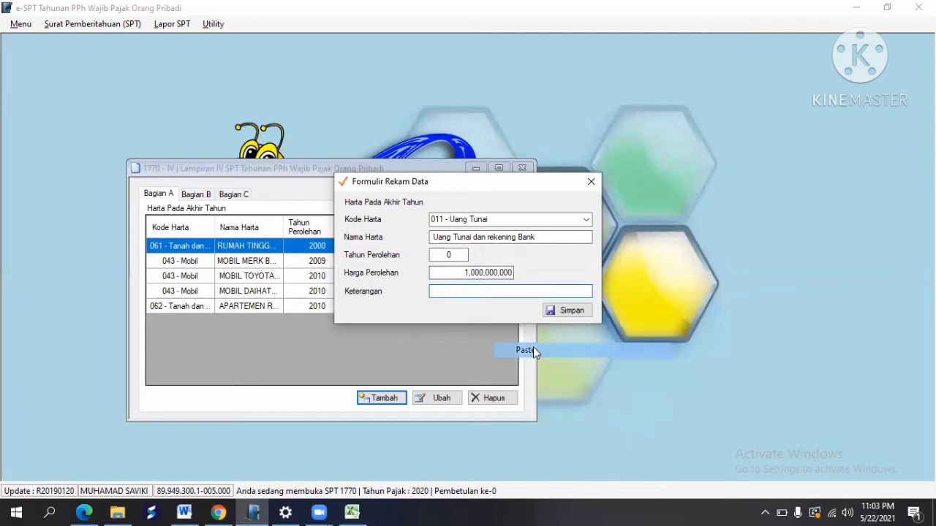
left_click(573, 311)
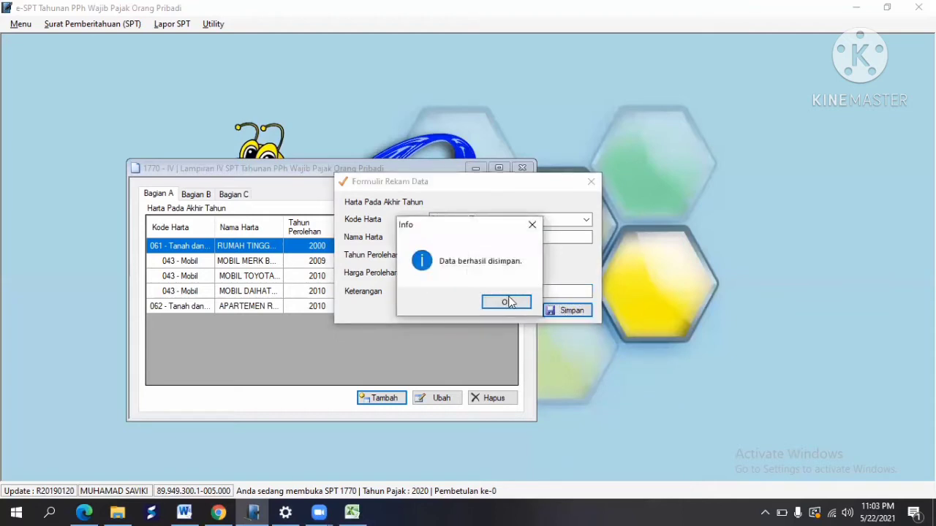
left_click(510, 301)
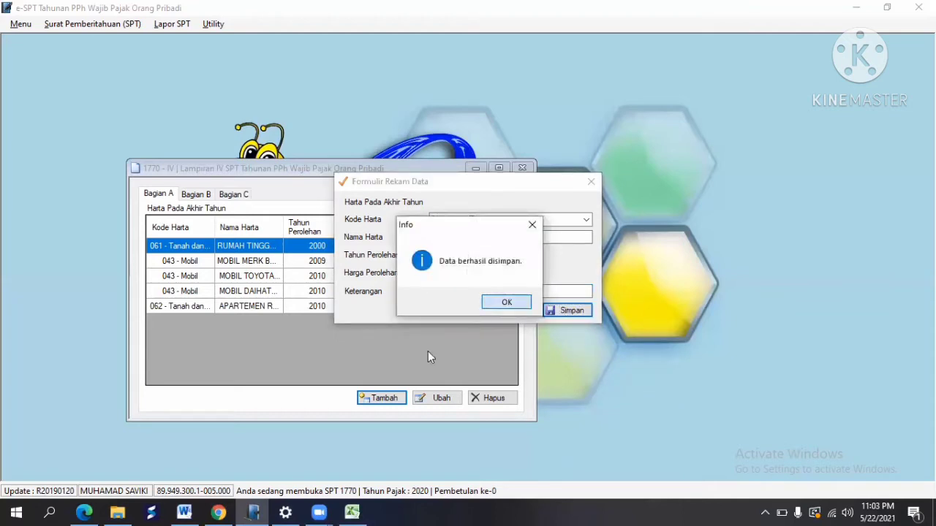
left_click(381, 397)
Step: Give the new asset code 055 and paste 'Perabot dan meubelair' from the spreadsheet as its name
key("alt+Tab")
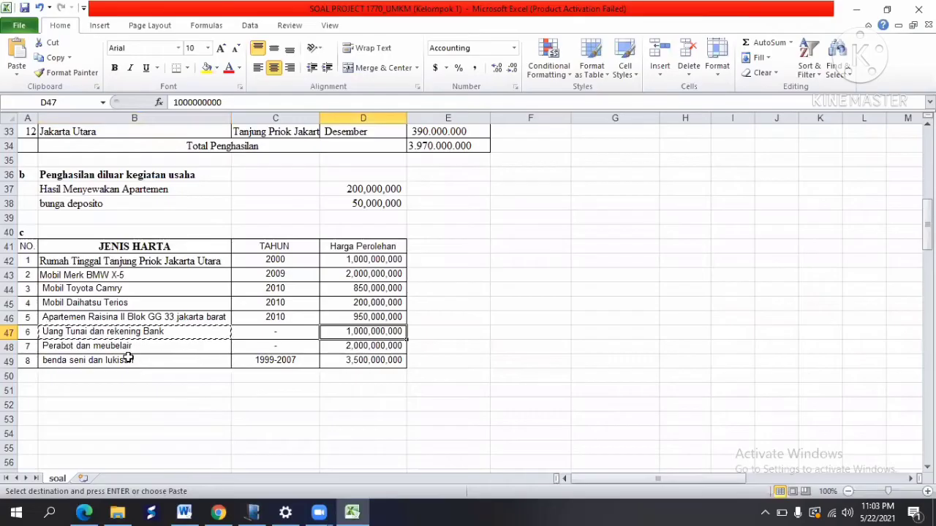
left_click(97, 343)
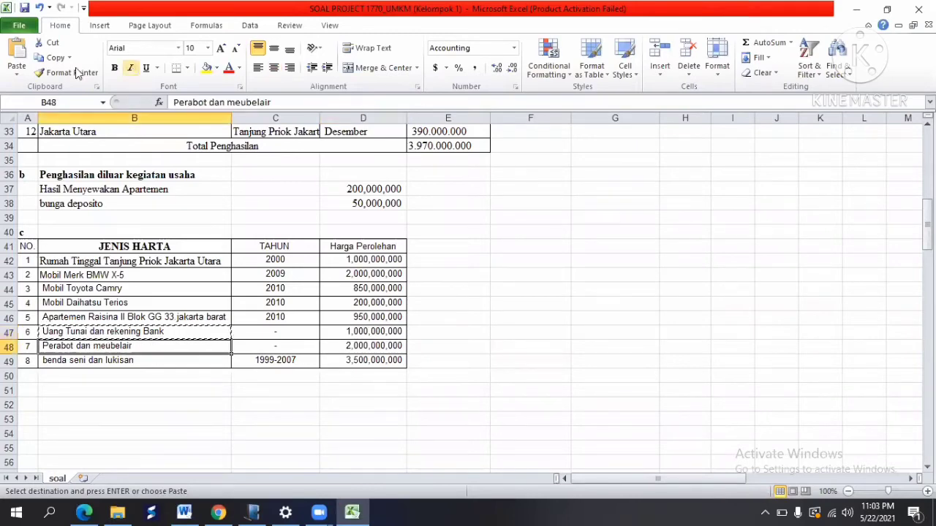
left_click(40, 60)
key("alt+Tab")
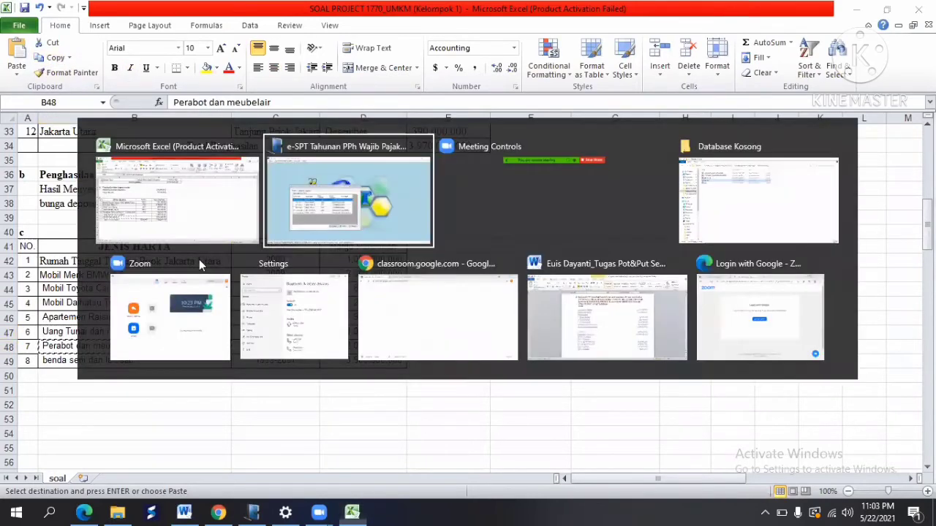
left_click(586, 219)
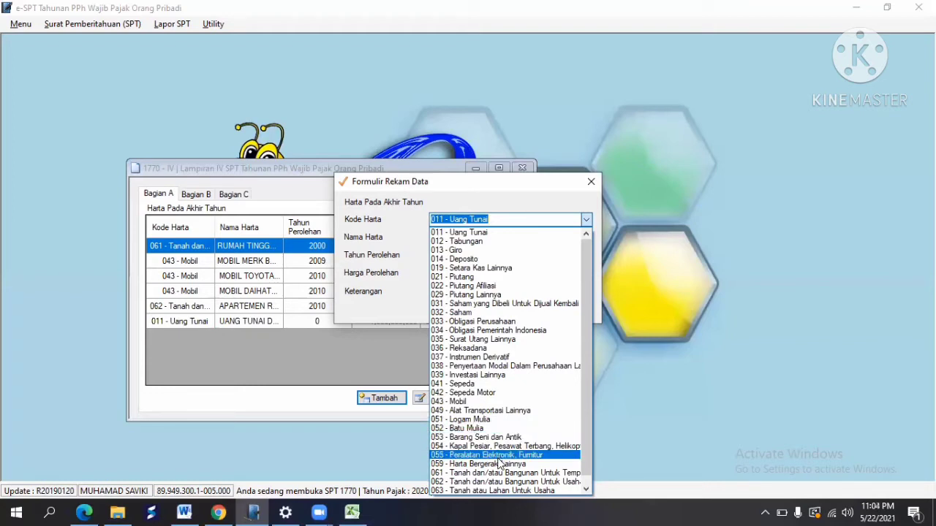
left_click(498, 456)
left_click(448, 234)
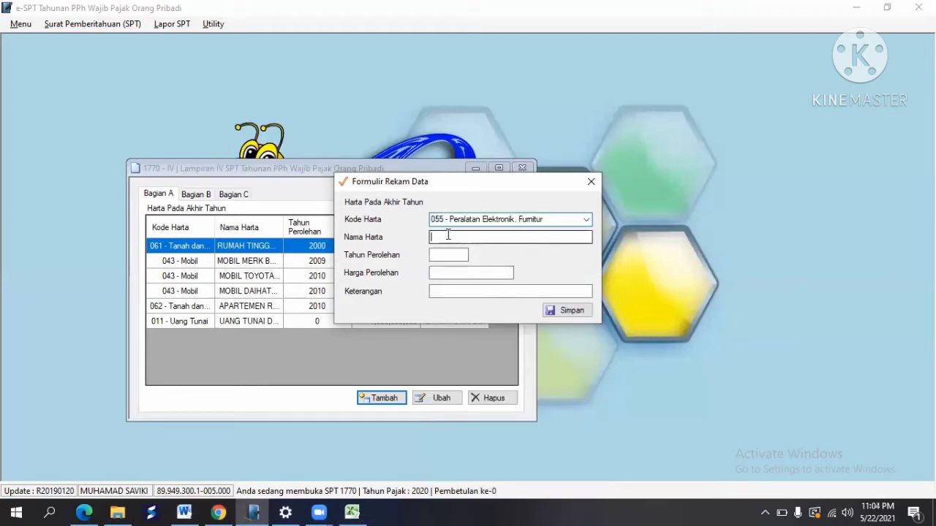
right_click(448, 235)
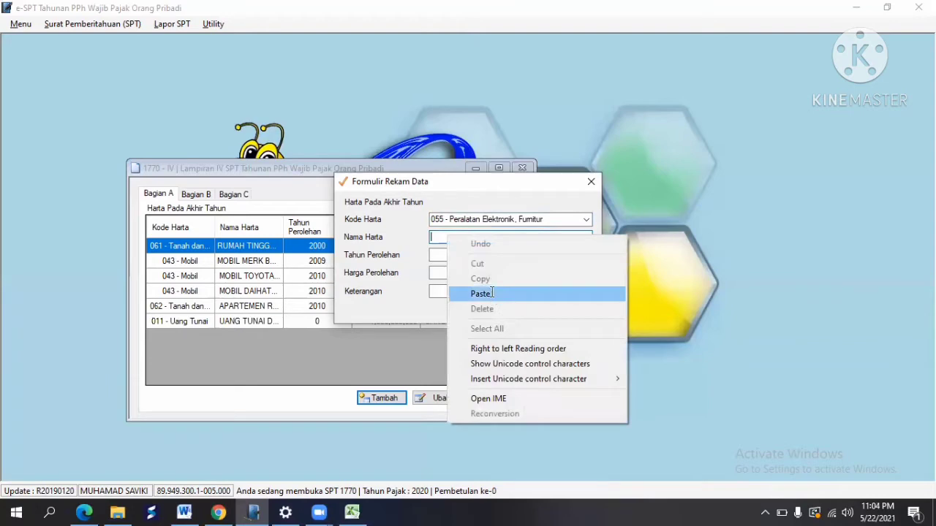
left_click(492, 293)
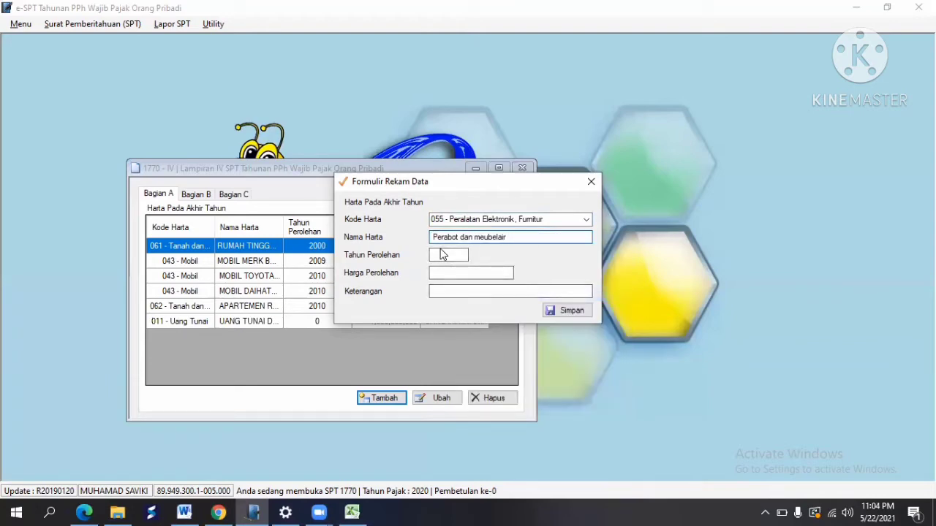
Step: Enter the 2,000,000,000 price from cell D48, reuse the name as description, and save
key("alt+Tab")
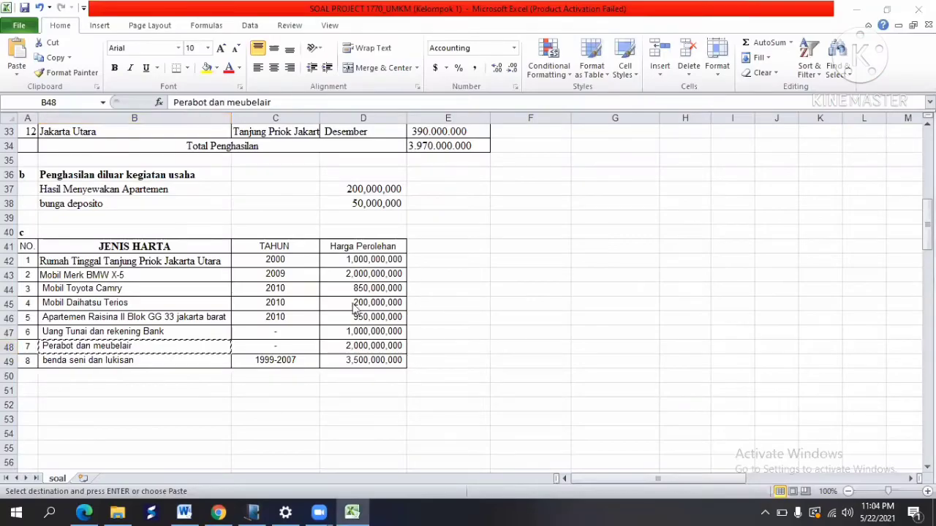
key("alt+Tab")
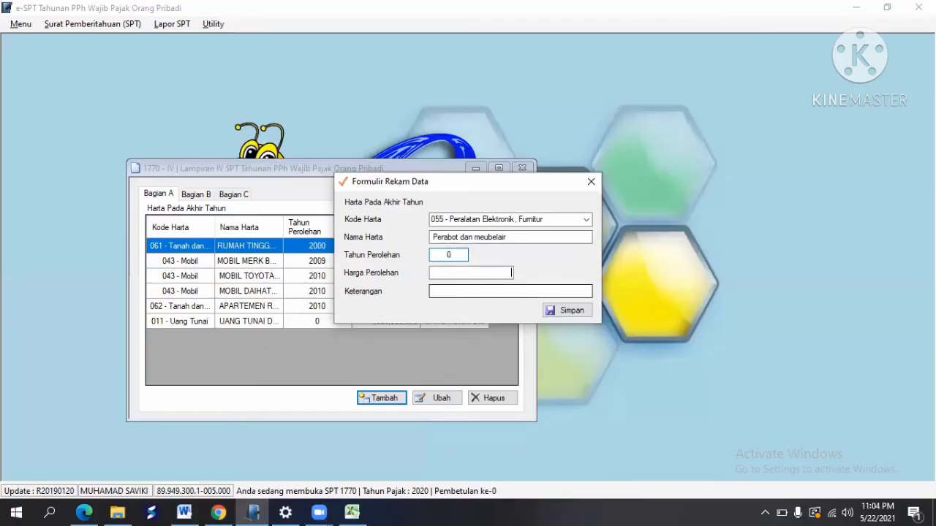
key("alt+Tab")
left_click(358, 348)
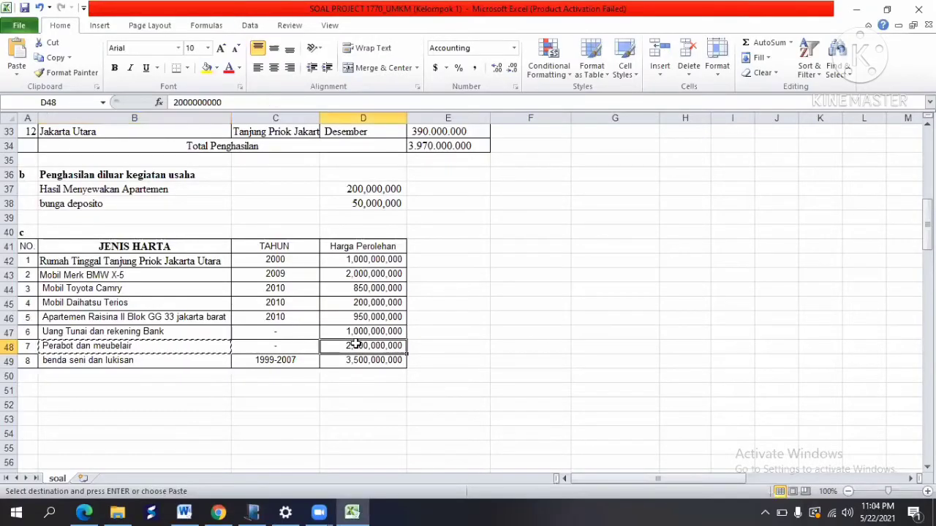
key("alt+Tab")
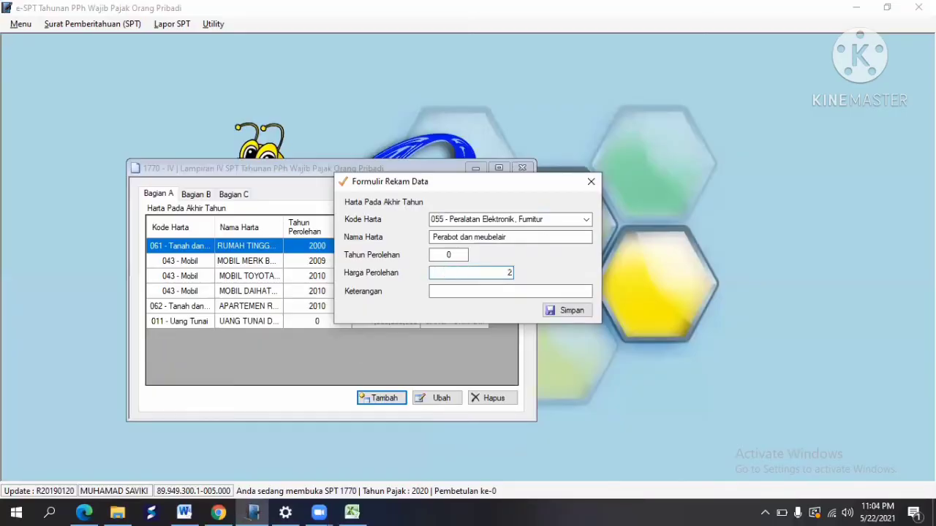
key("Tab")
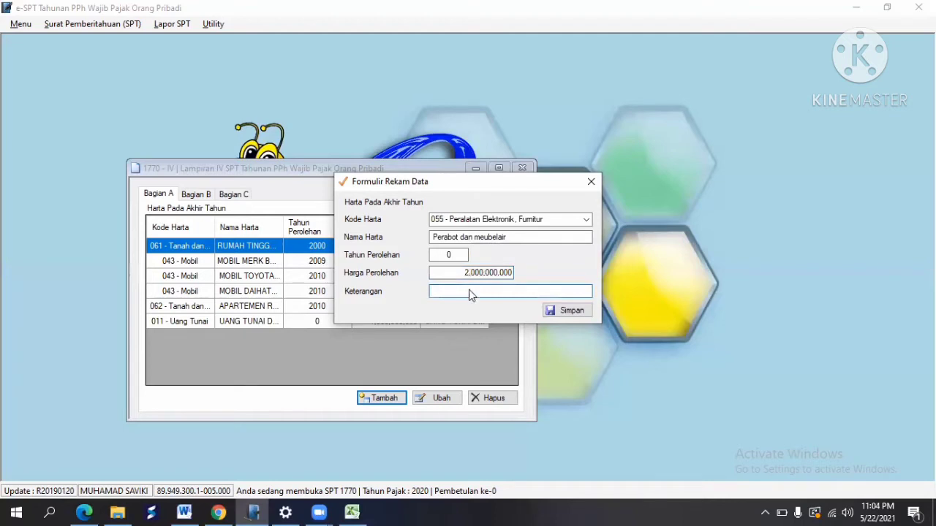
right_click(469, 290)
left_click(511, 351)
left_click(576, 314)
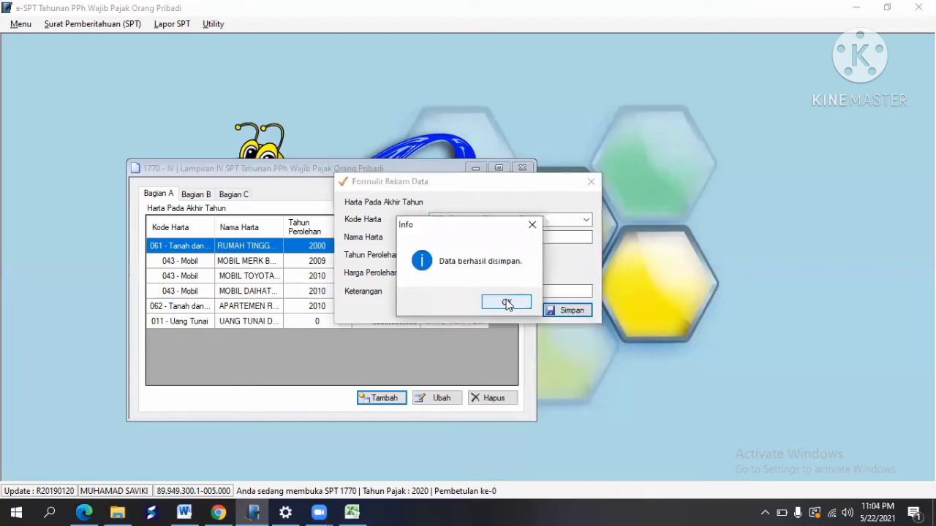
left_click(505, 303)
key("alt+Tab")
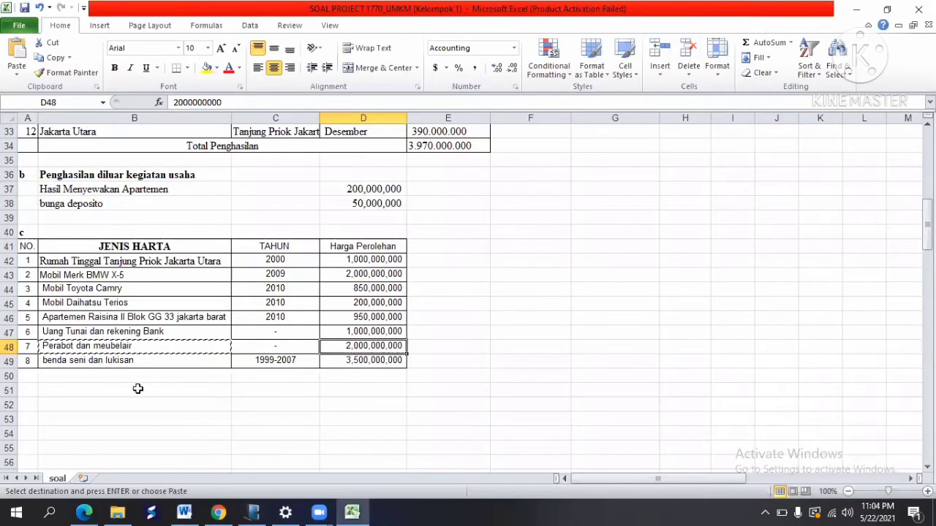
Step: Start a new year-end asset entry with code 053 Barang Seni dan Antik
left_click(29, 364)
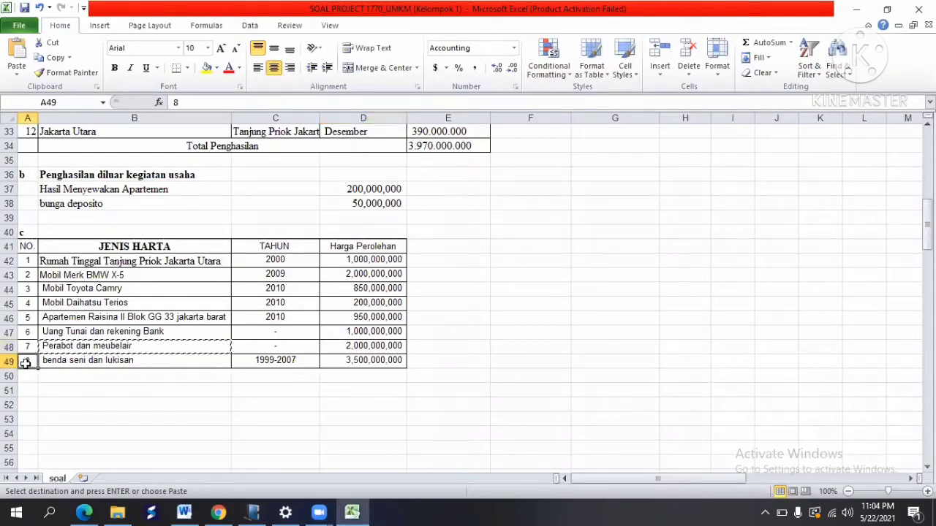
left_click(52, 57)
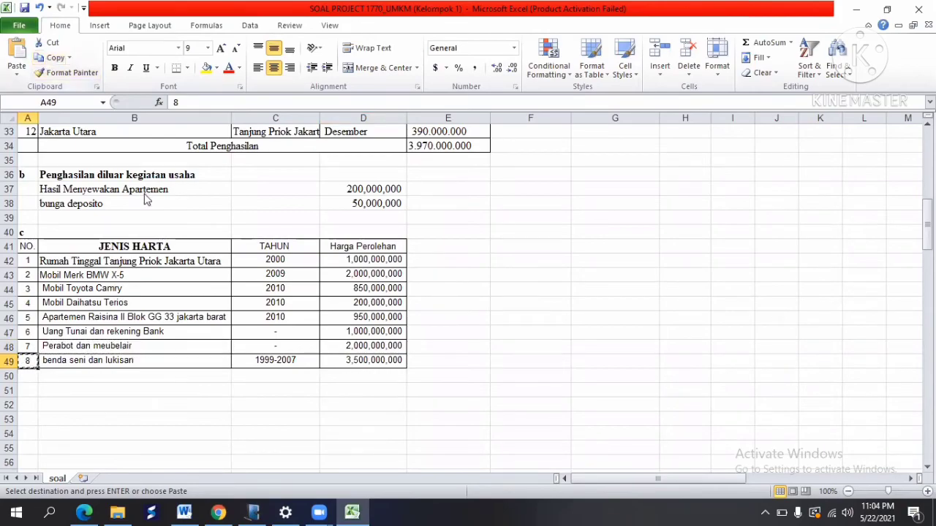
key("alt+Tab")
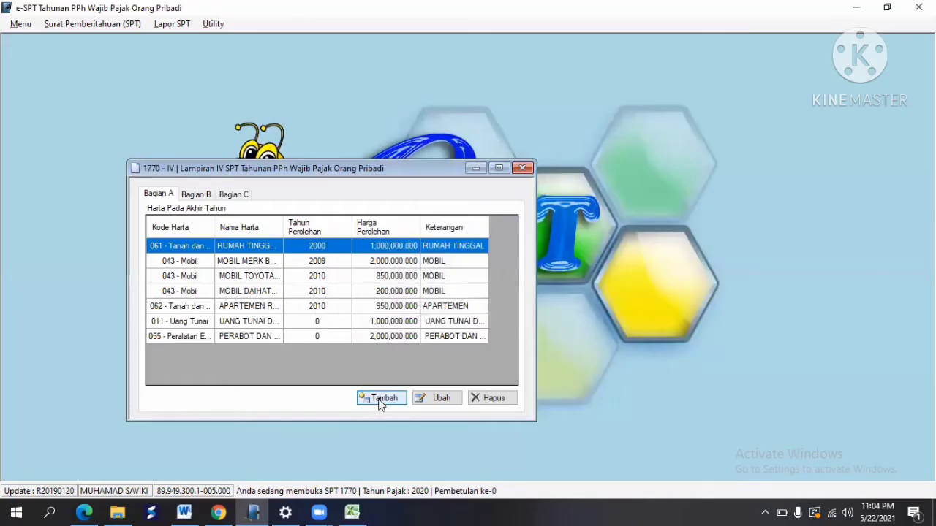
left_click(380, 401)
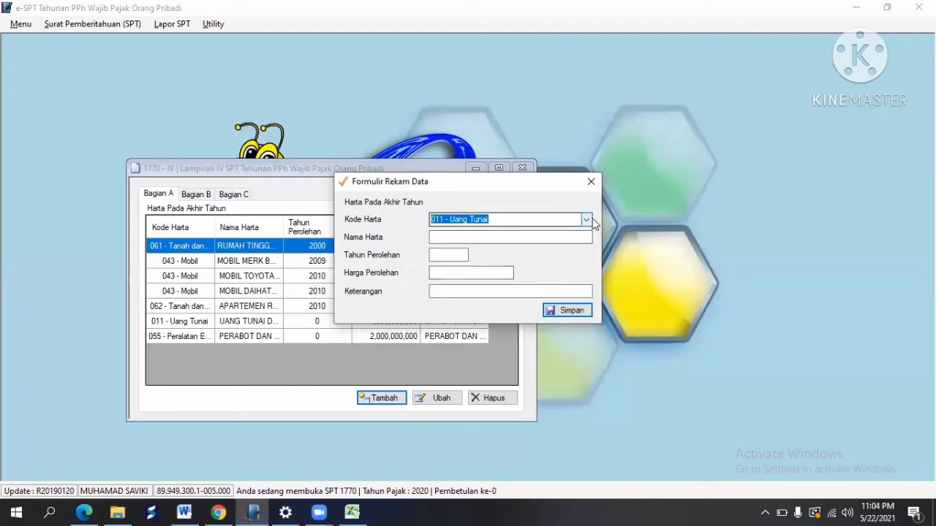
left_click(586, 220)
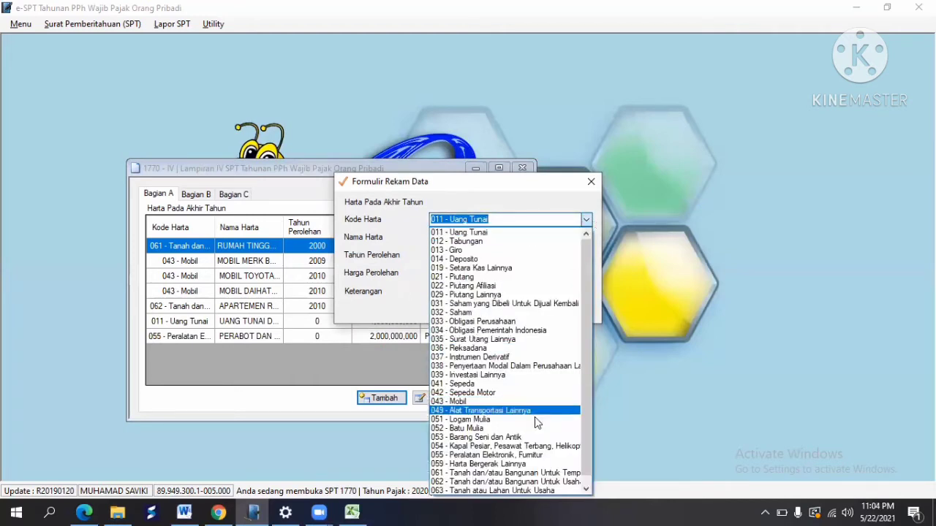
left_click(534, 437)
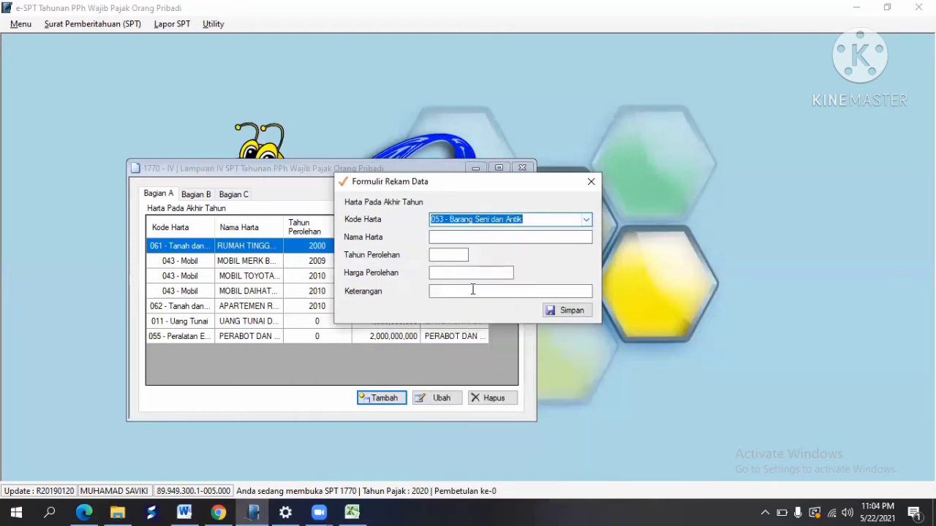
left_click(442, 236)
right_click(443, 236)
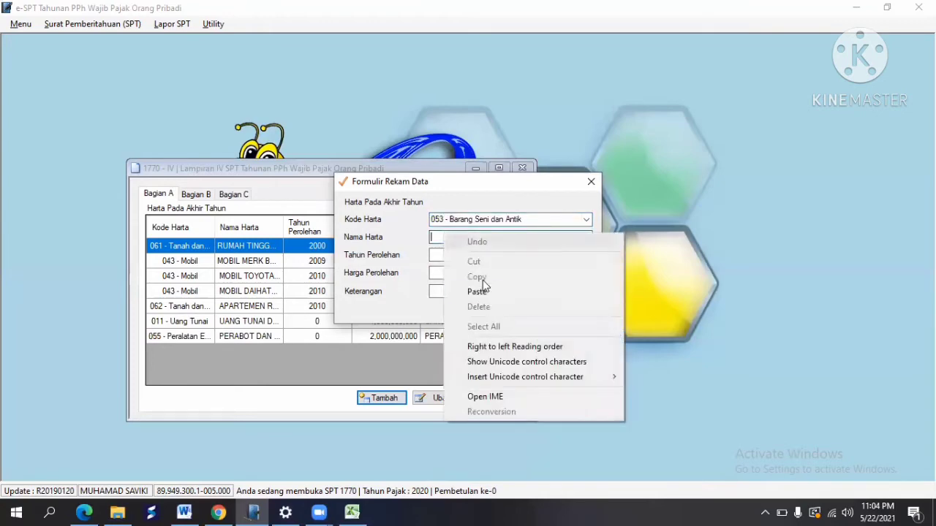
left_click(487, 291)
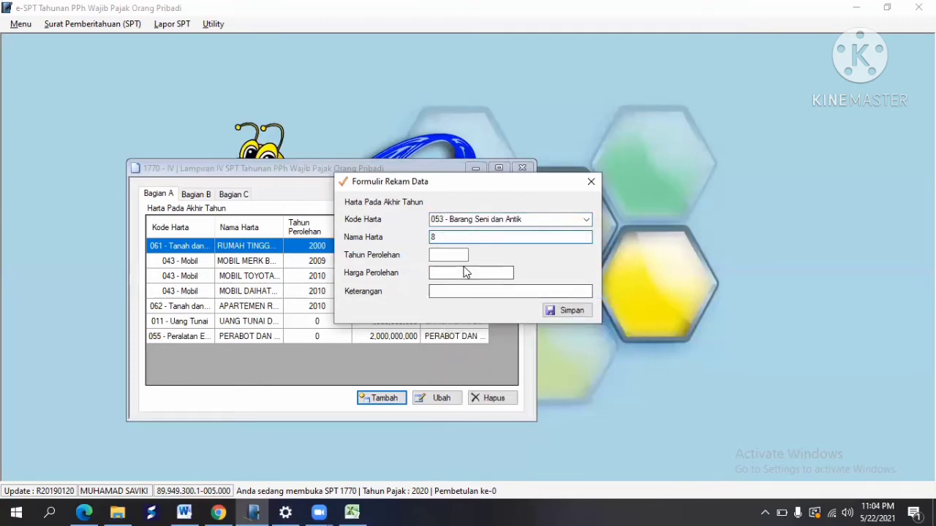
Step: Name the asset 'benda seni dan lukisan' from cell B49 with acquisition year 1999
key("alt+Tab")
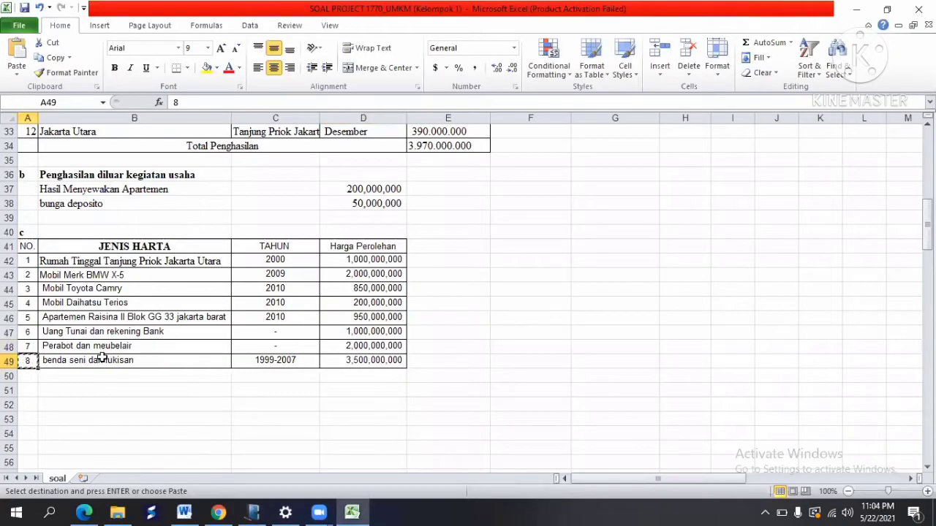
left_click(101, 360)
left_click(53, 58)
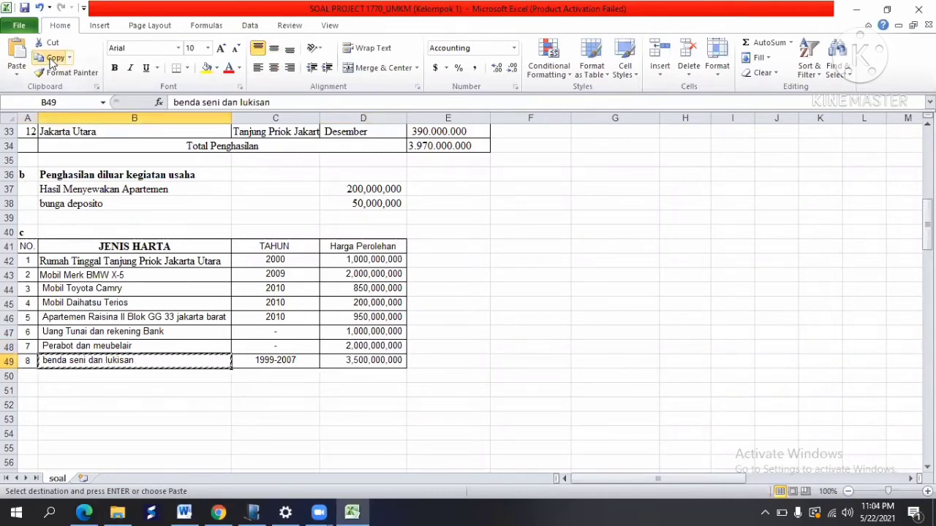
key("alt+Tab")
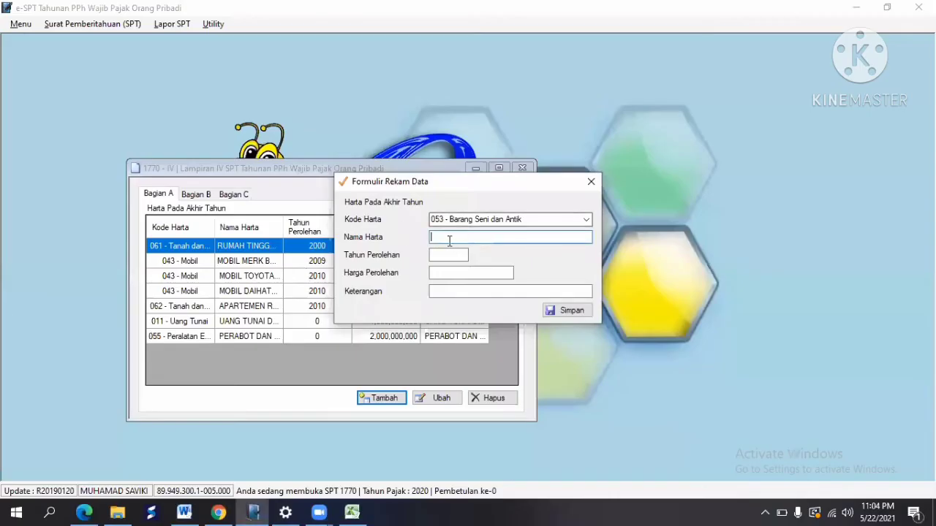
right_click(448, 240)
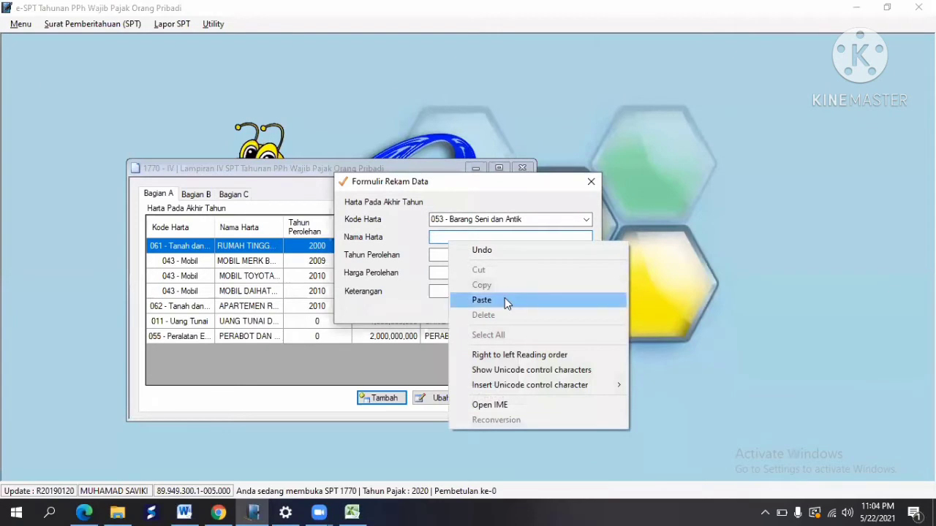
left_click(504, 298)
left_click(450, 255)
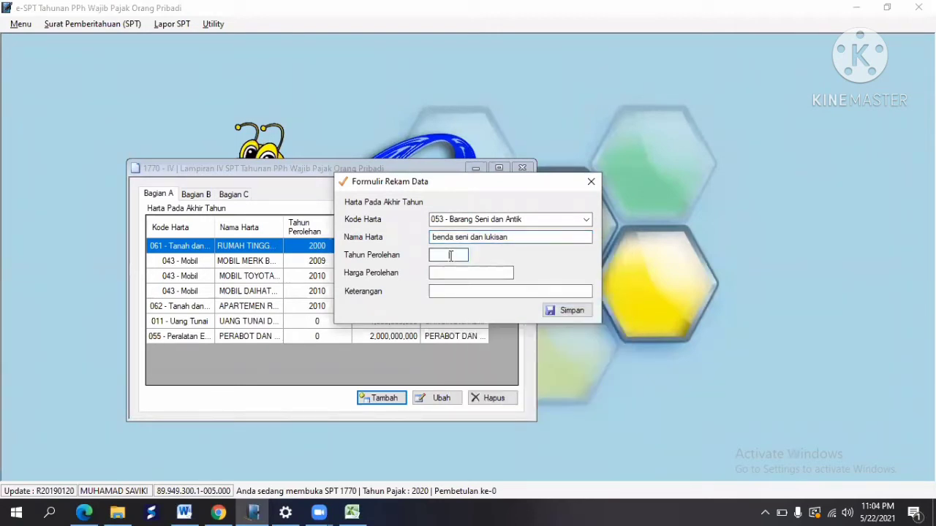
key("alt+Tab")
left_click(264, 359)
key("ctrl+c")
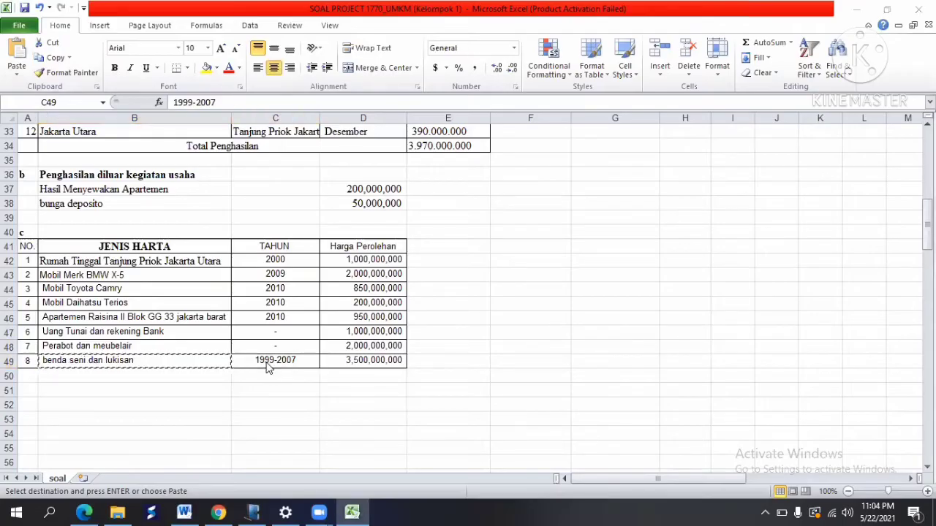
key("alt+Tab")
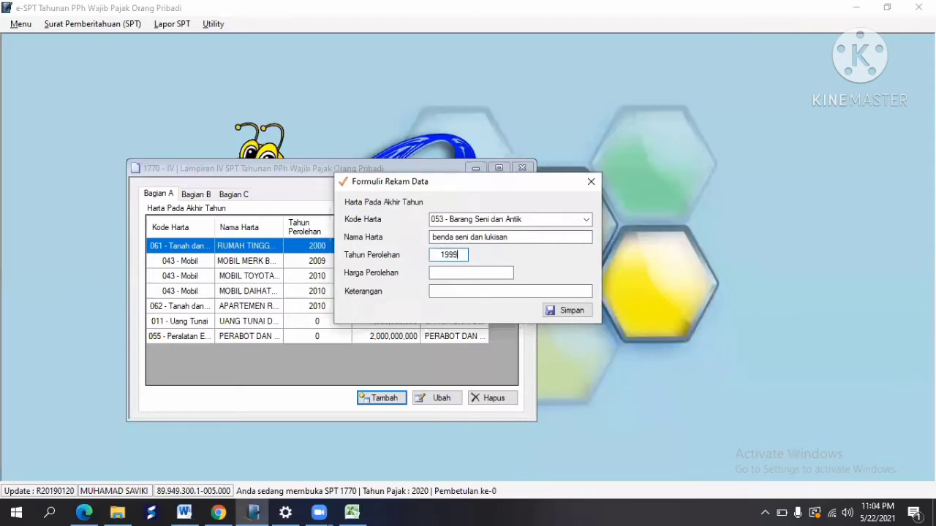
key("Tab")
Step: Enter the 3,500,000,000 acquisition price, paste the name as description, and save the art asset
key("alt+Tab")
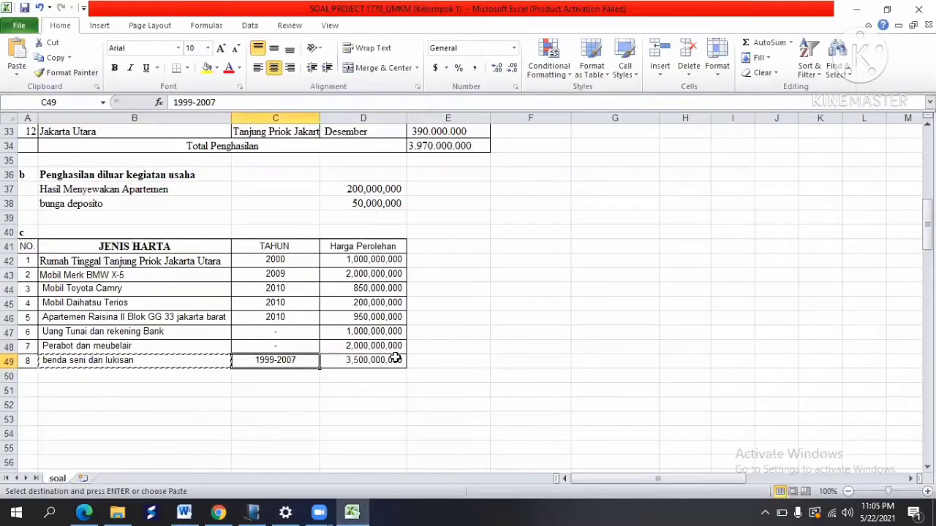
left_click(395, 359)
key("ctrl+c")
key("alt+Tab")
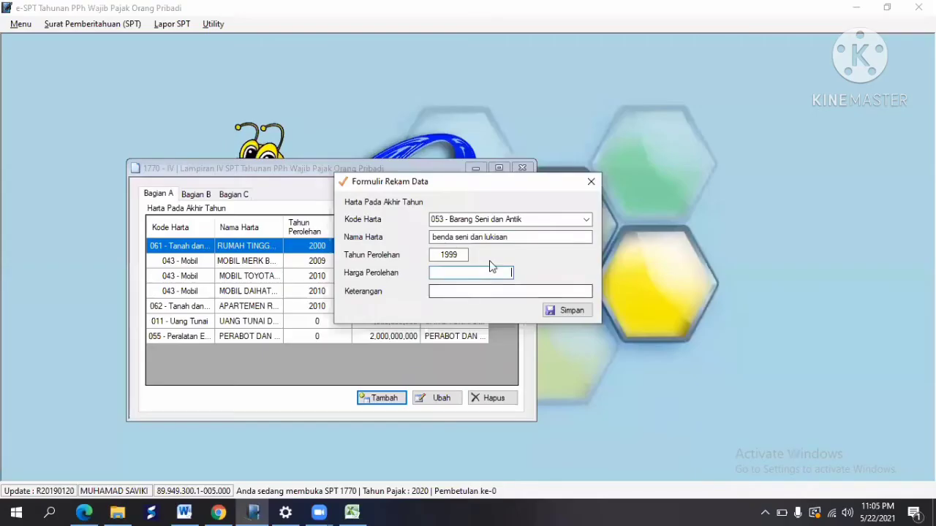
type("3500000000")
key("Tab")
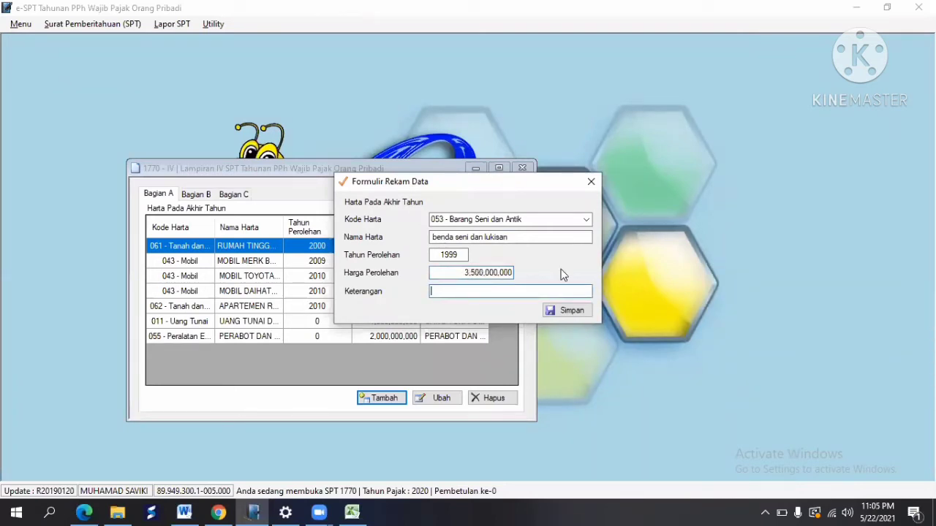
right_click(469, 292)
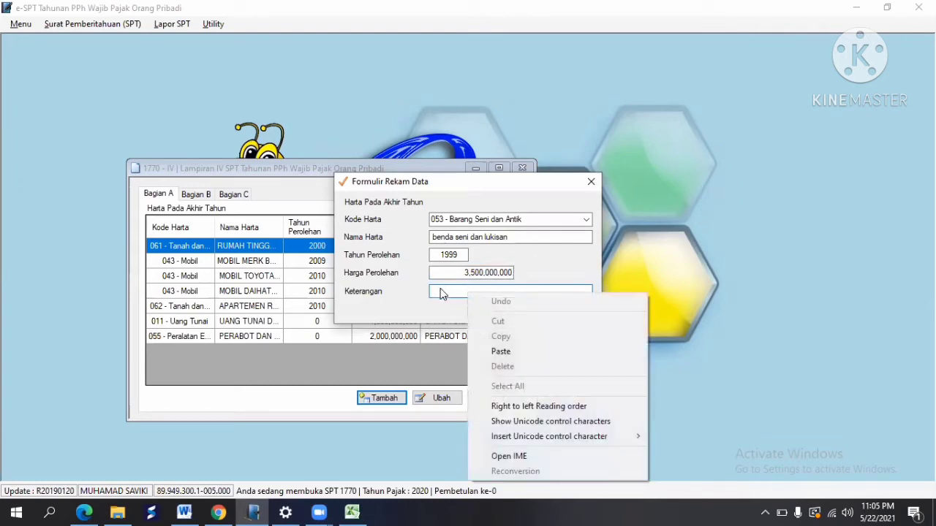
left_click(440, 291)
right_click(440, 288)
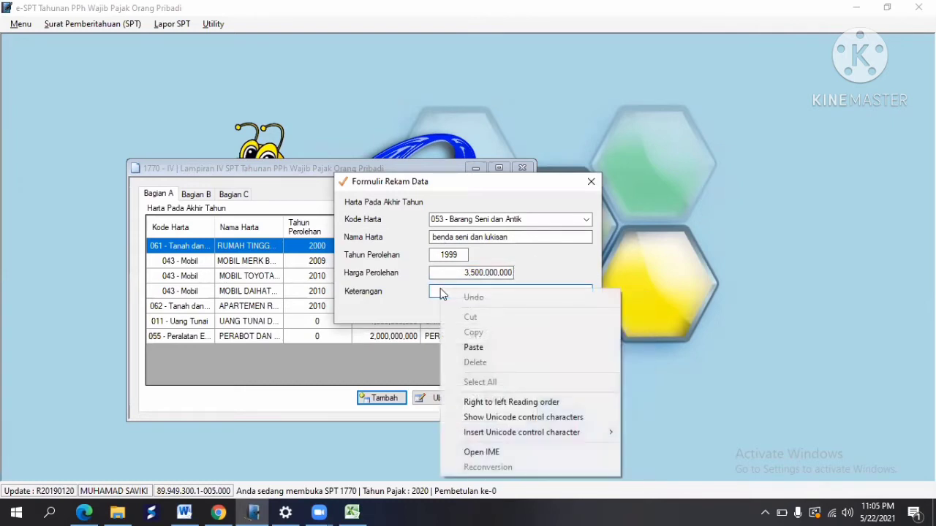
left_click(499, 347)
left_click(571, 312)
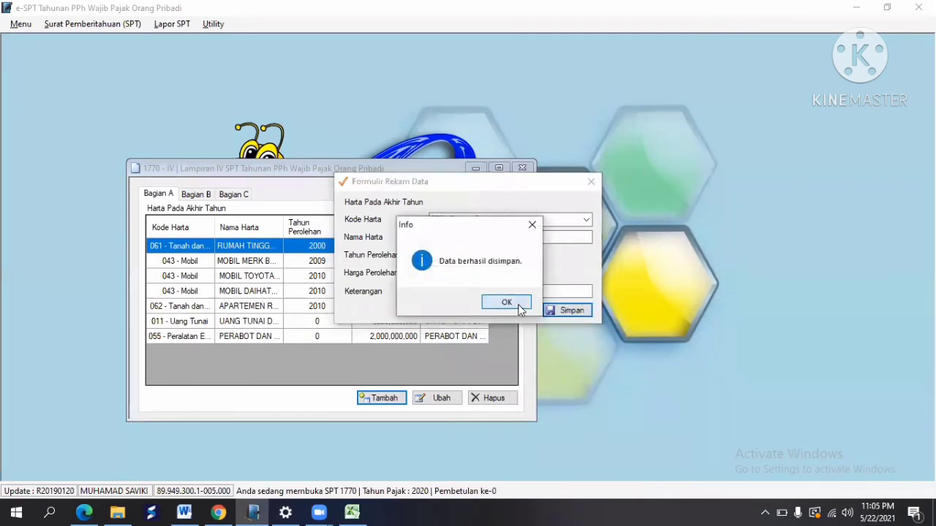
left_click(510, 304)
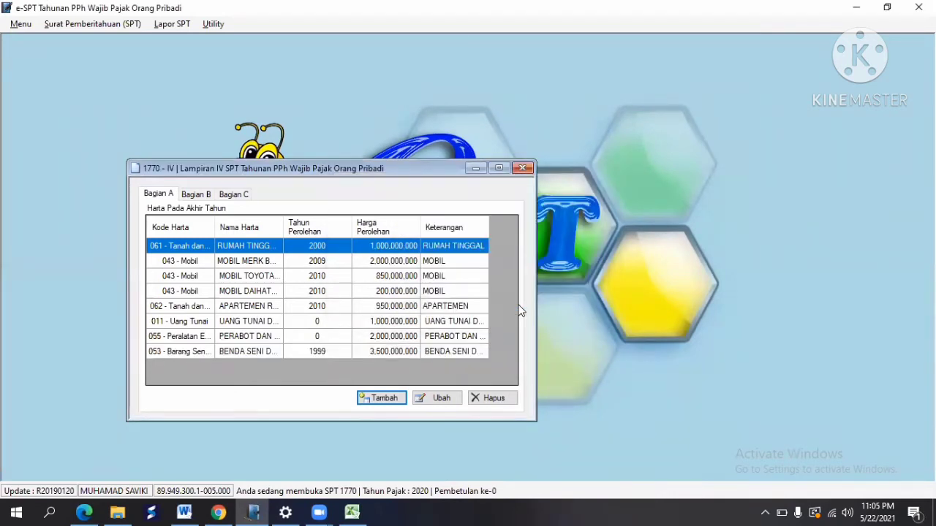
Step: Scroll the workbook back to the top and show Lampiran IV's empty Bagian C family list
left_click(192, 199)
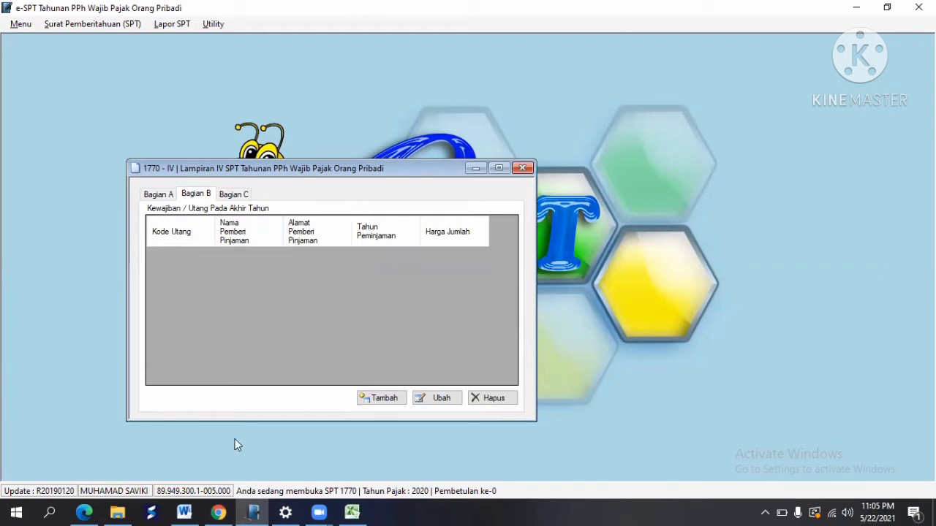
left_click(351, 512)
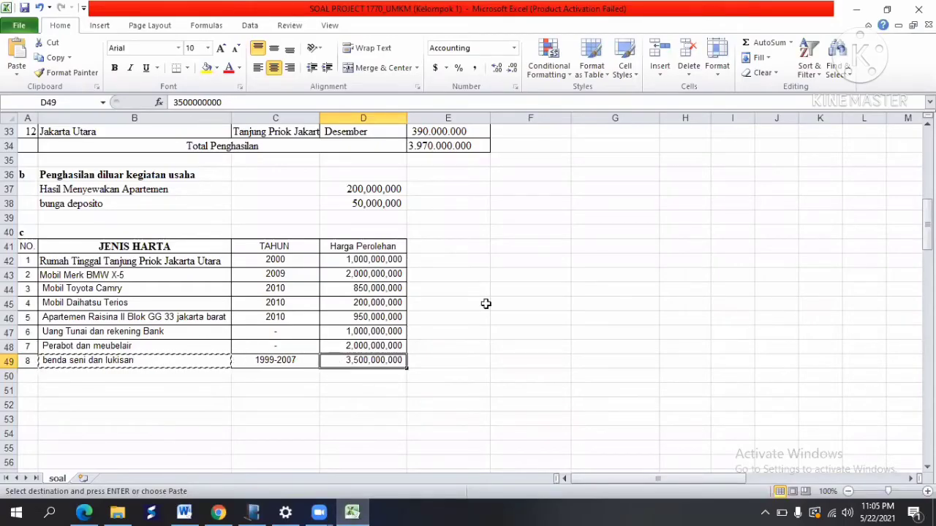
left_click_drag(927, 227, 927, 165)
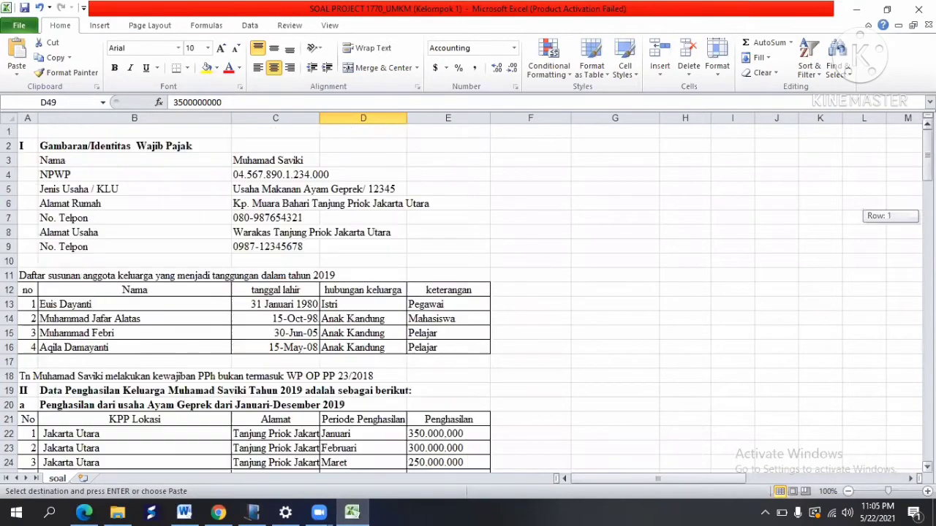
left_click(253, 512)
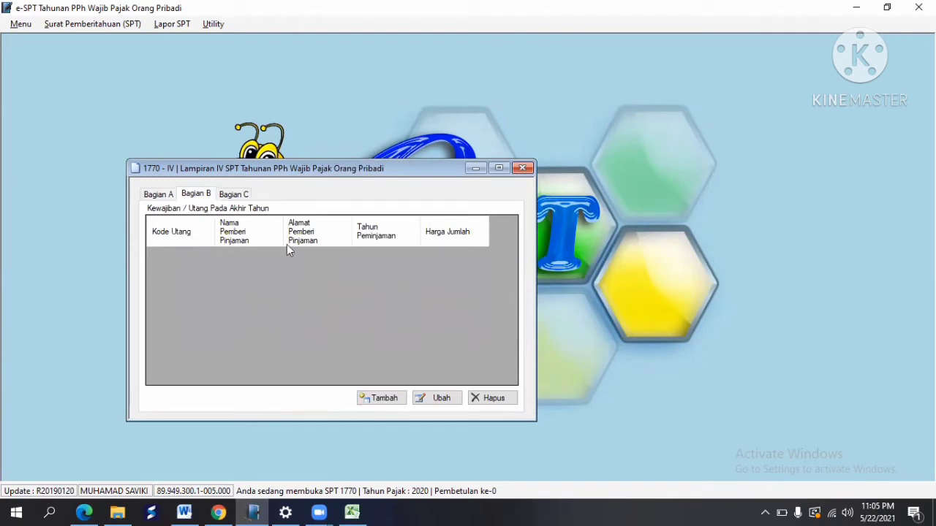
left_click(234, 198)
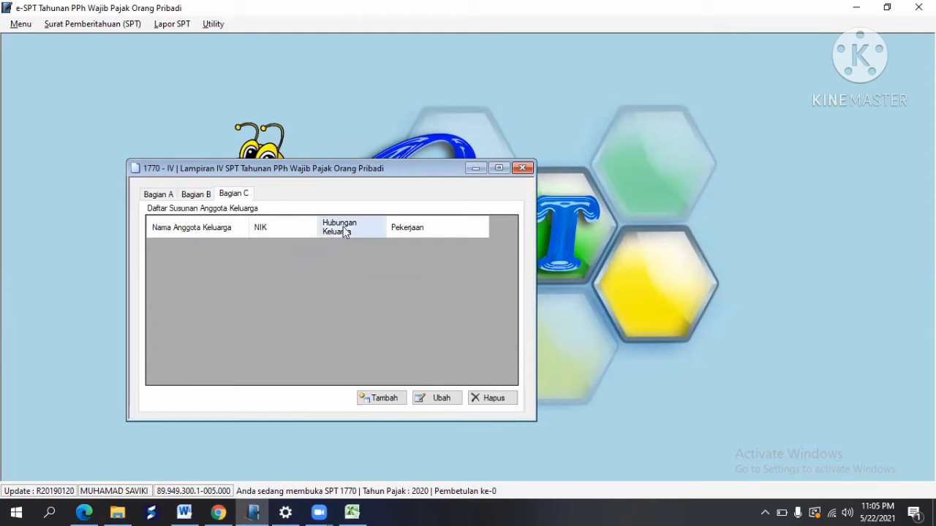
Step: Start a new family-member entry and paste the wife's name from cell B13 into Nama
left_click(355, 511)
mouse_move(927, 159)
left_mouse_down()
mouse_move(926, 172)
mouse_move(927, 159)
left_mouse_up()
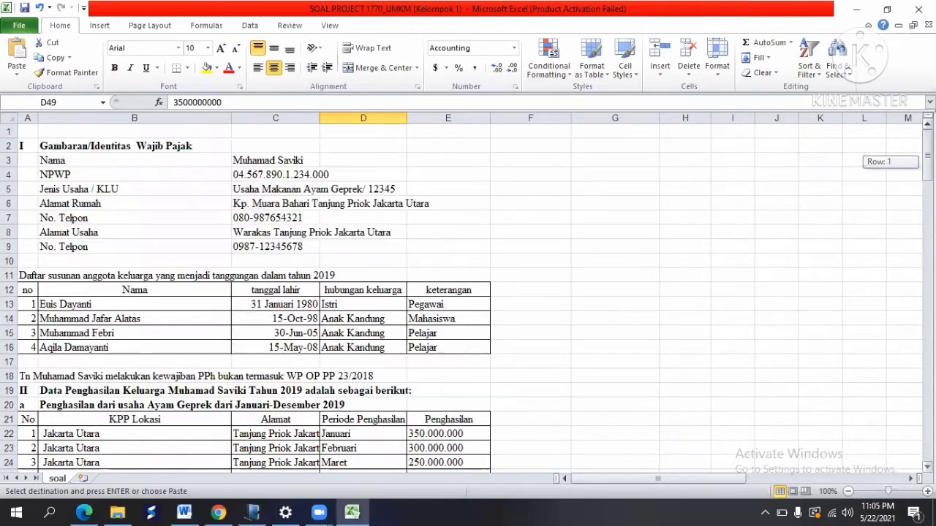
left_click(52, 305)
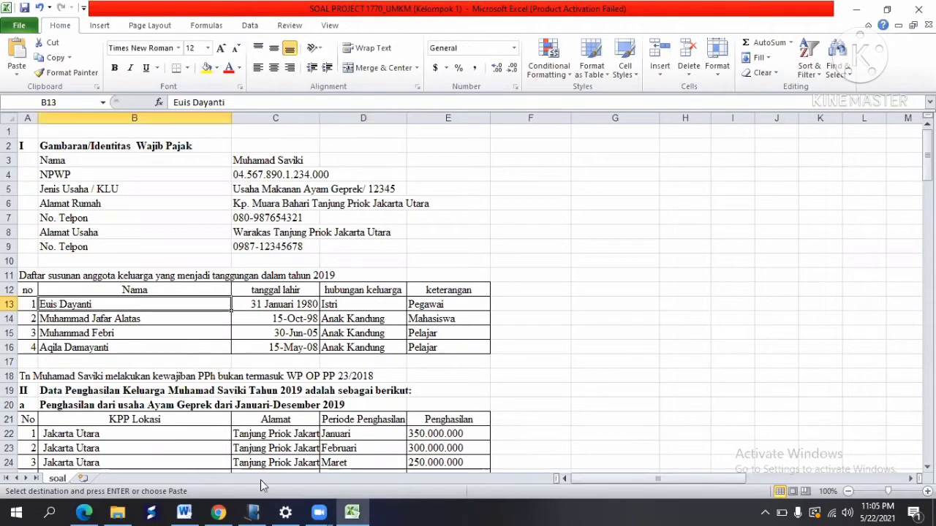
left_click(253, 512)
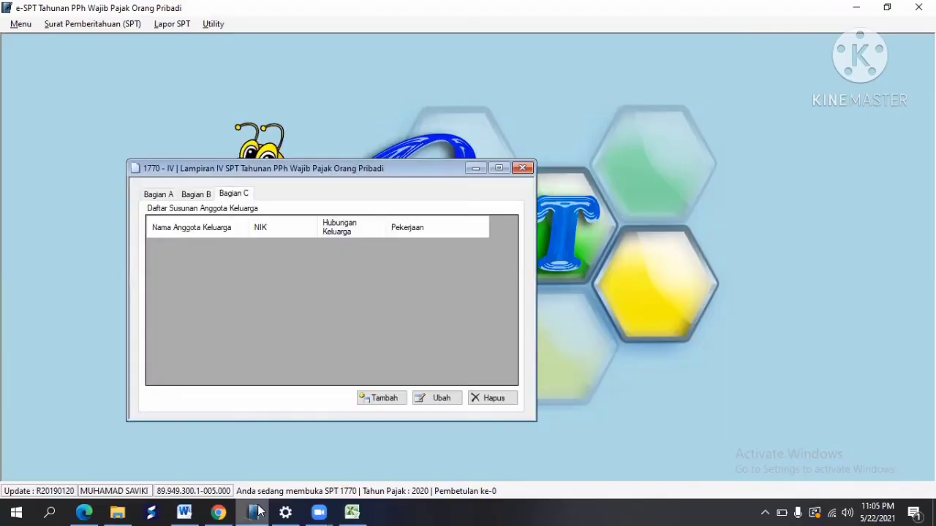
left_click(384, 398)
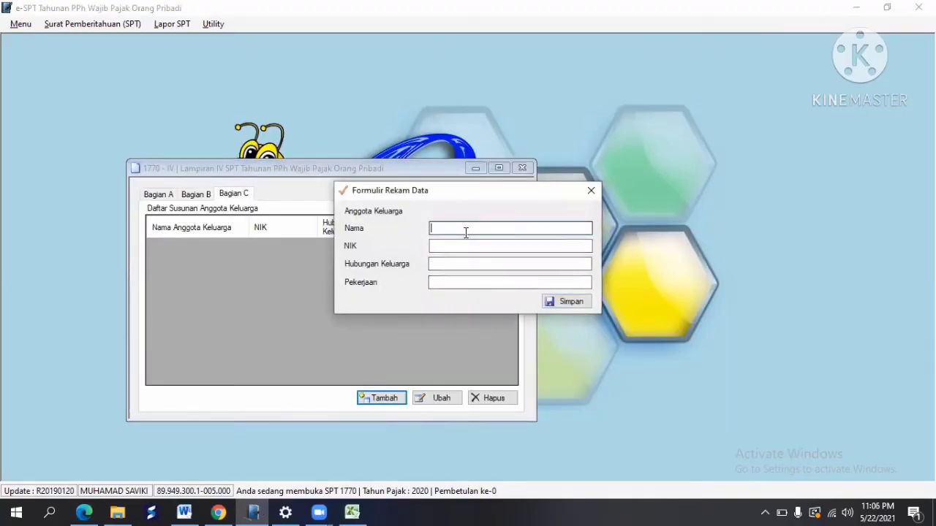
key("alt+Tab")
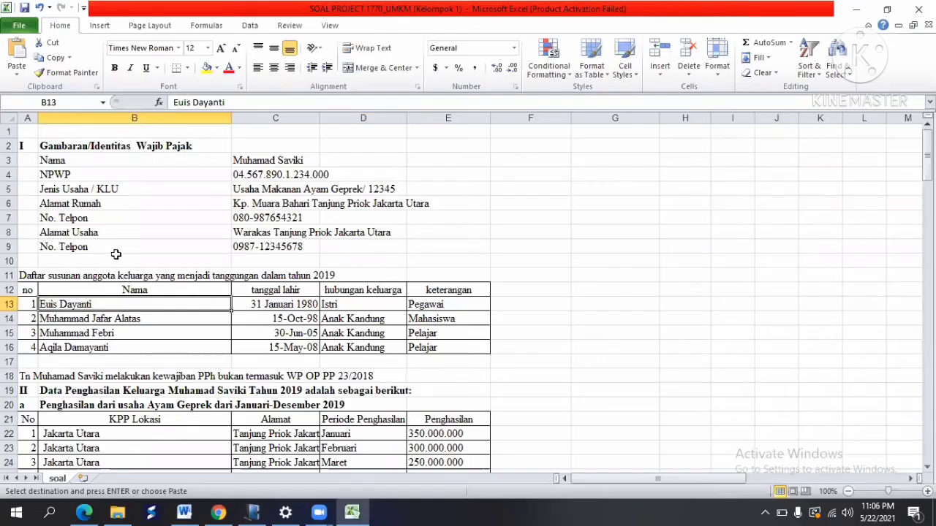
left_click(45, 58)
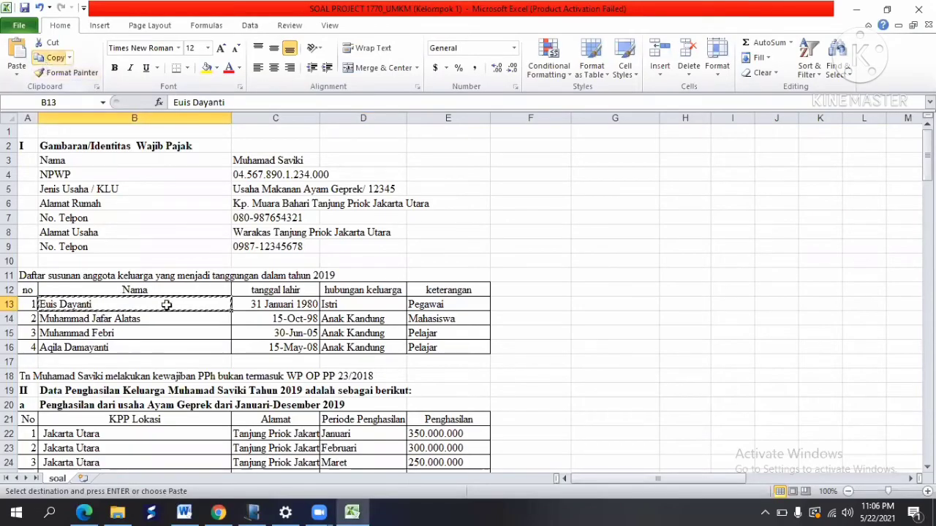
key("alt+Tab")
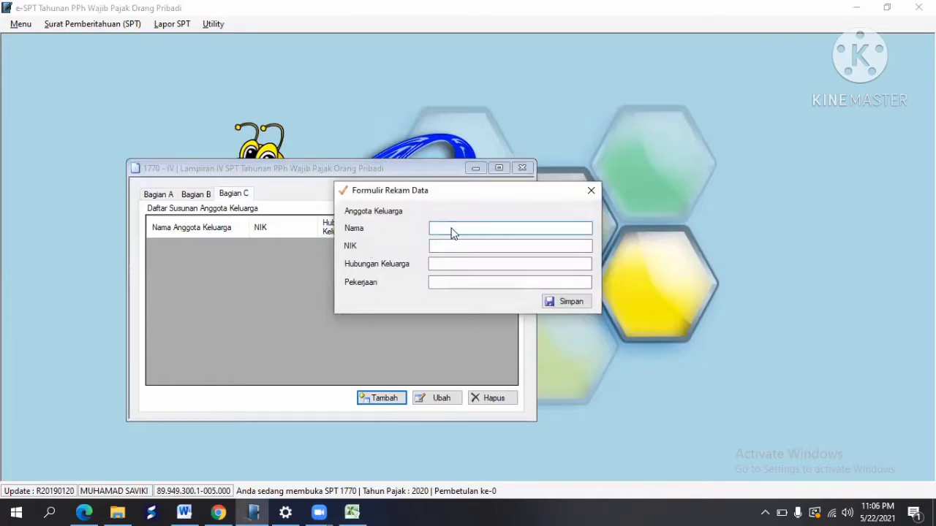
right_click(453, 229)
left_click(511, 291)
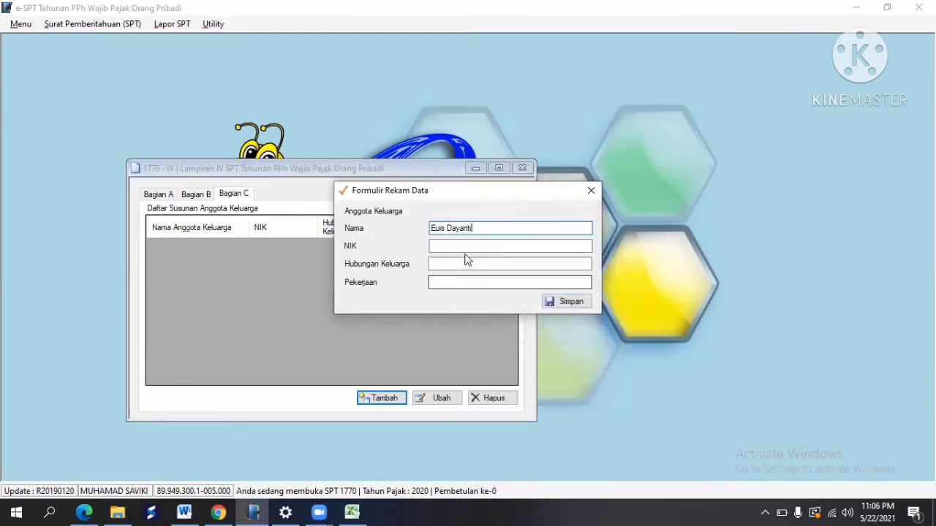
Step: Fill in her NIK and occupation Ibu Rumah Tangga, save, and open another blank entry
left_click(459, 246)
type("1234567")
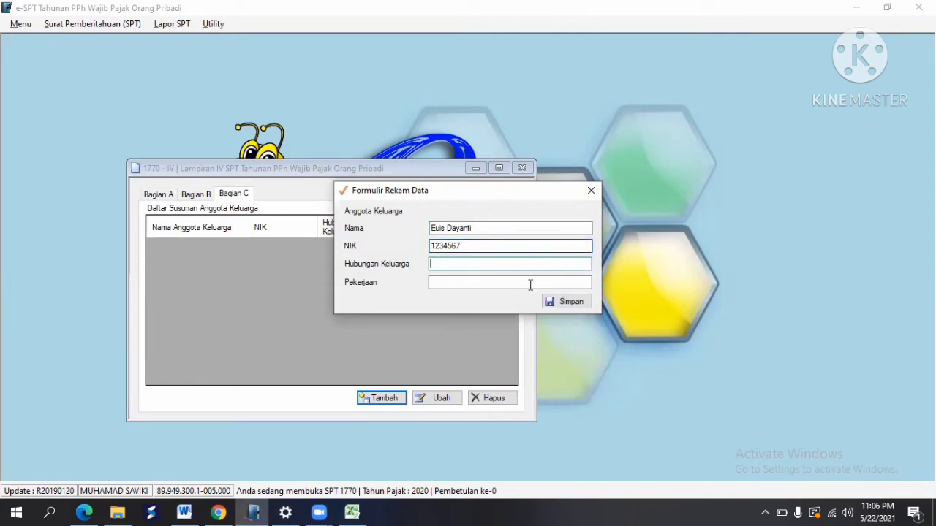
key("alt+Tab")
key("alt+Tab")
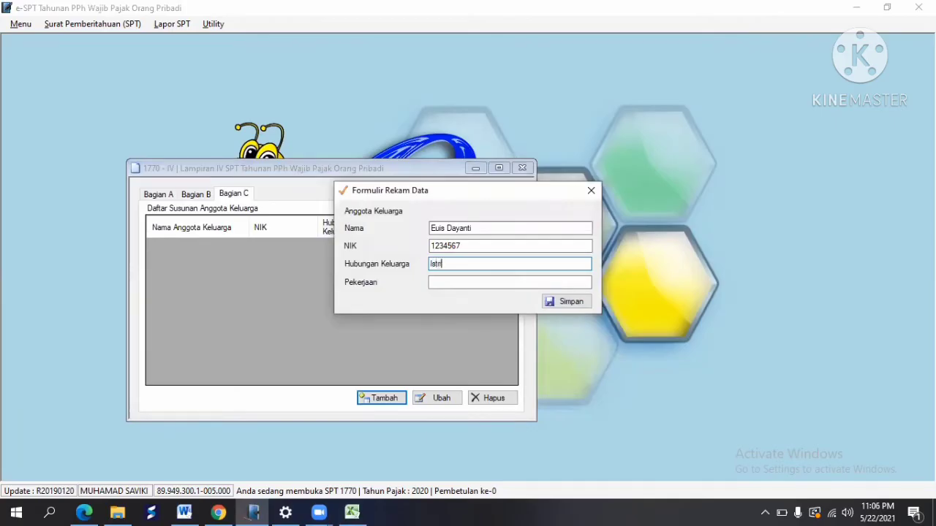
key("Tab")
type("Ibu Ru")
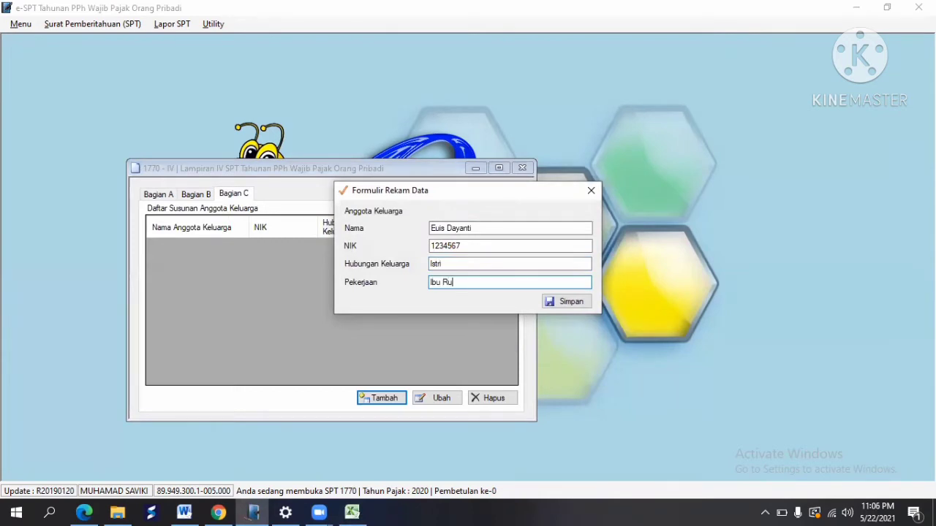
left_click(557, 306)
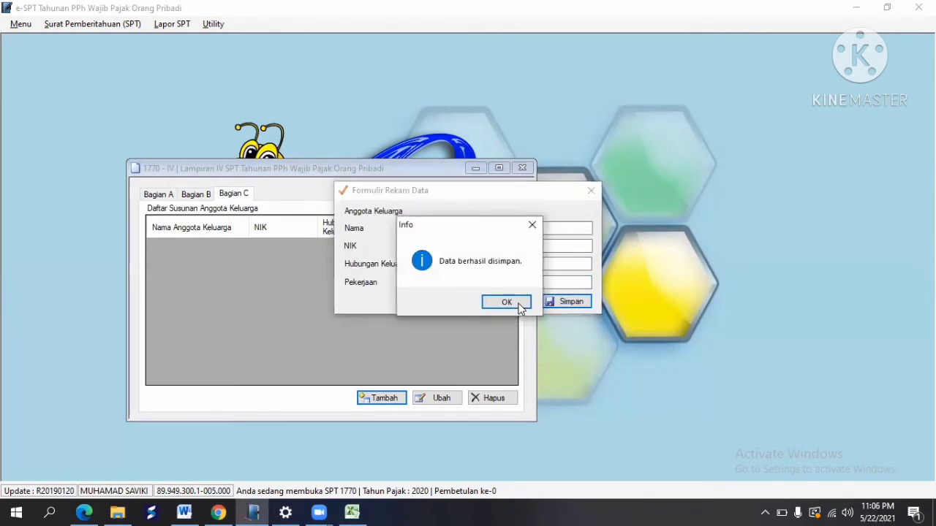
left_click(507, 303)
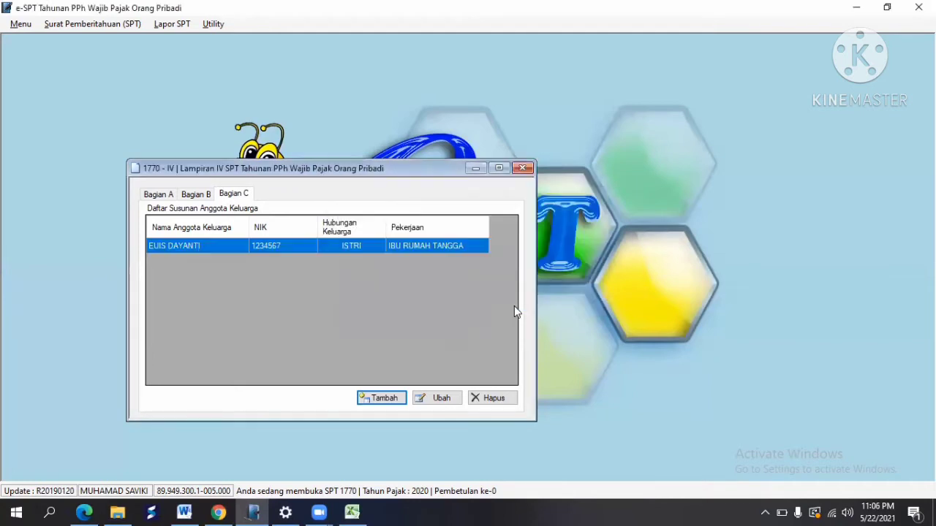
left_click(379, 402)
left_click(448, 230)
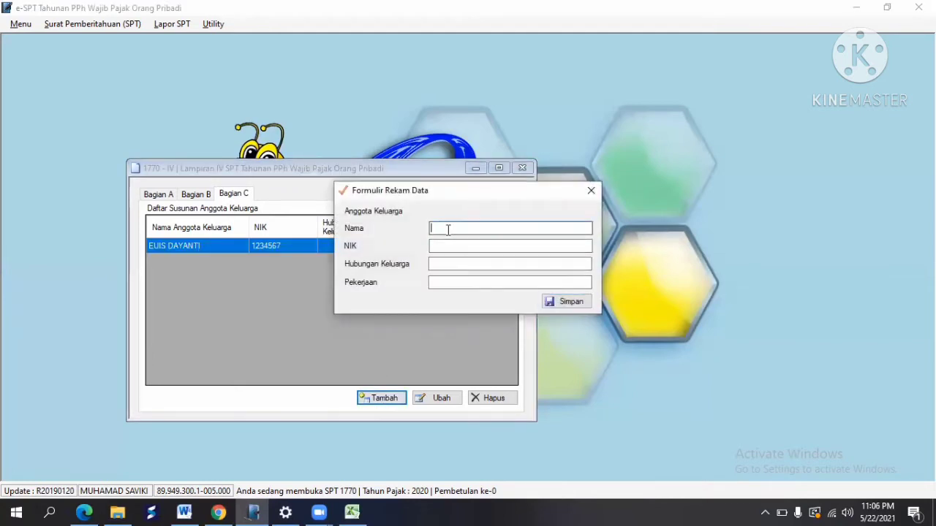
key("alt+Tab")
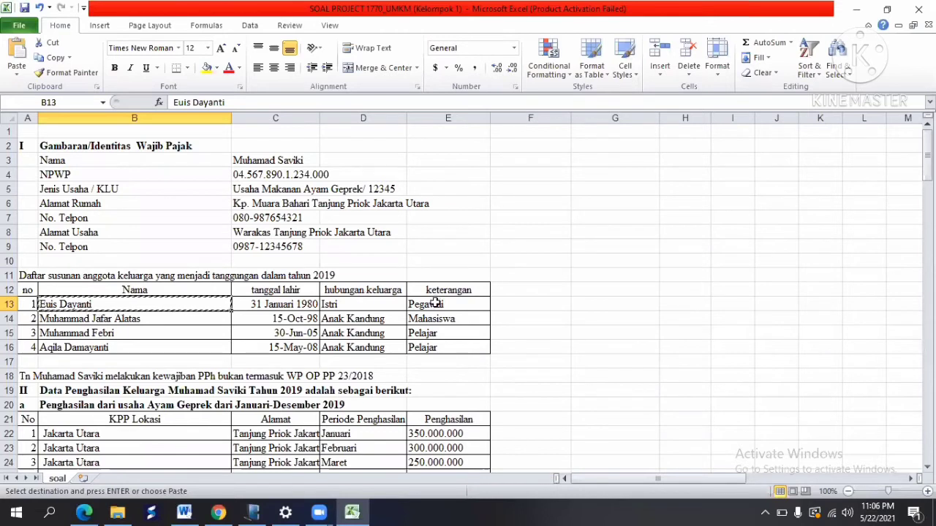
Step: Replace 'Pegawai' with 'Ibu Rumah Tangga' as the wife's occupation in cell E13
left_click(436, 304)
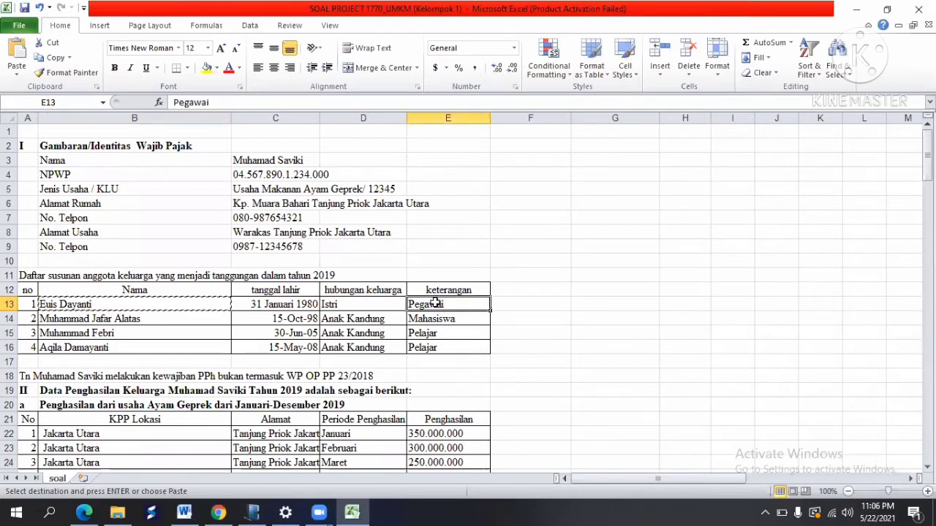
left_click(216, 101)
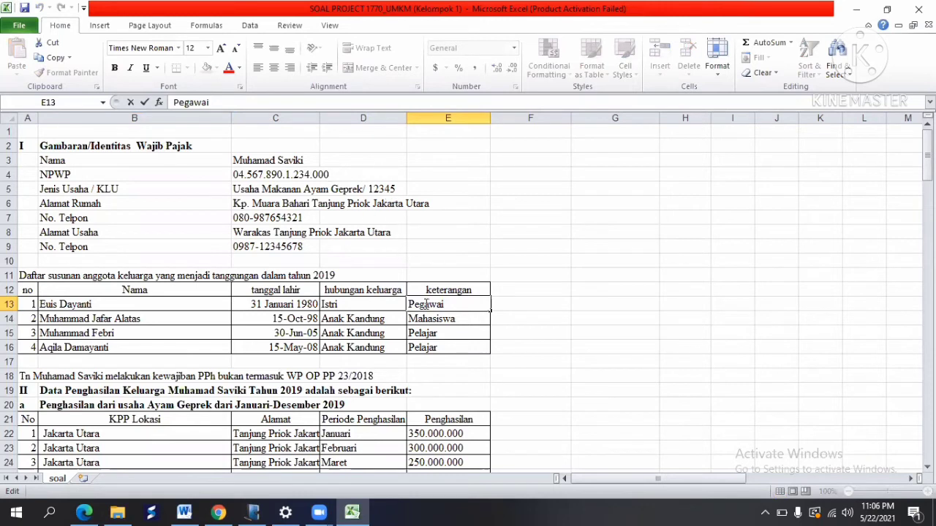
left_click_drag(216, 102, 158, 107)
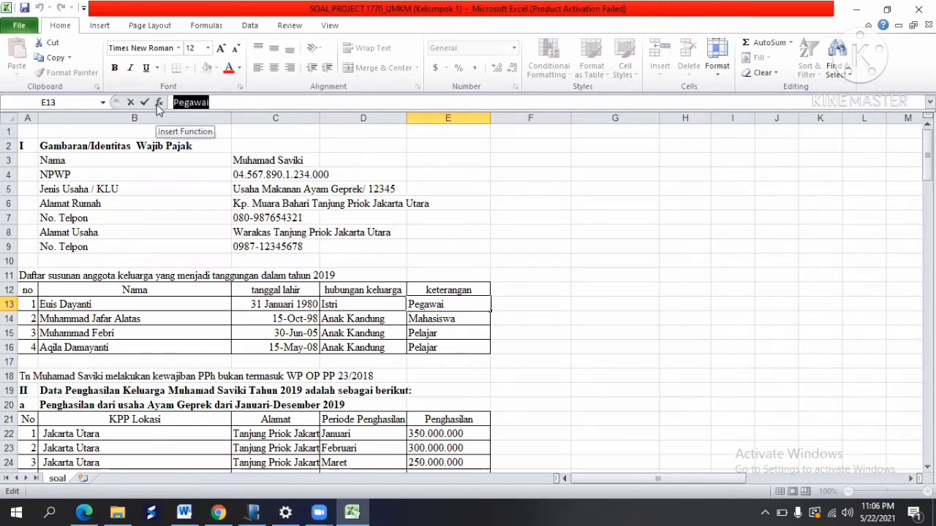
type("Iubu Ru")
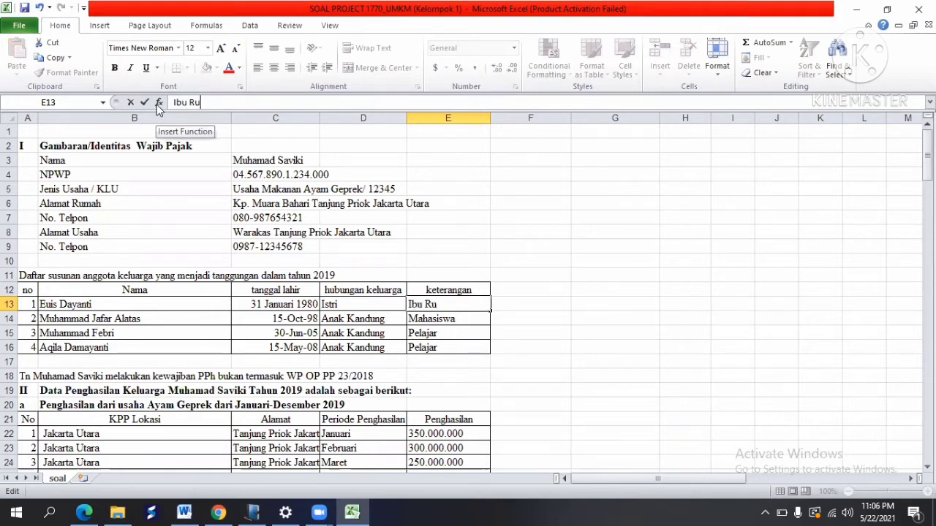
type("mah Tangga")
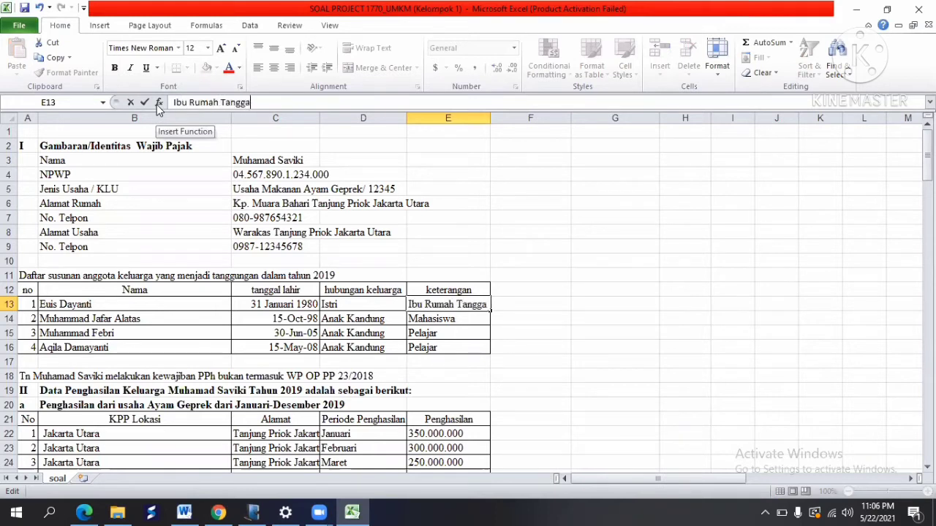
key("Return")
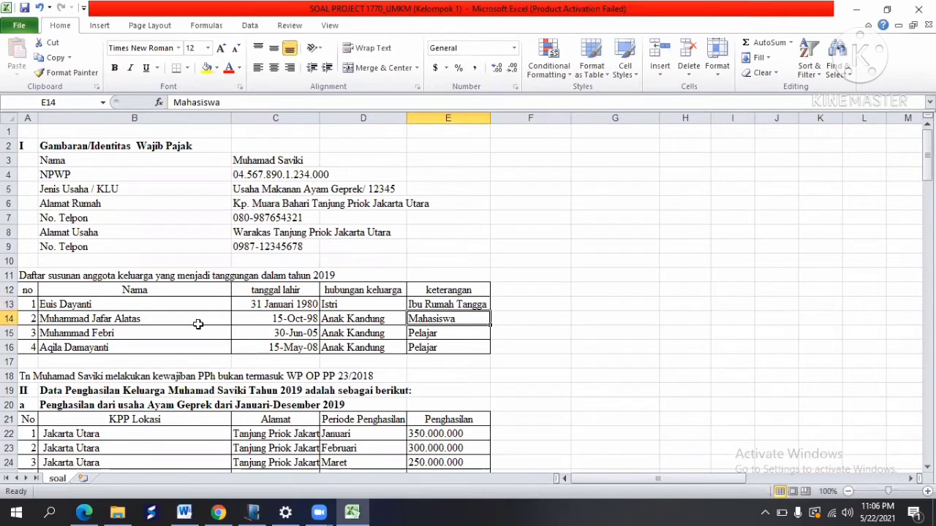
Step: Paste the second family member's name from cell B14 into the Nama field
left_click(187, 320)
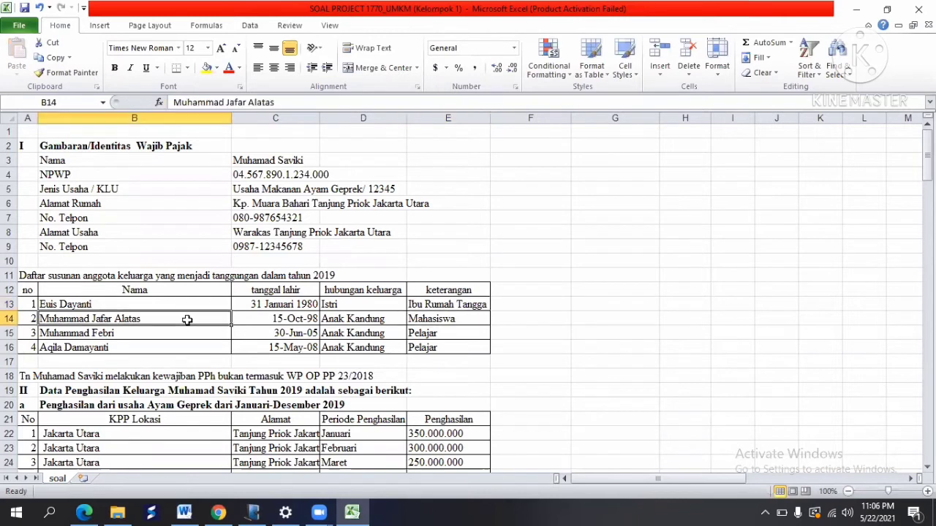
left_click(54, 57)
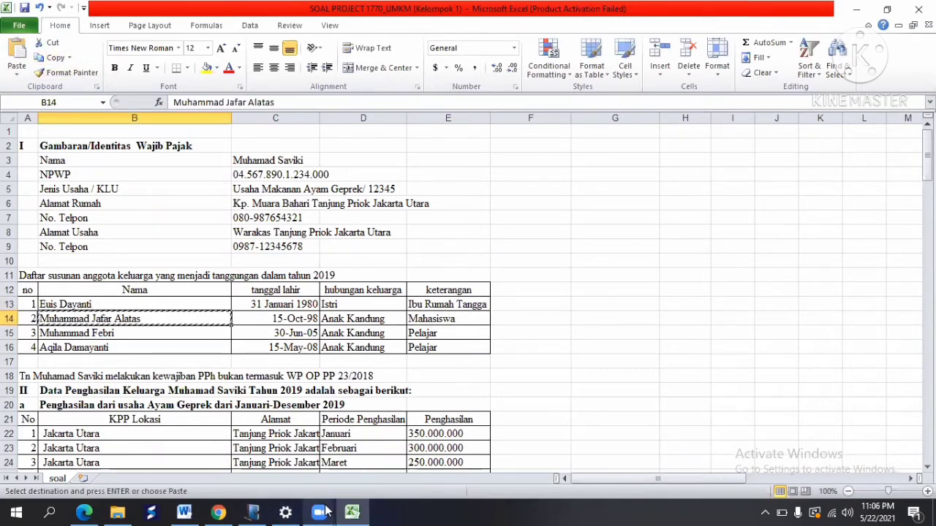
mouse_move(320, 512)
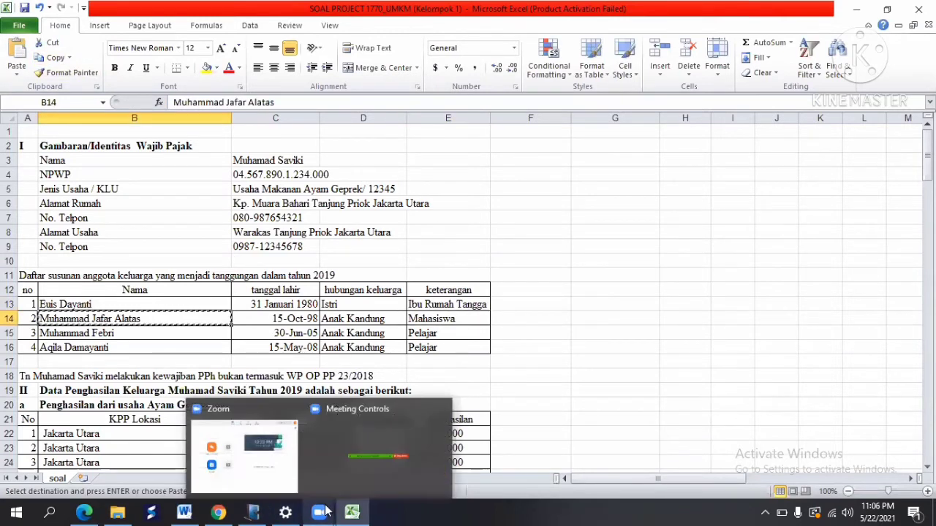
left_click(265, 511)
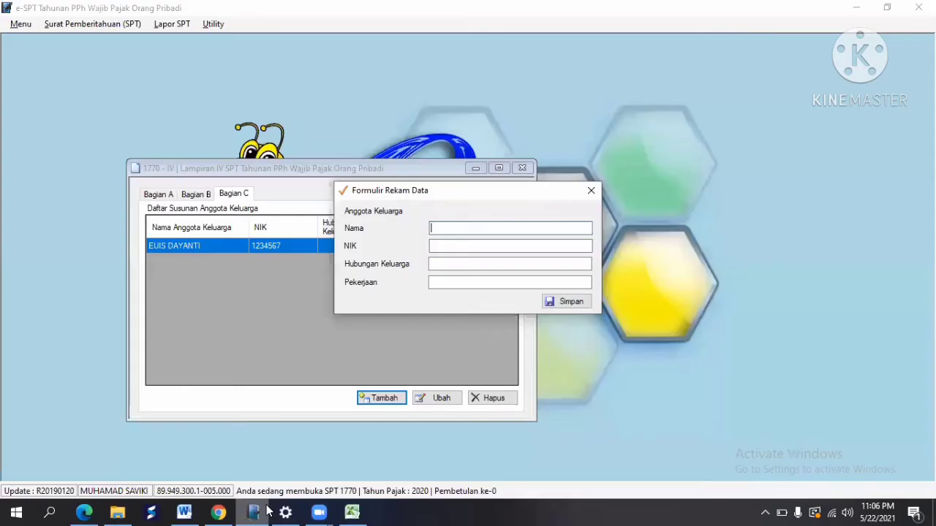
right_click(442, 230)
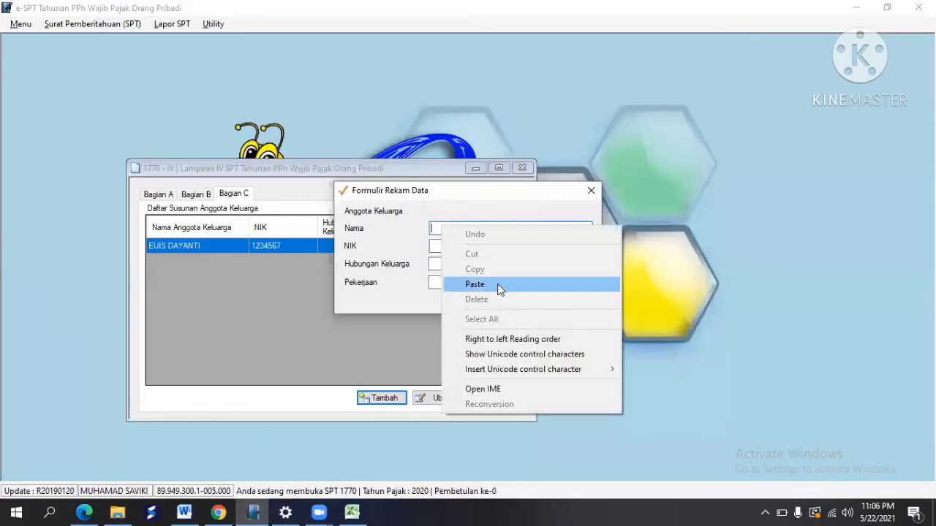
left_click(499, 286)
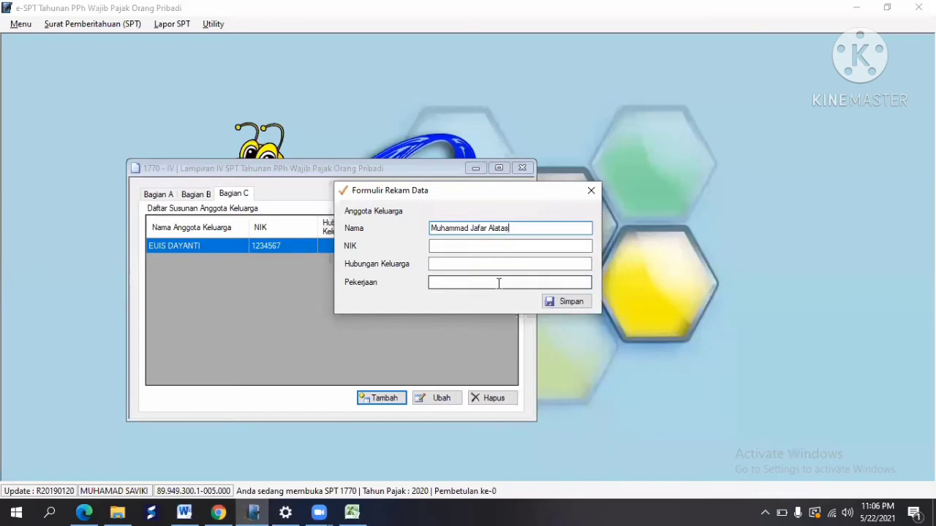
left_click(436, 246)
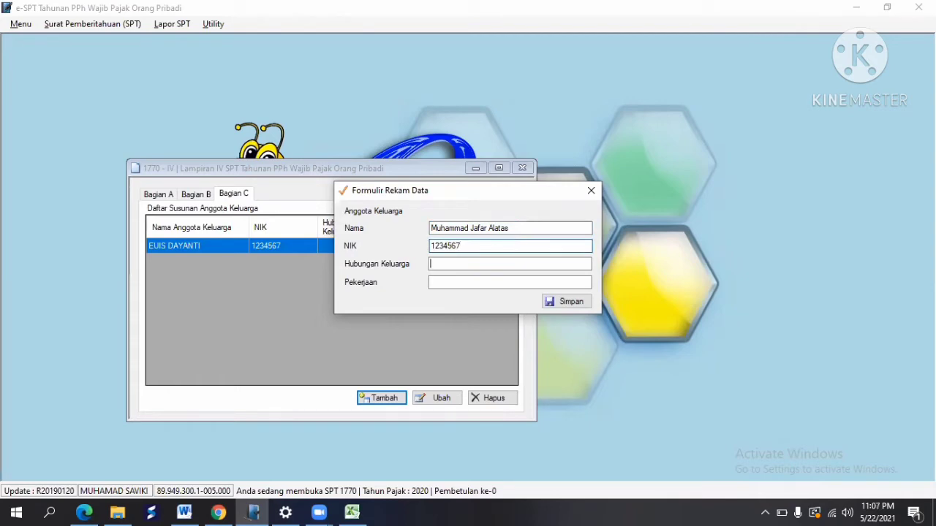
Step: Set relationship Anak Kandung and occupation Mahasiswa, then save the son's record
key("alt+Tab")
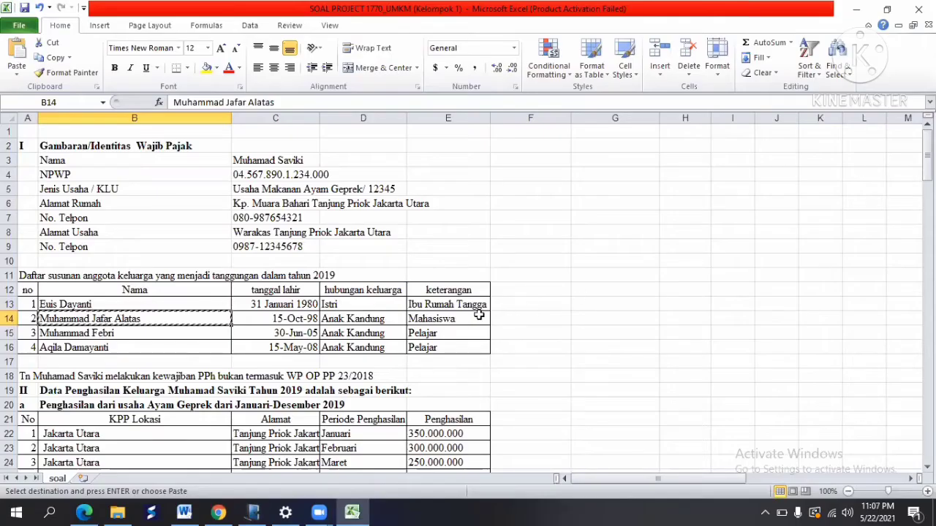
key("alt+Tab")
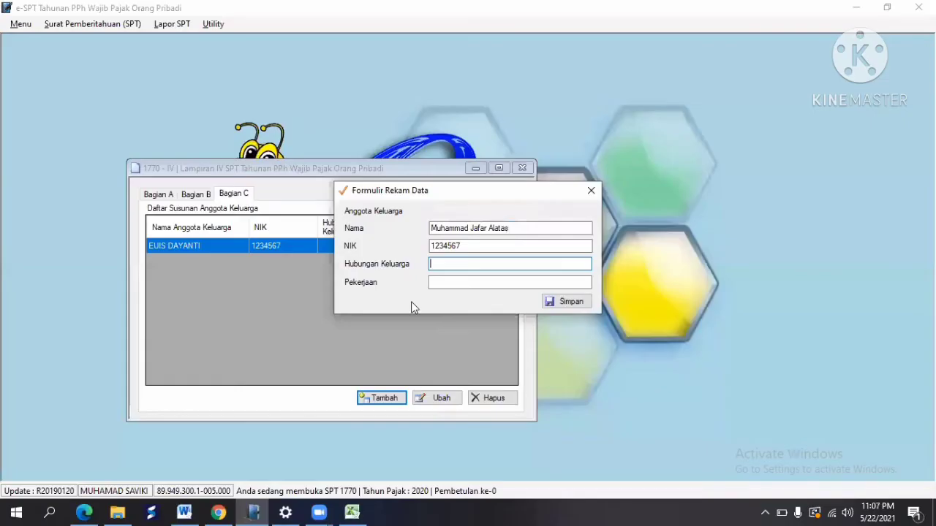
type("Anak Kandung")
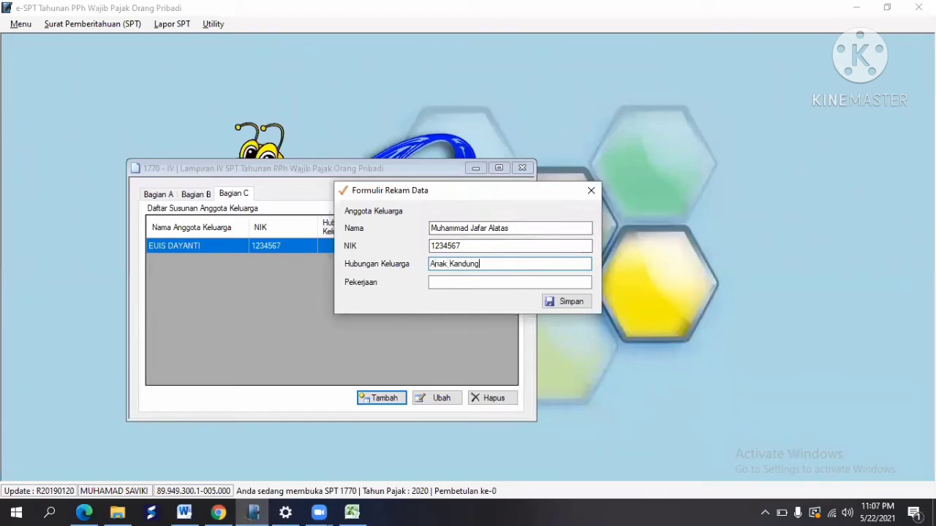
key("Tab")
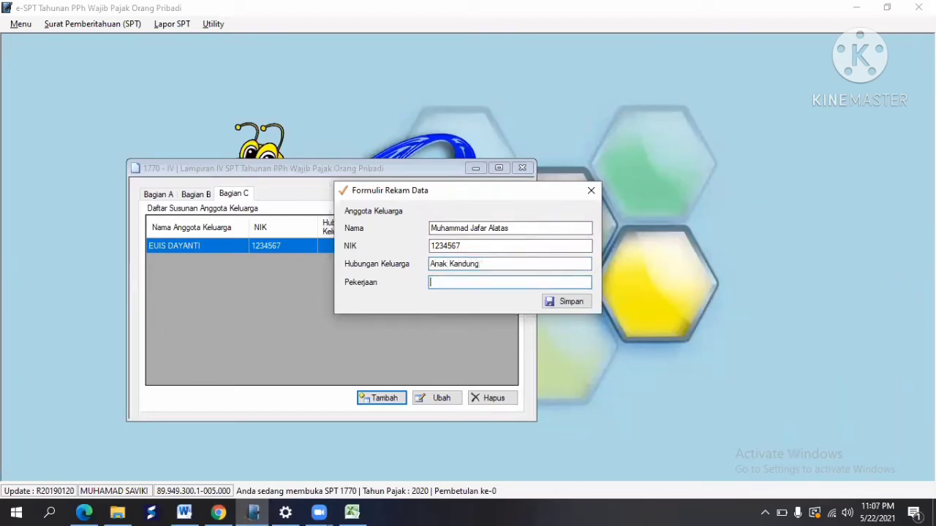
key("alt+Tab")
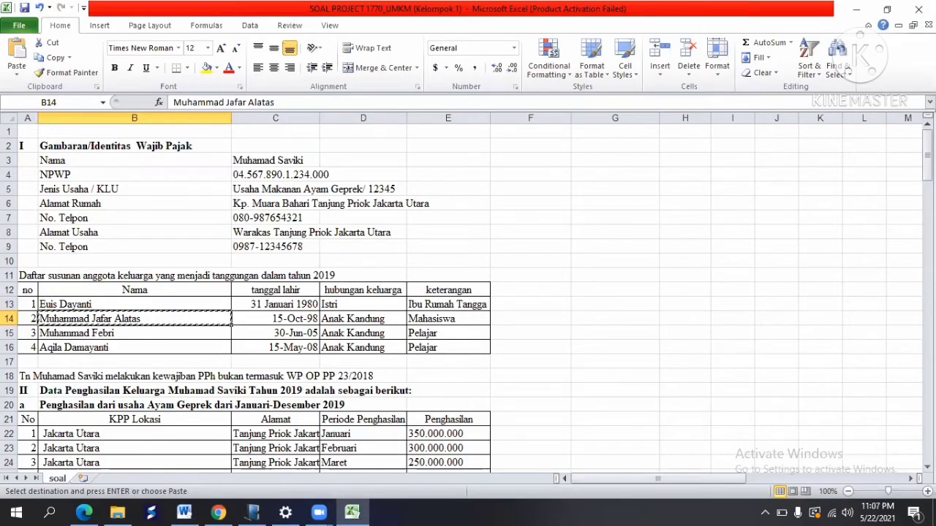
key("alt+Tab")
type("MA")
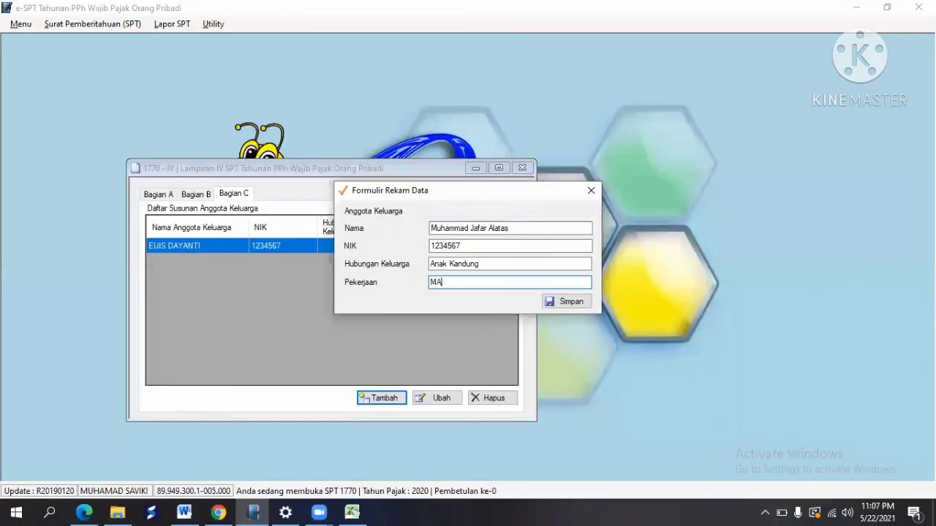
type("ahasiswa")
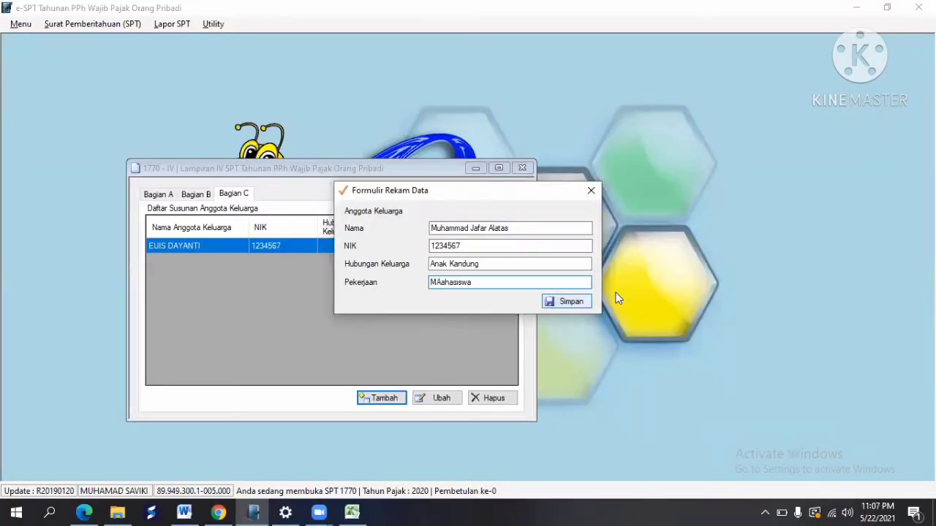
left_click(588, 302)
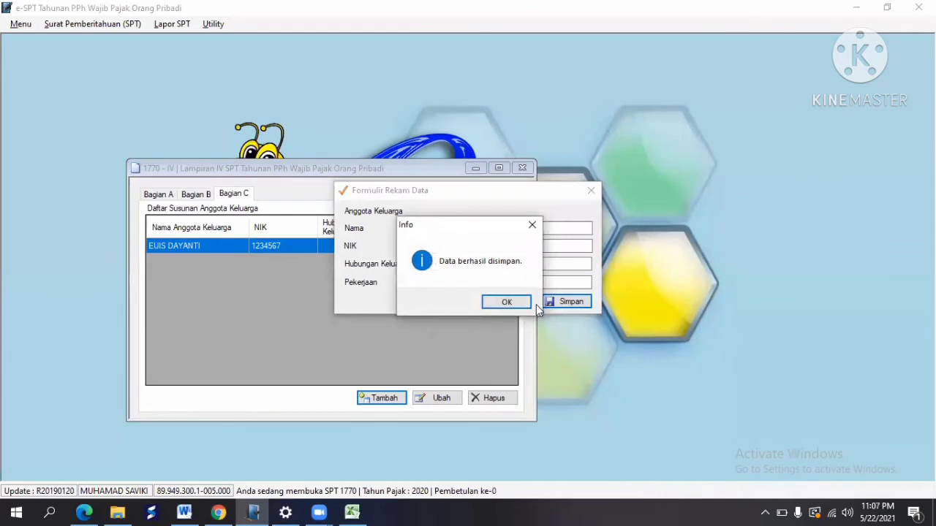
left_click(505, 302)
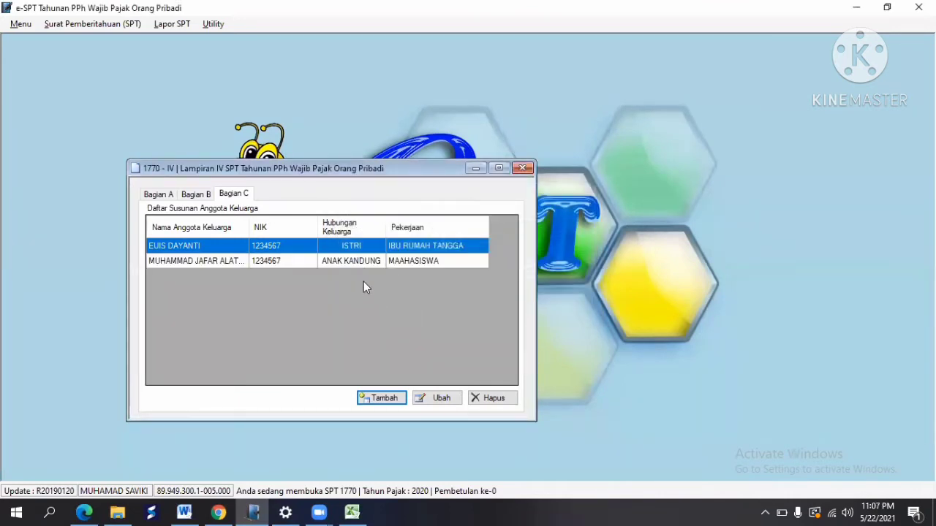
Step: Edit the son's saved record to correct the occupation spelling to Mahasiswa
left_click(229, 260)
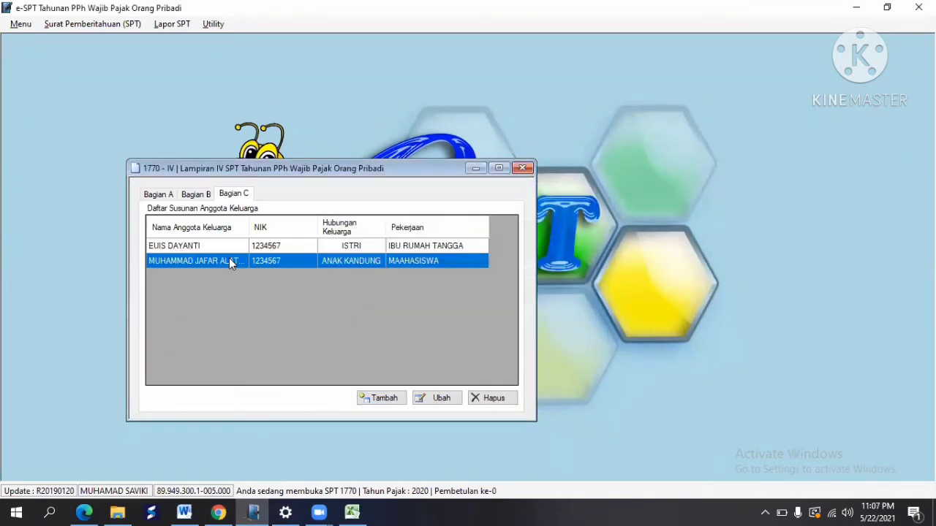
left_click(438, 398)
left_click(441, 284)
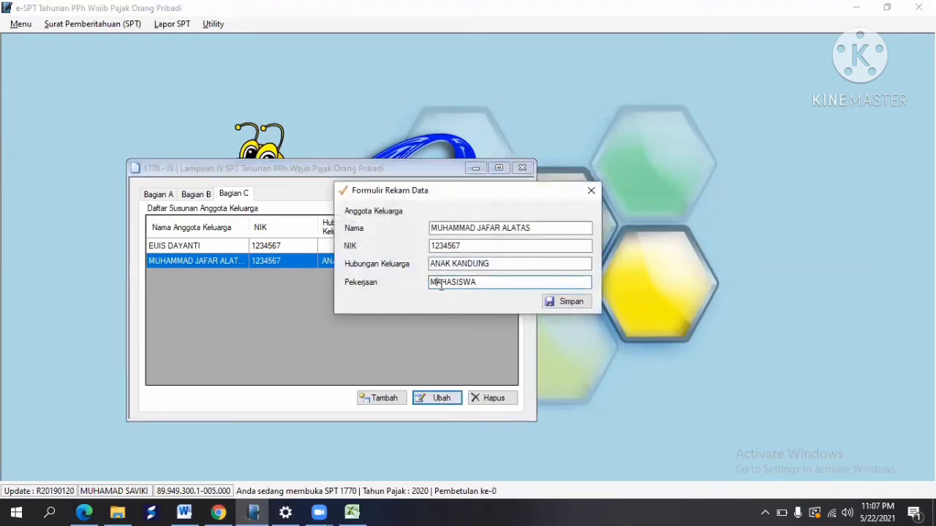
left_click(570, 301)
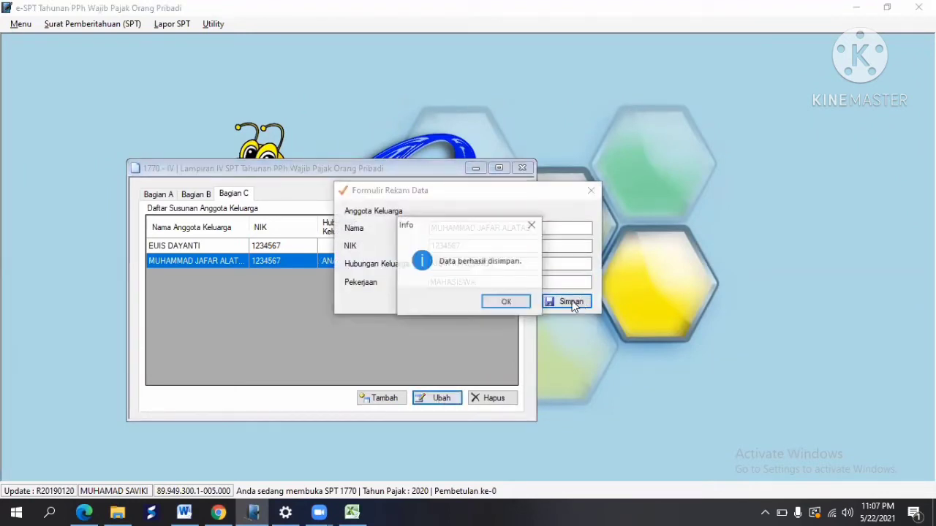
left_click(510, 300)
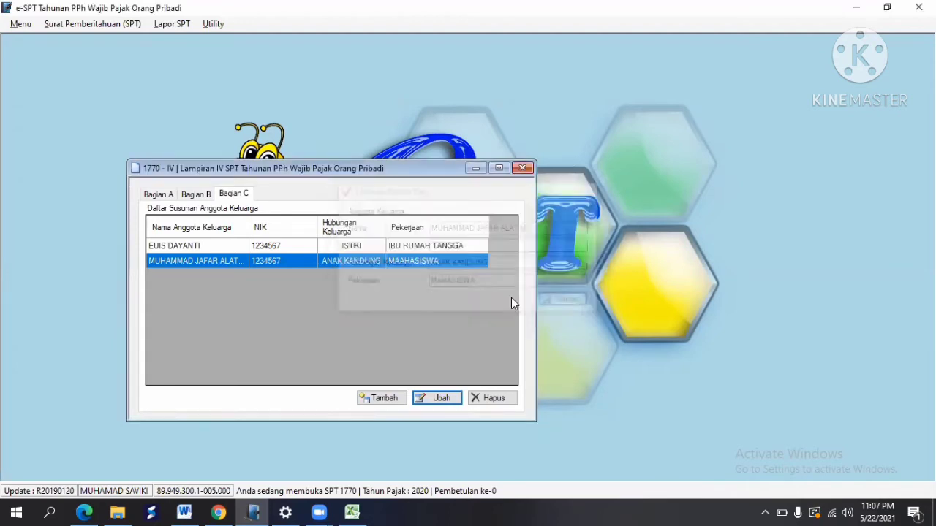
Step: Start a new family-member entry and paste the third member's name from cell B15
left_click(386, 401)
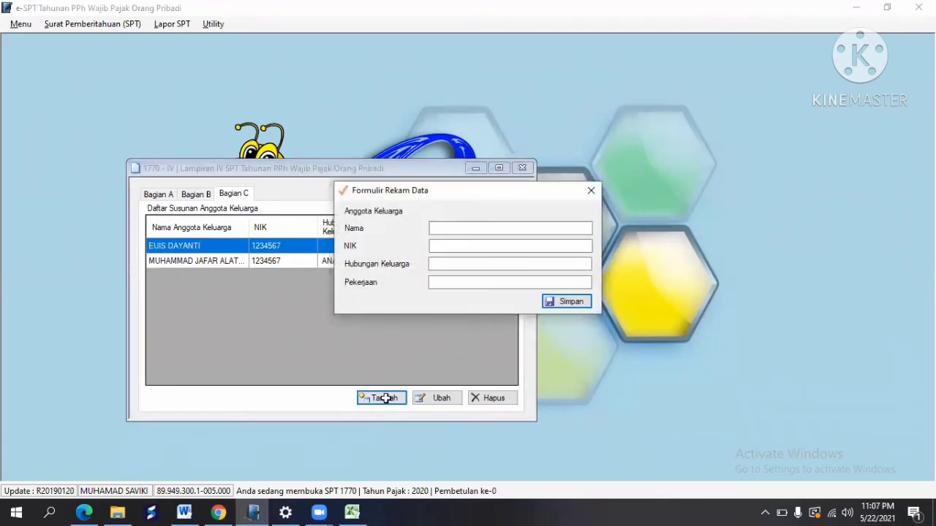
key("alt+Tab")
left_click(123, 332)
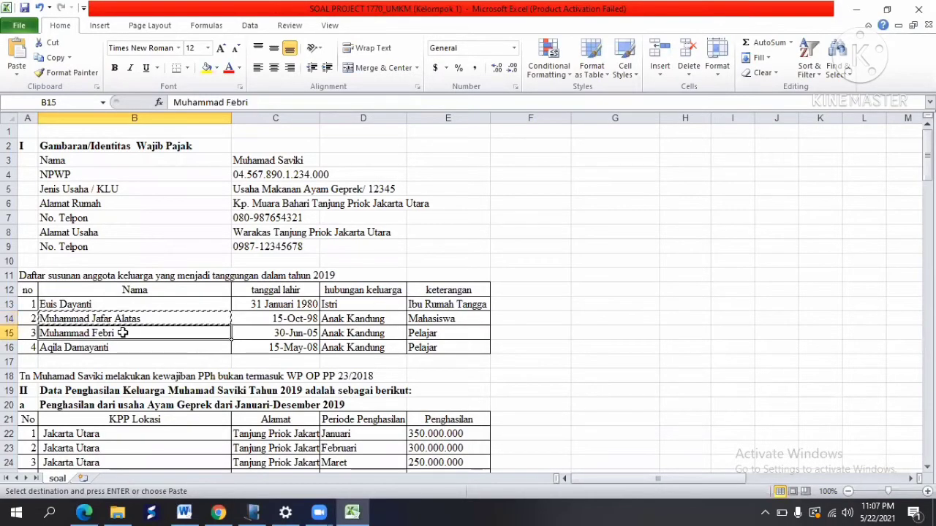
left_click(53, 58)
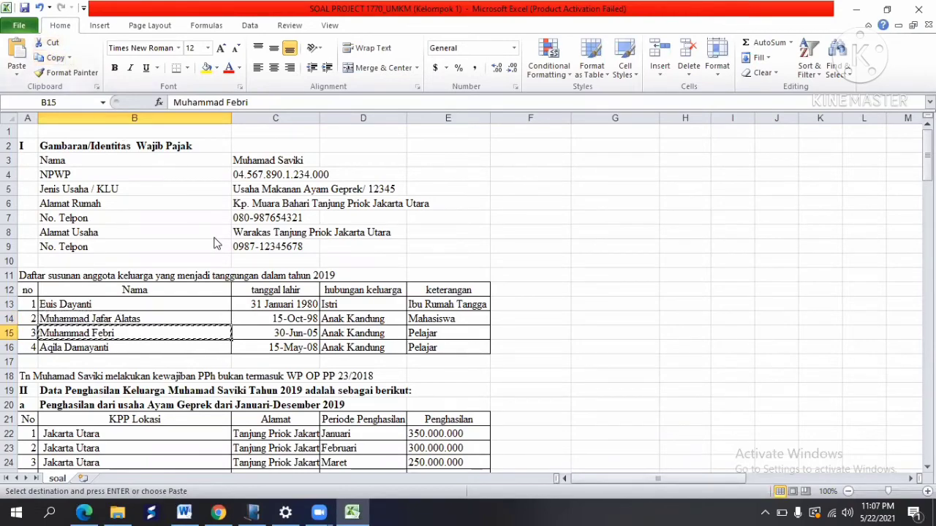
key("alt+Tab")
left_click(436, 229)
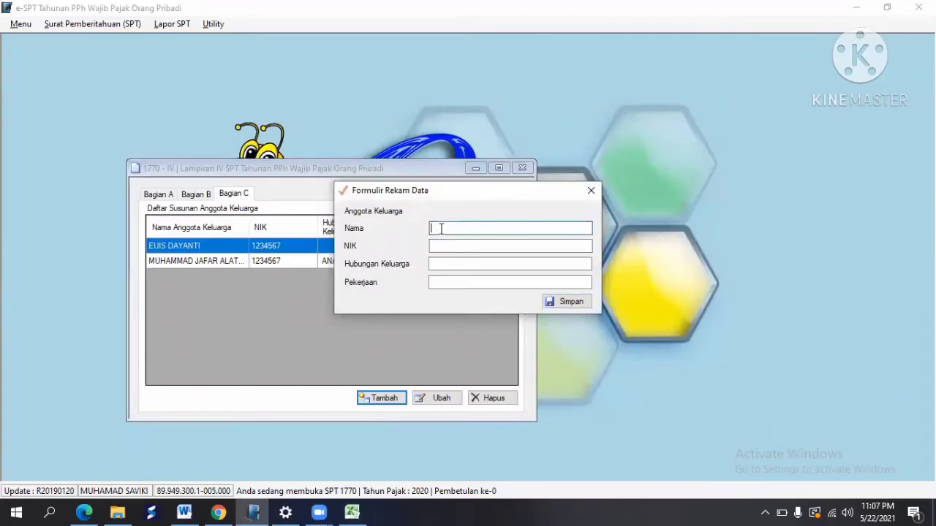
right_click(447, 232)
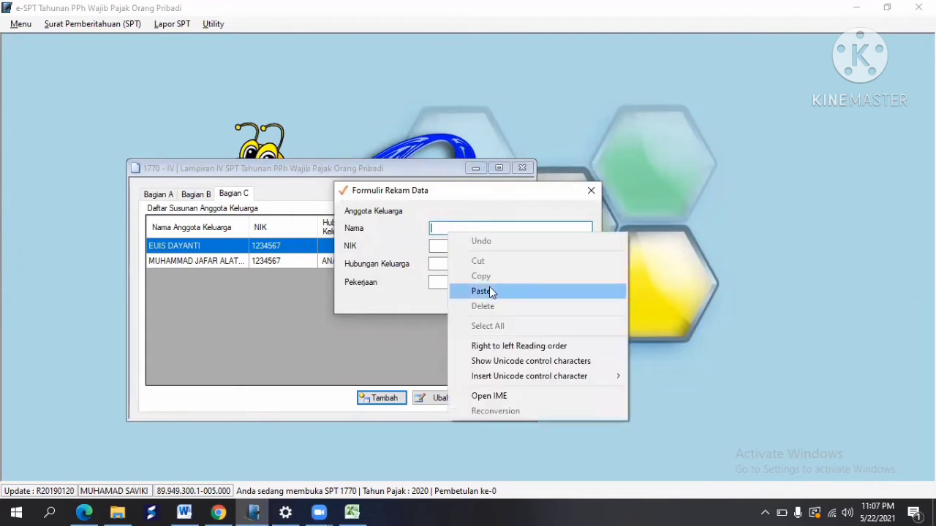
left_click(486, 289)
Step: Enter the member's NIK and relationship Anak Kandung, as listed in cell D15
left_click(441, 244)
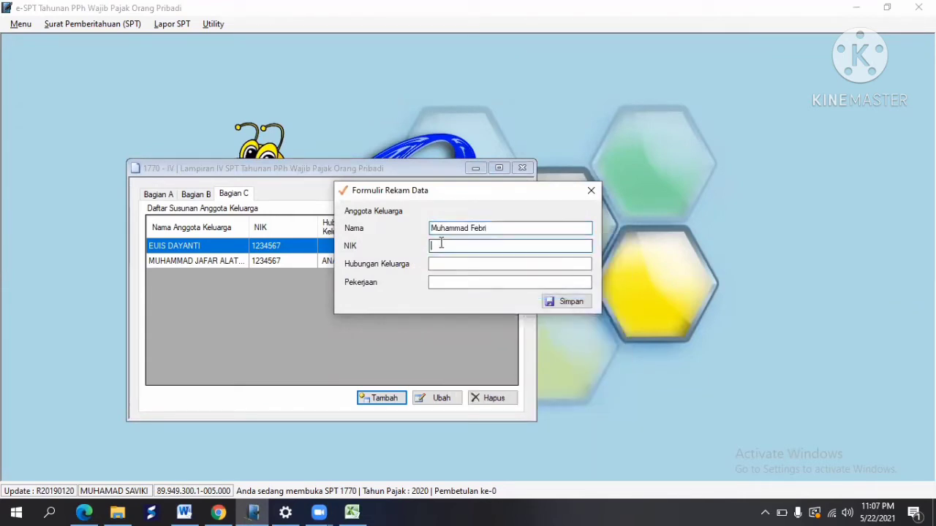
type("1234567")
key("Tab")
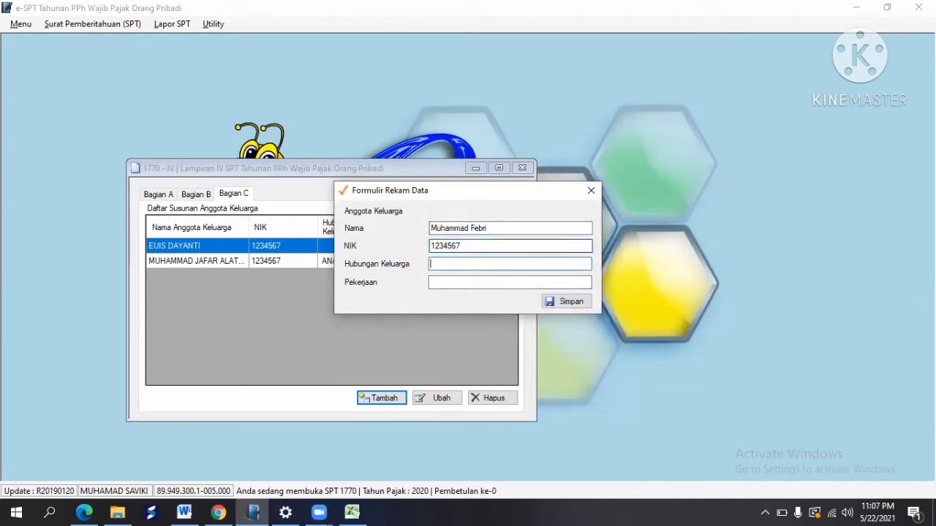
key("alt+Tab")
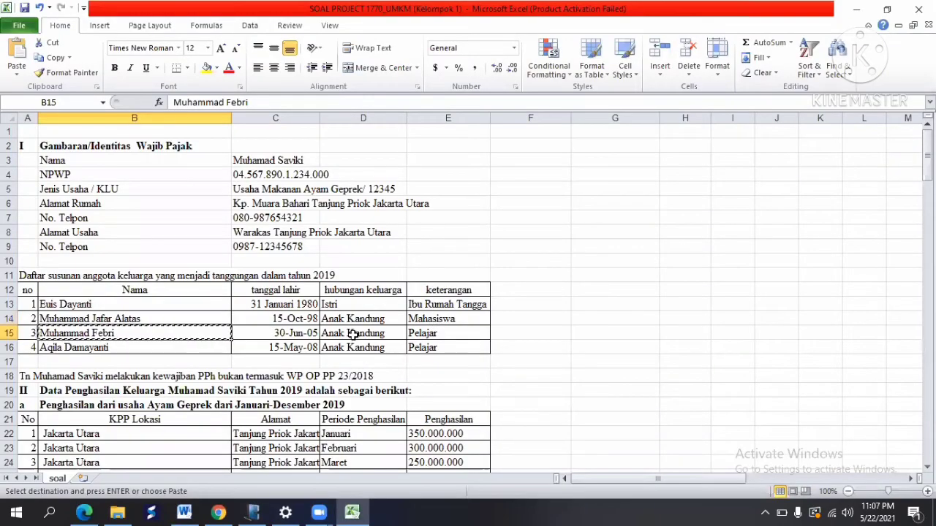
left_click(356, 335)
key("alt+Tab")
type("An")
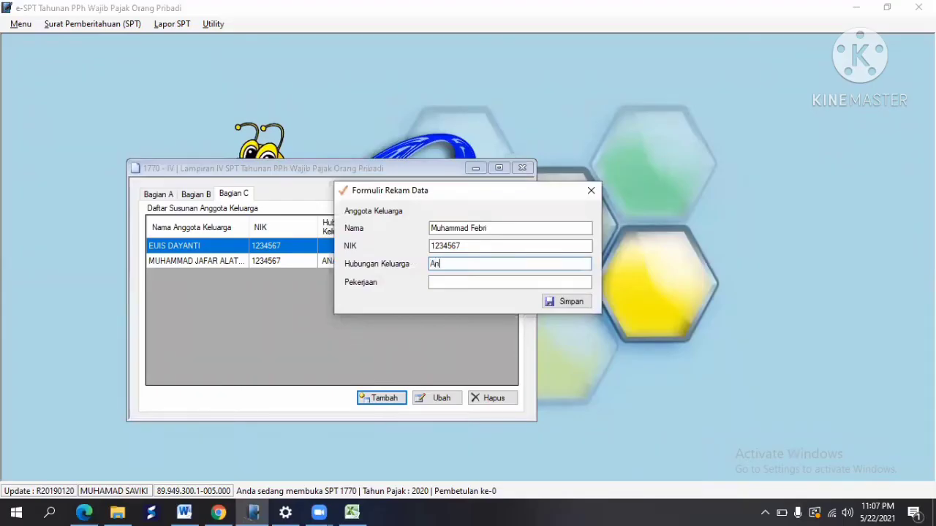
type("ak Kandung")
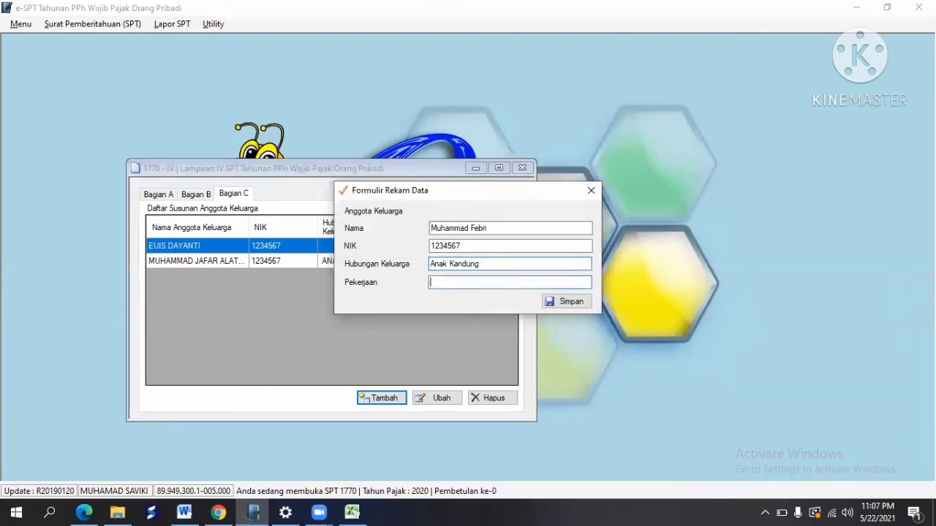
Step: Set occupation Pelajar from cell E15 and save the third family member
key("alt+Tab")
left_click(439, 332)
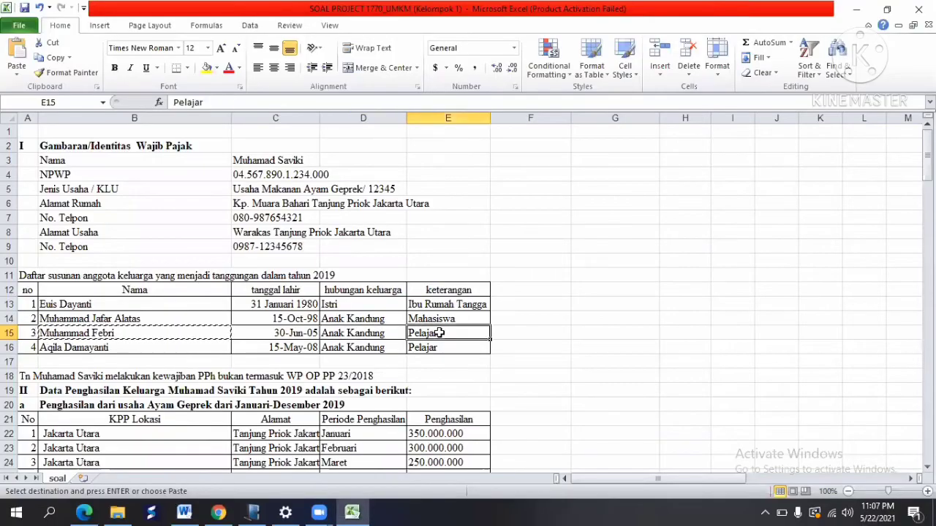
key("alt+Tab")
type("Pelaja")
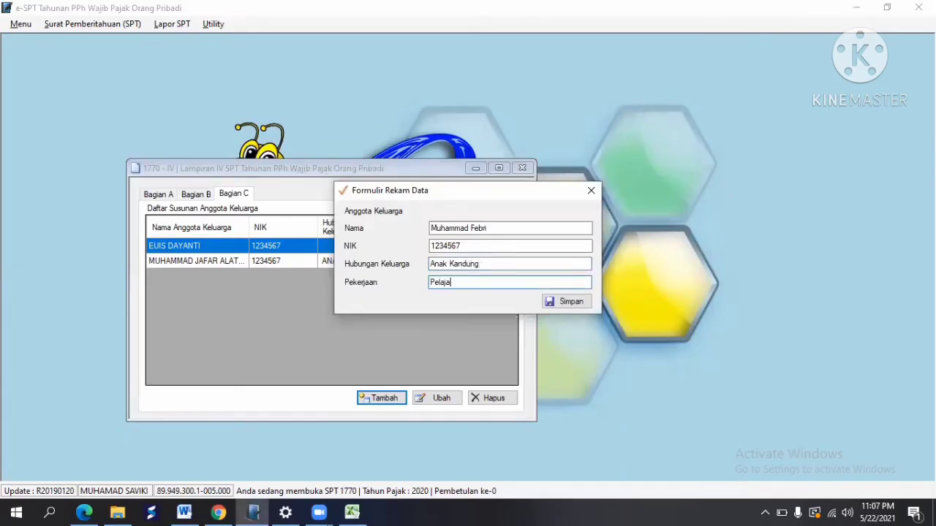
left_click(565, 301)
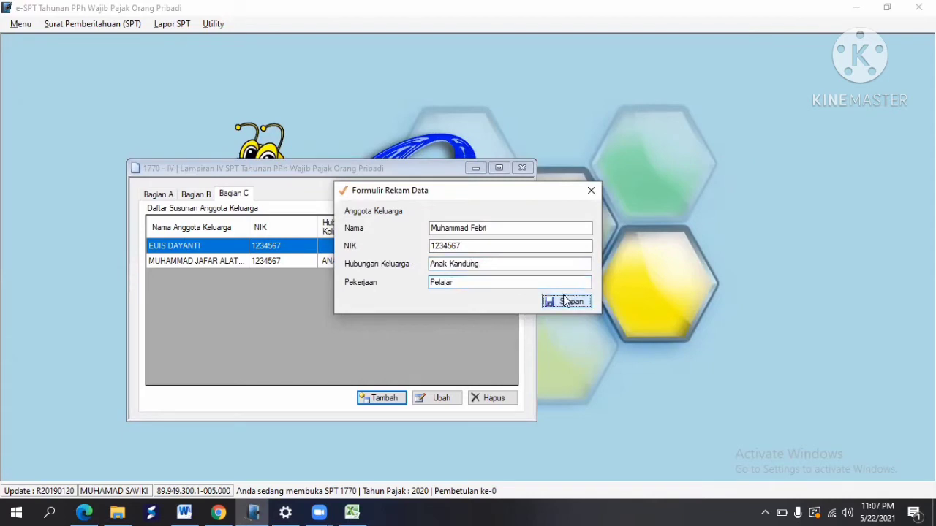
left_click(506, 303)
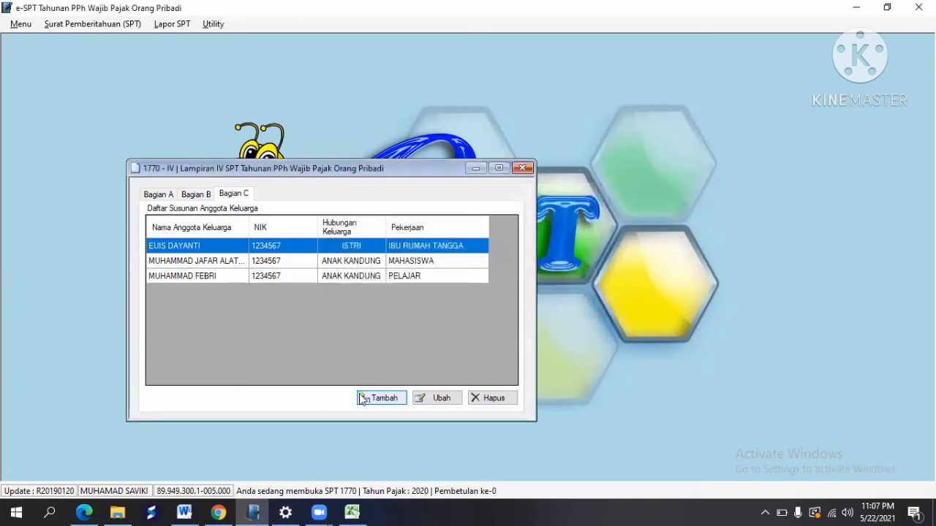
key("alt+Tab")
Step: Start a new family member entry with the fourth member's name from Excel and their NIK
left_click(99, 350)
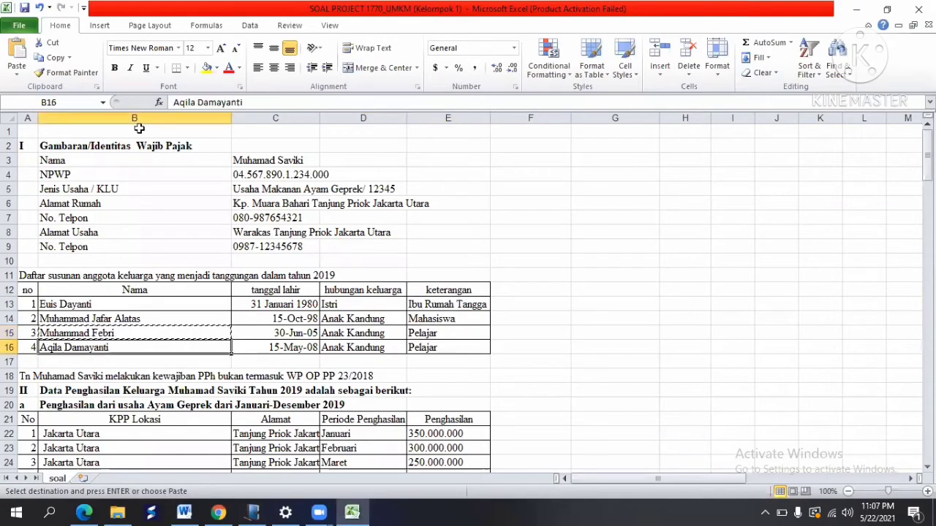
left_click(49, 57)
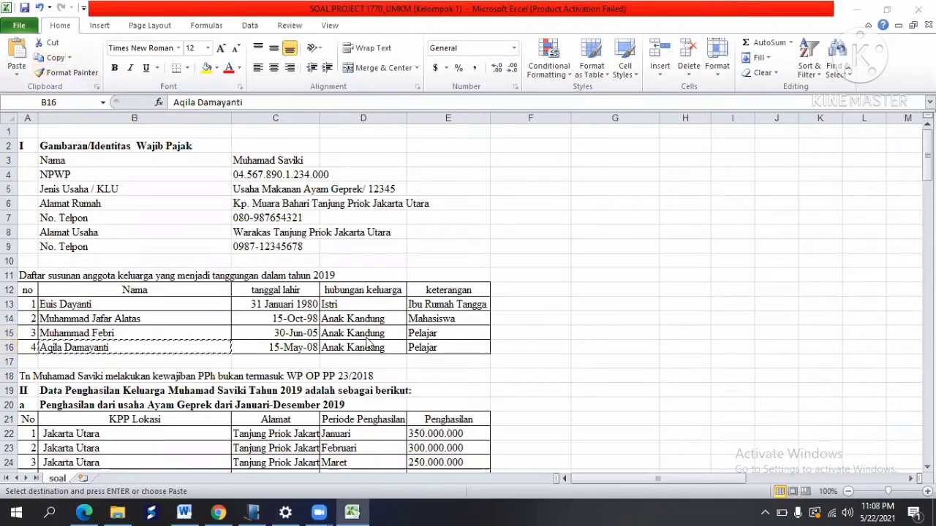
key("alt+Tab")
left_click(383, 399)
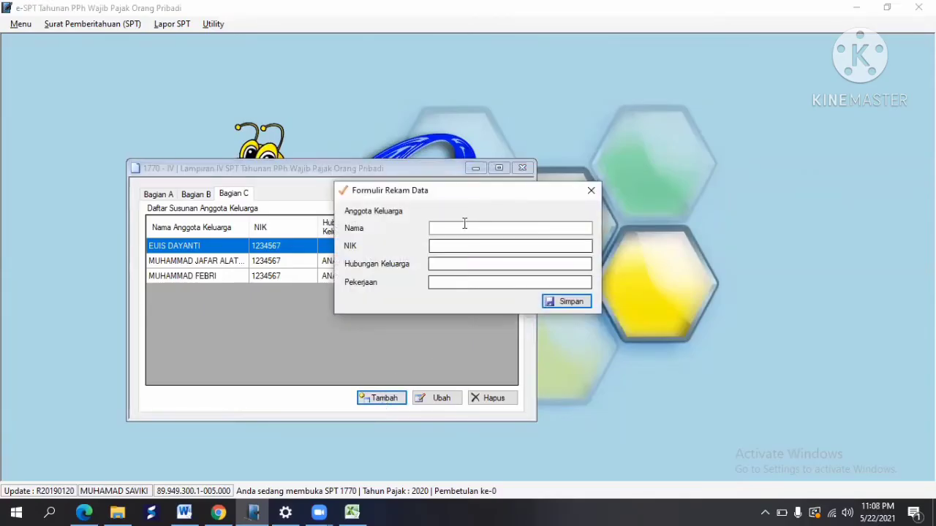
right_click(461, 226)
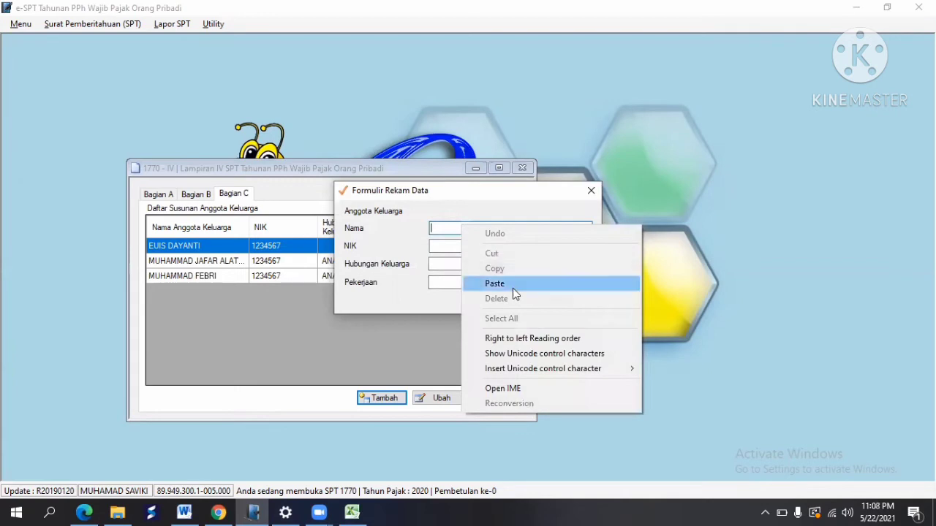
left_click(512, 283)
left_click(452, 247)
type("1234567")
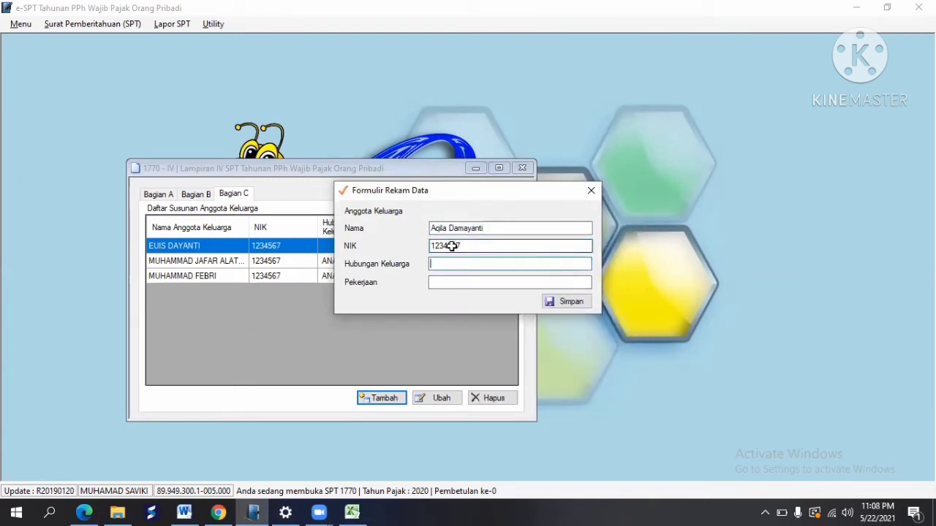
Step: Record the relationship as Anak Kandung and the occupation as Pelajar, then save the member
key("alt+Tab")
left_click(358, 349)
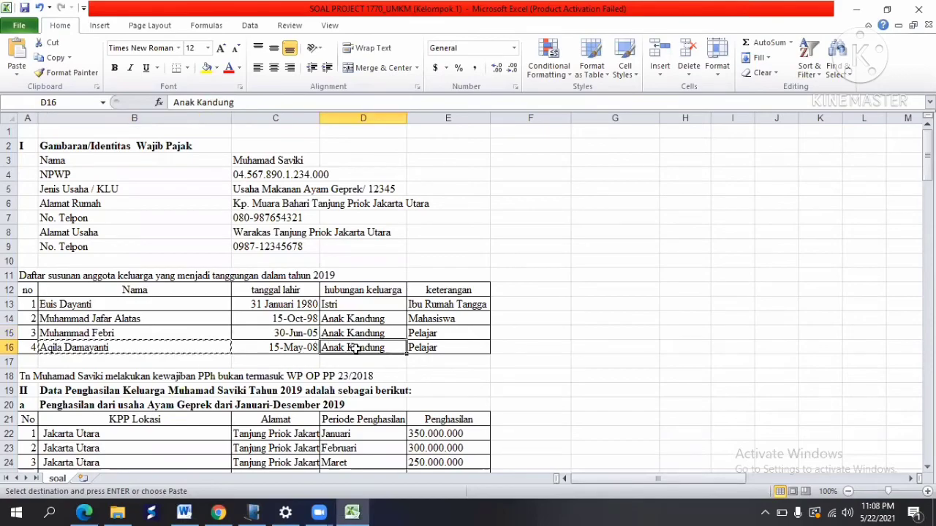
key("alt+Tab")
type("A")
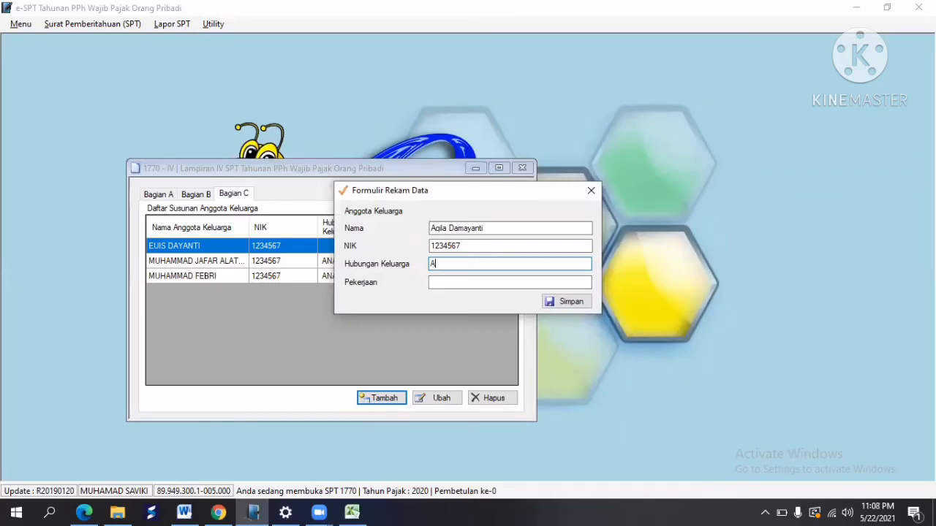
type("nak Kandung")
key("alt+Tab")
left_click(442, 349)
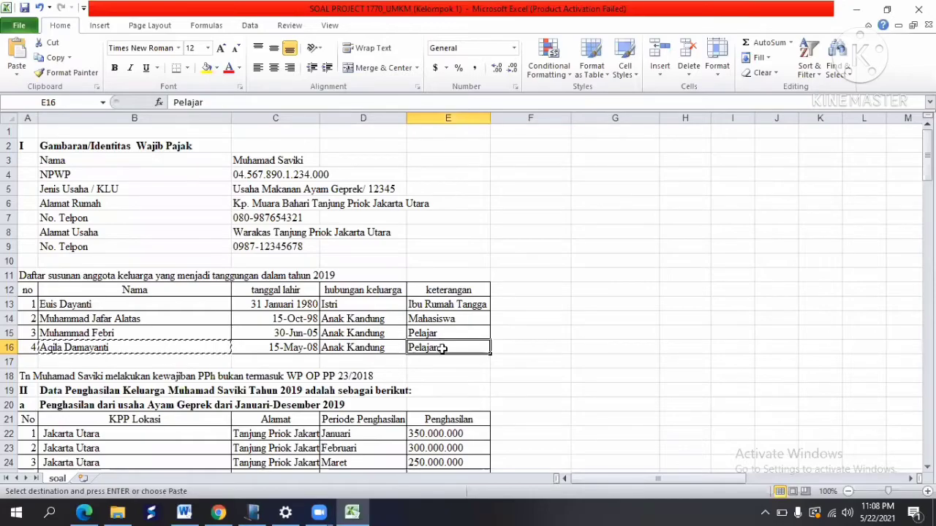
key("alt+Tab")
type("Pelaj")
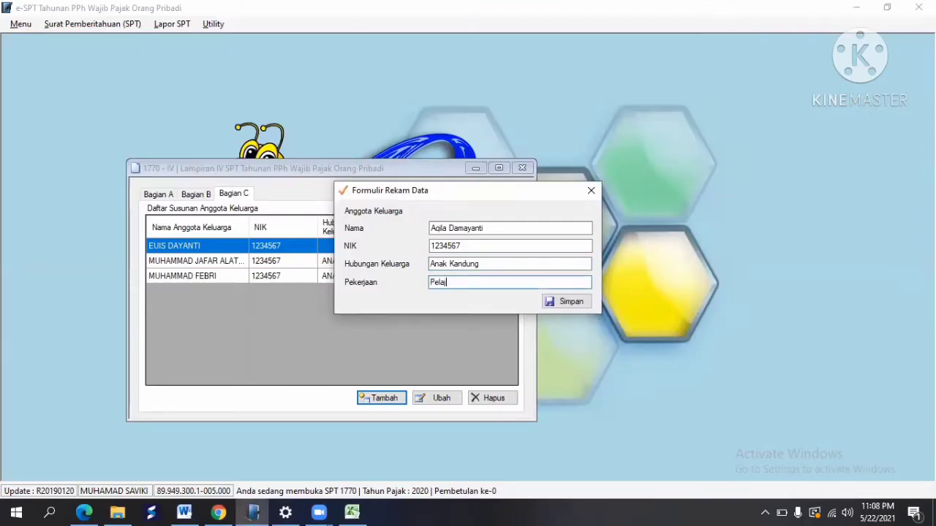
left_click(563, 304)
key("Return")
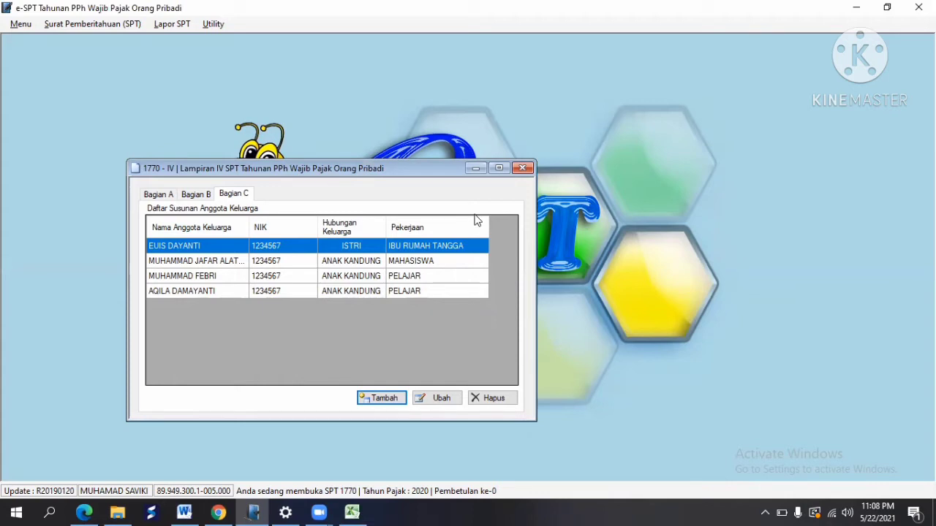
Step: Close Lampiran IV, open Lampiran III, and move its form up to show more rows
key("Escape")
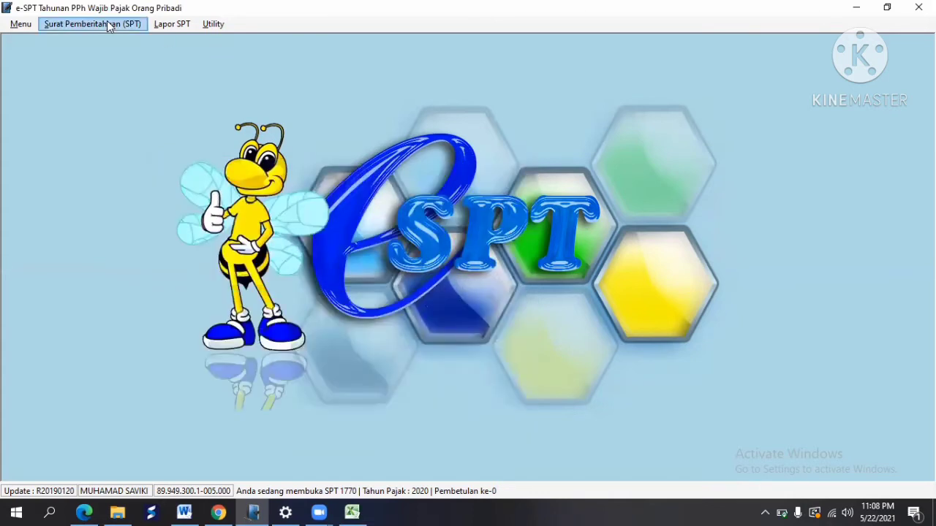
left_click(111, 25)
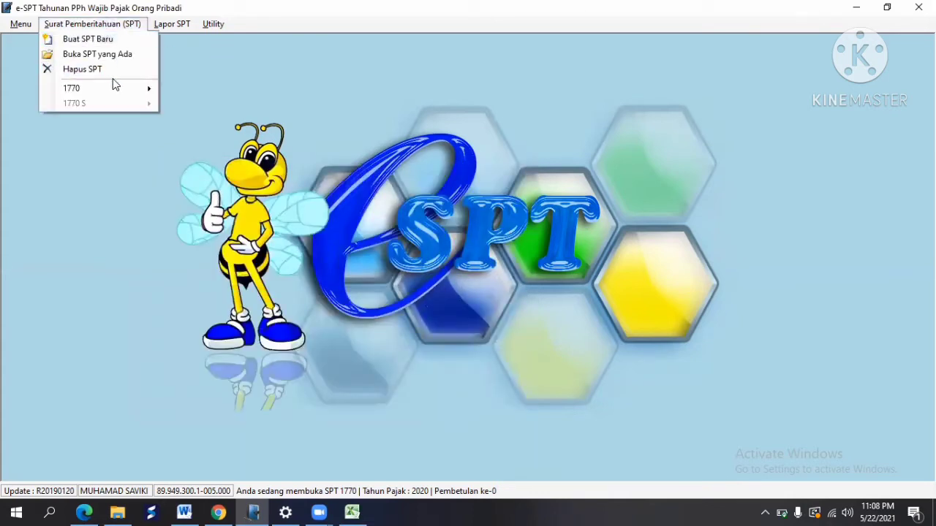
mouse_move(137, 98)
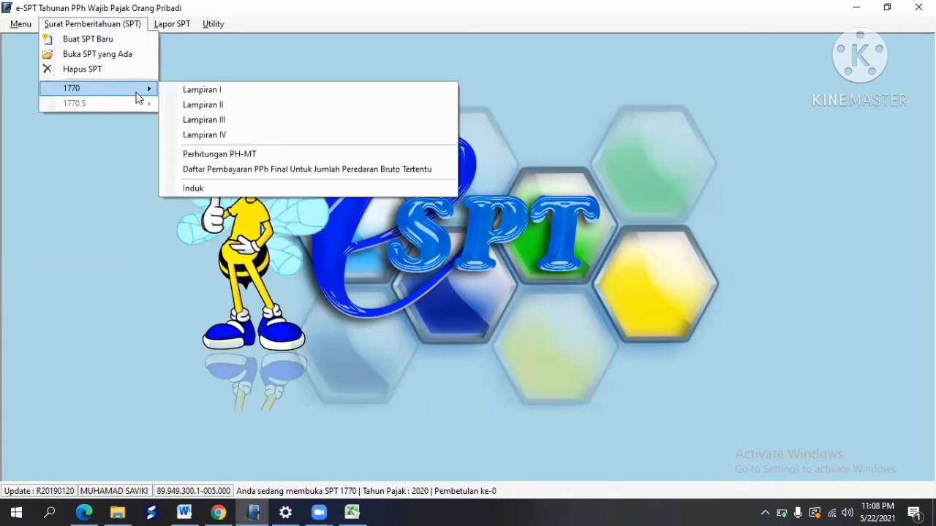
left_click(221, 122)
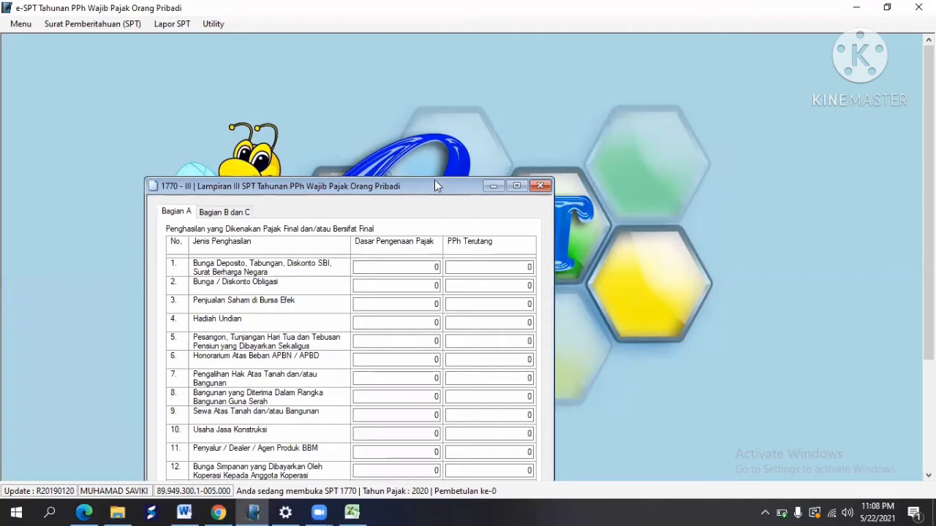
left_click_drag(434, 180, 428, 152)
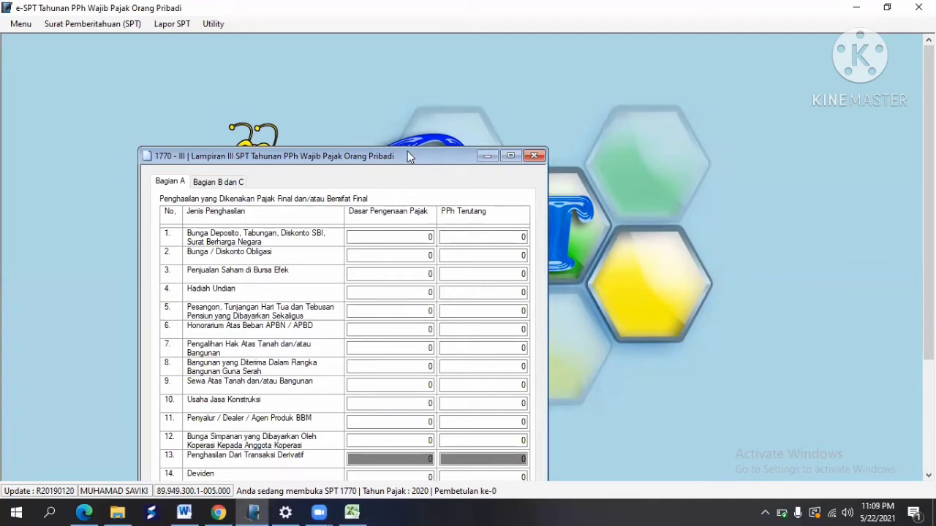
left_click_drag(408, 147, 404, 128)
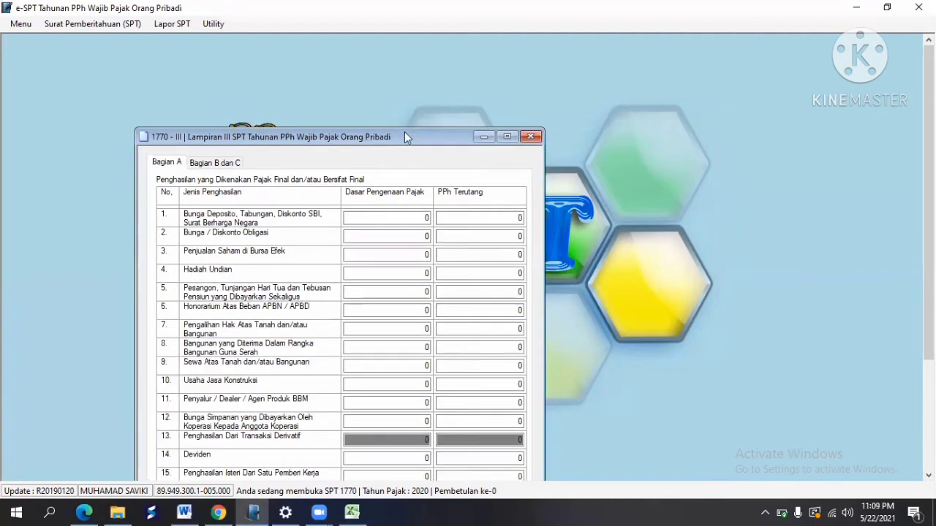
left_click(352, 512)
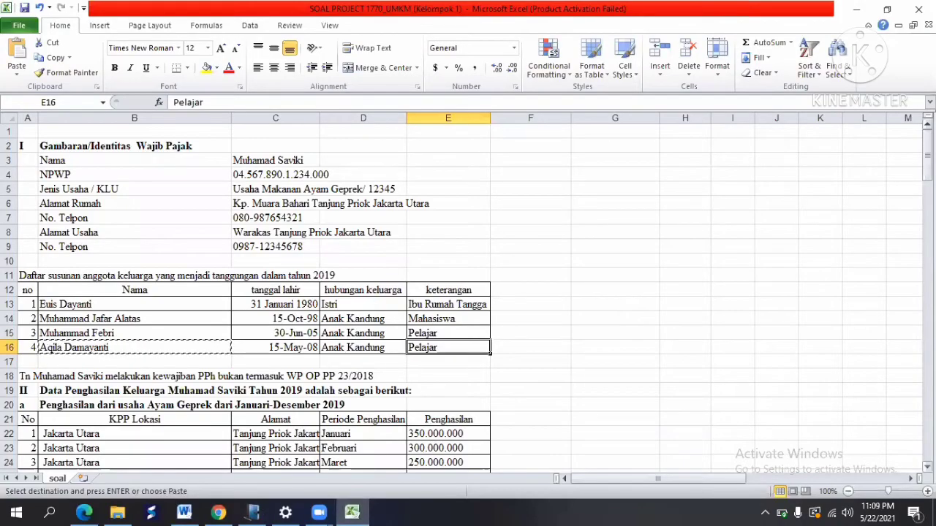
Step: Read the 50,000,000 bunga deposito income in row 38 of the source sheet
left_click_drag(927, 150, 927, 157)
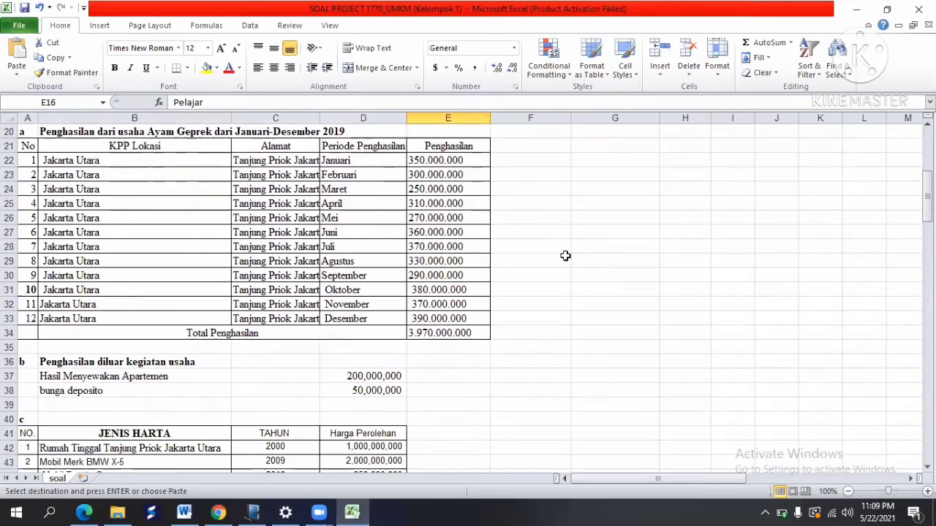
left_click(81, 391)
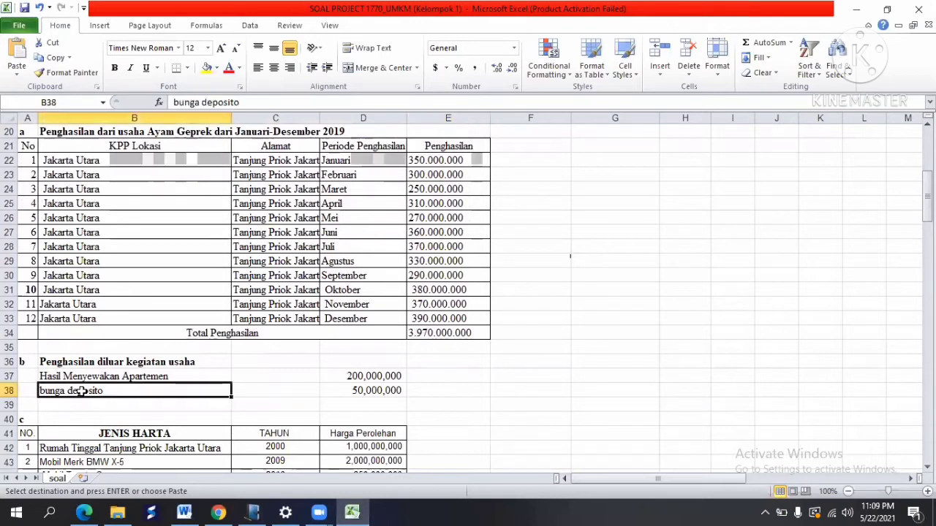
left_click(376, 393)
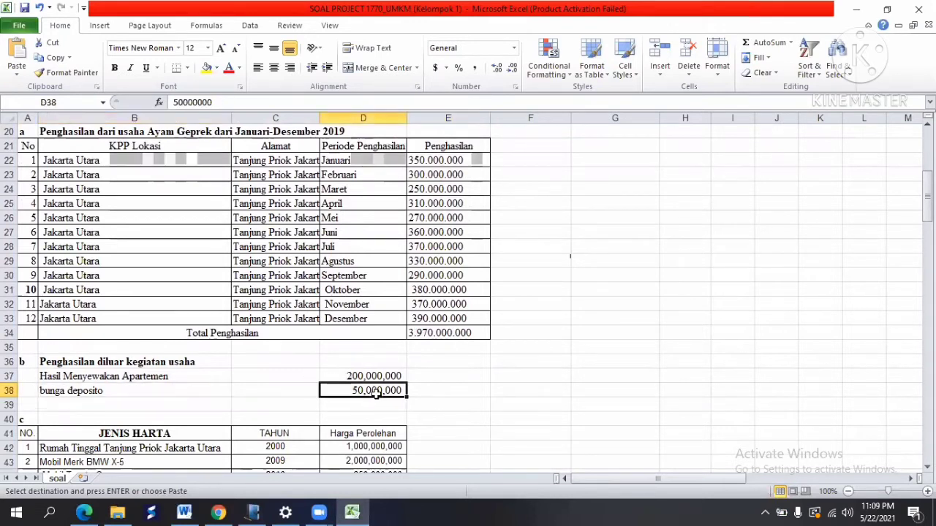
left_click(251, 511)
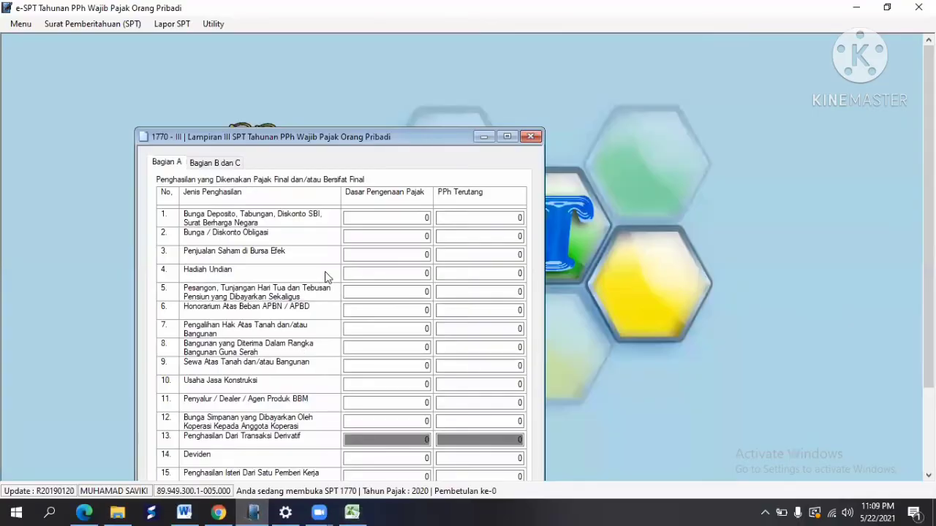
Step: Enter a 50,000,000 tax base and 10,000,000 PPh Terutang for Bunga Deposito
left_click(411, 215)
type("50000000")
key("Tab")
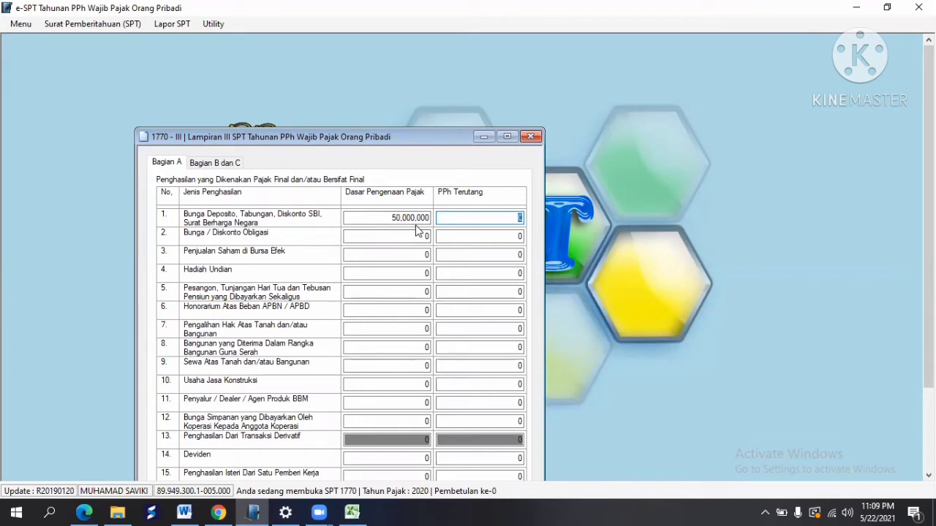
type("10,000,000")
key("Tab")
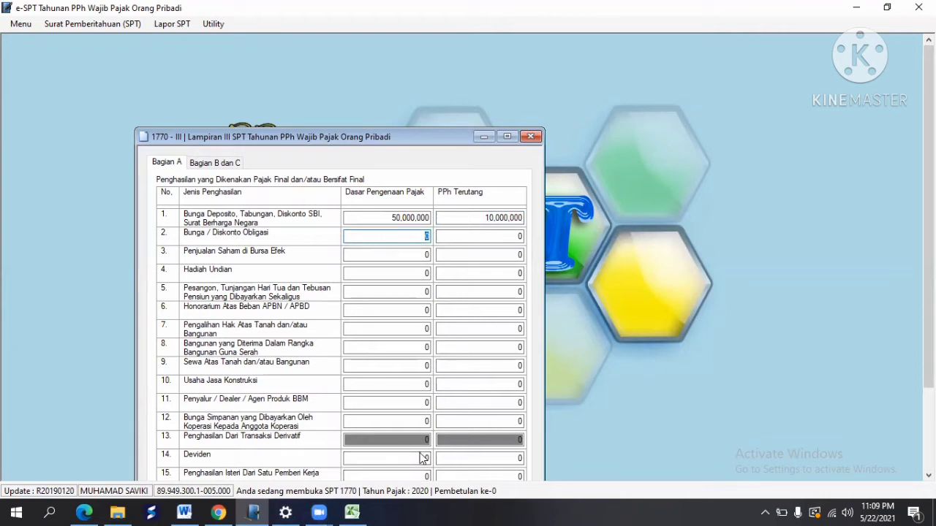
Step: Read the 200,000,000 Hasil Menyewakan Apartemen amount in row 37 of the source sheet
left_click(351, 513)
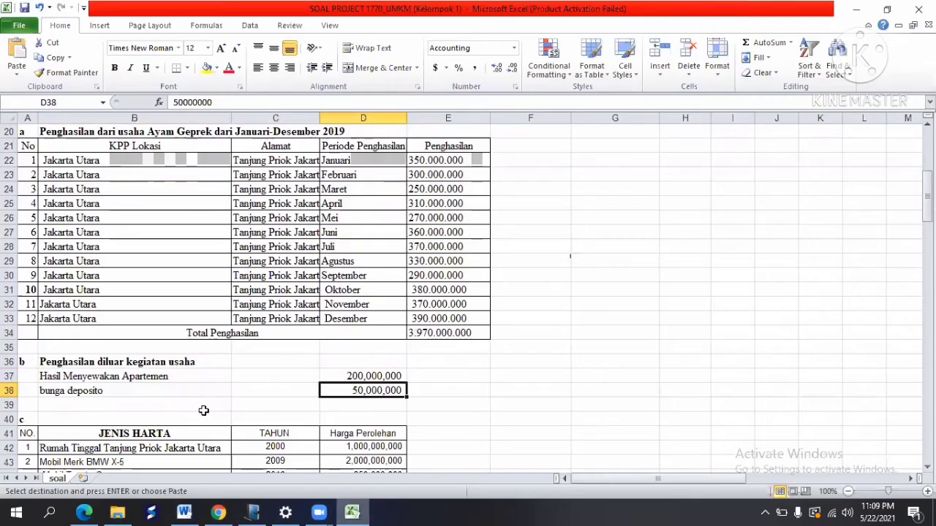
left_click(87, 381)
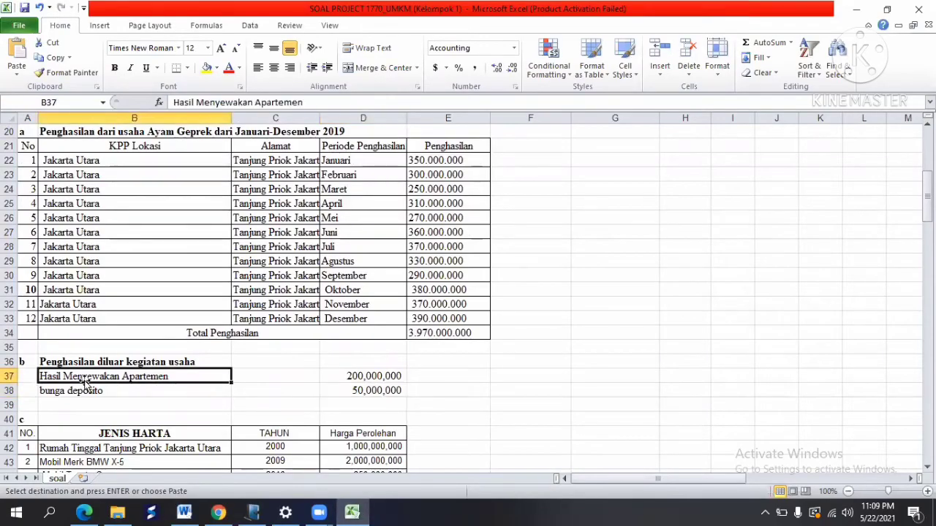
left_click(353, 375)
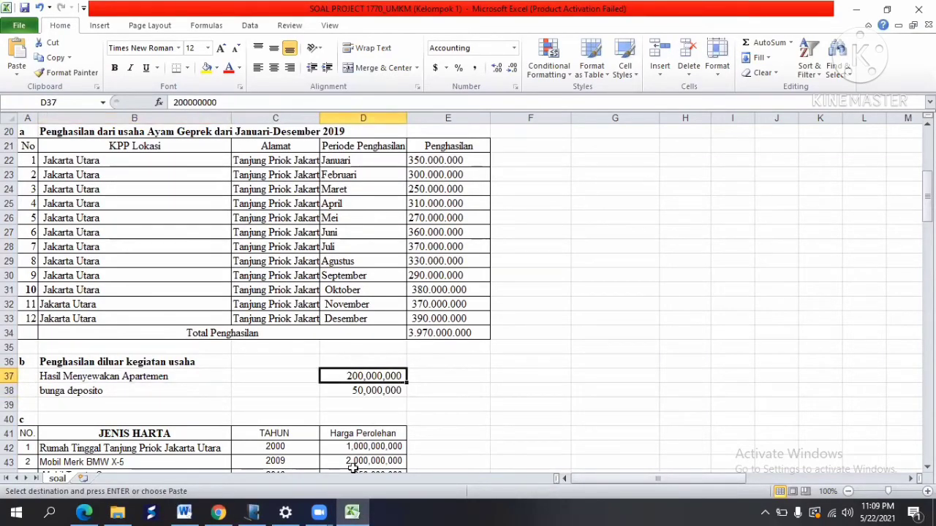
left_click(252, 513)
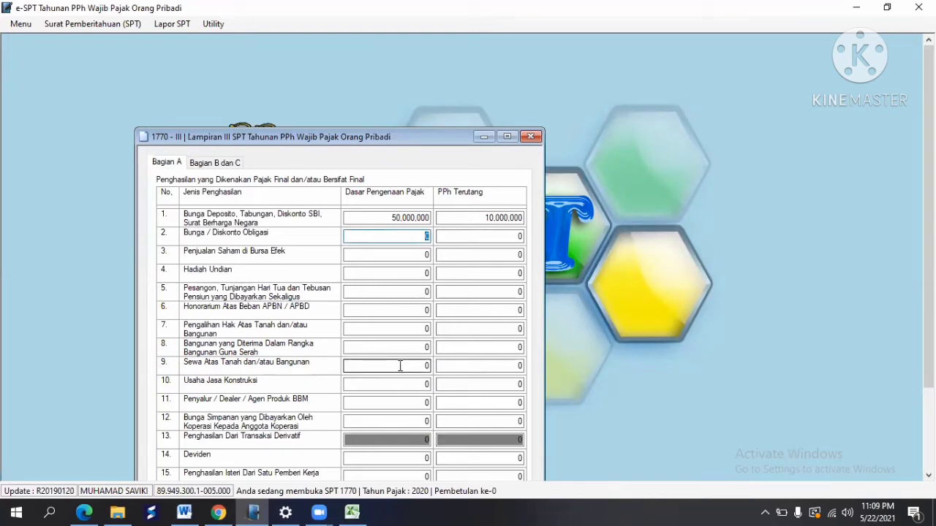
Step: Enter a 200,000,000 rental base and 20,000,000 tax owed for Sewa Atas Tanah dan/atau Bangunan
left_click(399, 365)
type("200000000")
key("Tab")
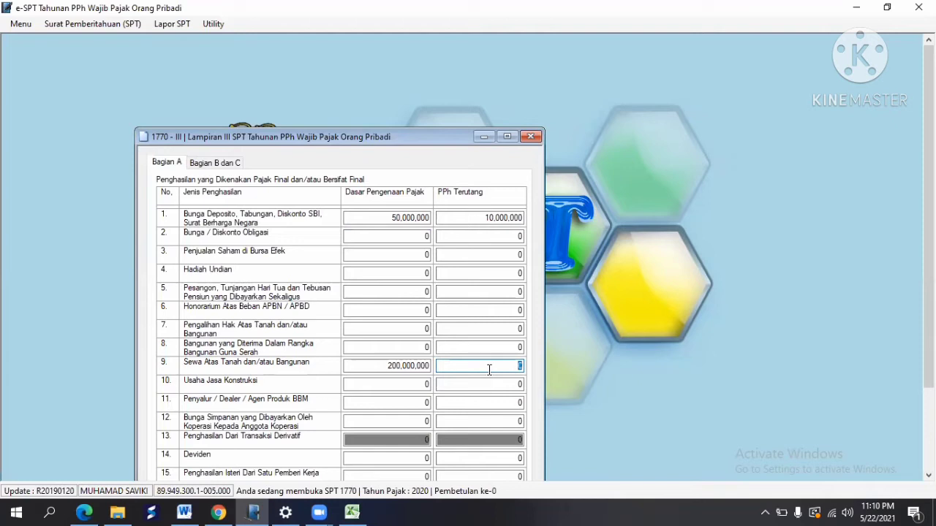
type("20000000")
key("Tab")
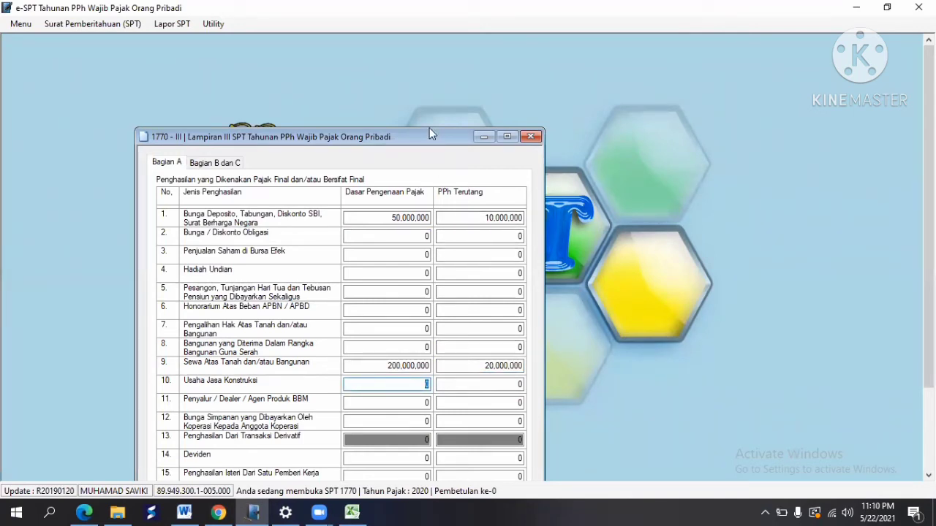
Step: Check the row 16 other final income of 3,970,000,000, then save Lampiran III and close it
left_click_drag(429, 128, 416, 51)
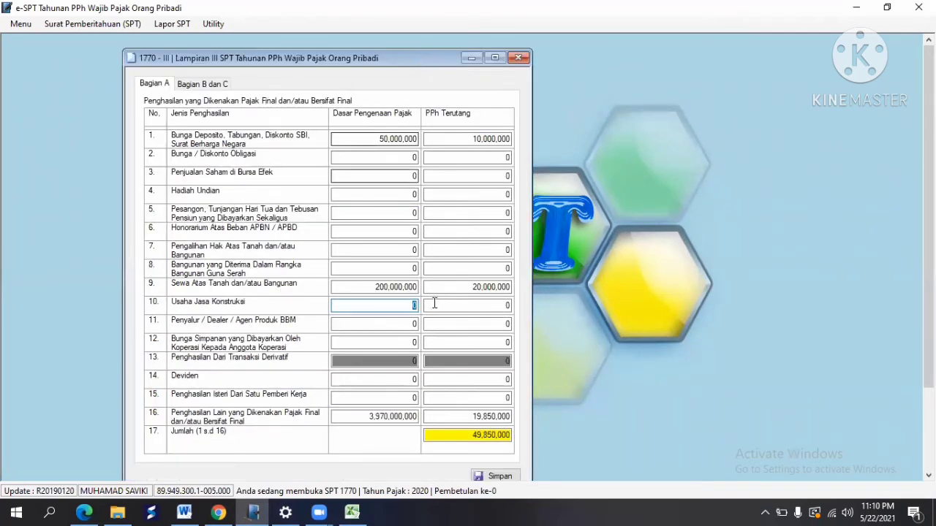
left_click(375, 416)
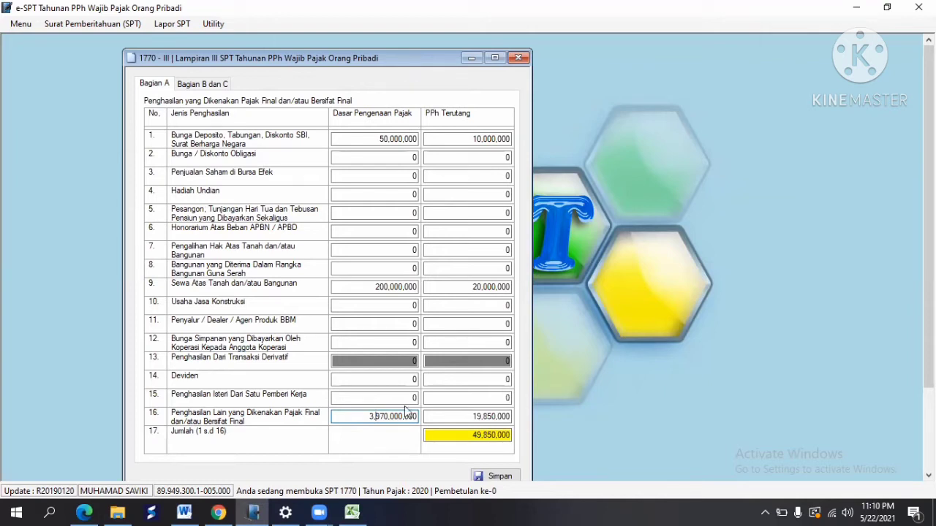
left_click(505, 475)
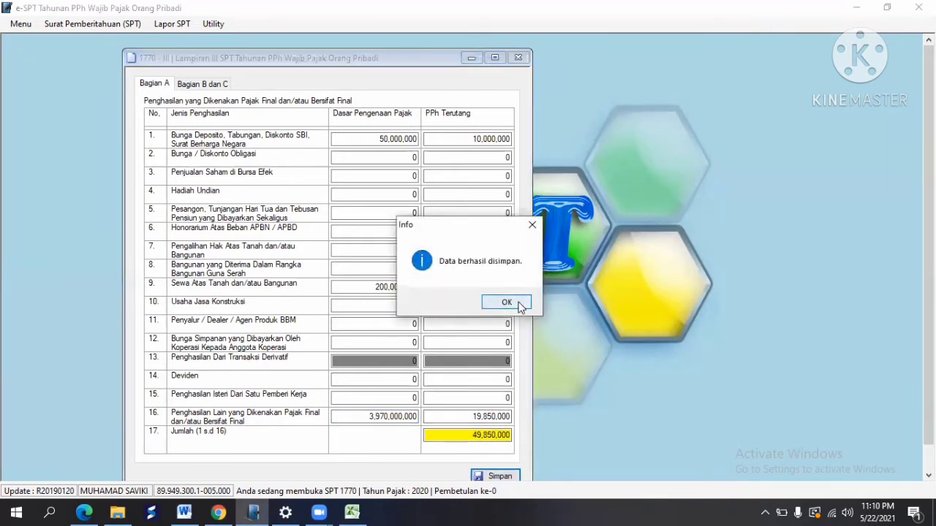
left_click(520, 306)
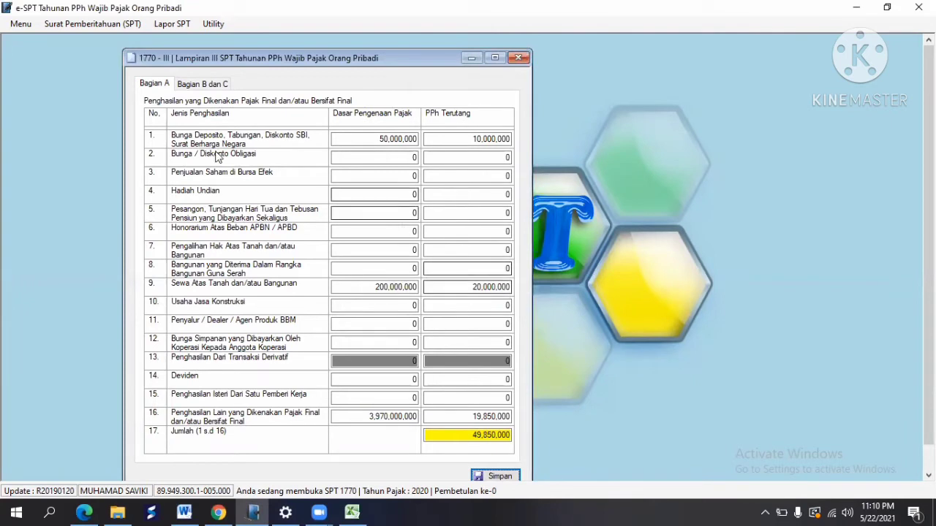
left_click(194, 84)
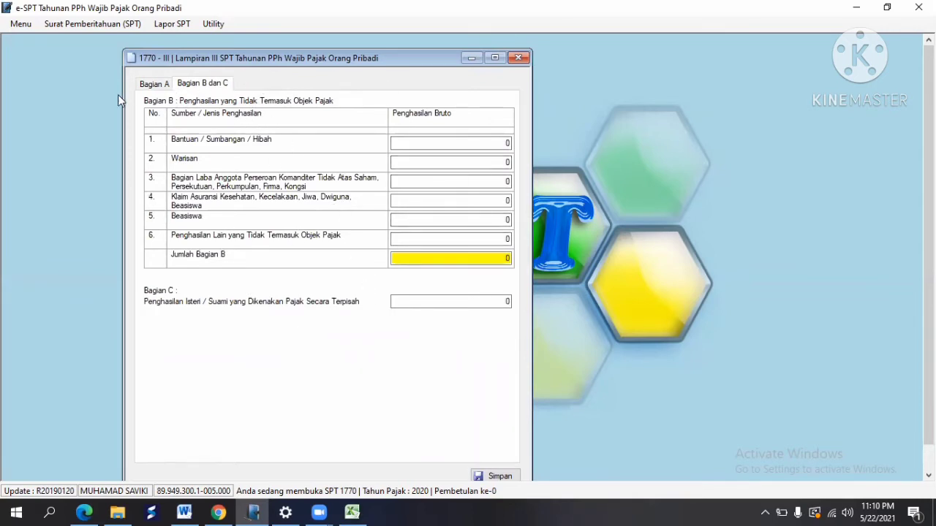
left_click(151, 86)
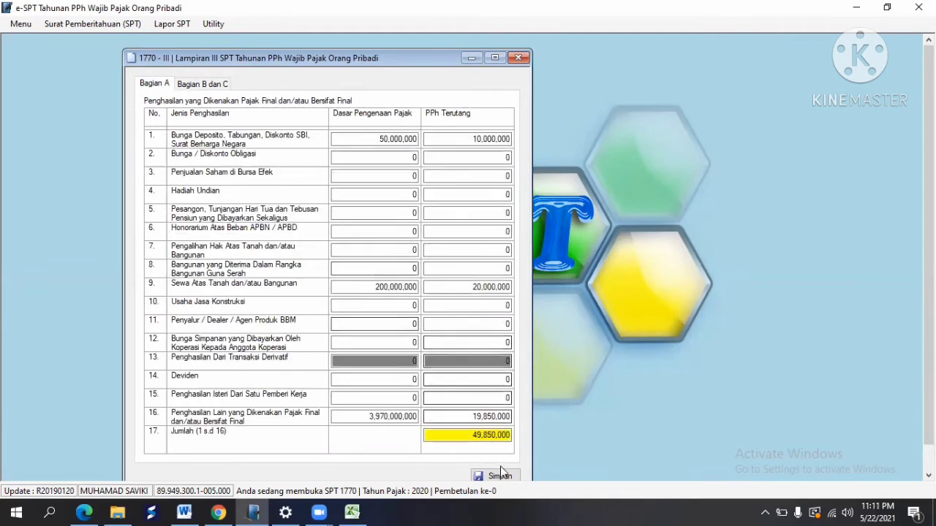
left_click(495, 475)
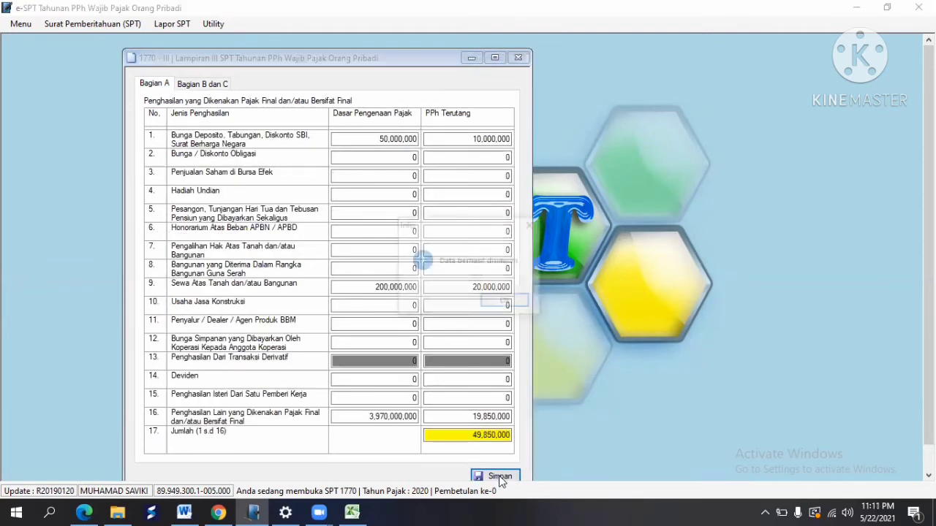
left_click(506, 302)
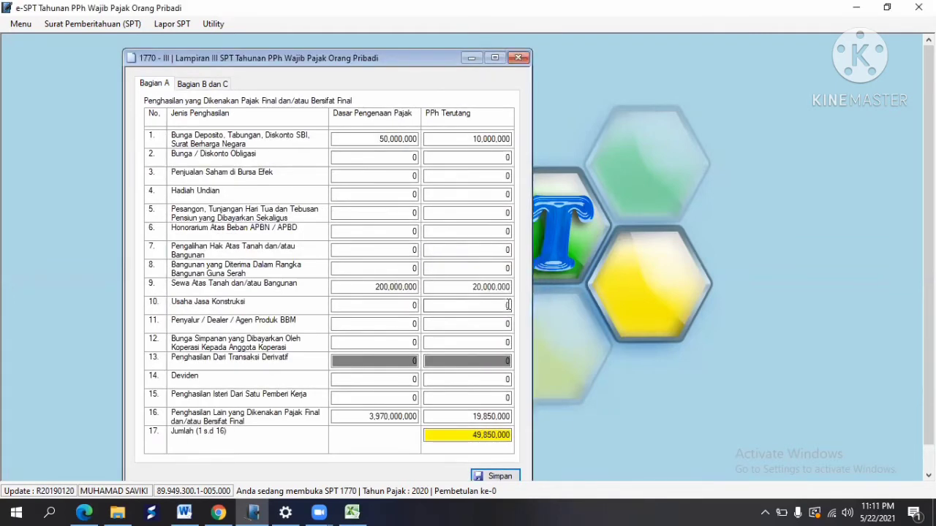
left_click(518, 57)
left_click(115, 24)
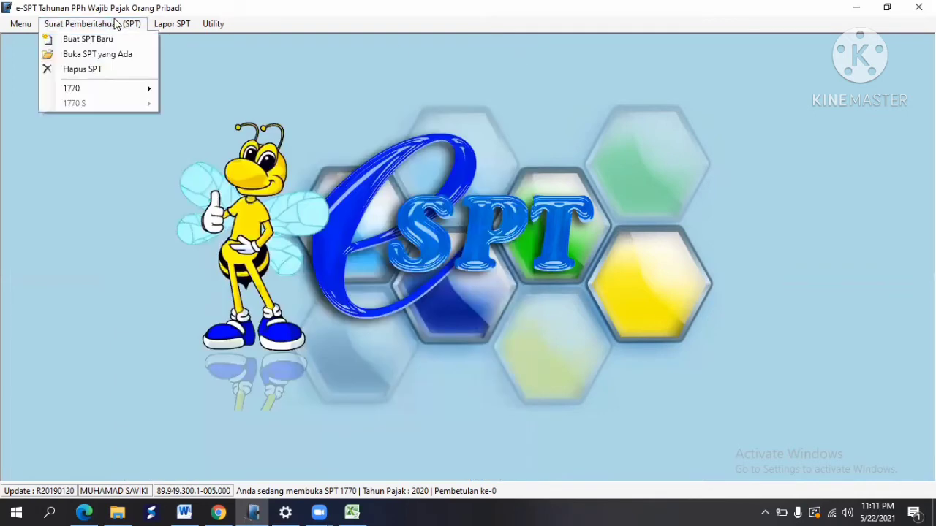
mouse_move(119, 88)
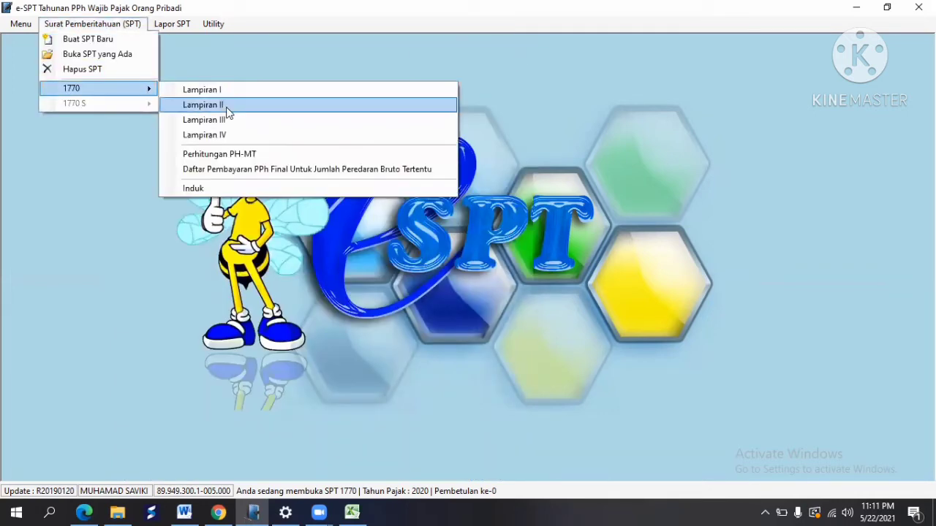
left_click(226, 108)
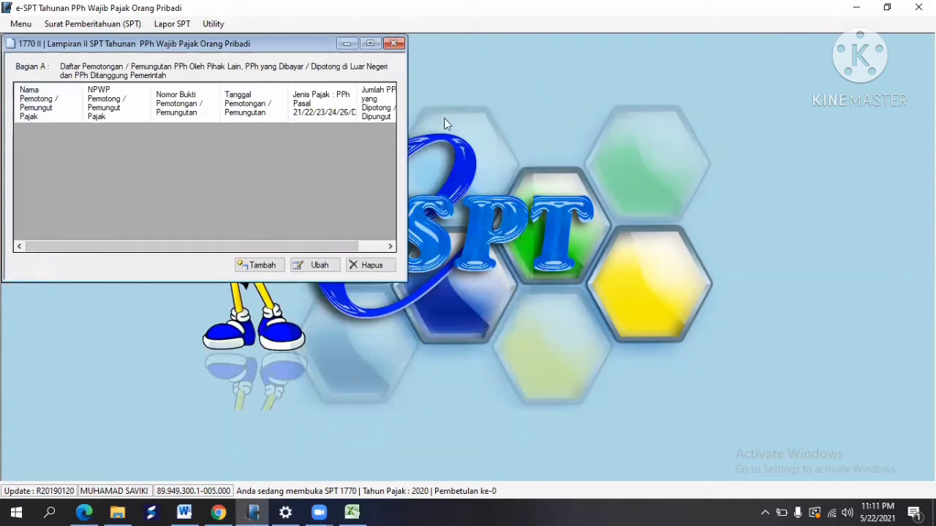
left_click(393, 44)
left_click(122, 26)
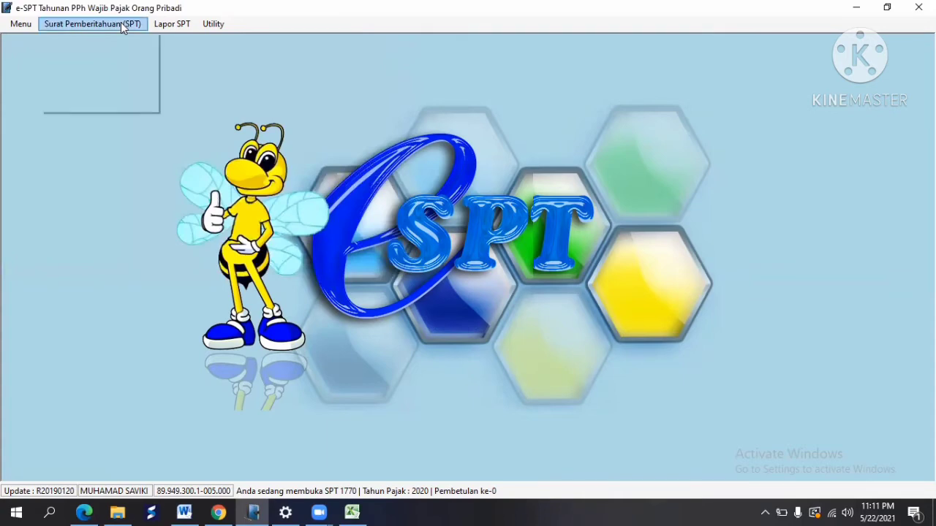
mouse_move(121, 87)
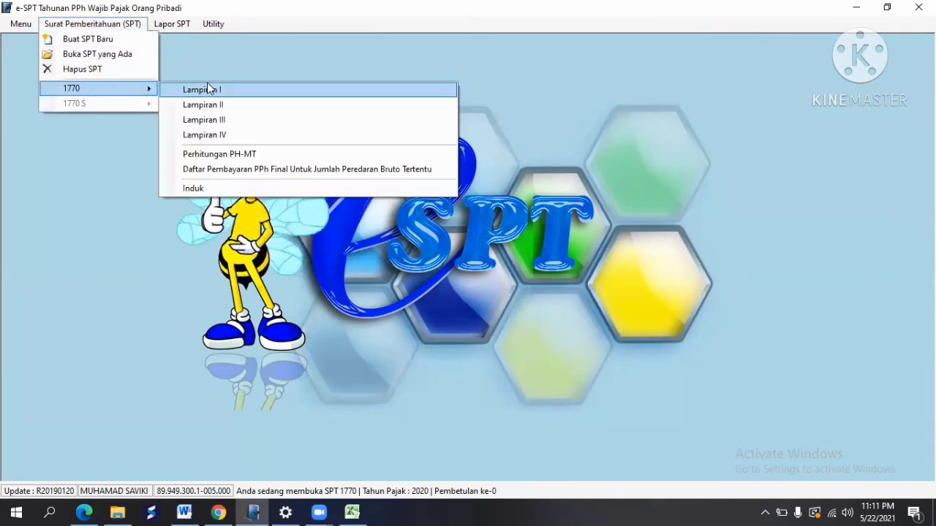
left_click(207, 88)
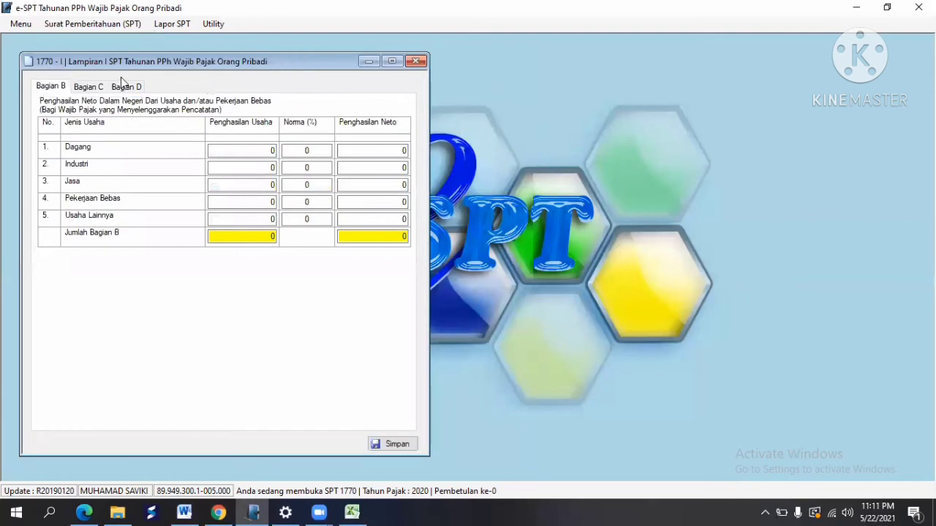
left_click(105, 87)
left_click(133, 90)
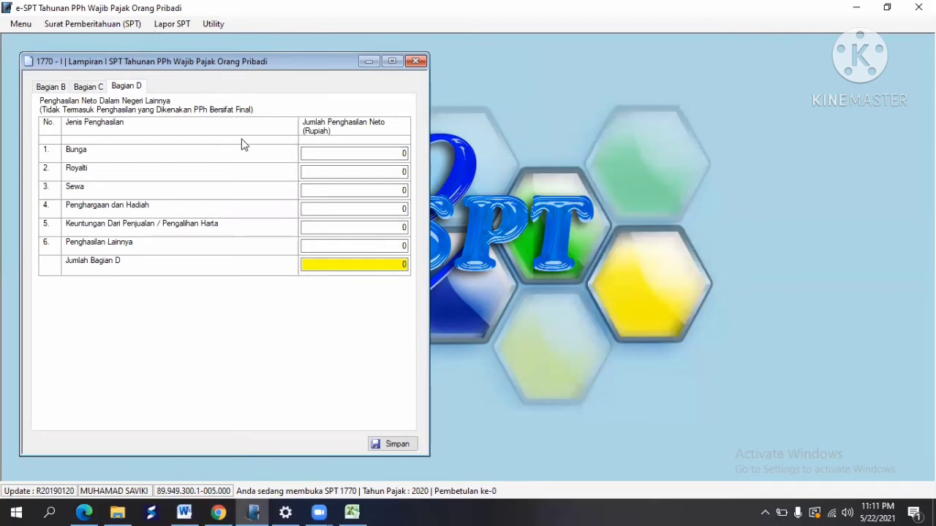
left_click(419, 62)
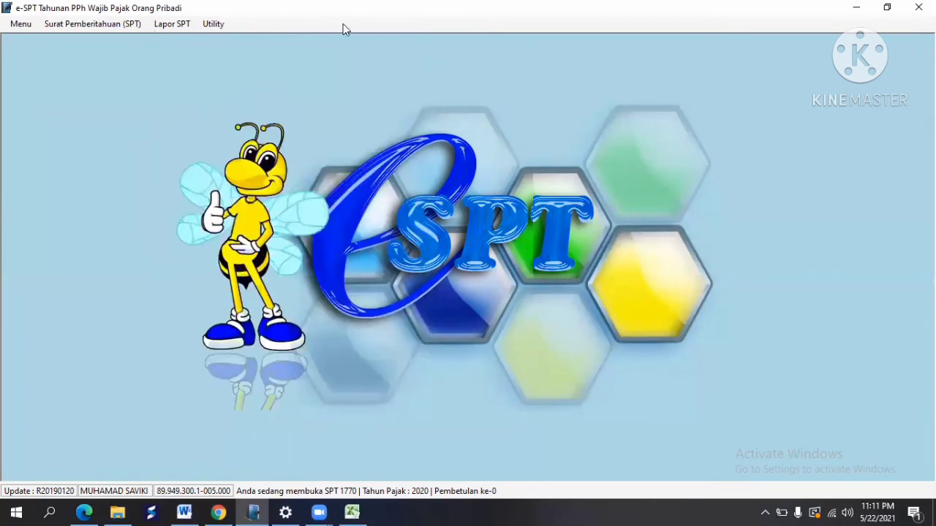
left_click(107, 24)
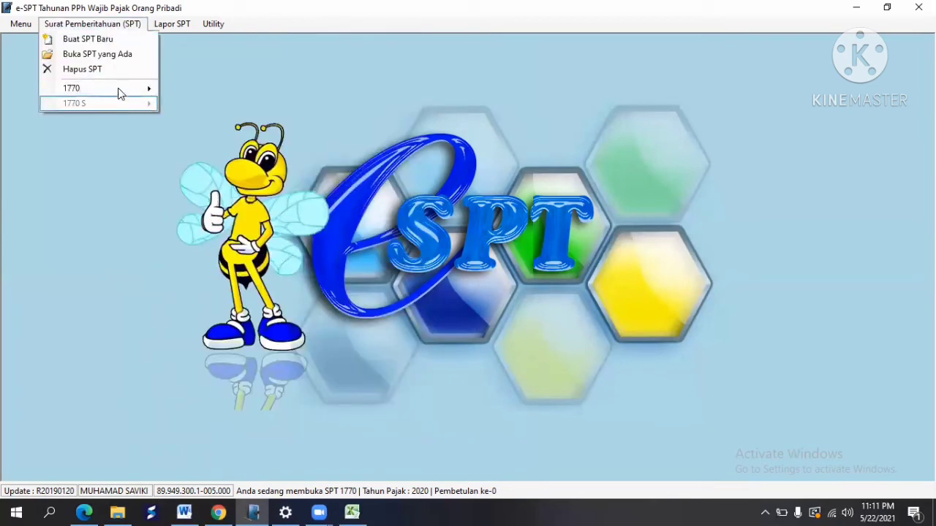
Step: Open the SPT 1770 Induk form and review Bagian A through C
mouse_move(120, 93)
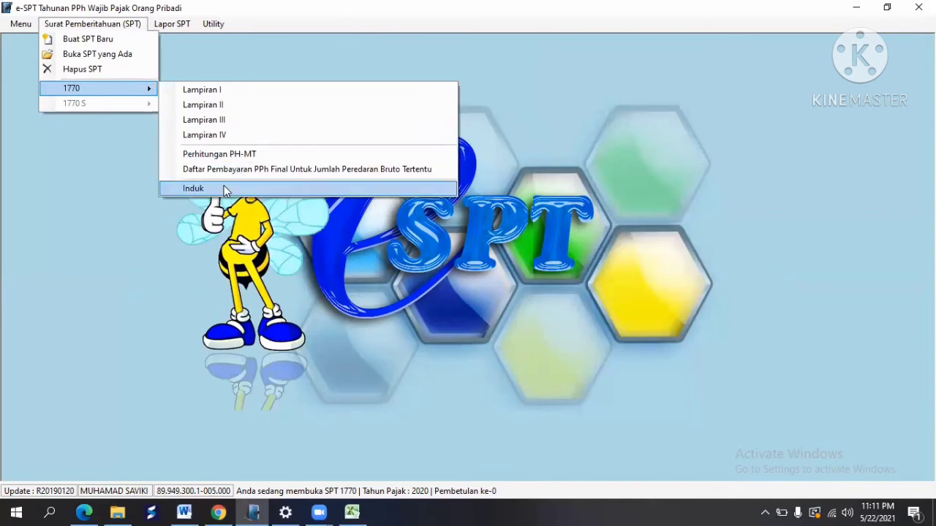
left_click(225, 188)
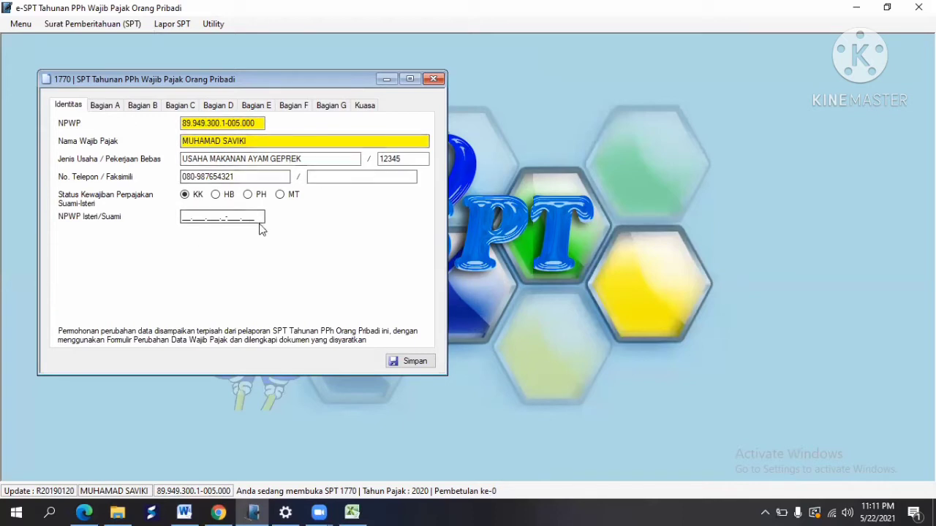
left_click(107, 106)
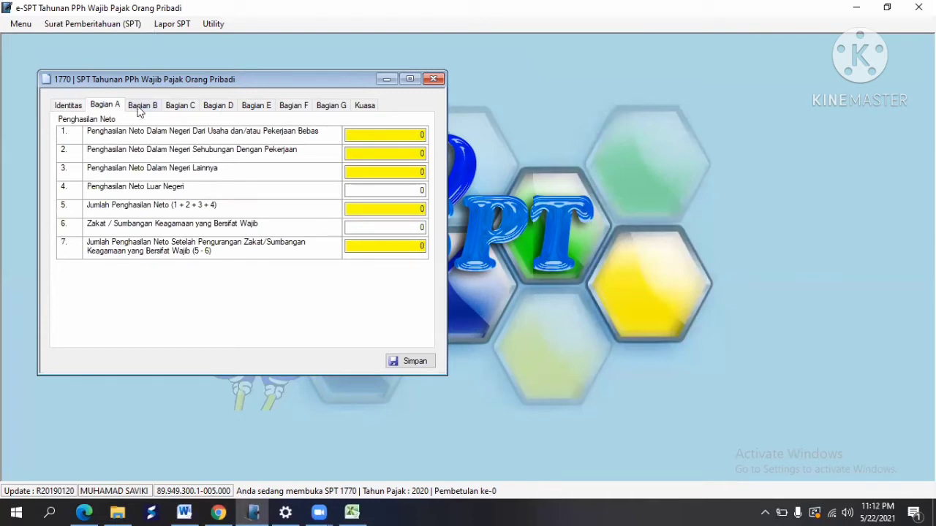
left_click(141, 108)
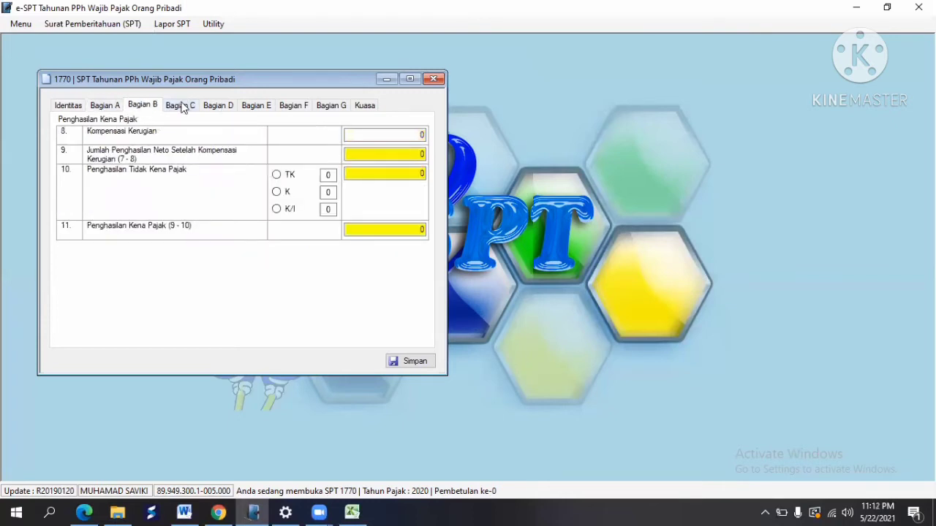
left_click(182, 107)
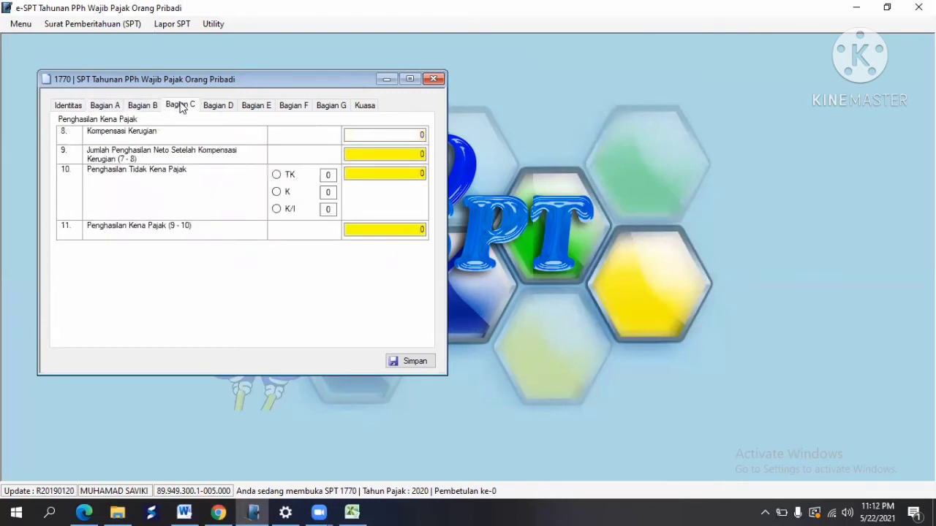
Step: Set the Bagian B PTKP status to TK, giving 36,000,000
left_click(141, 108)
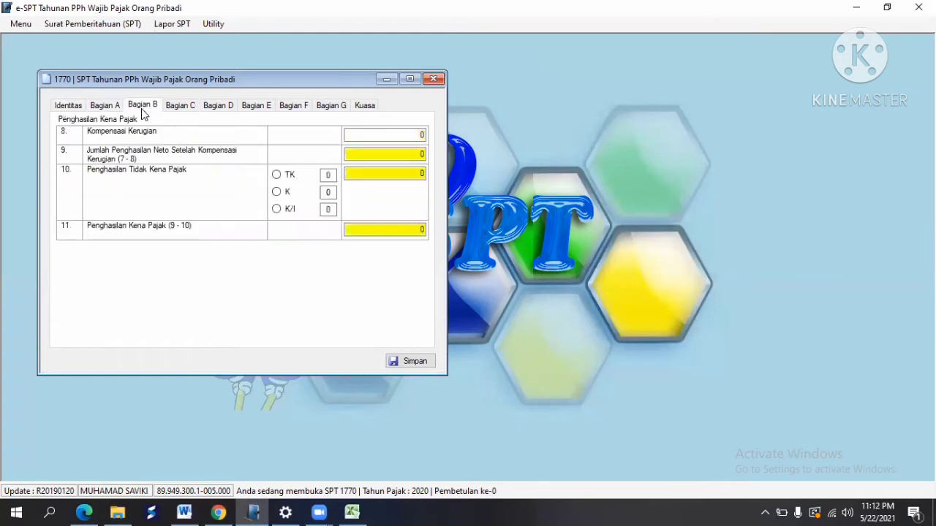
left_click(277, 192)
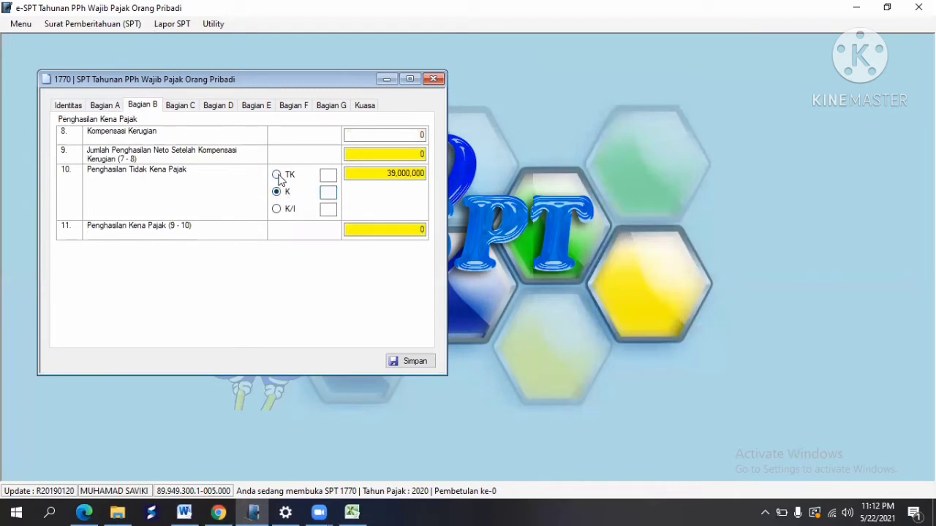
left_click(277, 175)
left_click(327, 174)
Step: In the PTKP rate settings, edit and save the dates of the 36,000,000 row
left_click(213, 28)
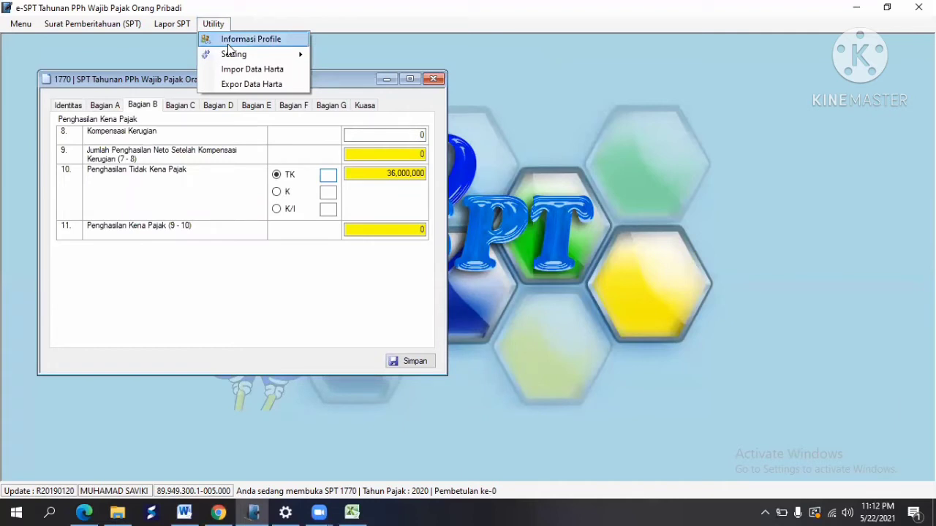
mouse_move(248, 59)
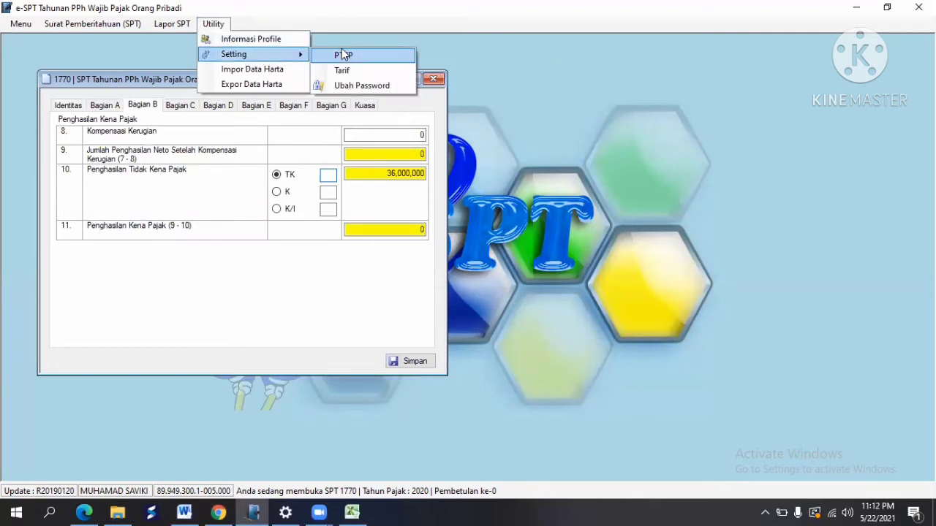
left_click(343, 55)
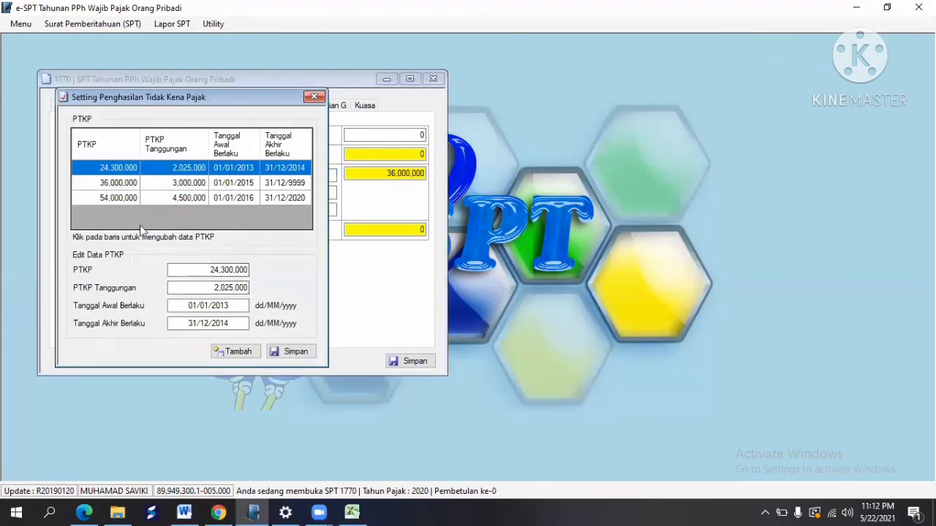
left_click(107, 195)
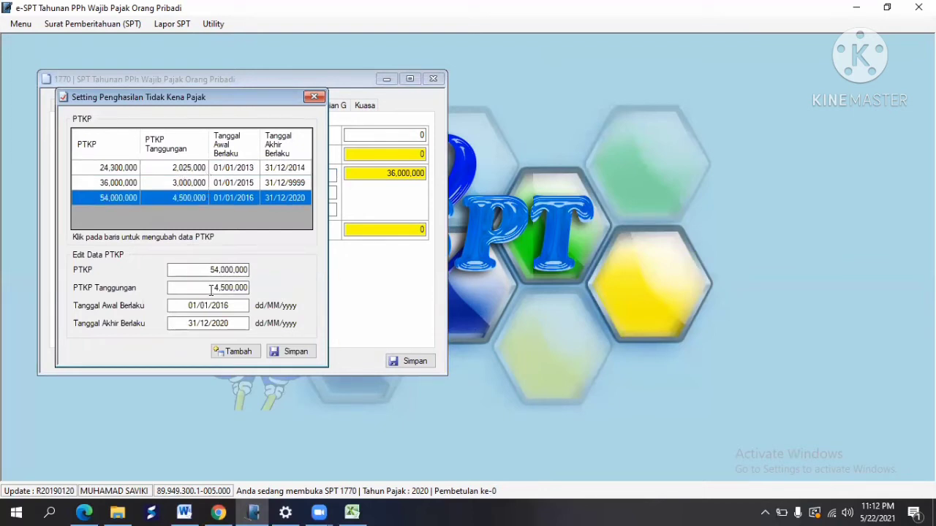
left_click(186, 170)
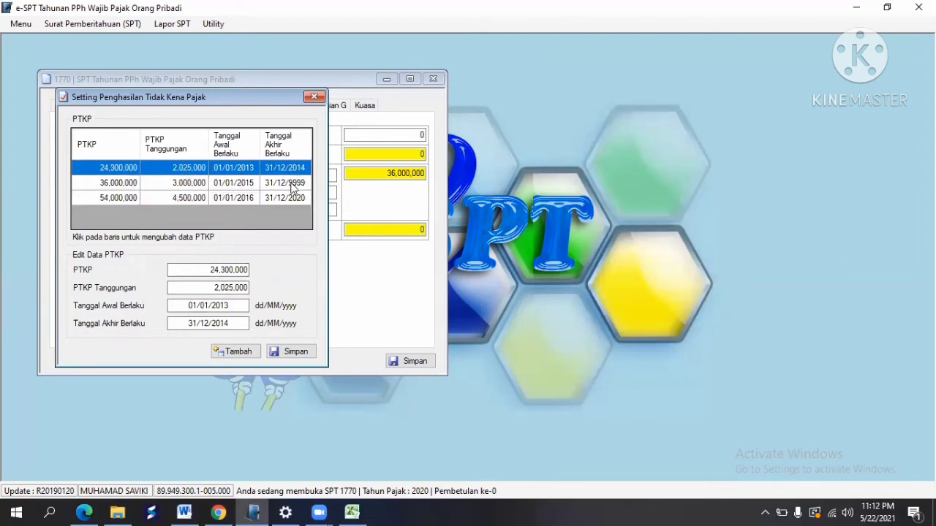
left_click(291, 183)
left_click(235, 306)
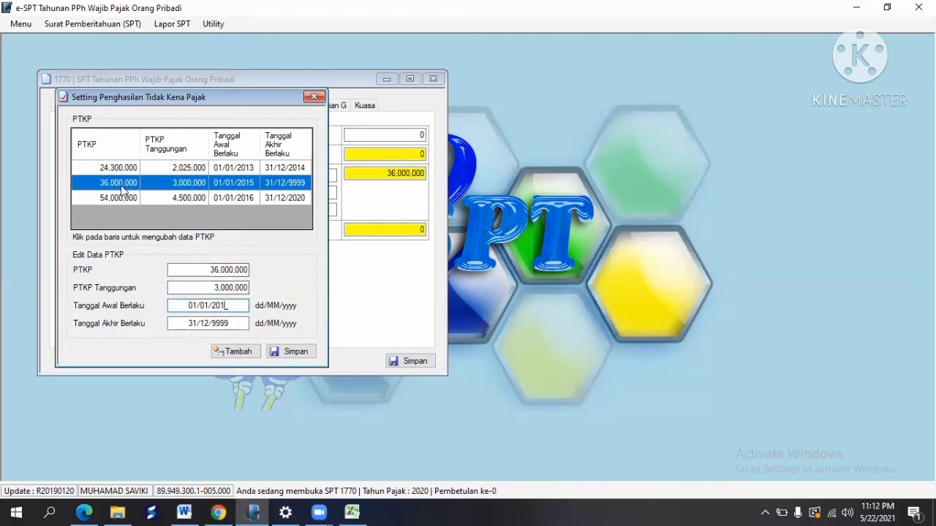
type("5")
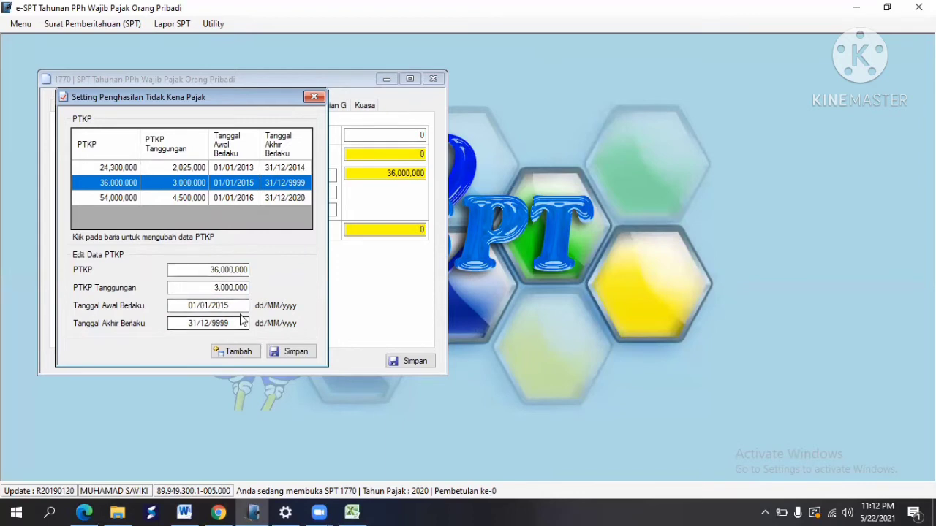
left_click(238, 324)
left_click(292, 352)
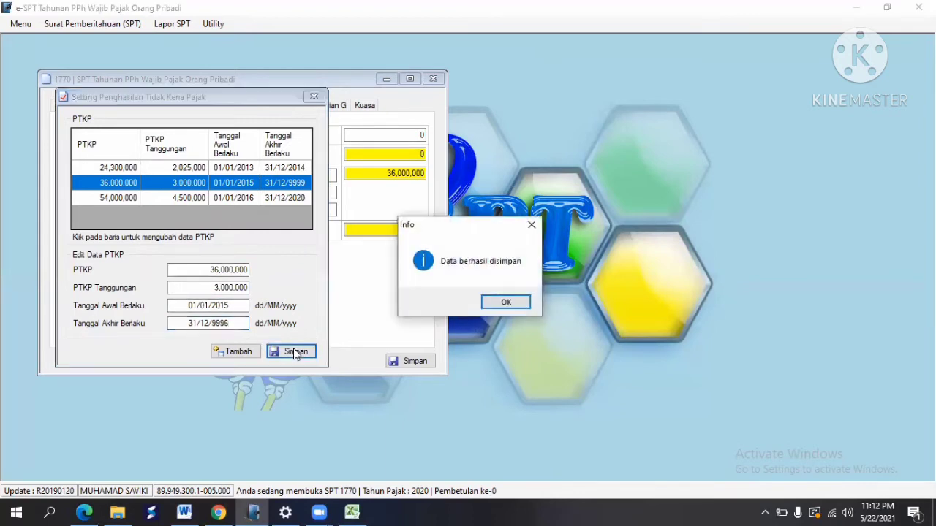
left_click(506, 302)
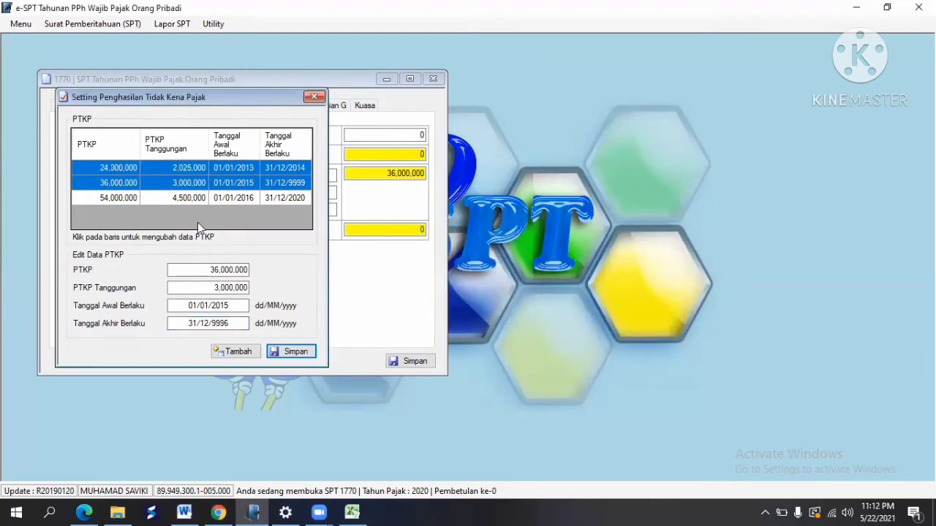
Step: Correct the 36,000,000 row's end date to 31/12/2016, save it, and close the settings and SPT 1770 form
left_click(124, 199)
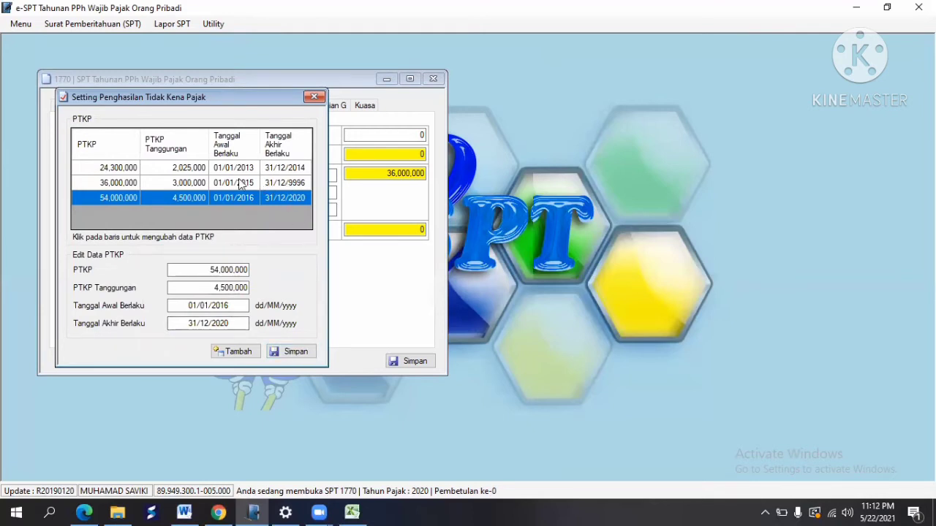
left_click(126, 185)
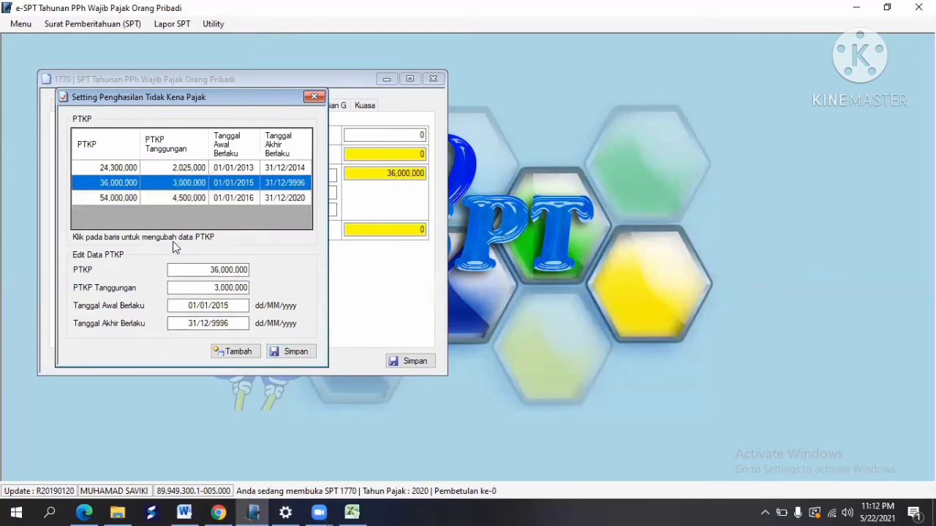
left_click(237, 322)
key("BackSpace")
type("2016")
left_click(289, 355)
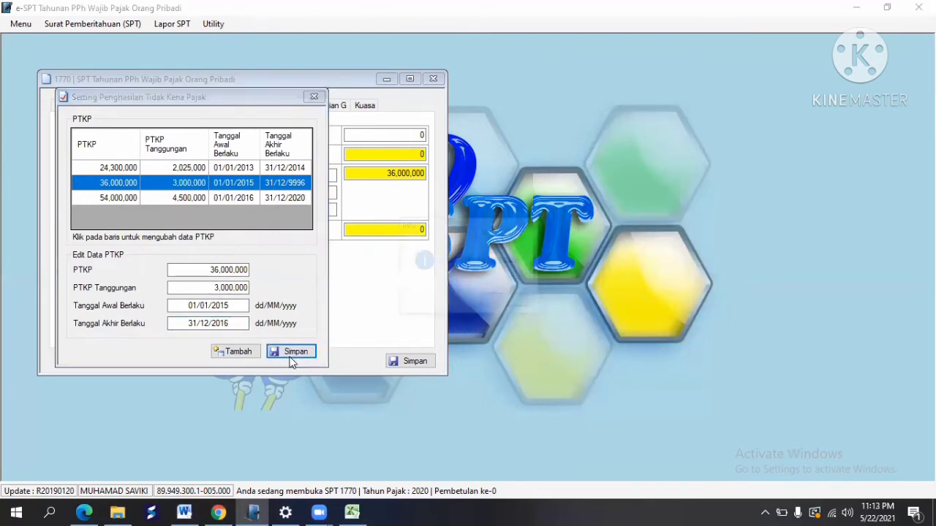
left_click(506, 303)
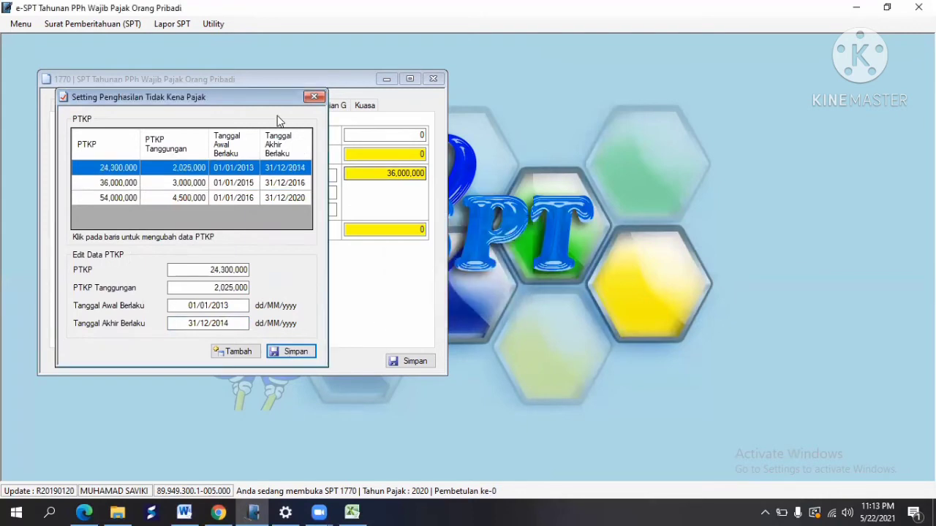
left_click(314, 97)
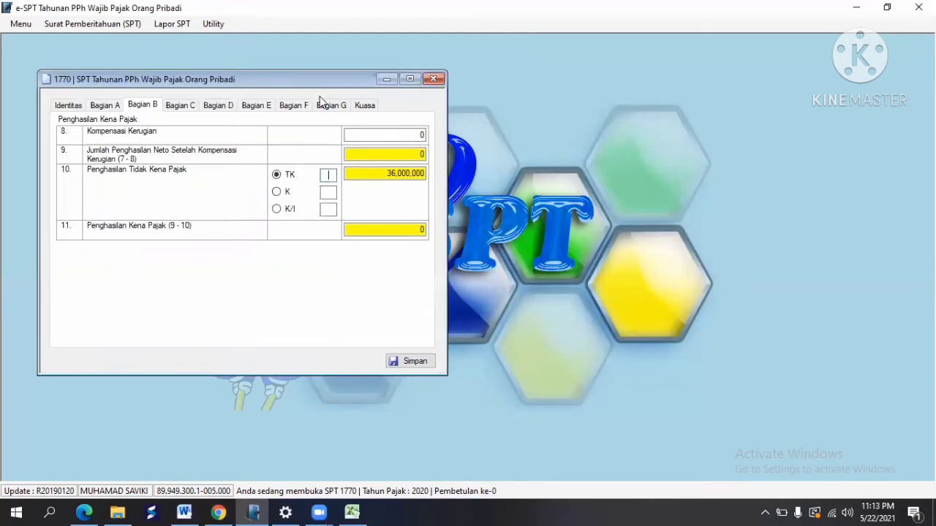
left_click(433, 78)
Step: Reopen the SPT 1770 Induk form at the taxable income section
left_click(93, 24)
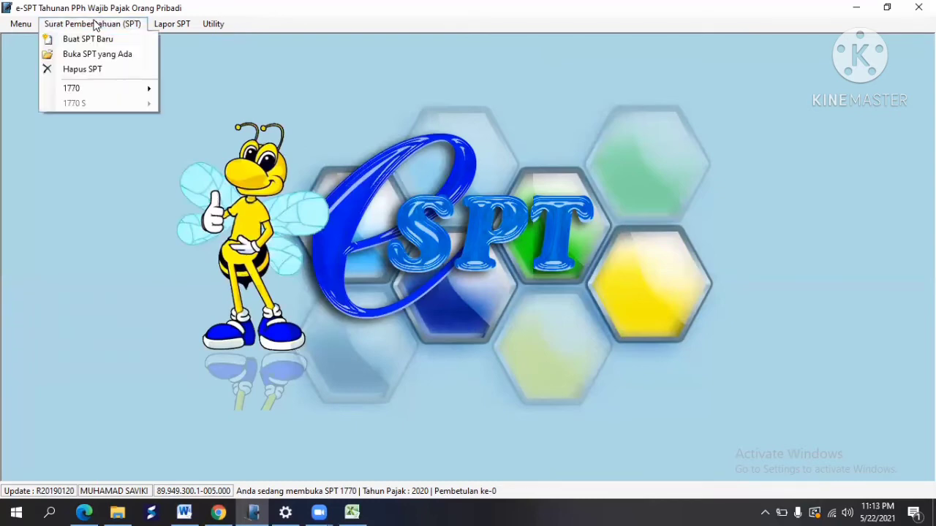
mouse_move(133, 91)
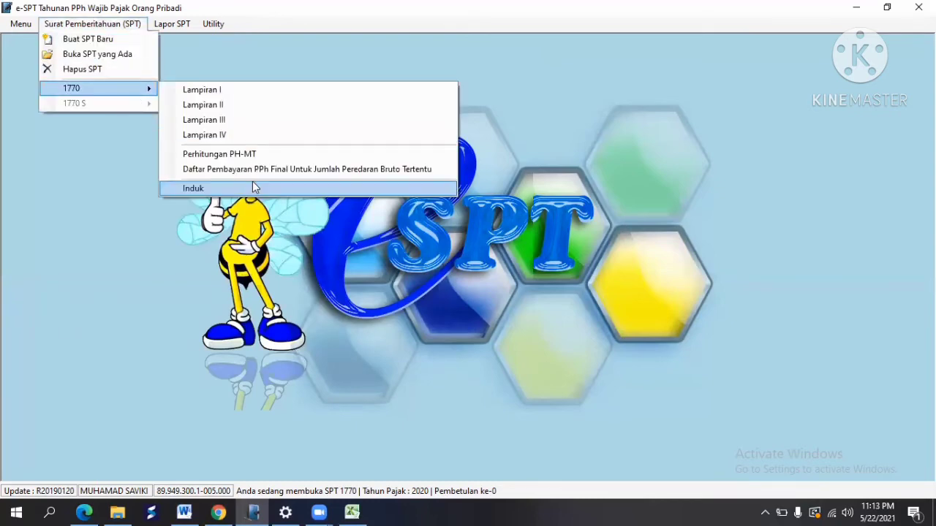
left_click(252, 184)
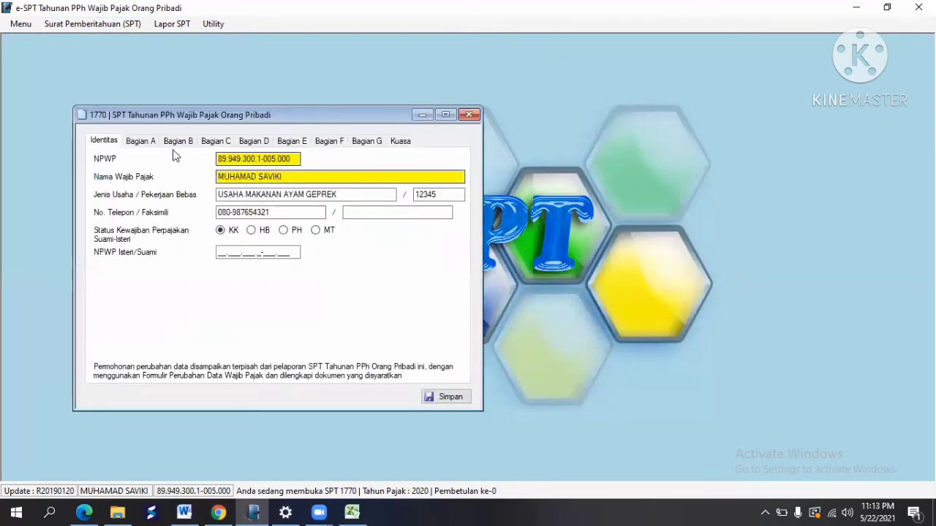
left_click(152, 144)
left_click(176, 144)
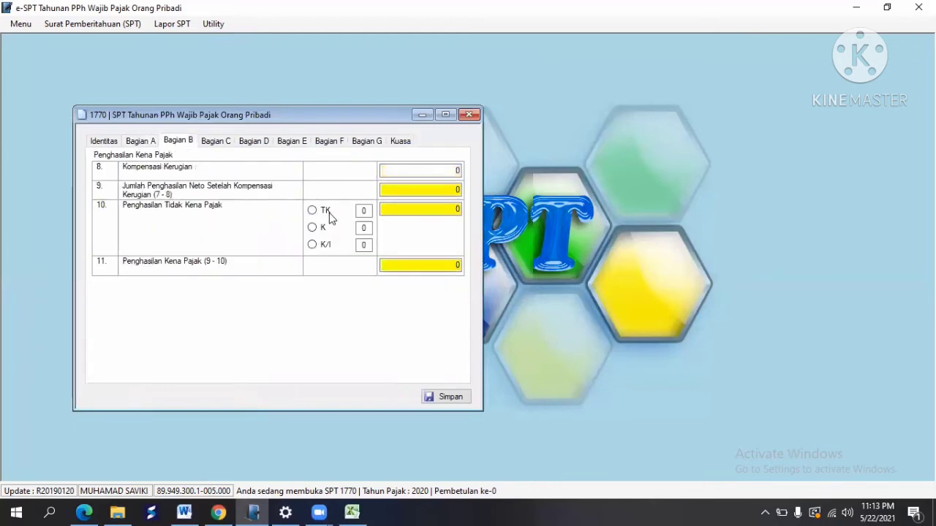
Step: Set the PTKP status to K with 3 dependants, giving 72,000,000
left_click(312, 211)
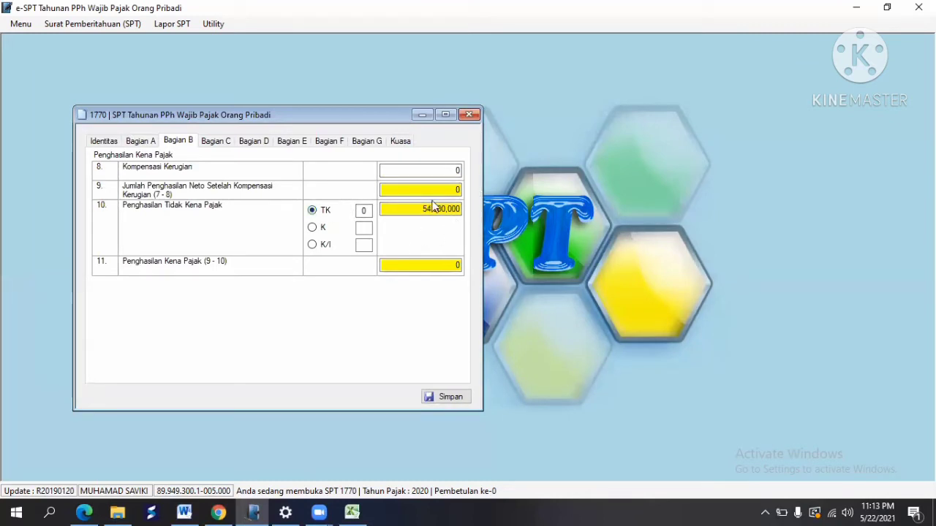
left_click(313, 229)
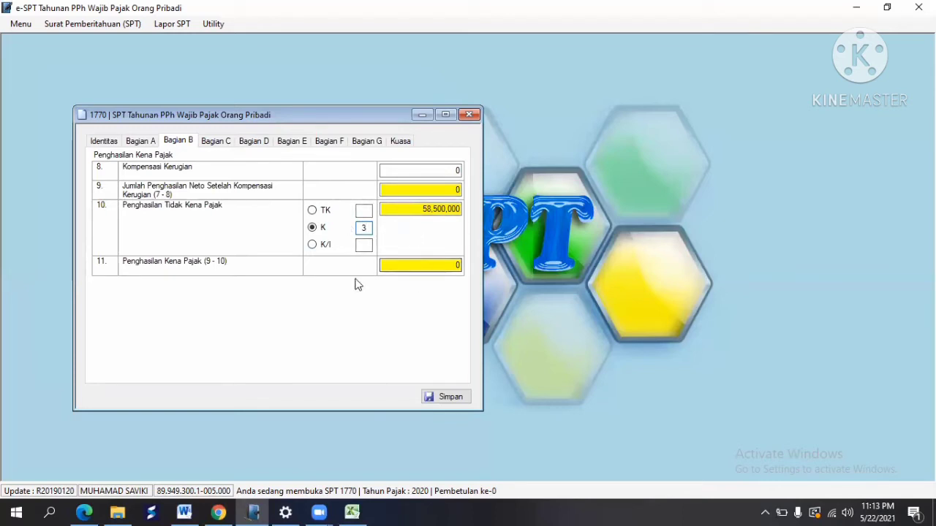
key("Tab")
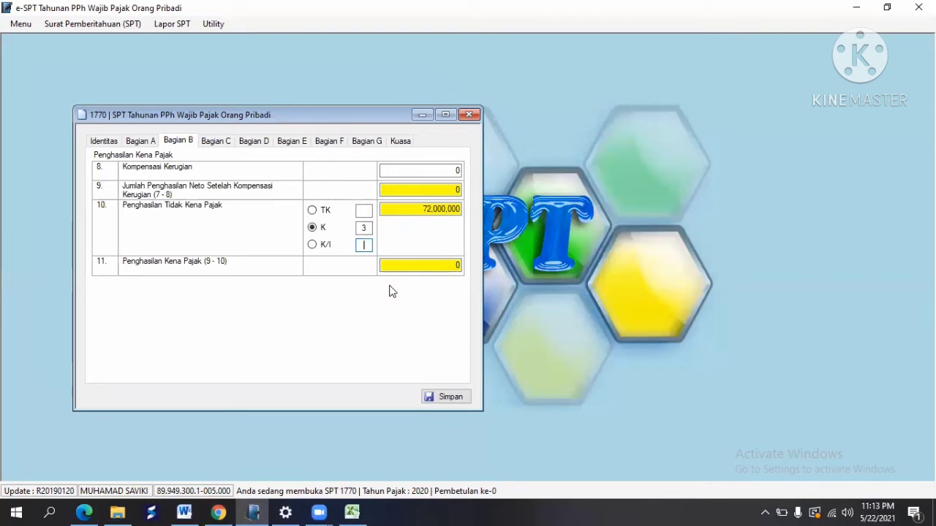
left_click(255, 146)
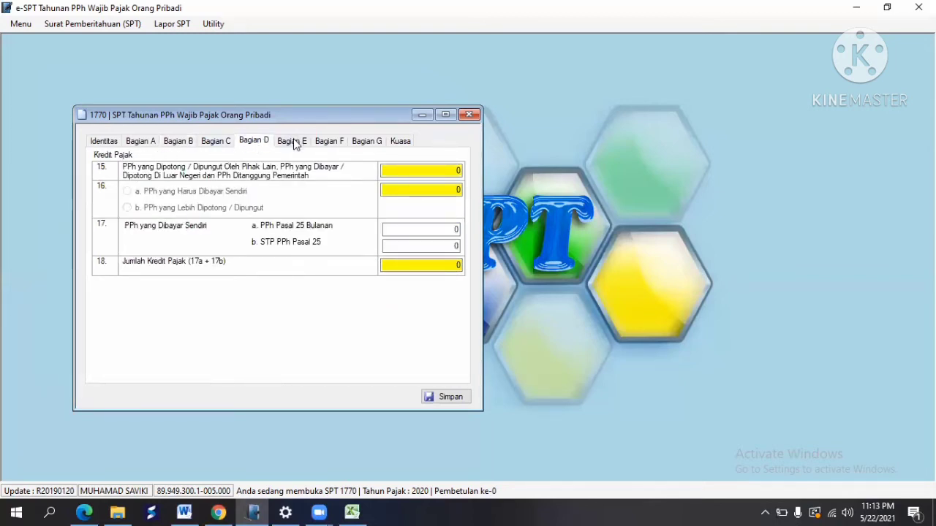
Step: Review Bagian E and F, then untick the special power of attorney attachment
left_click(292, 141)
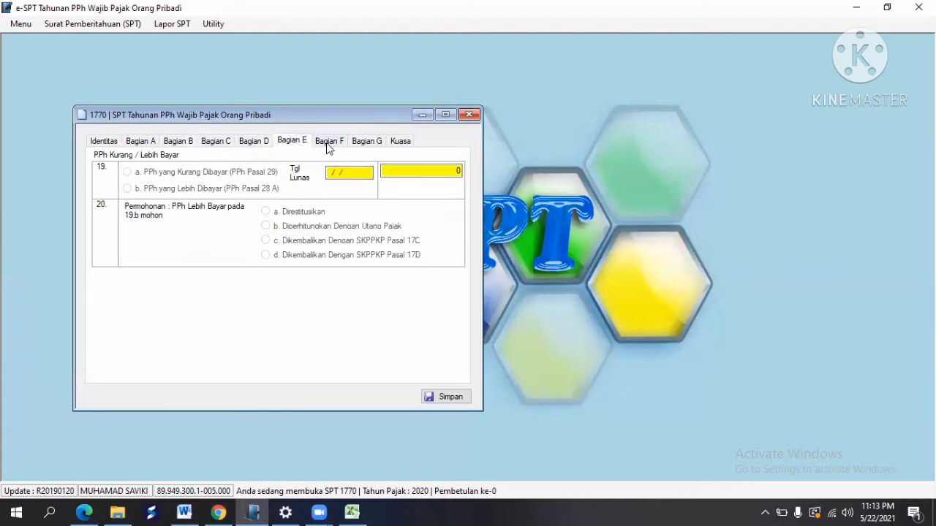
left_click(328, 143)
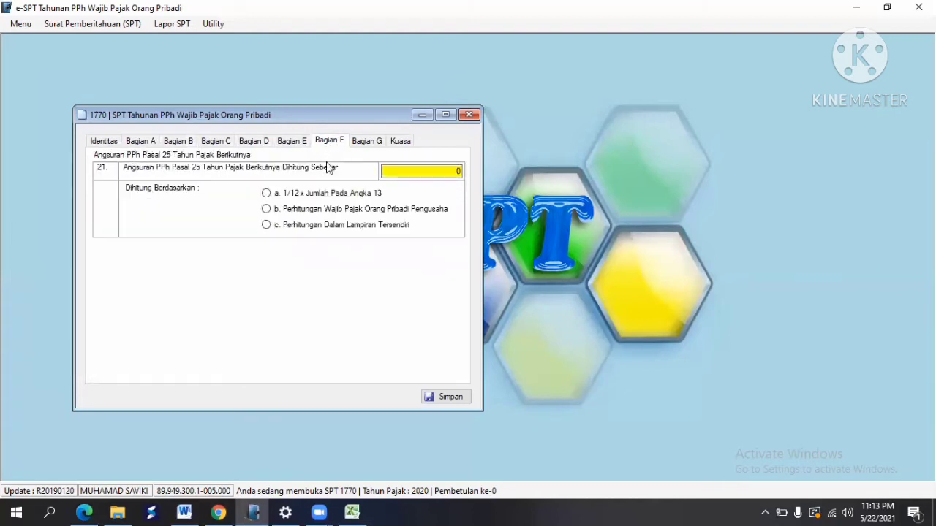
left_click(365, 144)
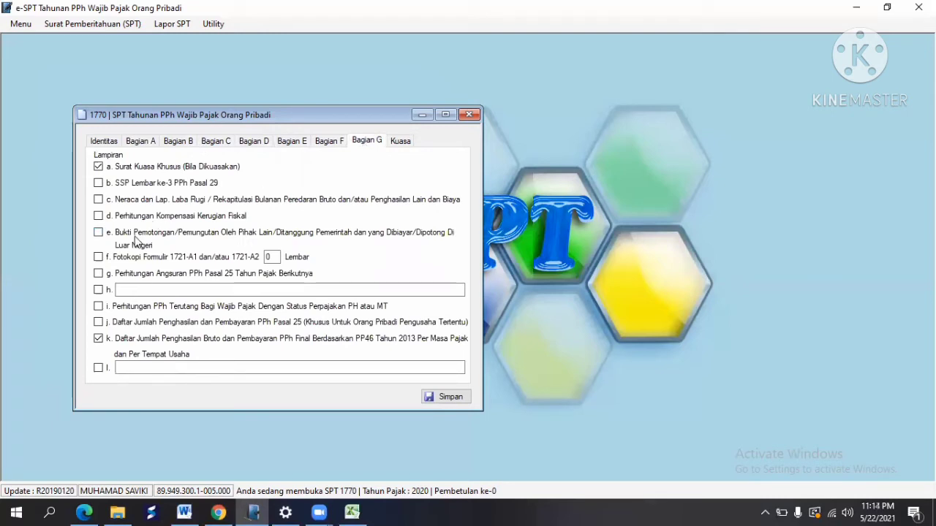
left_click(98, 167)
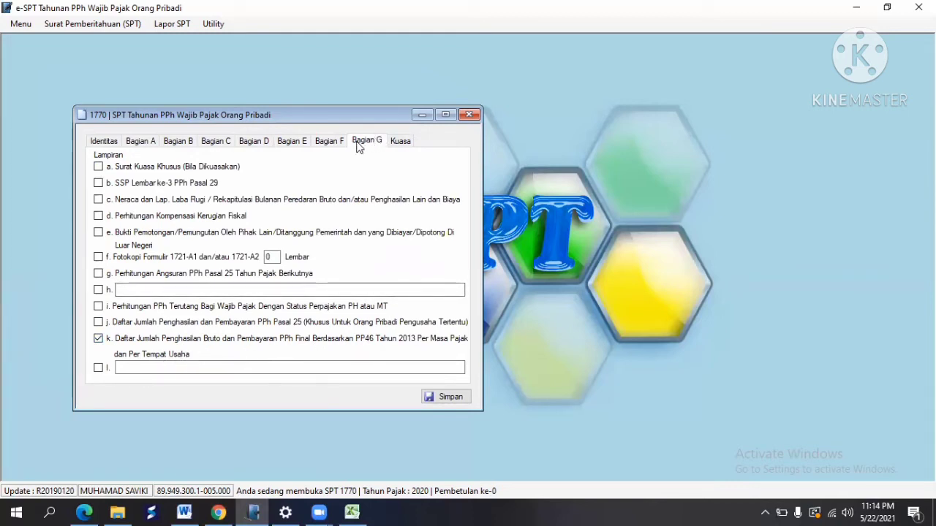
Step: Declare the taxpayer as signatory and enter the signing date 31/12/2020
left_click(401, 143)
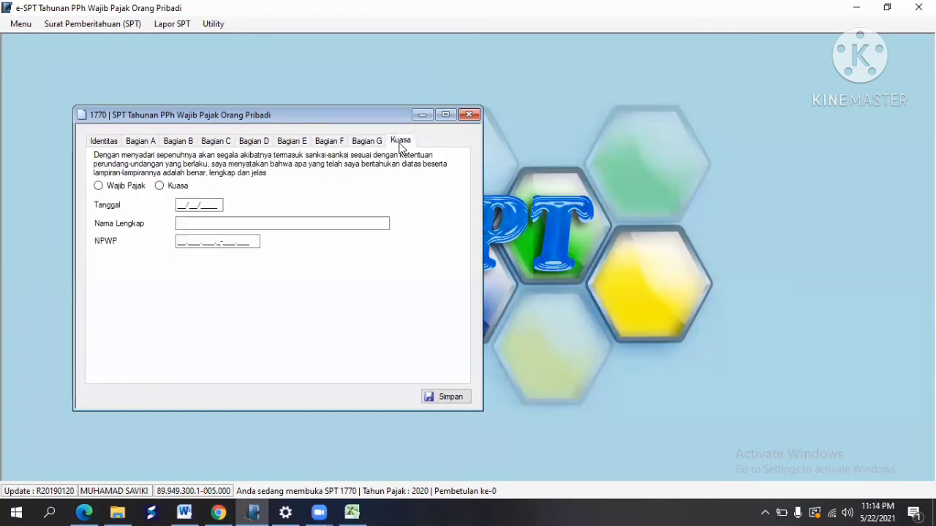
left_click(99, 187)
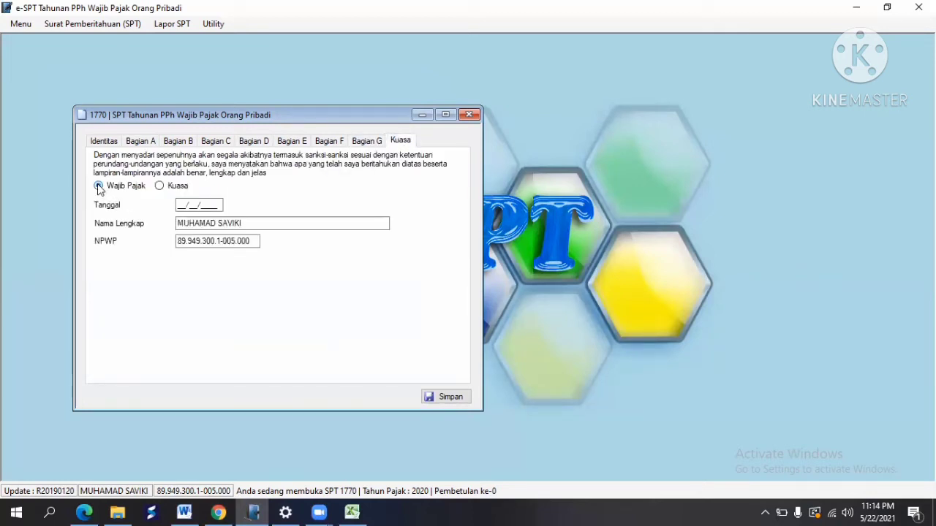
left_click(177, 207)
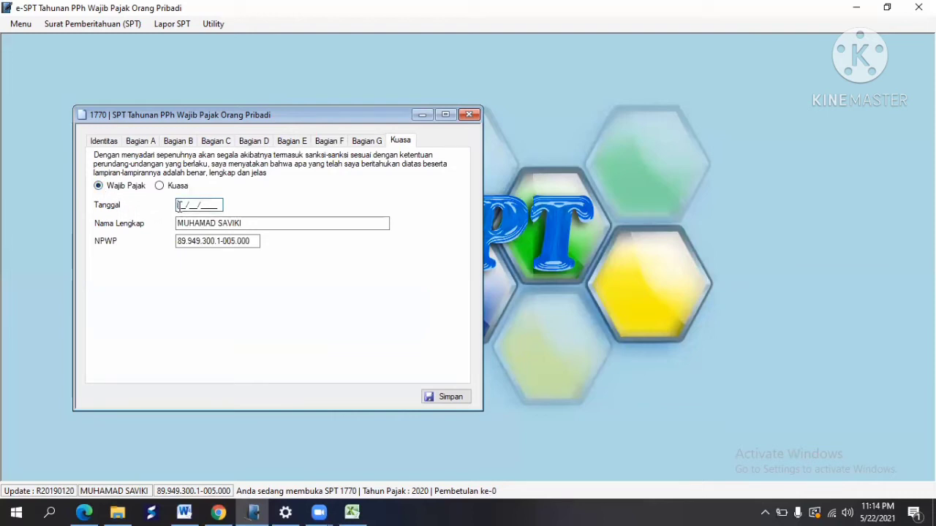
type("1112")
type("2020")
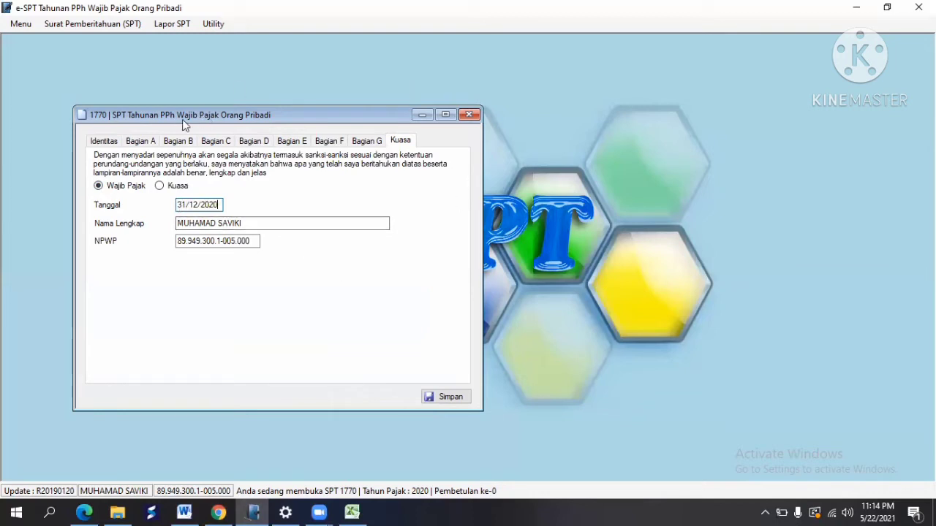
Step: Save the completed Induk return, confirm, and close the form
left_click(103, 146)
left_click(134, 147)
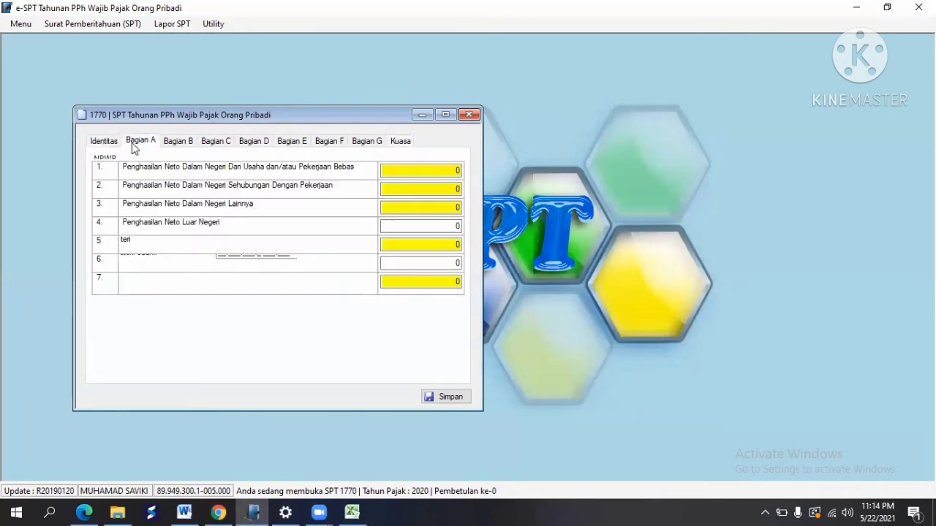
left_click(450, 397)
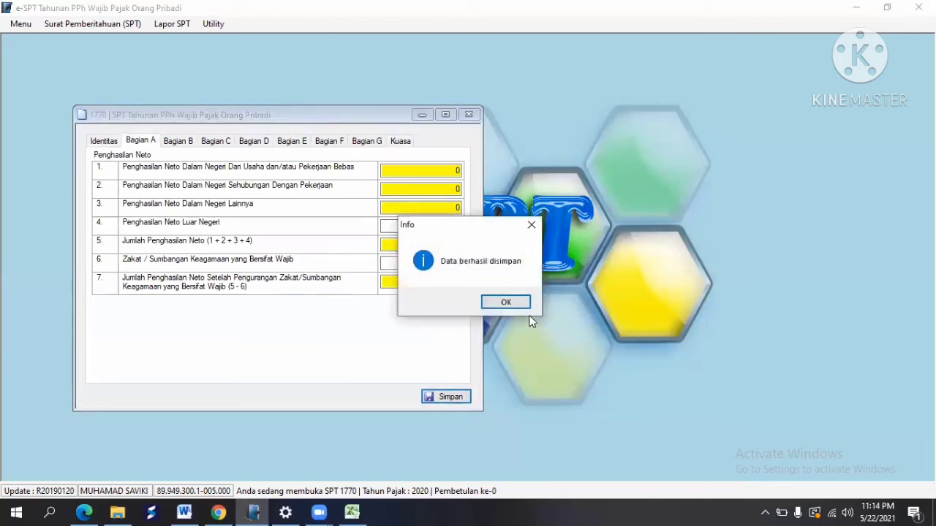
left_click(506, 302)
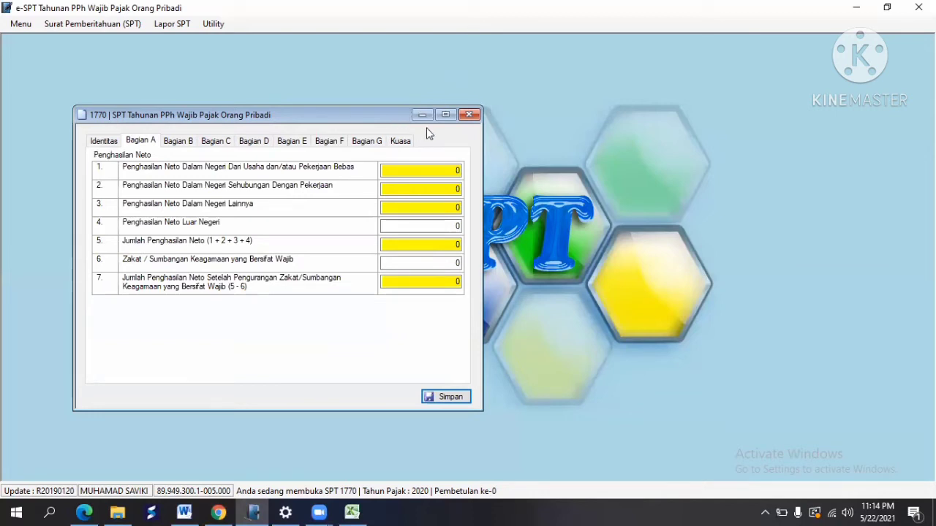
left_click(469, 116)
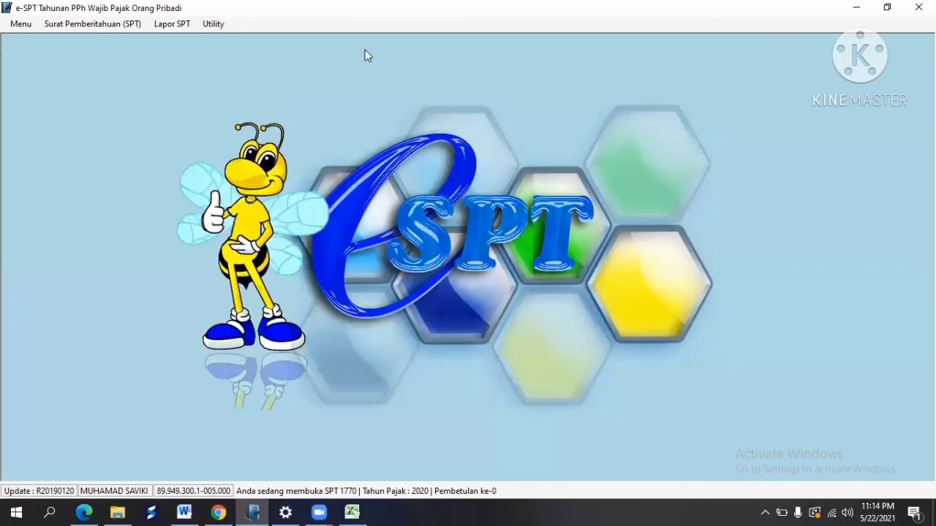
Step: Use Lapor Data SPT ke KPP to create the 2020 SPT 1770 CSV in Documents > SEMESTER 6 > Pajak Berbasis Elektronik
left_click(162, 29)
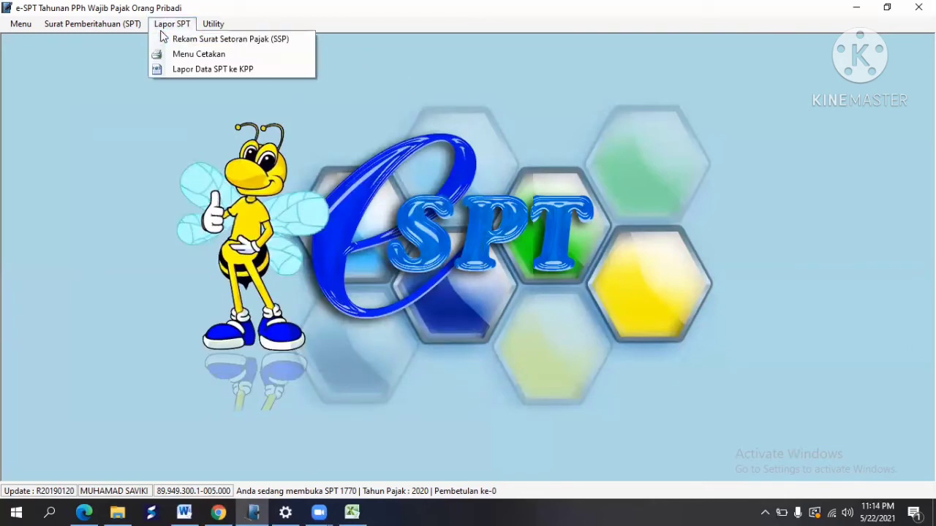
left_click(227, 69)
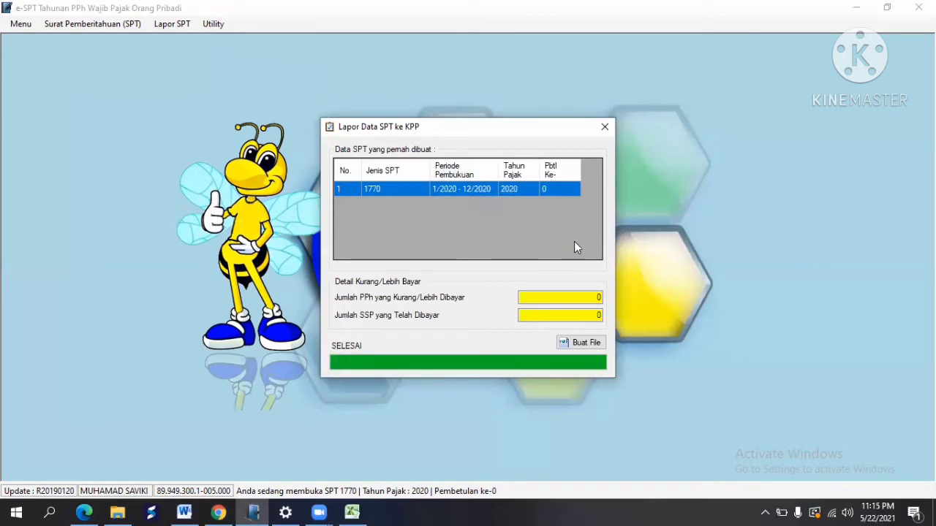
left_click(586, 348)
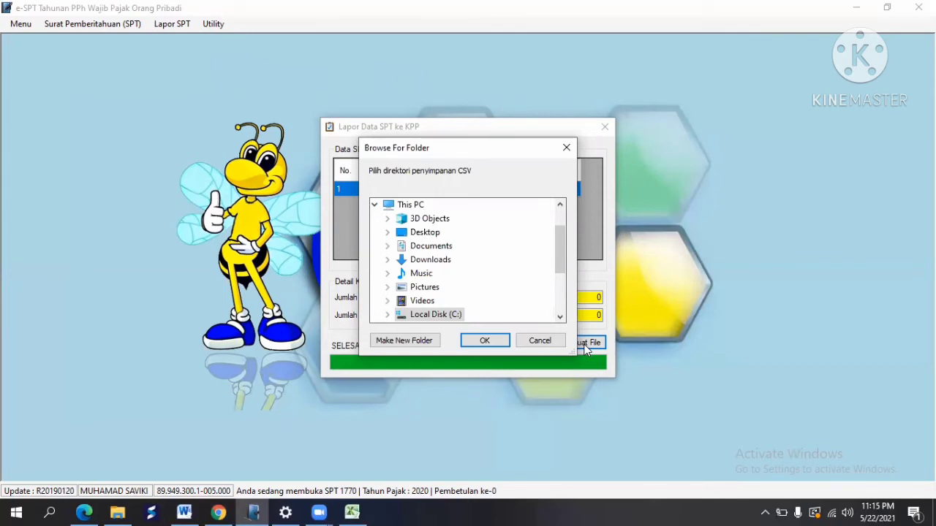
double_click(402, 249)
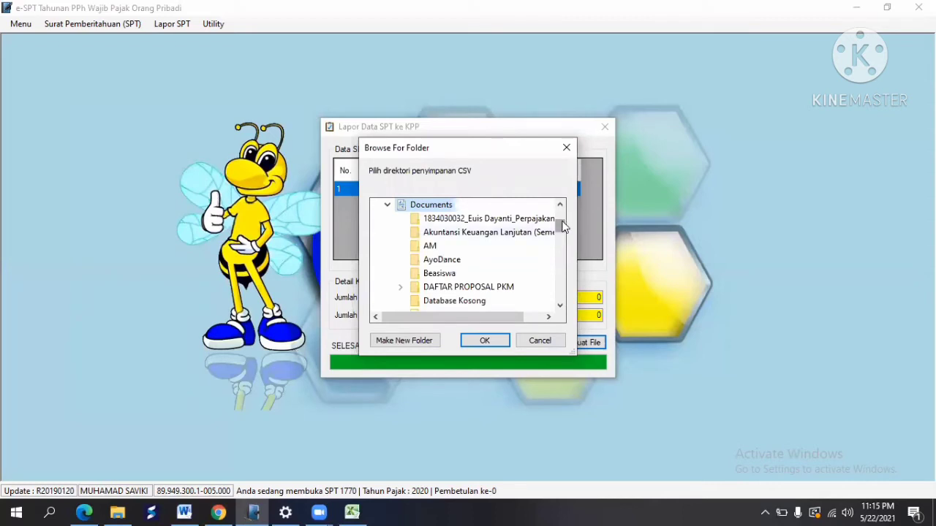
left_click_drag(560, 224, 572, 269)
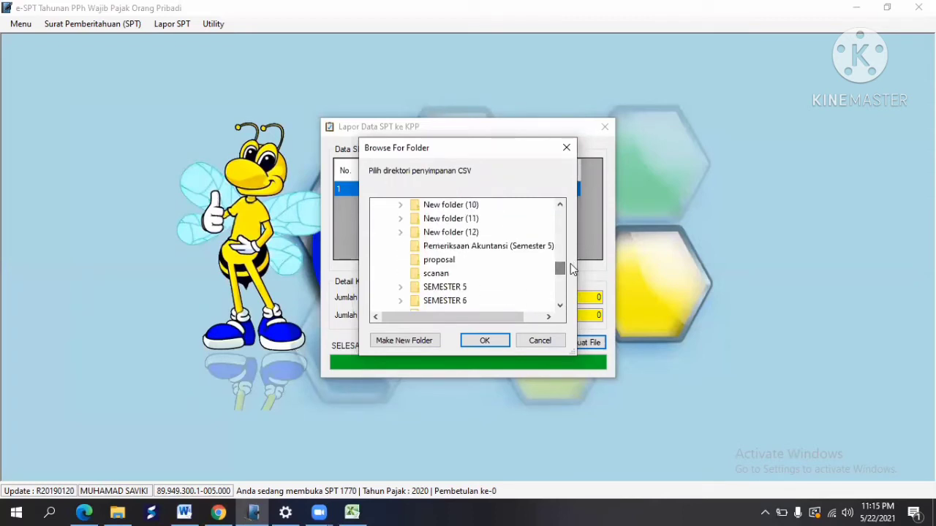
double_click(460, 302)
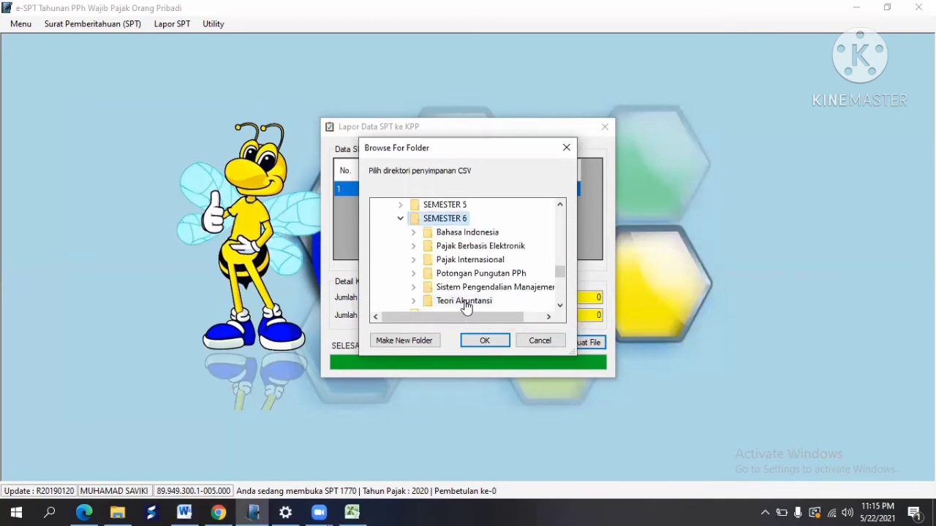
double_click(465, 250)
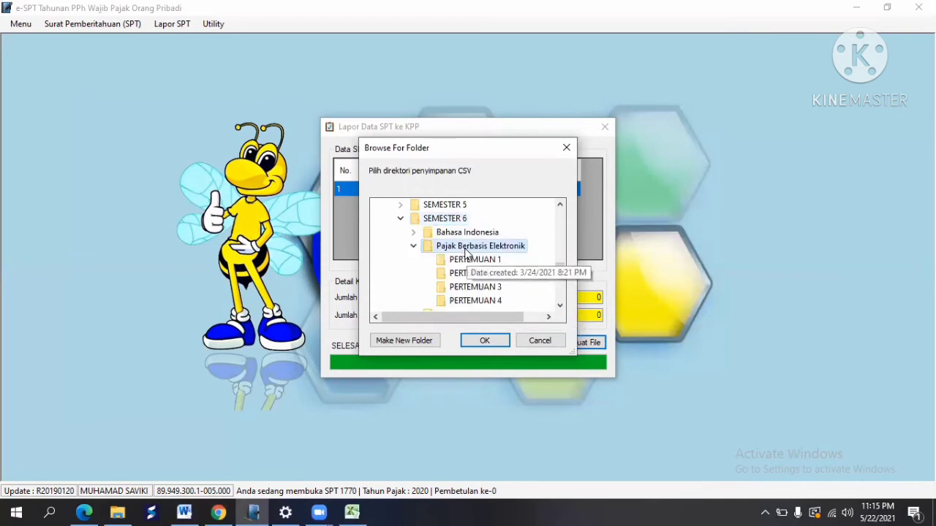
left_click(485, 342)
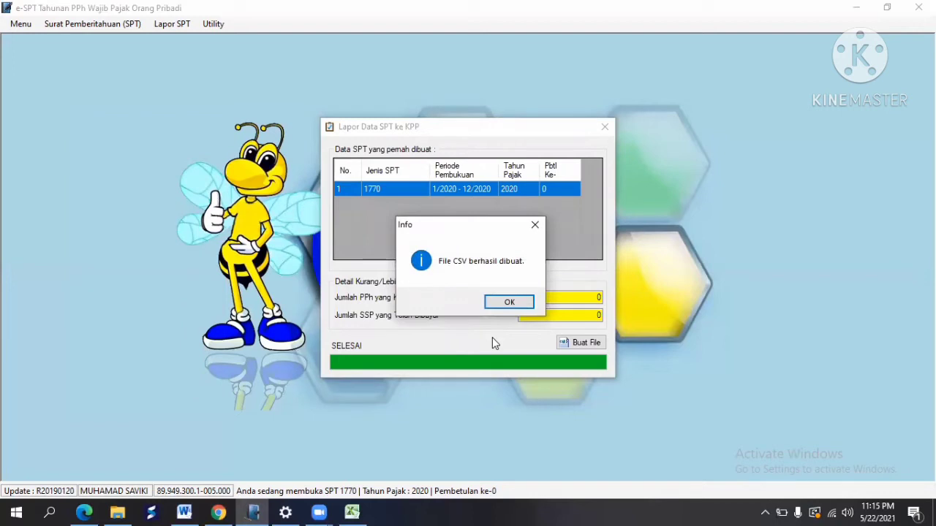
left_click(515, 302)
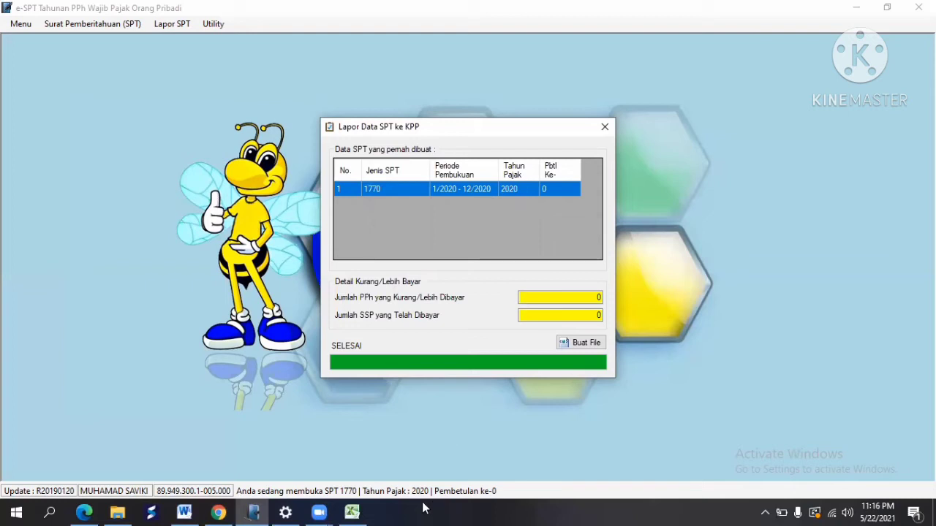
Step: Dismiss the Zoom preview and bring up the 2020 SPT 1770 S Lampiran II form
mouse_move(328, 512)
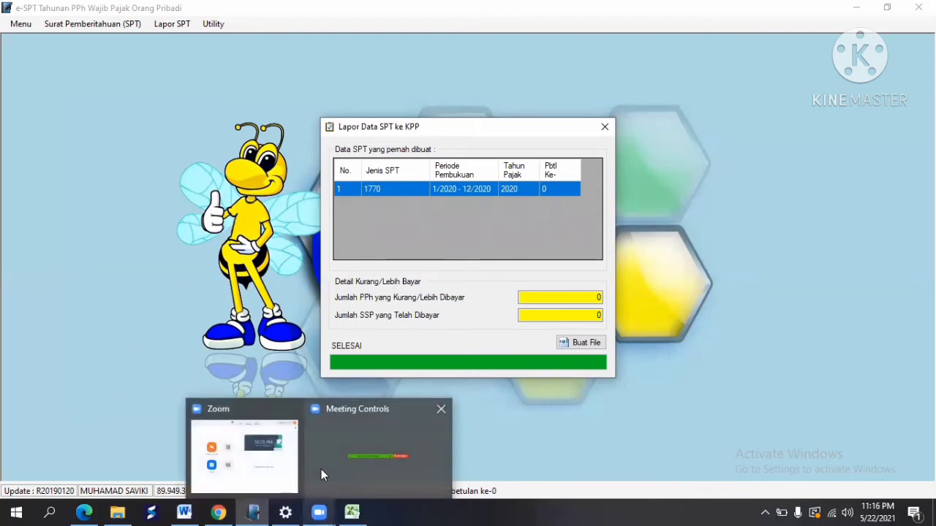
left_click(323, 473)
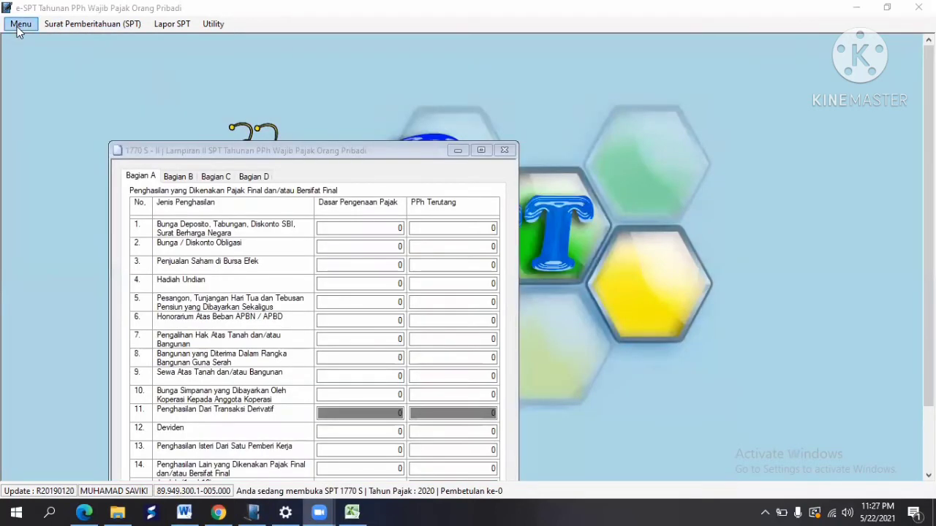
Step: Close Lampiran II and start Menu > Koneksi Database to connect to another database
left_click(504, 151)
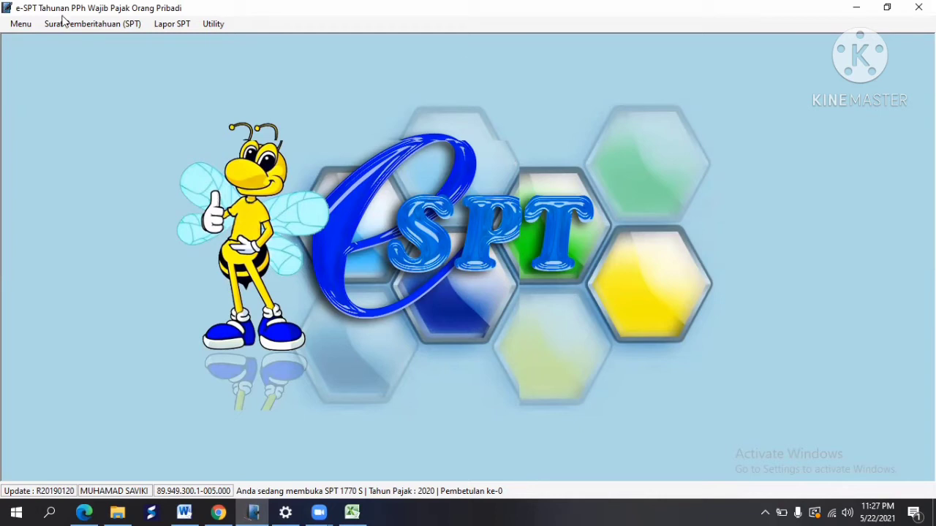
left_click(32, 24)
left_click(31, 25)
left_click(21, 20)
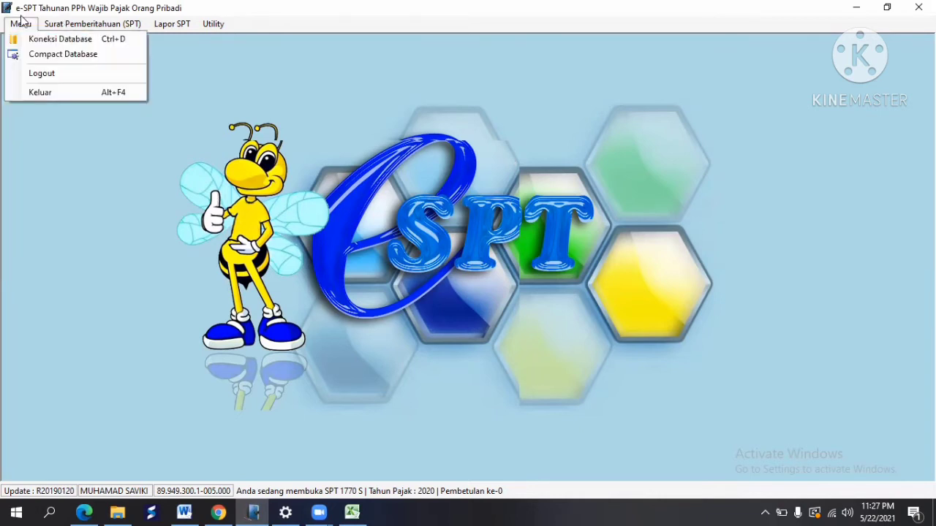
left_click(46, 41)
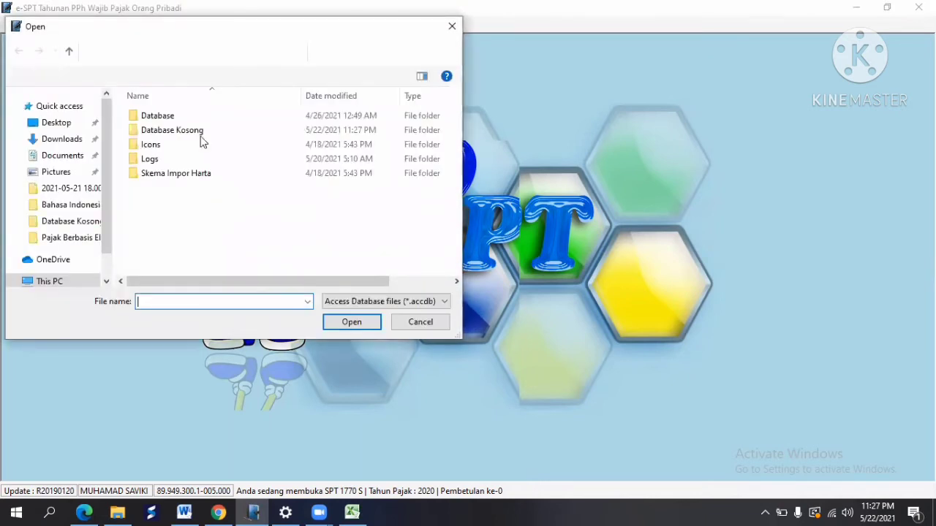
Step: Open Database Kosong\data new 2 and log in with the account password
double_click(200, 136)
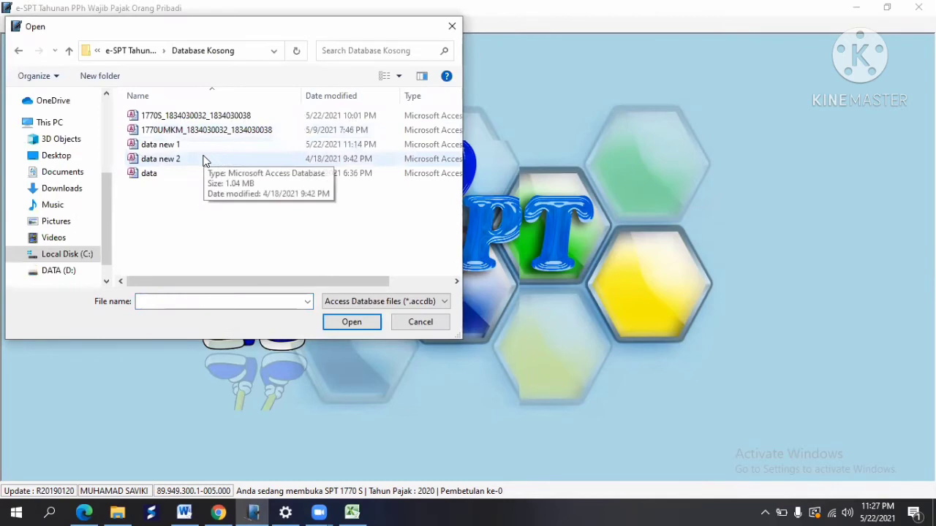
left_click(205, 159)
left_click(346, 328)
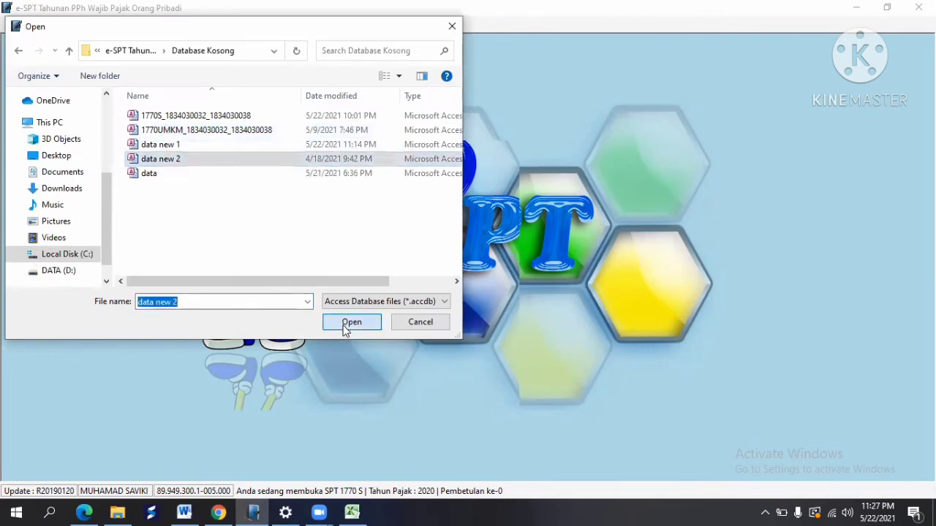
key("BackSpace")
key("BackSpace")
key("BackSpace")
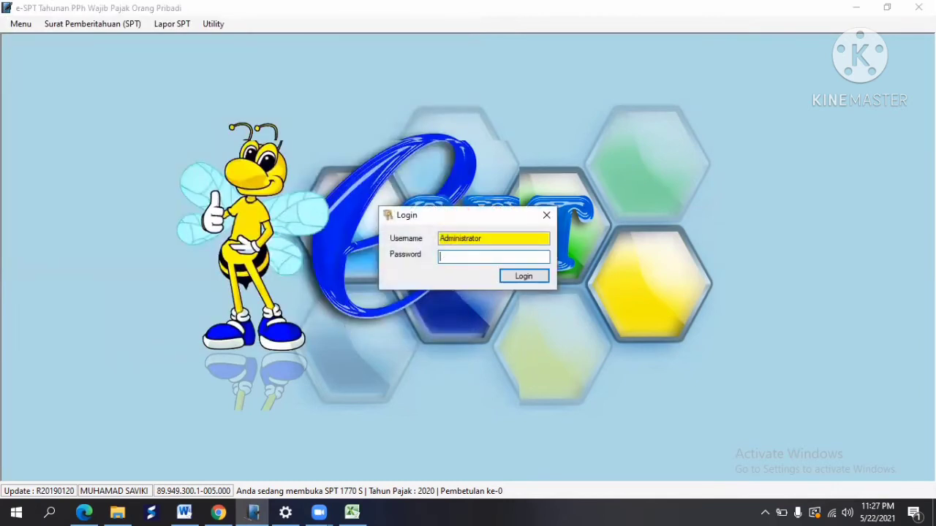
type("123")
key("Return")
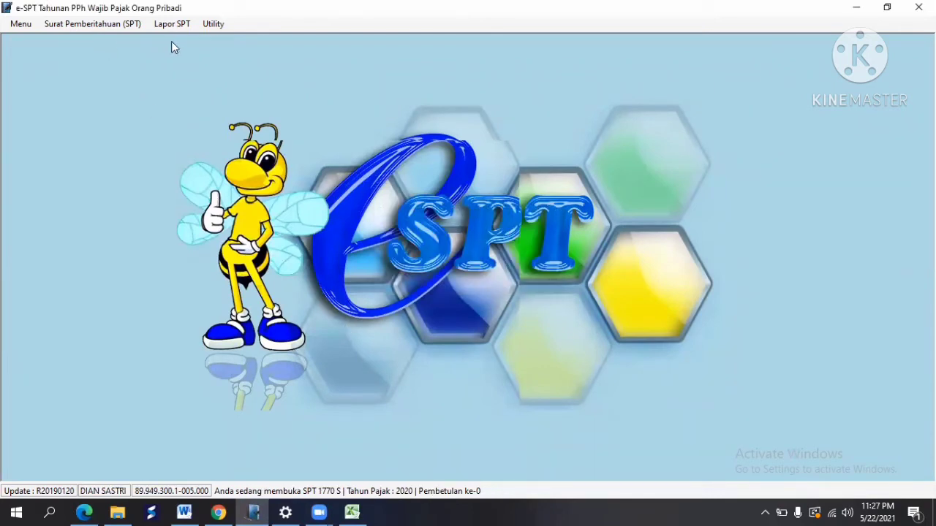
Step: Open Utility > Informasi Profile and erase the existing Nama Wajib Pajak, Nomor Telepon and Jenis Usaha / Pekerjaan entries
left_click(209, 26)
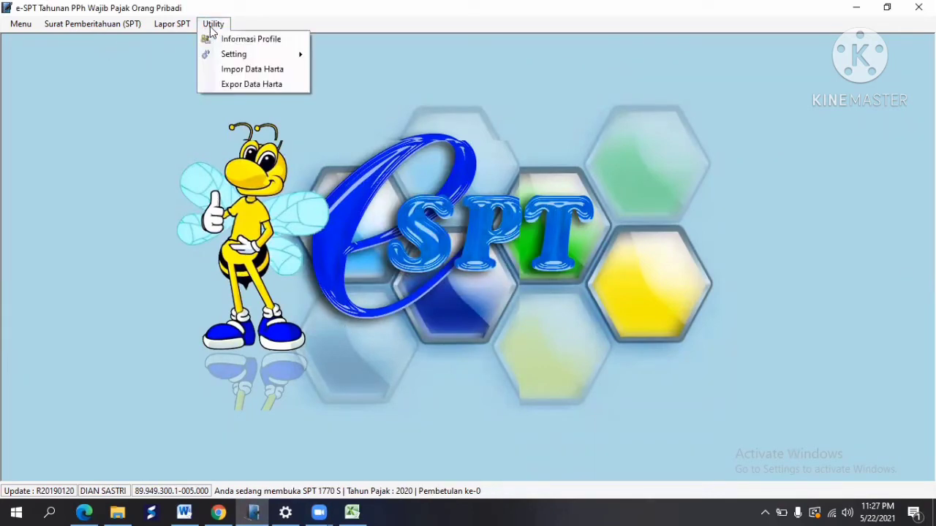
left_click(247, 45)
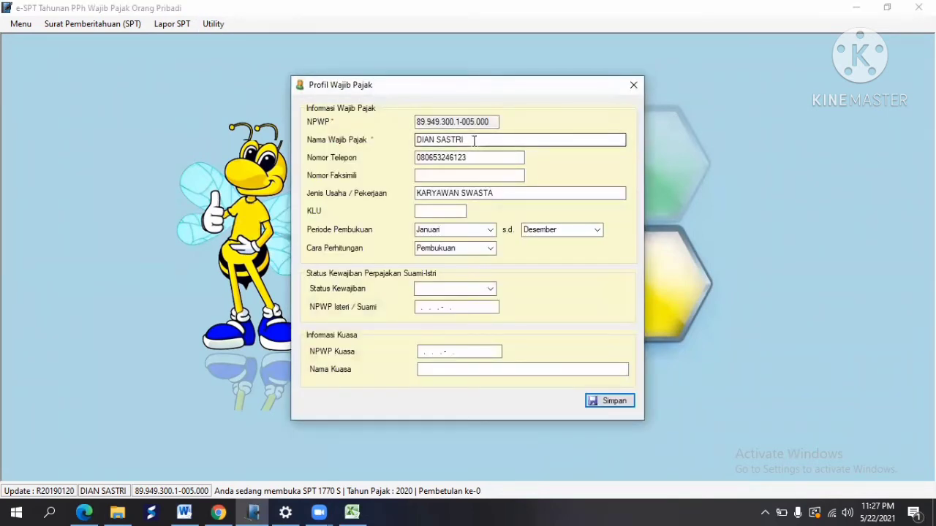
left_click_drag(468, 140, 416, 139)
key("BackSpace")
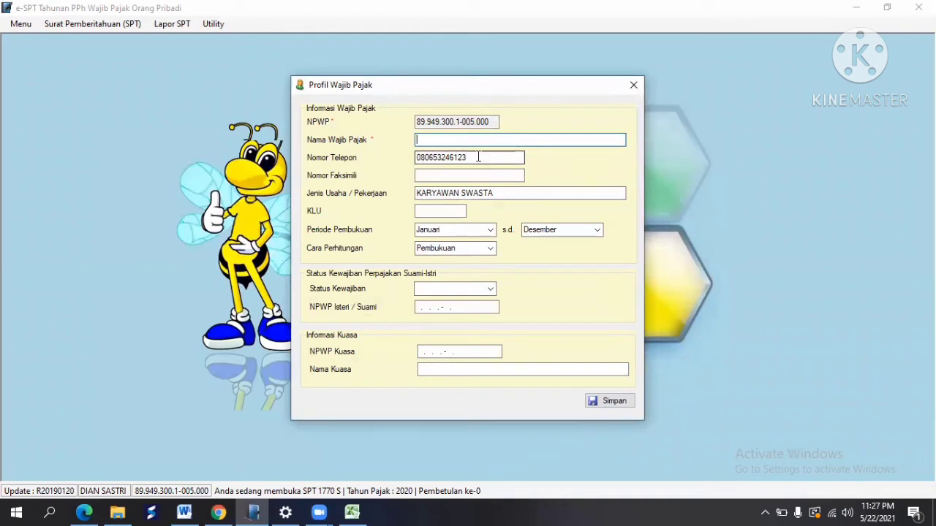
left_click_drag(475, 155, 381, 161)
key("BackSpace")
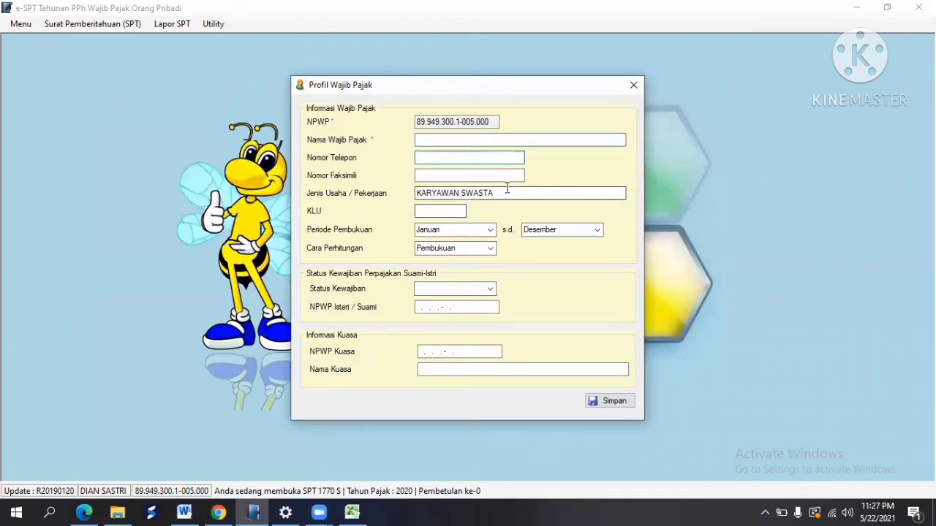
left_click_drag(504, 193, 398, 197)
key("BackSpace")
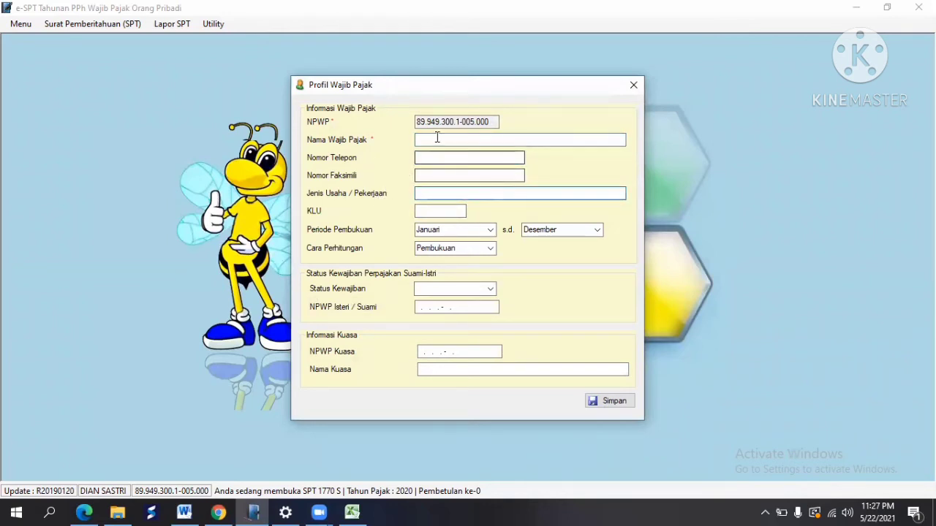
left_click(437, 138)
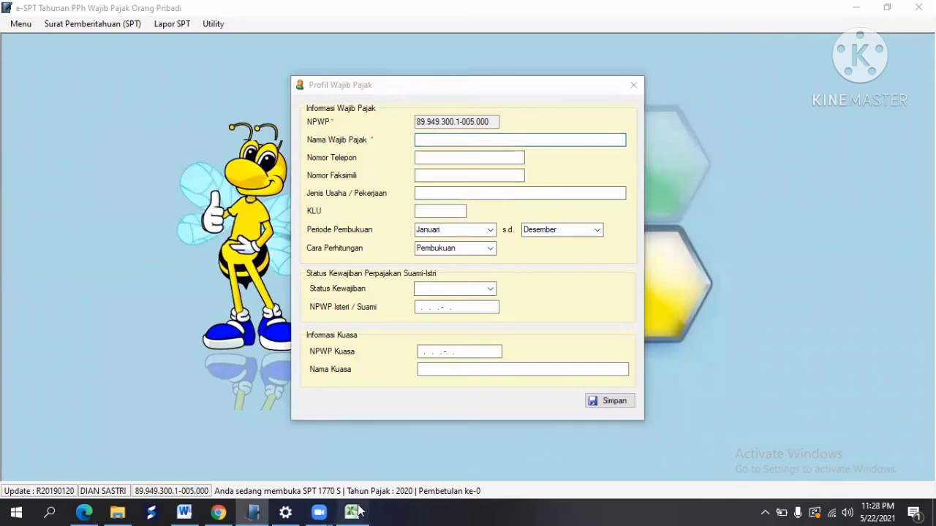
Step: Copy the taxpayer's name from cell B3 of the workbook into the Nama Wajib Pajak field
left_click(353, 512)
scroll(354, 188, "up", 1)
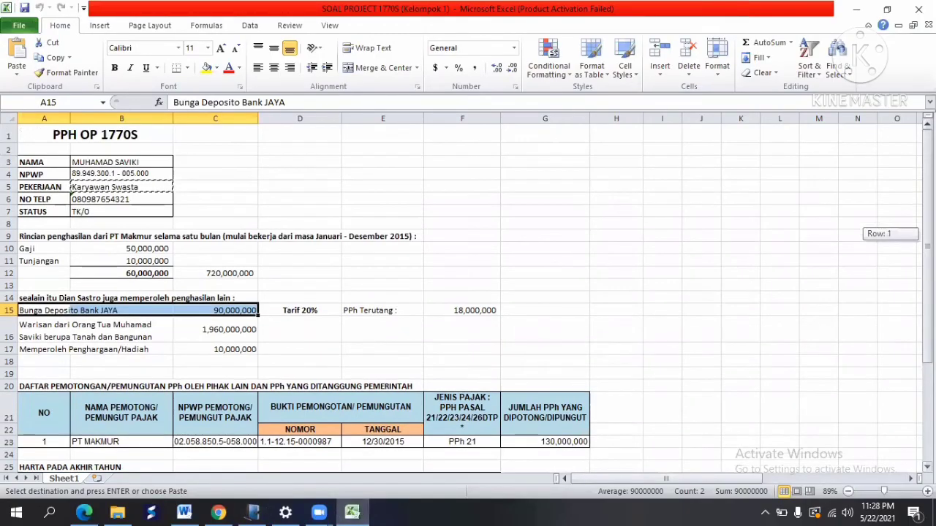
left_click(121, 173)
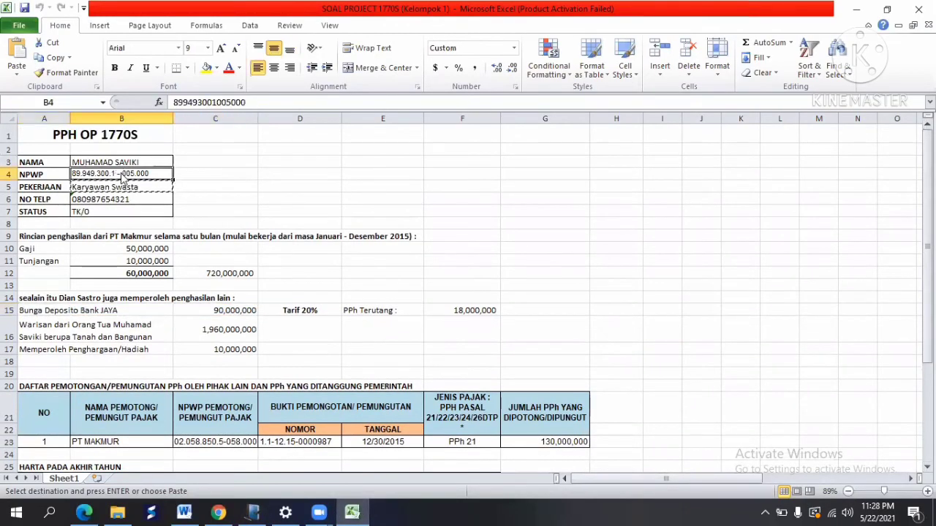
key("ctrl+c")
key("alt+Tab")
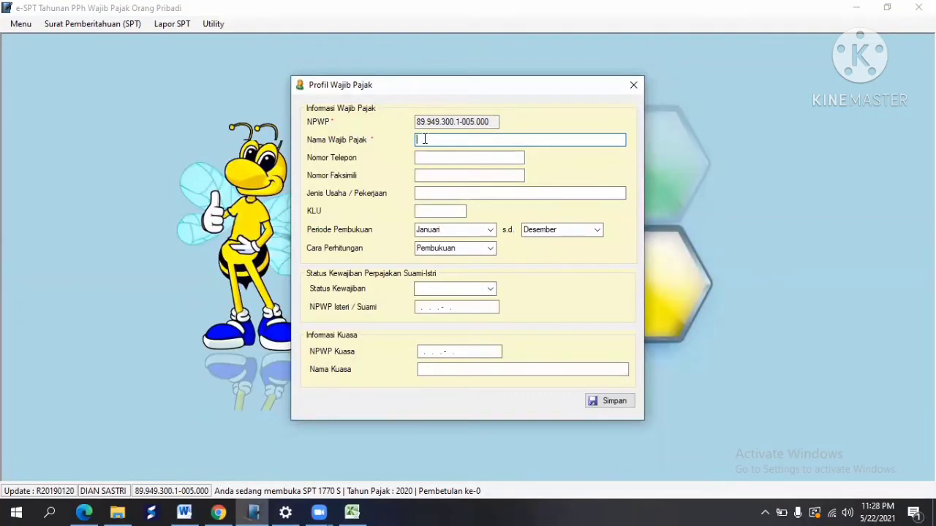
key("alt+Tab")
key("Up")
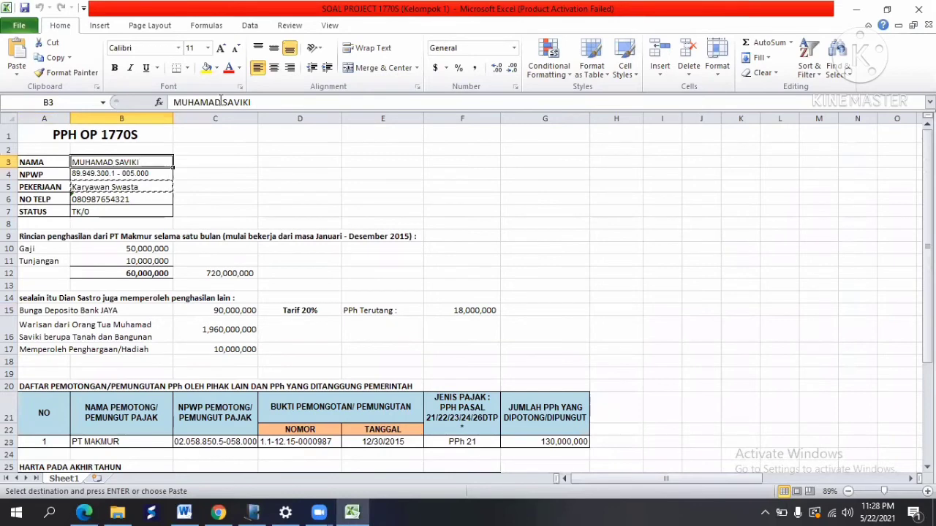
left_click(53, 59)
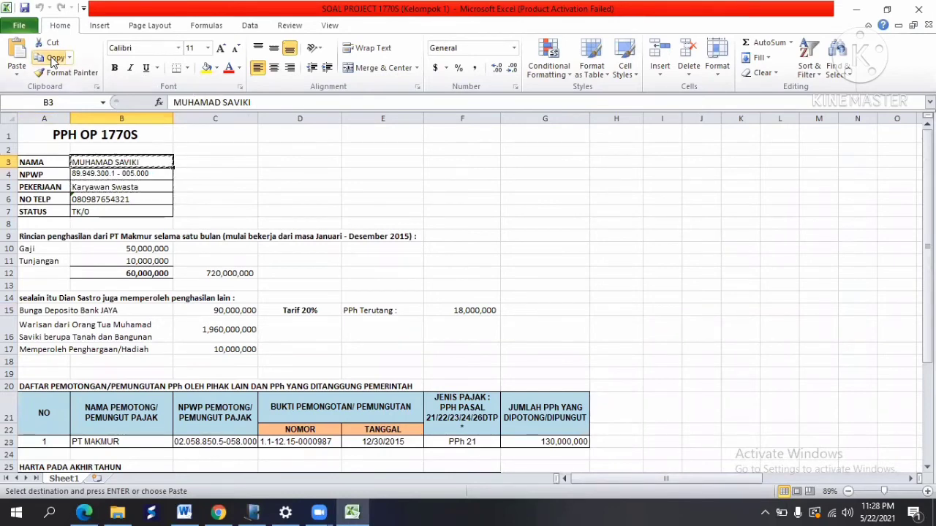
key("alt+Tab")
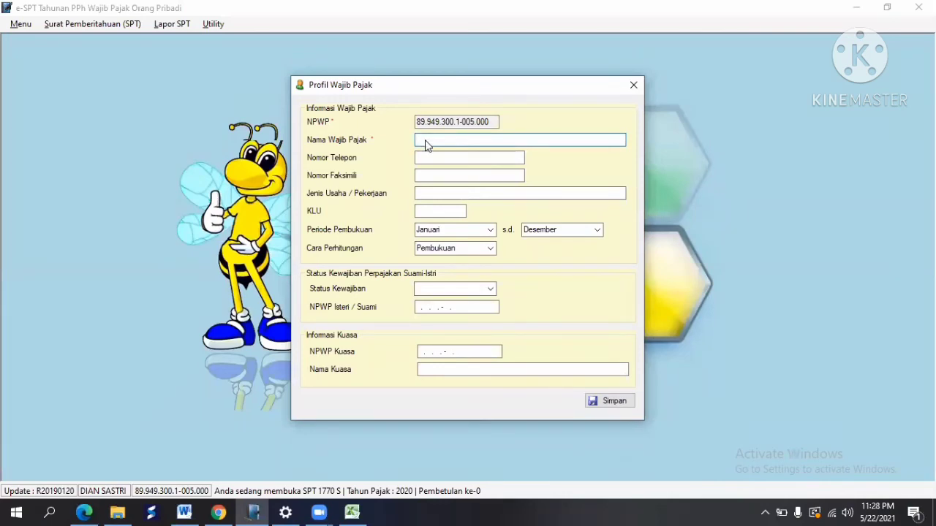
right_click(427, 145)
left_click(477, 201)
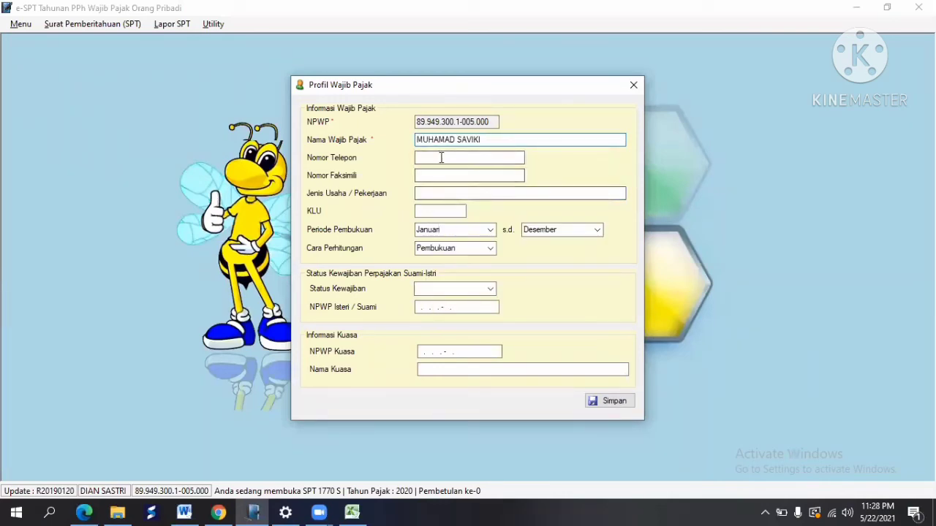
Step: Paste the taxpayer's phone number from cell B6 into the Nomor Telepon field
left_click(441, 157)
key("alt+Tab")
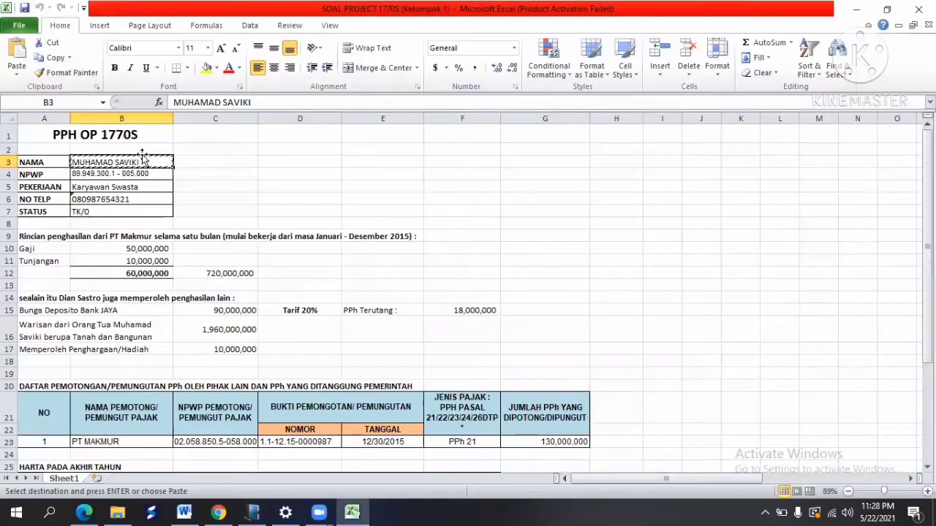
left_click(104, 199)
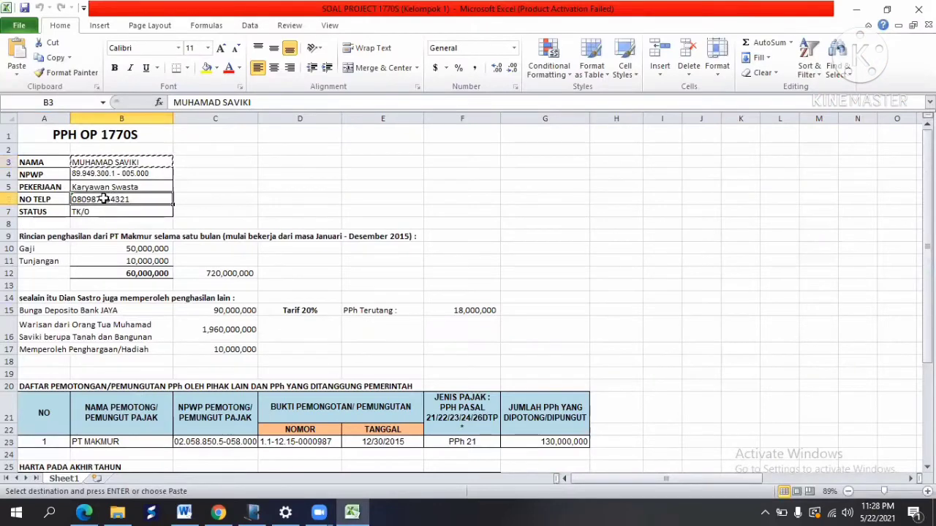
left_click(53, 57)
key("alt+Tab")
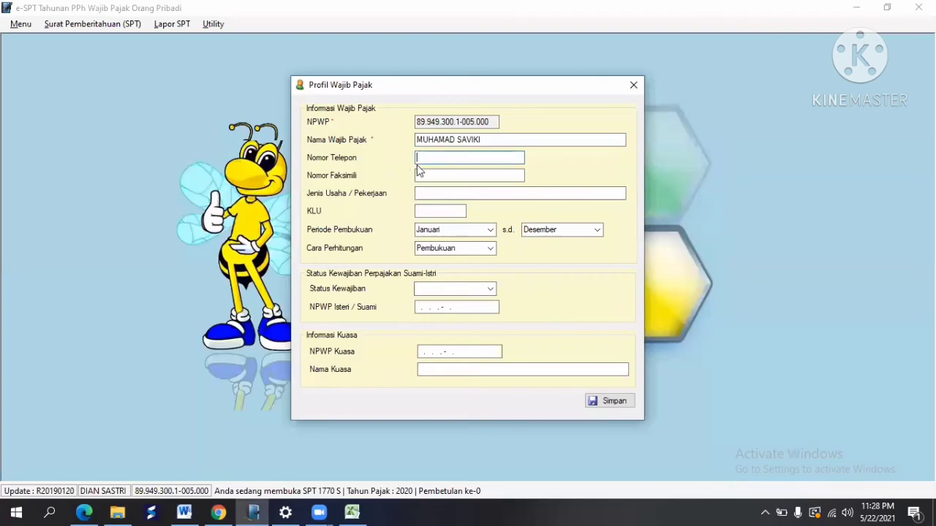
right_click(423, 164)
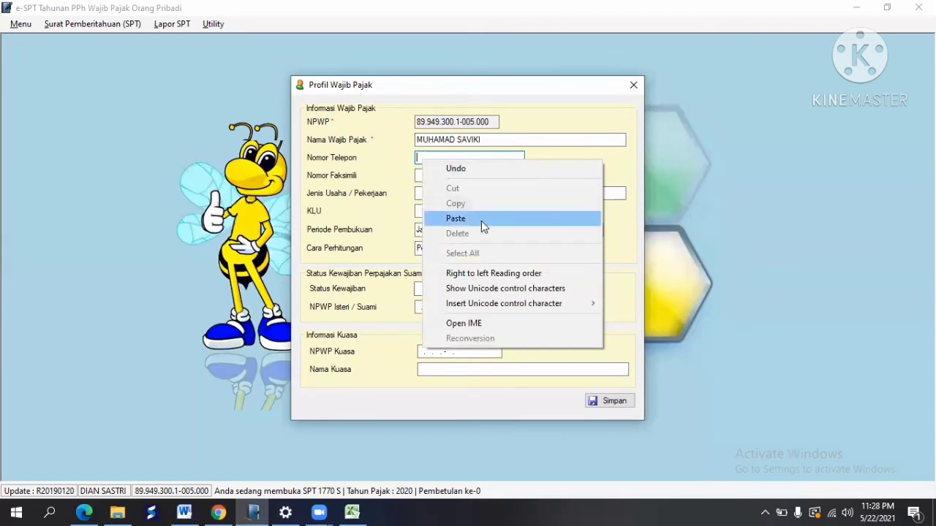
left_click(481, 221)
Step: Fill the occupation field with Karyawan Swasta copied from cell B5
left_click(448, 194)
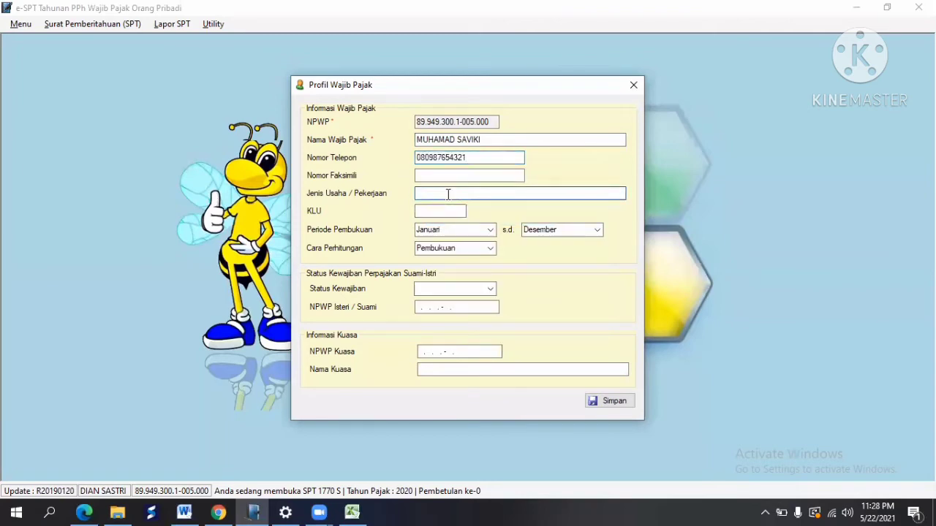
key("alt+Tab")
left_click(123, 186)
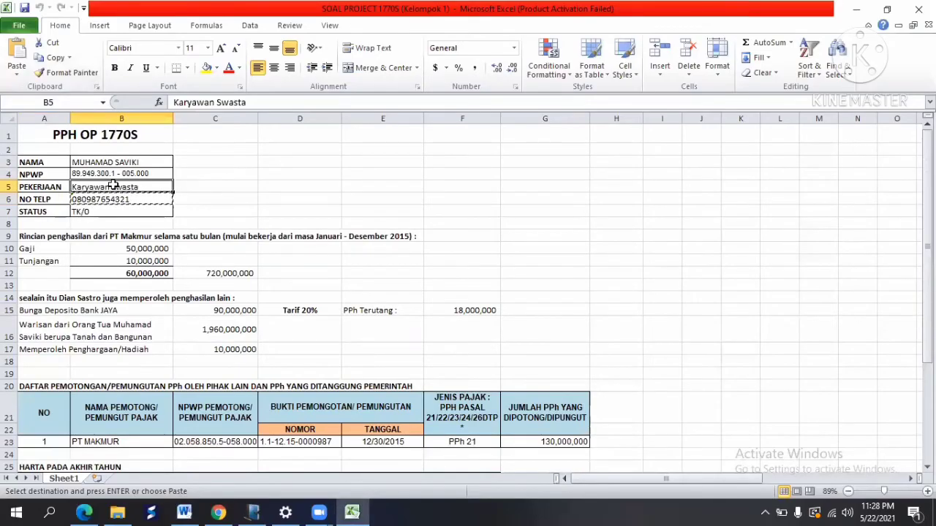
left_click(44, 57)
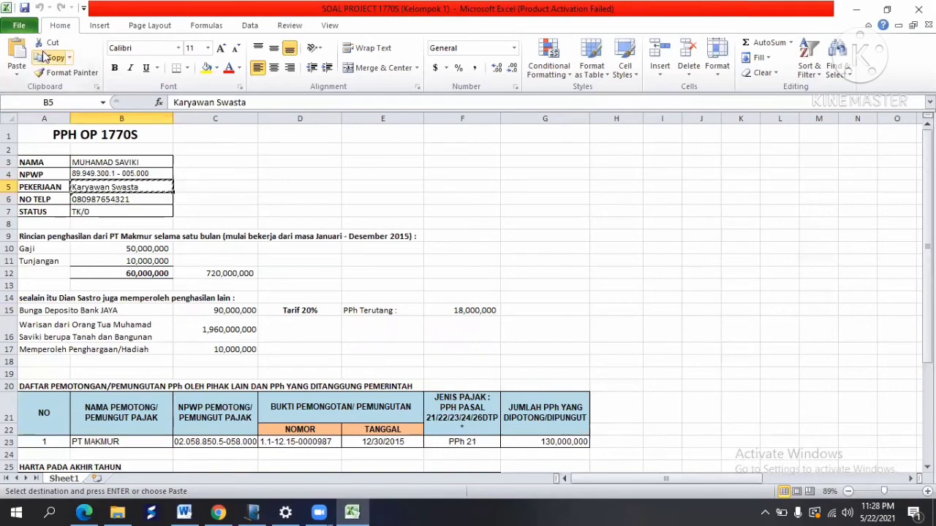
key("alt+Tab")
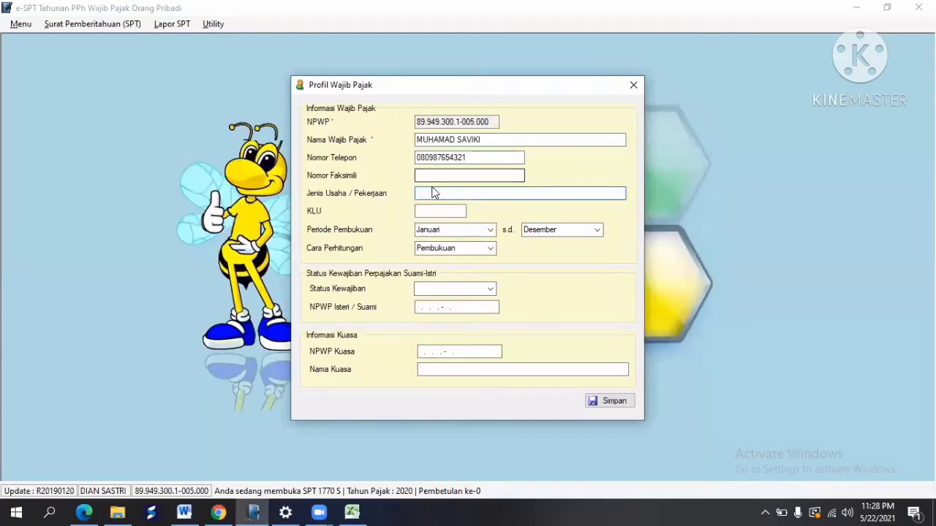
right_click(431, 193)
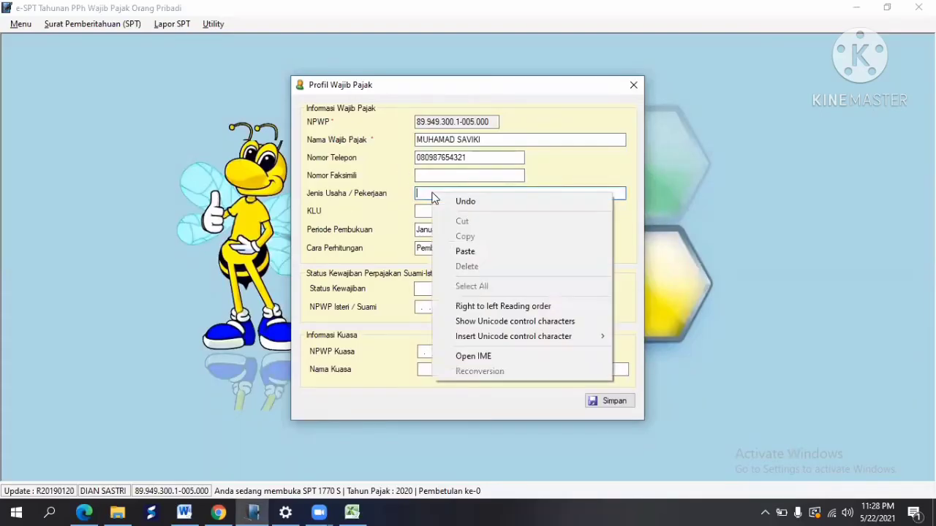
left_click(483, 251)
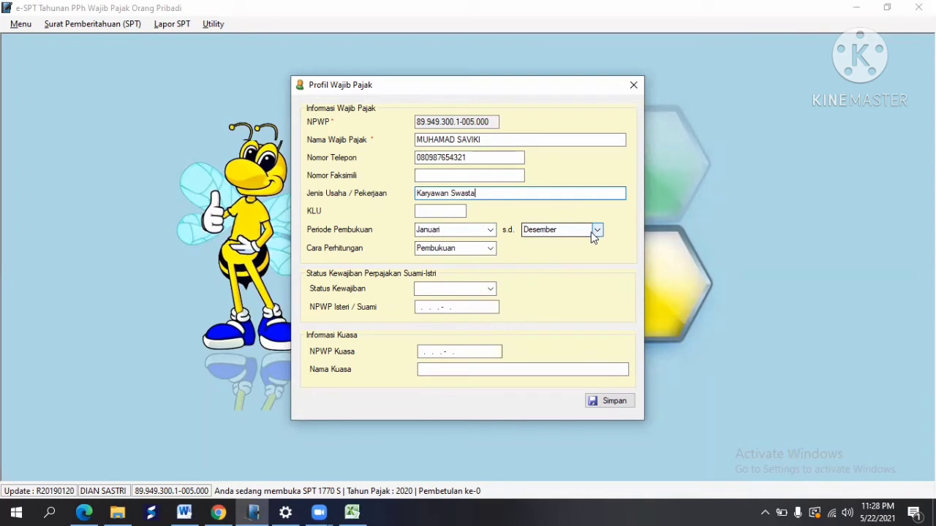
Step: Set Status Kewajiban to '- Tidak Diisi -' and save the profile
left_click(491, 291)
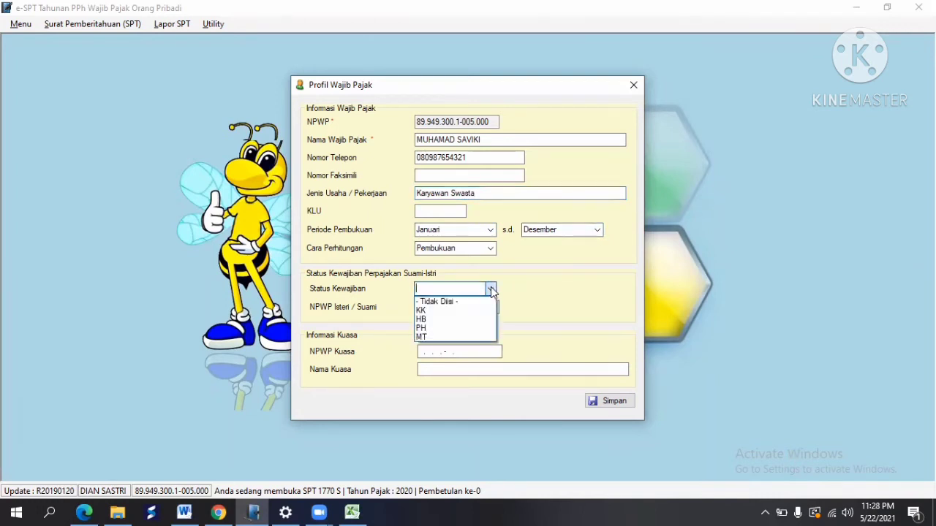
left_click(443, 302)
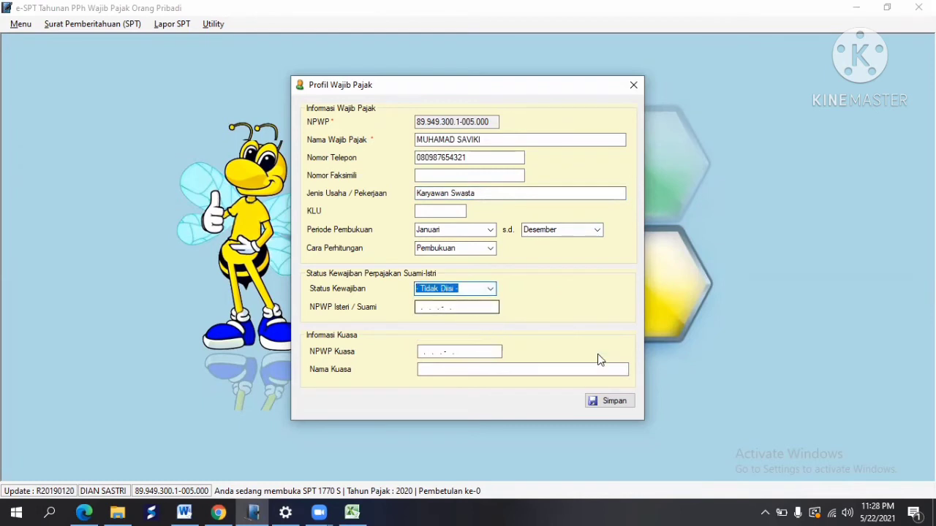
left_click(625, 402)
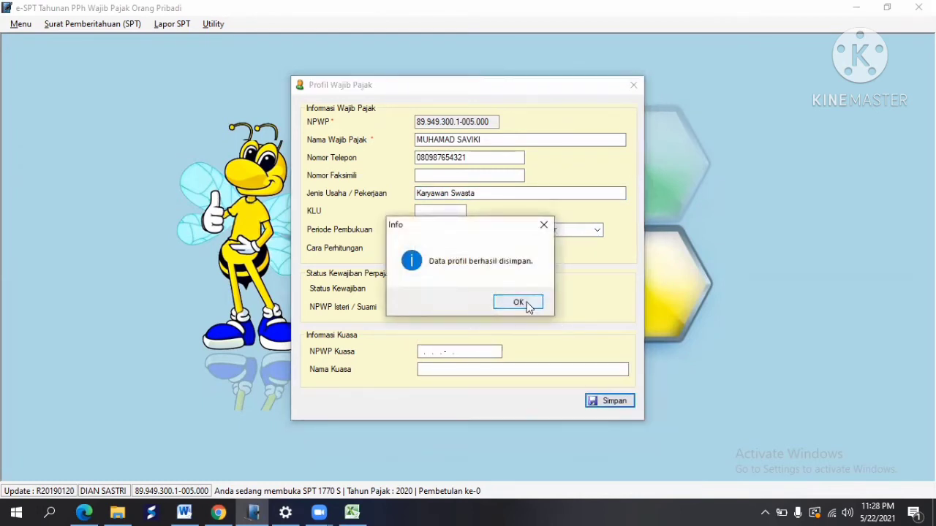
left_click(526, 302)
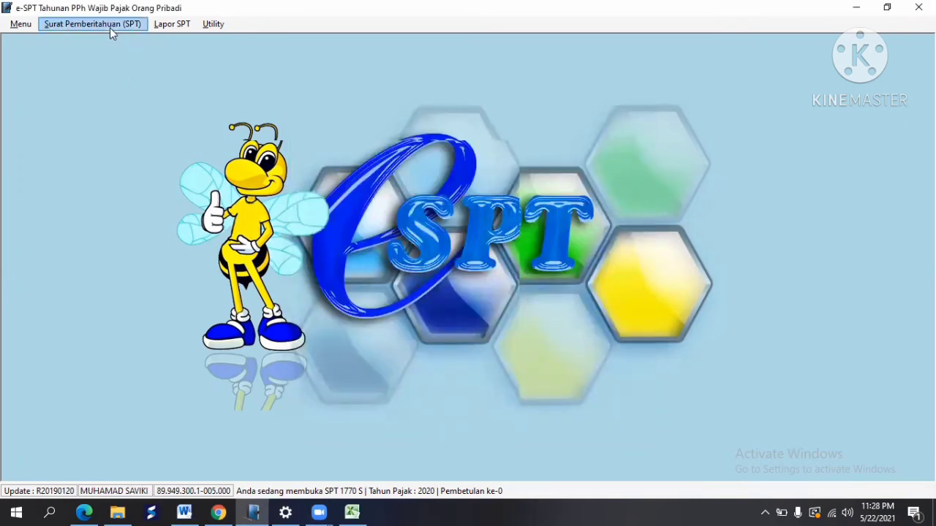
Step: Create a new SPT Tahunan OP 1770 S return for tax year 2020
left_click(110, 28)
left_click(107, 42)
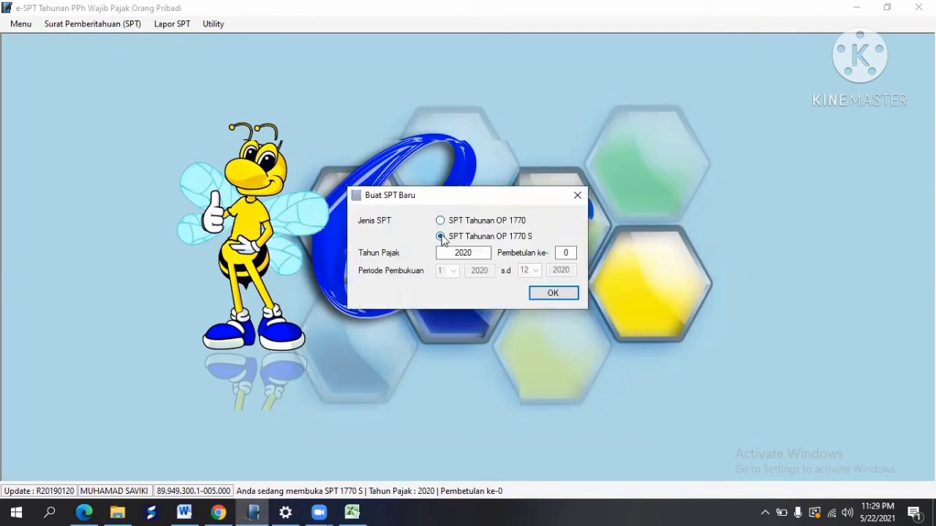
left_click(478, 253)
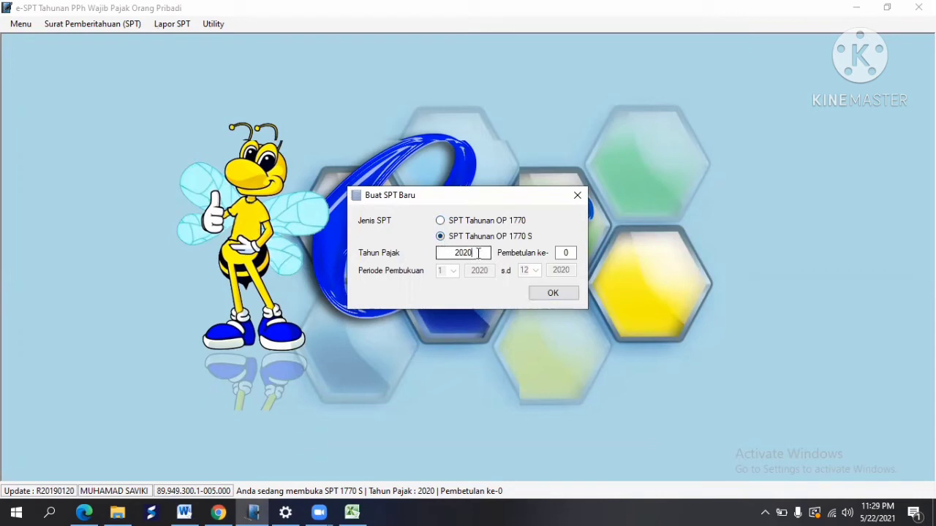
left_click(568, 295)
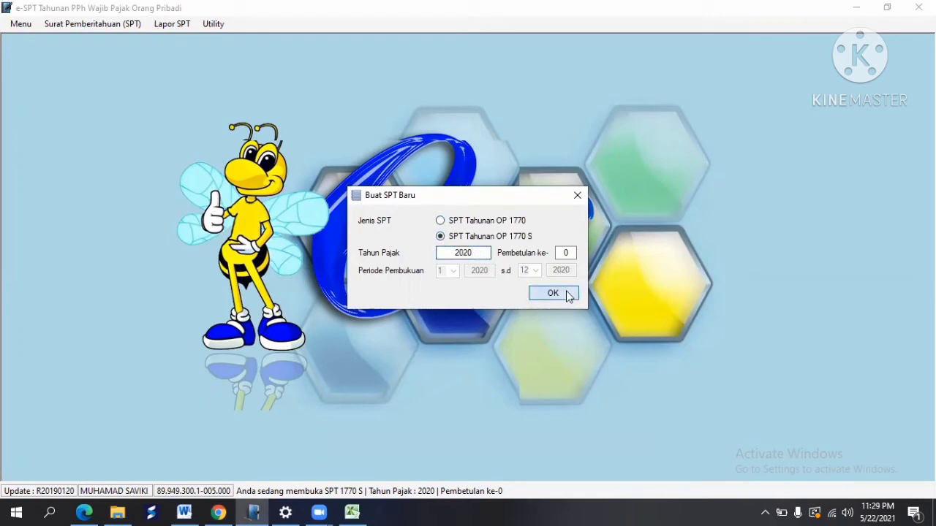
left_click(500, 299)
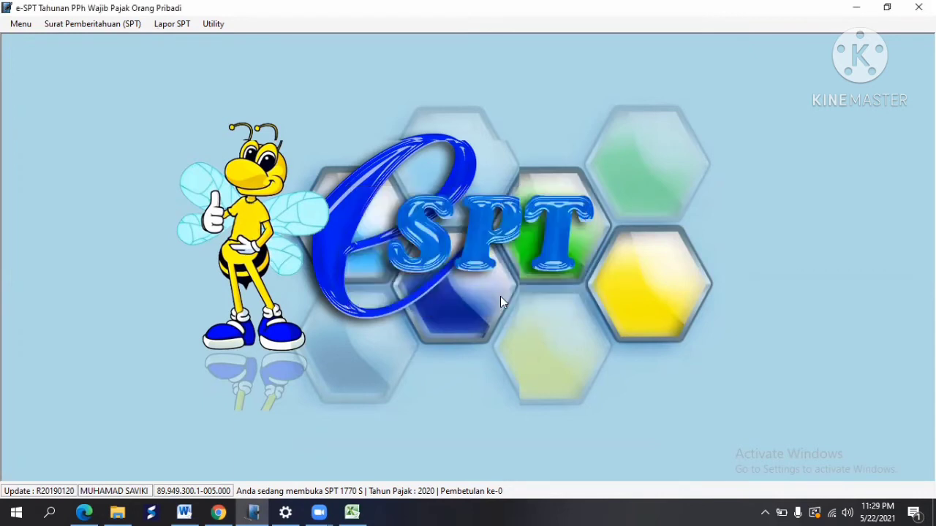
Step: Open the PTKP settings from the Utility > Setting menu
left_click(221, 27)
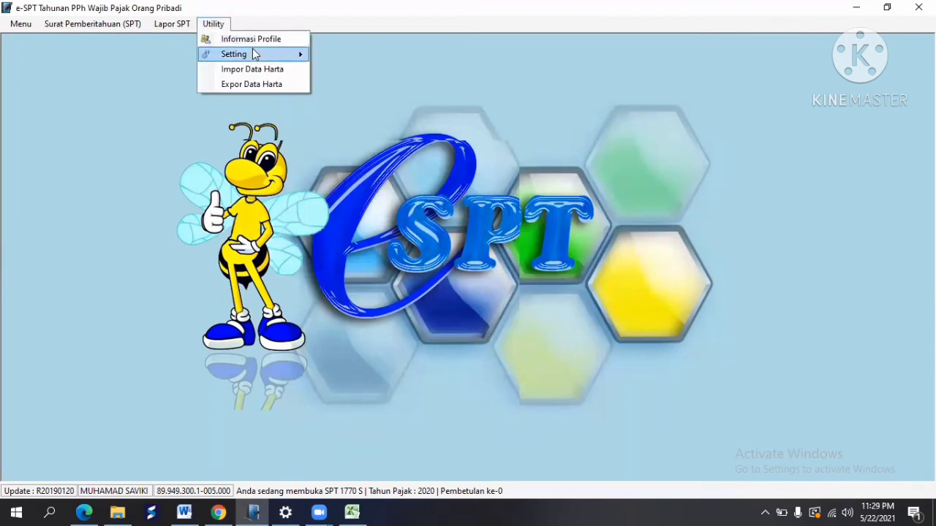
mouse_move(253, 53)
left_click(337, 56)
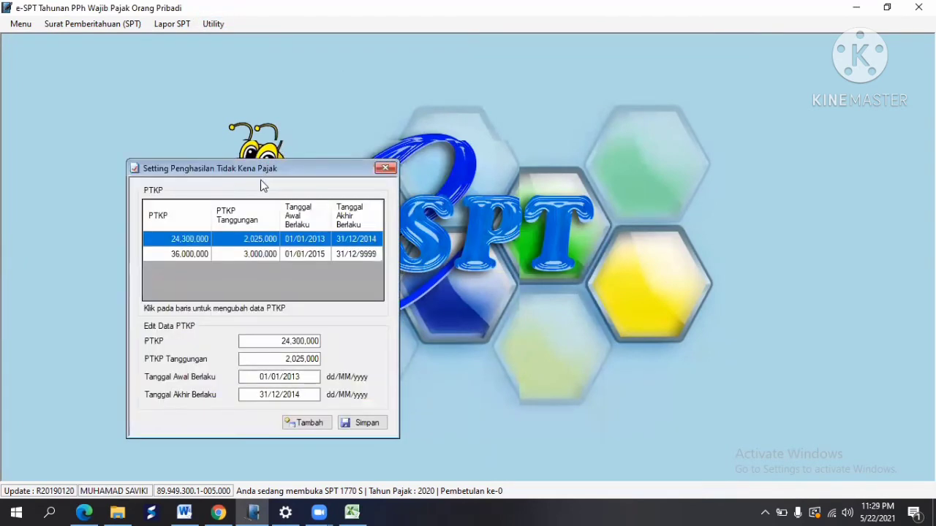
Step: Save a PTKP rate of 54,000,000 plus 4,500,000 per dependant, valid 01/01/2016–31/12/2020
left_click(311, 424)
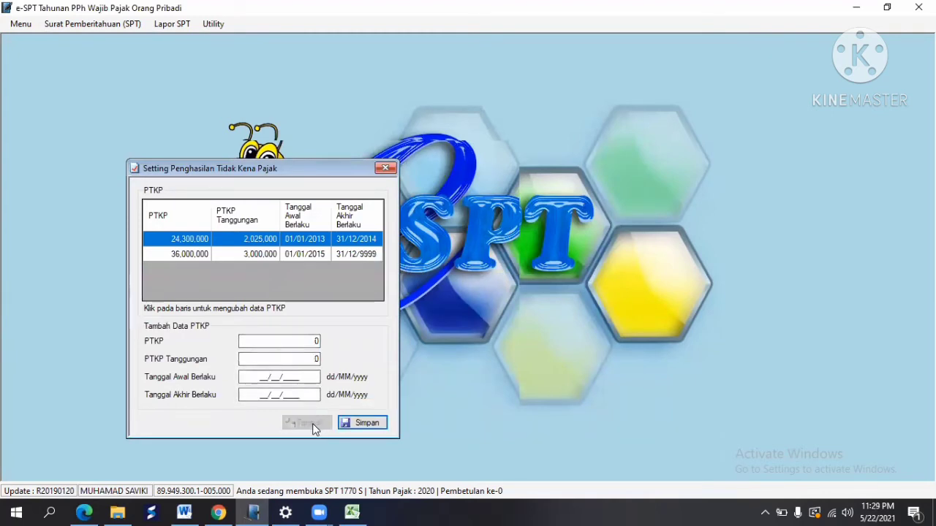
left_click(314, 340)
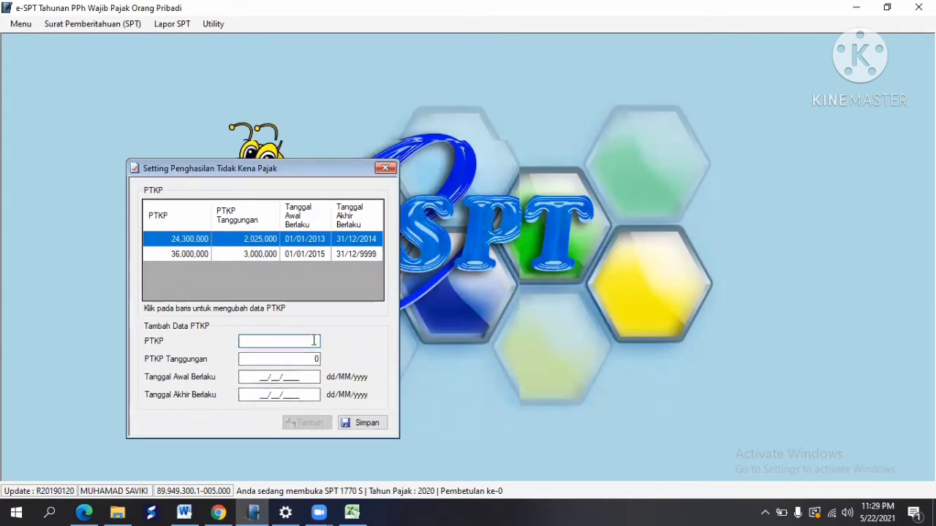
type("54,000,000")
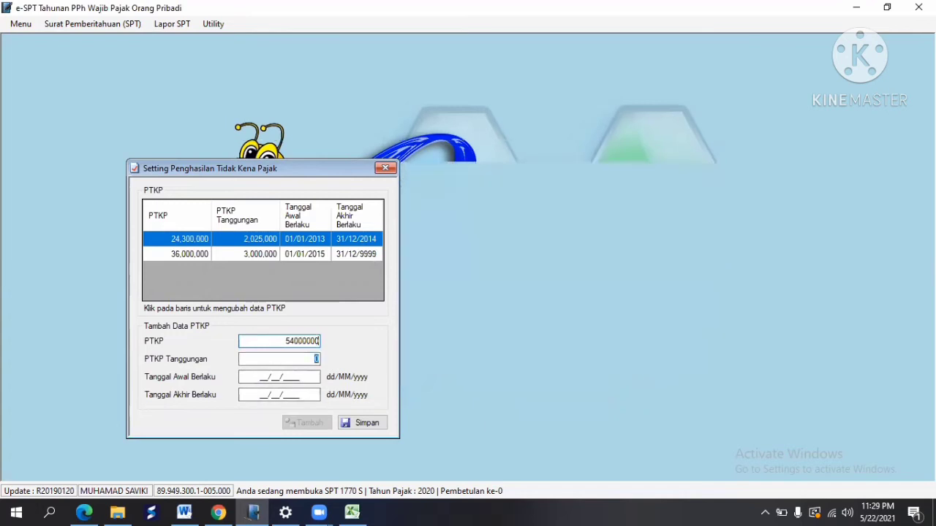
key("Tab")
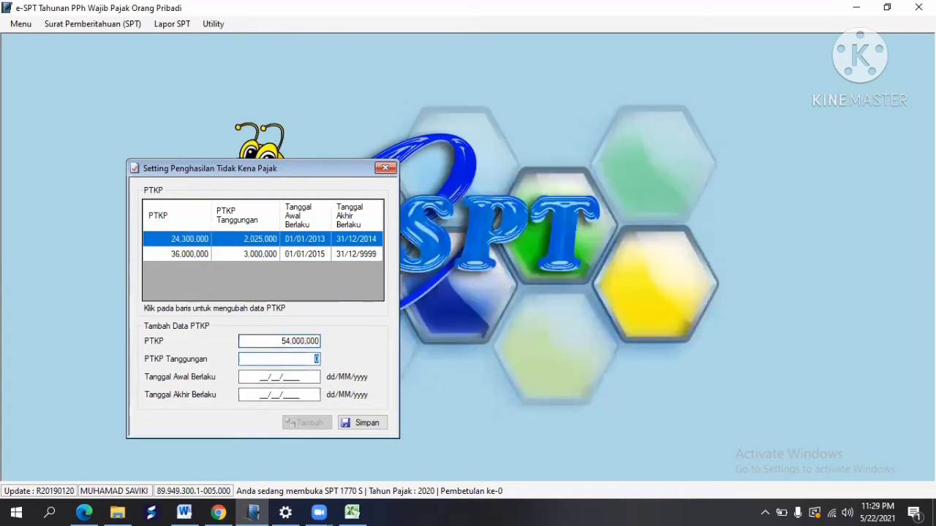
type("4,500,")
type("00000")
key("Tab")
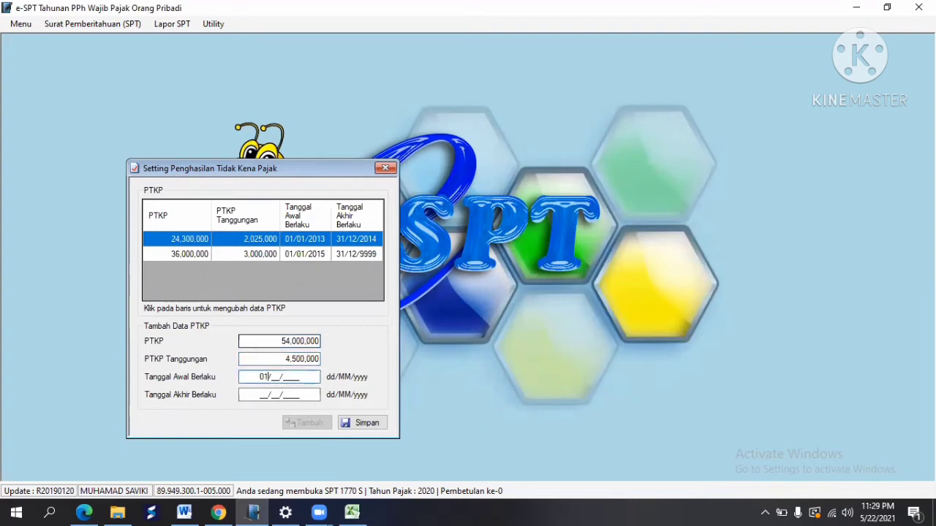
type("01/01/2016")
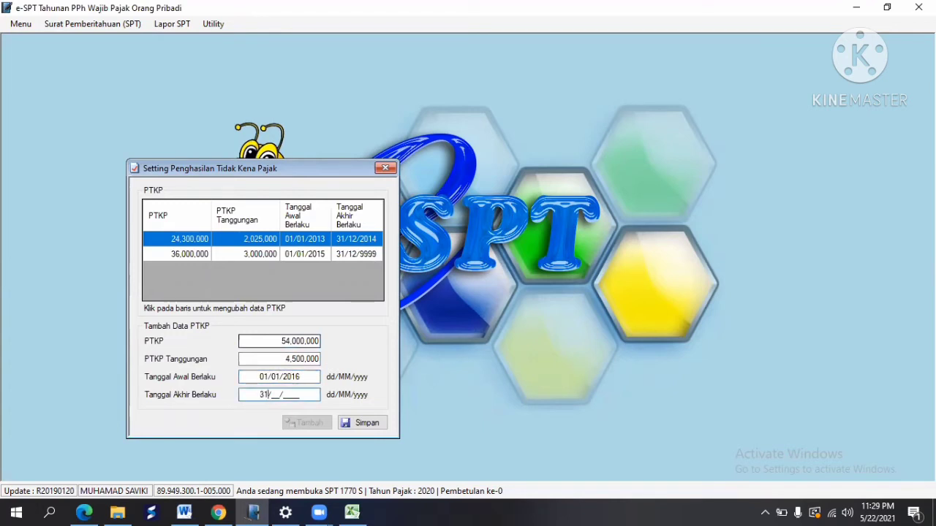
key("BackSpace")
left_click(364, 422)
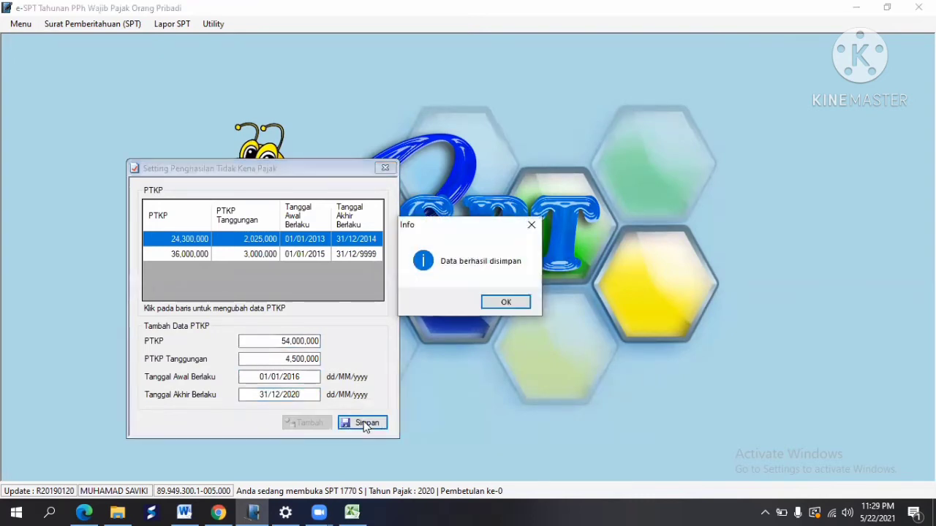
left_click(498, 303)
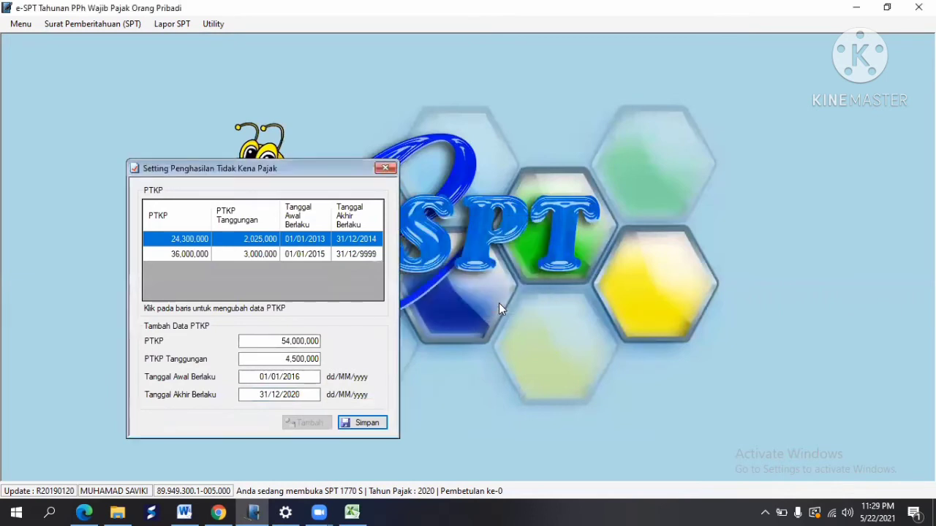
left_click(385, 169)
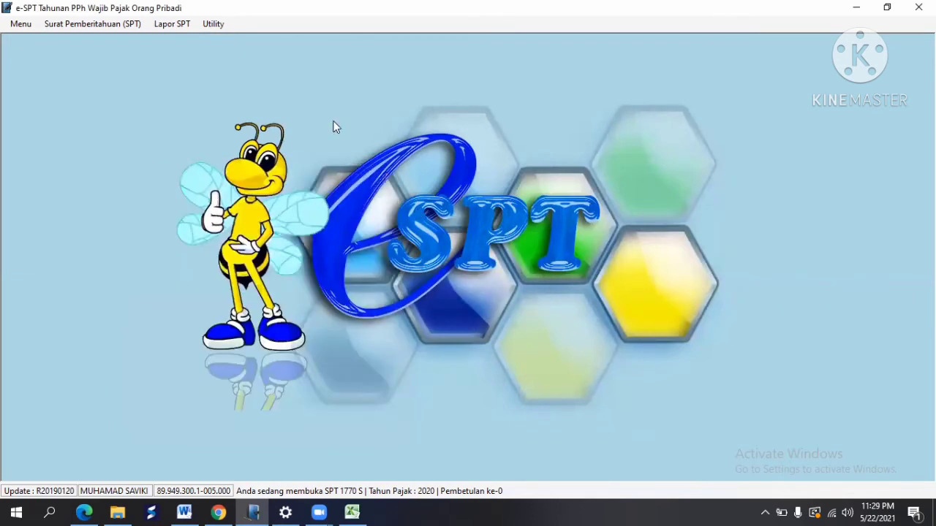
Step: Open the 1770 S Lampiran II form and move it higher on screen
left_click(124, 25)
mouse_move(128, 106)
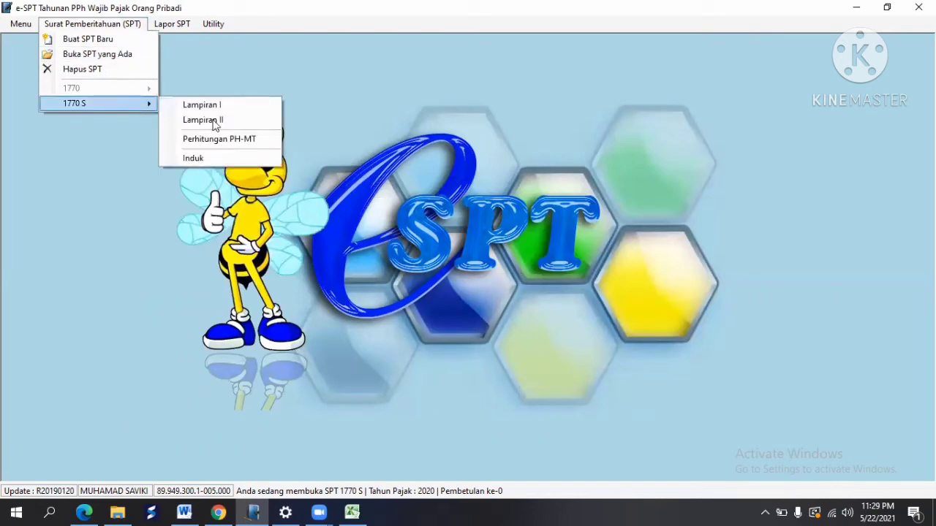
left_click(215, 122)
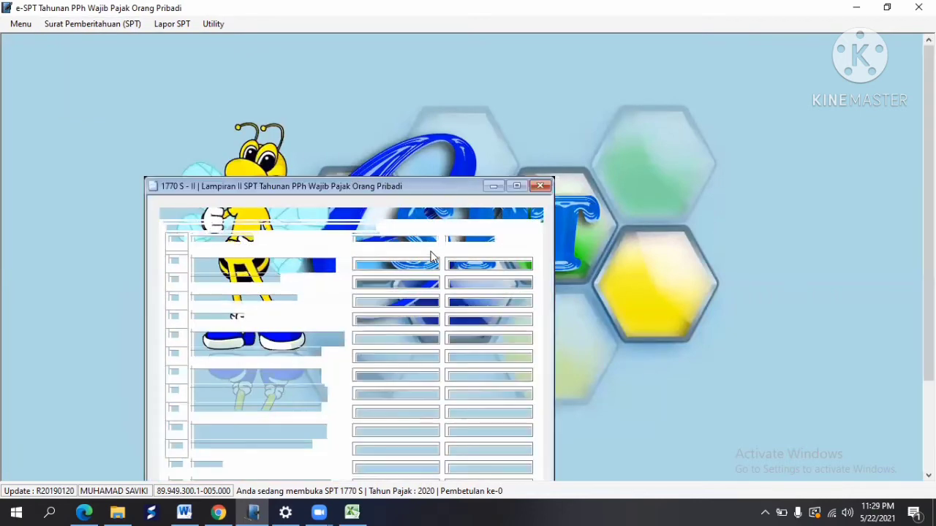
left_click_drag(418, 183, 410, 148)
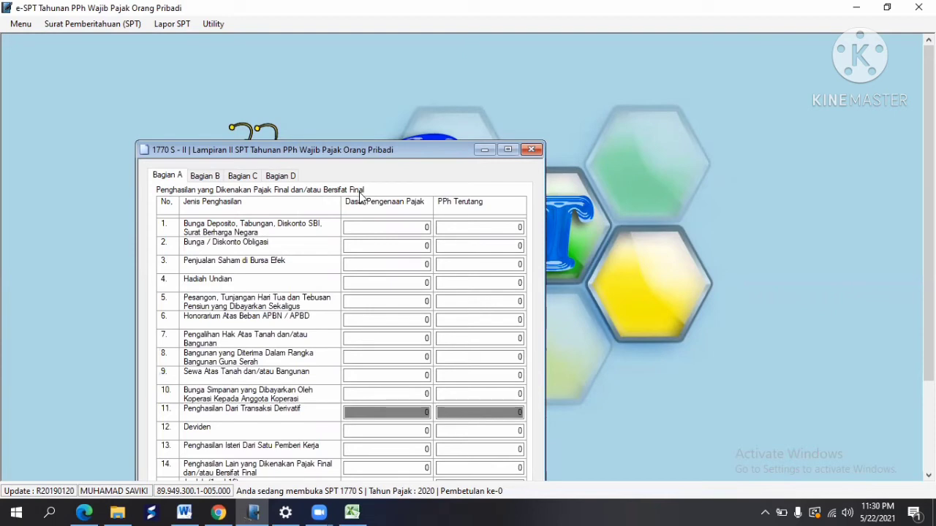
Step: In Excel, select row A15:C15 showing 90,000,000 Bunga Deposito Bank JAYA
left_click(356, 511)
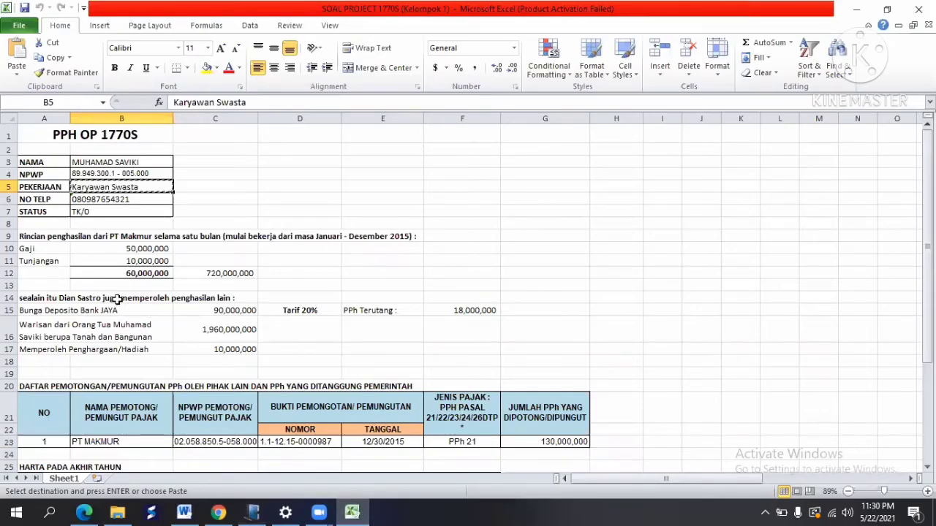
left_click(50, 310)
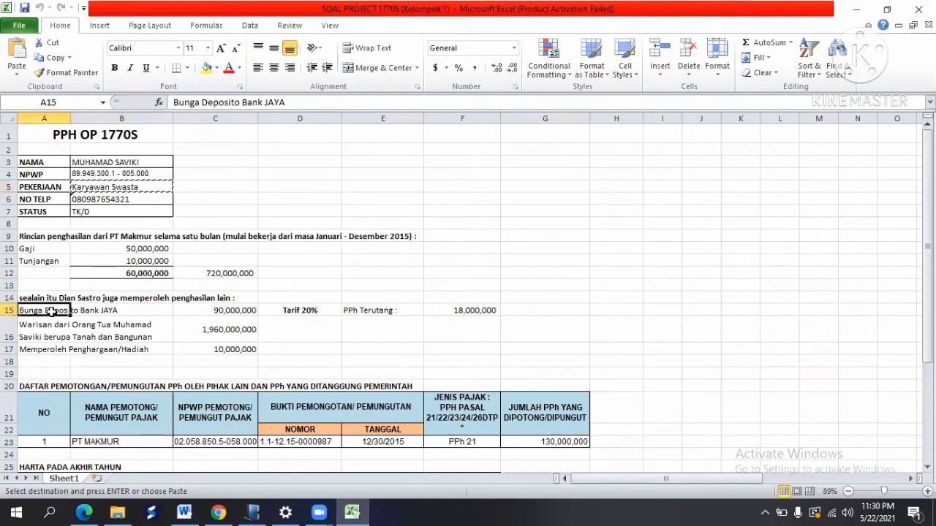
left_click_drag(50, 310, 223, 309)
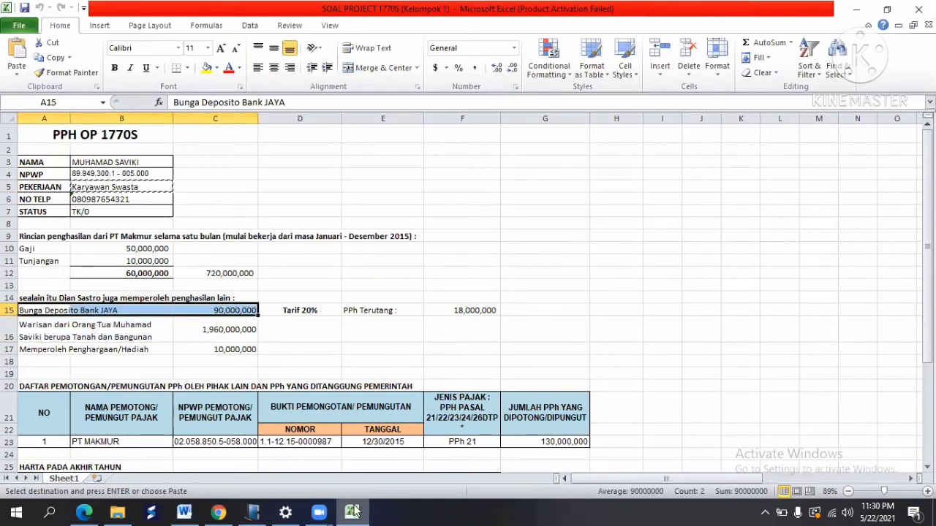
mouse_move(350, 510)
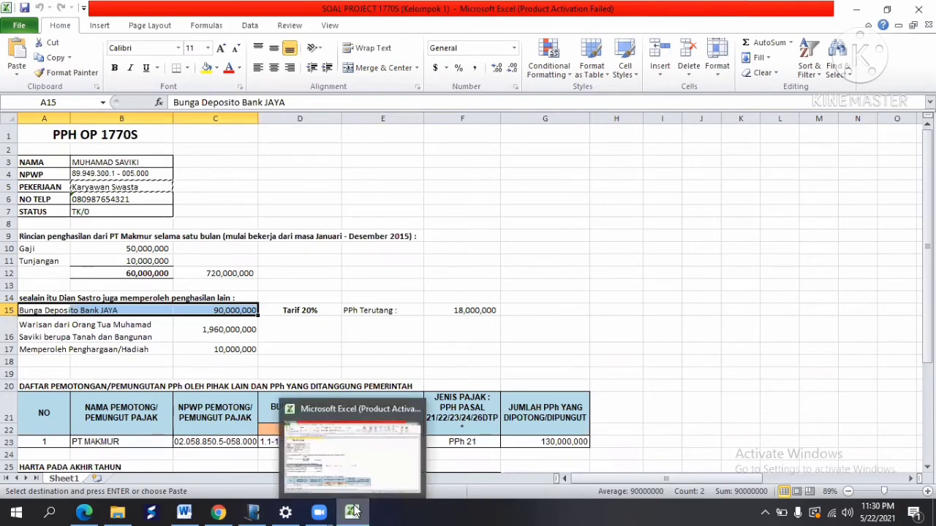
Step: Enter 90,000,000 as the deposit interest Dasar Pengenaan Pajak in Bagian A row 1
left_click(254, 510)
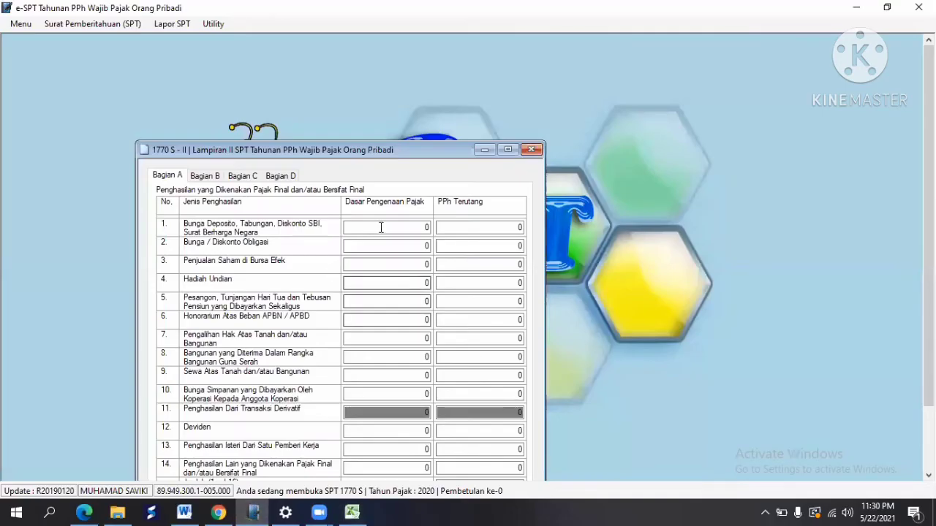
left_click(385, 229)
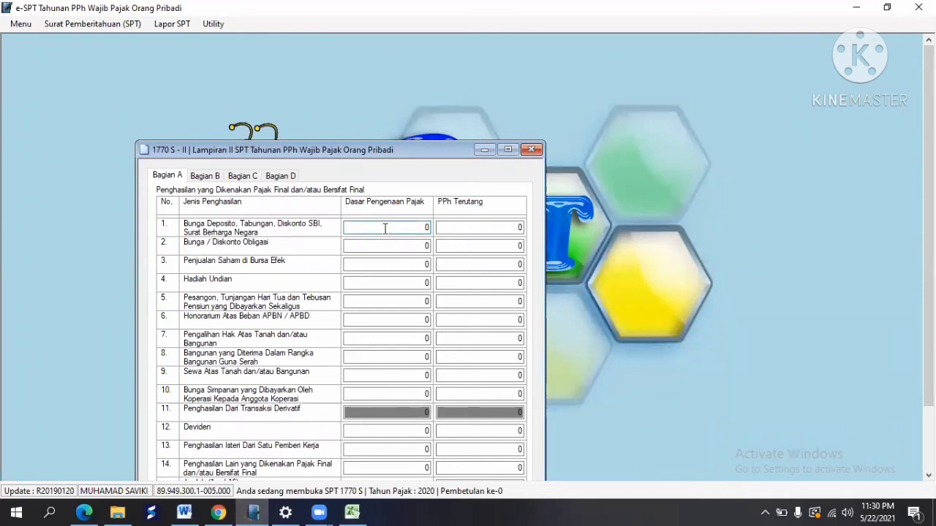
key("BackSpace")
type("90000000")
key("Tab")
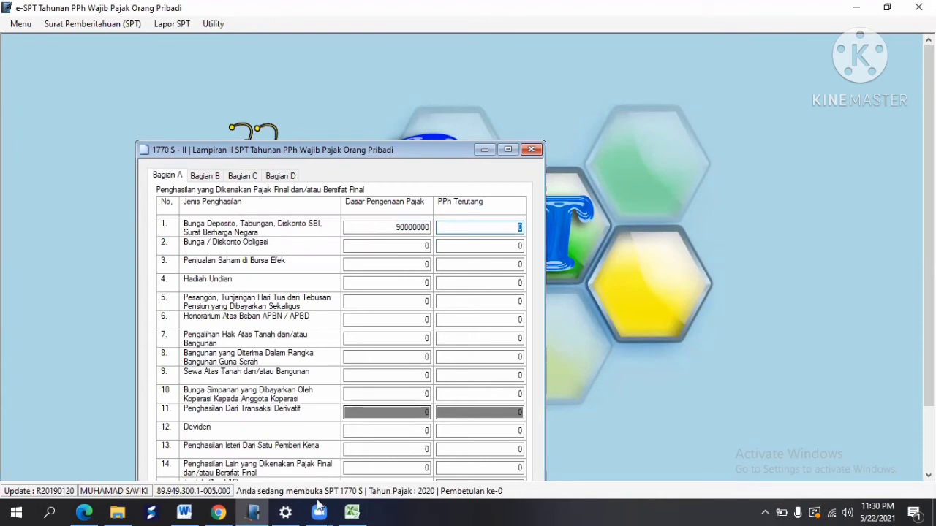
Step: Copy the 18,000,000 tax owed from Excel into row 1's PPh Terutang
left_click(351, 512)
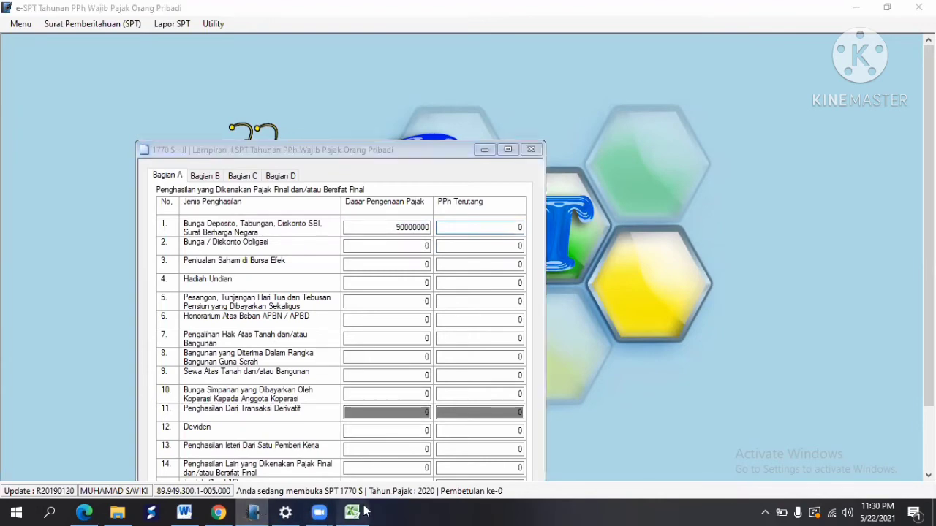
left_click(300, 310)
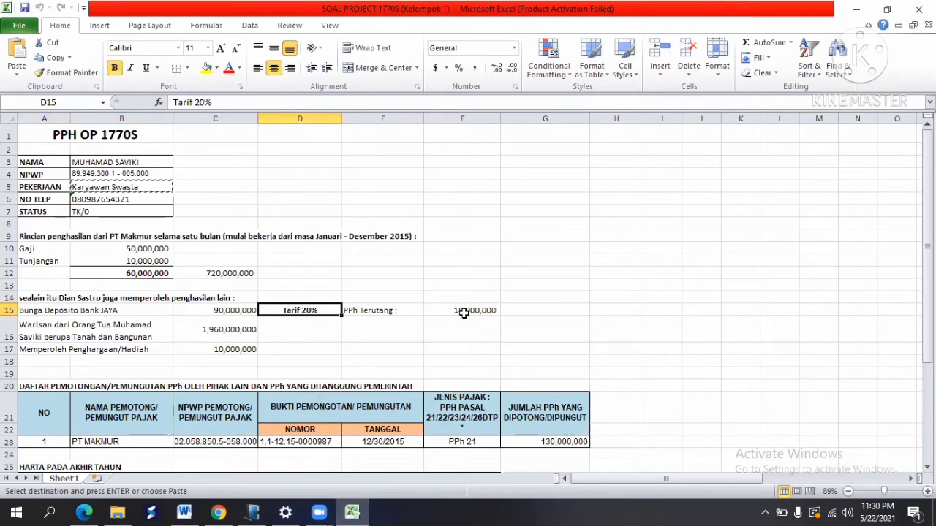
left_click(463, 312)
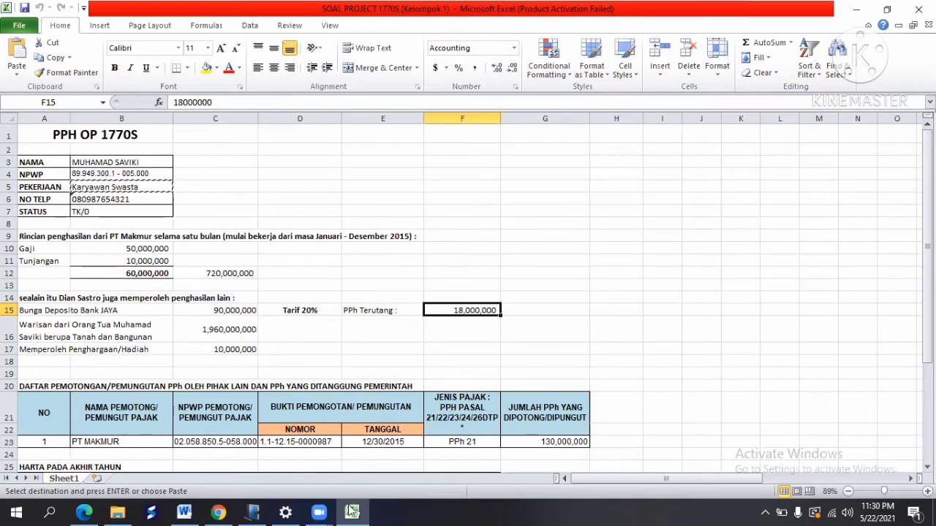
key("ctrl+c")
left_click(252, 511)
key("ctrl+v")
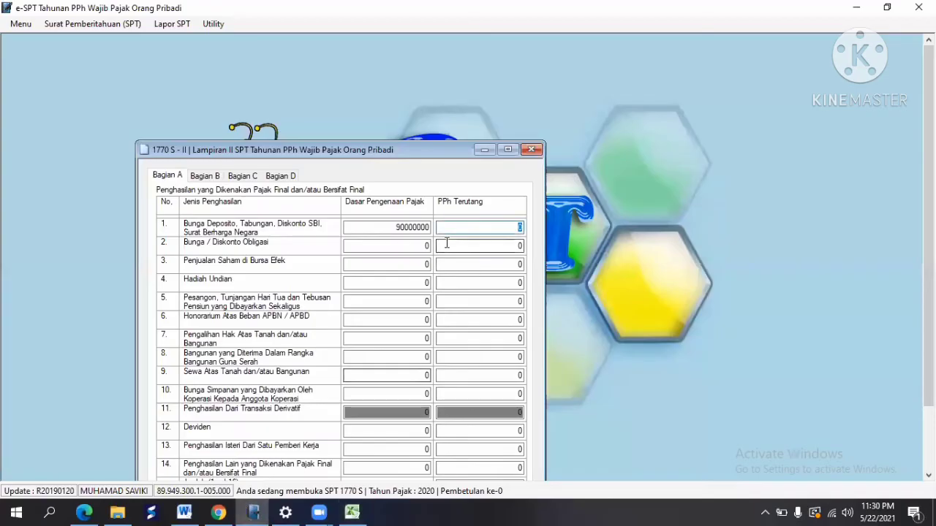
type("000000")
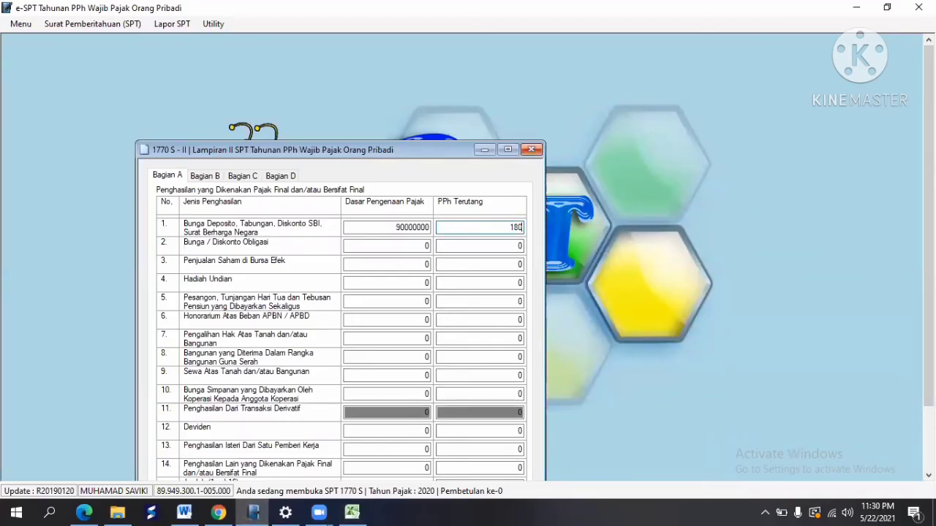
key("Tab")
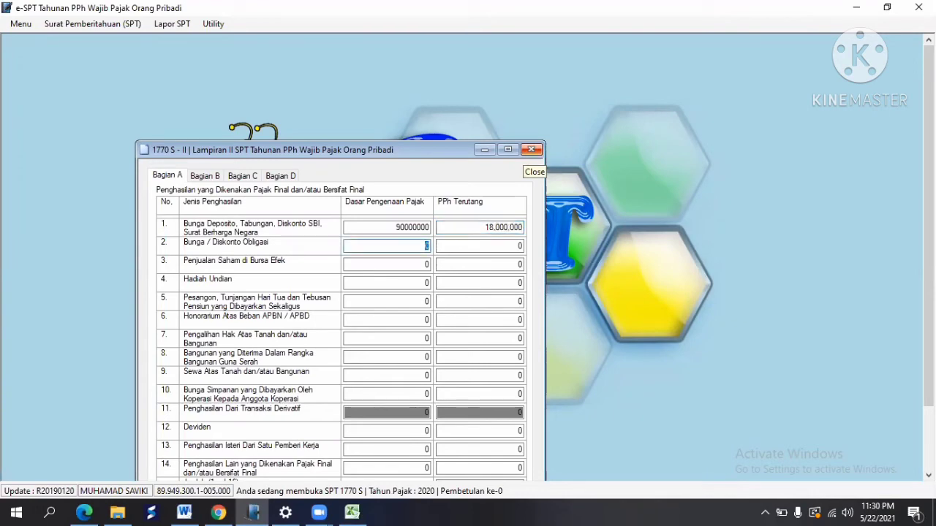
left_click(352, 512)
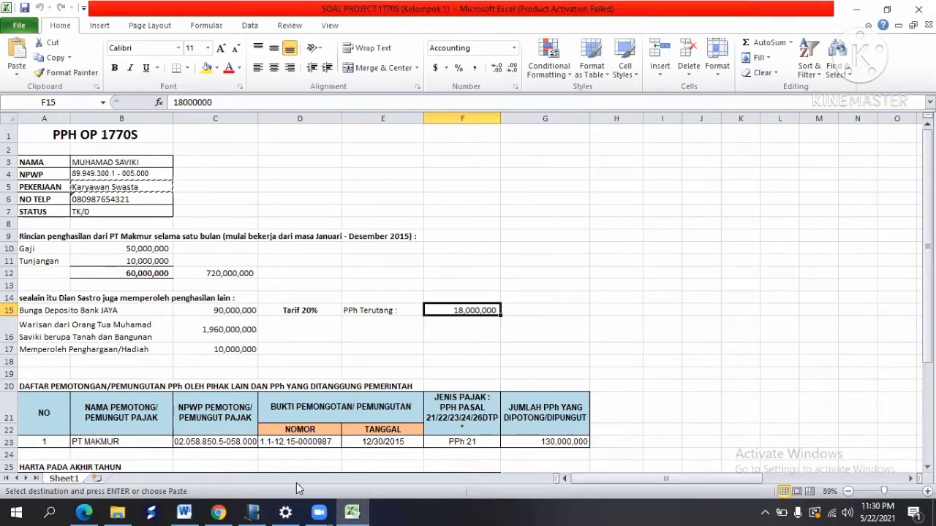
left_click(252, 512)
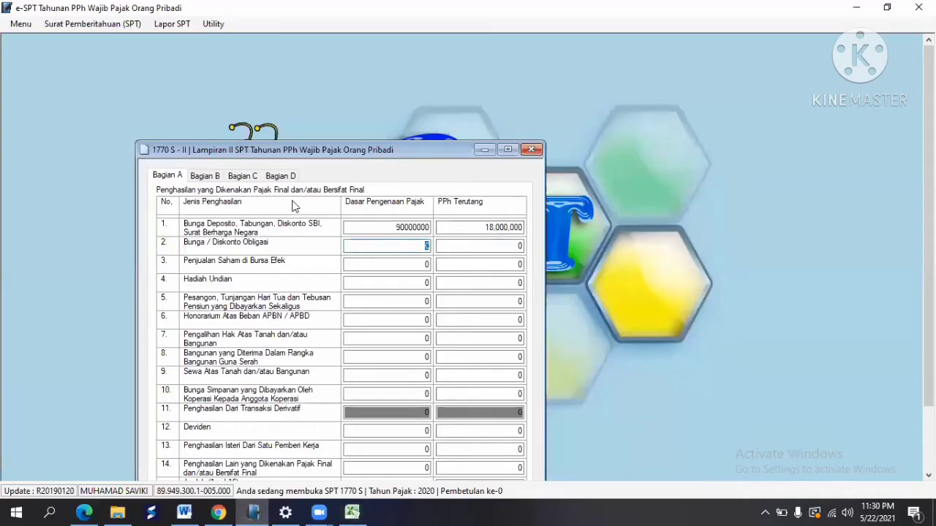
Step: In Bagian B, add a new asset and choose Kode Harta 012 - Tabungan
left_click(207, 176)
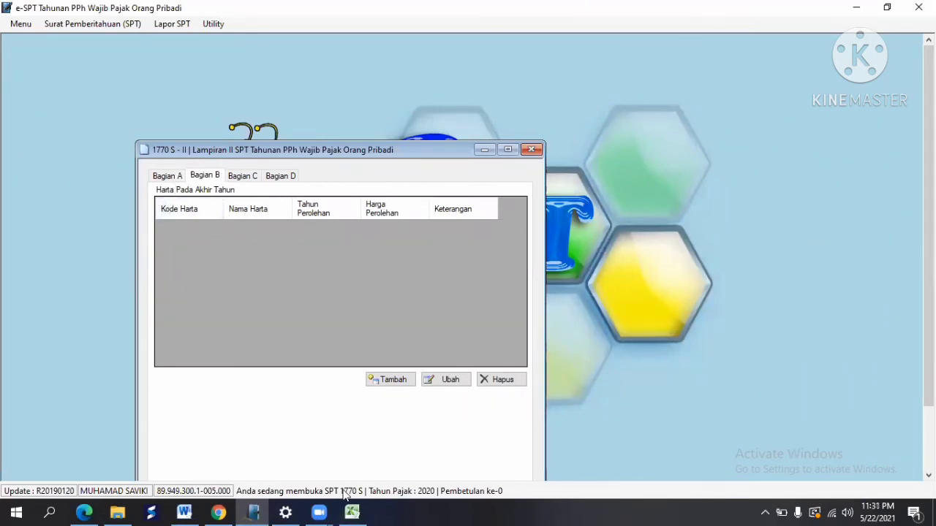
left_click(352, 512)
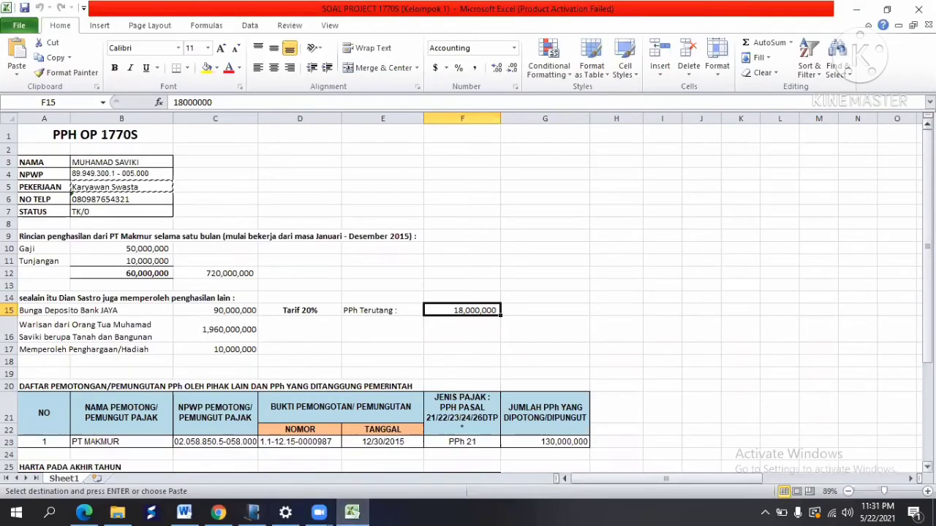
left_click_drag(927, 220, 927, 233)
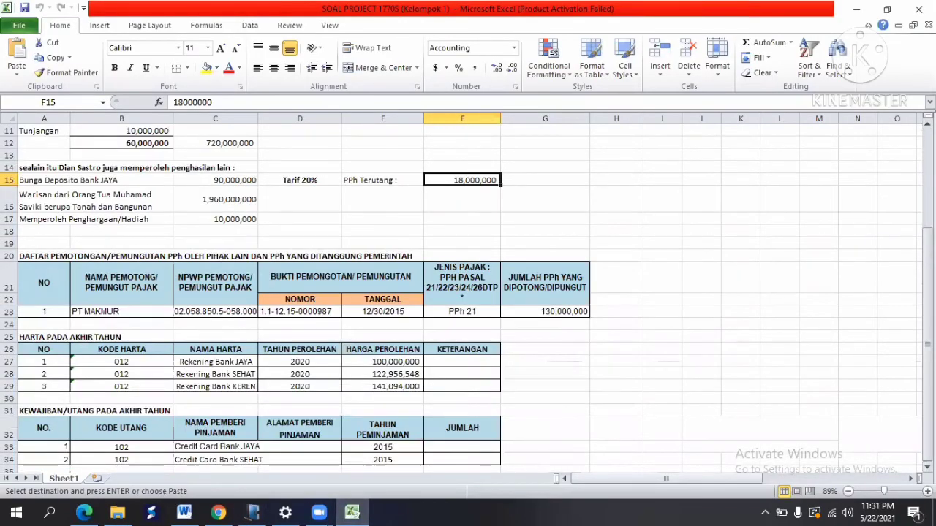
left_click(254, 512)
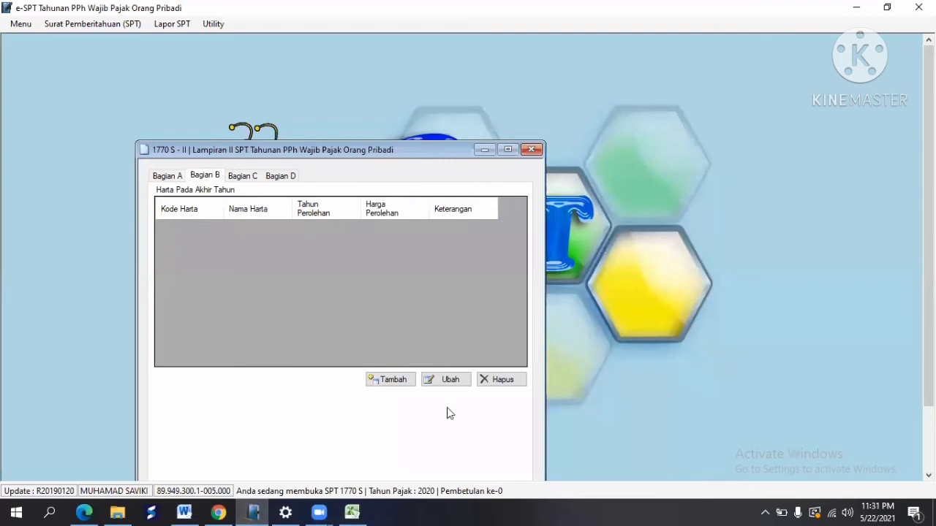
left_click(390, 379)
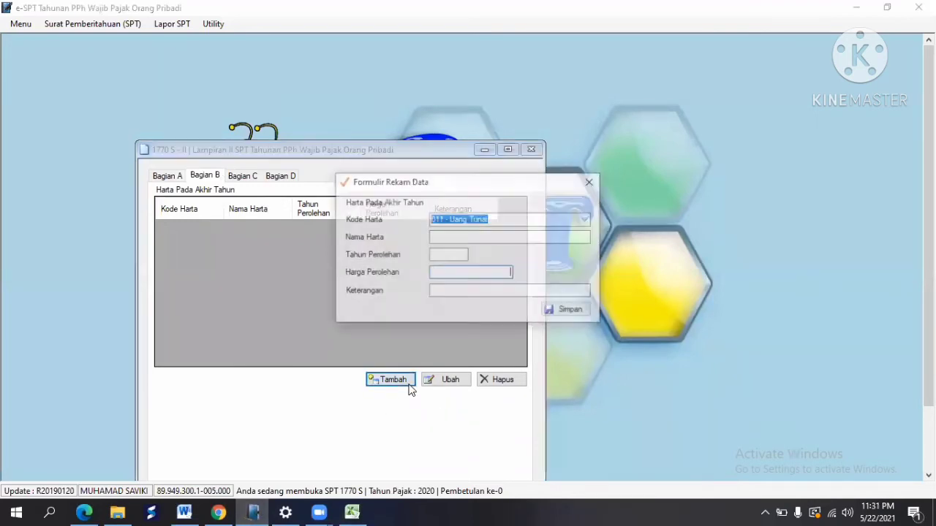
left_click(352, 511)
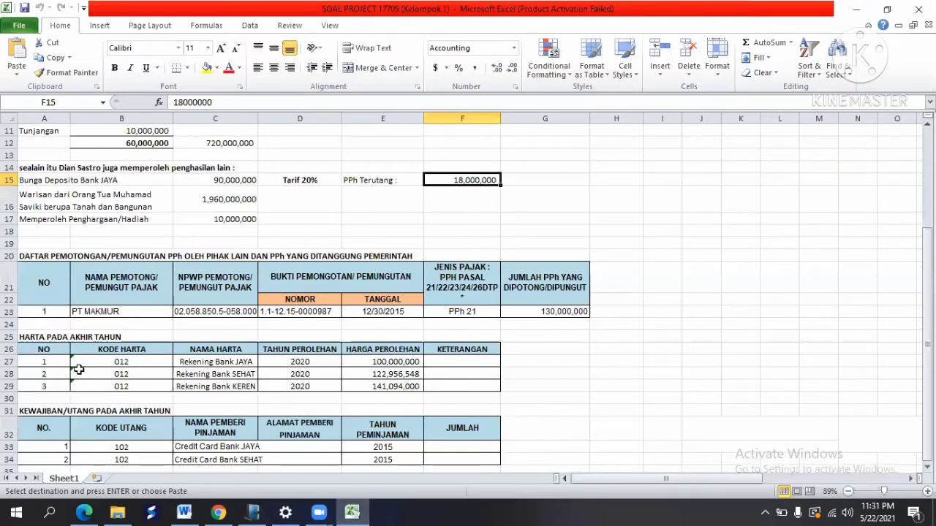
left_click(101, 362)
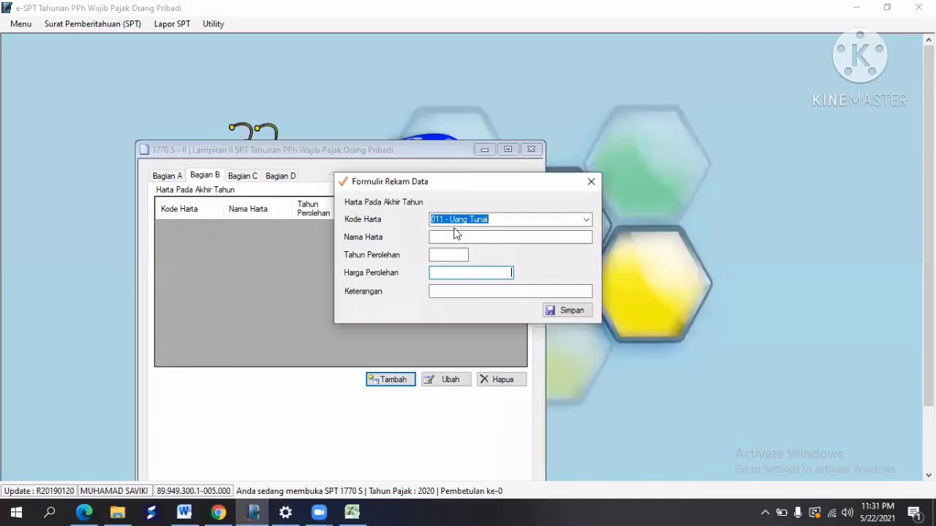
left_click(586, 219)
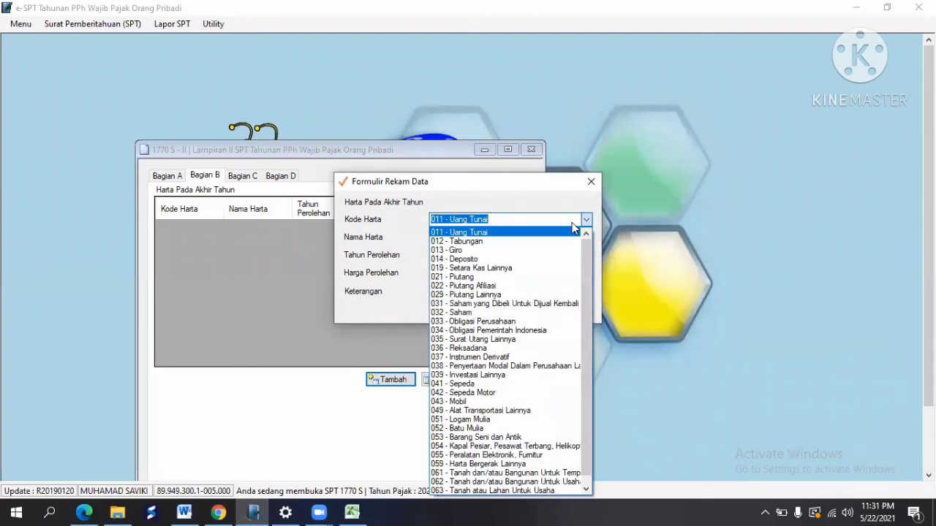
left_click(519, 241)
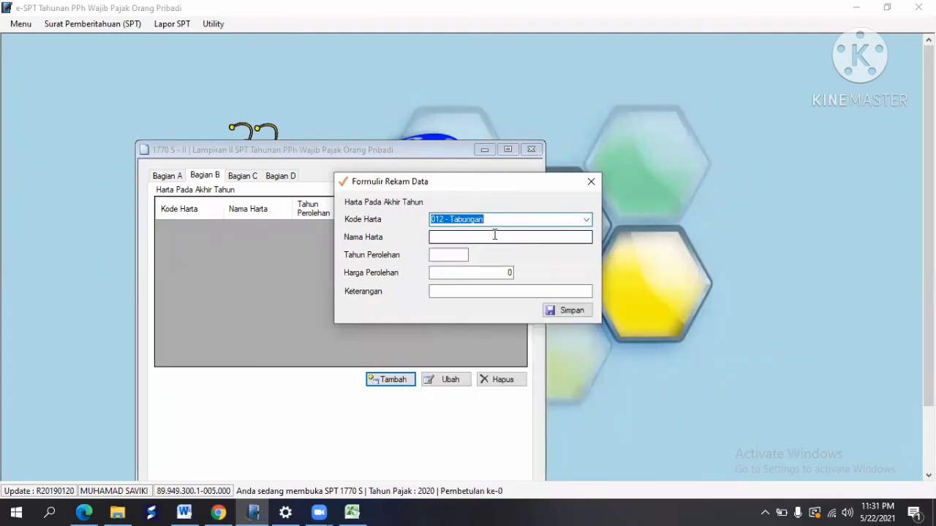
Step: Paste 'Rekening Bank JAYA' from cell C27 as the asset name
left_click(494, 235)
key("alt+Tab")
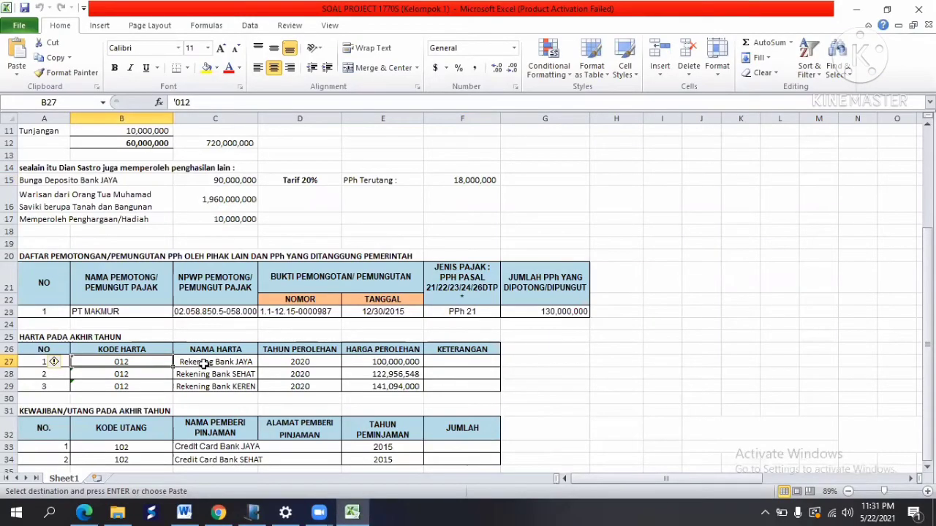
left_click(203, 362)
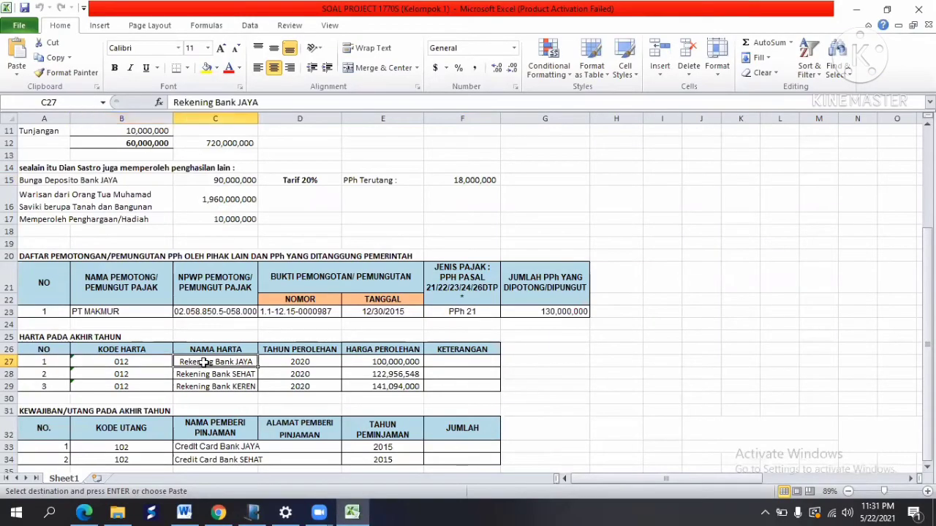
left_click(53, 58)
key("alt+Tab")
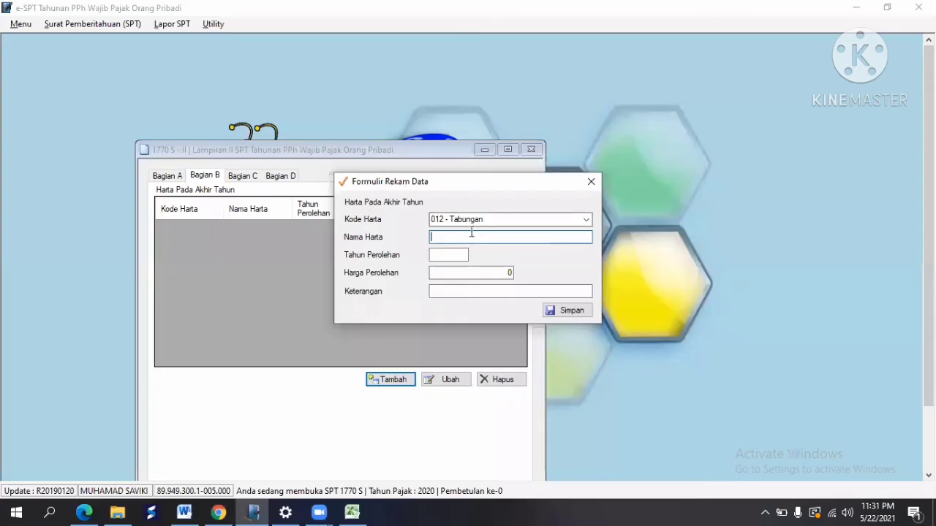
right_click(470, 238)
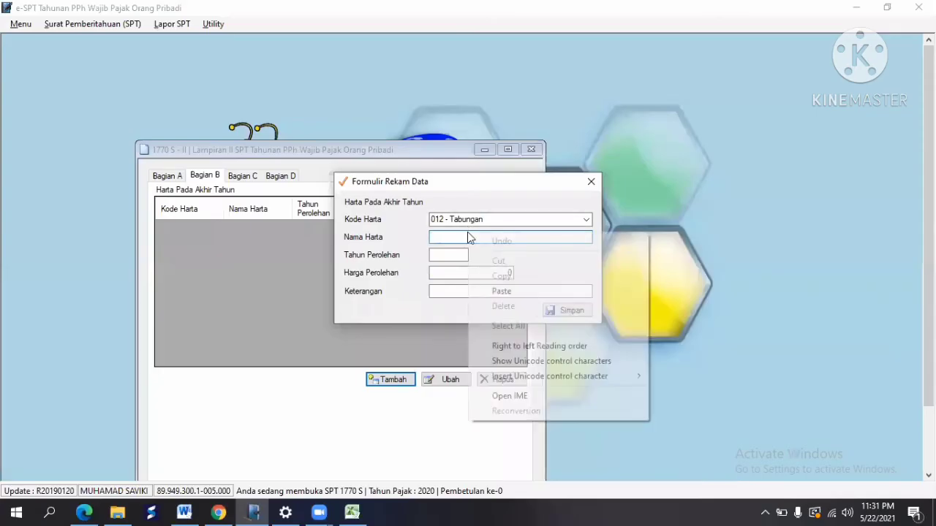
left_click(511, 291)
Step: Paste 2020 from cell D27 as the acquisition year
key("alt+Tab")
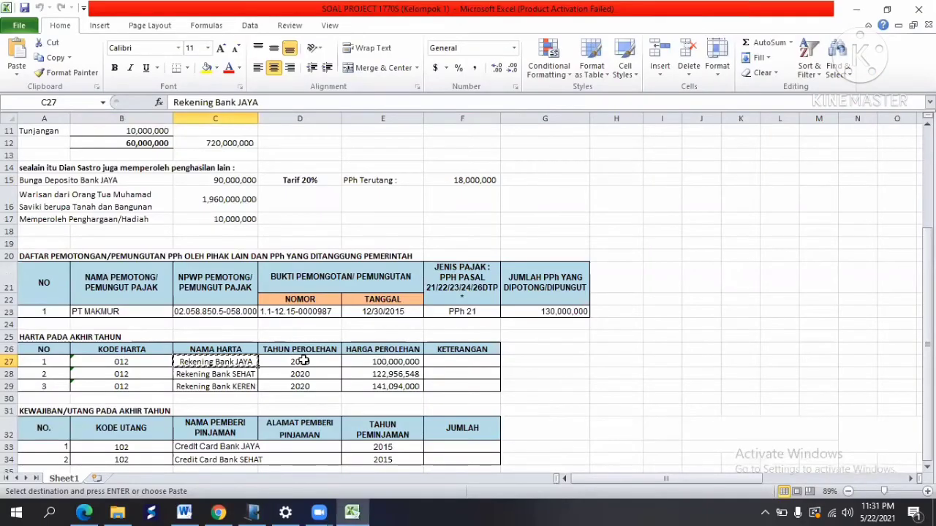
left_click(303, 361)
key("ctrl+c")
key("alt+Tab")
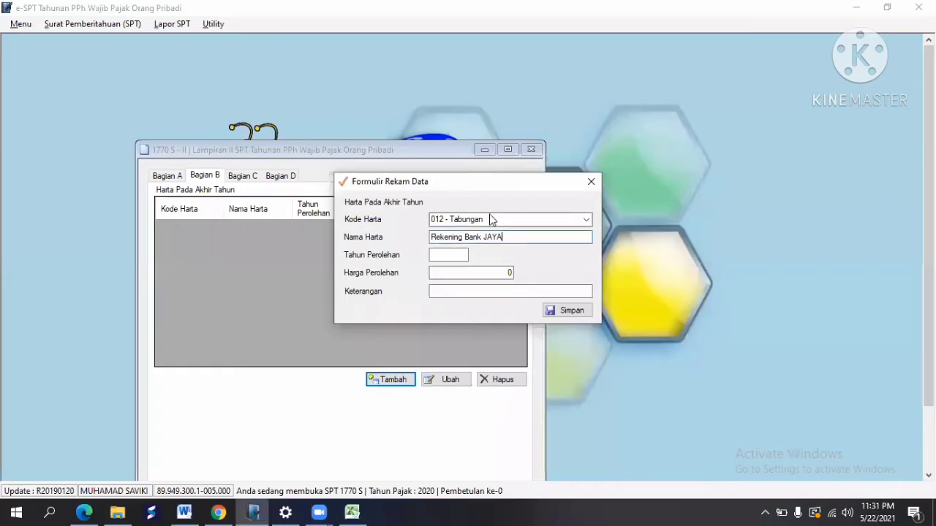
left_click(462, 253)
key("ctrl+v")
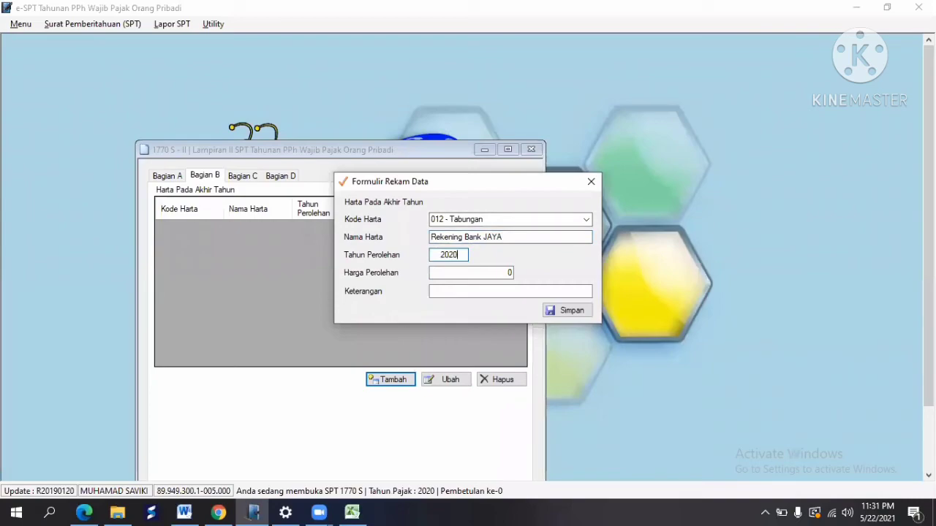
Step: Enter an acquisition value of 100.000.000 and save the asset entry
key("alt+Tab")
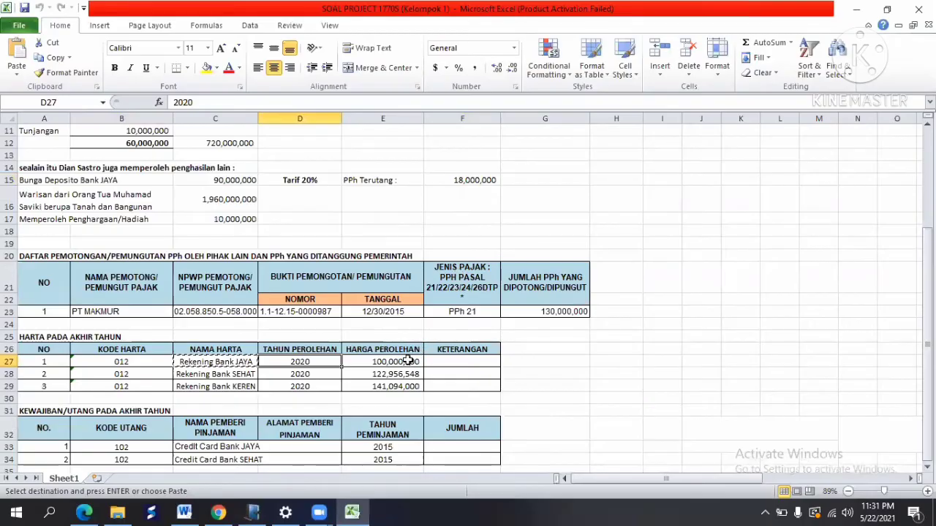
left_click(408, 360)
key("ctrl+c")
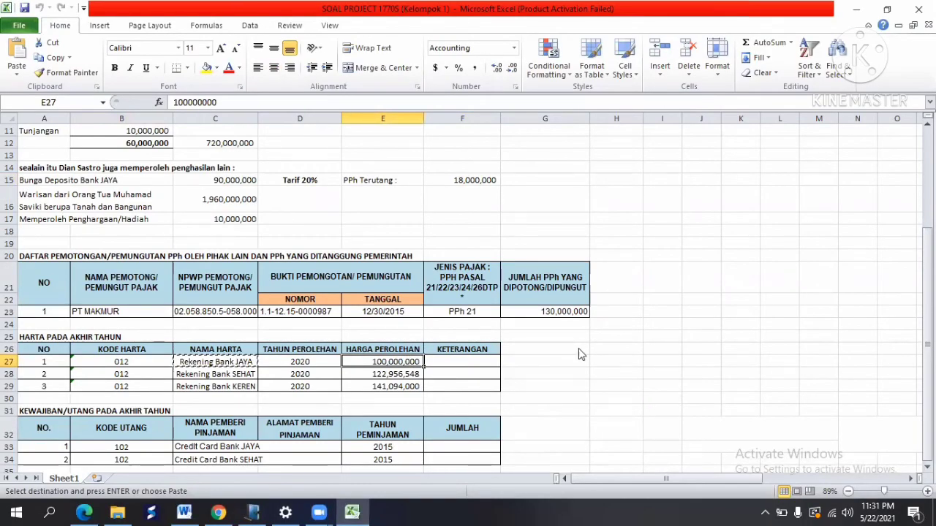
key("alt+Tab")
left_click(510, 271)
type("100.00")
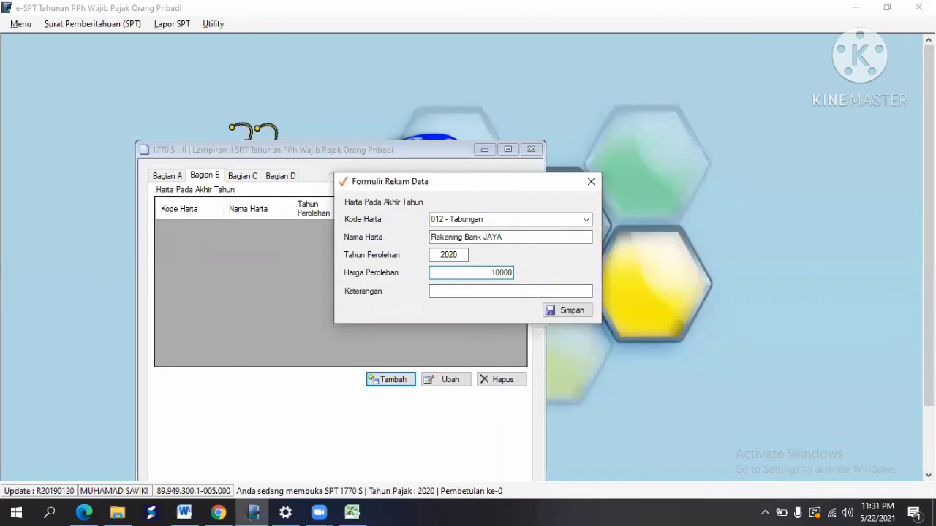
type("0.000")
key("Tab")
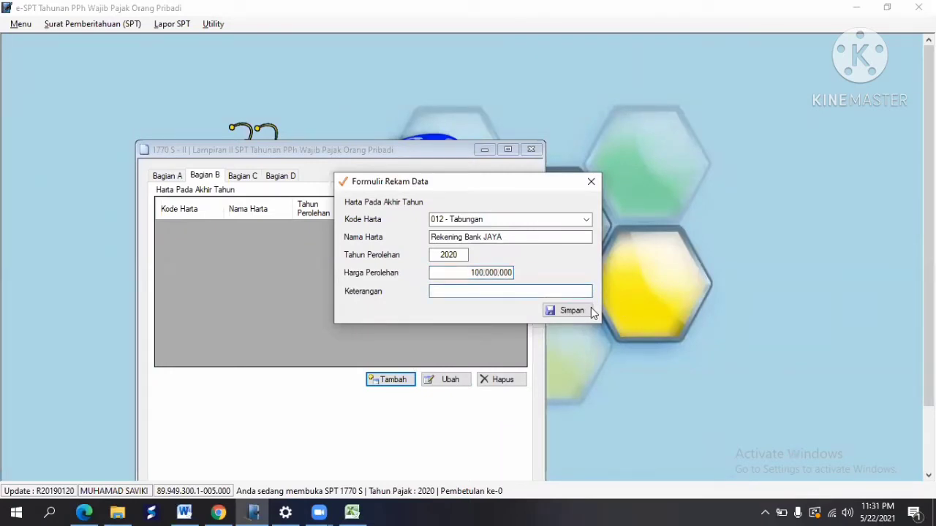
left_click(588, 311)
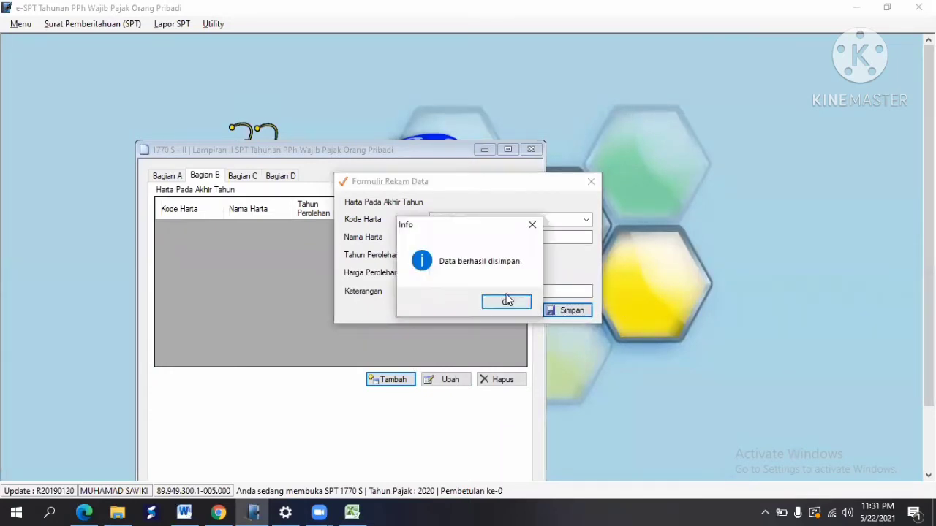
left_click(511, 302)
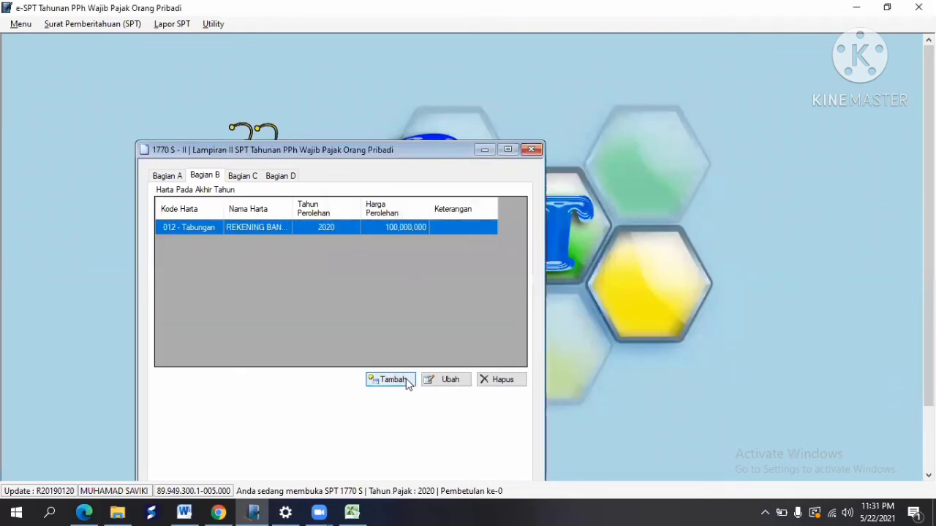
Step: Start another year-end asset entry with asset code 012 - Tabungan
left_click(407, 383)
key("alt+Tab")
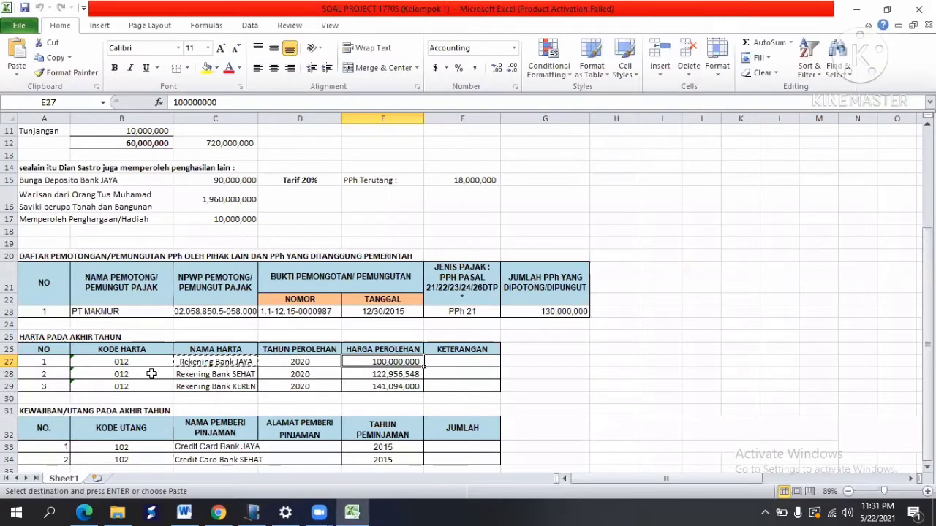
left_click(151, 373)
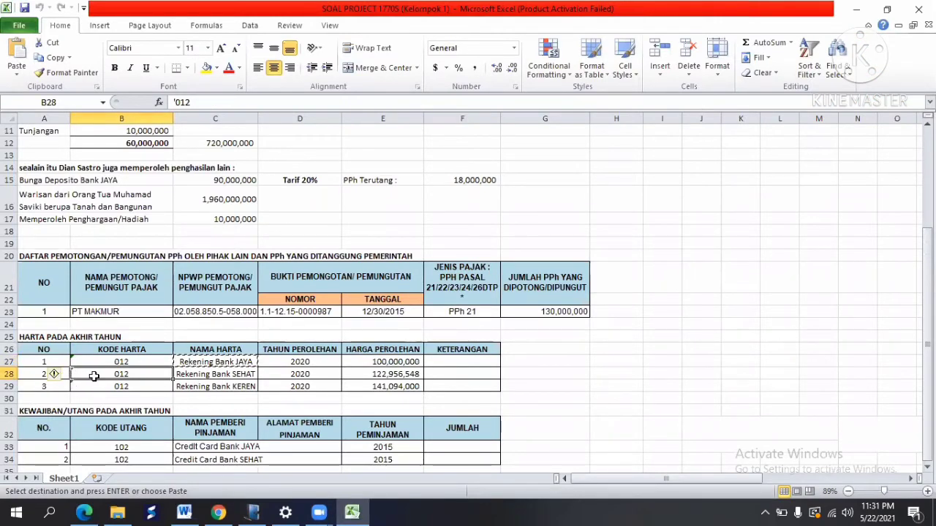
key("alt+Tab")
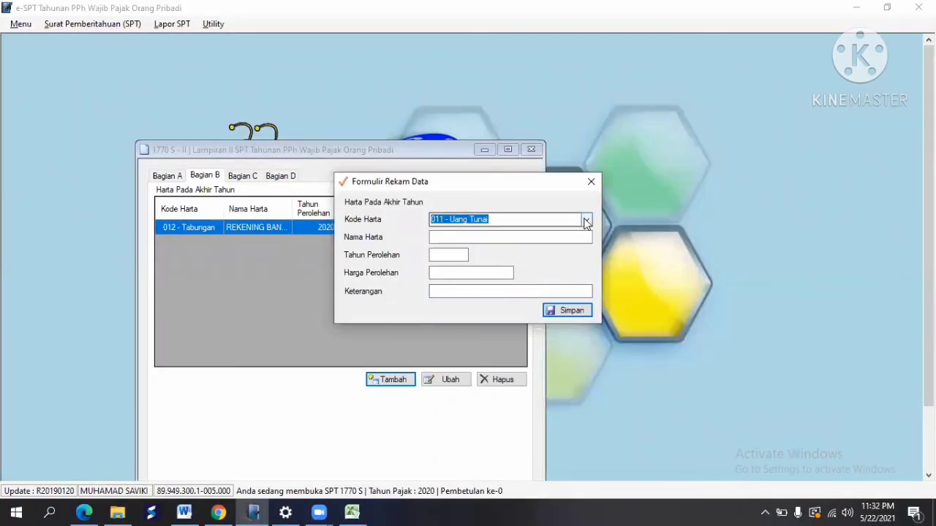
left_click(587, 221)
left_click(497, 242)
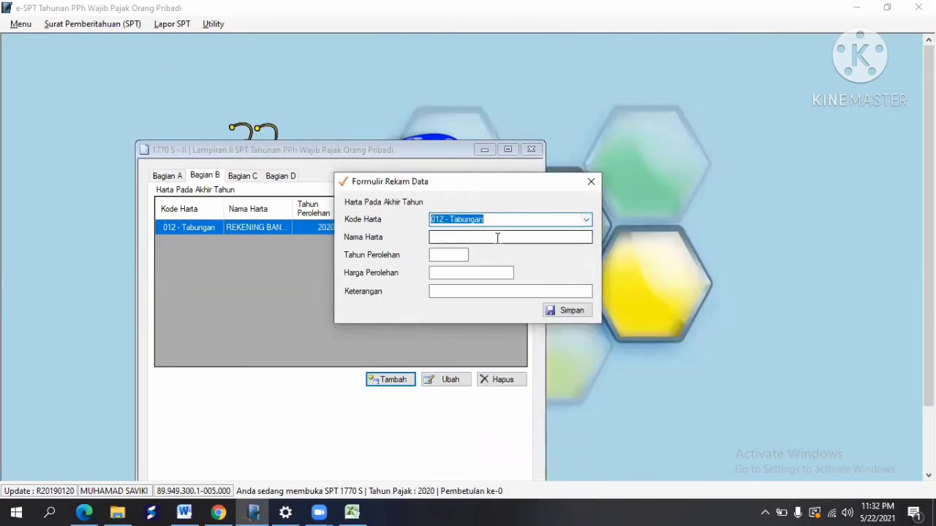
key("Tab")
Step: Paste the asset name Rekening Bank SEHAT from cell C28 into the form
key("alt+Tab")
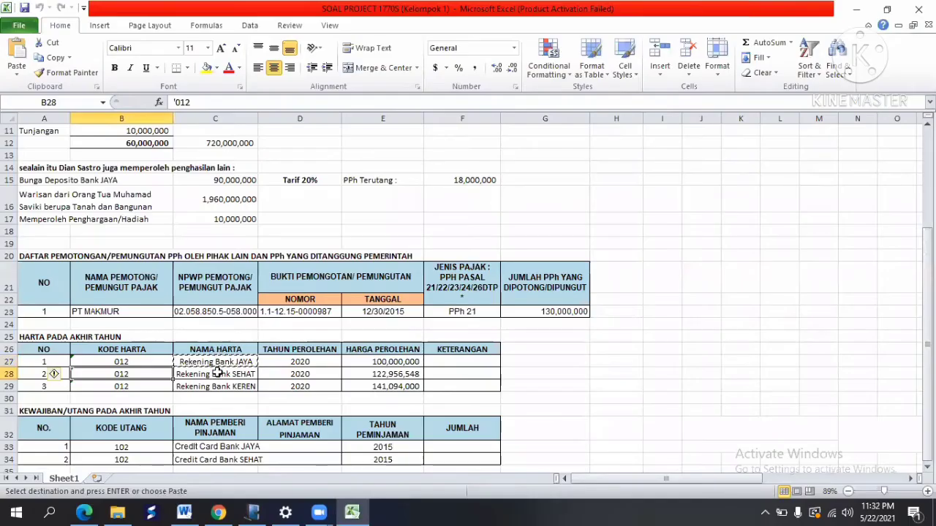
left_click(215, 374)
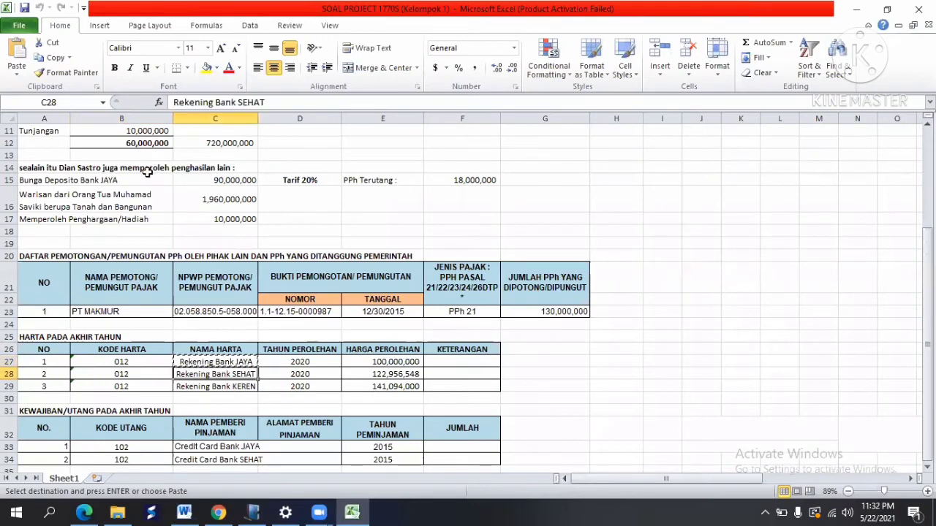
left_click(53, 57)
key("alt+Tab")
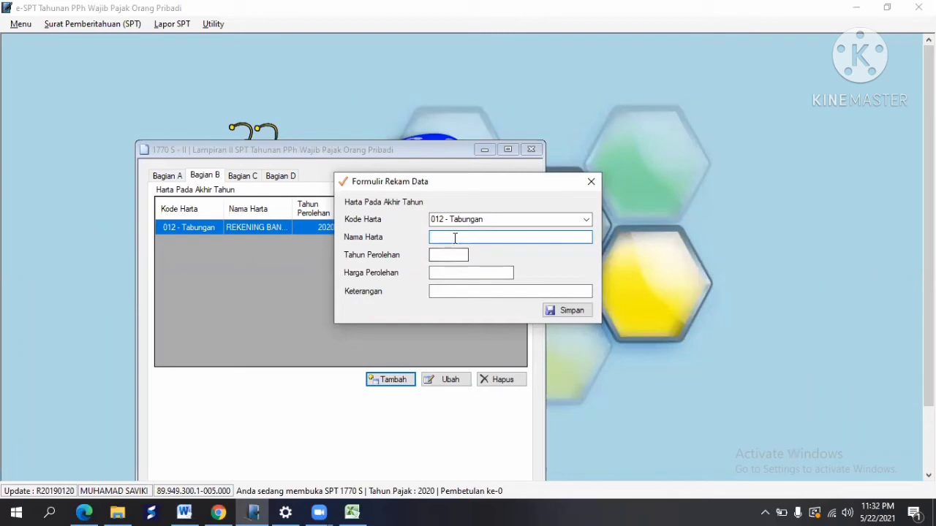
right_click(455, 239)
left_click(493, 296)
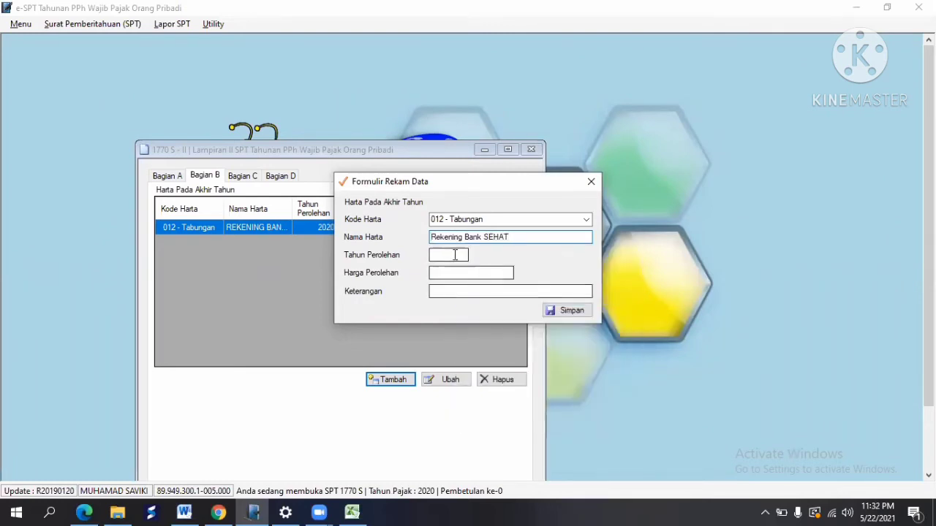
Step: Copy the acquisition year 2020 from cell D28
key("alt+Tab")
left_click(319, 375)
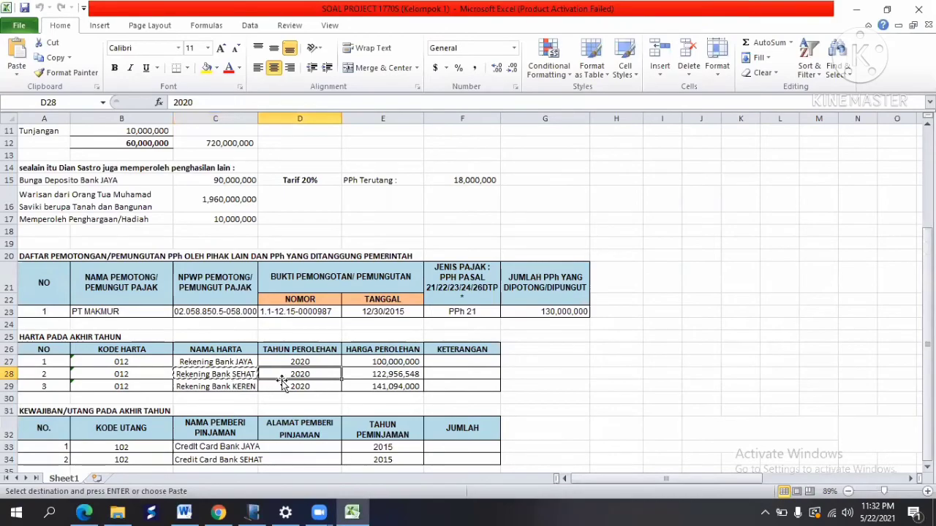
key("ctrl+c")
key("alt+Tab")
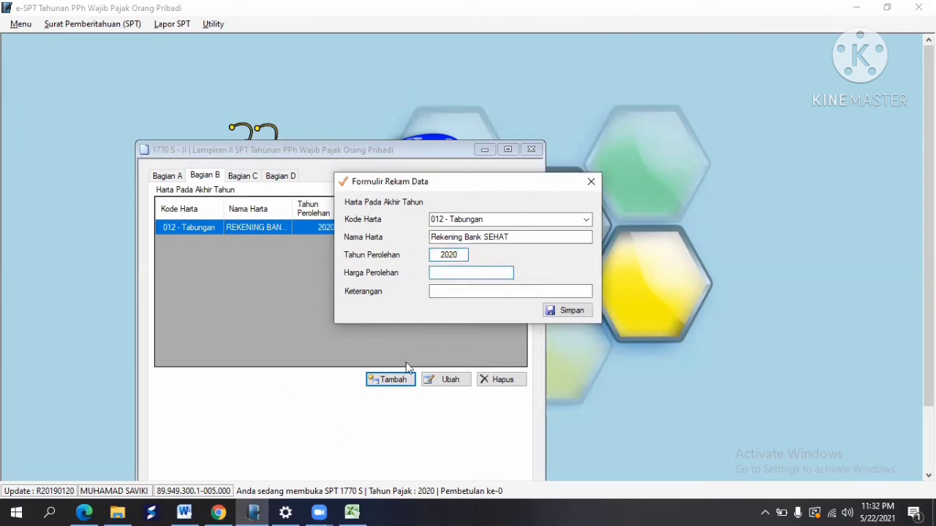
Step: Enter acquisition price 122,956,548 from E28, fix its separator, and save the asset
left_click(352, 512)
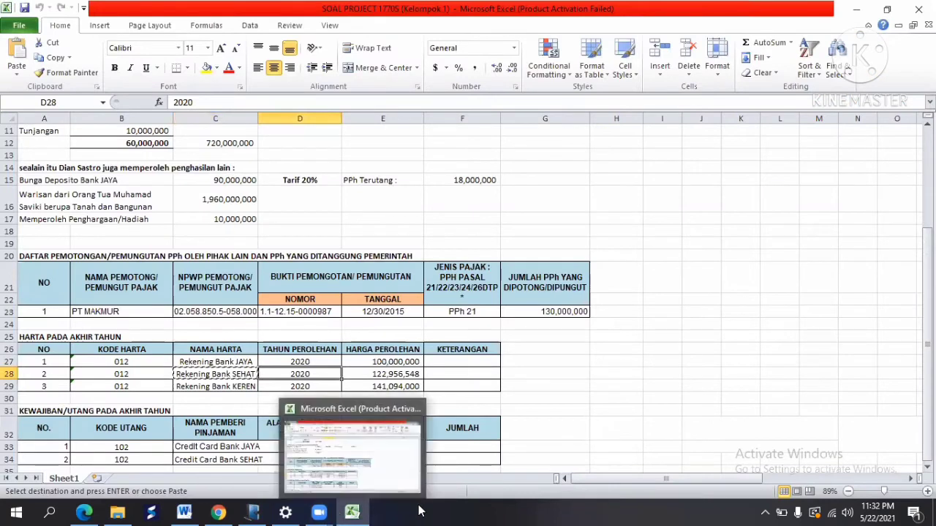
left_click(365, 373)
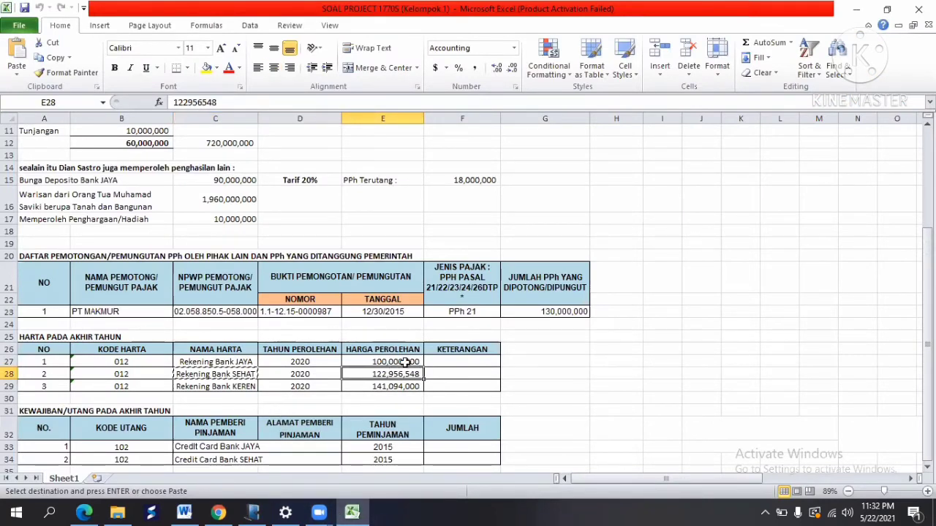
left_click(53, 58)
key("alt+Tab")
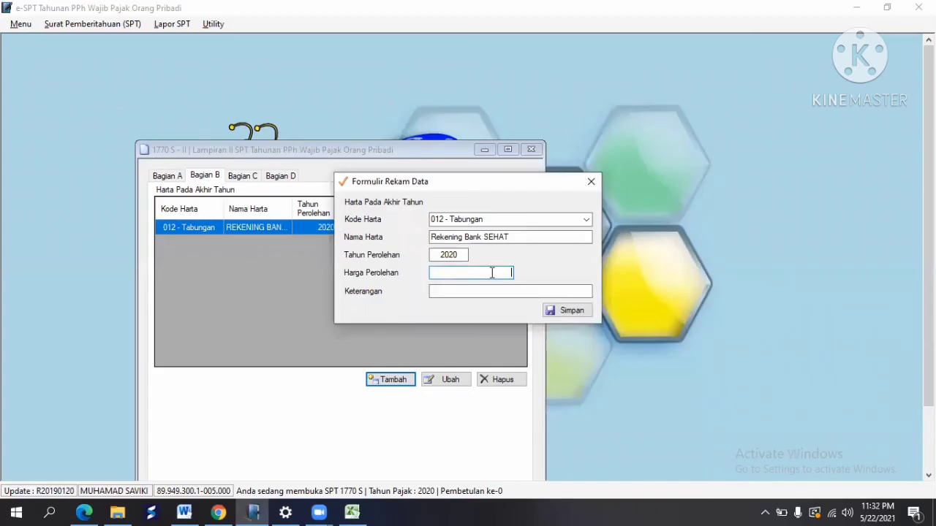
right_click(471, 269)
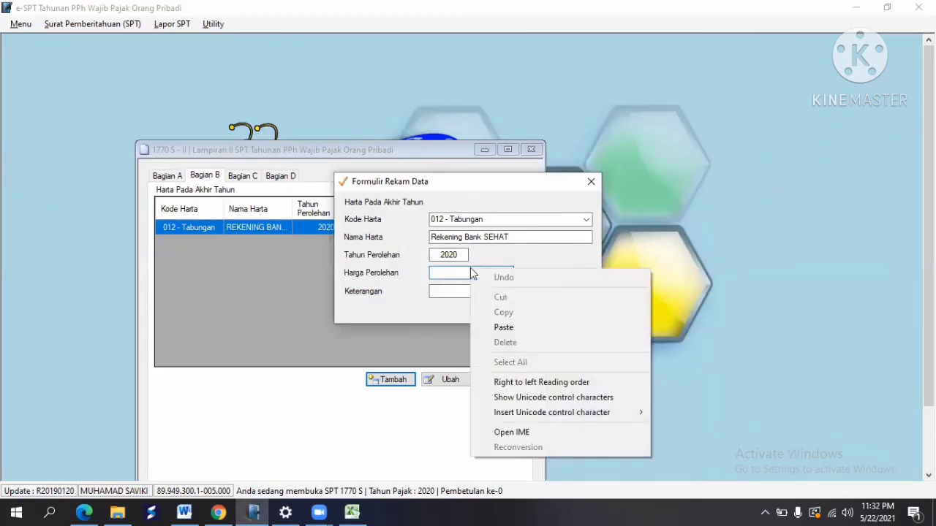
left_click(535, 329)
key("Tab")
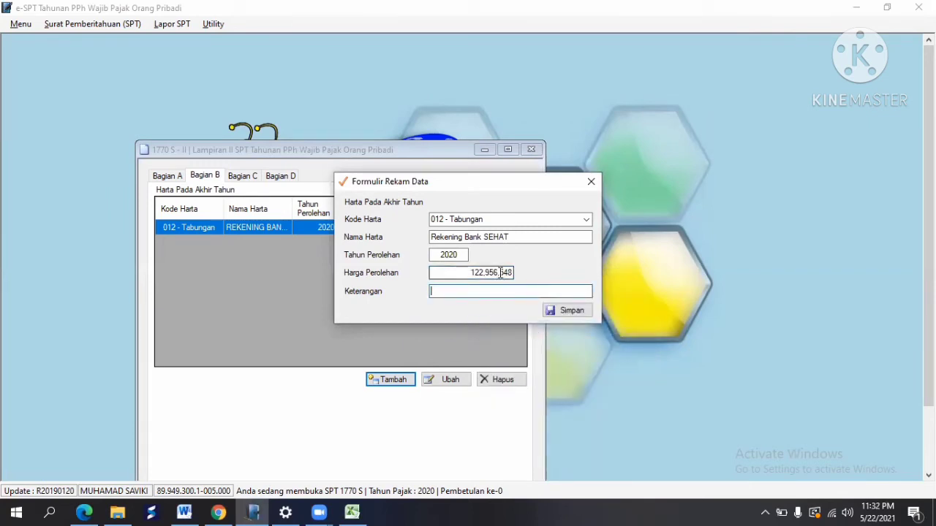
left_click(500, 273)
key("BackSpace")
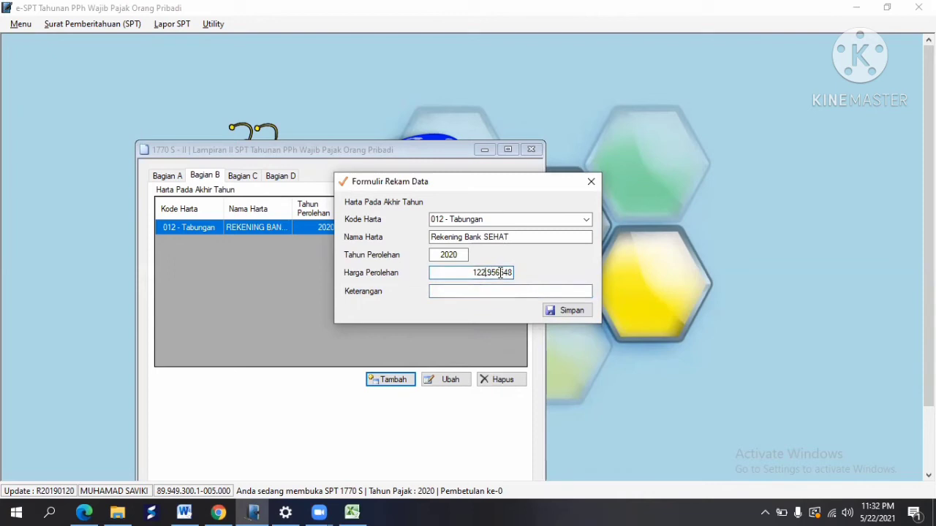
type(",")
key("Tab")
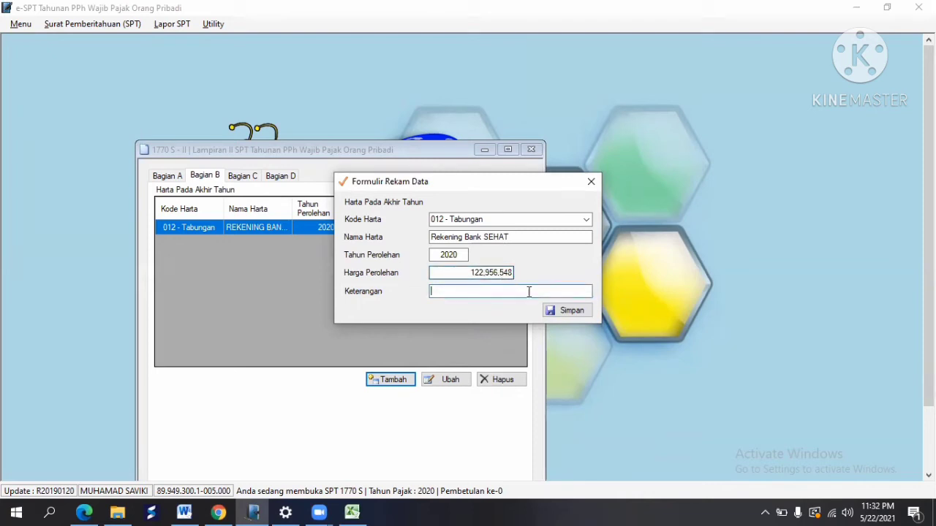
left_click(564, 310)
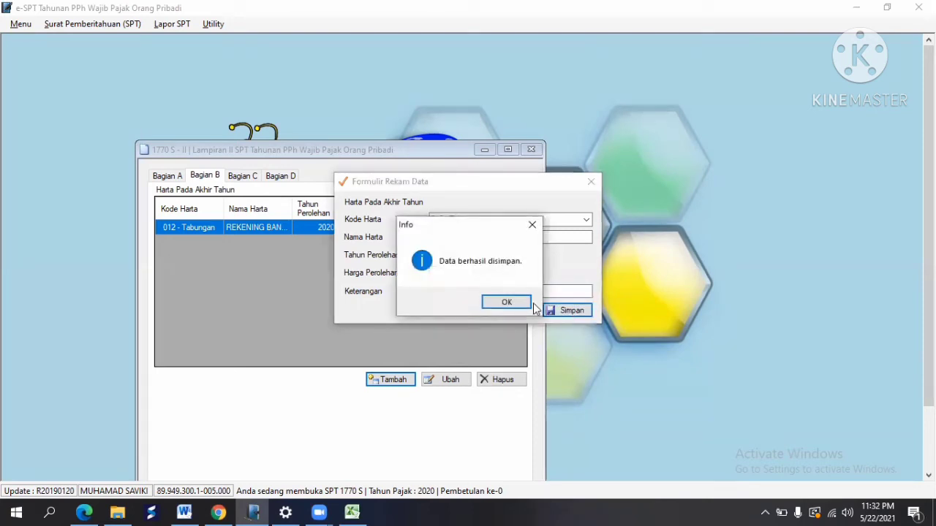
left_click(507, 302)
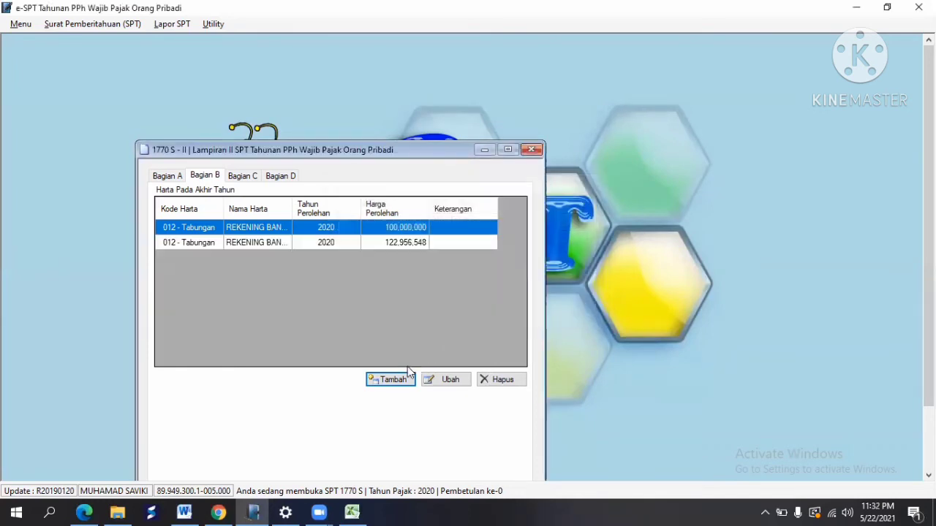
Step: Start a new year-end asset entry with asset code 012 - Tabungan
left_click(399, 379)
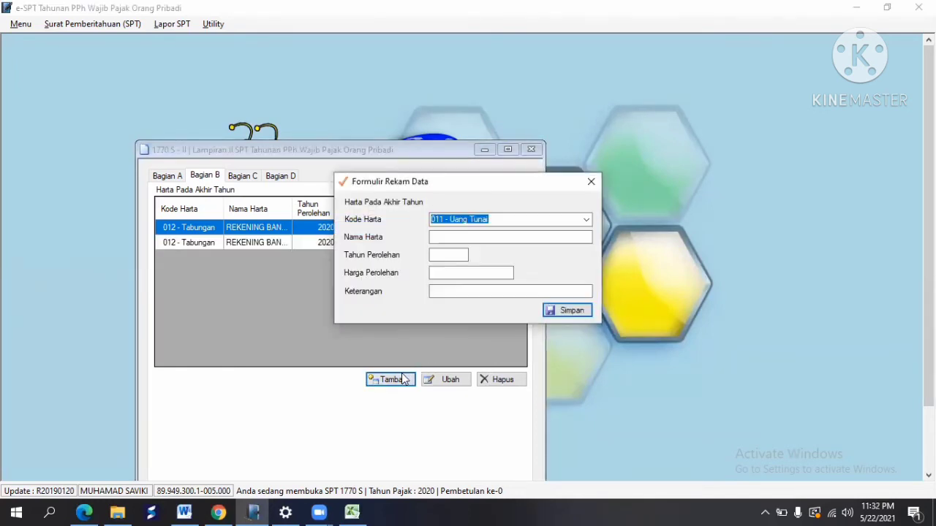
key("alt+Tab")
left_click(144, 387)
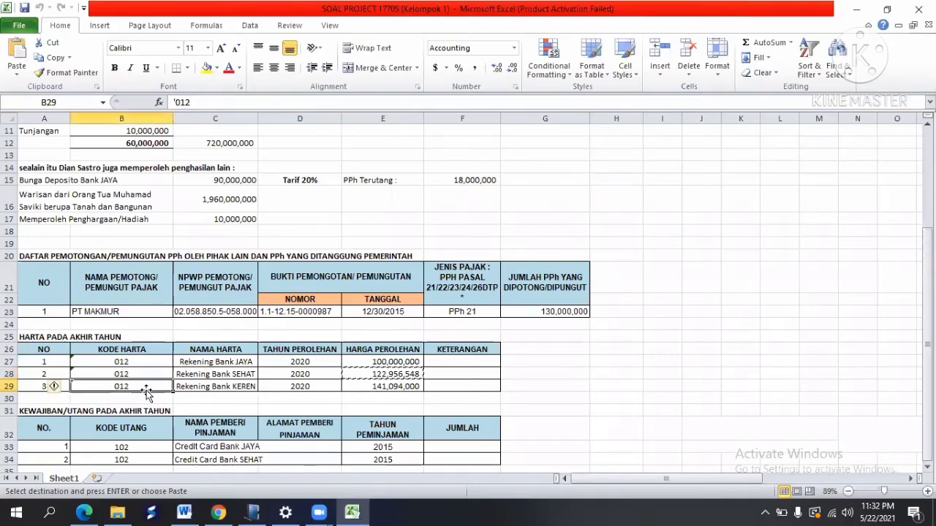
key("alt+Tab")
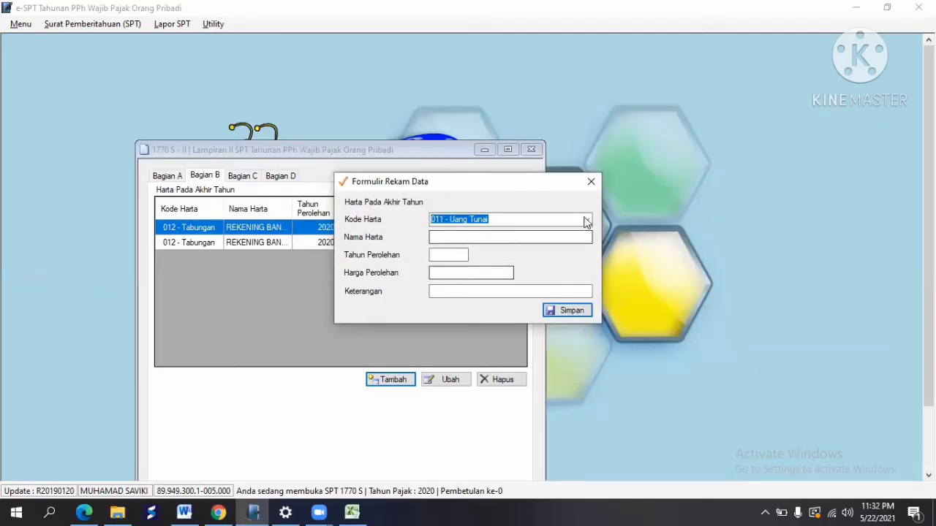
left_click(586, 219)
left_click(512, 241)
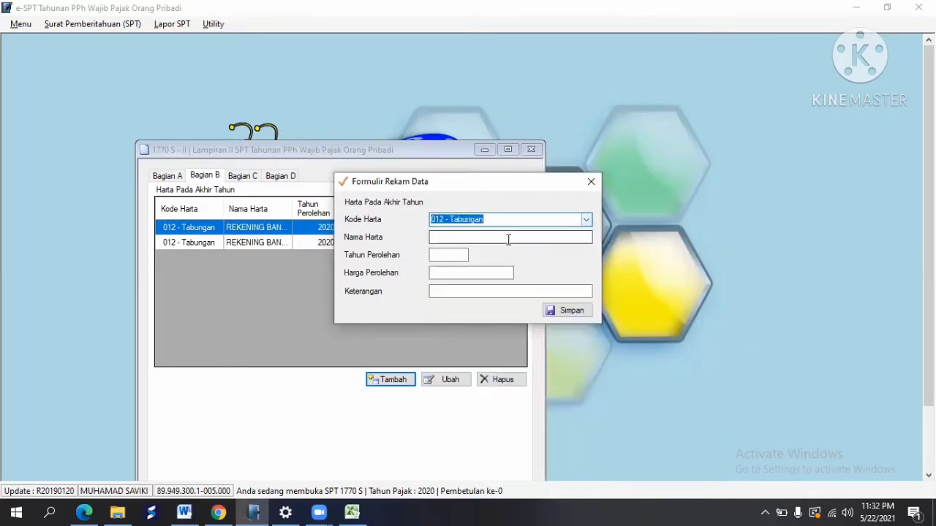
Step: Paste the asset name Rekening Bank KEREN from cell C29
left_click(476, 239)
key("alt+Tab")
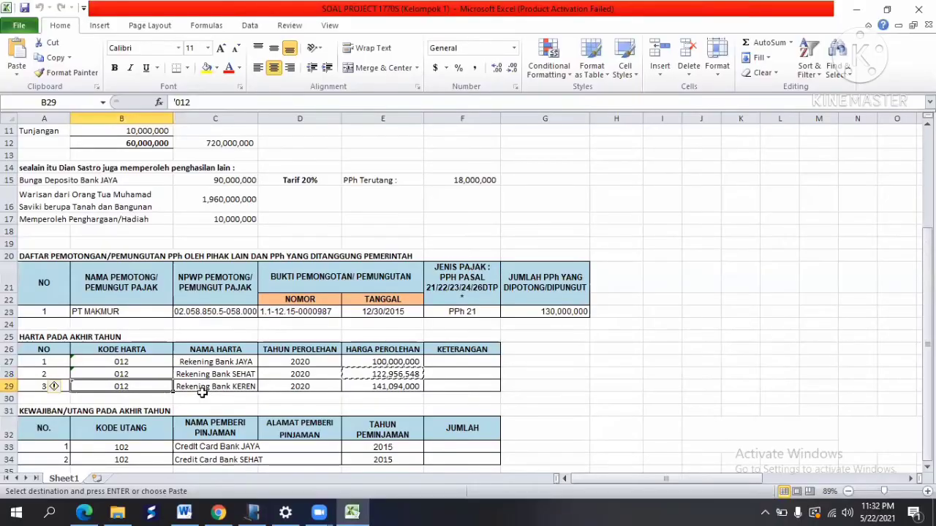
left_click(202, 387)
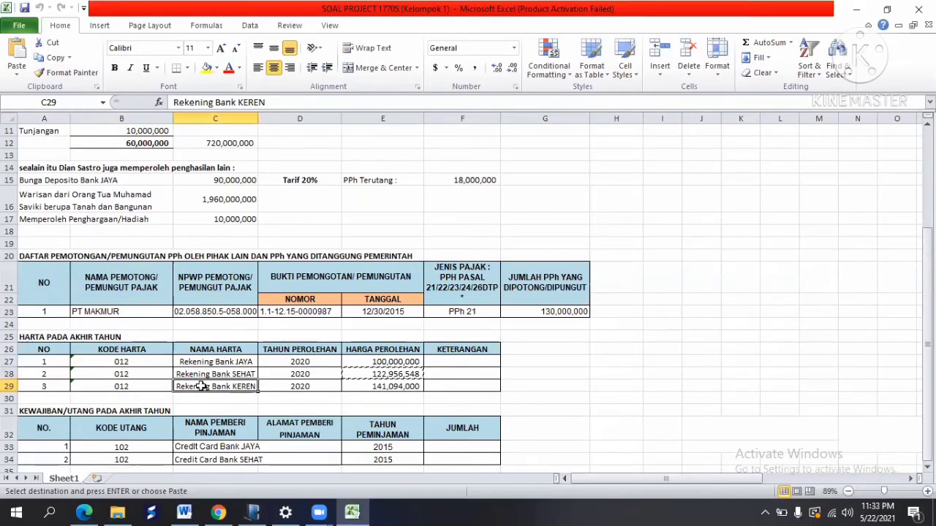
left_click(50, 60)
key("alt+Tab")
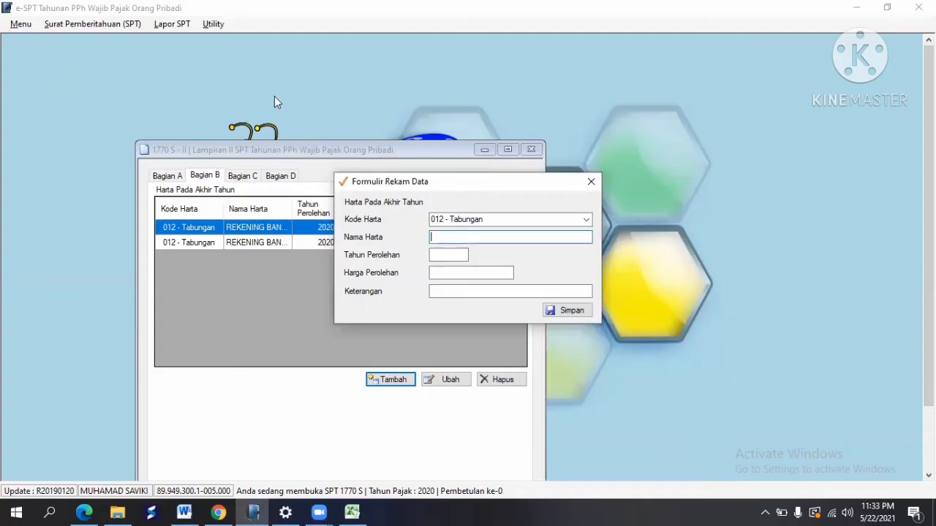
right_click(456, 240)
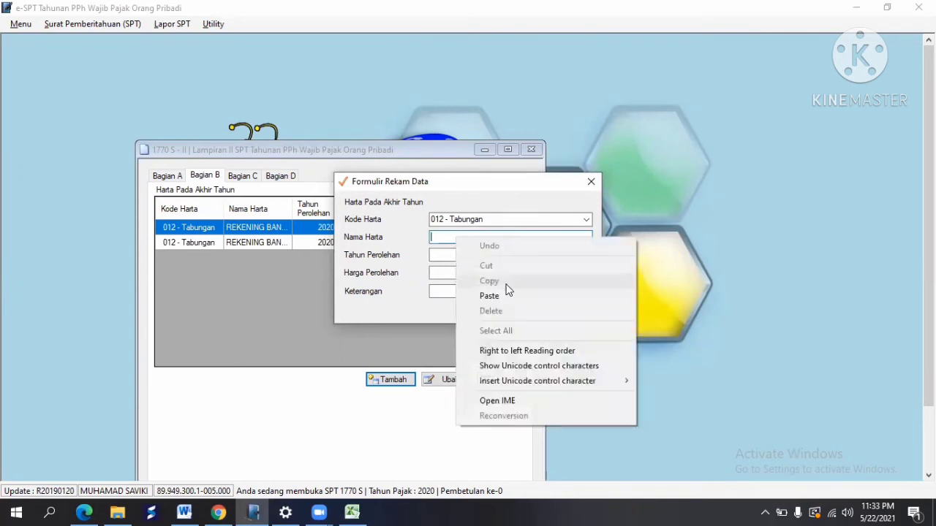
left_click(507, 295)
Step: Enter acquisition year 2020, checked against cell D29
left_click(457, 256)
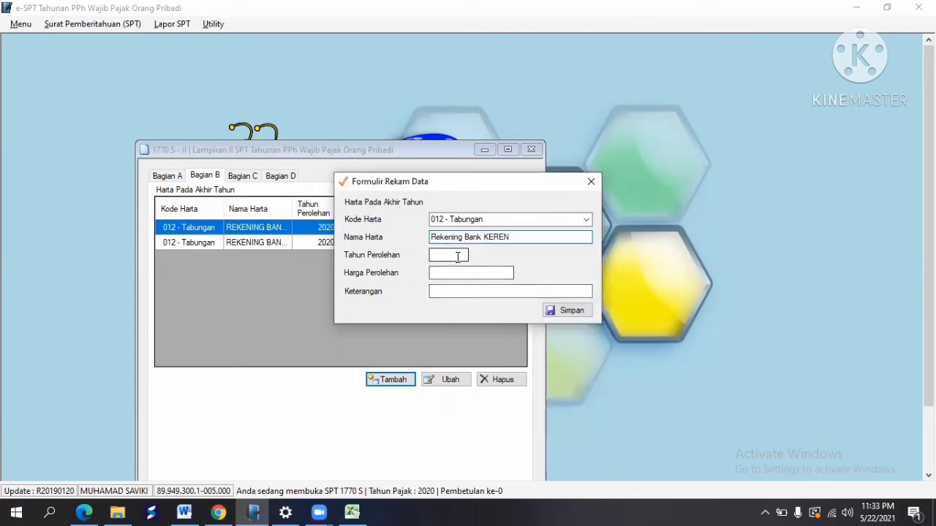
key("alt+Tab")
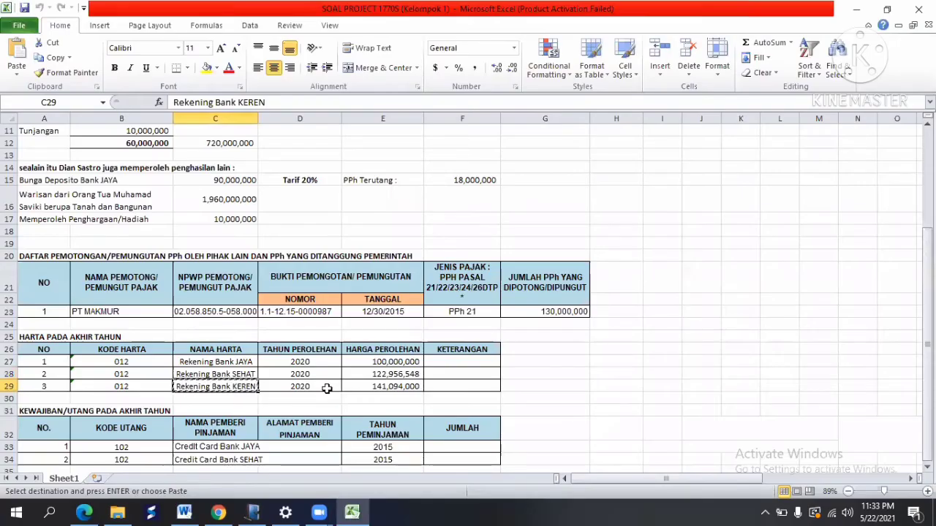
left_click(322, 386)
key("alt+Tab")
type("2020")
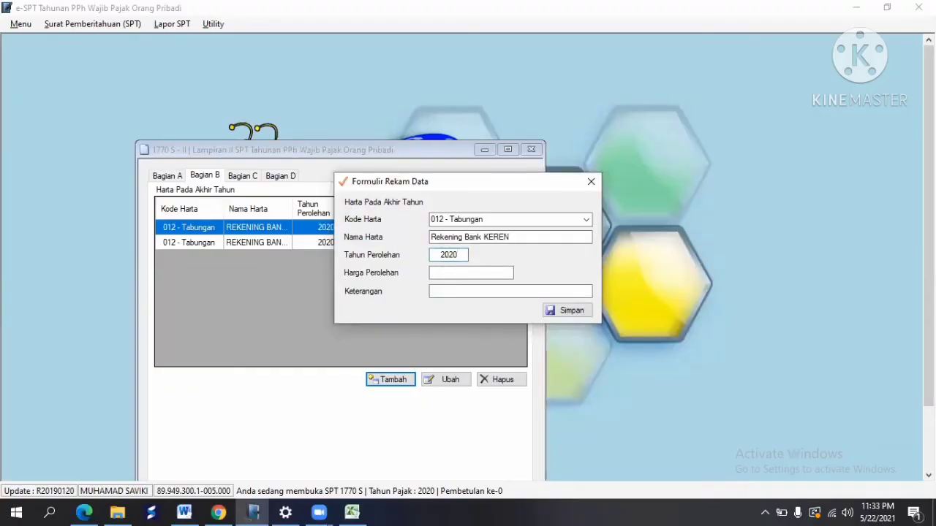
key("Tab")
Step: Paste price 141,094,000 from E29, fix its separator, and save the asset
key("alt+Tab")
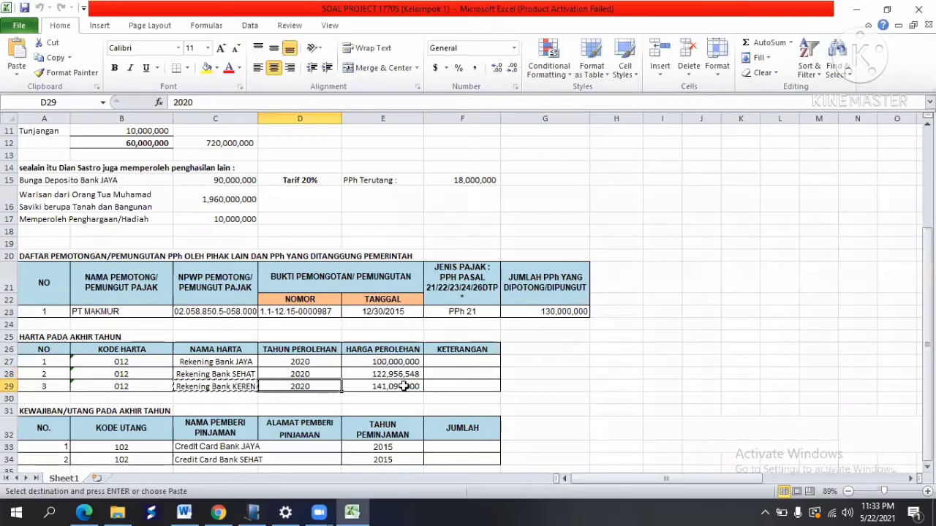
left_click(401, 386)
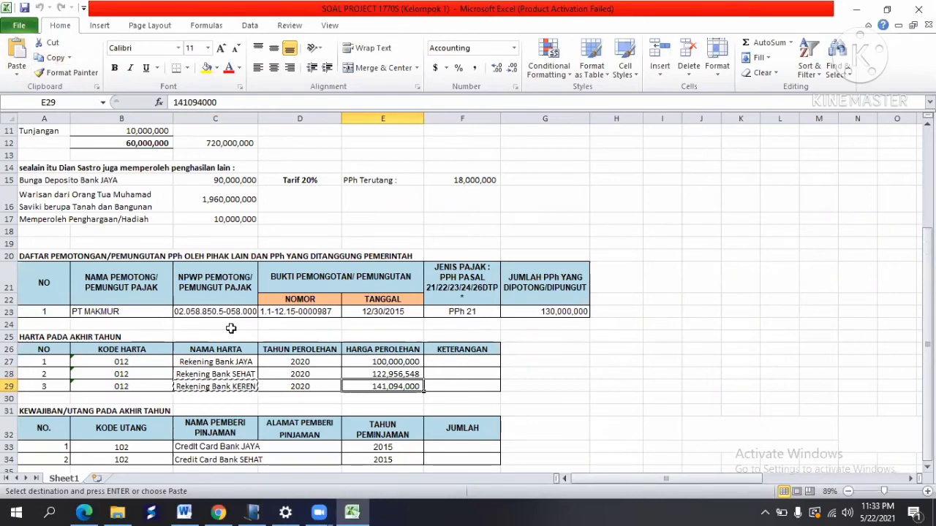
key("alt+Tab")
key("alt+Tab")
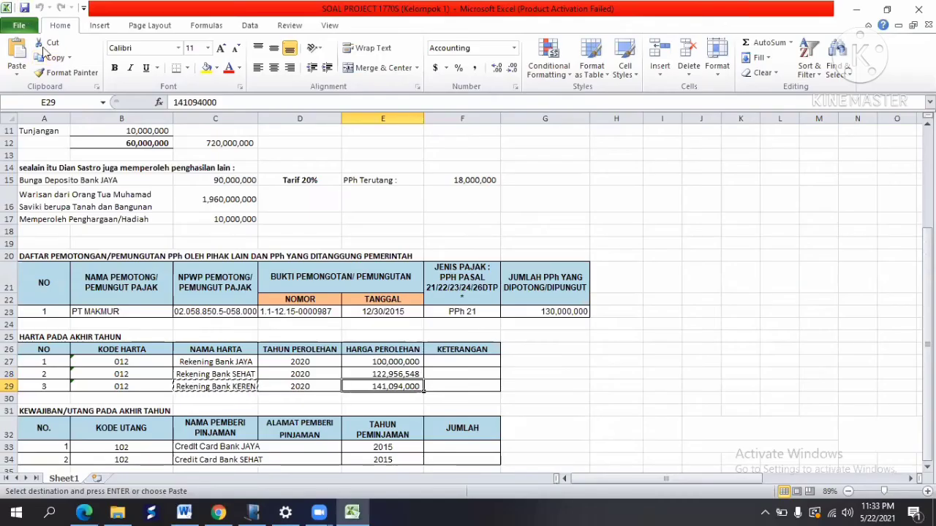
left_click(48, 60)
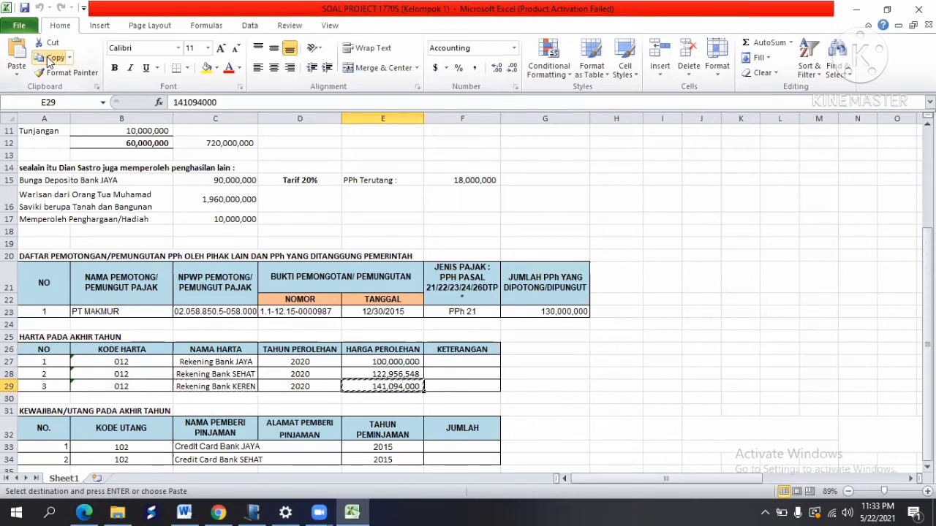
key("alt+Tab")
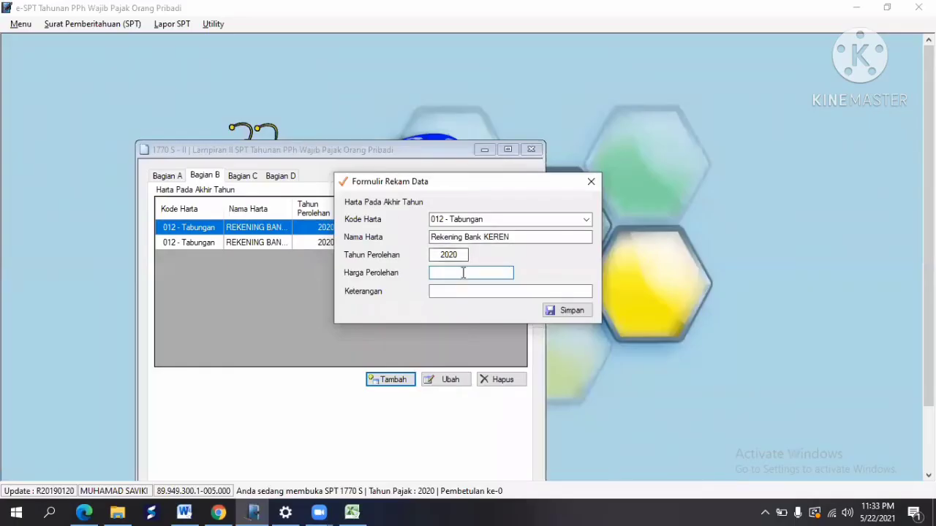
right_click(463, 273)
left_click(517, 331)
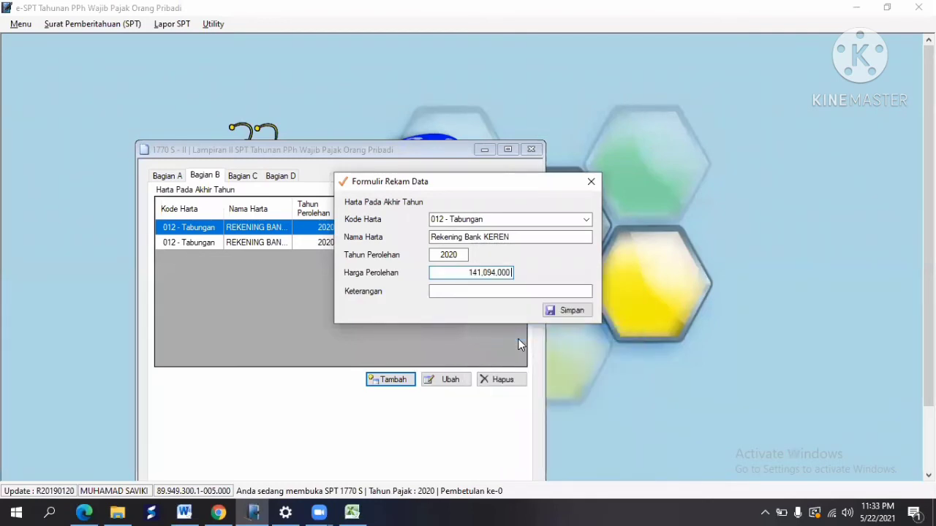
key("Left")
key("Left")
key("BackSpace")
type(",")
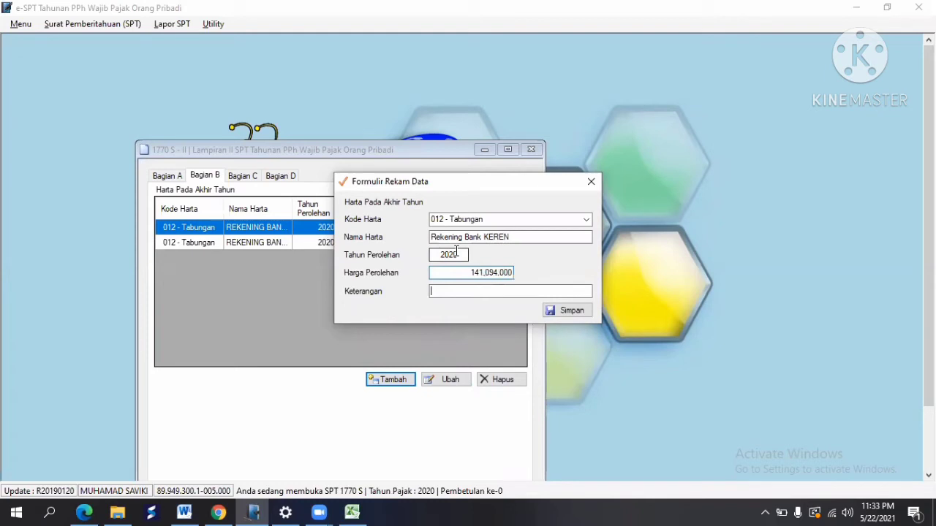
key("Tab")
left_click(574, 316)
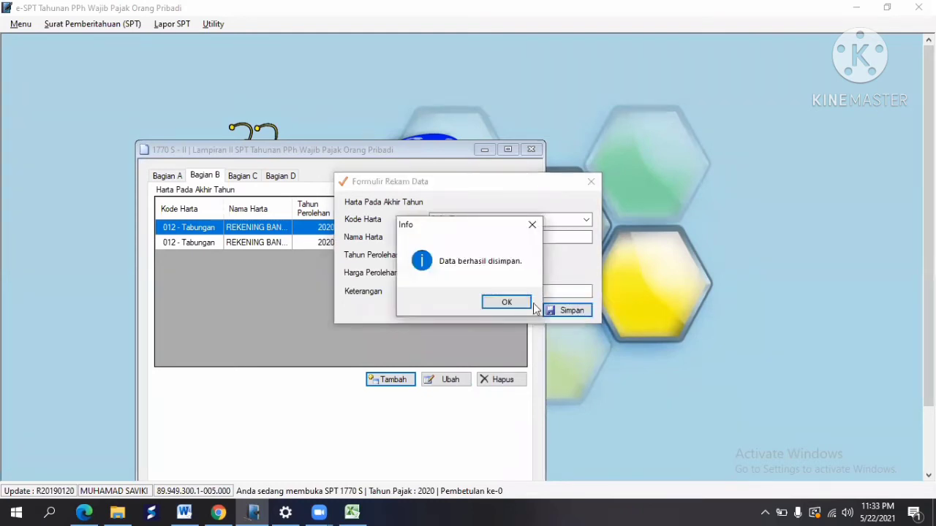
left_click(505, 301)
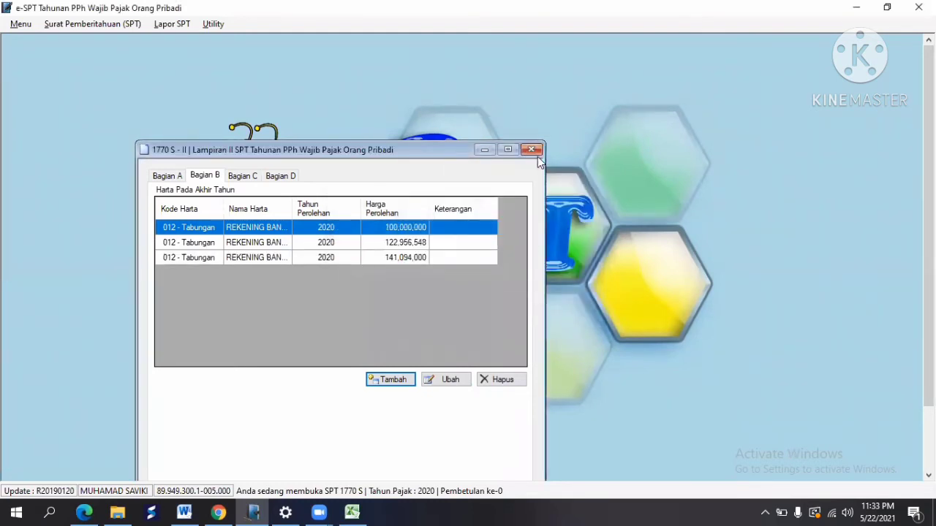
Step: Switch to the Bagian C year-end liabilities list and start a new debt entry
left_click(232, 178)
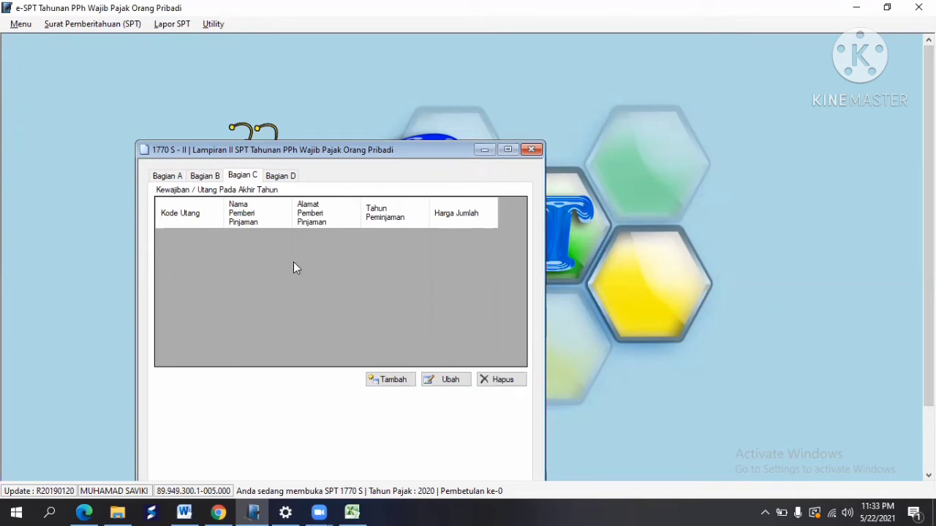
left_click(391, 378)
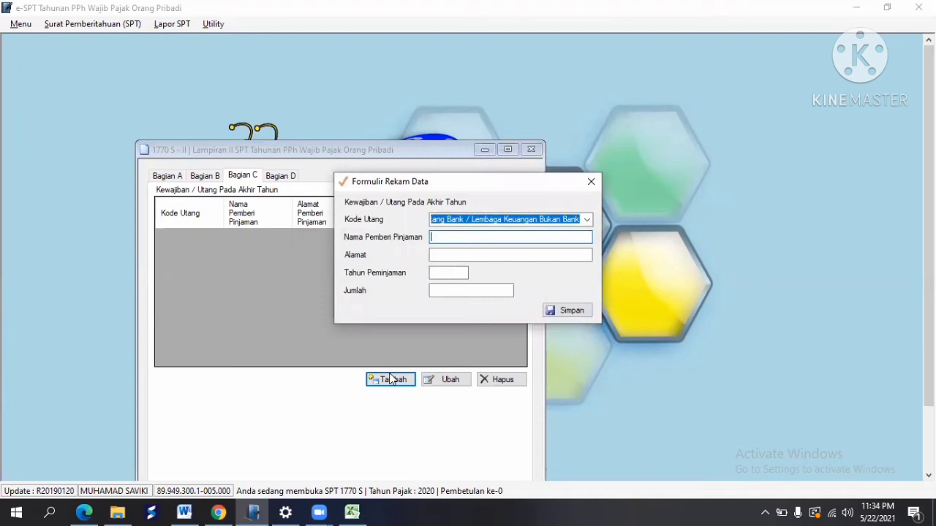
Step: Set the debt code to 102 - Kartu Kredit, matching cell B33
left_click(352, 512)
key("ctrl+c")
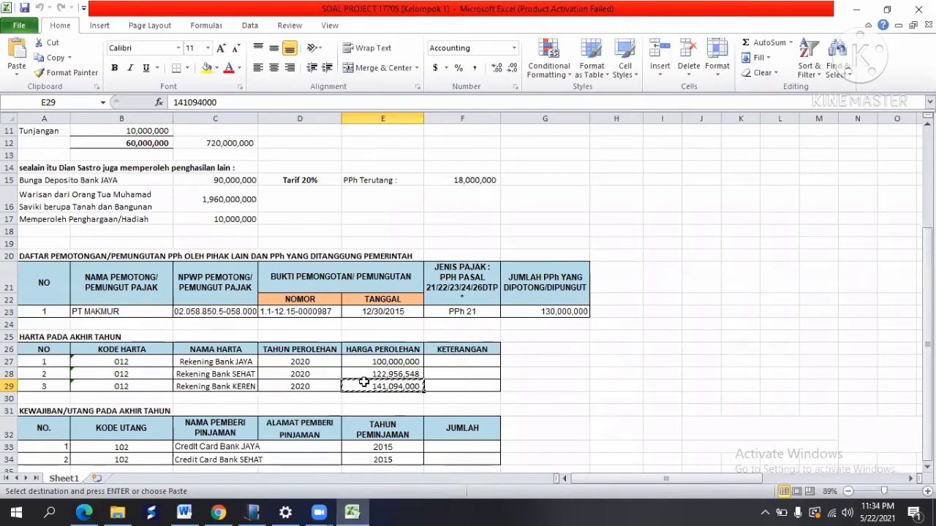
left_click(109, 451)
key("alt+Tab")
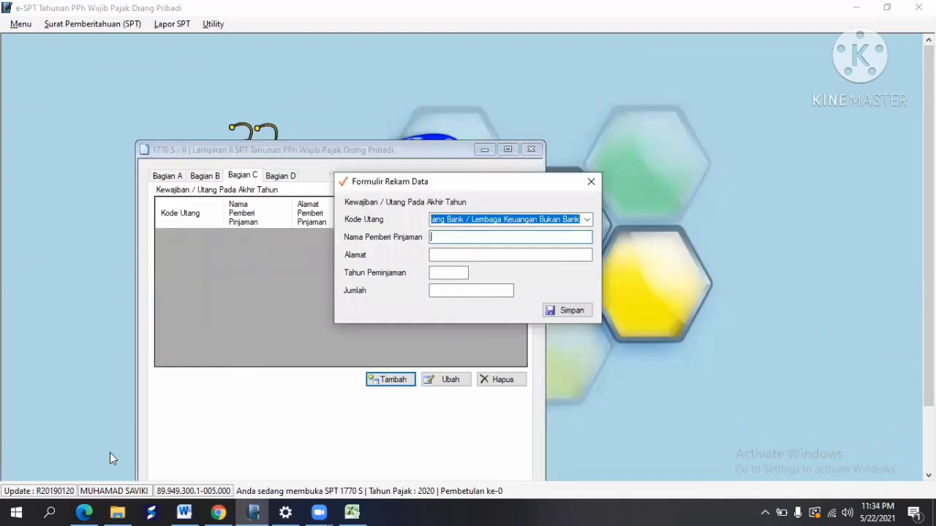
left_click(586, 219)
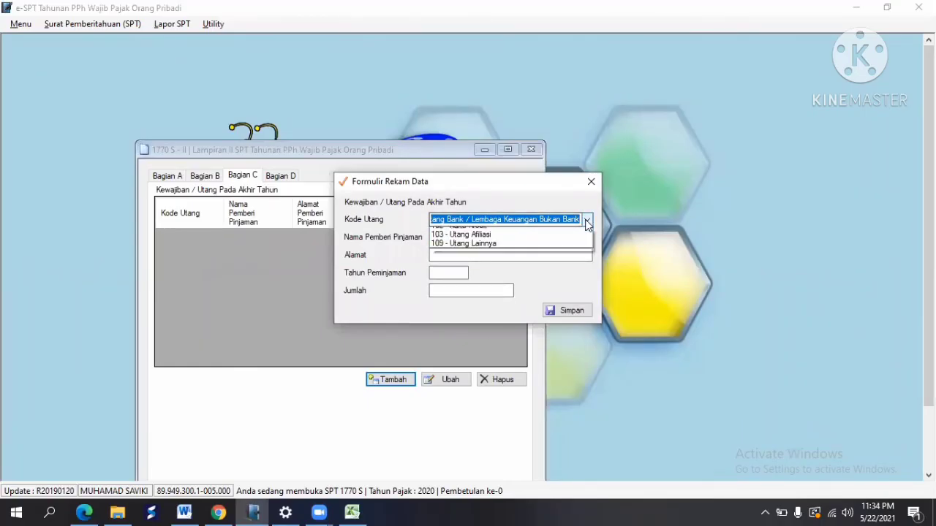
left_click(495, 242)
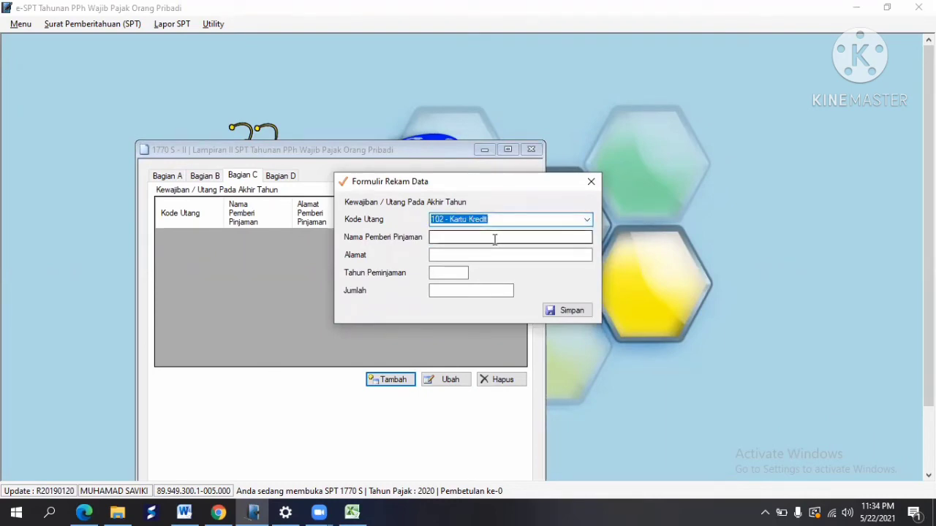
Step: Enter lender name Credit Card Bank JAYA from C33, correcting a wrong paste
left_click(493, 238)
key("alt+Tab")
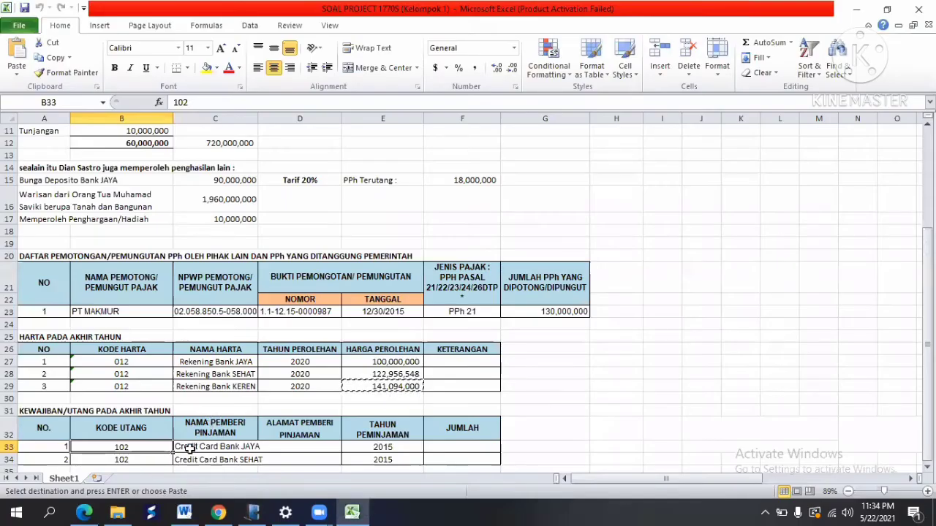
left_click(189, 447)
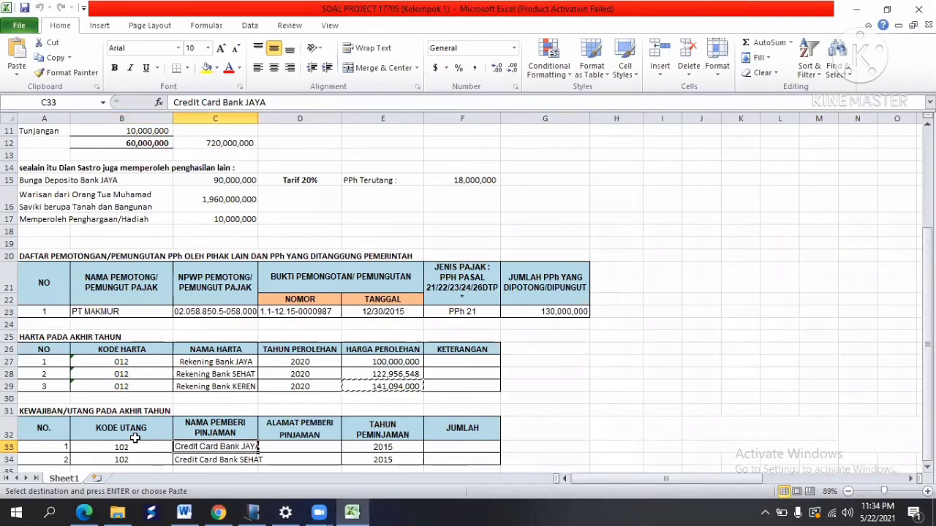
key("alt+Tab")
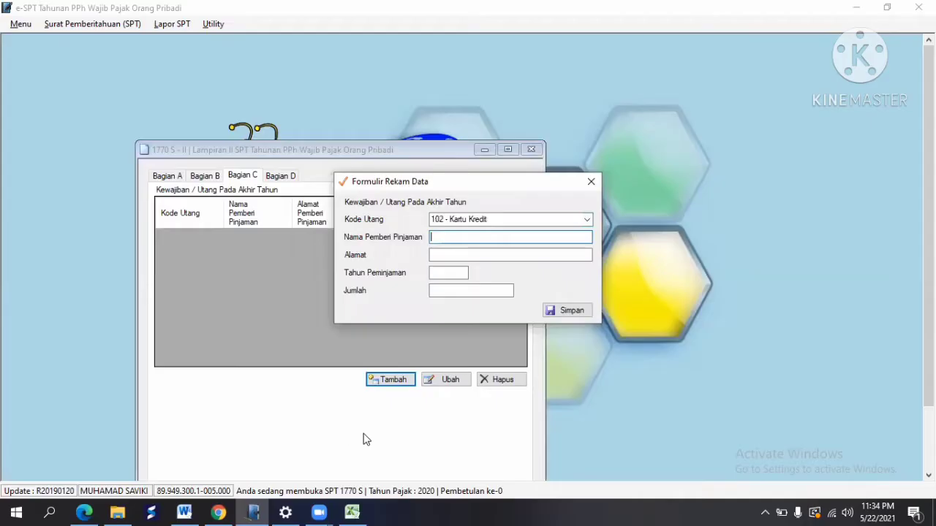
right_click(459, 237)
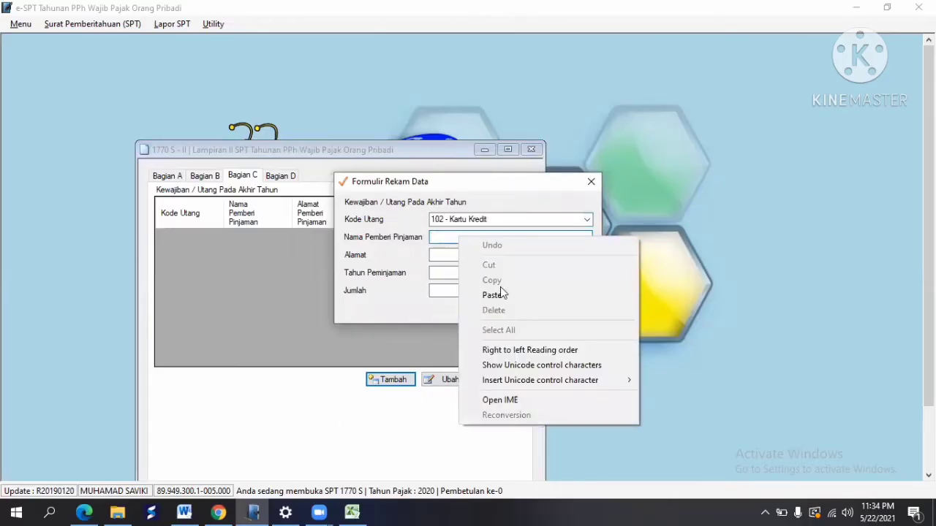
left_click(494, 295)
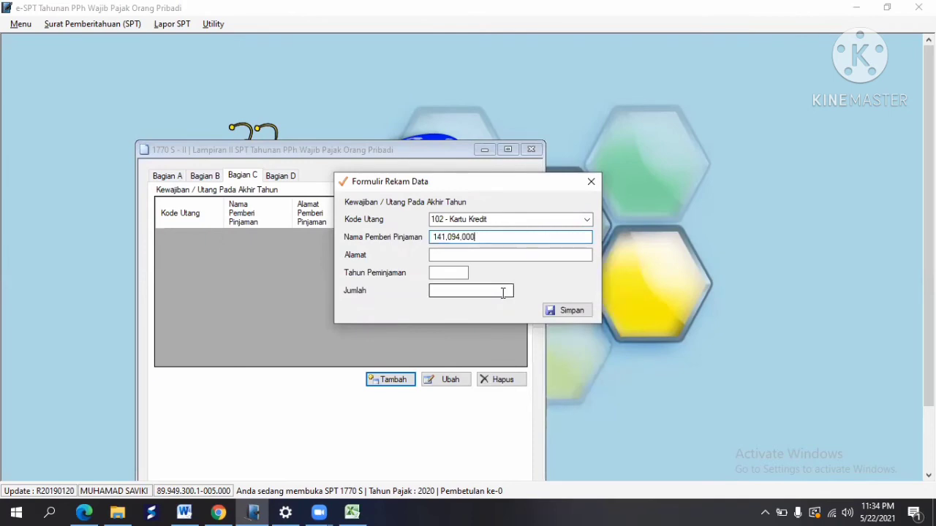
key("BackSpace")
key("BackSpace")
key("BackSpace")
key("BackSpace")
key("BackSpace")
key("BackSpace")
key("BackSpace")
key("BackSpace")
key("BackSpace")
key("BackSpace")
key("BackSpace")
key("alt+Tab")
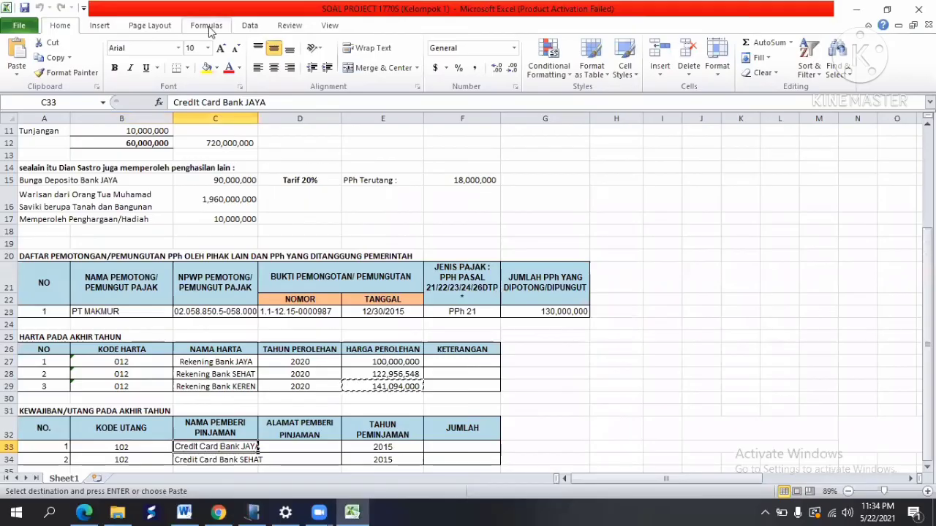
left_click(42, 61)
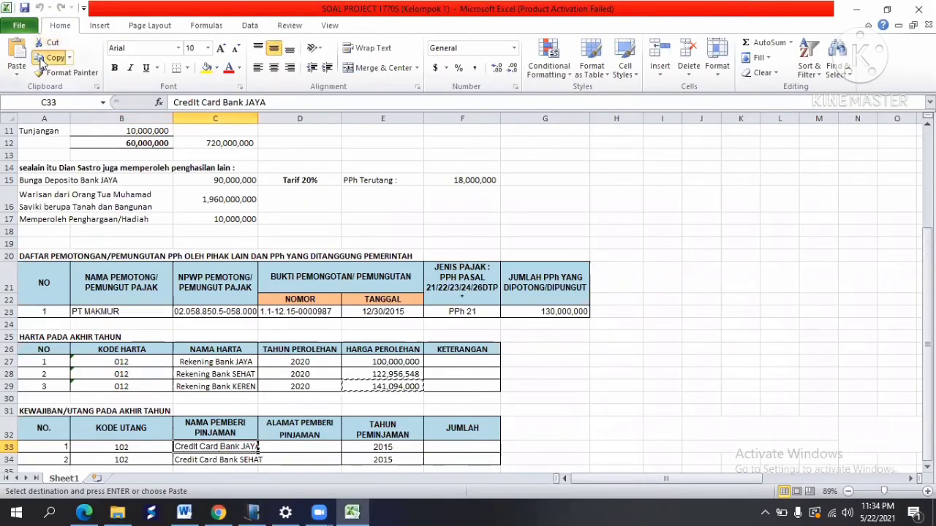
key("alt+Tab")
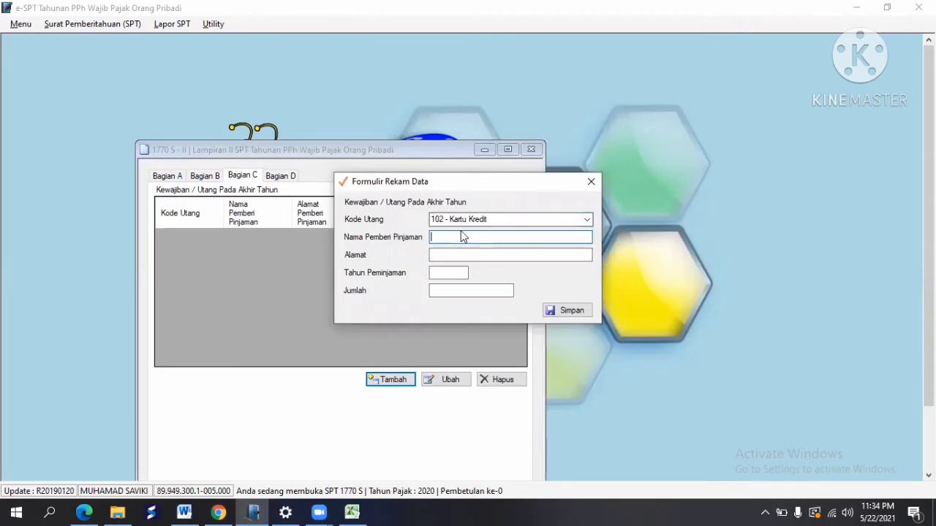
right_click(447, 237)
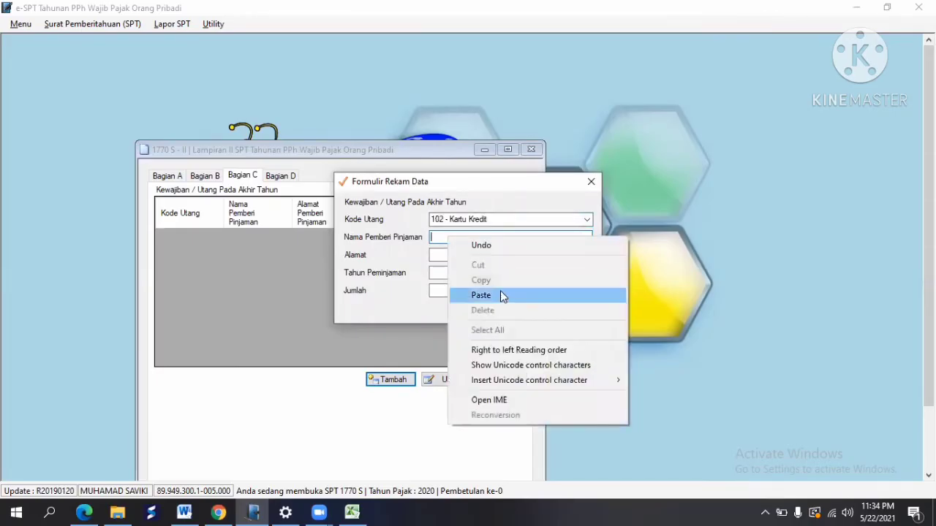
left_click(502, 294)
Step: Enter loan year 2015 and save the credit card debt
left_click(449, 255)
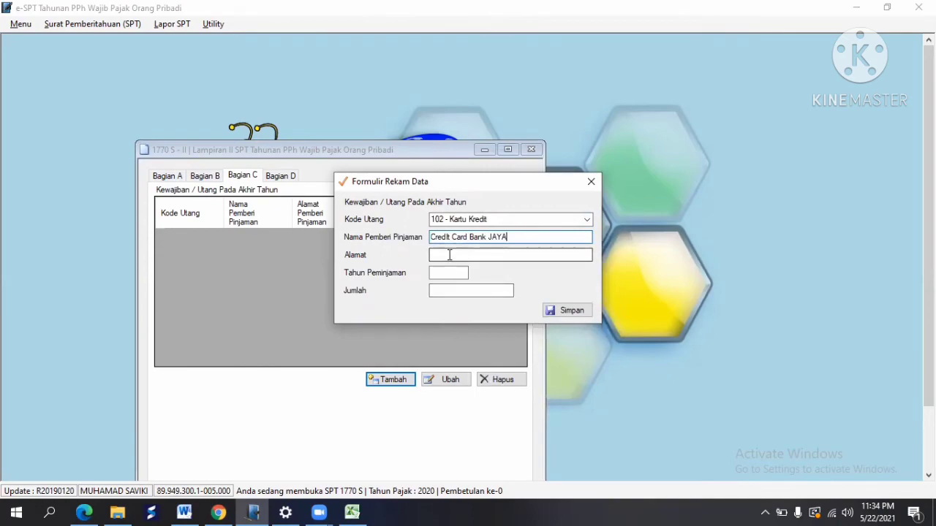
key("alt+Tab")
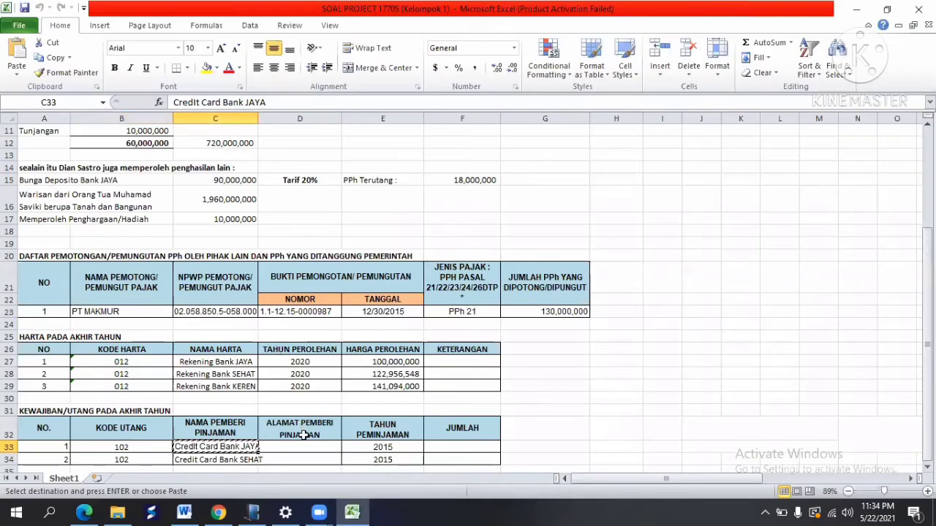
left_click(366, 448)
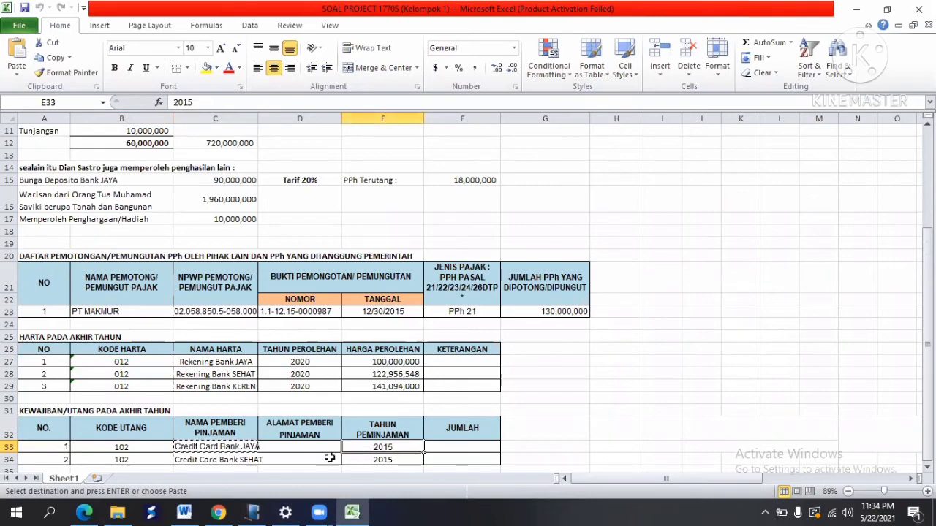
key("alt+Tab")
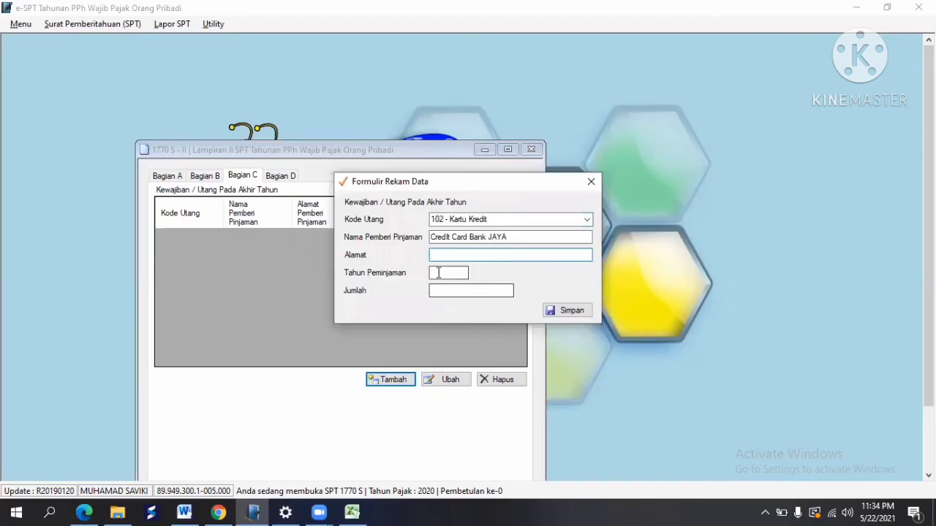
right_click(439, 275)
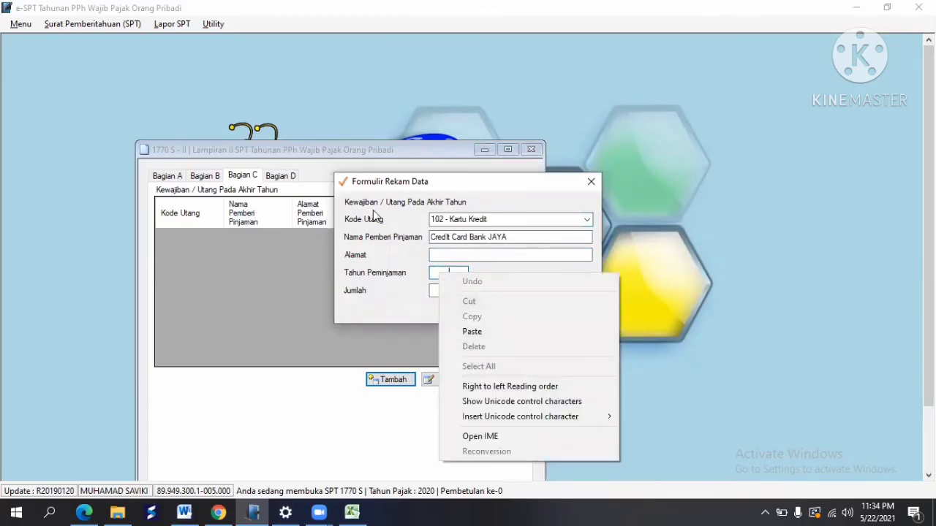
left_click(423, 262)
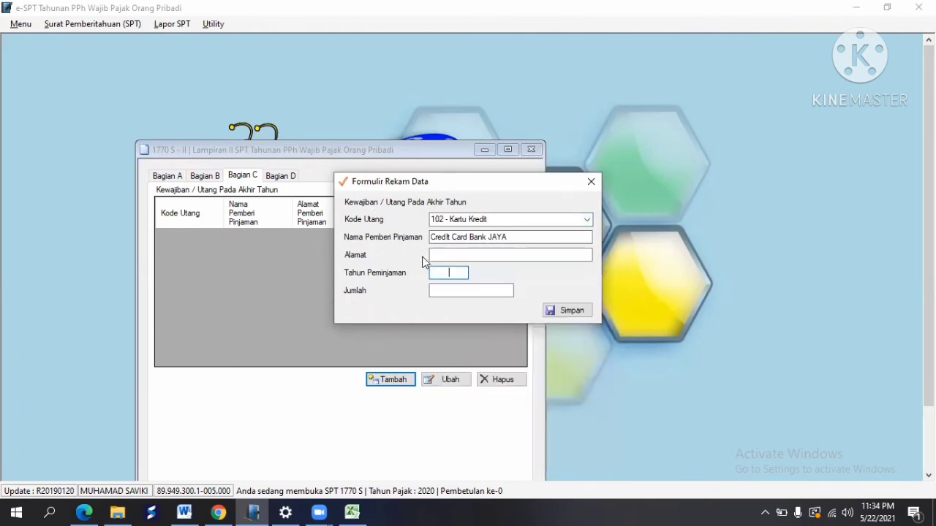
type("2015")
key("Tab")
key("alt+Tab")
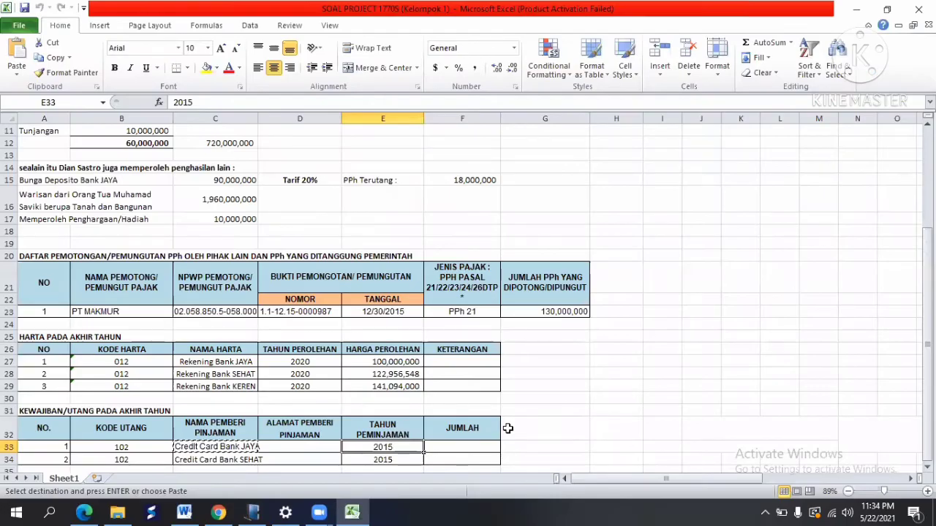
key("alt+Tab")
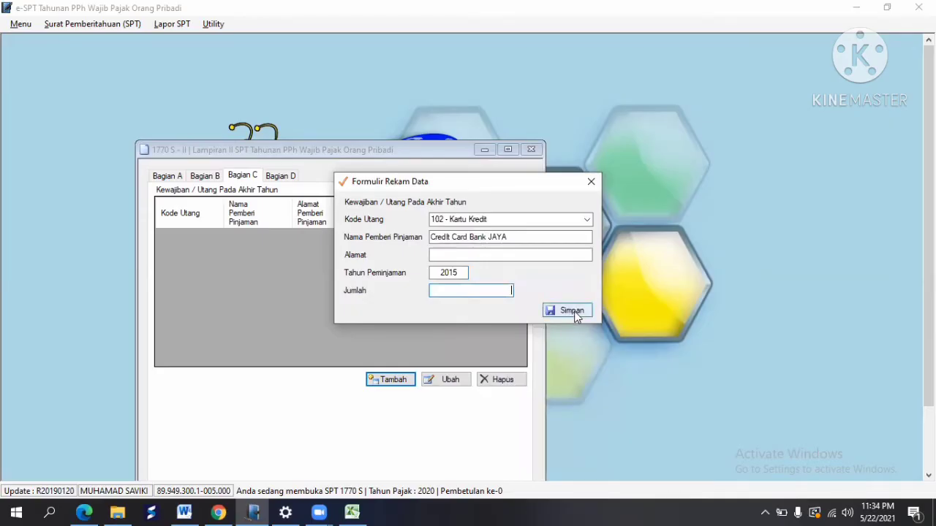
left_click(575, 316)
left_click(507, 304)
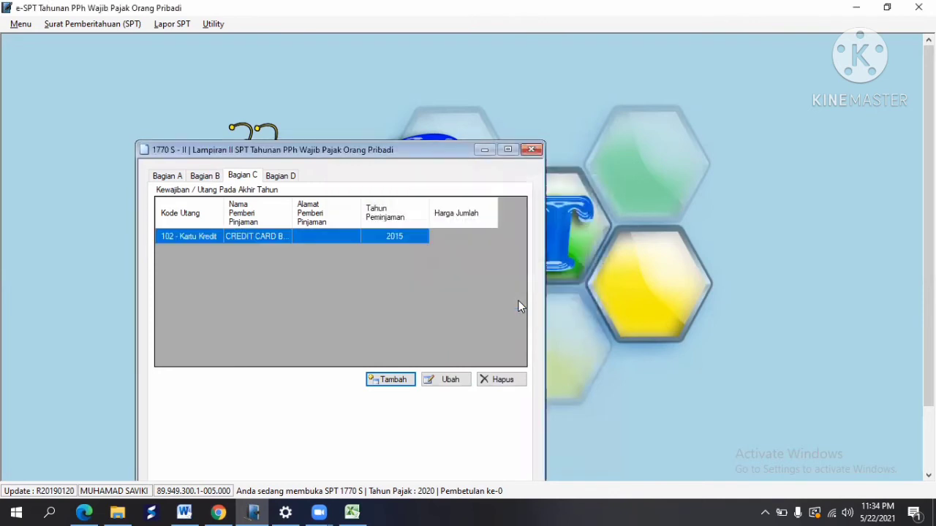
Step: Start another debt entry with code 102 - Kartu Kredit, matching cell B34
left_click(401, 381)
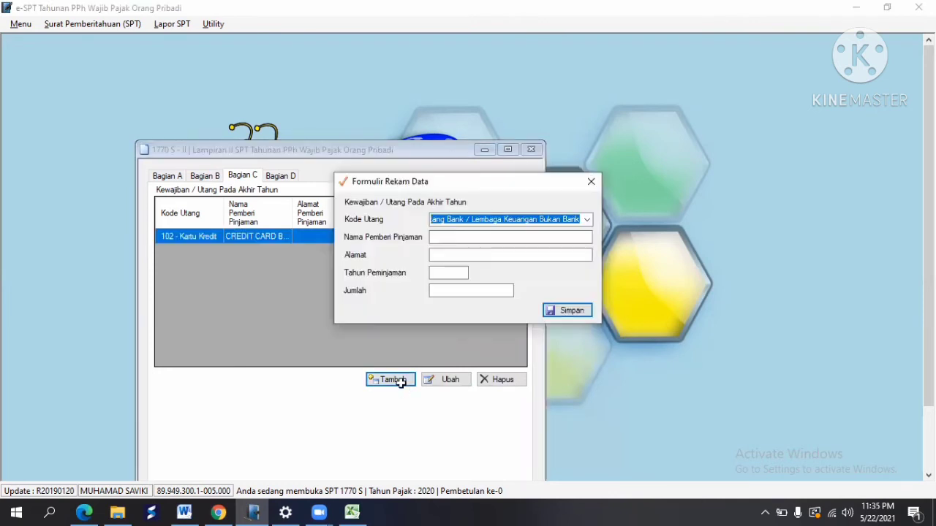
key("alt+Tab")
left_click(110, 458)
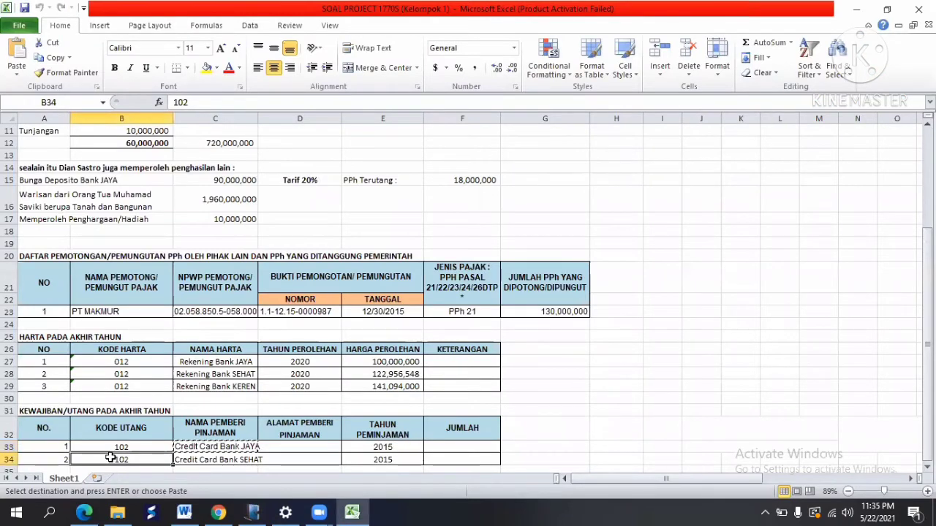
key("alt+Tab")
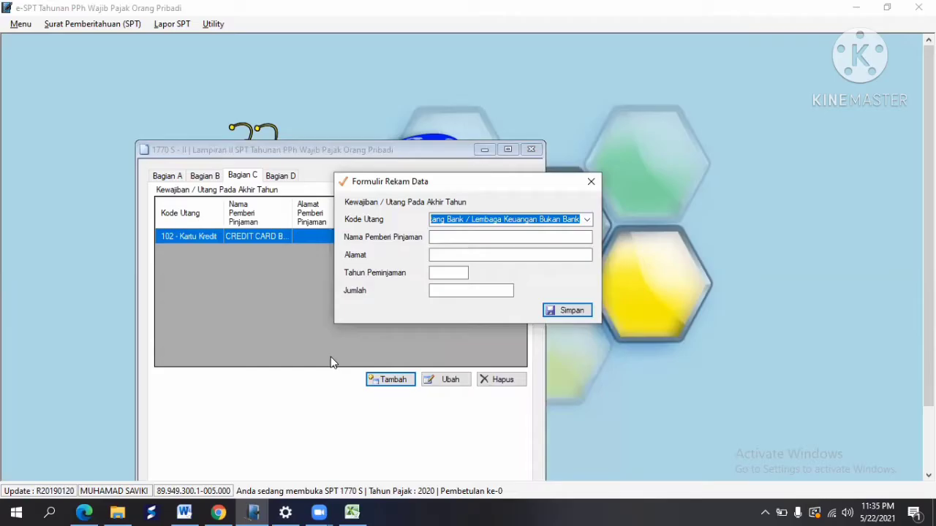
left_click(587, 220)
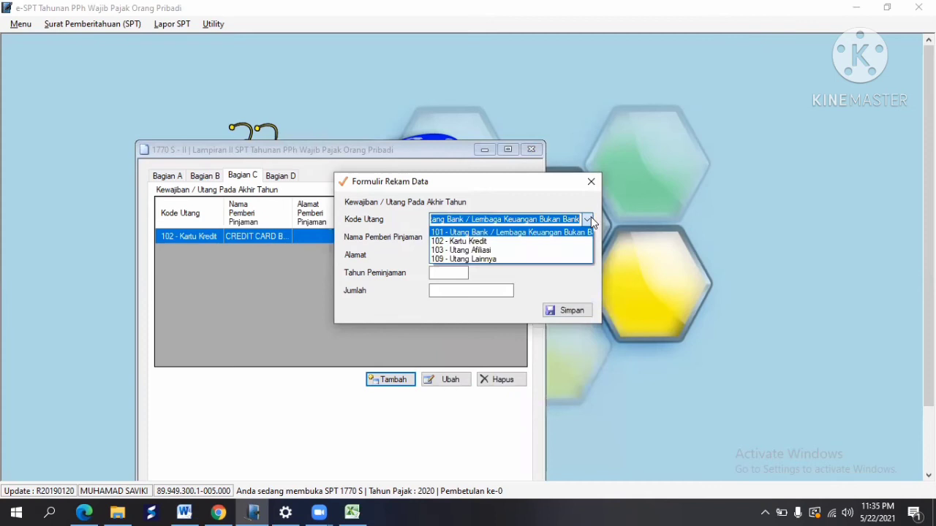
left_click(502, 242)
left_click(467, 241)
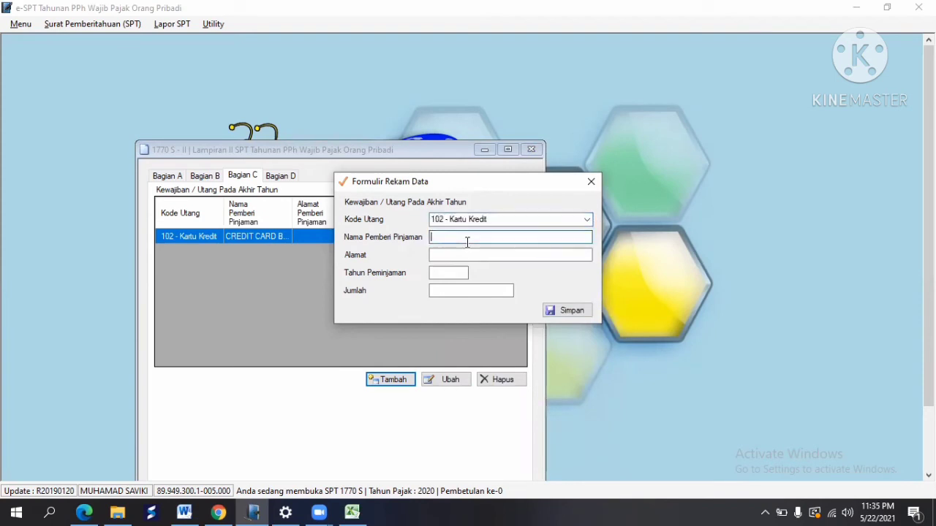
Step: Paste lender name Credit Card Bank SEHAT from cell C34
key("alt+Tab")
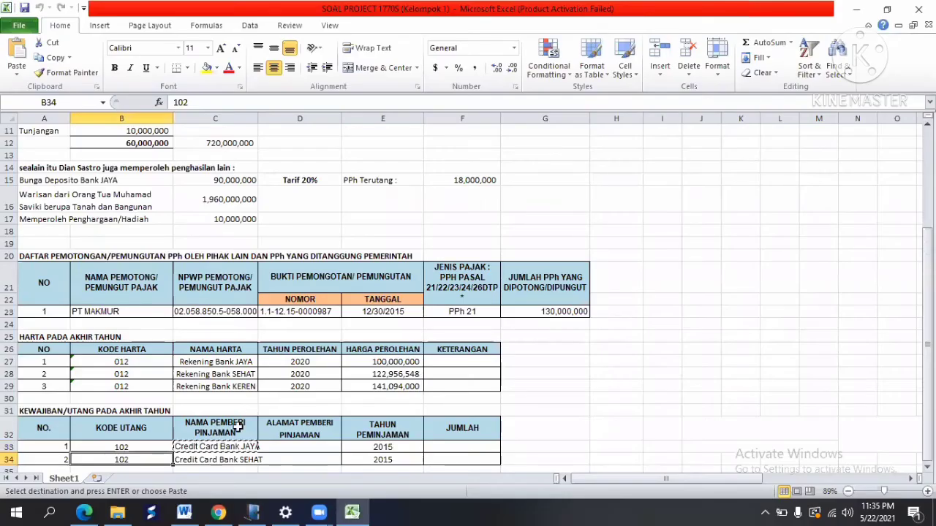
left_click(230, 458)
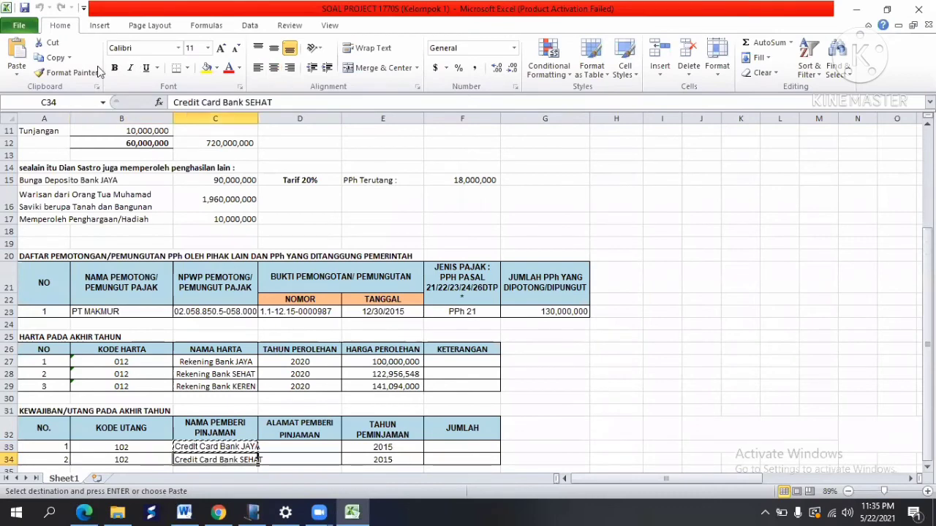
left_click(52, 57)
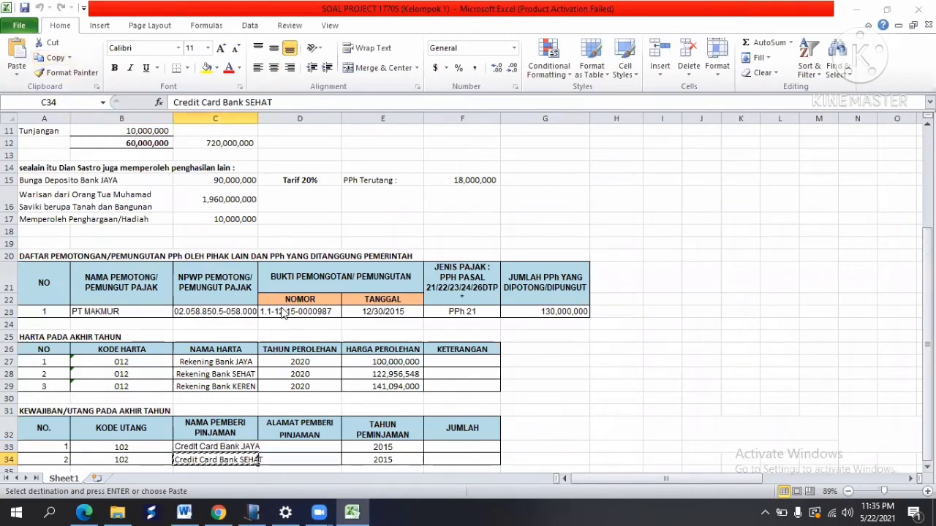
key("alt+Tab")
right_click(453, 237)
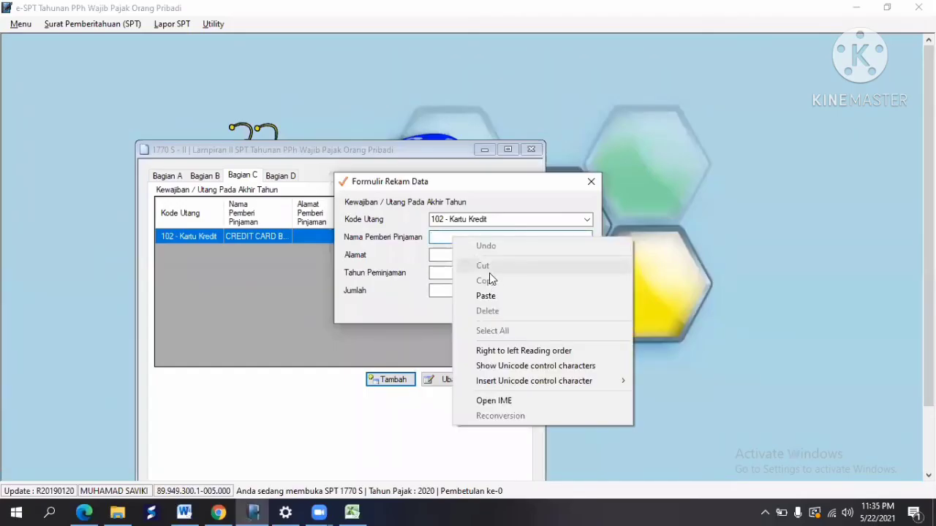
left_click(495, 294)
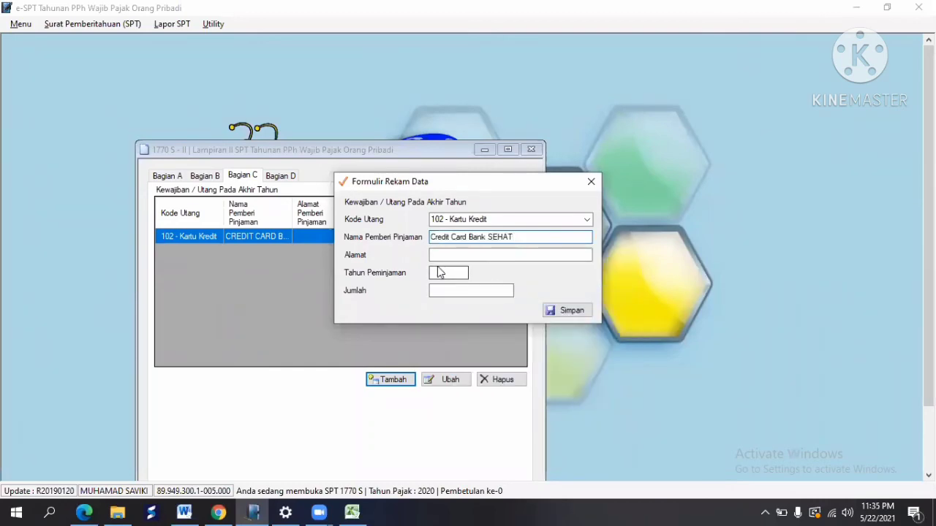
Step: Enter loan year 2015, save the debt, and show the Bagian D family list
key("alt+Tab")
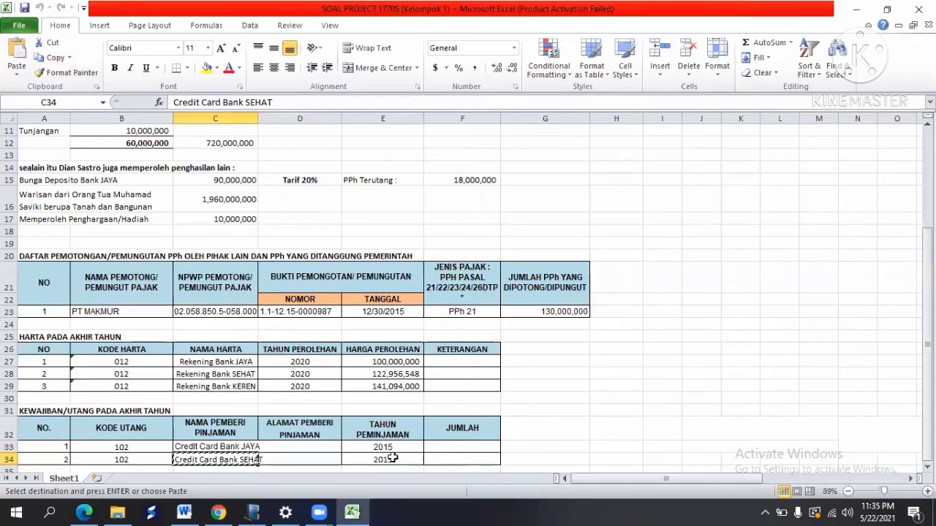
left_click(393, 456)
key("ctrl+c")
key("alt+Tab")
type("201")
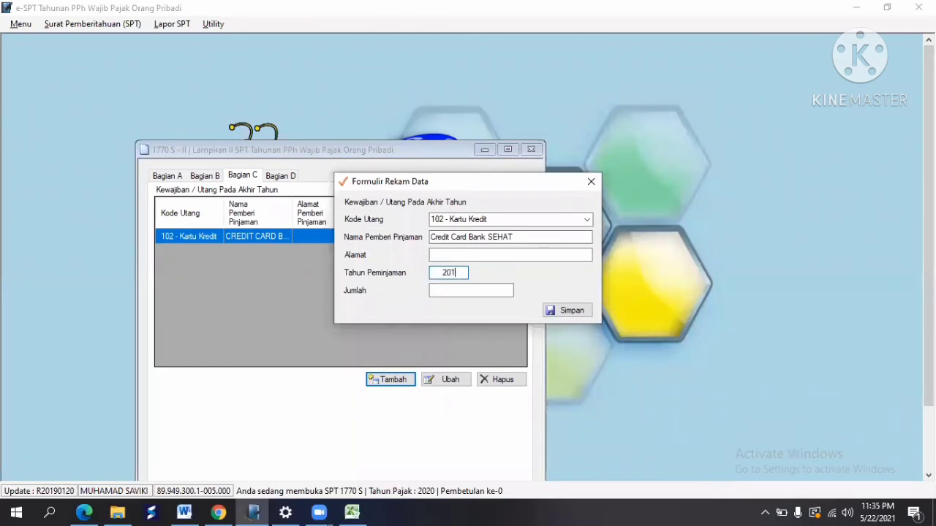
type("5")
key("Tab")
left_click(563, 310)
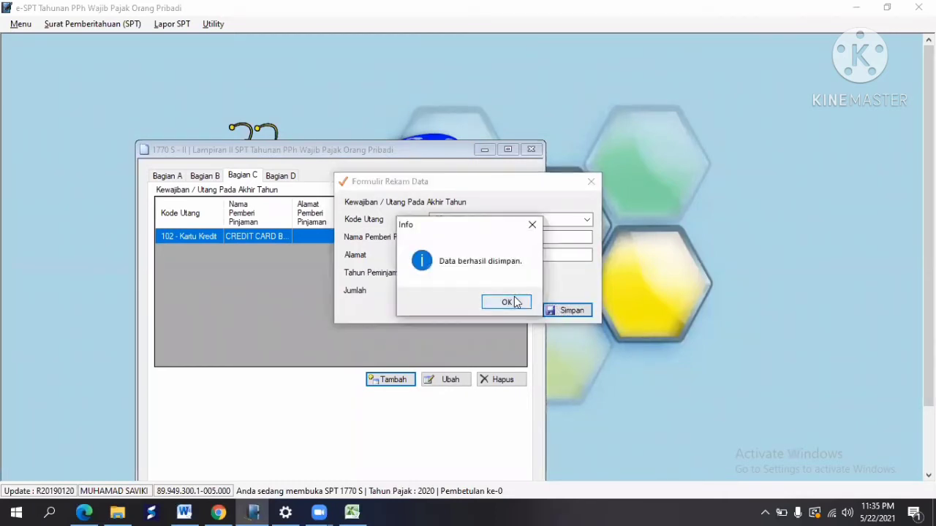
left_click(511, 302)
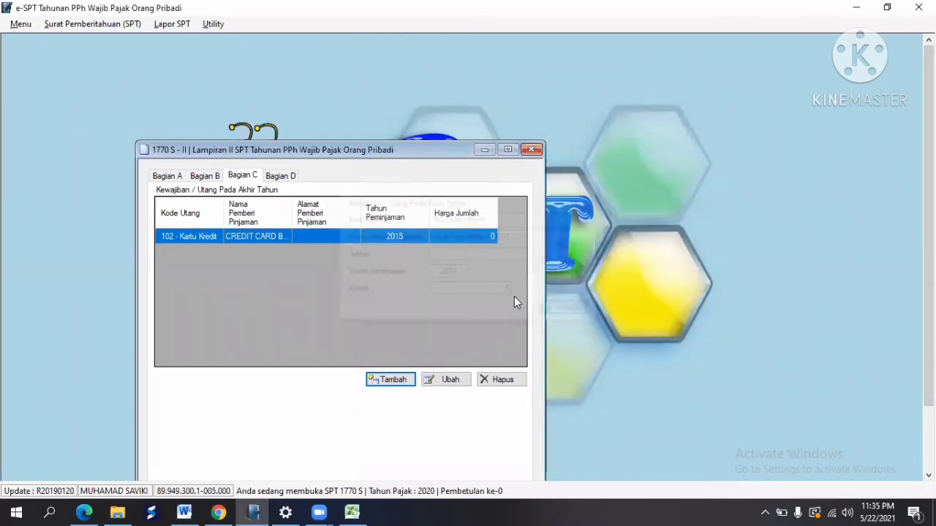
left_click(285, 177)
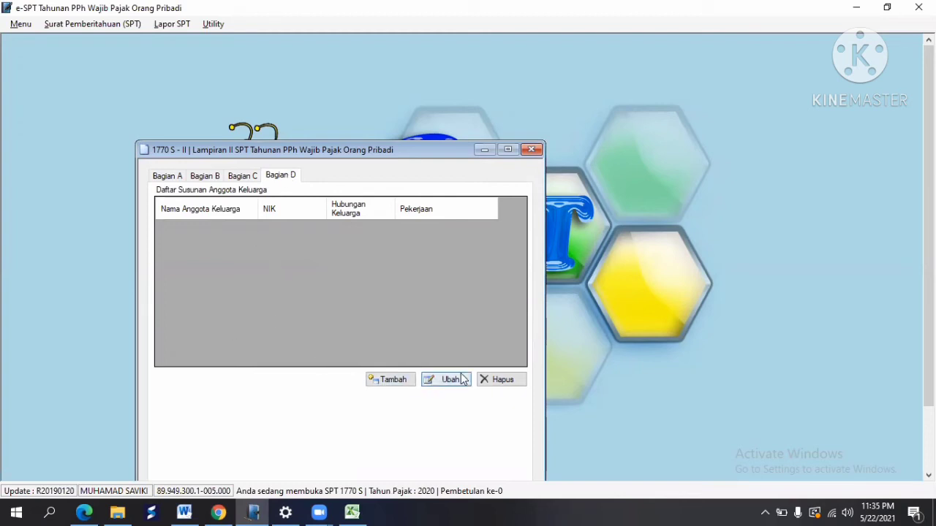
Step: Close Lampiran II and open the 1770 S Lampiran I form
left_click(539, 150)
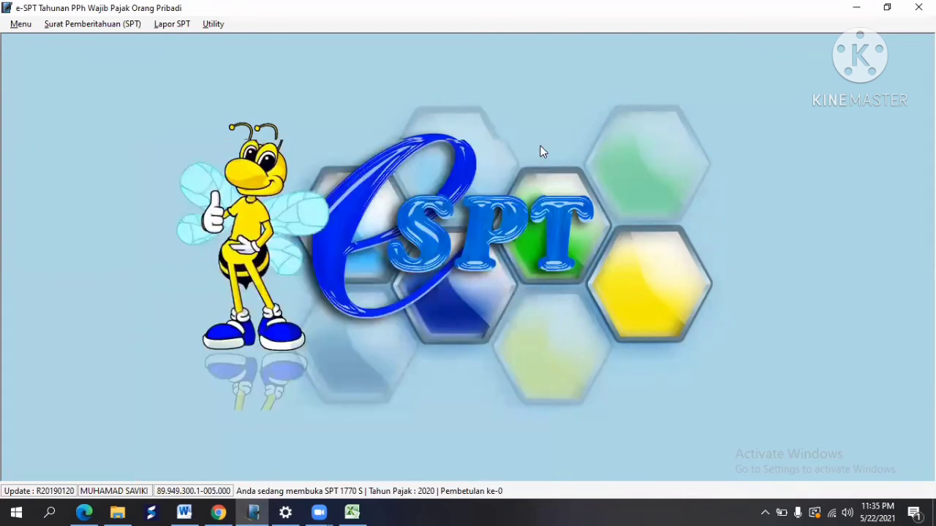
left_click(113, 24)
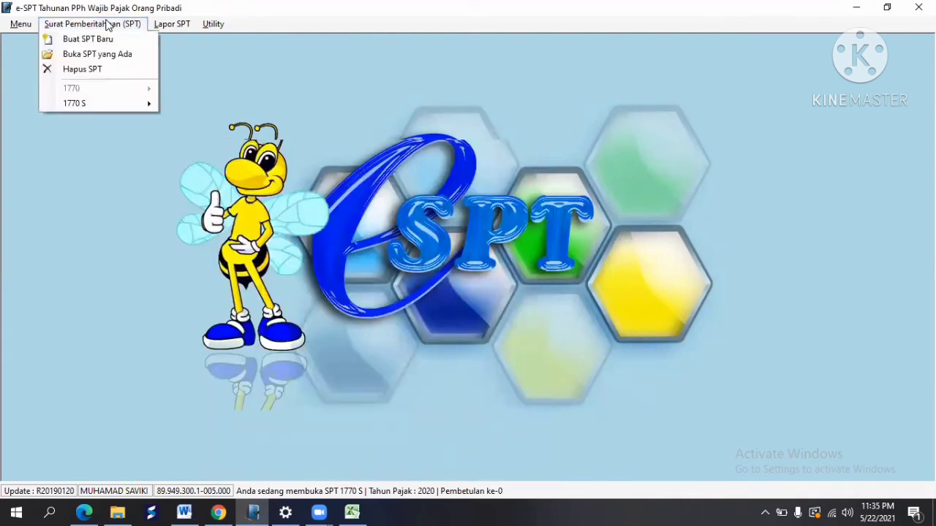
mouse_move(123, 105)
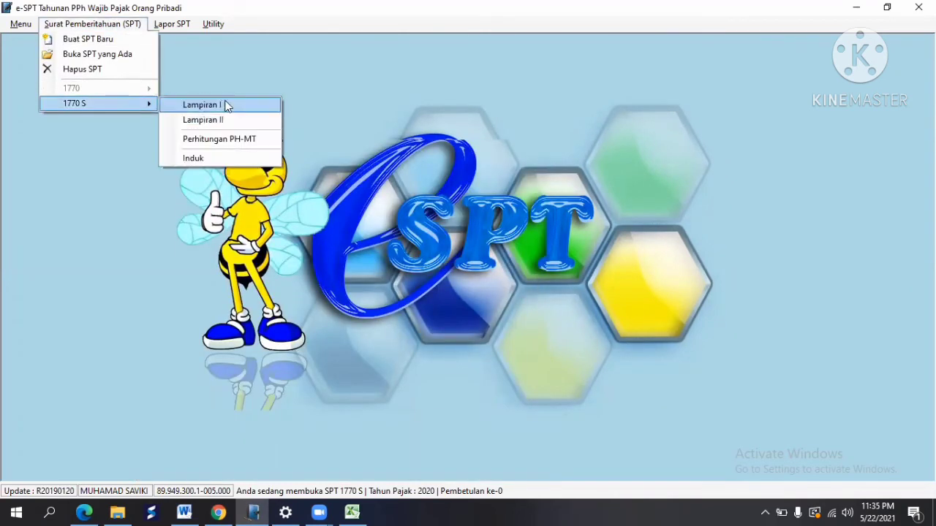
left_click(225, 103)
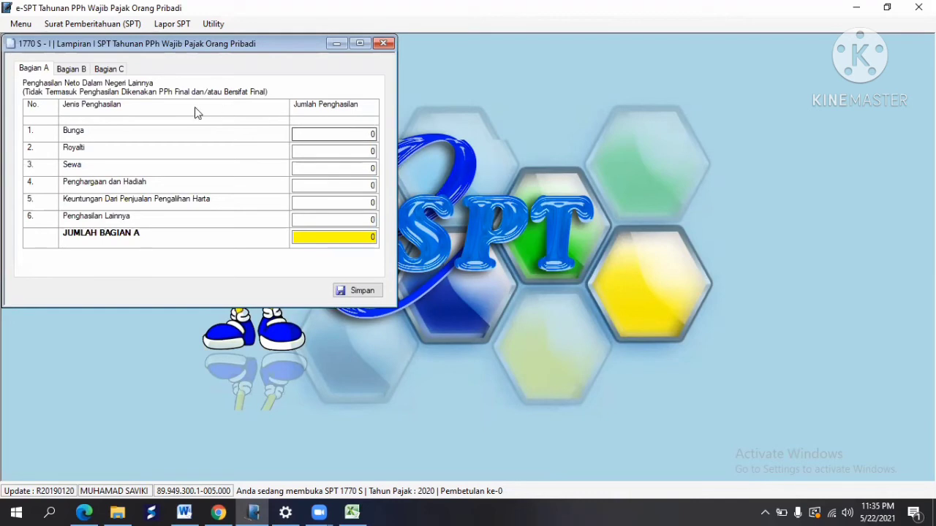
Step: Enter 10,000,000 under Penghargaan dan Hadiah from Excel row 17, then view Bagian B
left_click(356, 512)
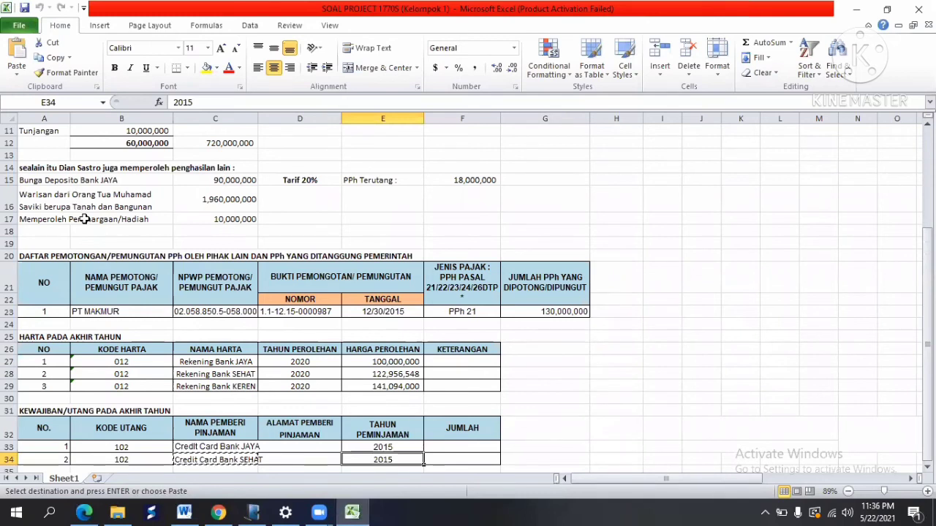
left_click(77, 217)
left_click_drag(55, 219, 197, 219)
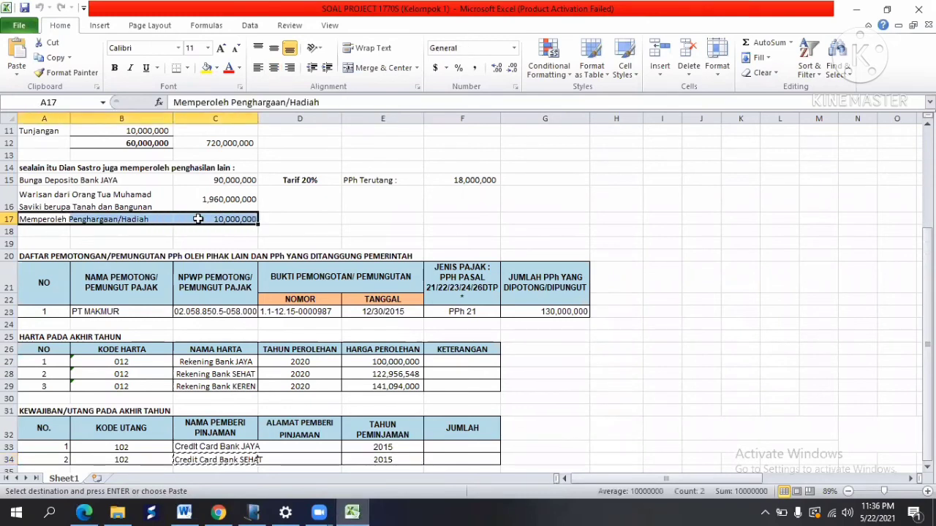
key("alt+Tab")
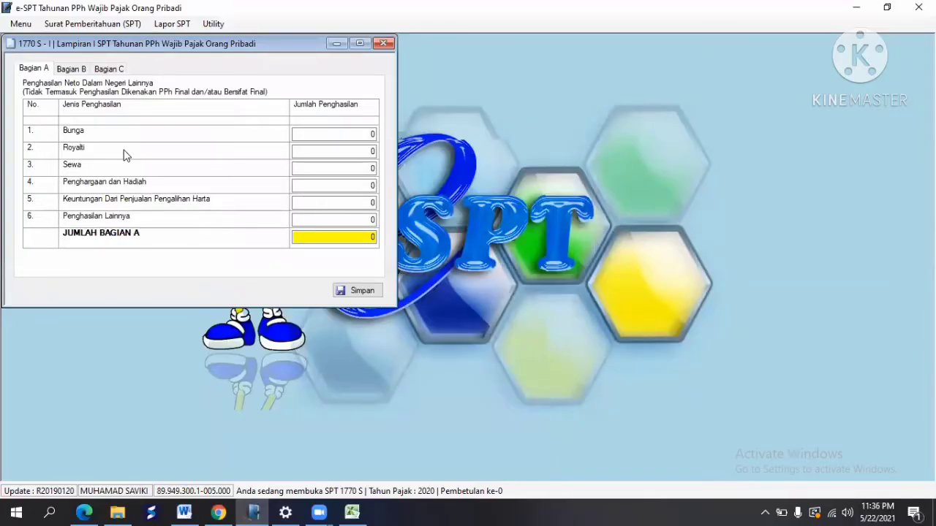
left_click(342, 189)
key("Tab")
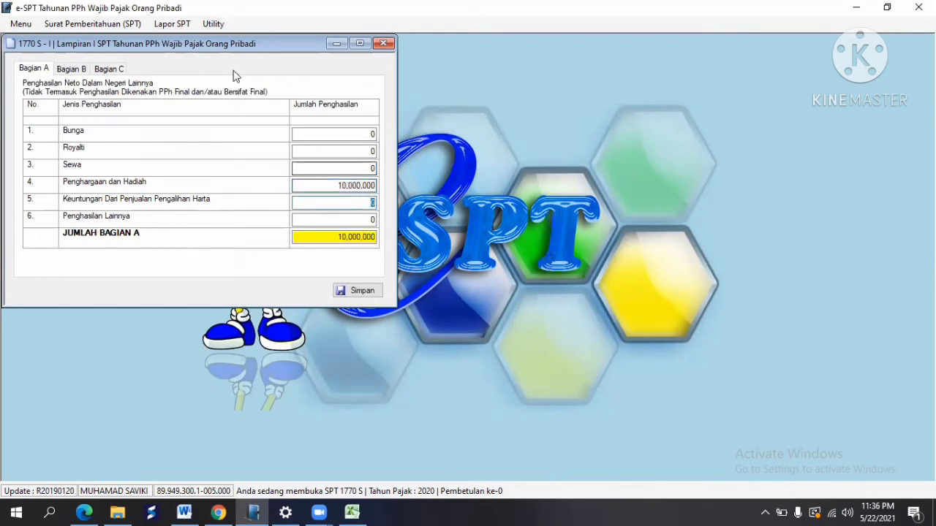
left_click(73, 69)
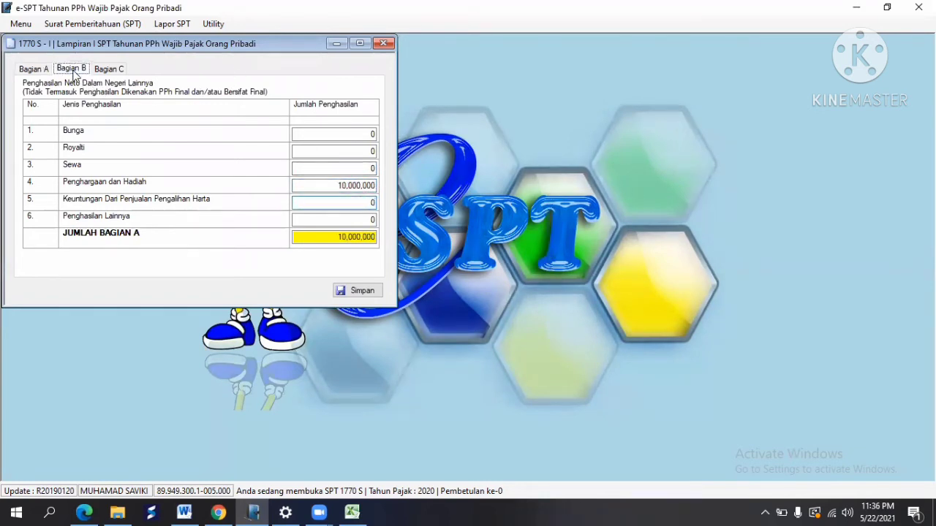
Step: Enter the 1,960,000,000 inheritance from Excel row 16 under Warisan, then view Bagian C
left_click(351, 512)
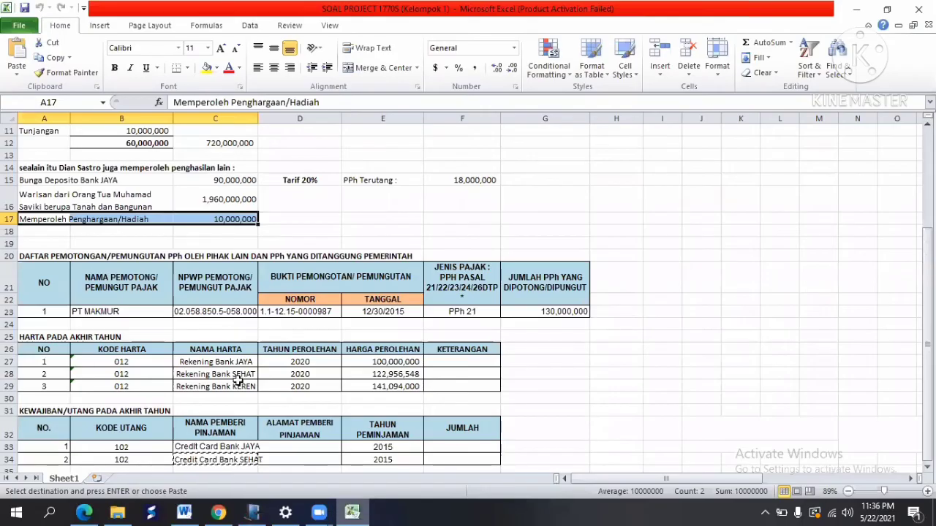
left_click(57, 199)
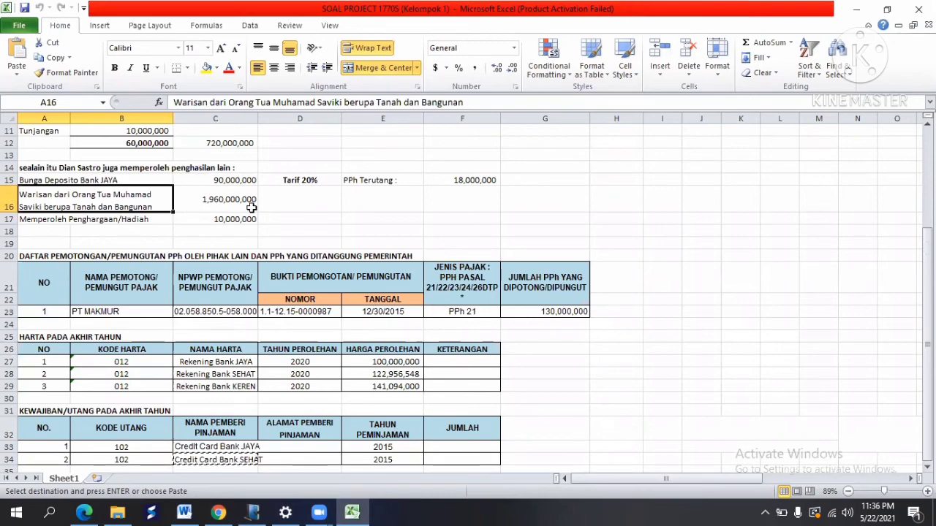
key("alt+Tab")
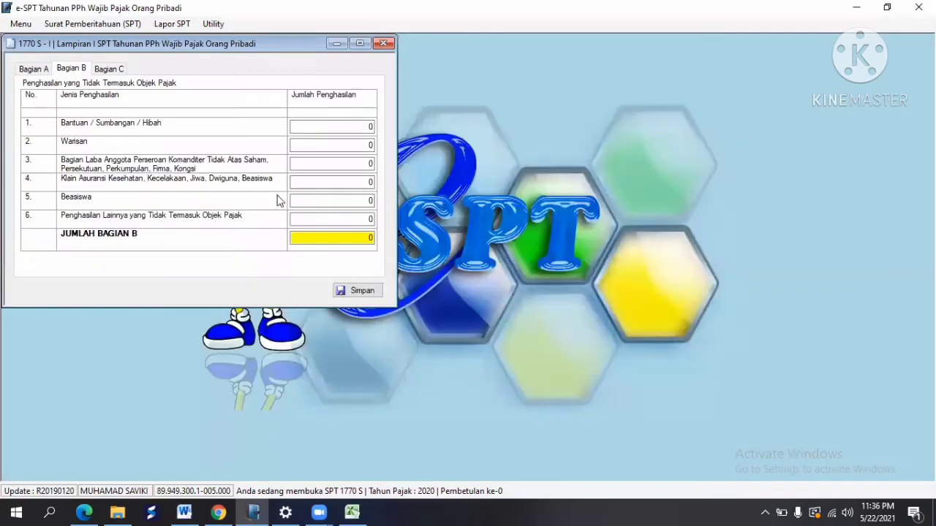
left_click(362, 146)
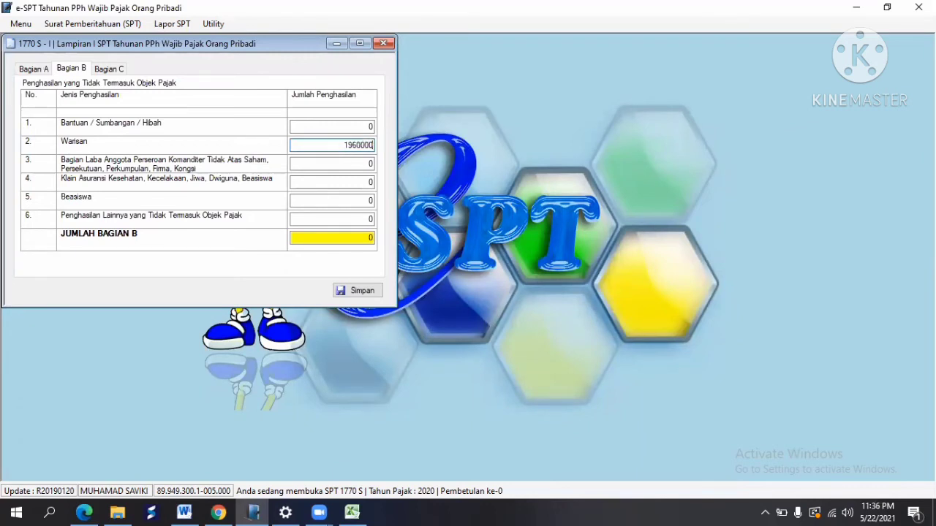
key("Tab")
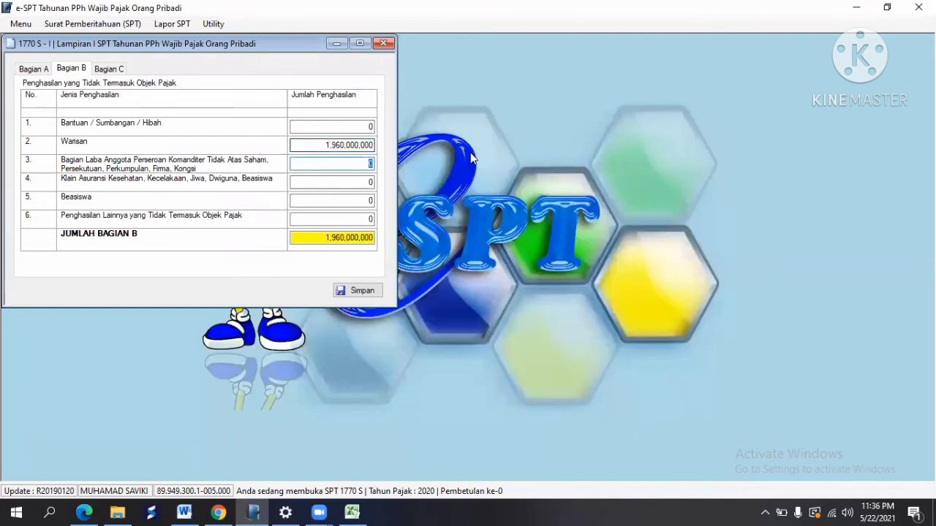
left_click(115, 70)
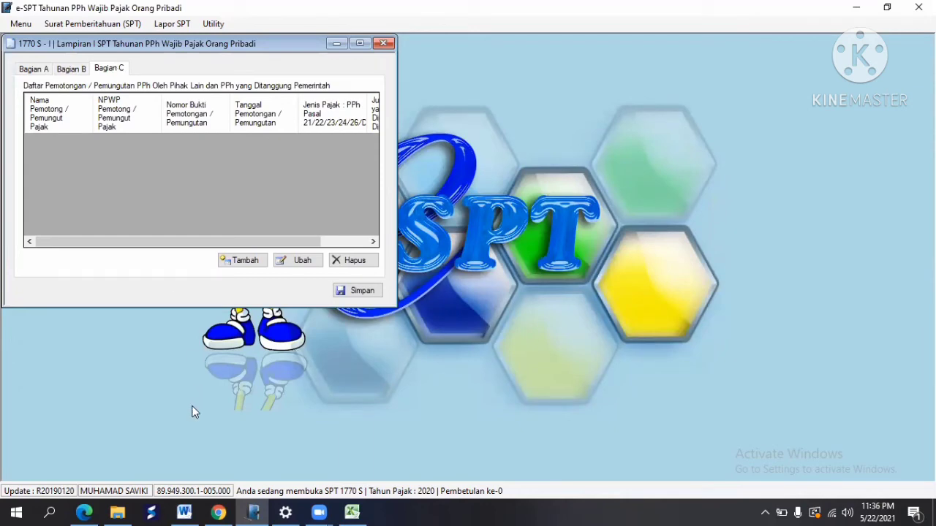
Step: Add a new withholding record in the Bagian C list
left_click(353, 512)
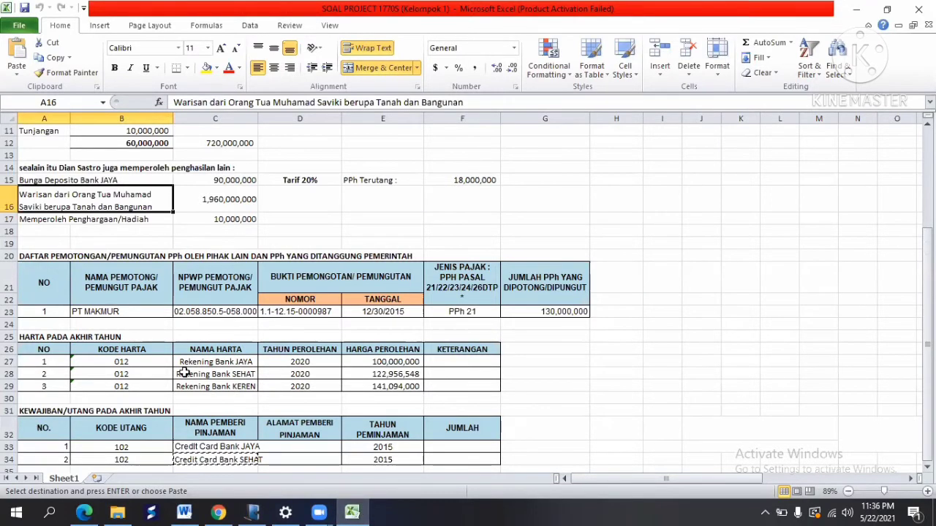
key("alt+Tab")
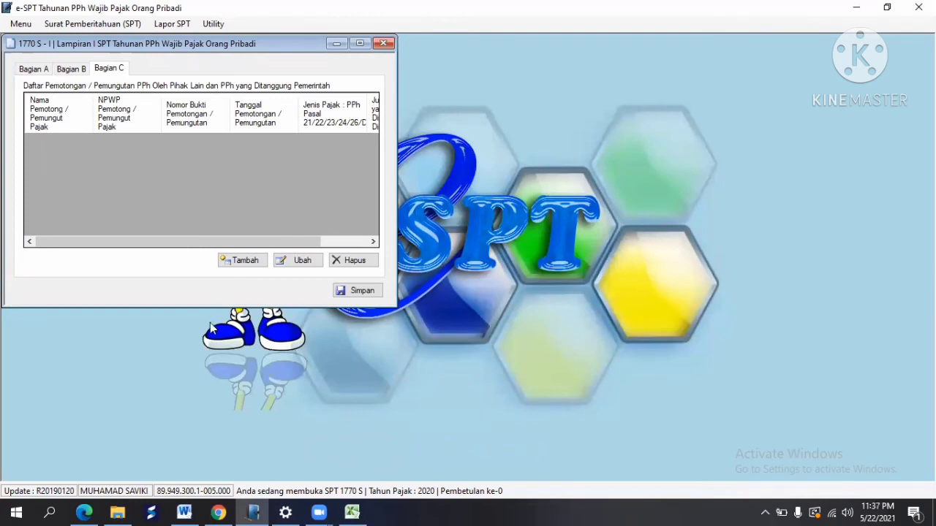
left_click(242, 261)
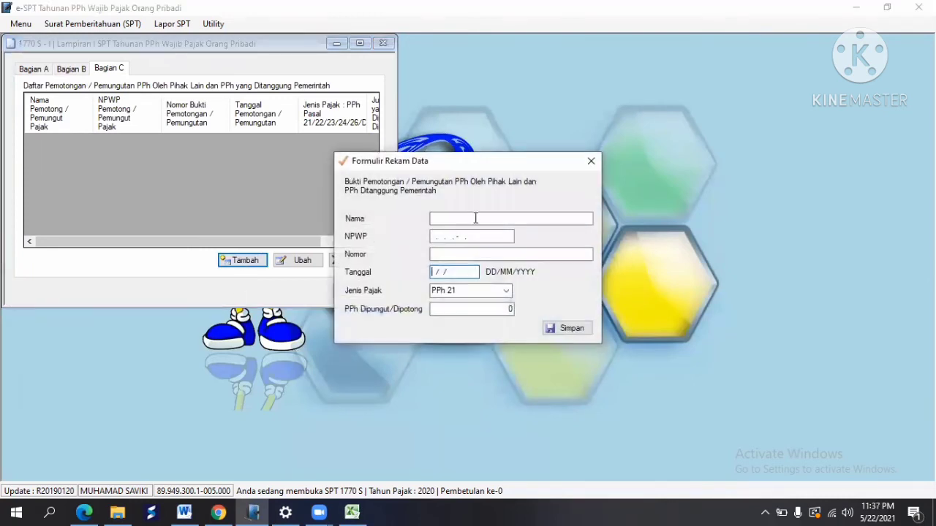
Step: Copy PT MAKMUR from Excel cell B23 and paste it as the withholder name
key("alt+Tab")
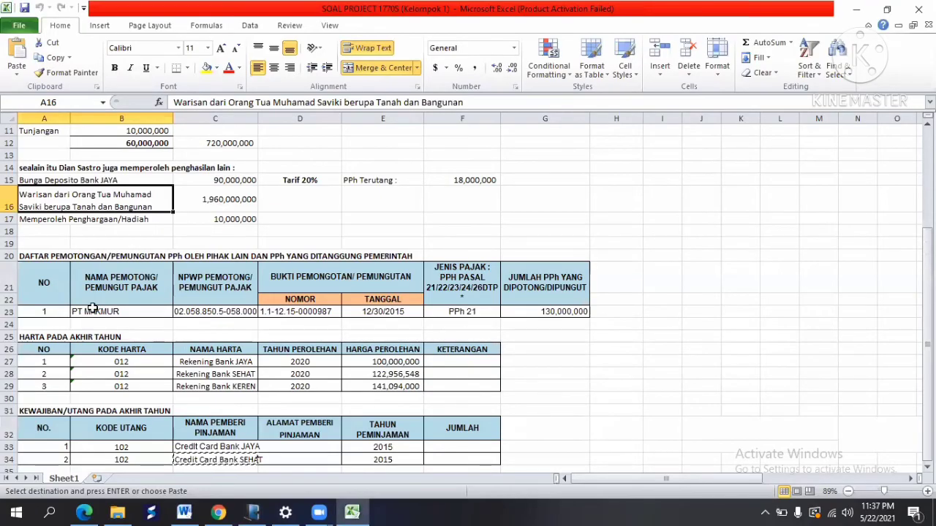
left_click(93, 310)
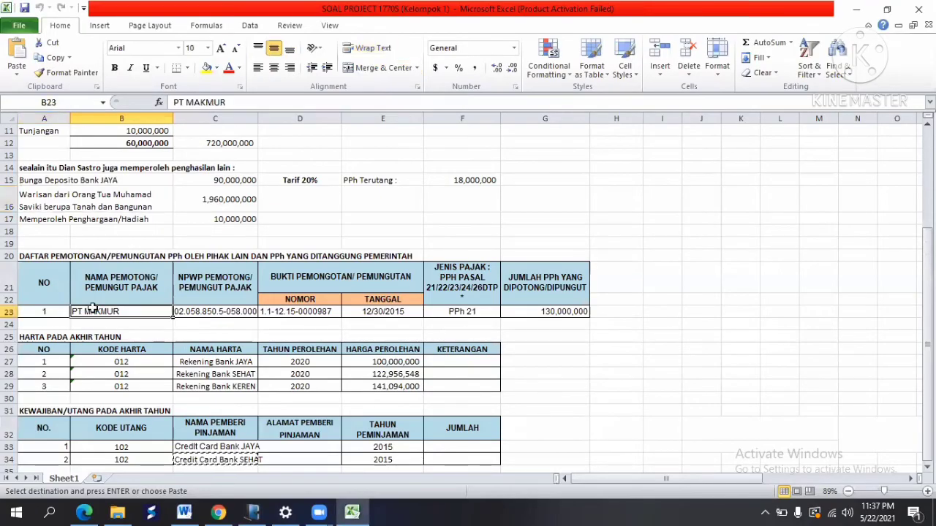
left_click(51, 57)
key("alt+Tab")
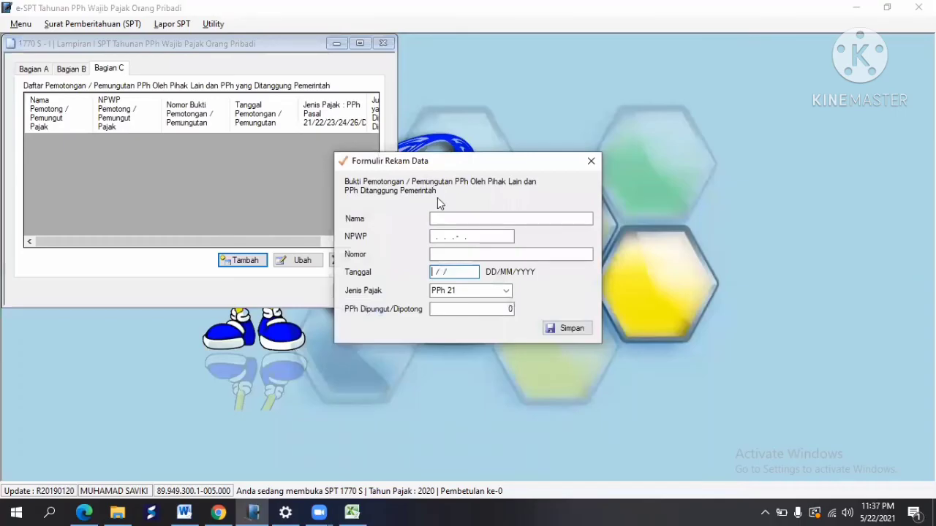
left_click(441, 215)
right_click(441, 215)
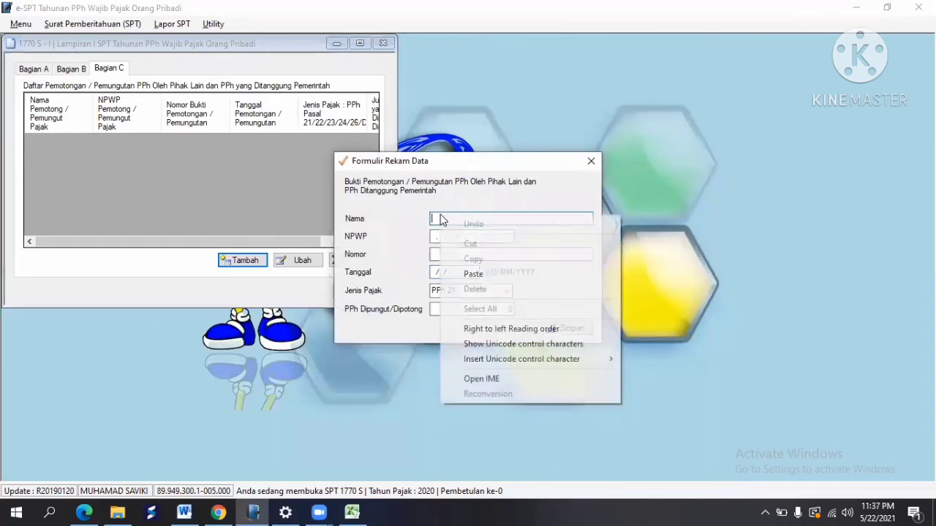
left_click(487, 273)
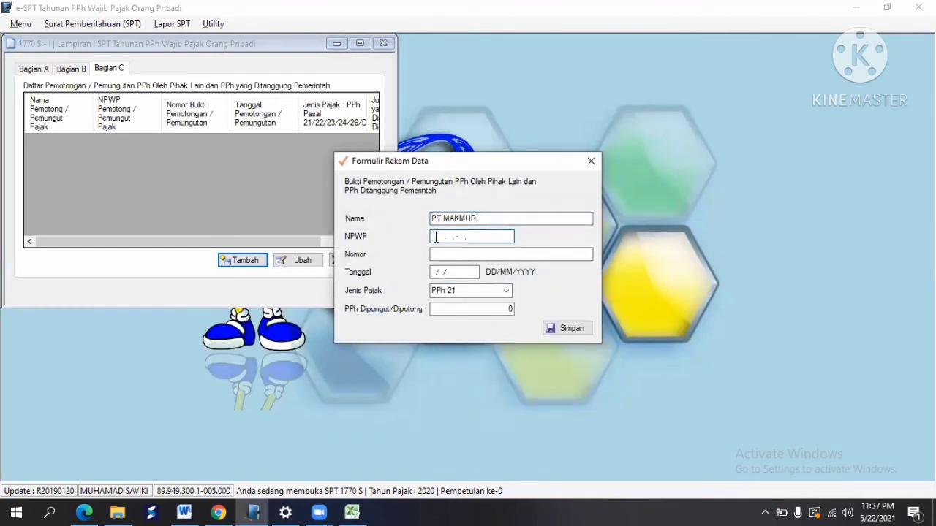
key("alt+Tab")
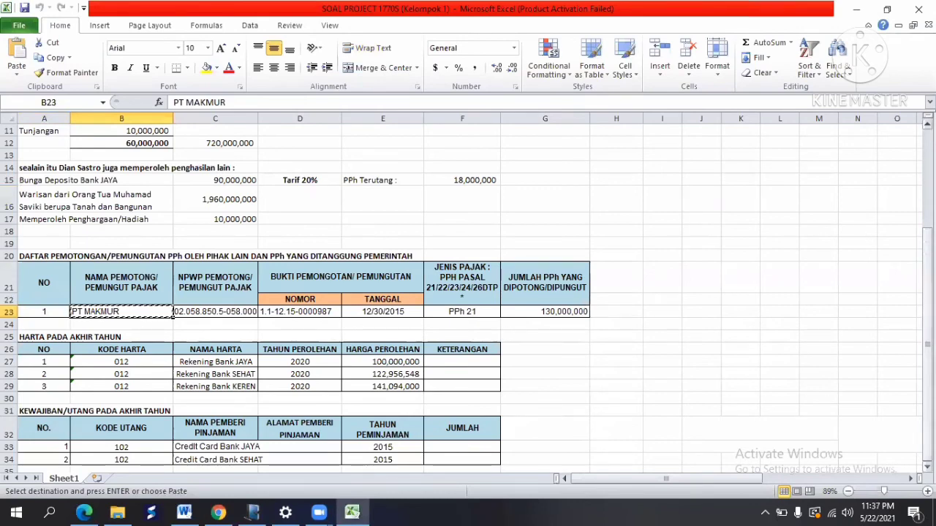
Step: Copy the NPWP from Excel cell B4 into the record's NPWP field, re-pasting after a bad paste
left_click_drag(927, 287, 926, 245)
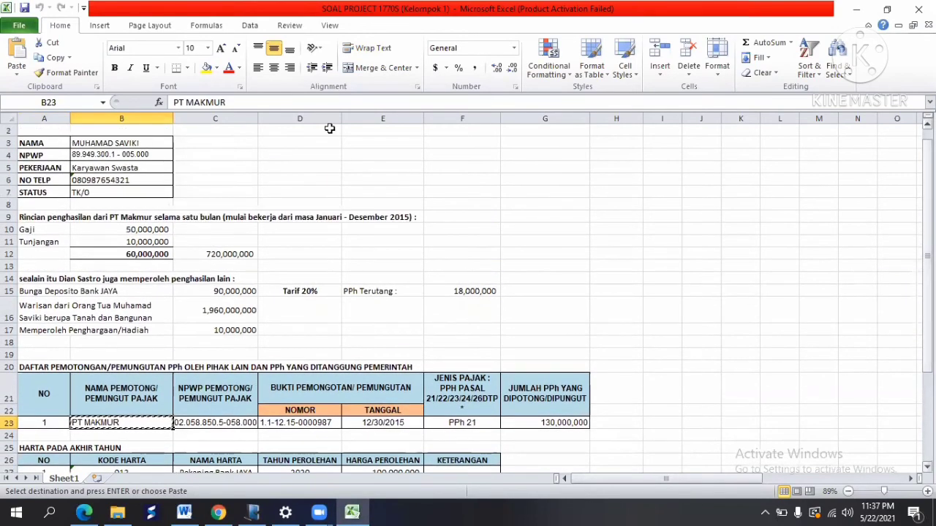
left_click(128, 154)
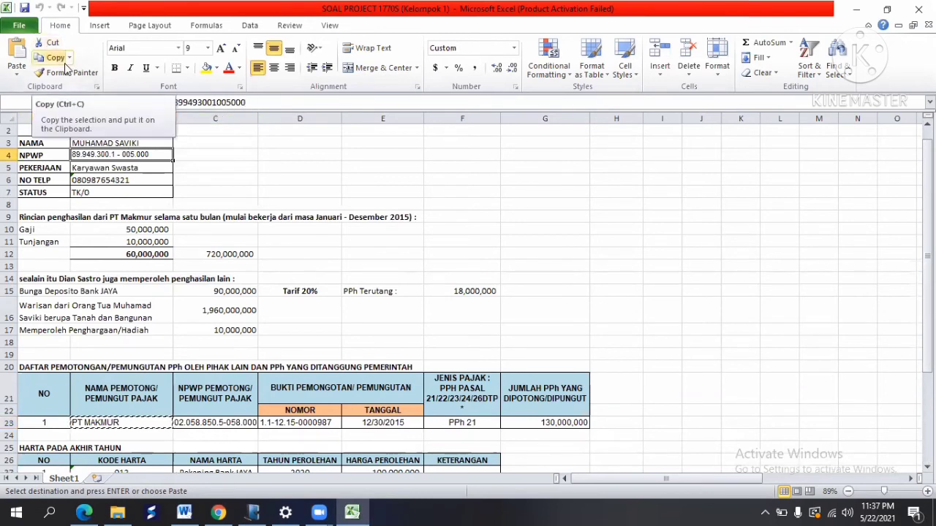
left_click(51, 64)
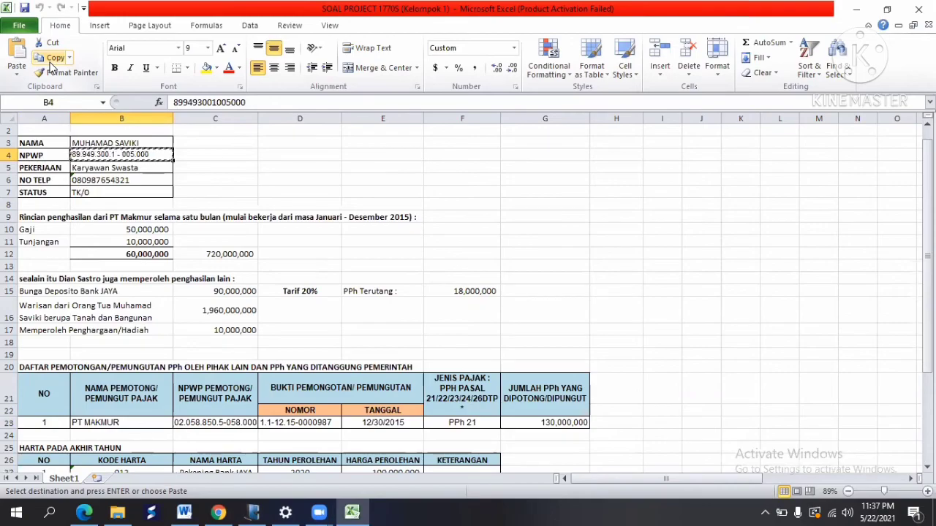
key("alt+Tab")
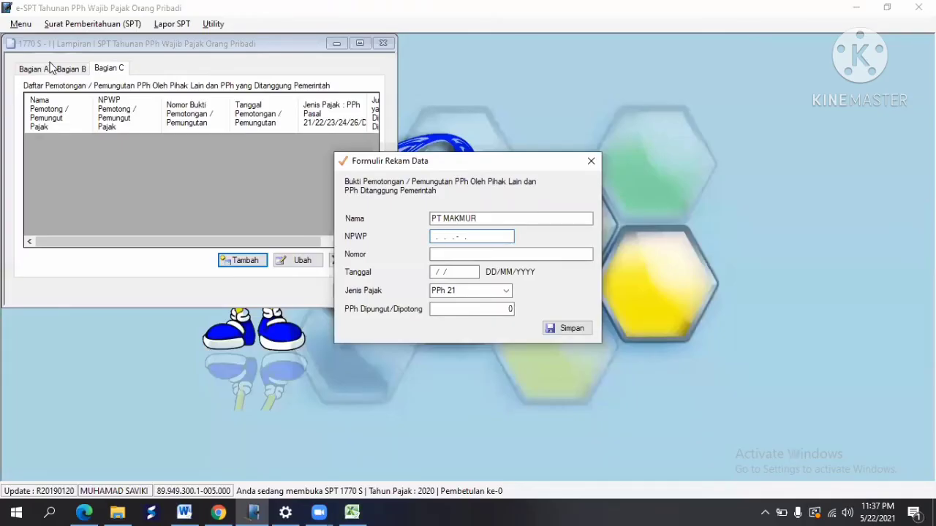
right_click(434, 233)
left_click(465, 293)
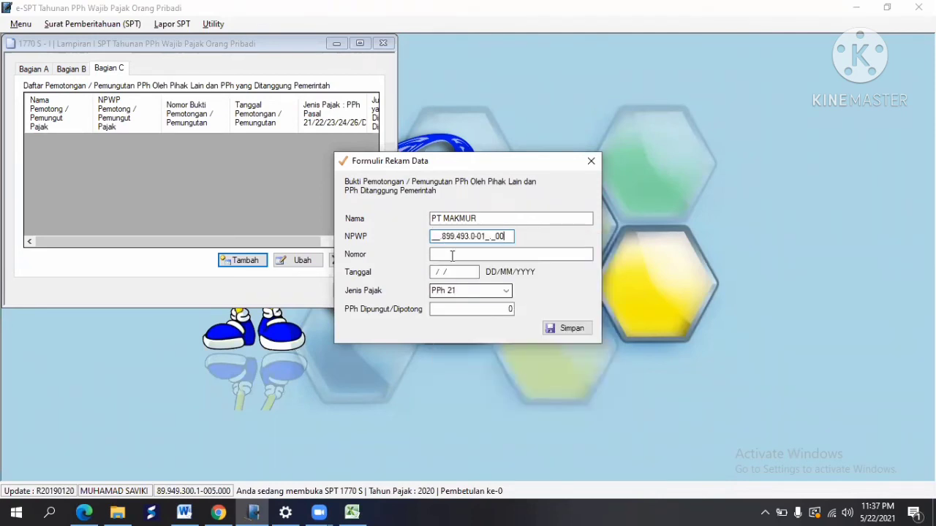
key("BackSpace")
key("BackSpace")
key("BackSpace")
key("BackSpace")
key("BackSpace")
key("BackSpace")
key("BackSpace")
key("BackSpace")
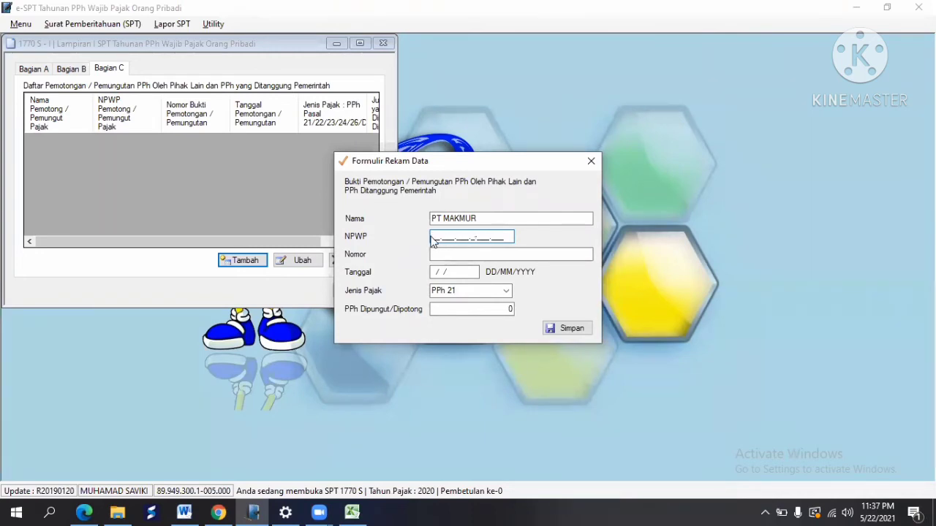
right_click(433, 235)
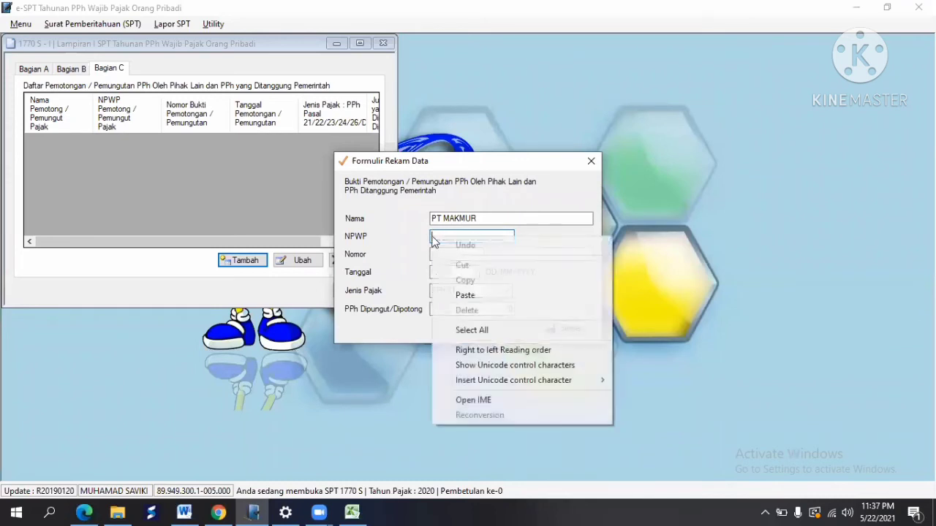
left_click(462, 295)
left_click(439, 254)
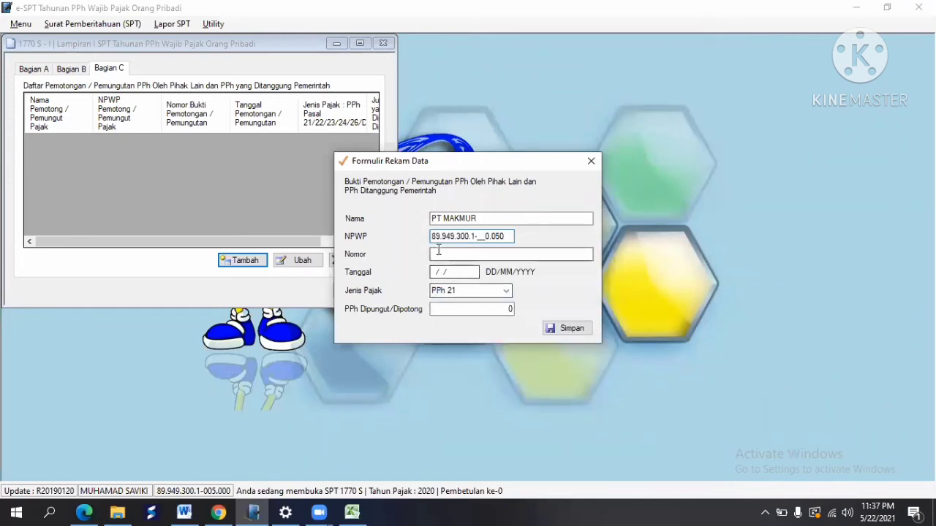
key("alt+Tab")
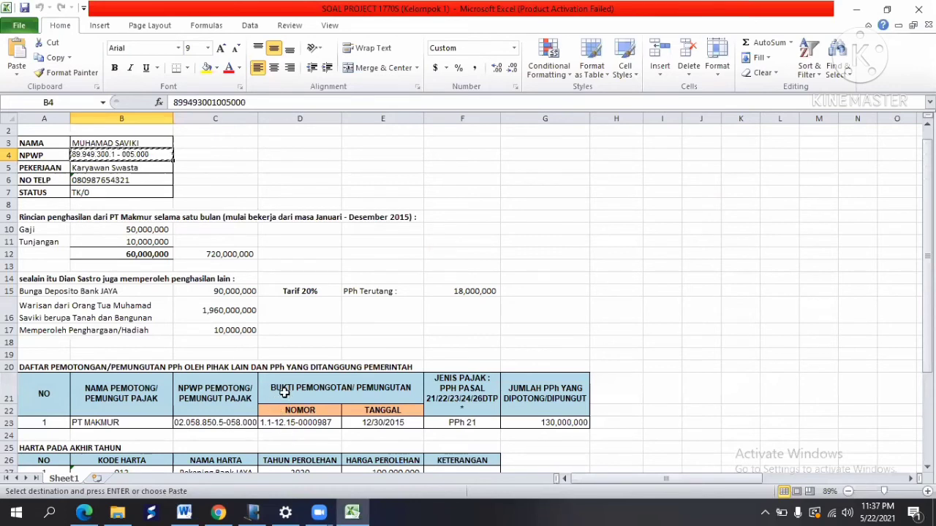
Step: Paste the slip number from cell D23 into Nomor and enter date 30/12/2020
left_click(294, 431)
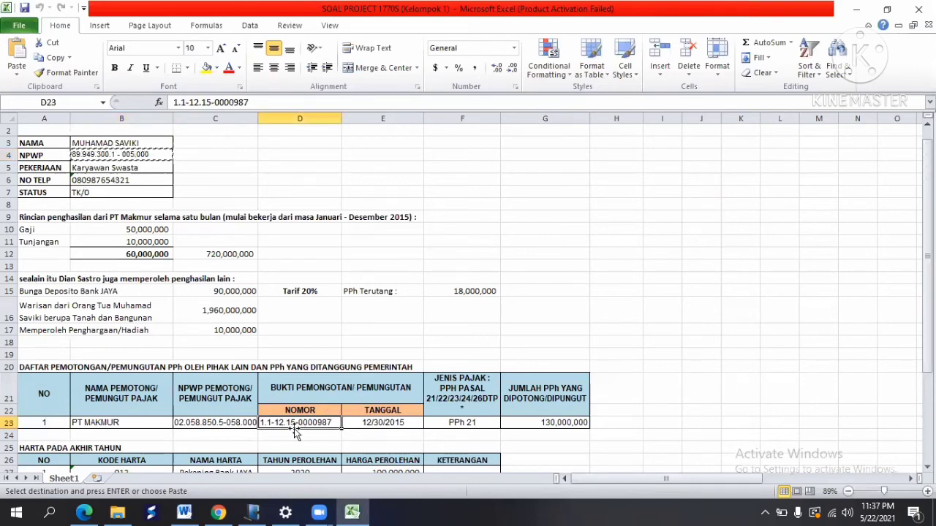
left_click(55, 58)
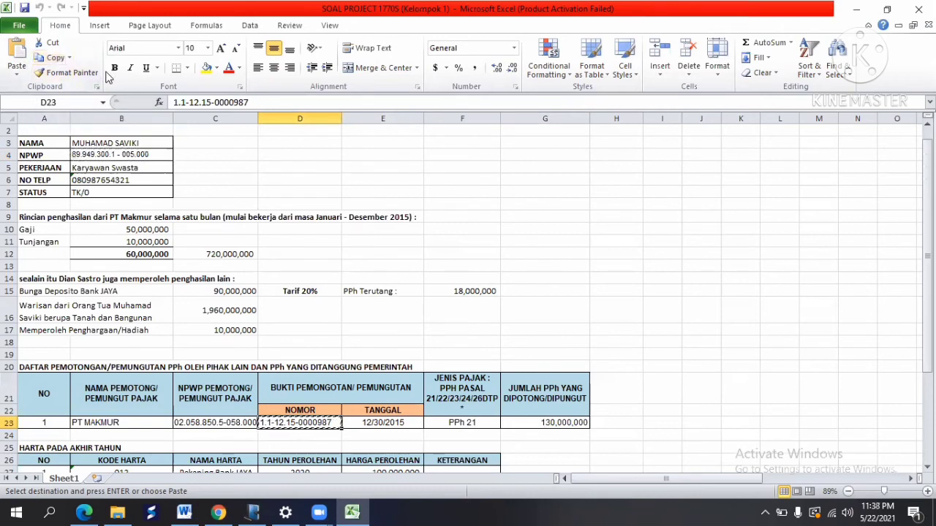
key("alt+Tab")
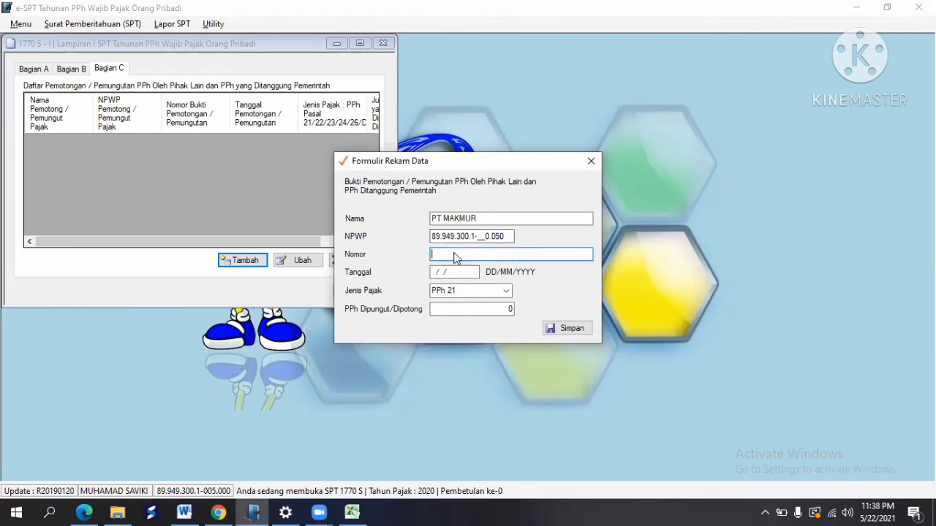
right_click(455, 255)
left_click(488, 314)
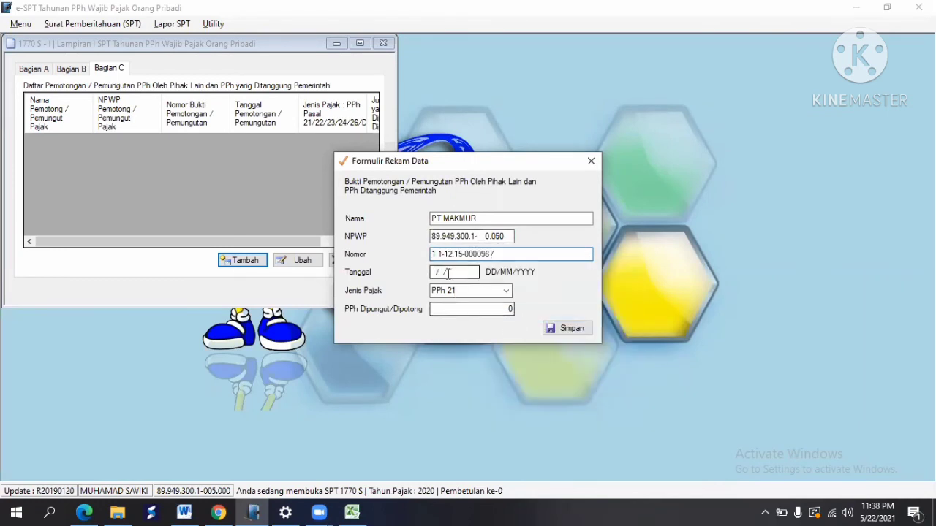
left_click(434, 272)
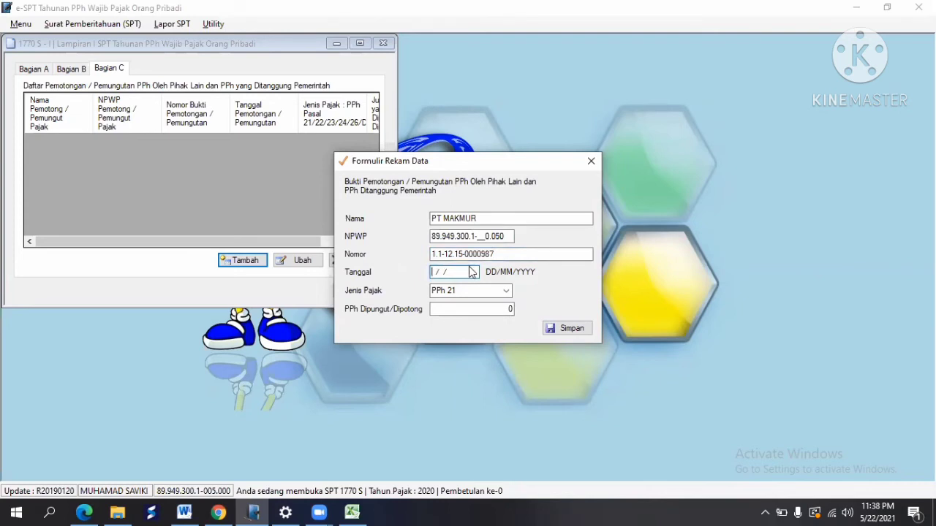
type("30/12/2020")
key("Tab")
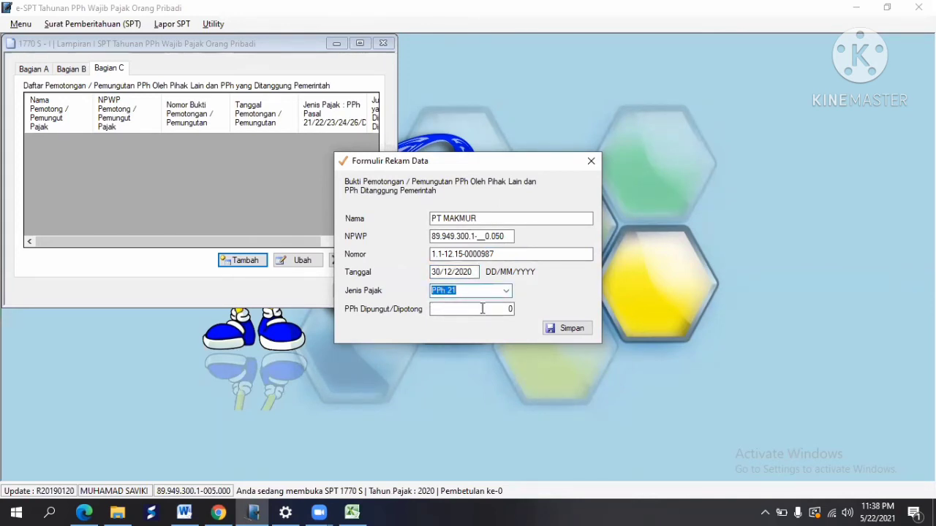
Step: Enter the withheld PPh amount of 130,000,000 from cell G23
left_click(482, 308)
key("alt+Tab")
left_click(548, 422)
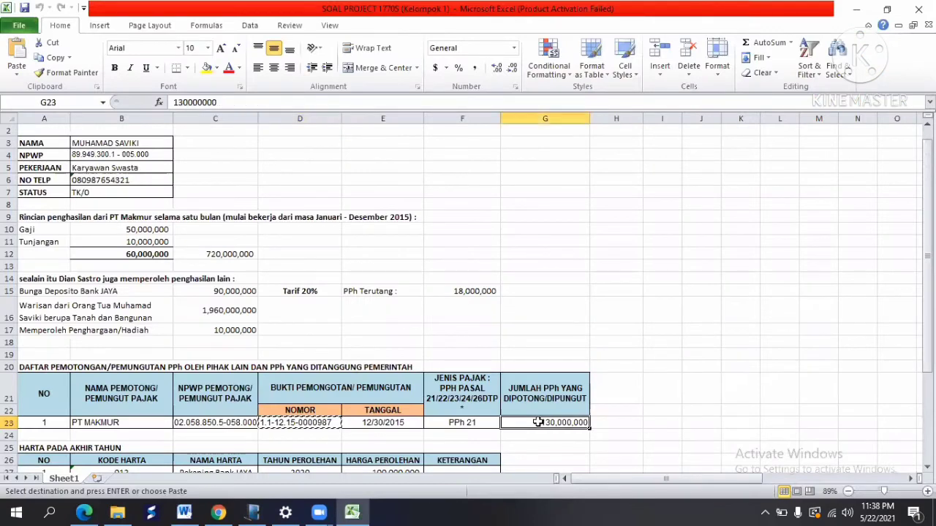
key("ctrl+c")
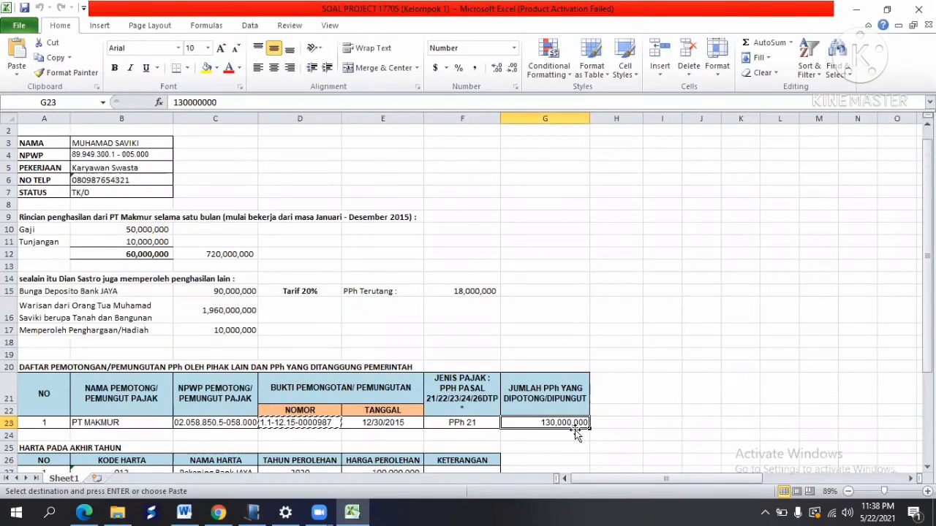
key("alt+Tab")
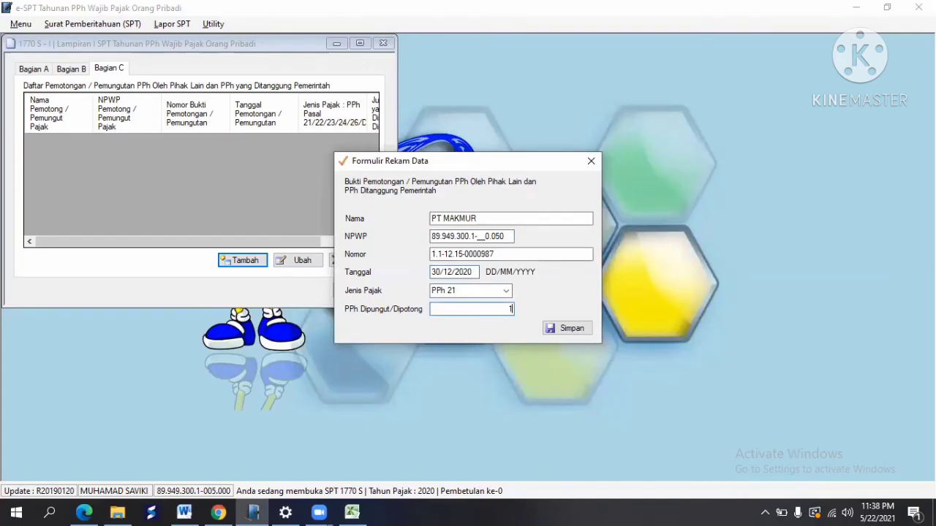
type("130,000,")
type("000")
key("Tab")
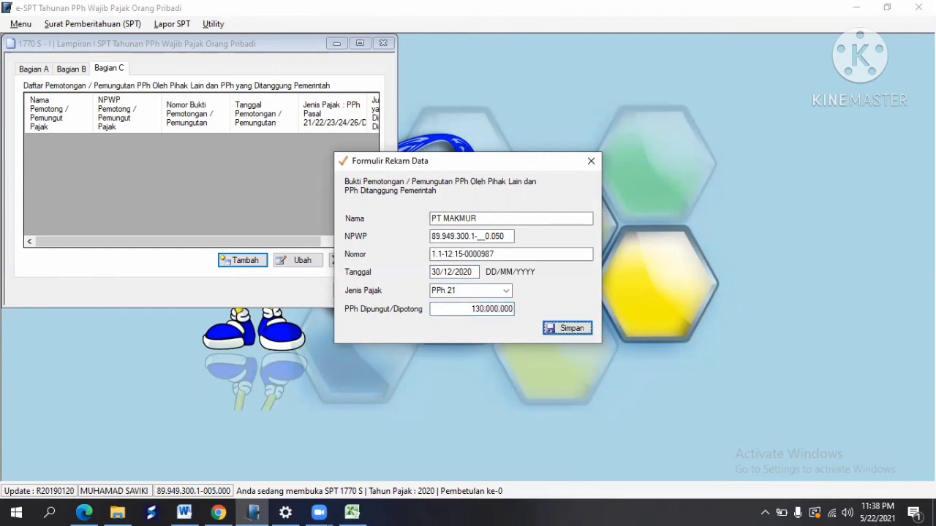
Step: Save the withholding record after replacing the invalid NPWP with the withholder's correct NPWP
left_click(576, 331)
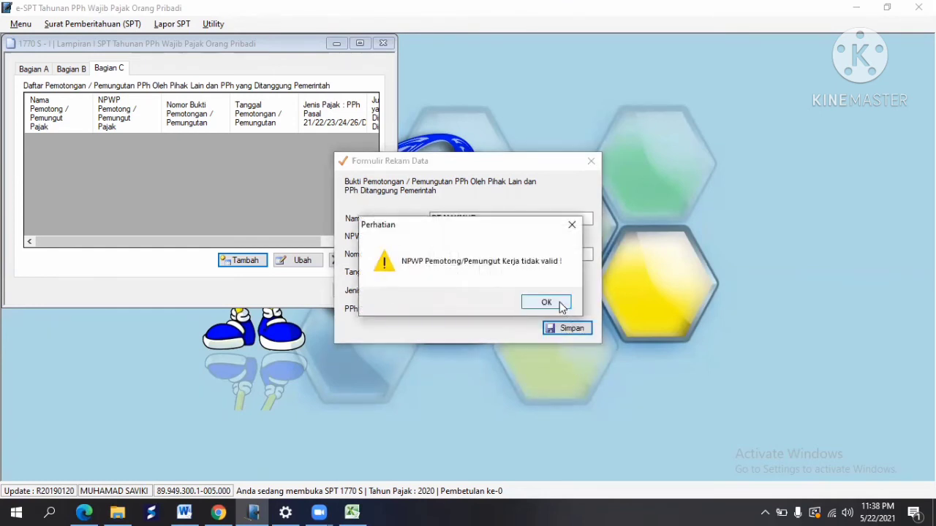
left_click(560, 304)
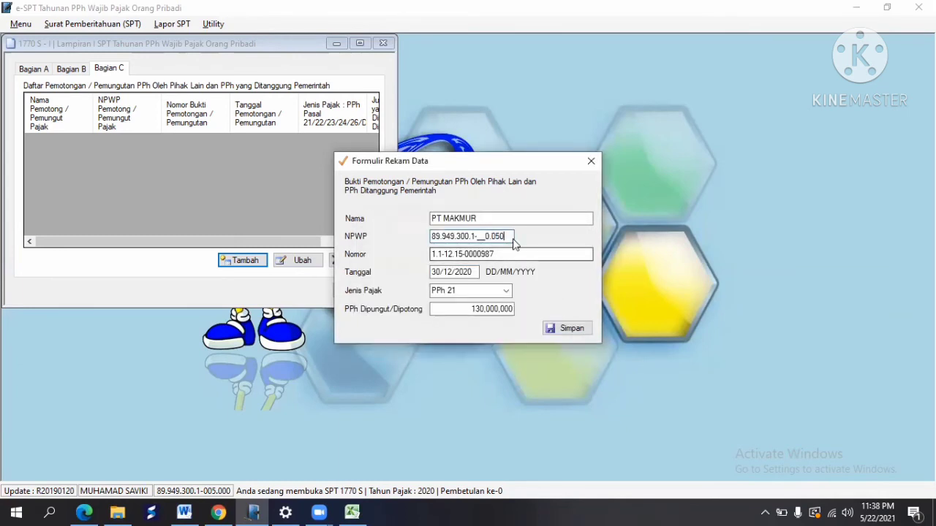
left_click_drag(507, 237, 428, 242)
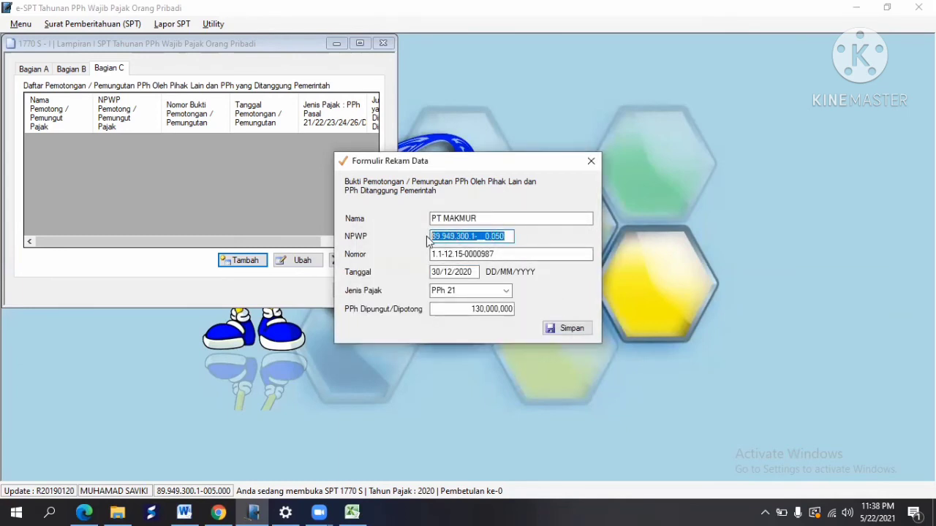
key("BackSpace")
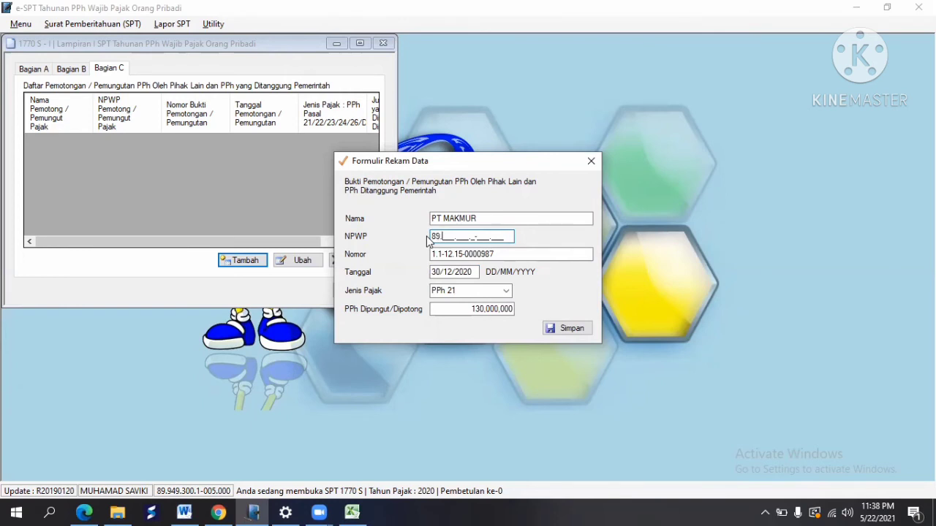
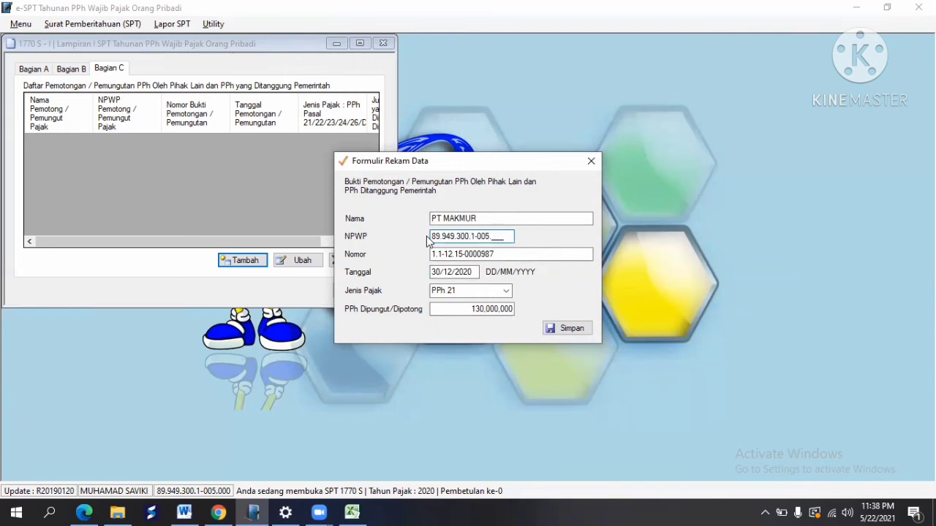
left_click(572, 329)
left_click(519, 306)
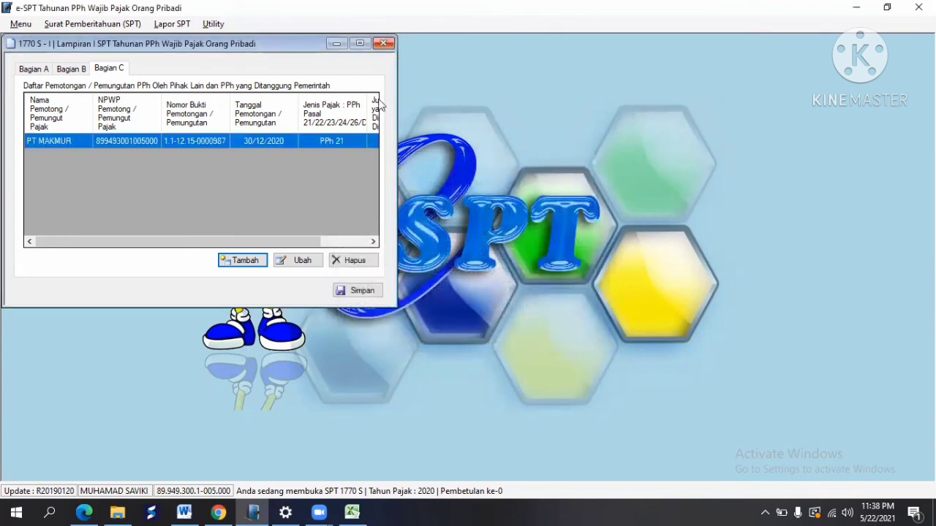
Step: Save the Lampiran I data and close the Lampiran I window
left_click(361, 291)
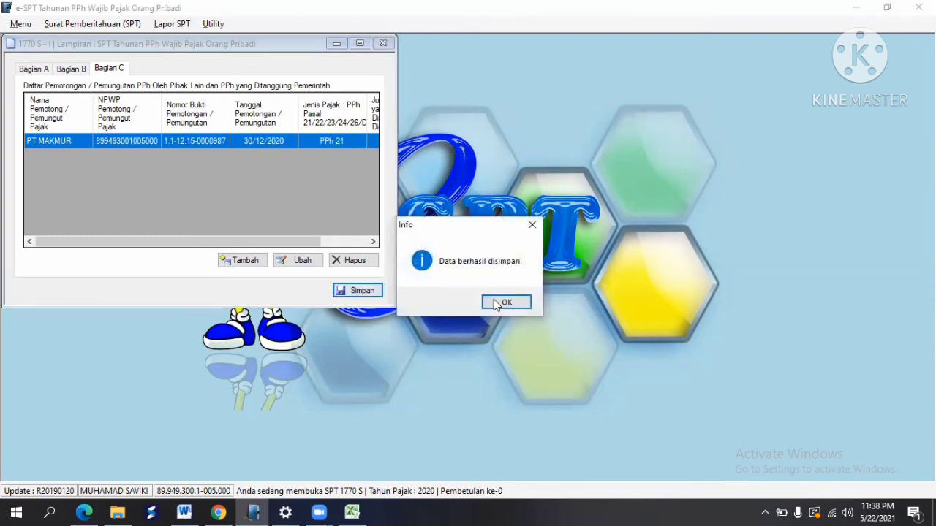
left_click(502, 307)
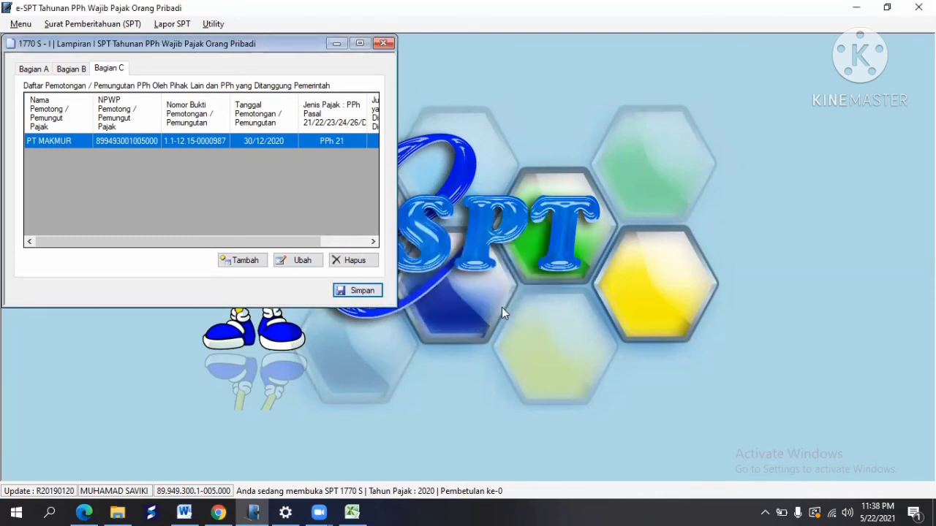
left_click(390, 45)
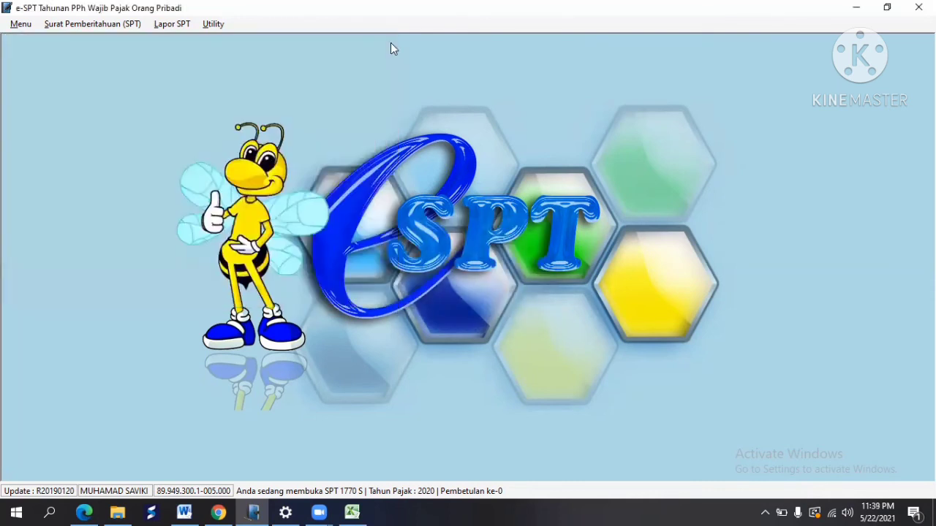
Step: Open the 1770 S Induk form at its Bagian A section
left_click(134, 28)
mouse_move(111, 102)
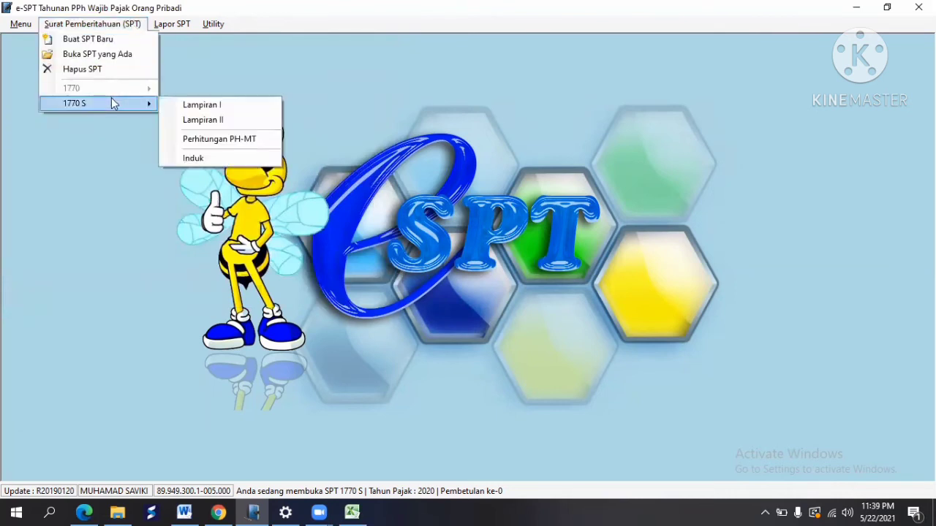
left_click(228, 159)
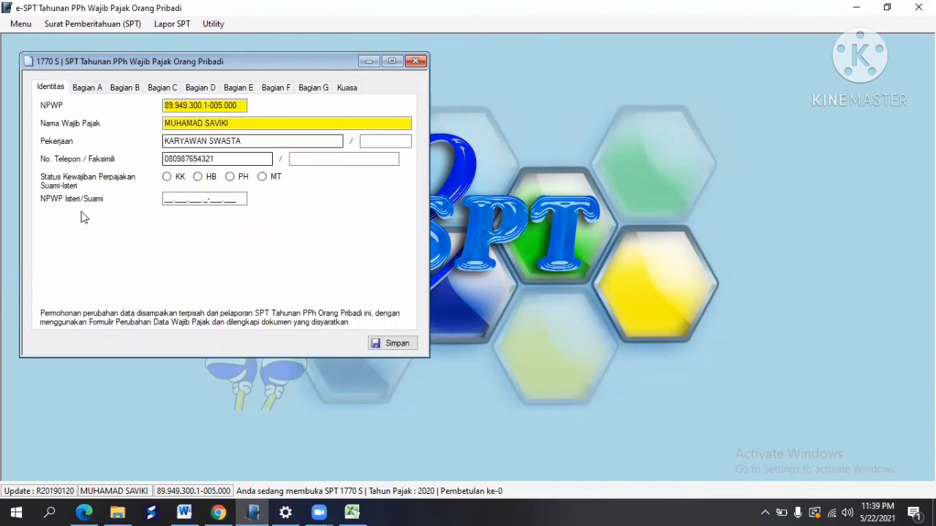
left_click(81, 92)
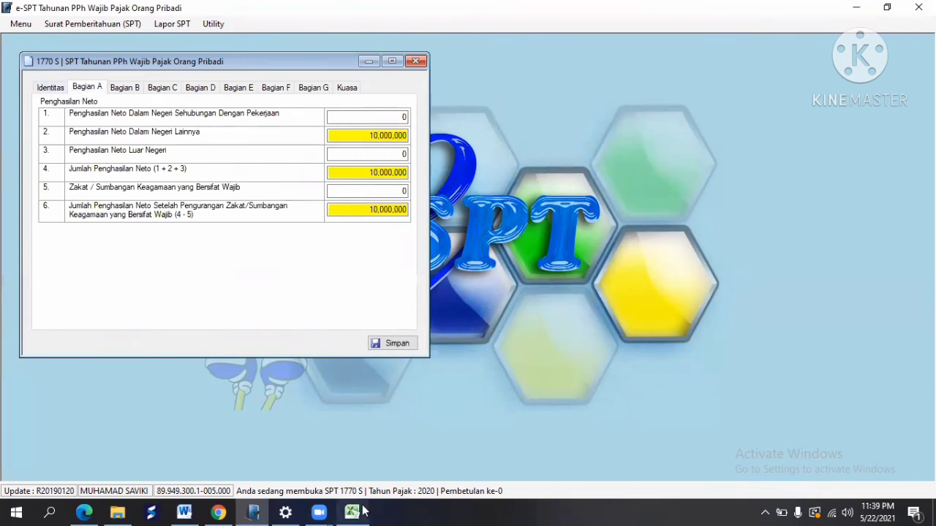
Step: Enter 720,000,000 as net domestic employment income after checking cell C12 in Excel
left_click(357, 439)
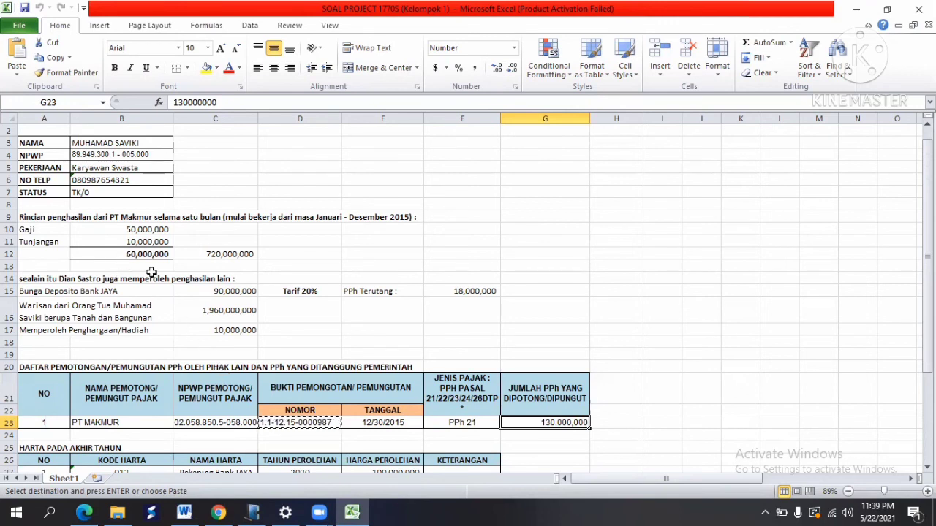
left_click(203, 255)
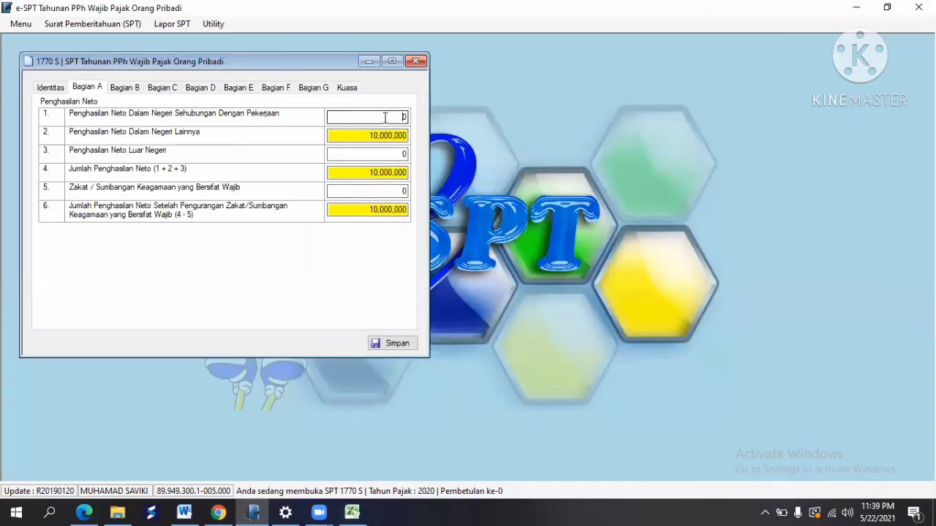
left_click(385, 117)
type("720,")
type("000,000")
key("Tab")
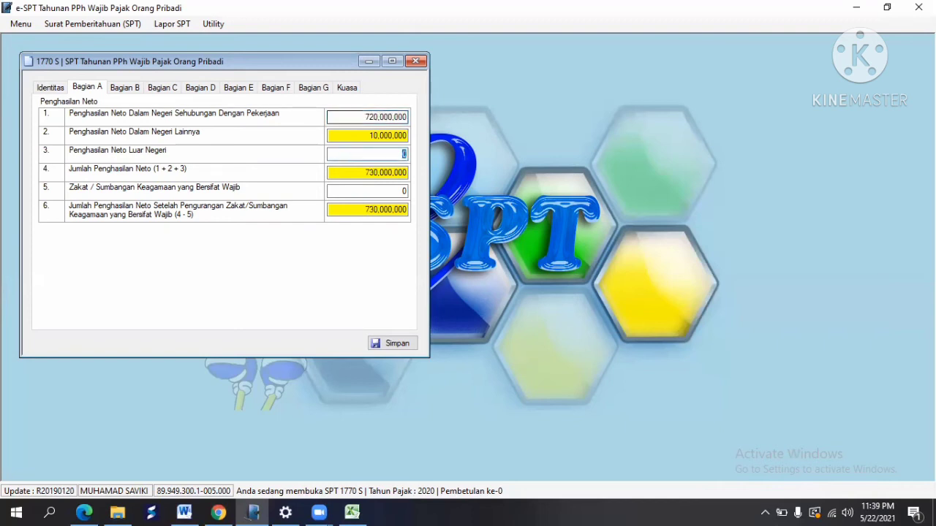
left_click(139, 94)
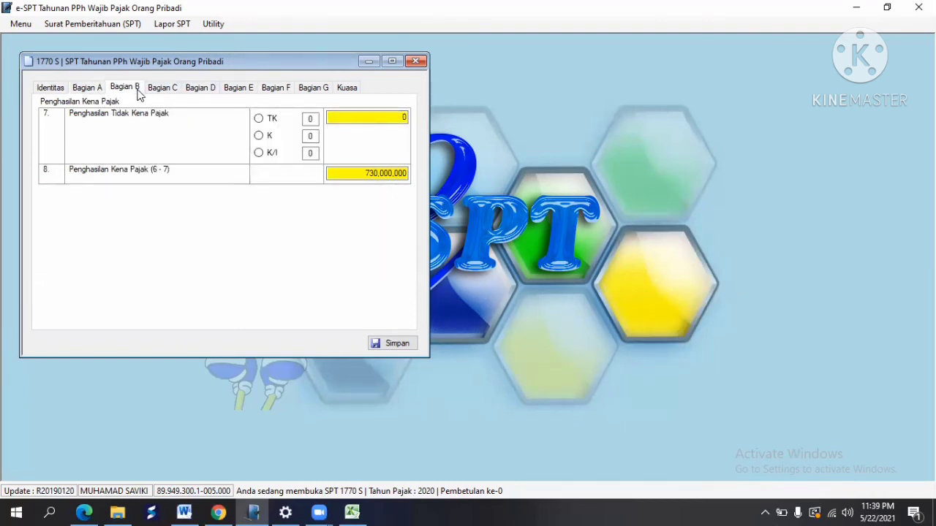
Step: Select status TK, then change the 36,000,000 PTKP rate's end year to 2016 in Utility settings
left_click(259, 119)
left_click(211, 28)
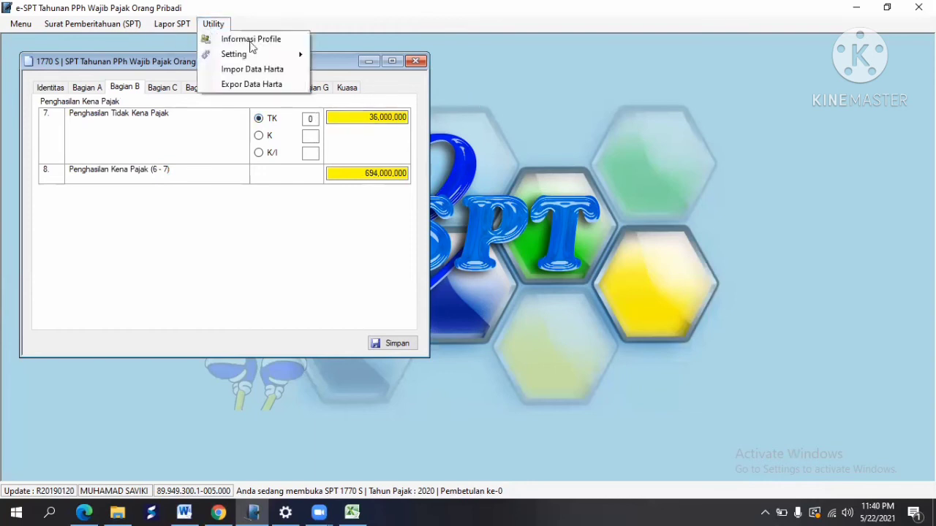
mouse_move(258, 57)
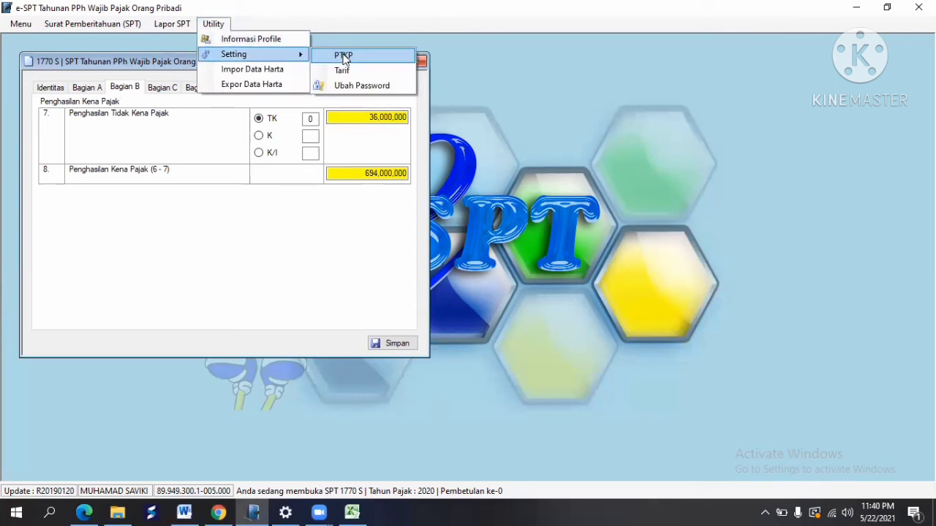
left_click(343, 57)
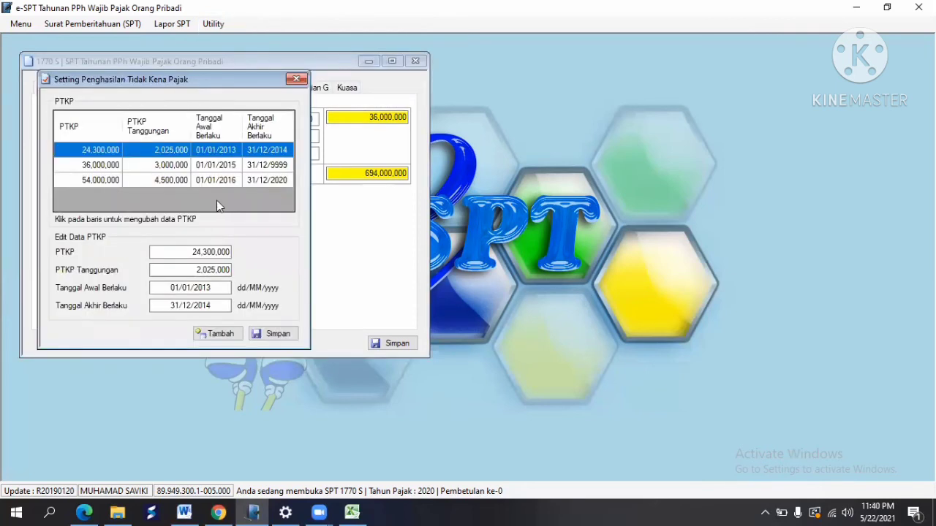
left_click(217, 165)
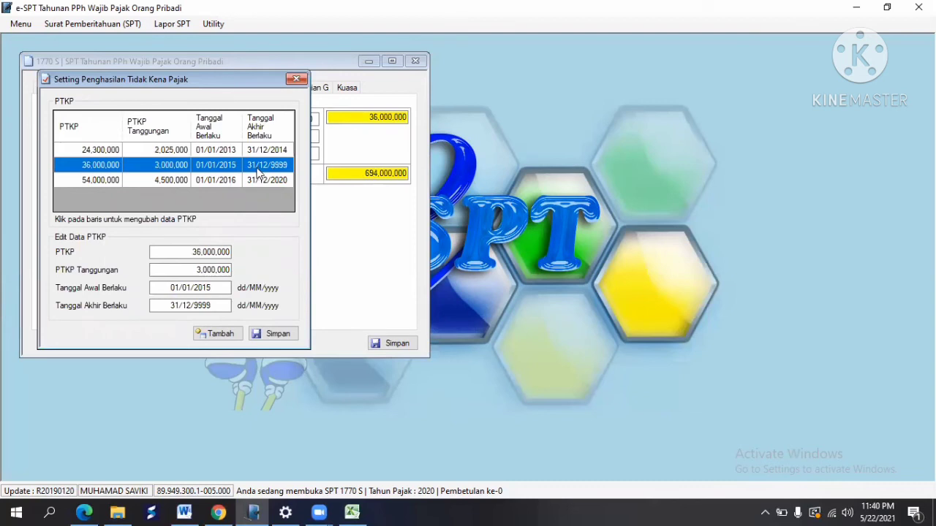
left_click(214, 305)
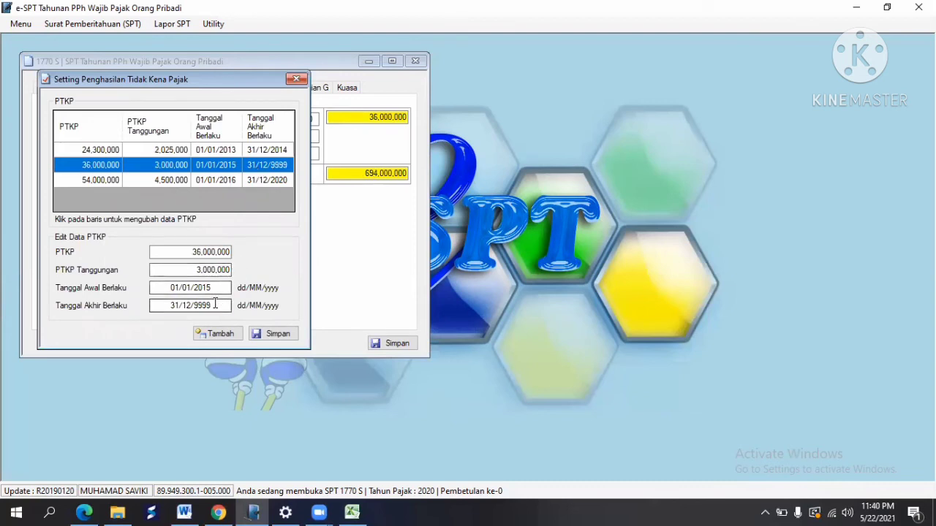
key("BackSpace")
key("BackSpace")
key("BackSpace")
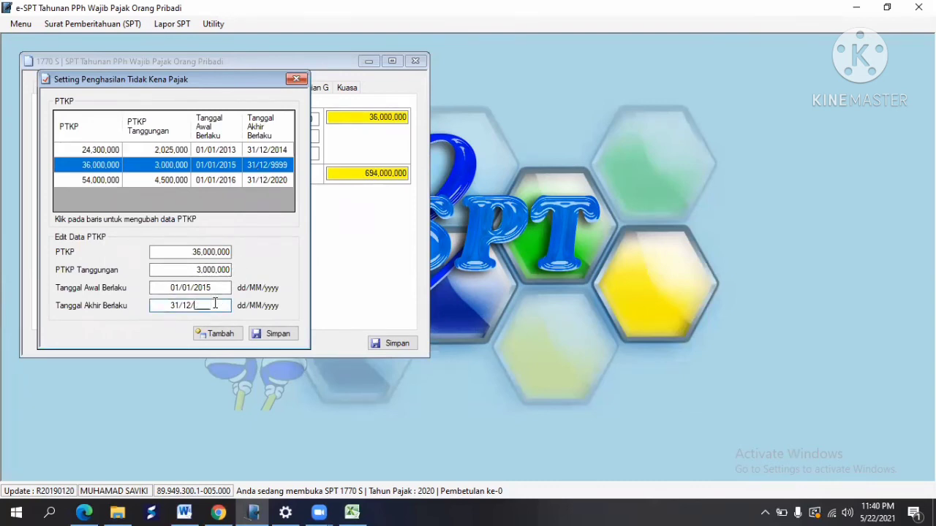
type("2016")
key("Tab")
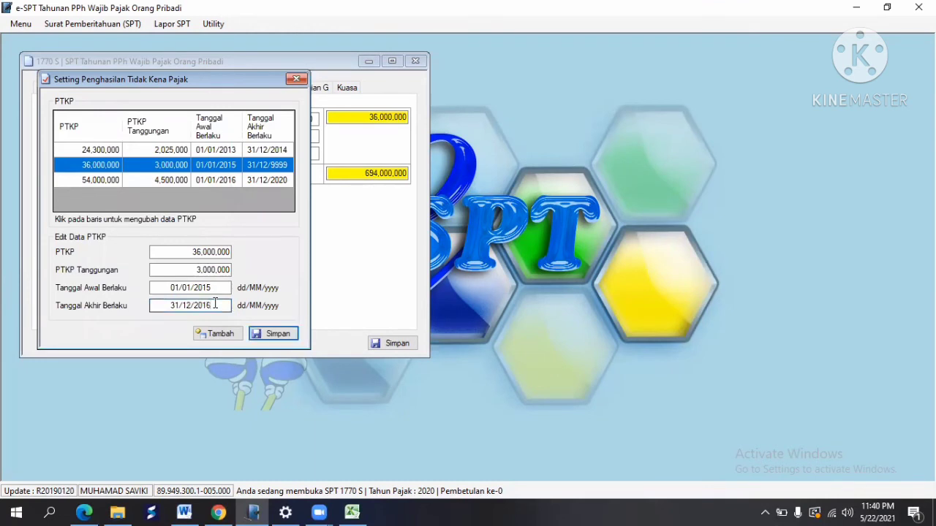
Step: Set the 36,000,000 PTKP end date to 31/12/2016, save it, and close settings and return
left_click(206, 181)
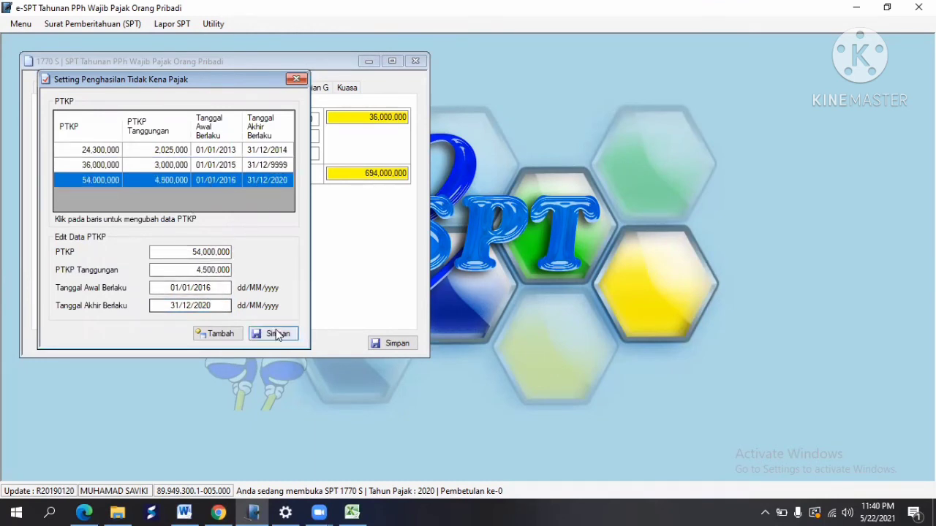
left_click(226, 166)
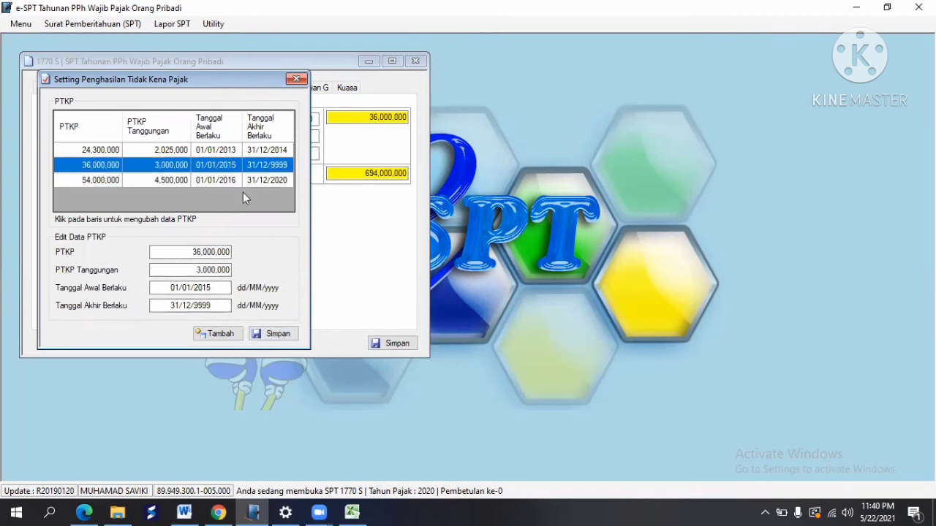
left_click(217, 305)
key("BackSpace")
key("BackSpace")
key("BackSpace")
key("BackSpace")
type("2016")
left_click(251, 335)
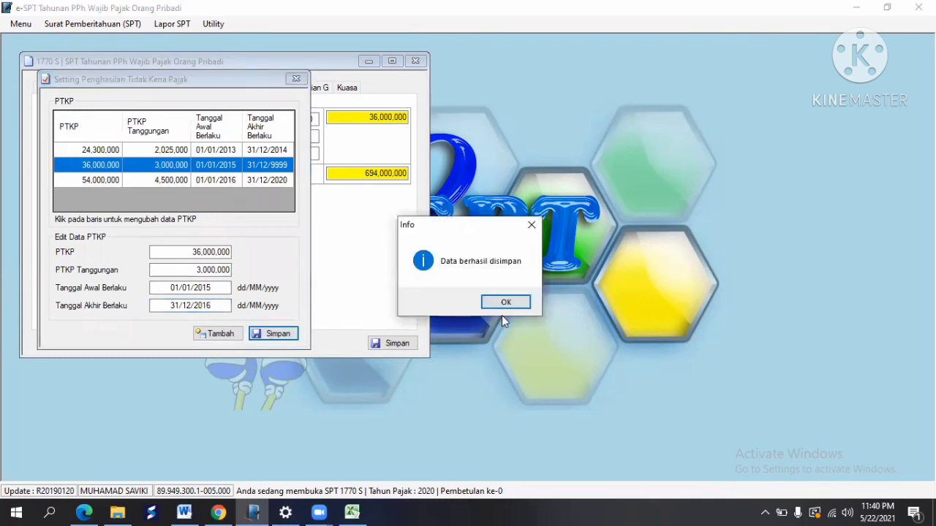
left_click(506, 302)
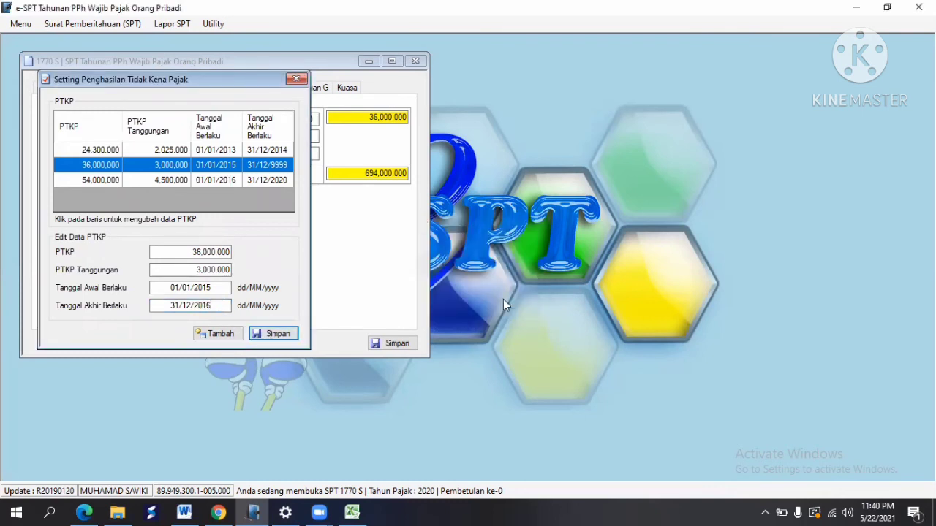
left_click(298, 80)
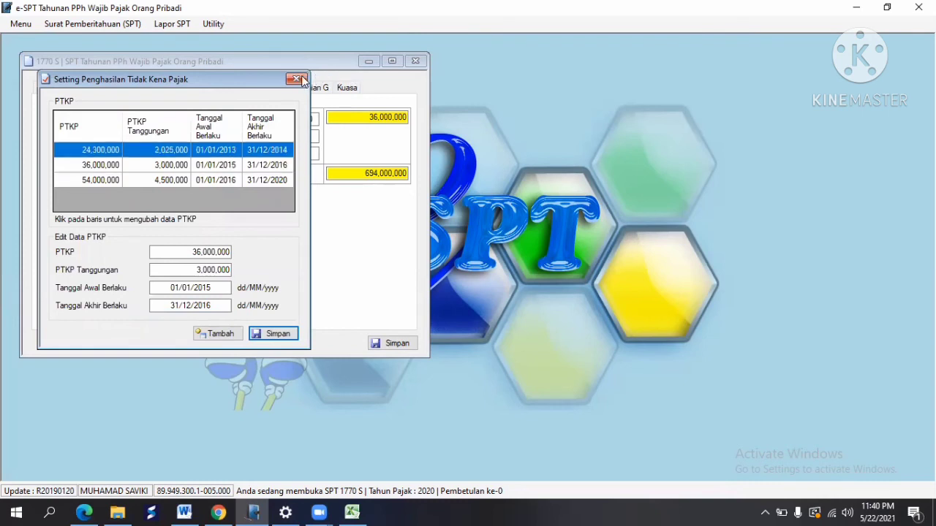
left_click(415, 61)
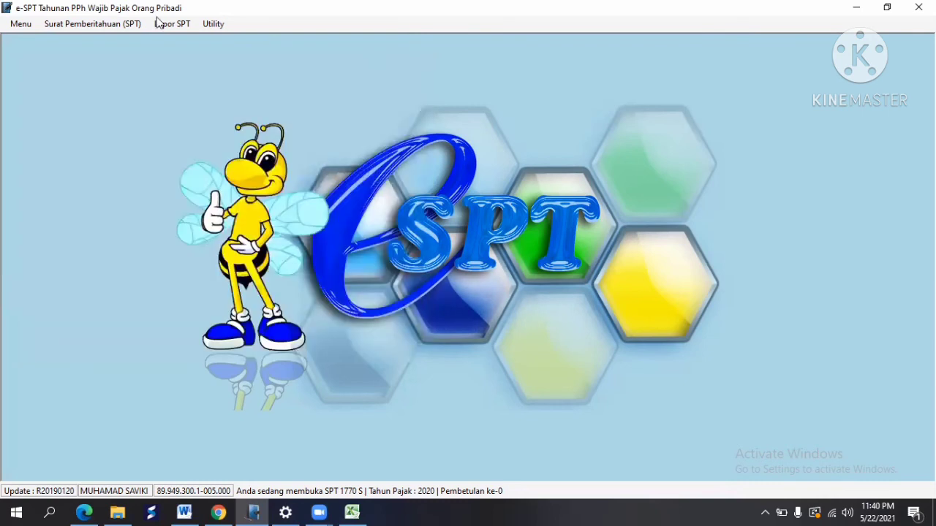
Step: Reopen the 1770 S Induk form and select TK in Bagian B for a 54,000,000 PTKP
left_click(109, 24)
mouse_move(100, 104)
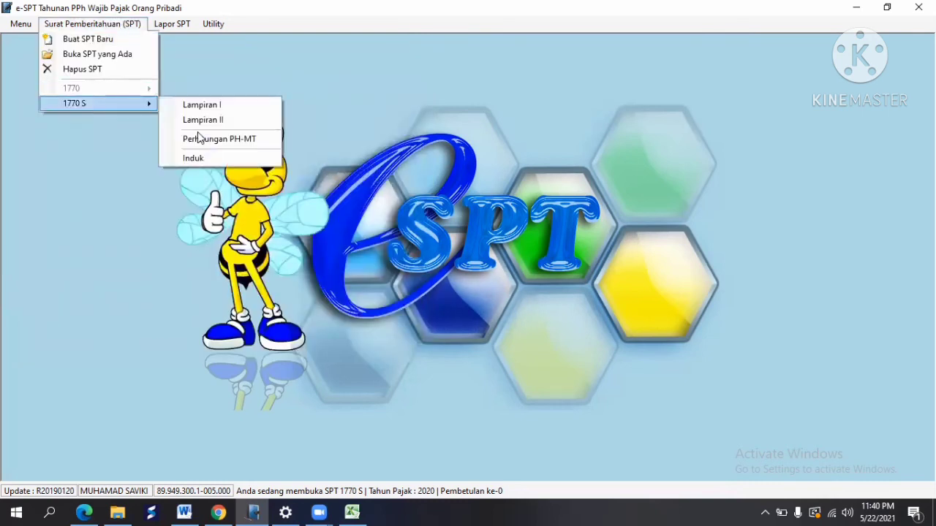
left_click(210, 158)
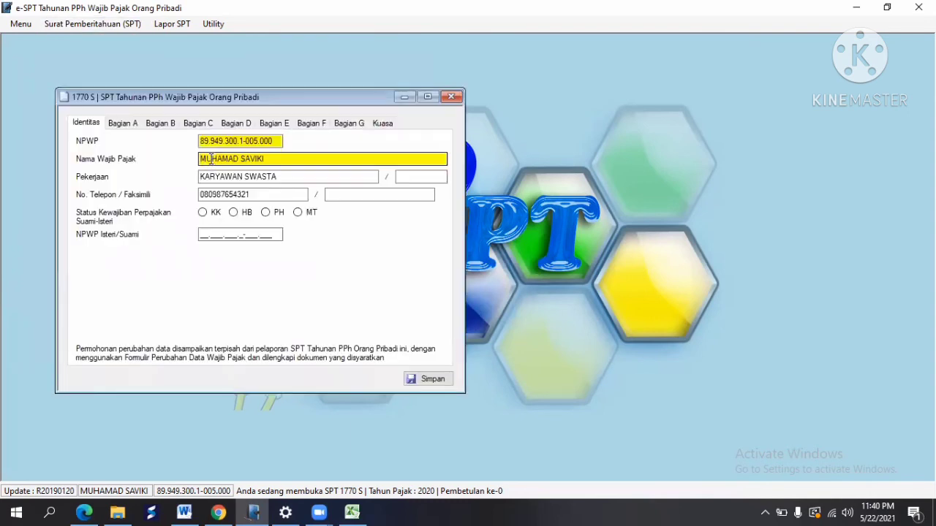
left_click(162, 125)
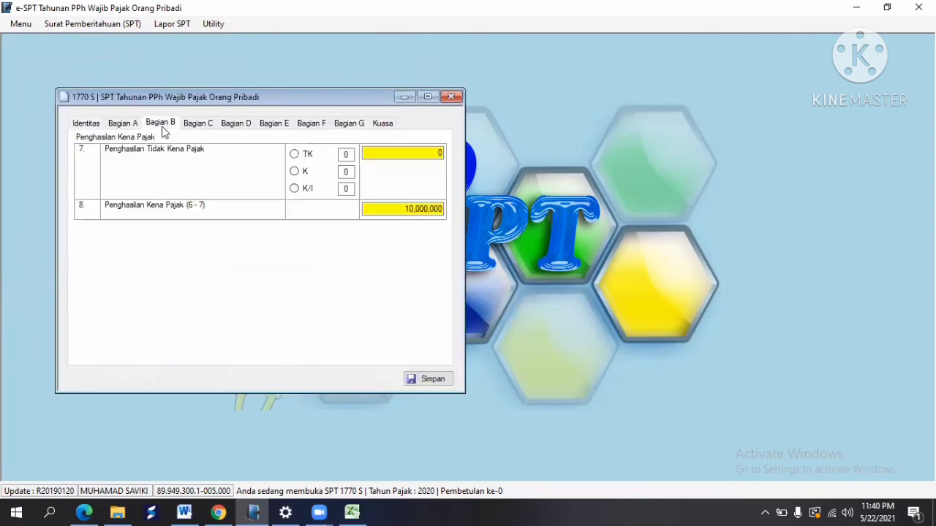
left_click(293, 156)
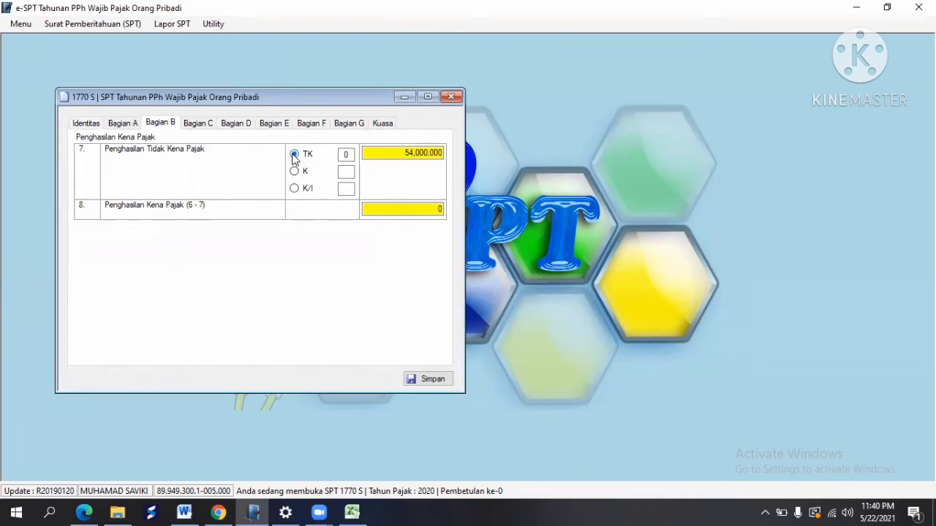
Step: Review Bagian C tax payable and move on to the Bagian D tax credit section
left_click(207, 125)
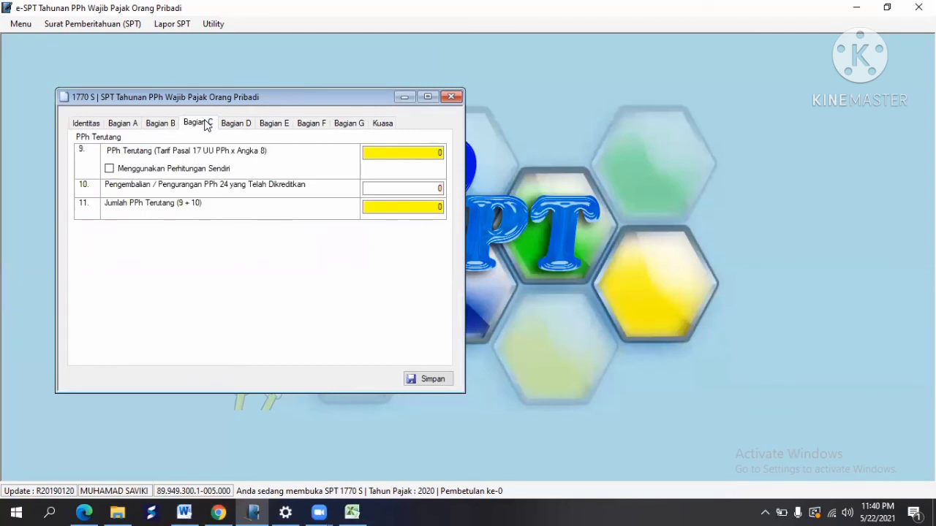
left_click(154, 124)
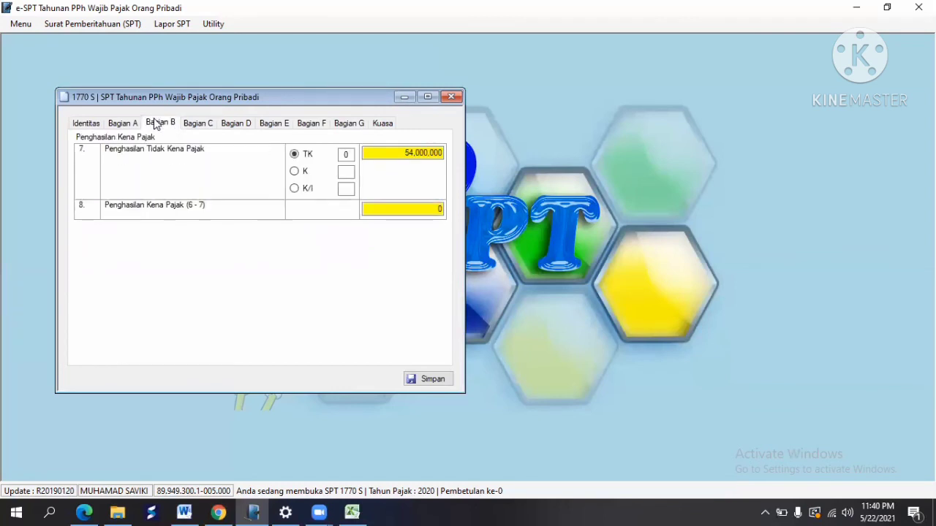
left_click(210, 125)
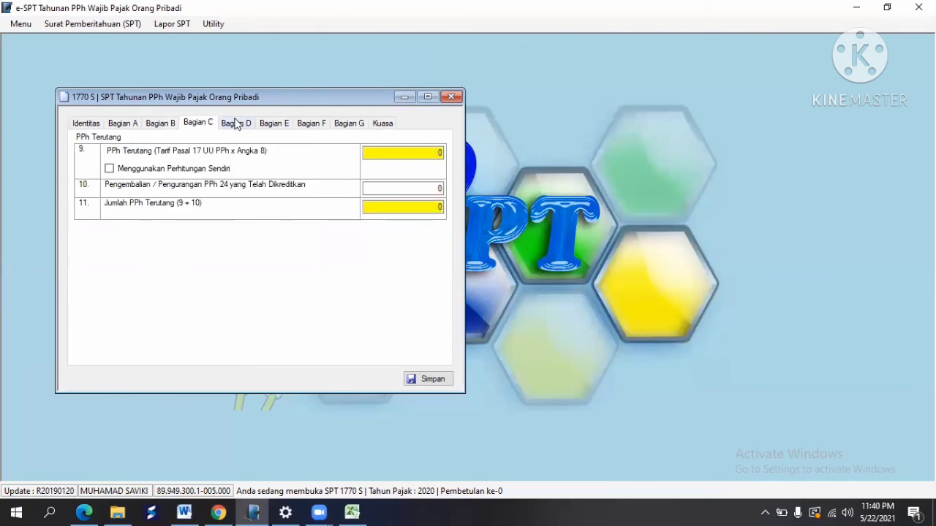
left_click(235, 124)
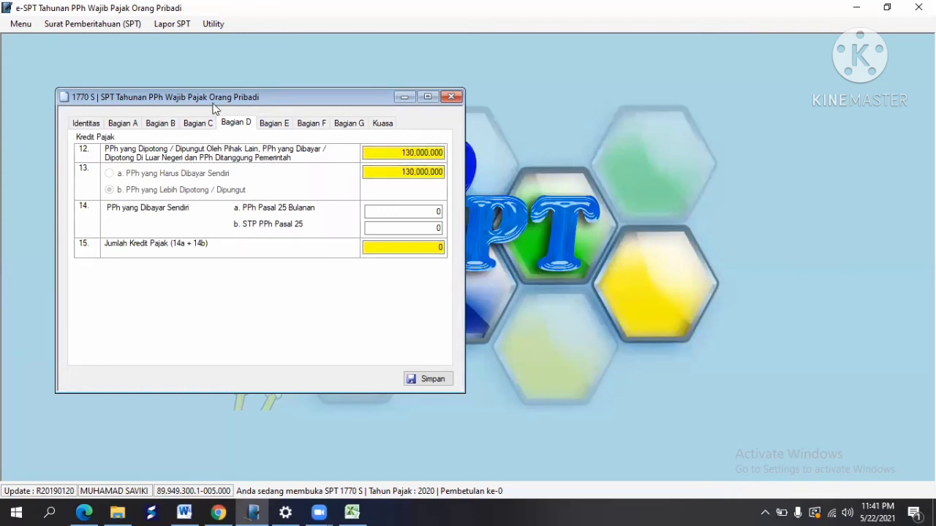
Step: Step through Bagian E, F and G and tick the Fotokopi Formulir 1721-A1 attachment
left_click(272, 124)
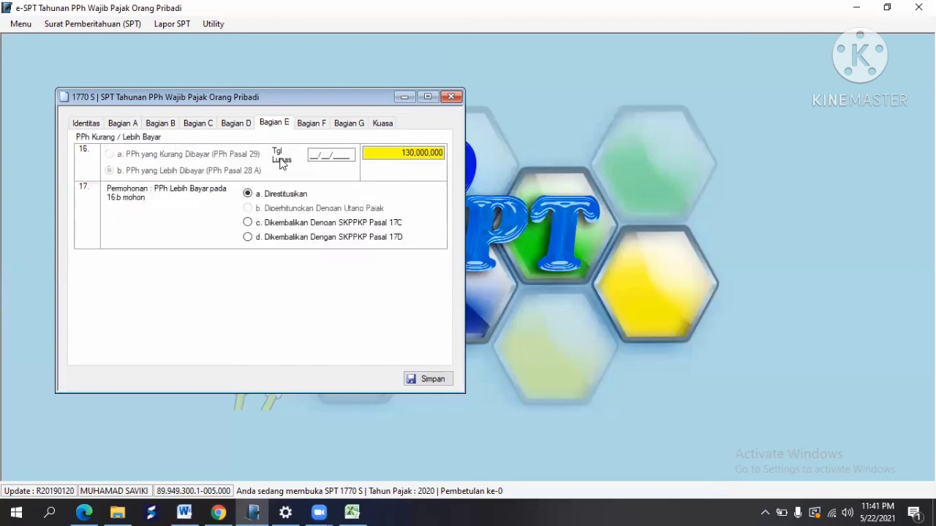
left_click(310, 154)
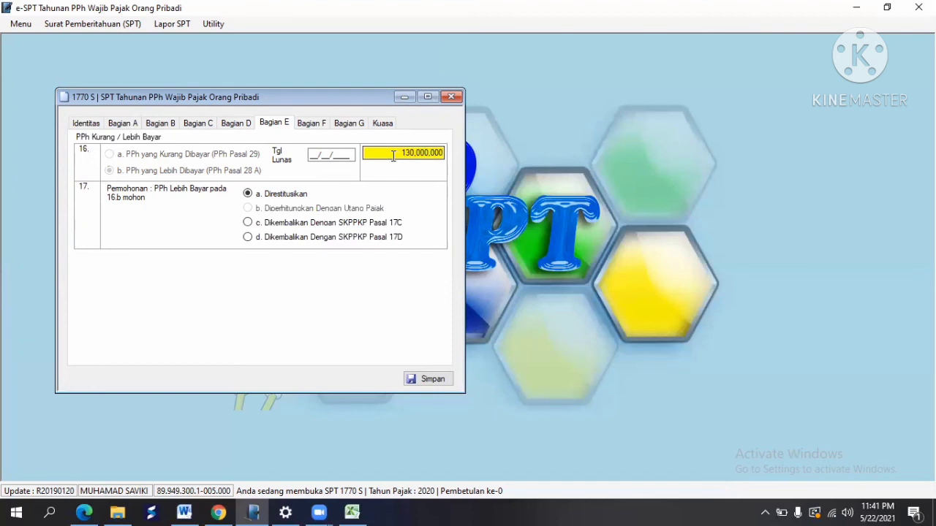
left_click(318, 125)
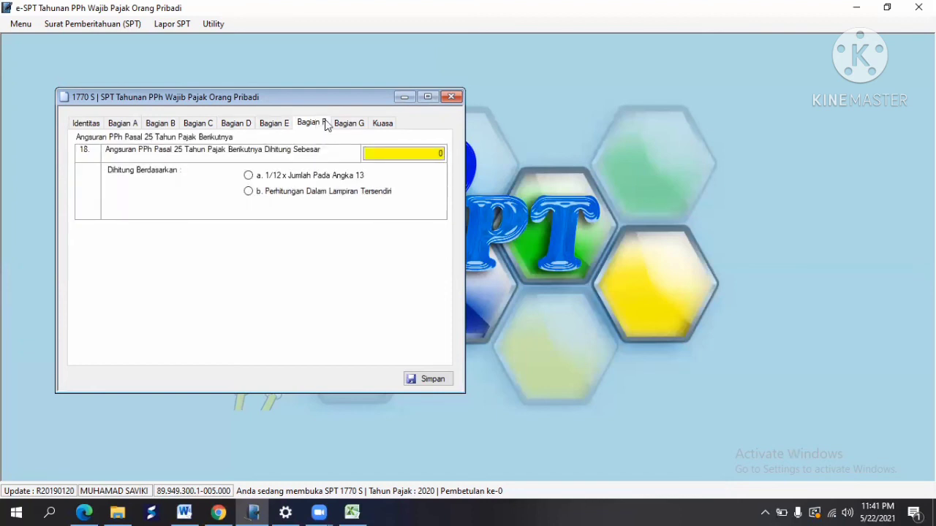
left_click(352, 129)
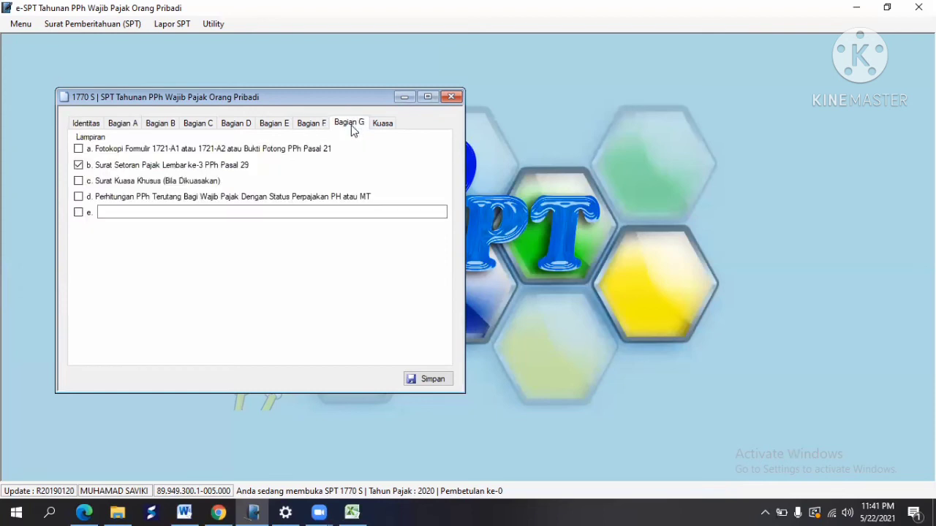
left_click(80, 149)
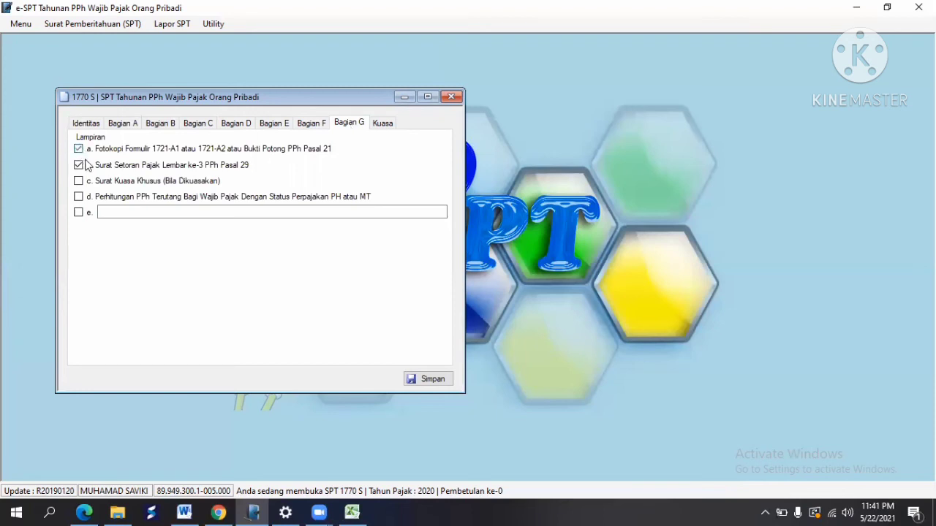
Step: Sign the Kuasa declaration as Wajib Pajak dated 31/12/2020, save it, and close the 1770 S form
left_click(384, 124)
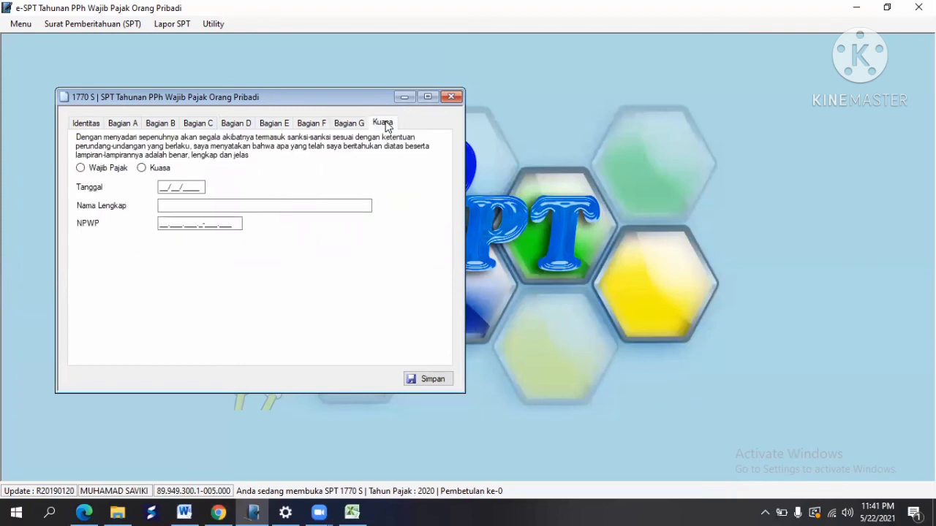
left_click(81, 169)
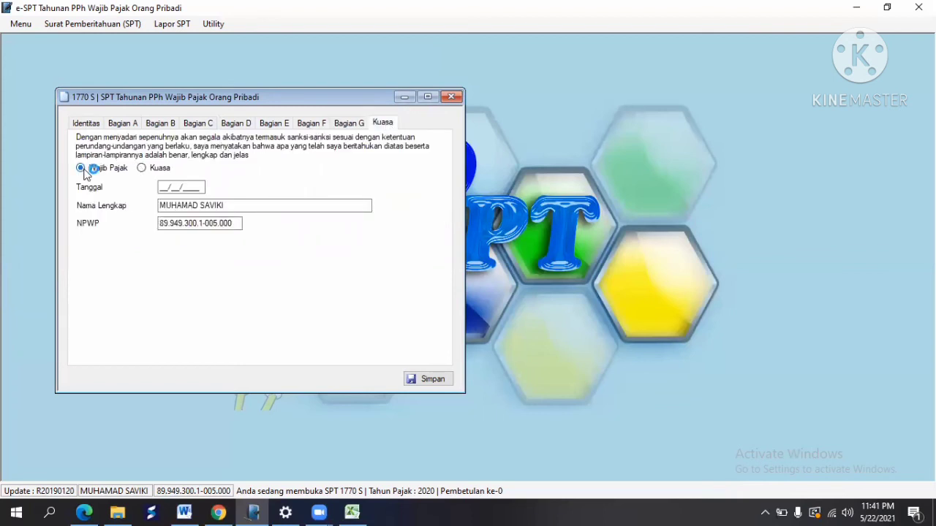
left_click(165, 188)
type("31/12/")
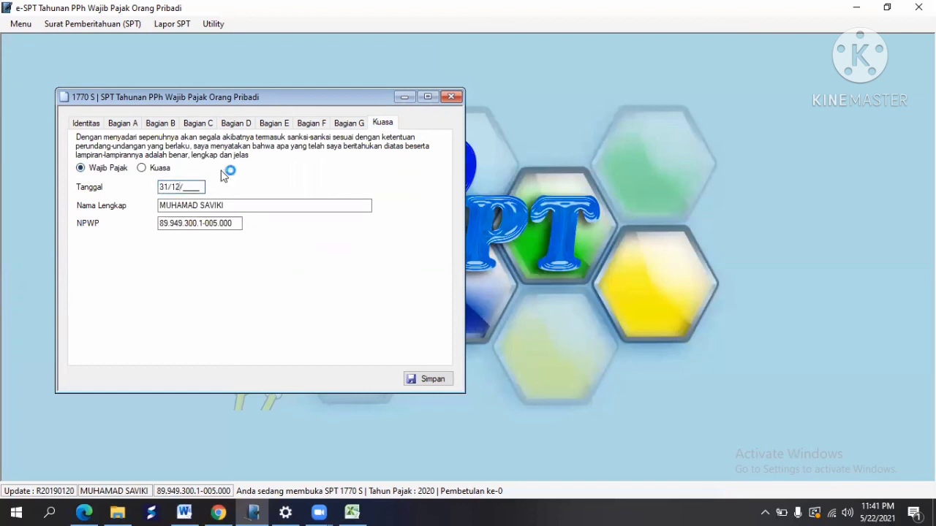
type("2020")
left_click(434, 383)
left_click(513, 301)
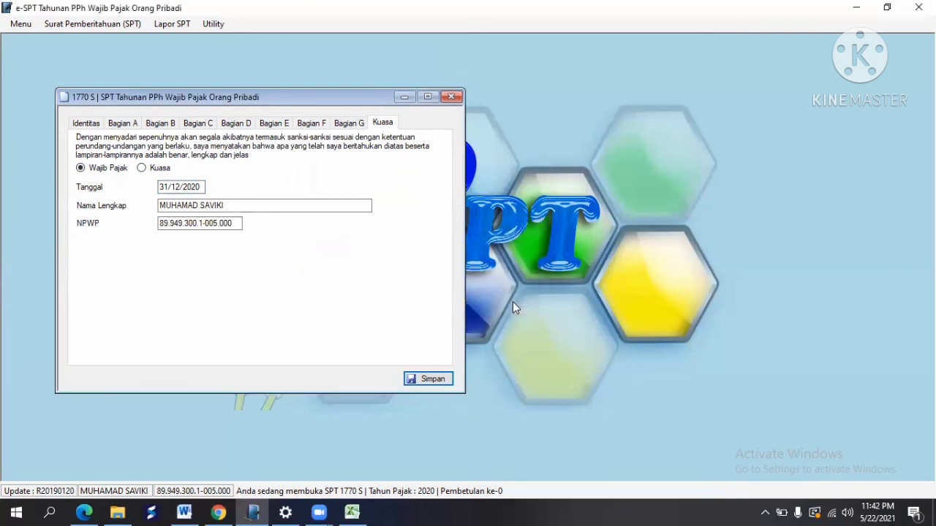
left_click(451, 97)
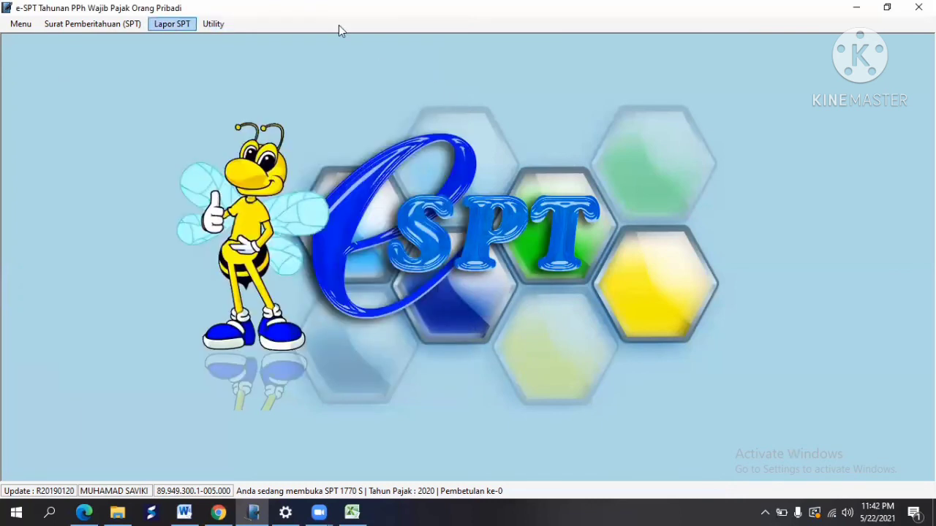
Step: Start a new SSP payment record under Rekam SSP with deposit type 100
left_click(178, 25)
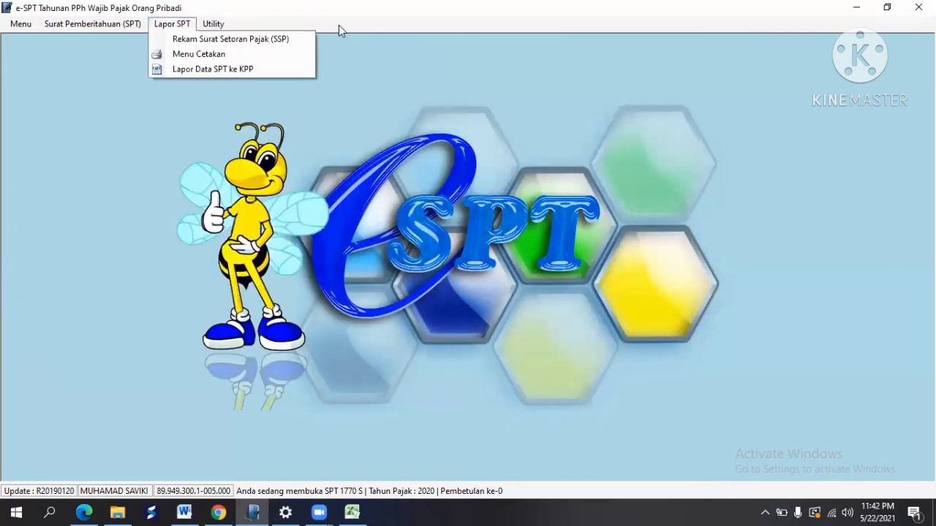
left_click(197, 40)
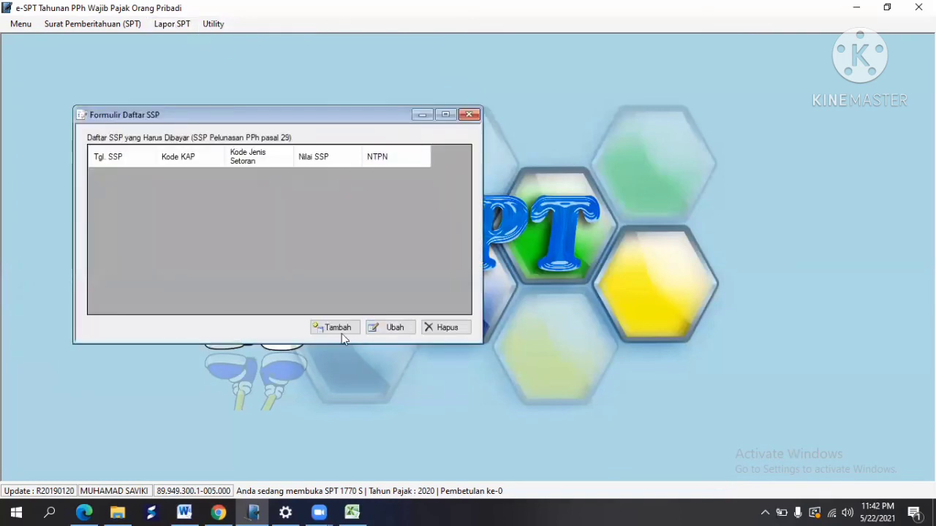
left_click(338, 329)
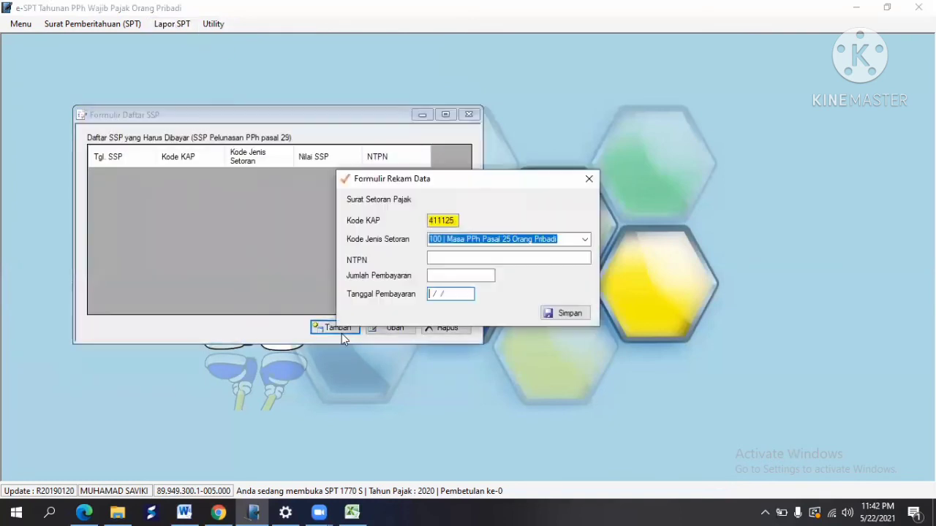
left_click(585, 243)
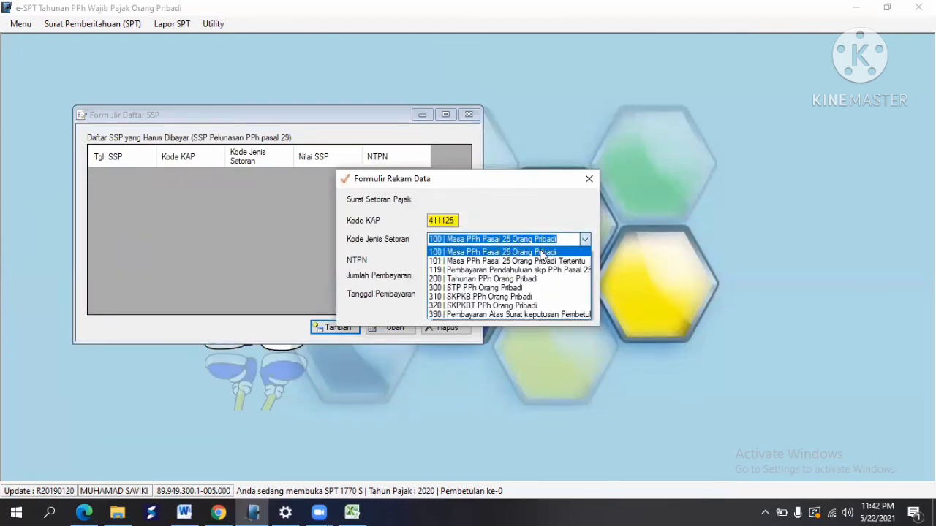
left_click(541, 253)
Step: Enter 17,800,000 dated 31/12/2020, save the payment, and close the SSP list
left_click(445, 275)
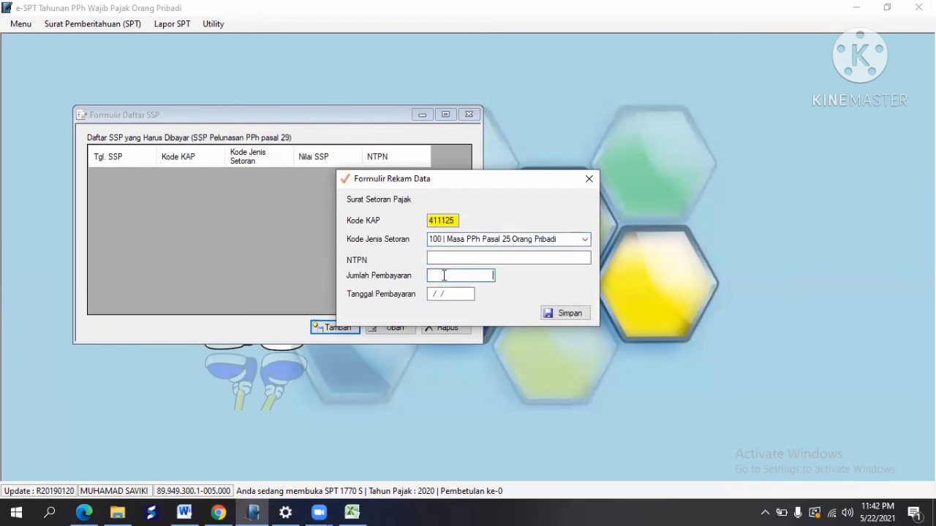
type("178000")
key("Tab")
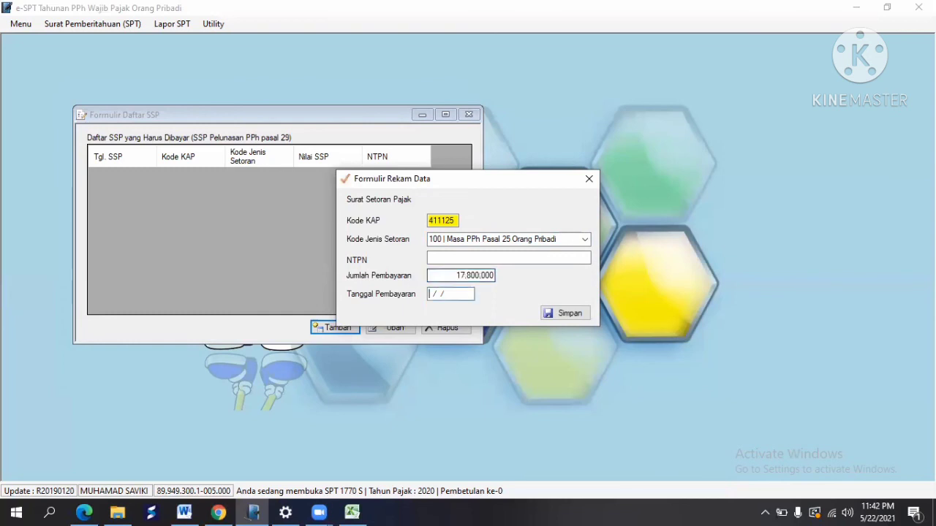
type("3112020")
type("2020")
left_click(549, 315)
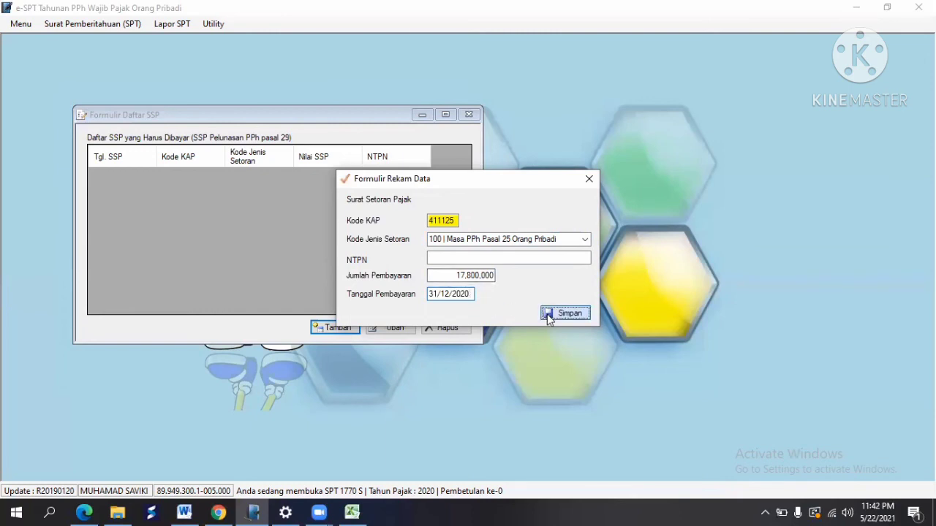
left_click(585, 318)
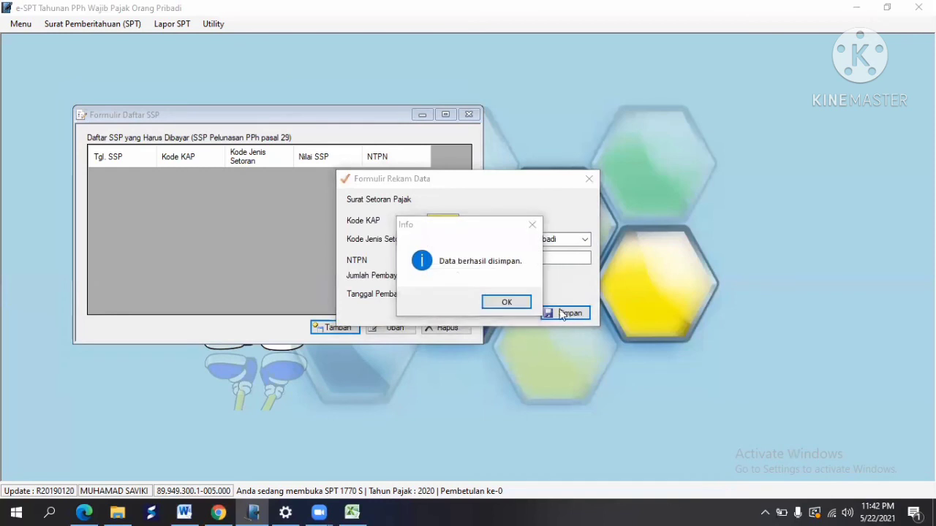
left_click(527, 303)
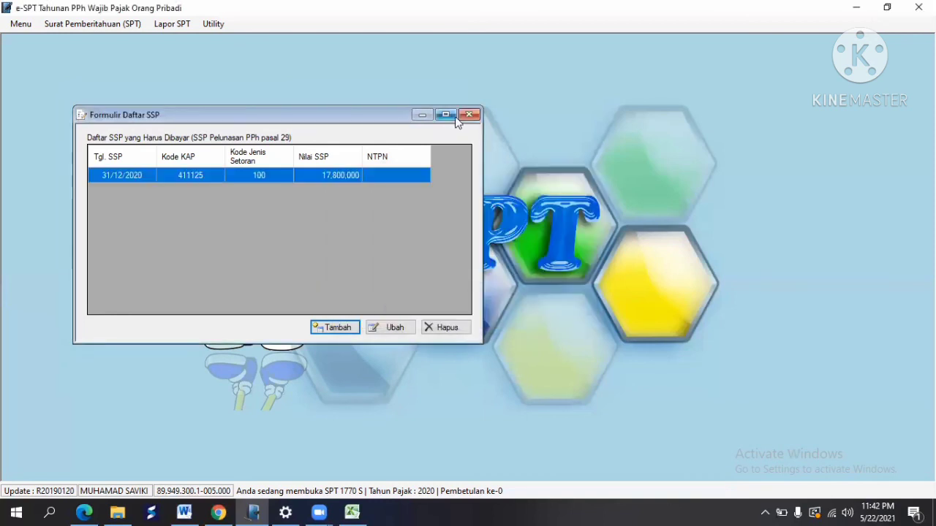
left_click(468, 115)
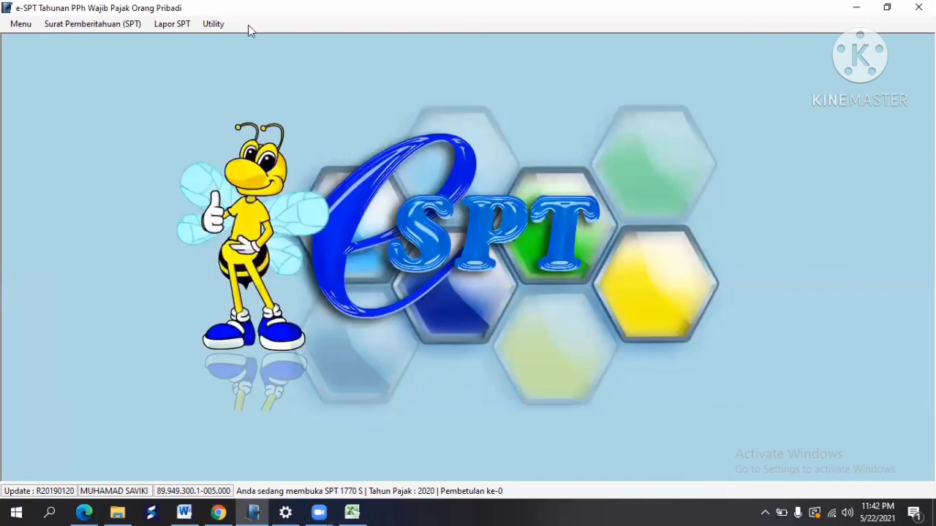
Step: Run Lapor Data SPT ke KPP until it shows SELESAI with SSP 17,800,000, then close it
left_click(173, 24)
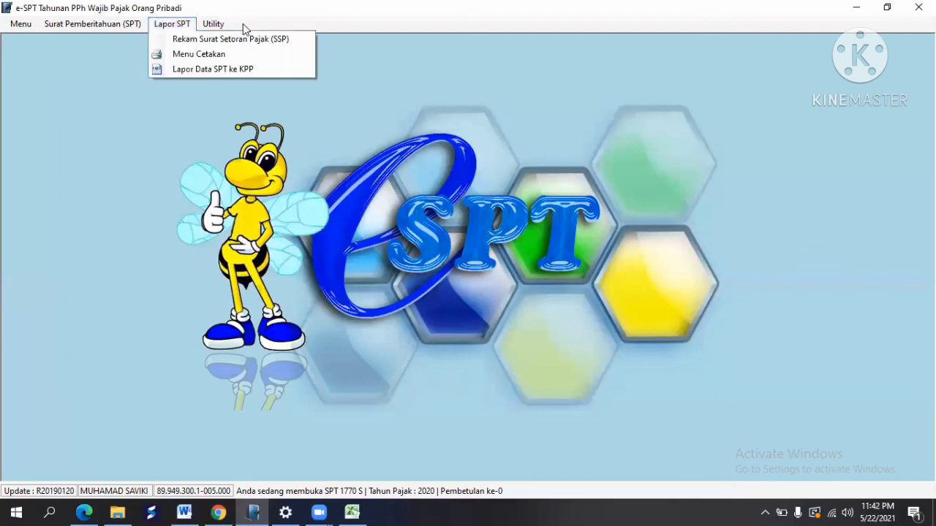
left_click(205, 68)
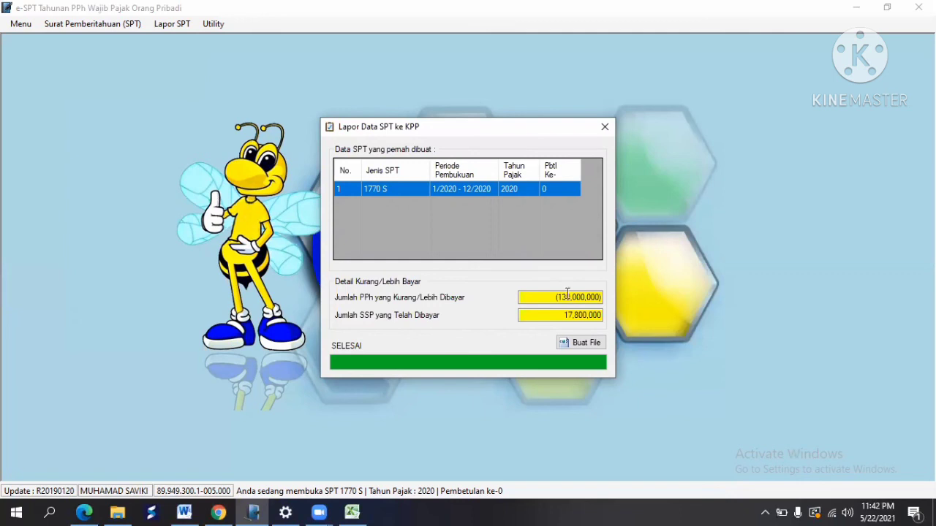
left_click(605, 127)
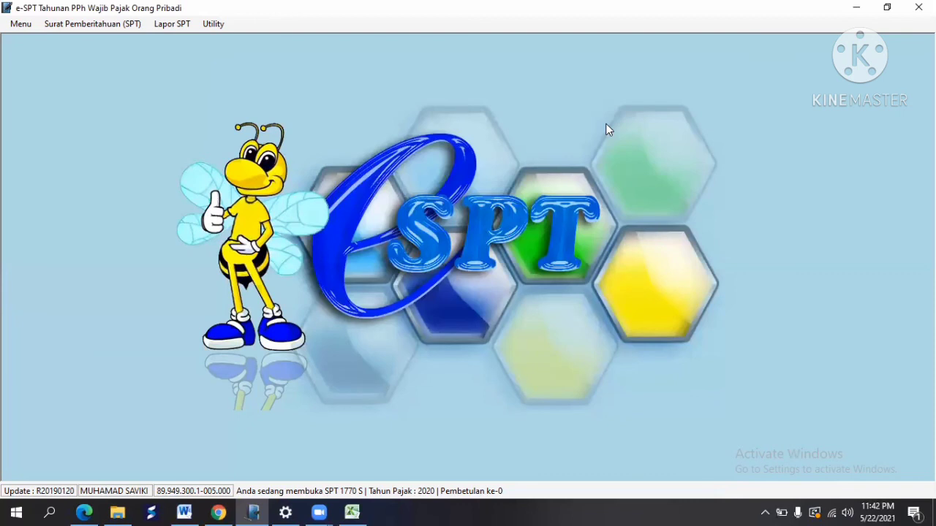
Step: Open Lampiran I, review Bagian B and the Bagian C withholding table, then close it
left_click(130, 24)
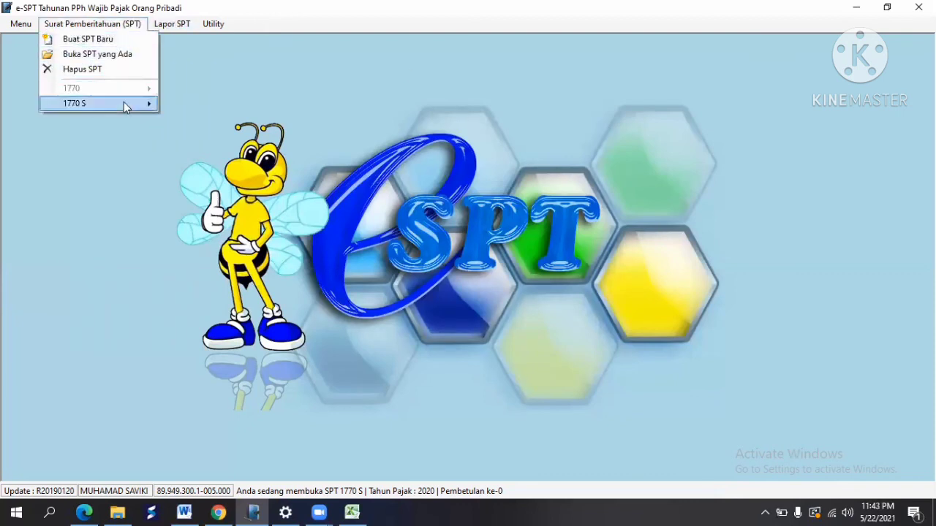
mouse_move(123, 102)
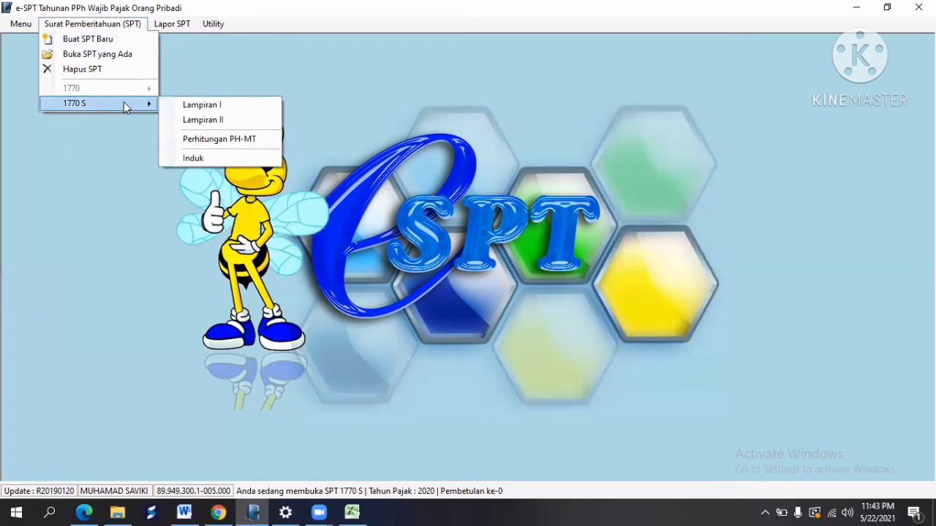
left_click(211, 105)
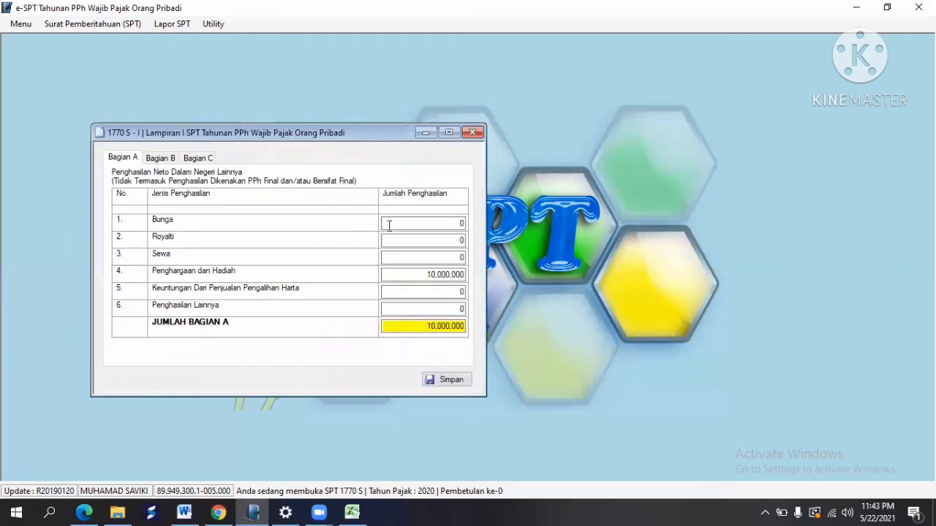
left_click(174, 159)
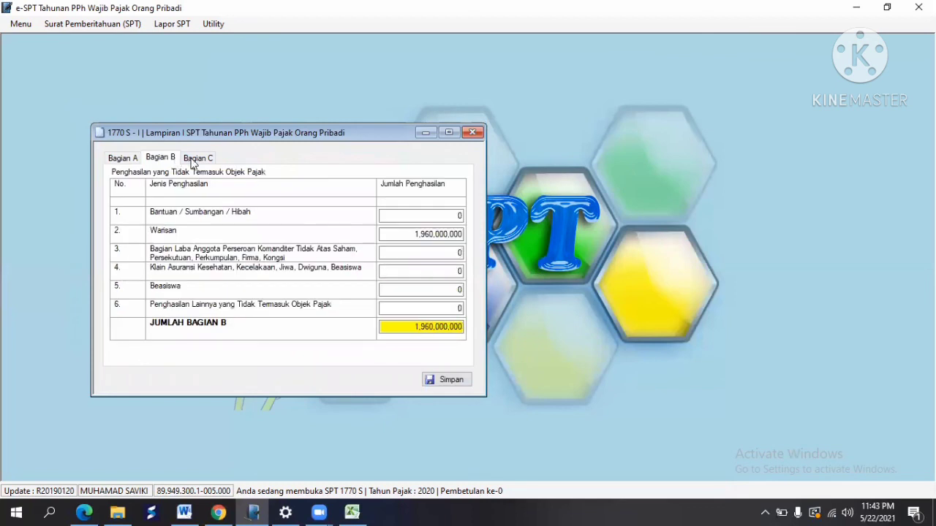
left_click(195, 158)
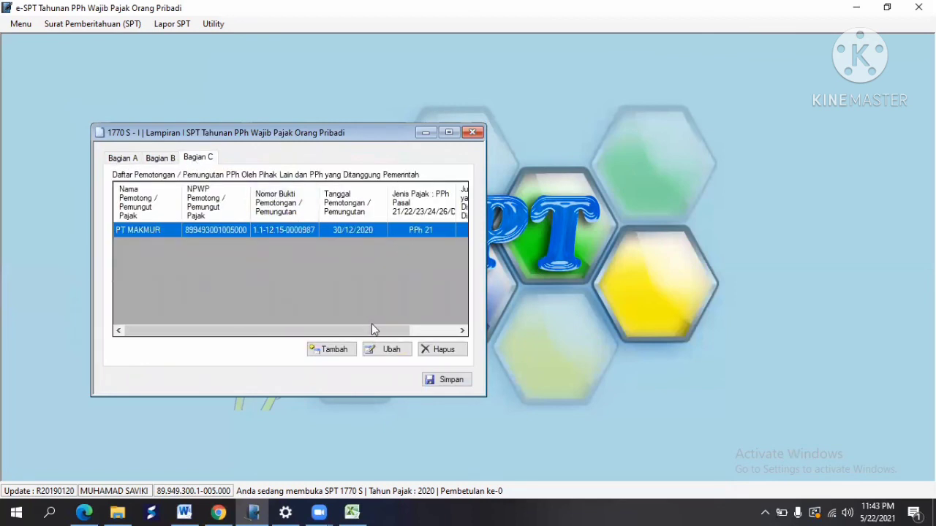
left_click_drag(377, 328, 470, 324)
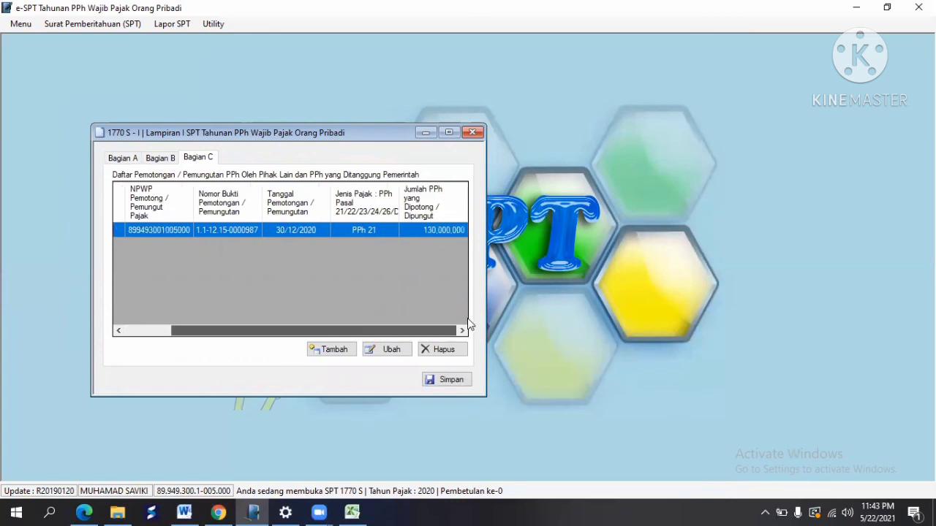
left_click(472, 132)
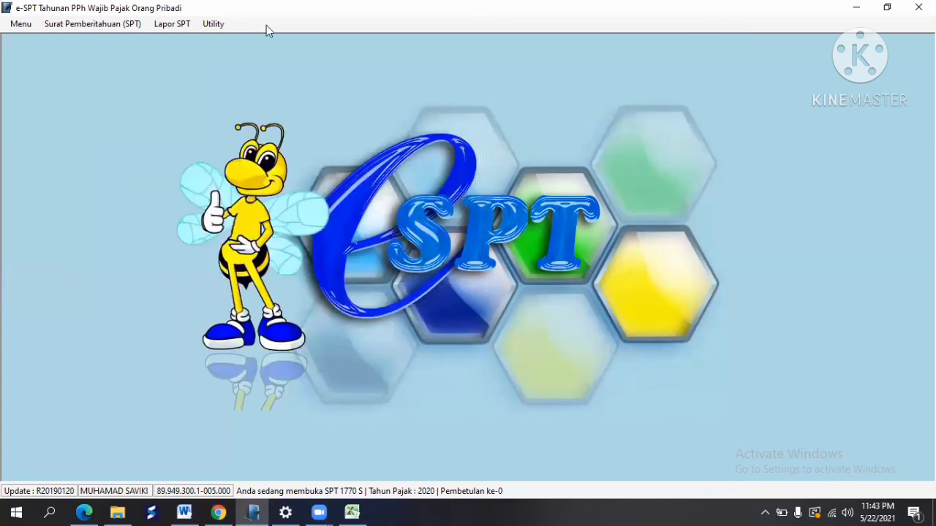
Step: Open Lampiran II, review Bagian A–D, then switch to the Excel workbook SOAL PROJECT 1770S
left_click(119, 26)
mouse_move(122, 105)
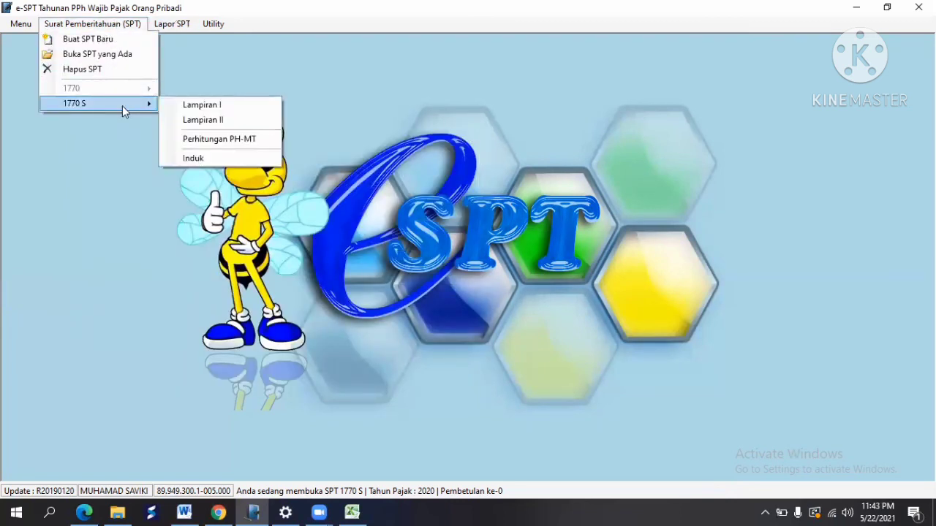
left_click(204, 121)
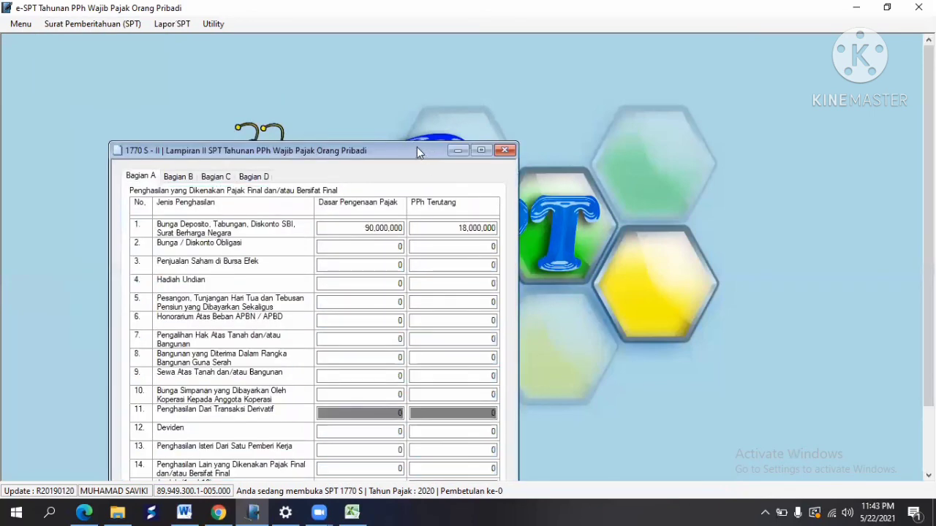
left_click_drag(416, 141, 411, 98)
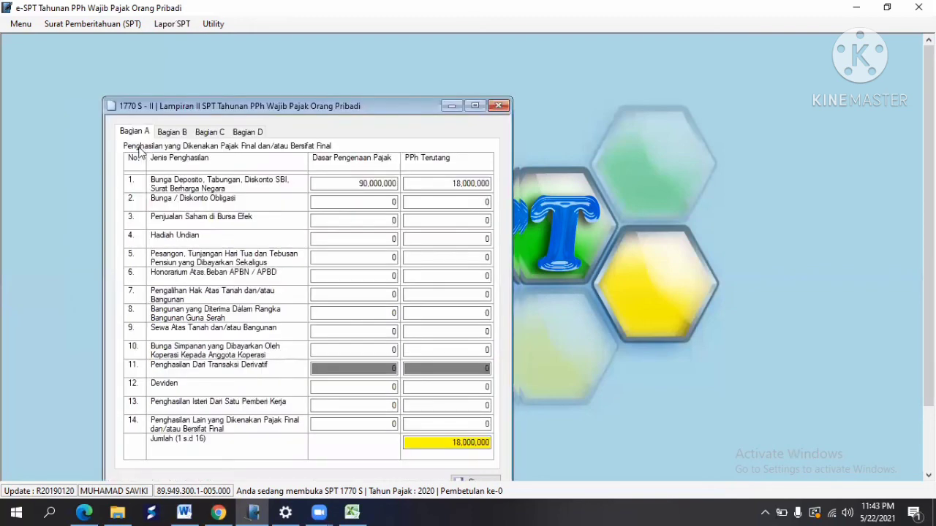
left_click(167, 132)
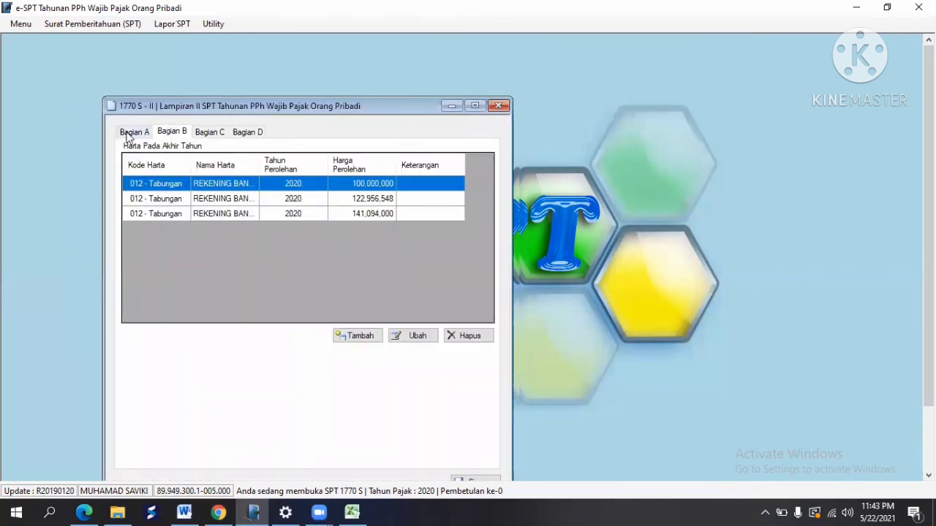
left_click(131, 135)
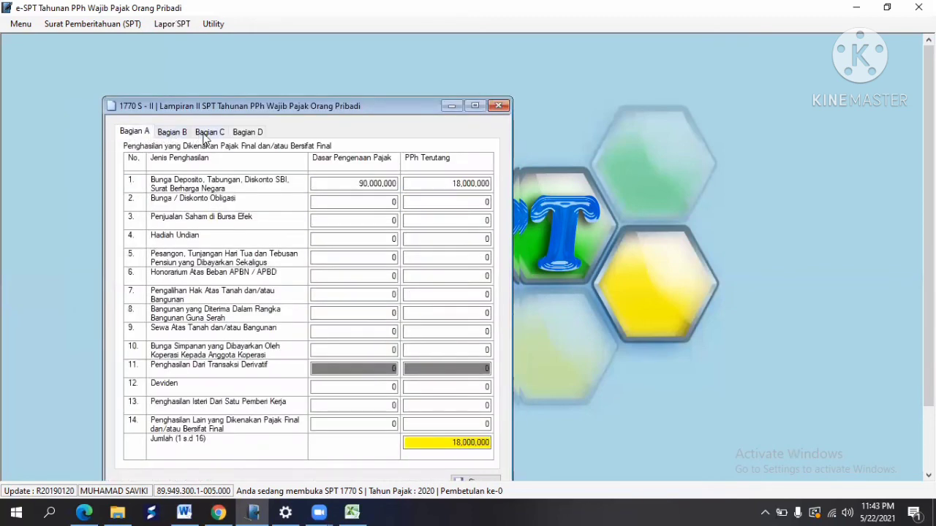
left_click(210, 133)
left_click(238, 136)
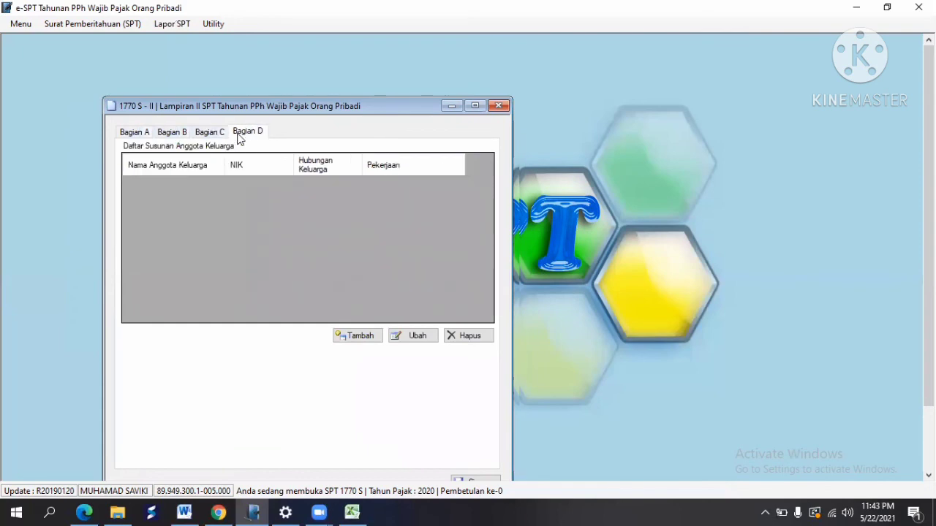
left_click(351, 512)
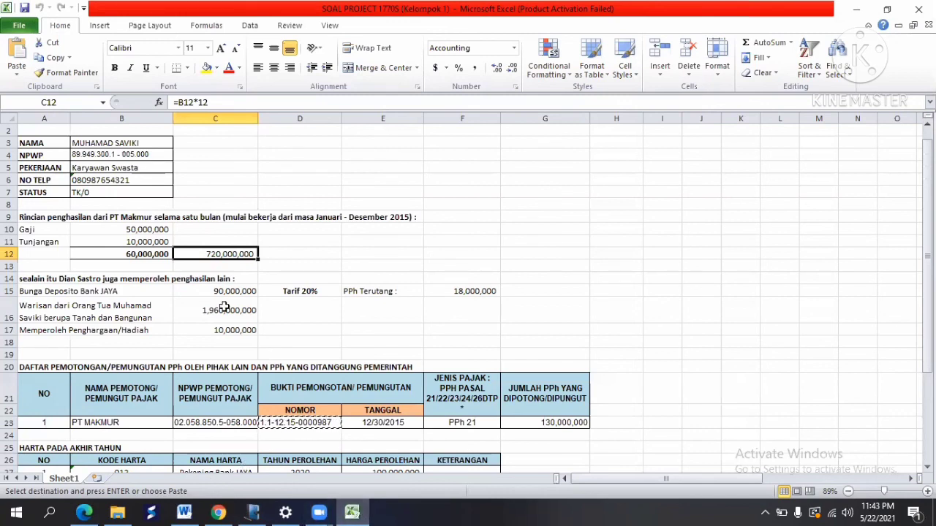
left_click(118, 307)
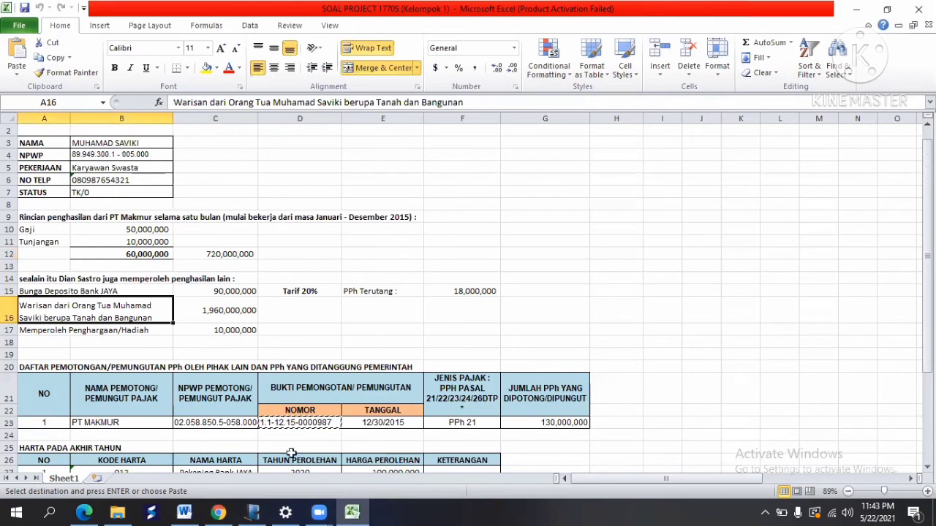
Step: Return to e-SPT, check Bagian C debts, and close Lampiran II
left_click(246, 511)
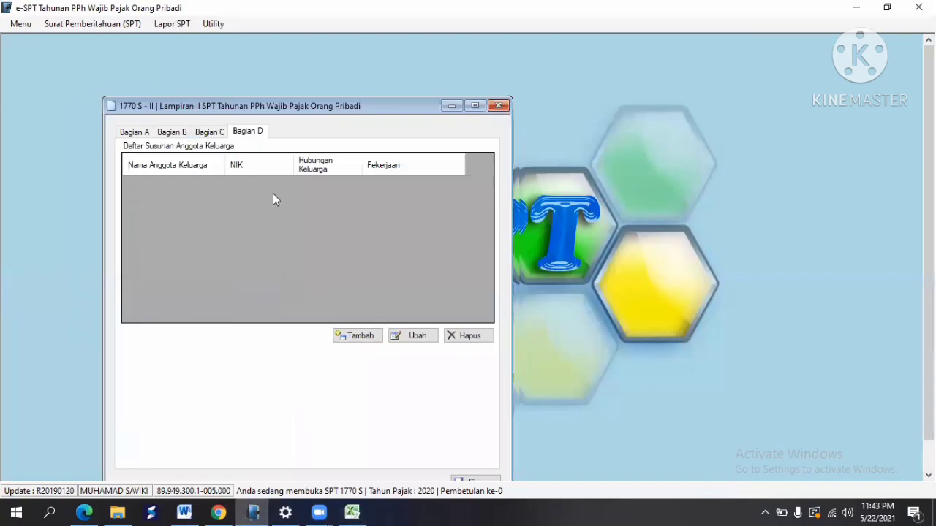
left_click(219, 132)
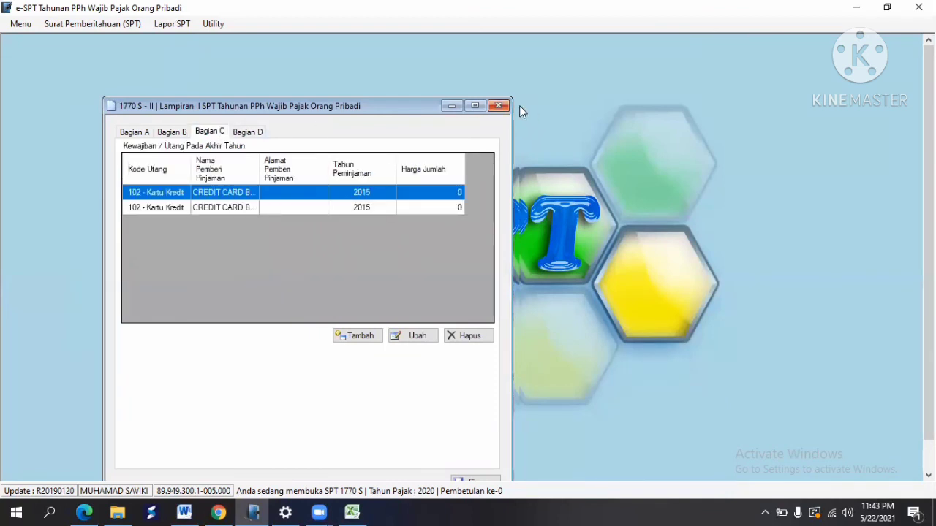
left_click(499, 106)
Step: Open the 1770 S Induk form at Bagian A and start editing line 1 employment income
left_click(127, 24)
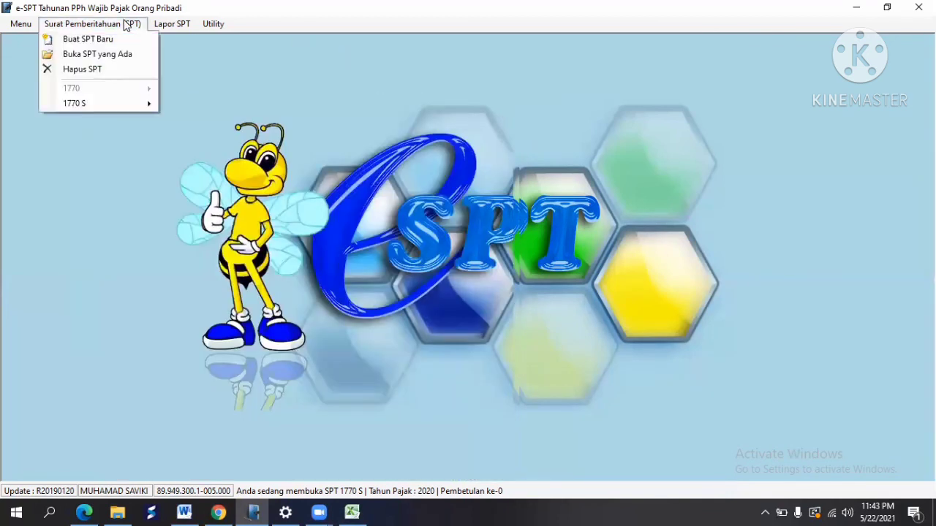
mouse_move(146, 103)
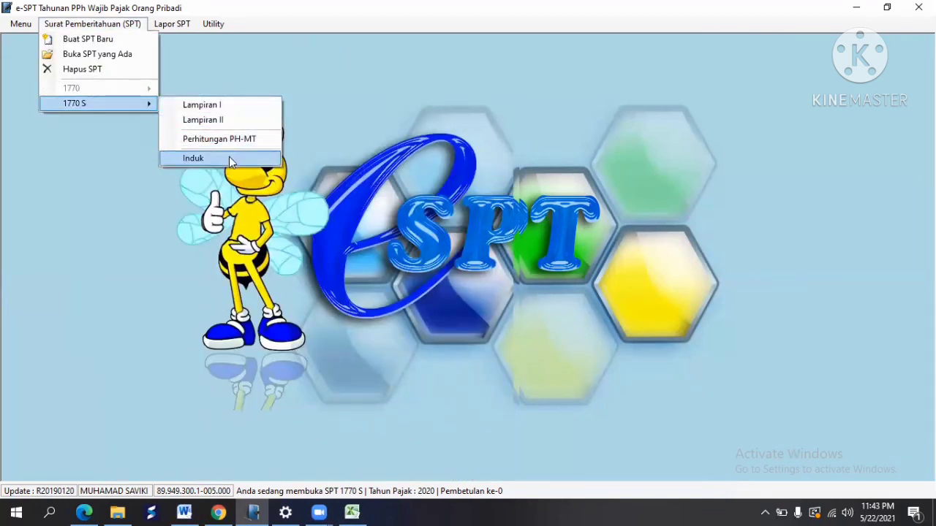
left_click(229, 156)
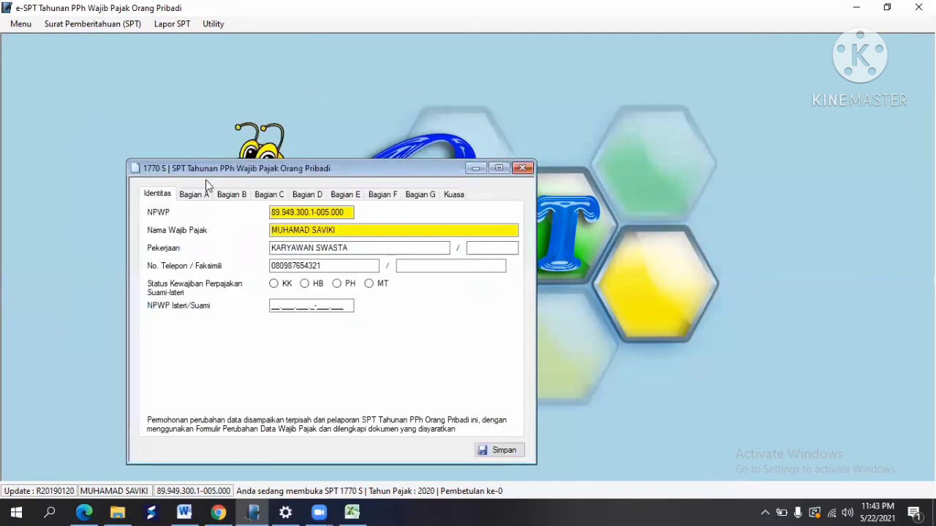
left_click(197, 196)
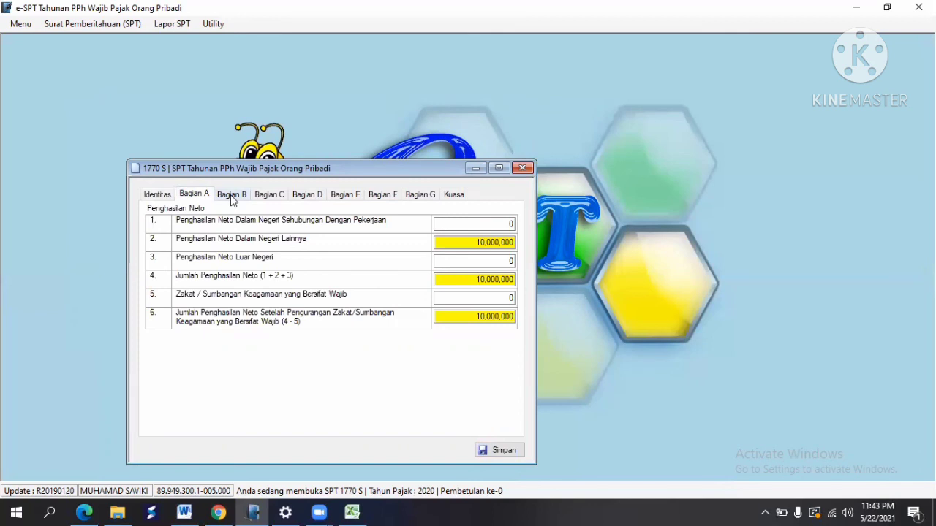
left_click(232, 196)
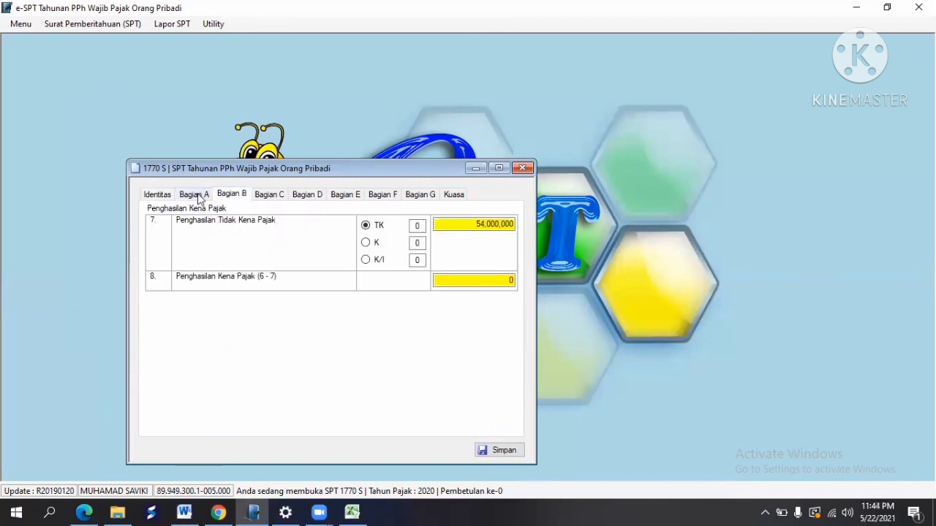
left_click(201, 195)
left_click(504, 226)
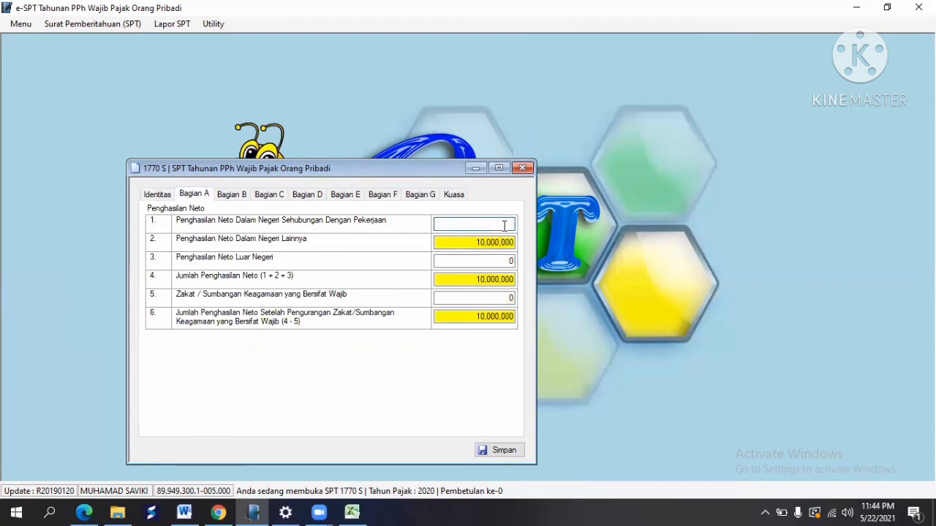
Step: Read the 720,000,000 annual salary in Excel cell C12 and return to the Induk form
left_click(353, 511)
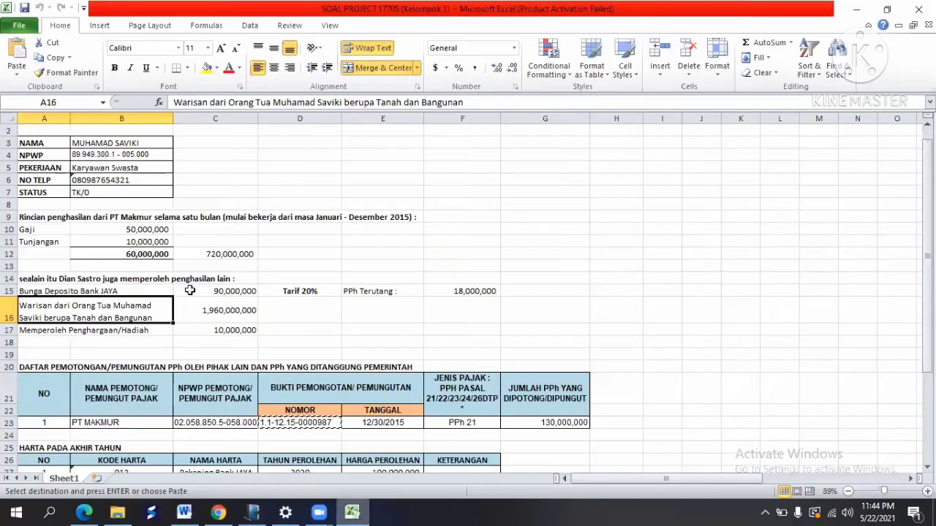
left_click(196, 256)
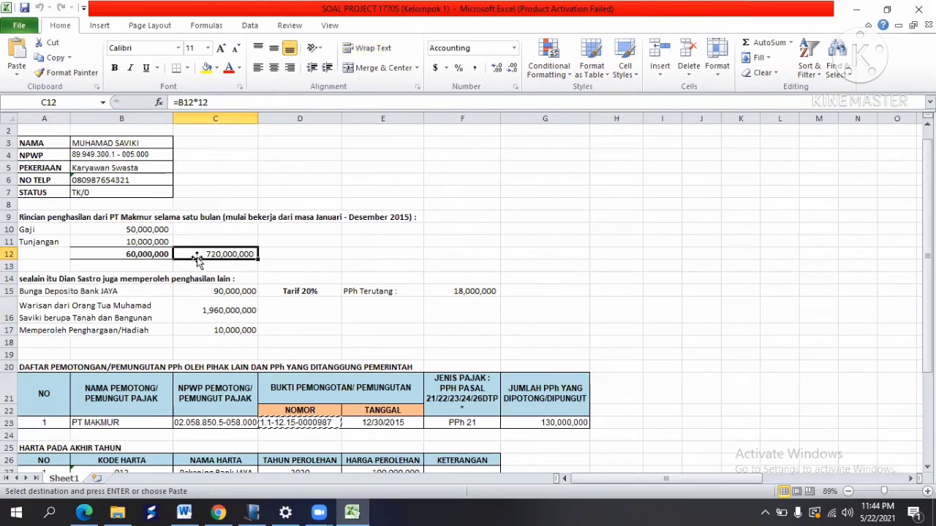
left_click(253, 511)
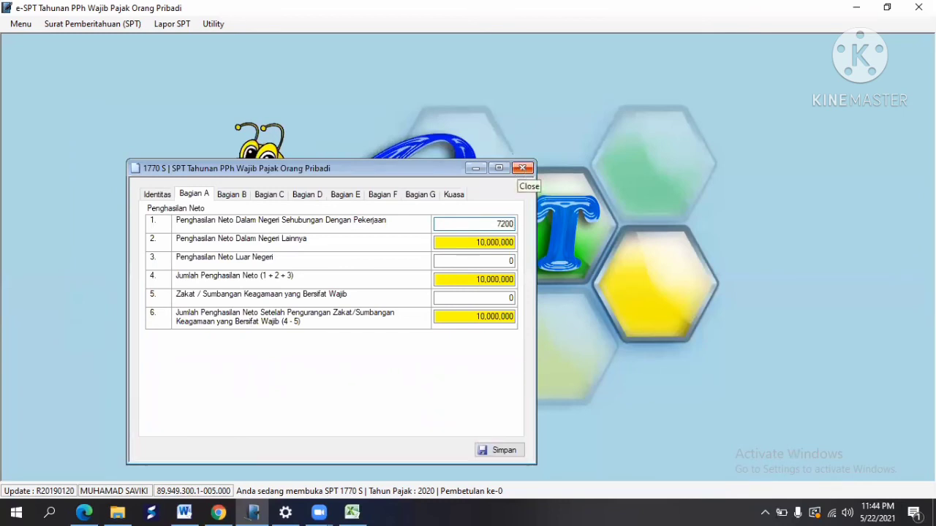
Step: Enter 720,000,000 as line 1 income, save, and confirm PPh terutang of 147,800,000
type("0000000")
key("Tab")
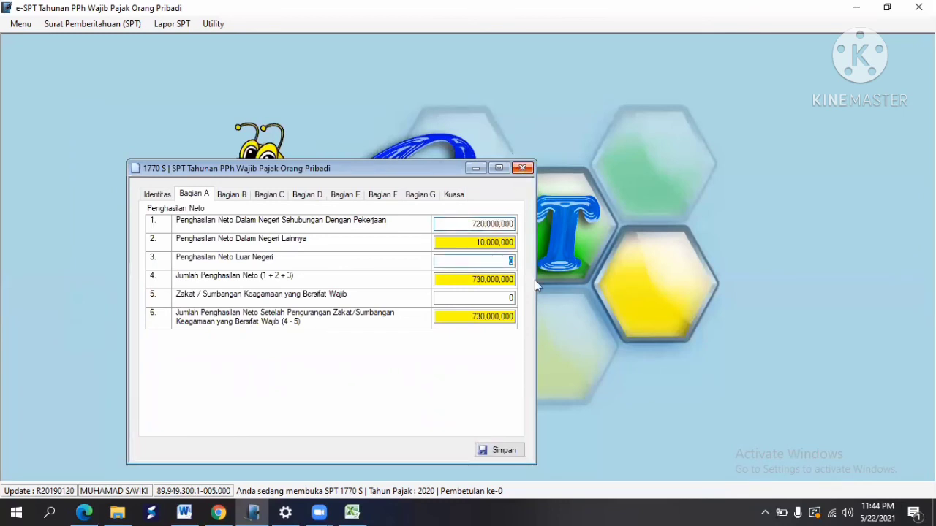
left_click(502, 450)
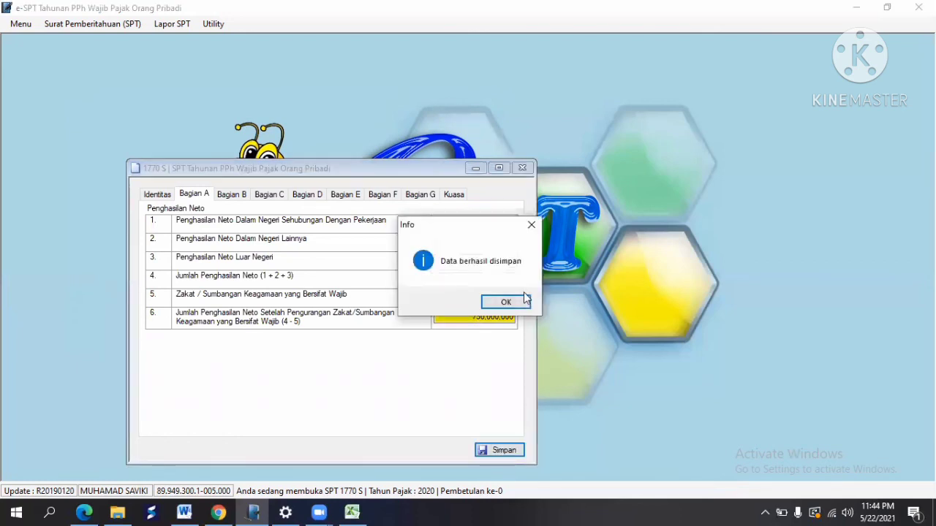
left_click(526, 304)
left_click(240, 196)
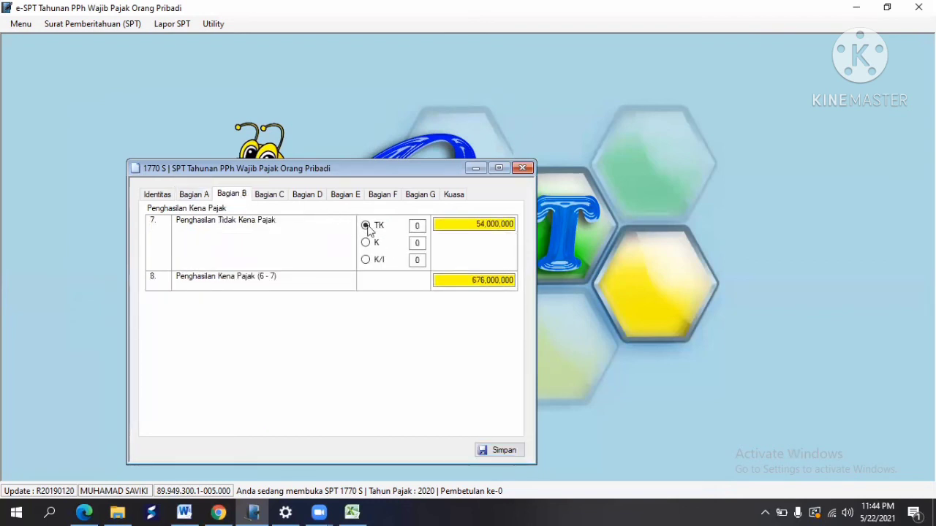
left_click(280, 197)
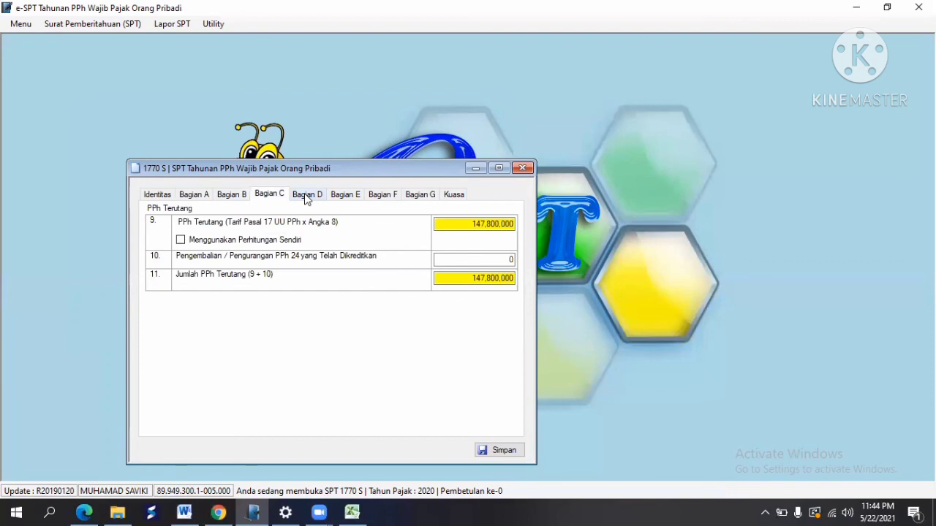
Step: Step through Bagian D–G, tick attachment b (Pasal 29 SSP copy), and save
left_click(310, 197)
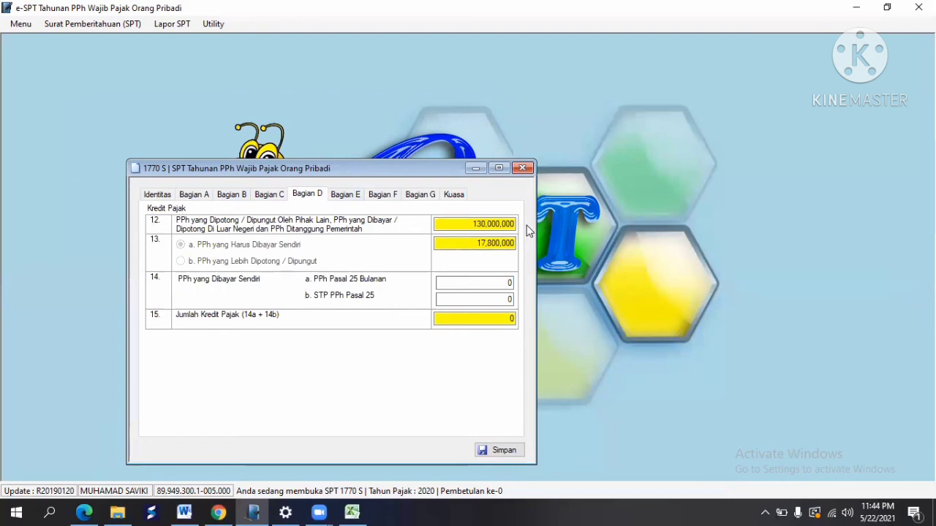
left_click(355, 198)
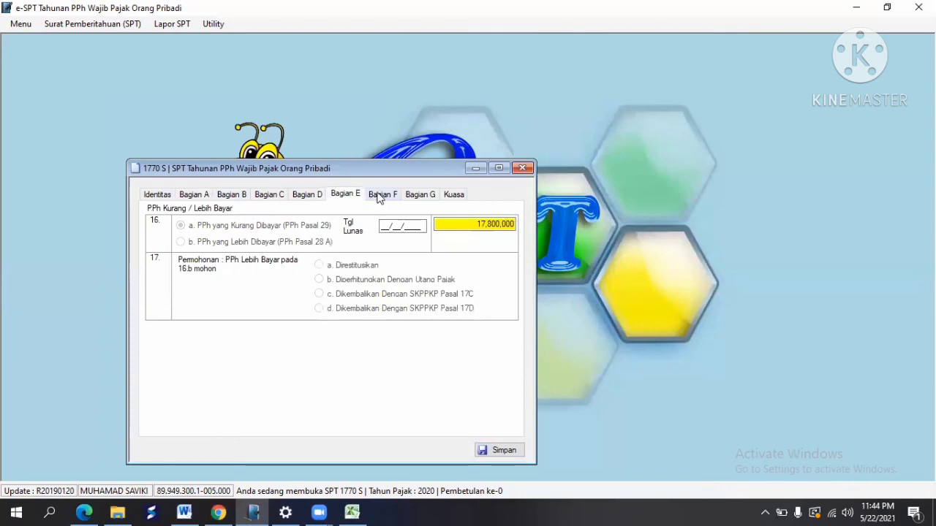
left_click(380, 196)
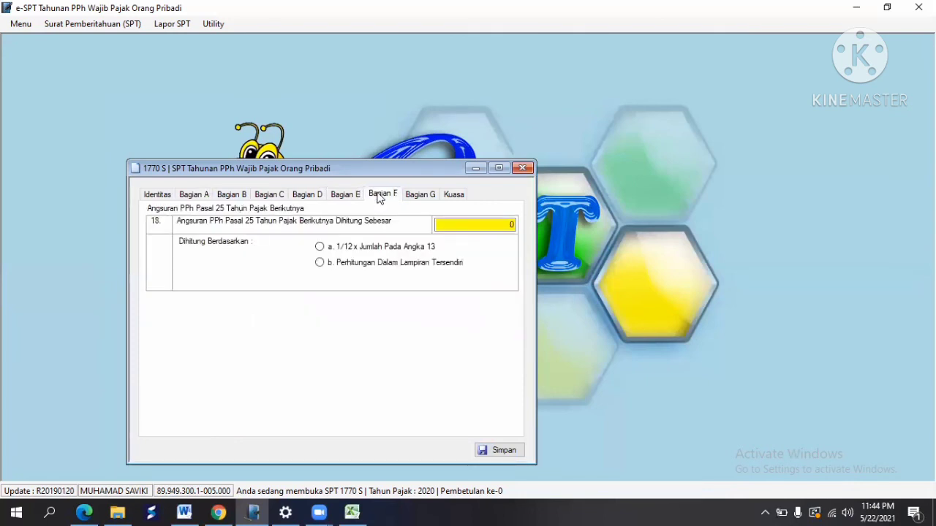
left_click(420, 196)
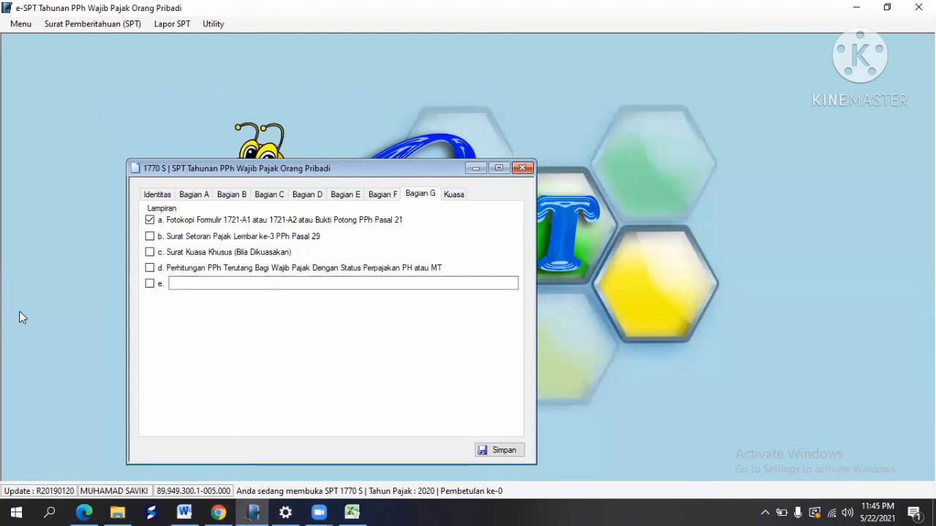
left_click(149, 237)
left_click(510, 457)
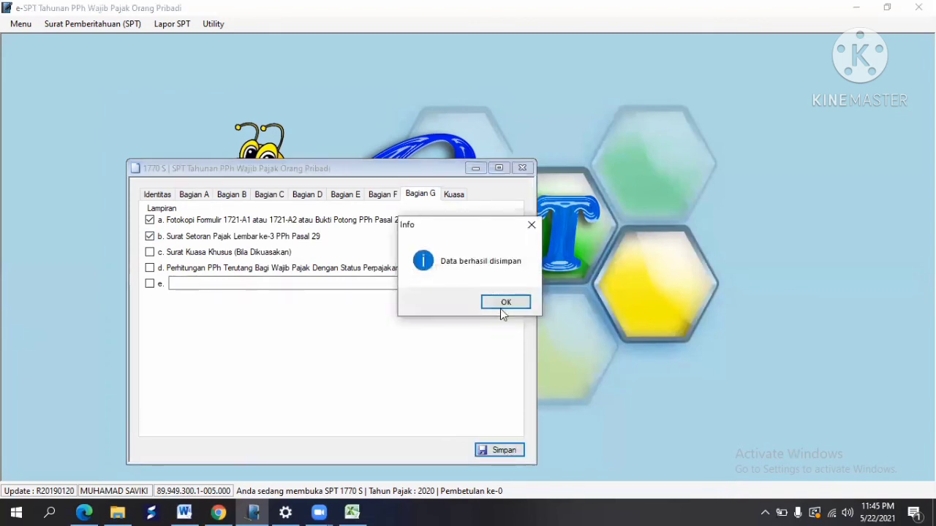
left_click(503, 302)
Step: Resave the Kuasa declaration and close the 1770 S form
left_click(454, 195)
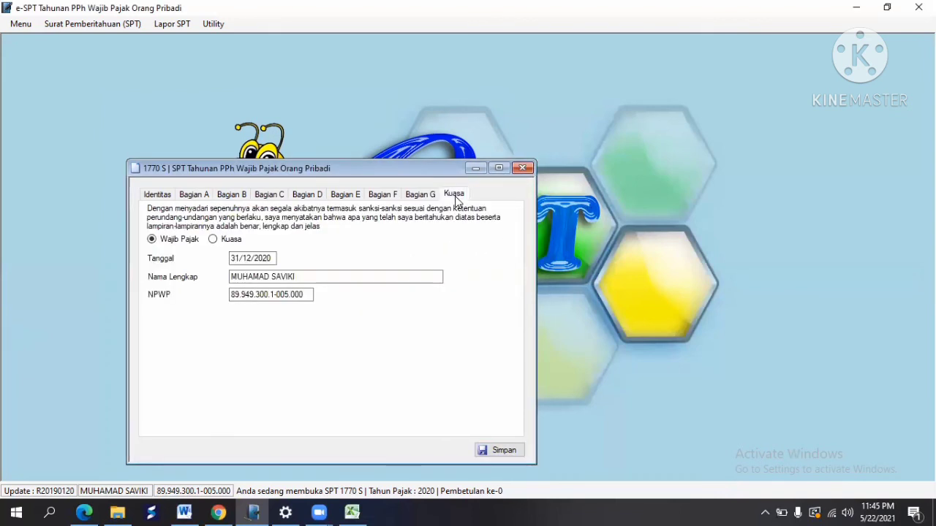
left_click(494, 451)
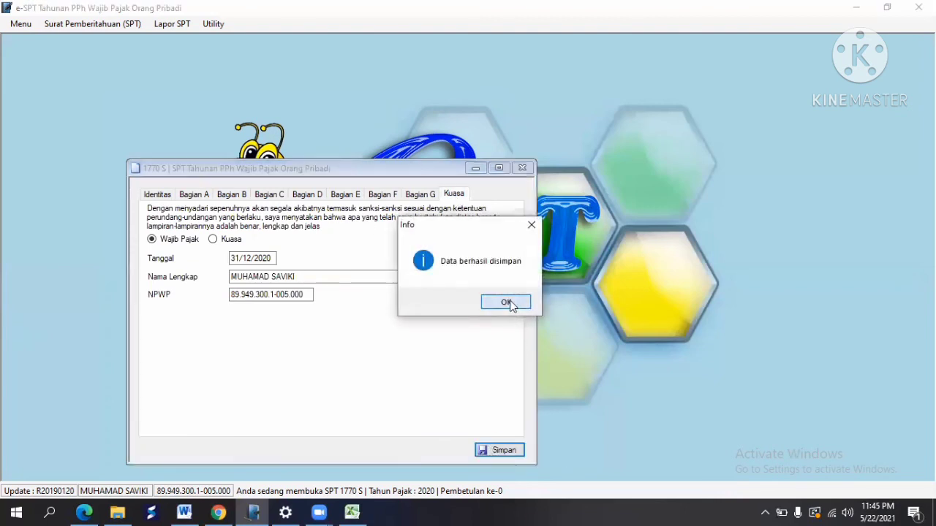
left_click(509, 304)
left_click(380, 194)
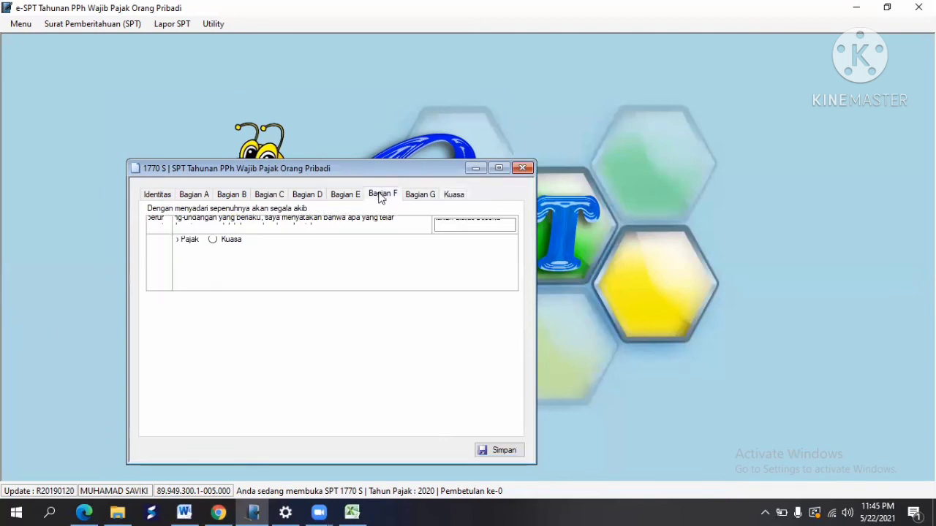
left_click(522, 168)
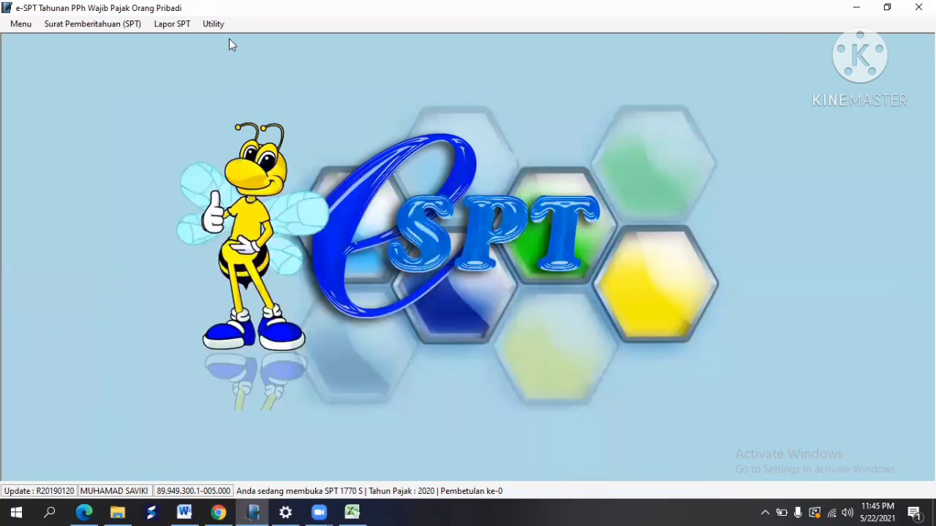
left_click(213, 23)
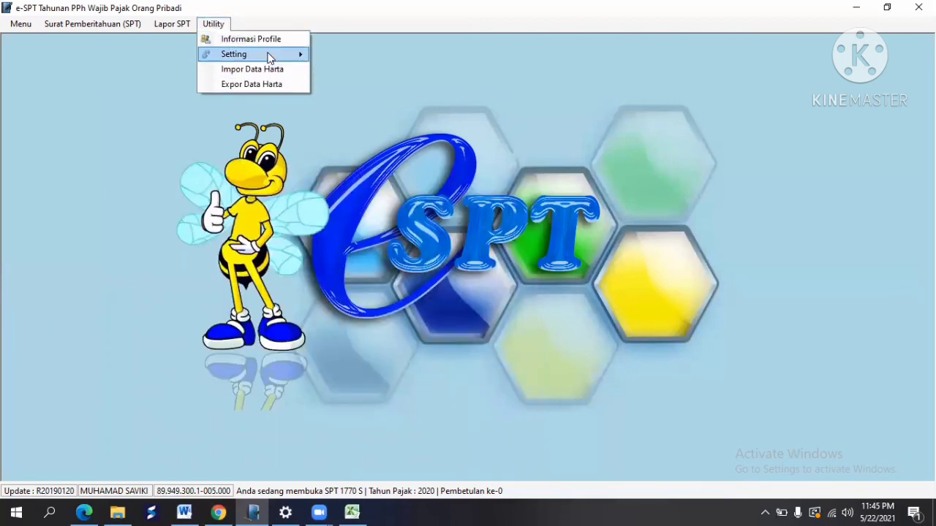
mouse_move(270, 58)
left_click(183, 27)
left_click(184, 27)
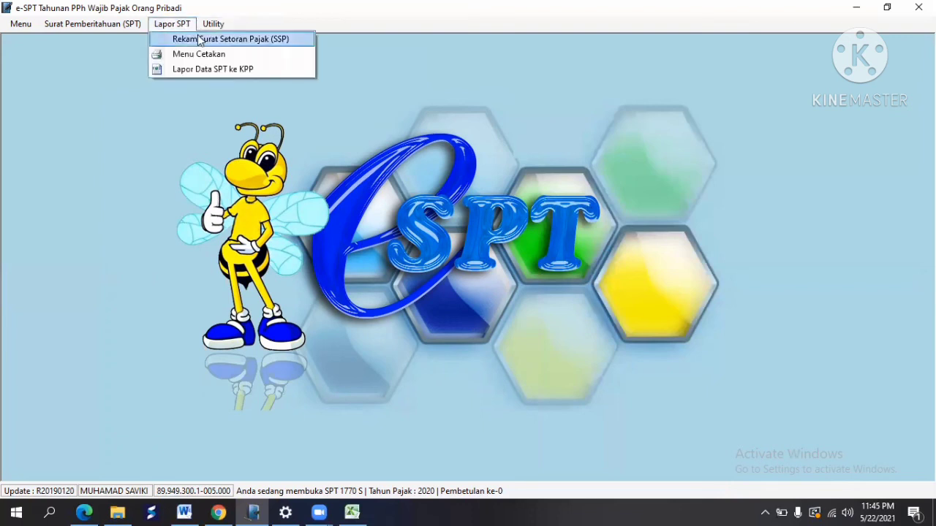
left_click(200, 39)
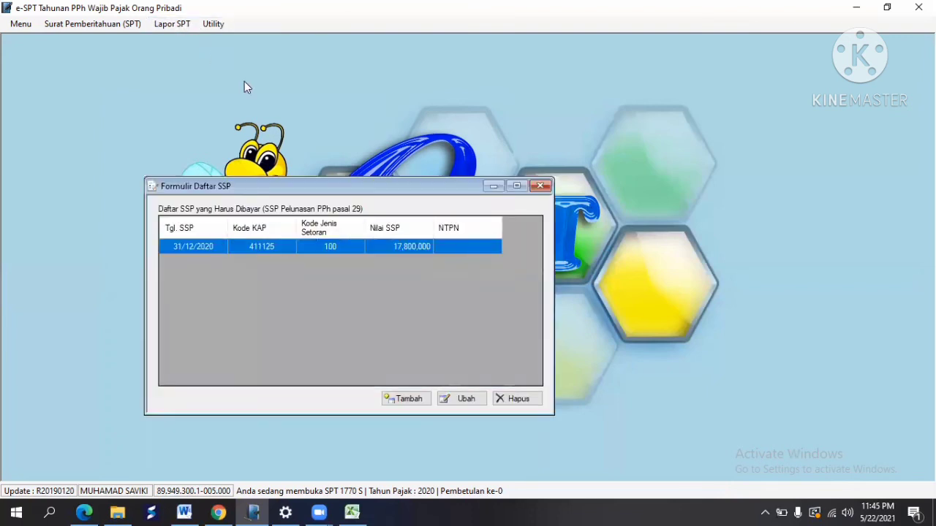
left_click(466, 399)
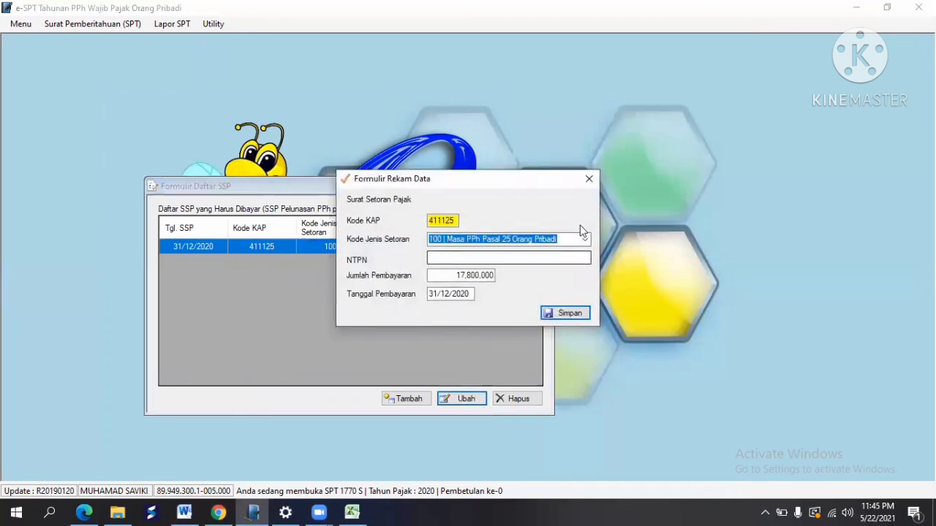
left_click(589, 179)
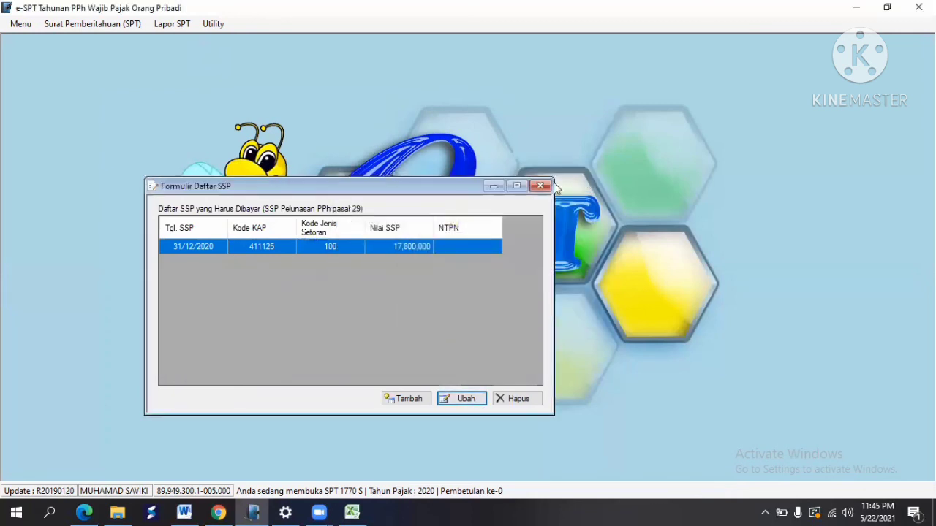
left_click(545, 186)
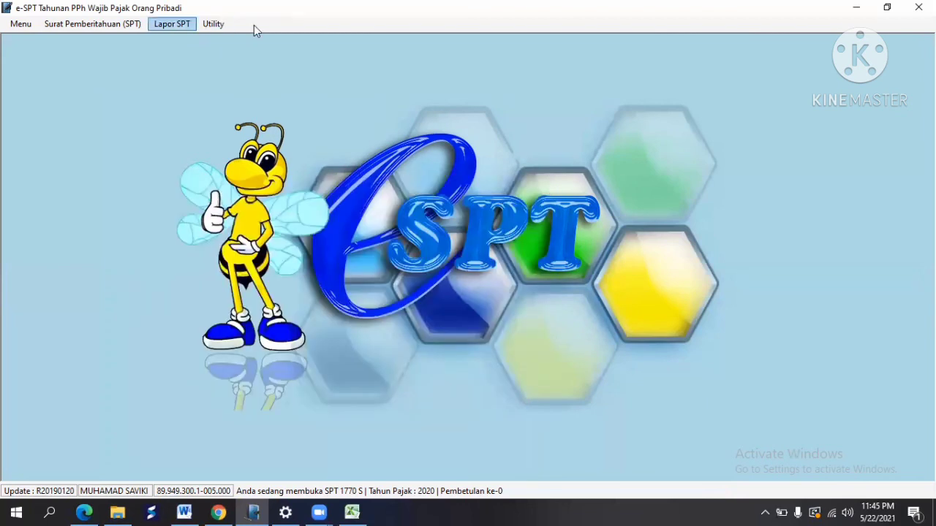
Step: Use Lapor Data SPT ke KPP to create the 2020 SPT 1770 S CSV file in Documents' Database Kosong folder
left_click(172, 24)
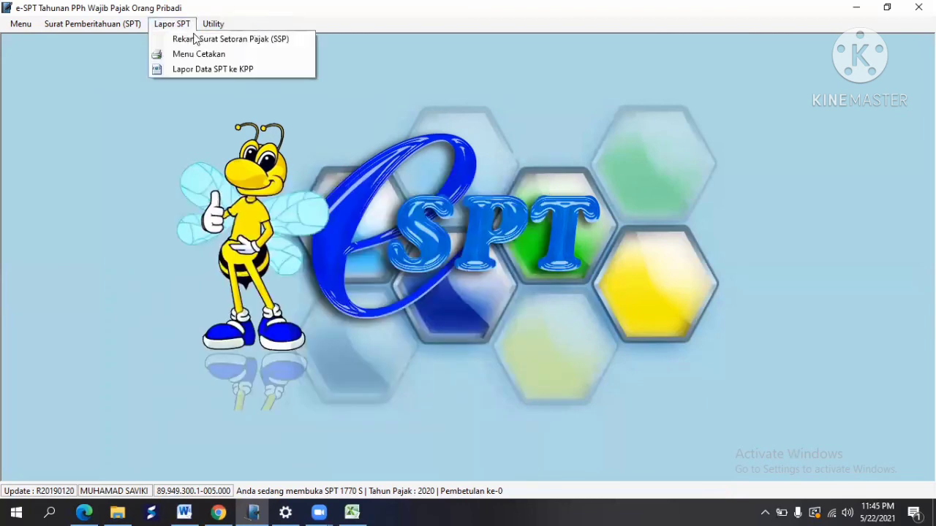
left_click(216, 70)
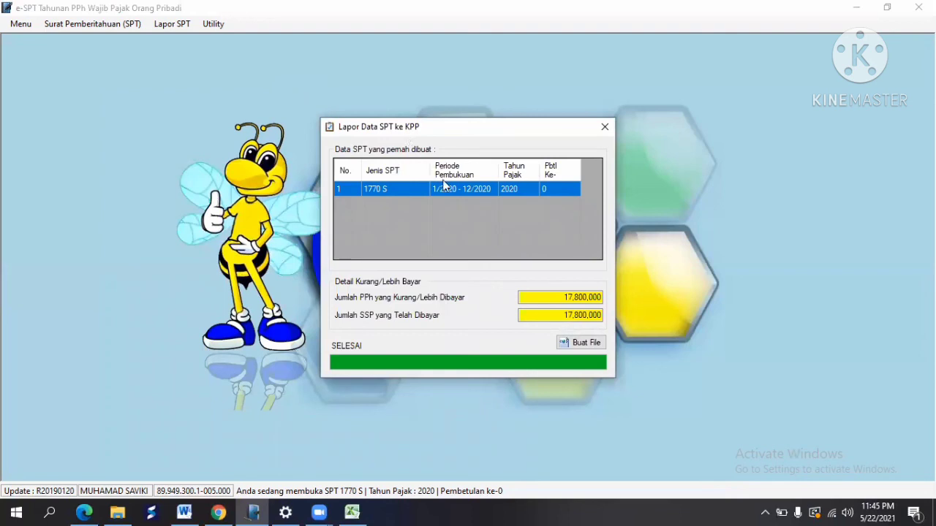
left_click(585, 343)
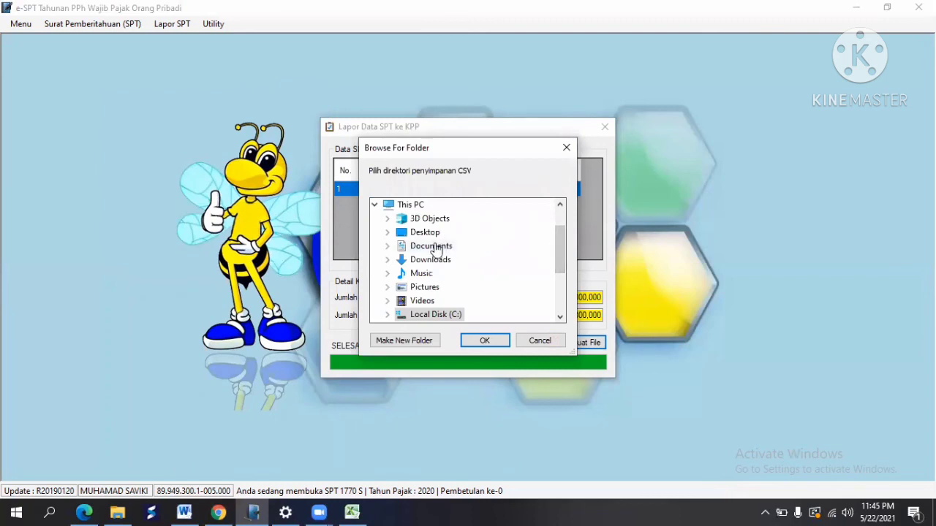
double_click(434, 246)
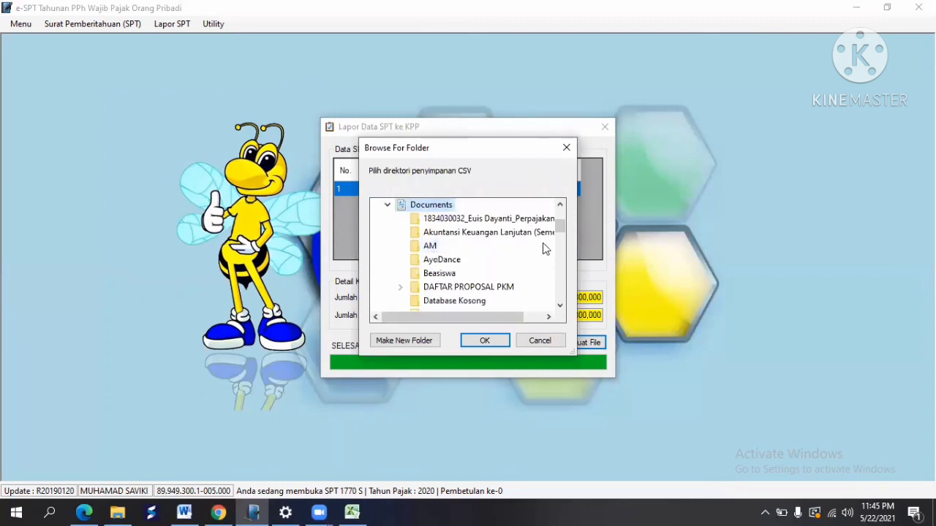
left_click_drag(557, 229, 558, 243)
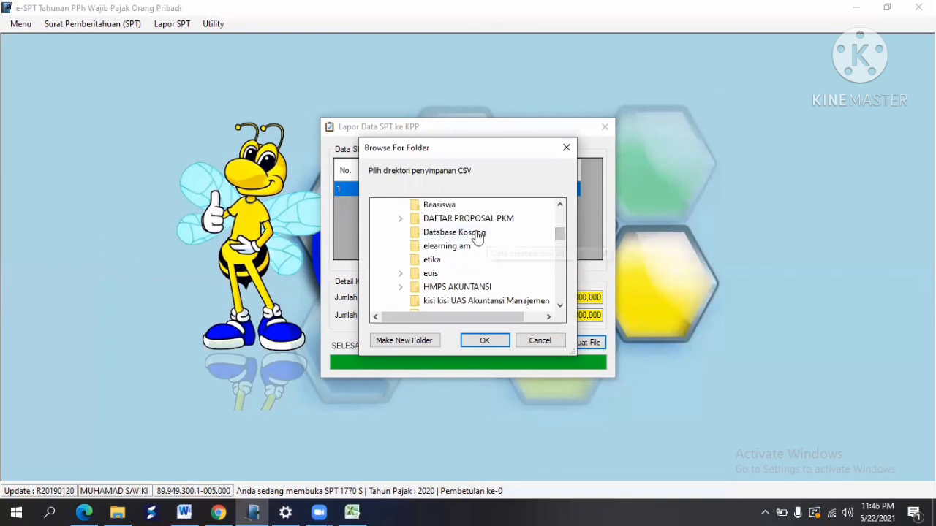
left_click(484, 344)
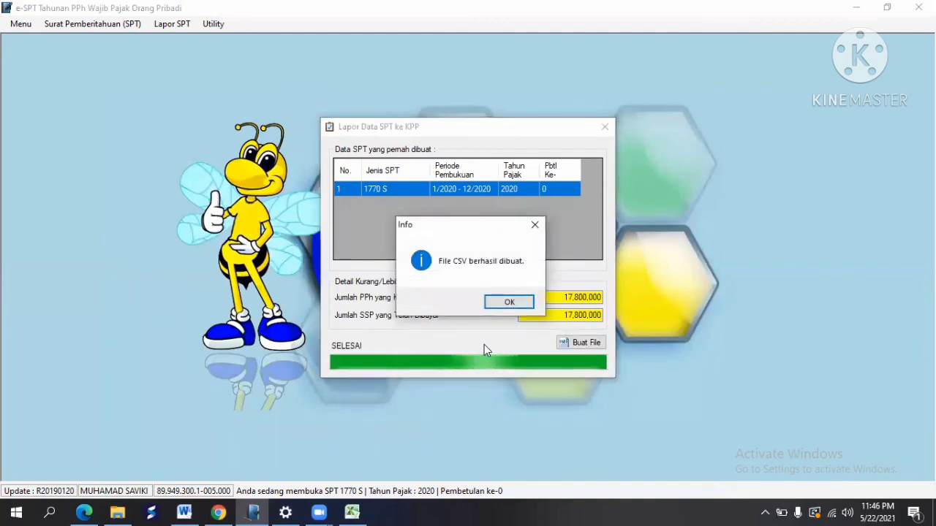
left_click(503, 306)
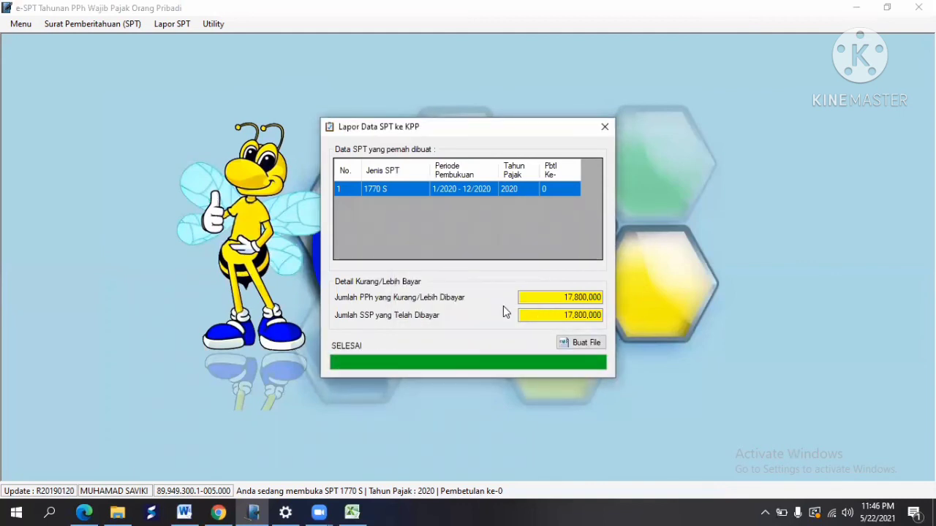